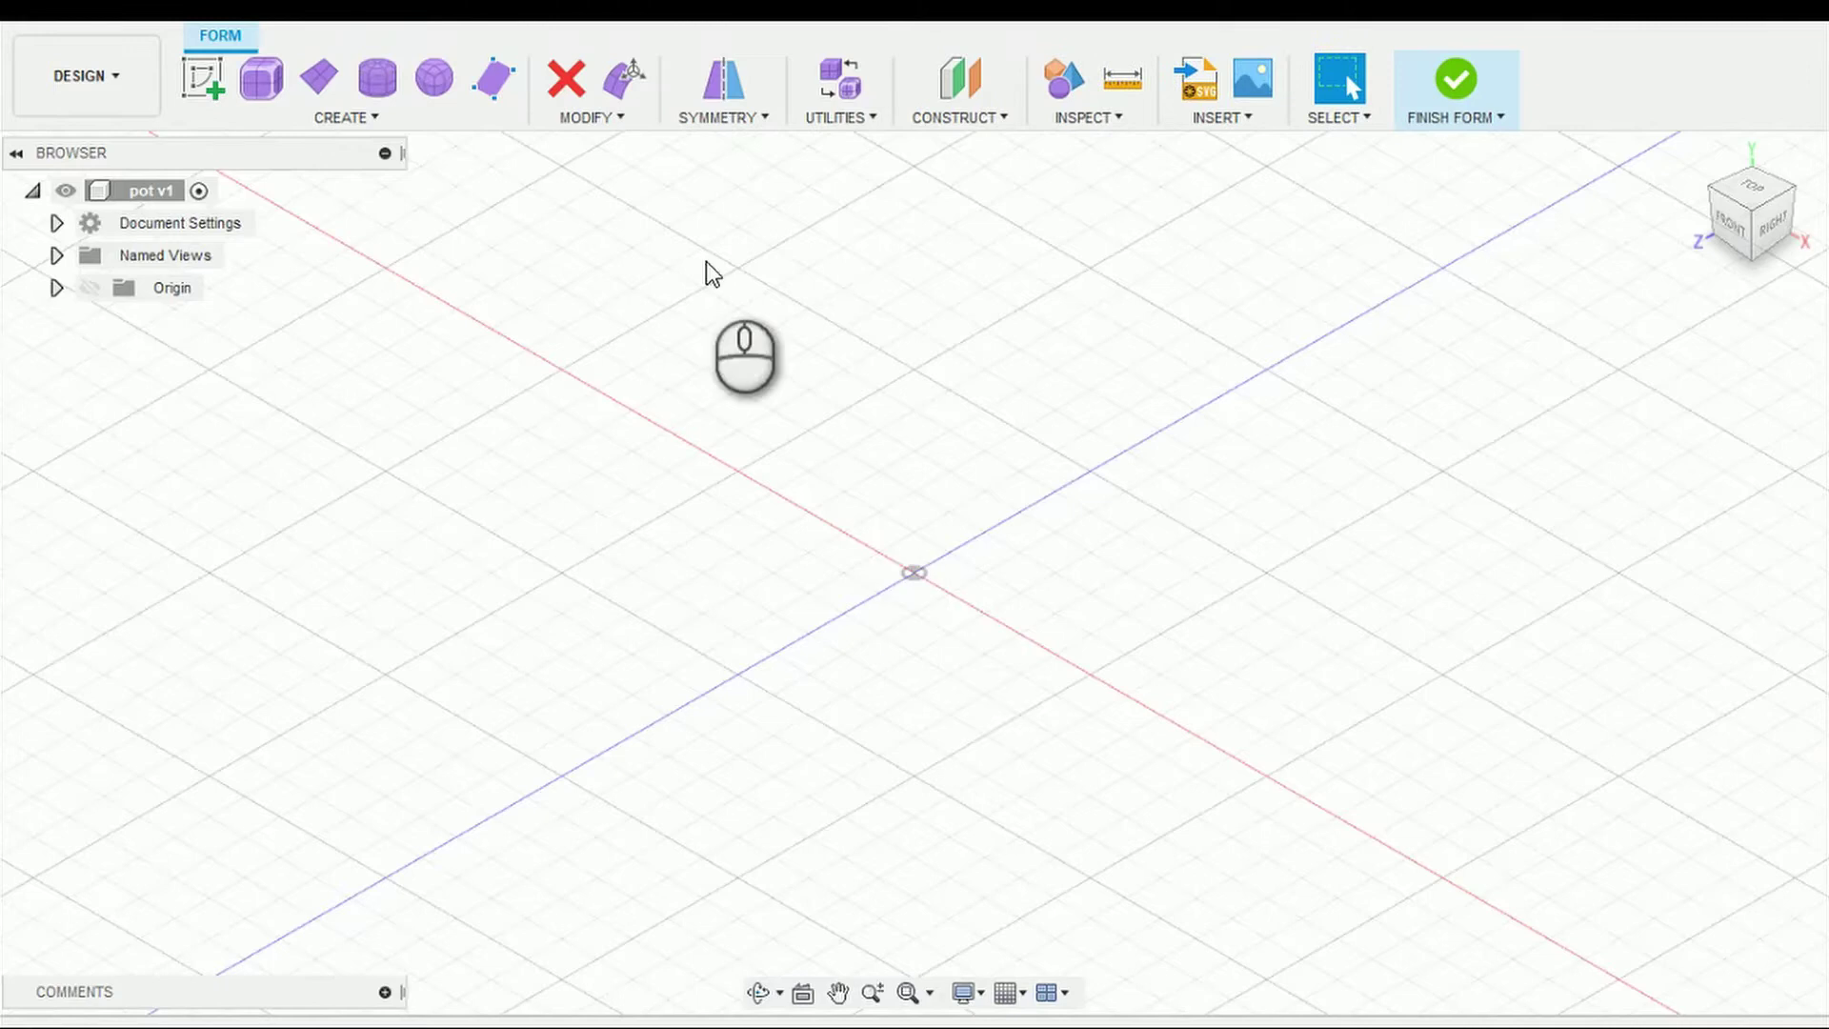
Step: Create a T-spline cylinder on the ground plane centred on the origin, 100 mm in diameter and 200 mm high
{"action": "left_click", "coordinate": [377, 78]}
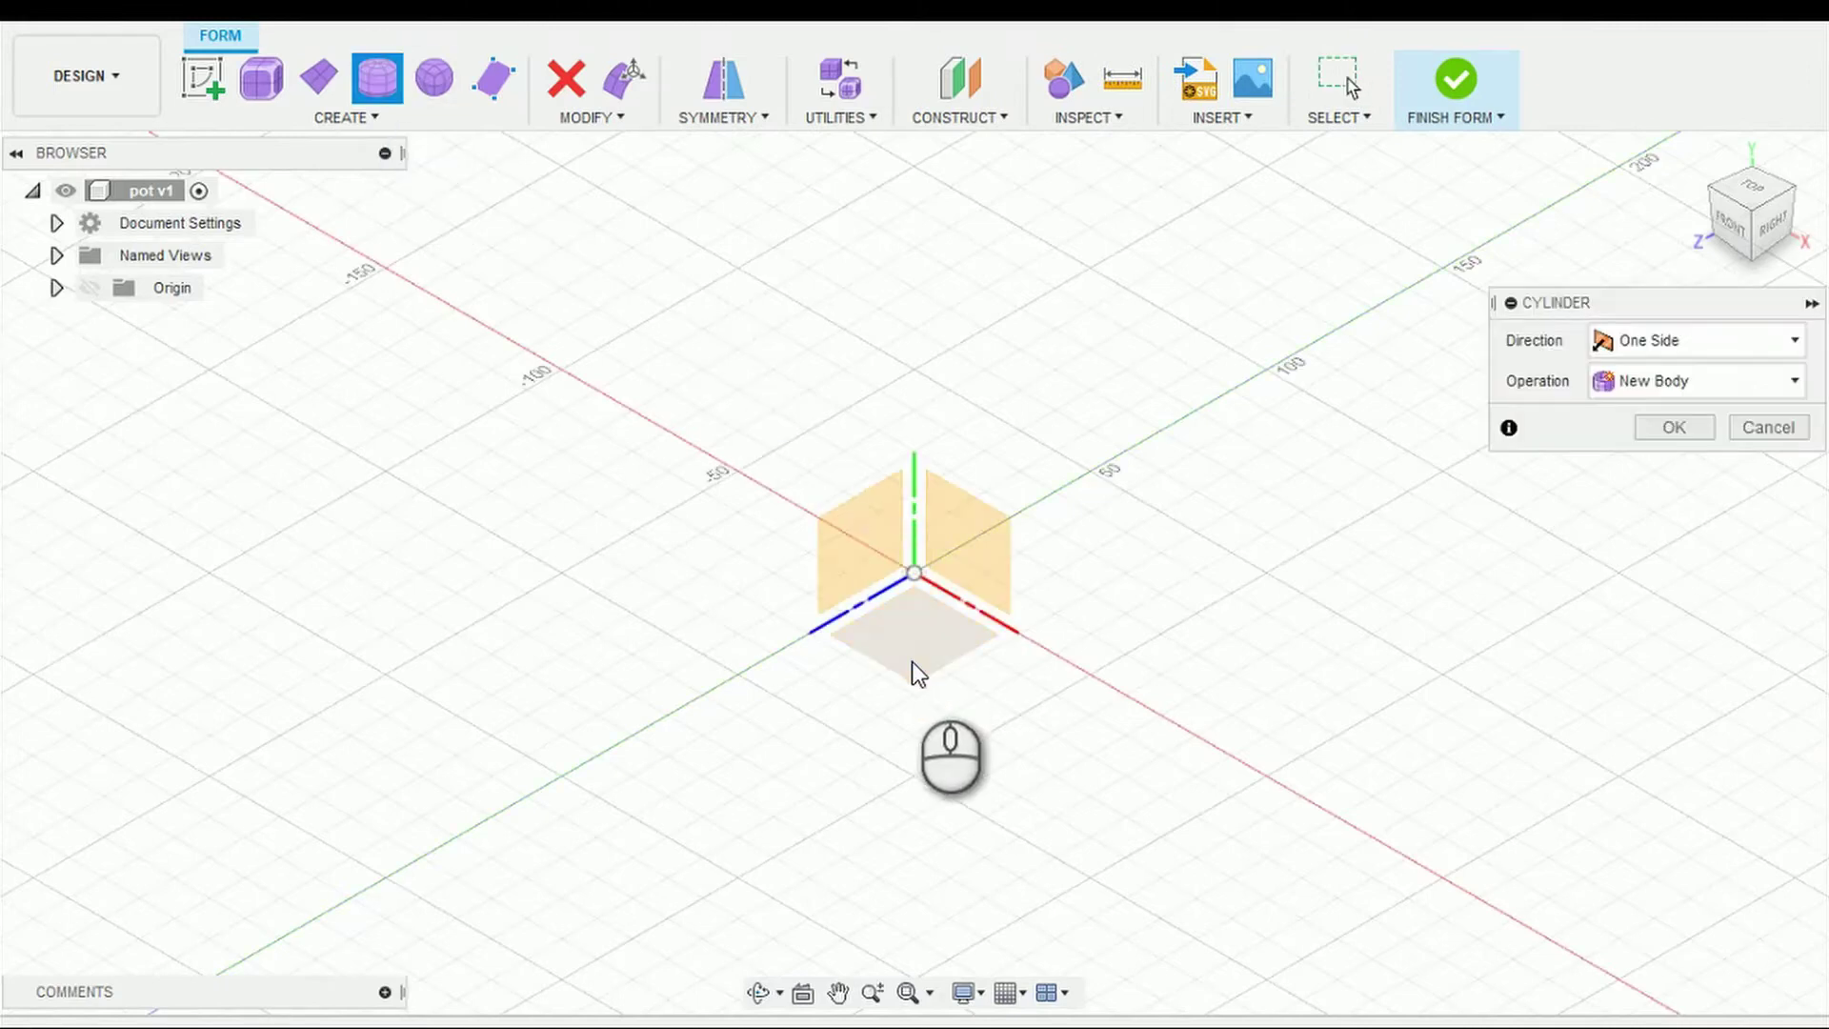
{"action": "left_click", "coordinate": [912, 659]}
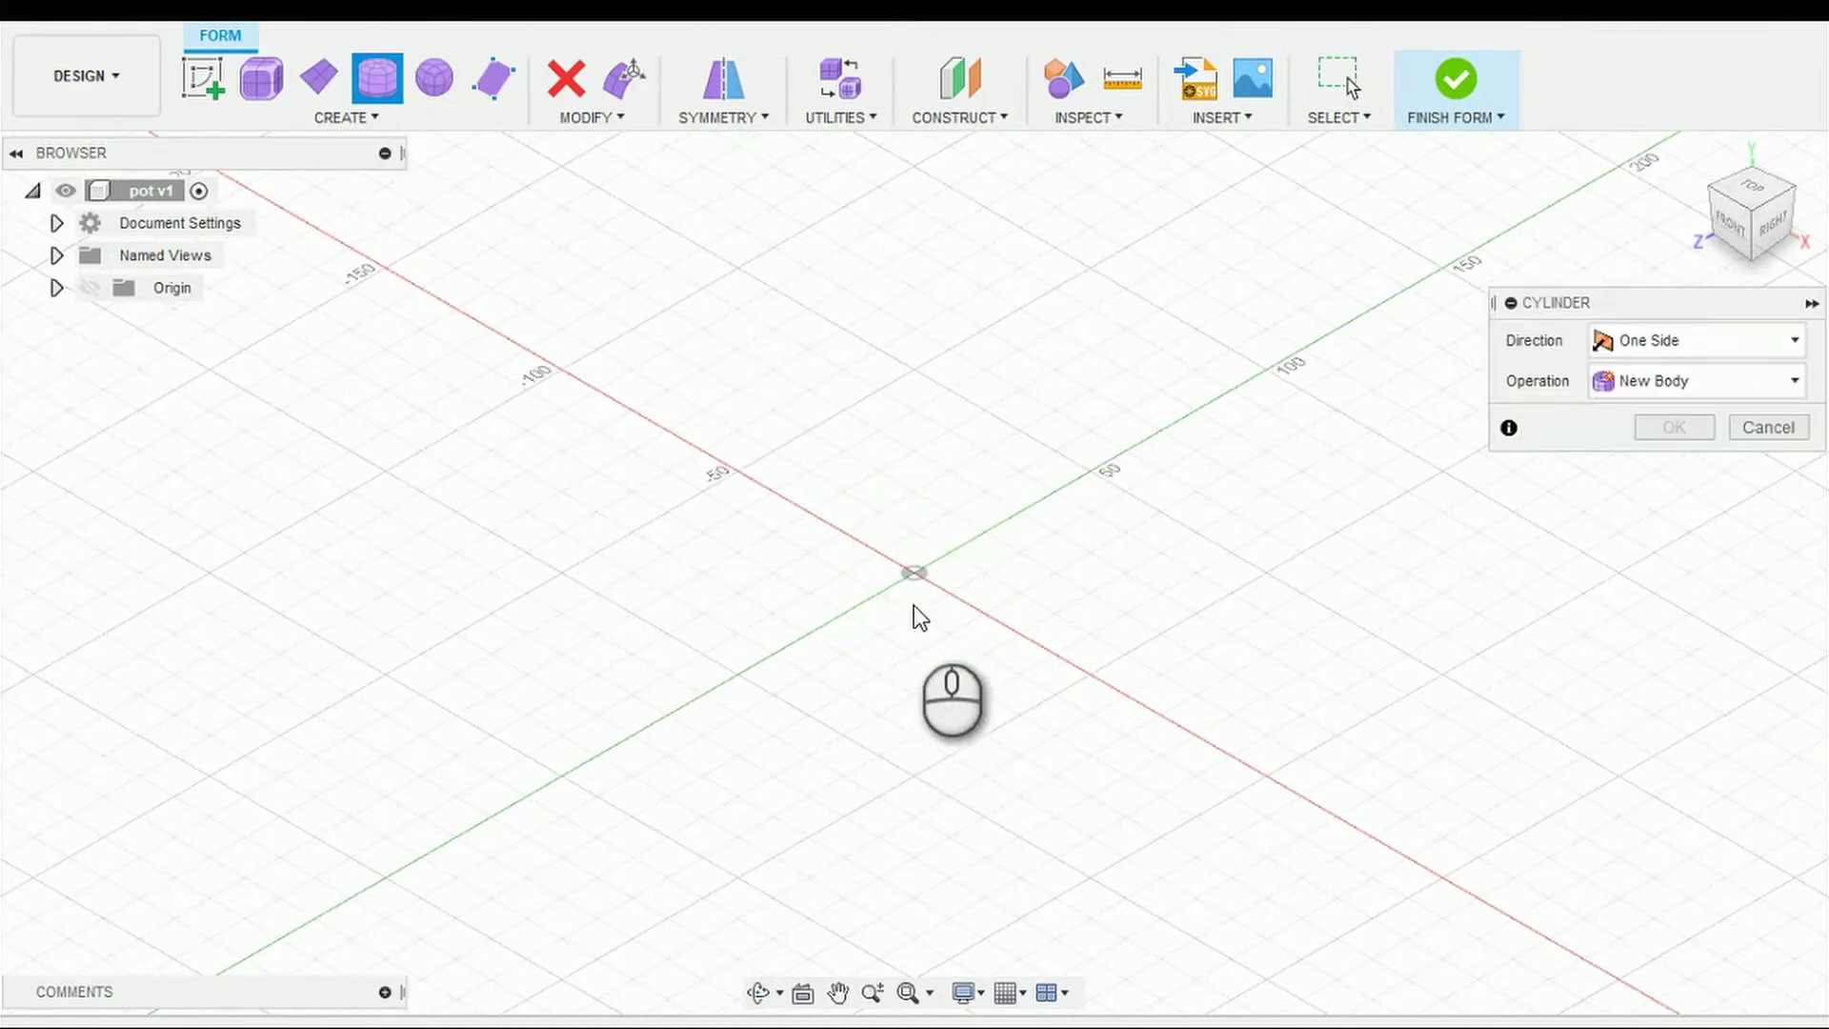
{"action": "left_click", "coordinate": [1100, 678]}
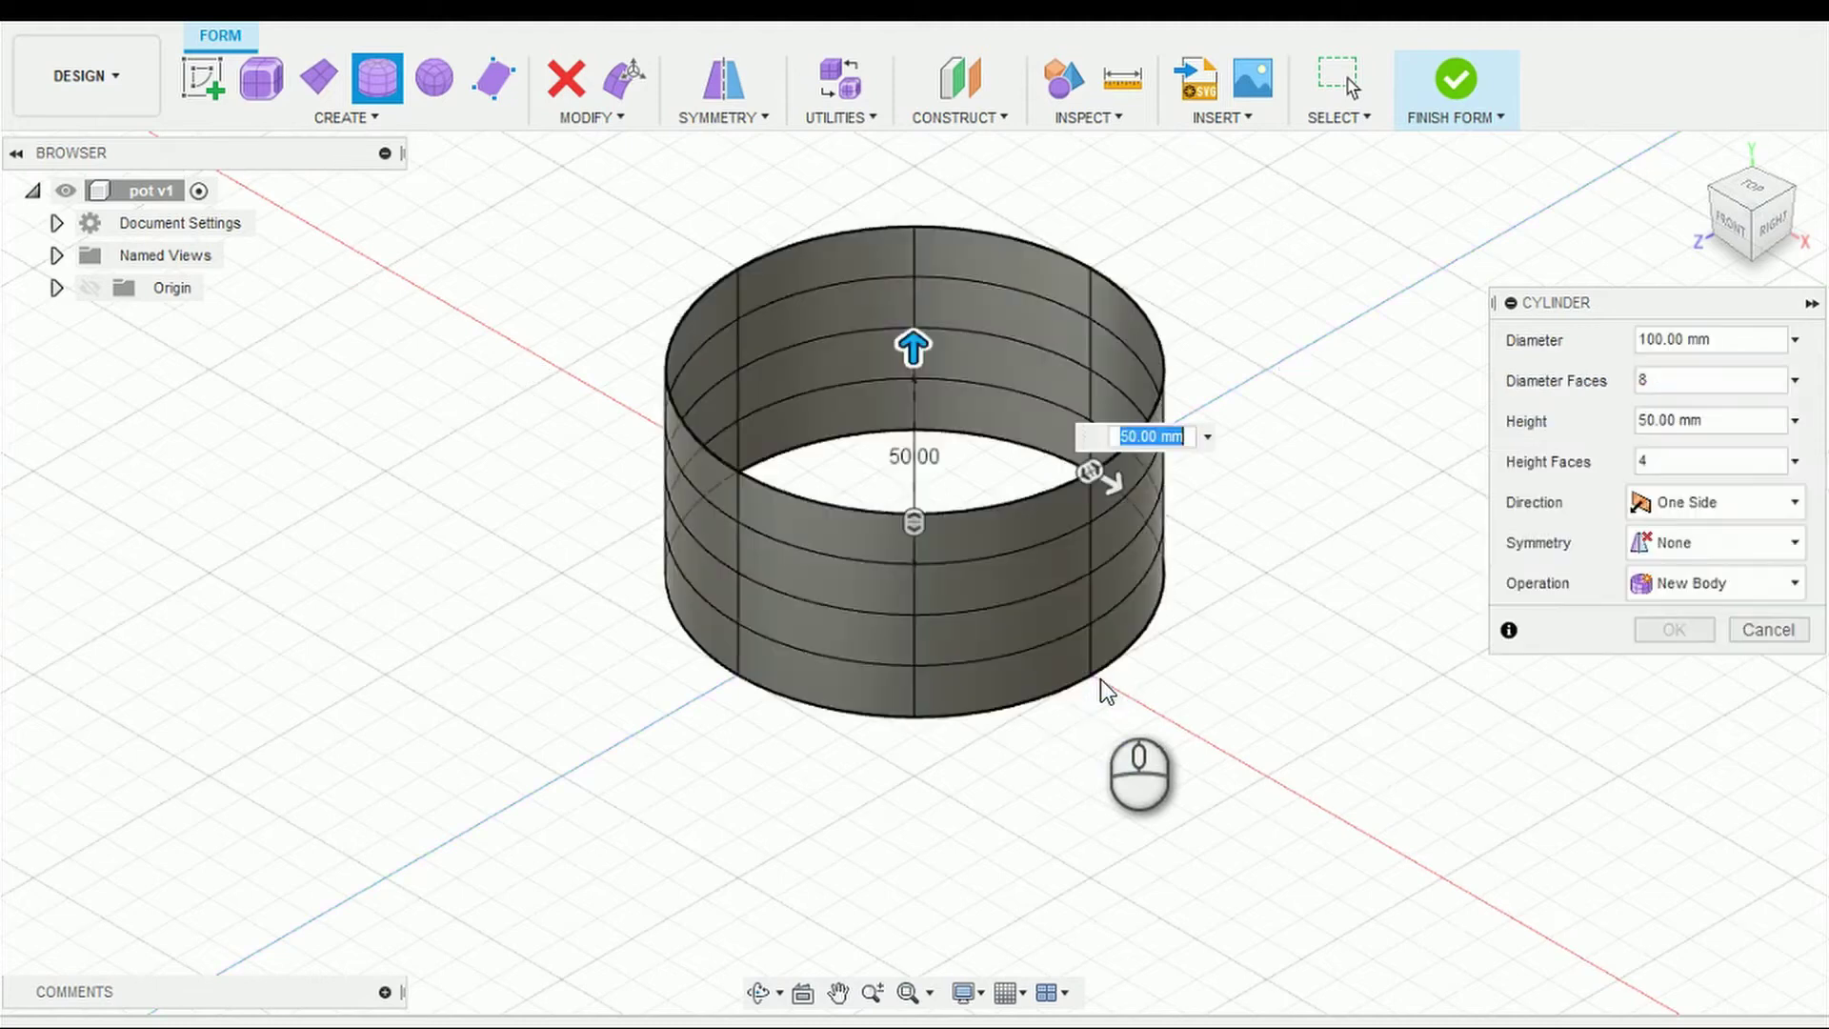
{"action": "type", "text": "200"}
{"action": "key", "text": "Return"}
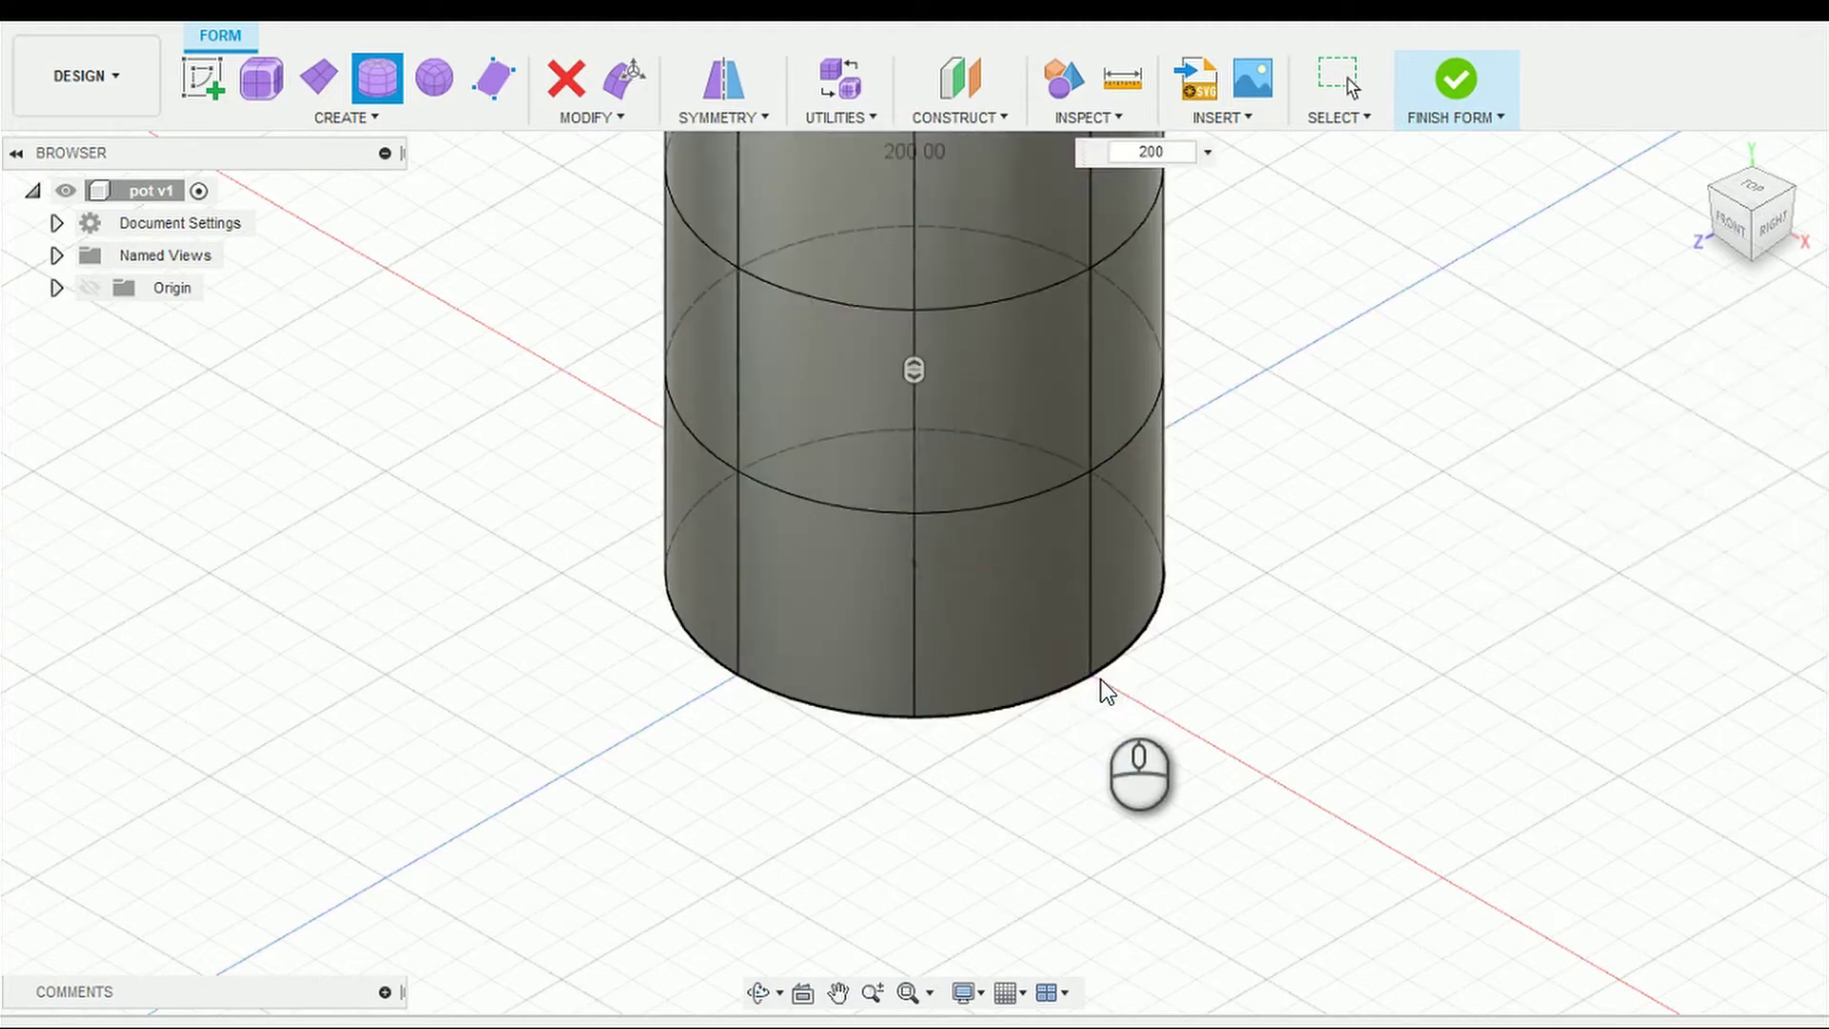
Step: Fill the cylinder's open bottom using Collapse mode, with center vertices welded and crease edges maintained
{"action": "double_click", "coordinate": [806, 703]}
{"action": "right_click", "coordinate": [806, 703]}
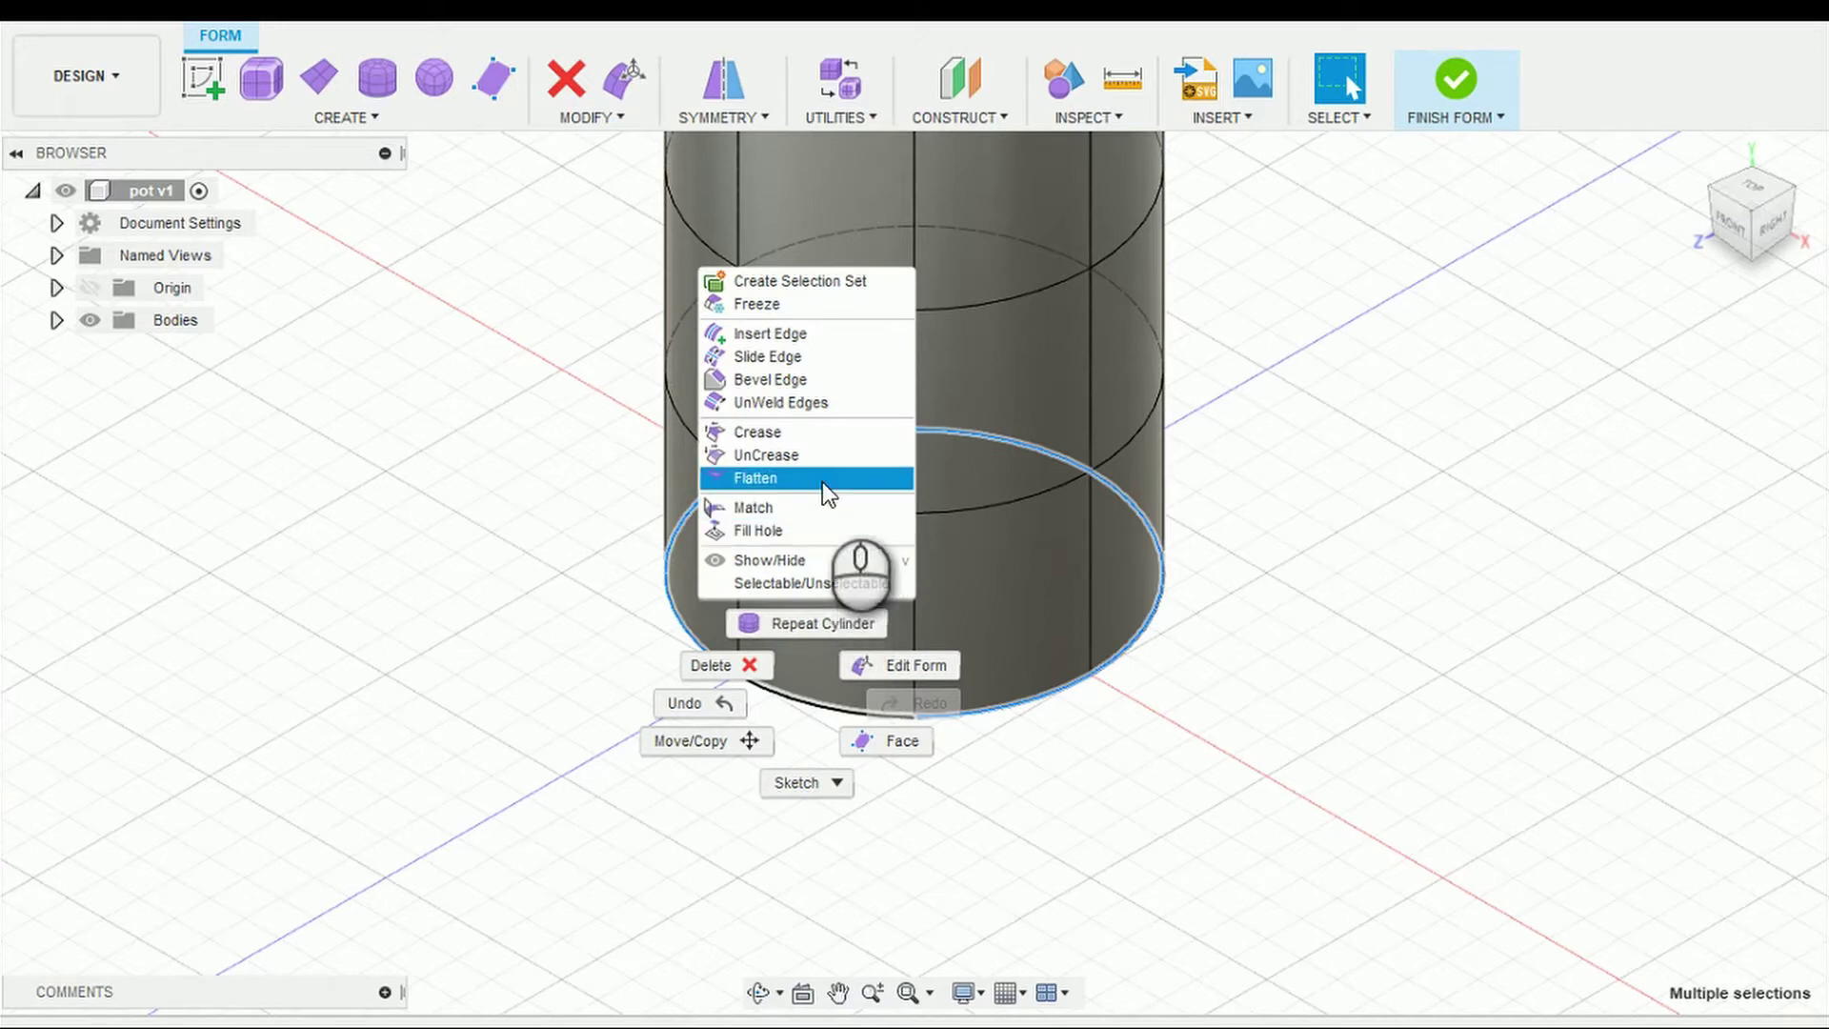
{"action": "left_click", "coordinate": [814, 522]}
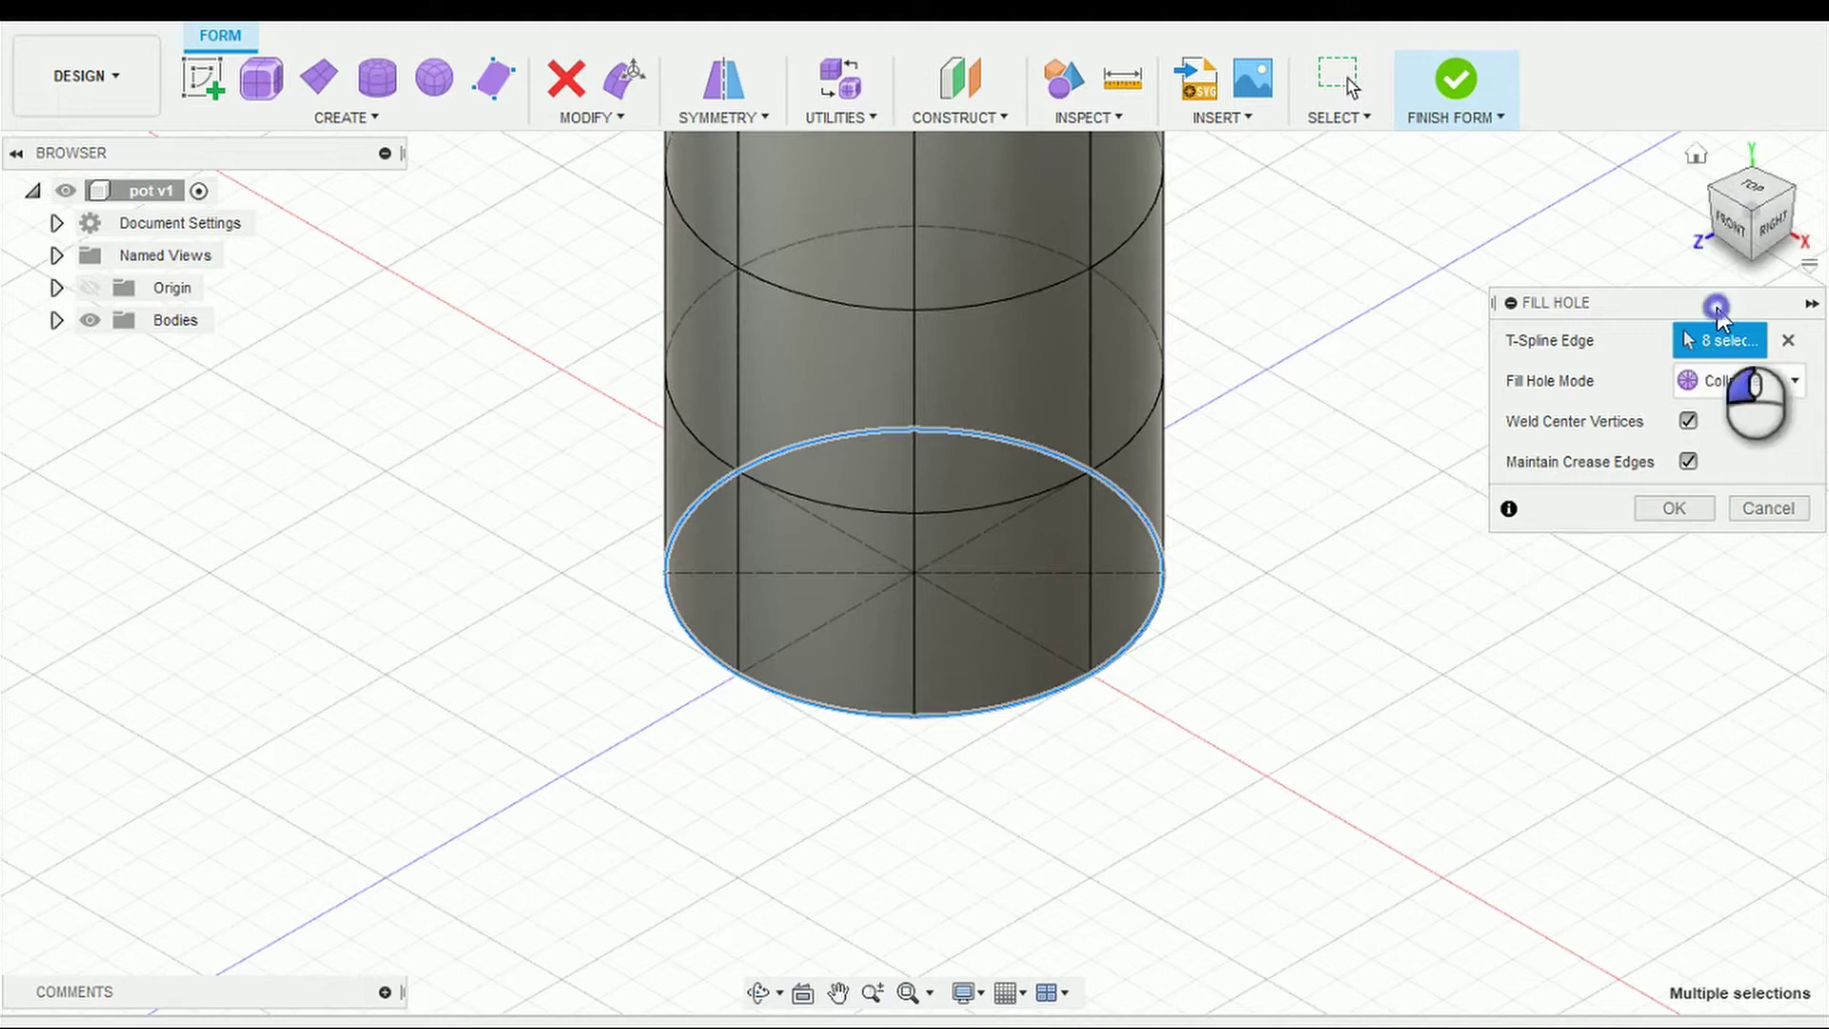
{"action": "left_click_drag", "start_coordinate": [1714, 303], "coordinate": [1485, 381]}
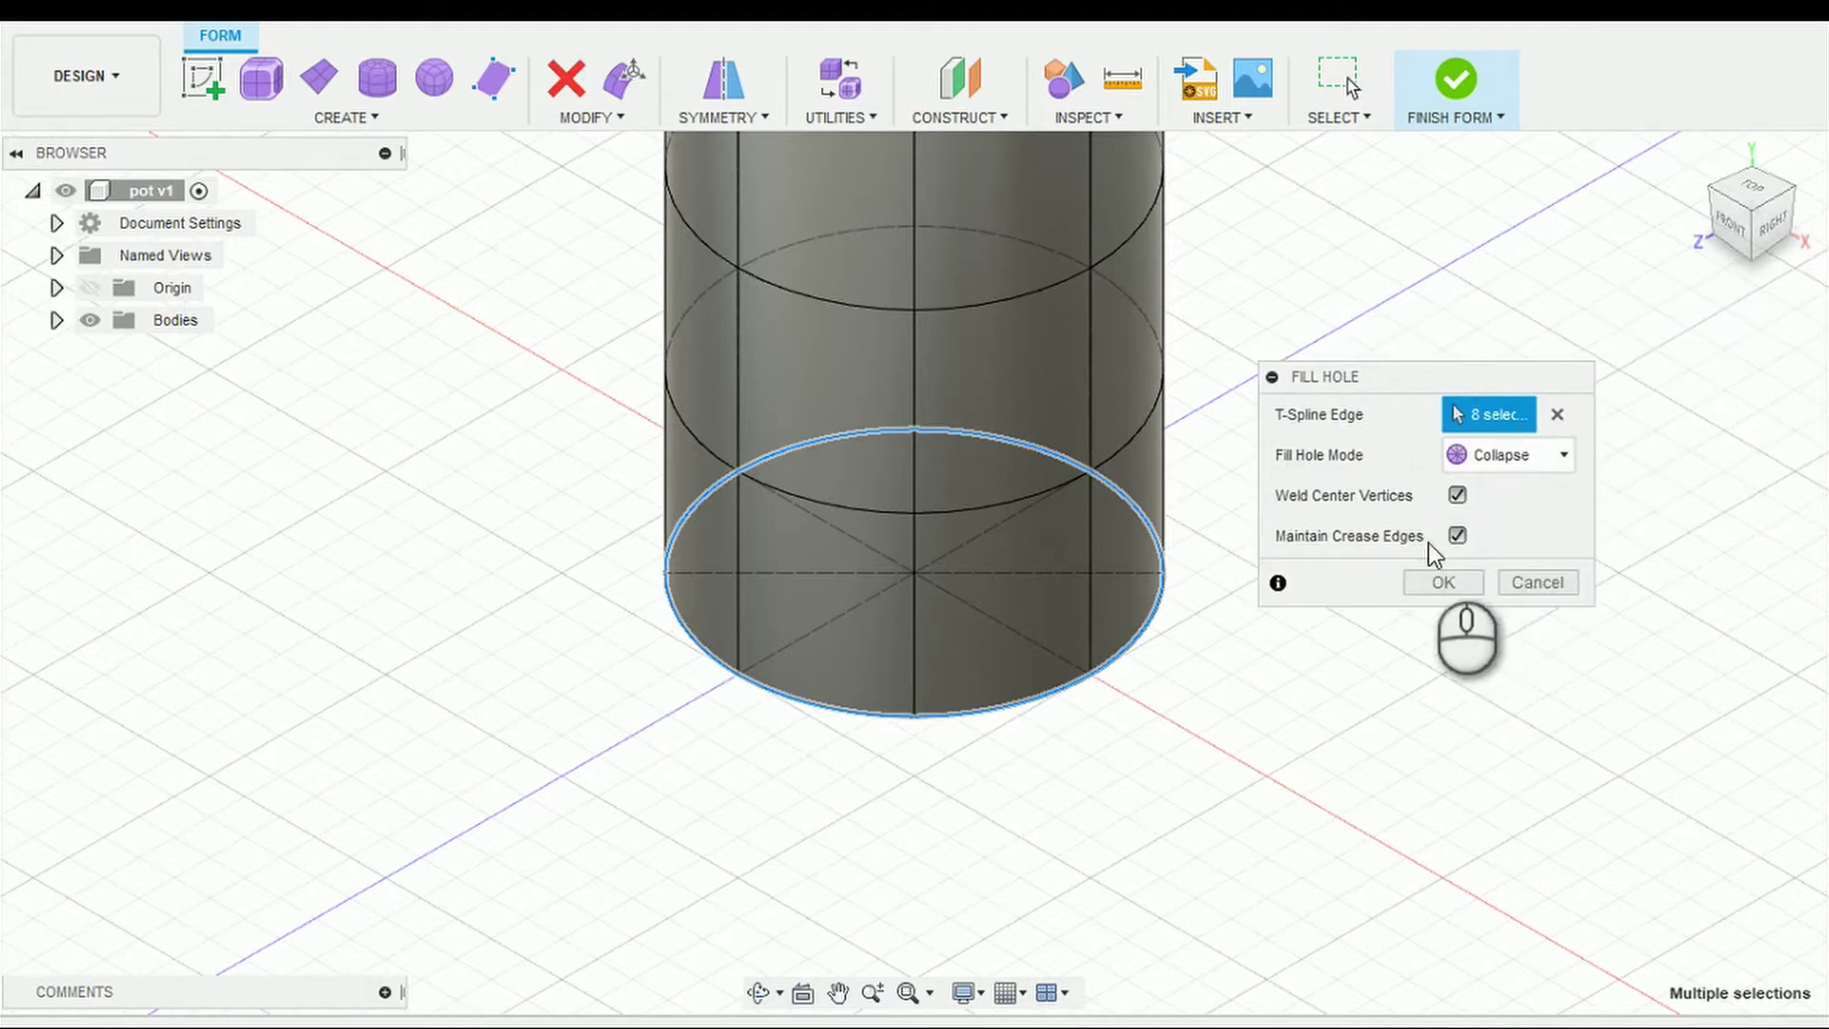
{"action": "left_click", "coordinate": [1443, 583]}
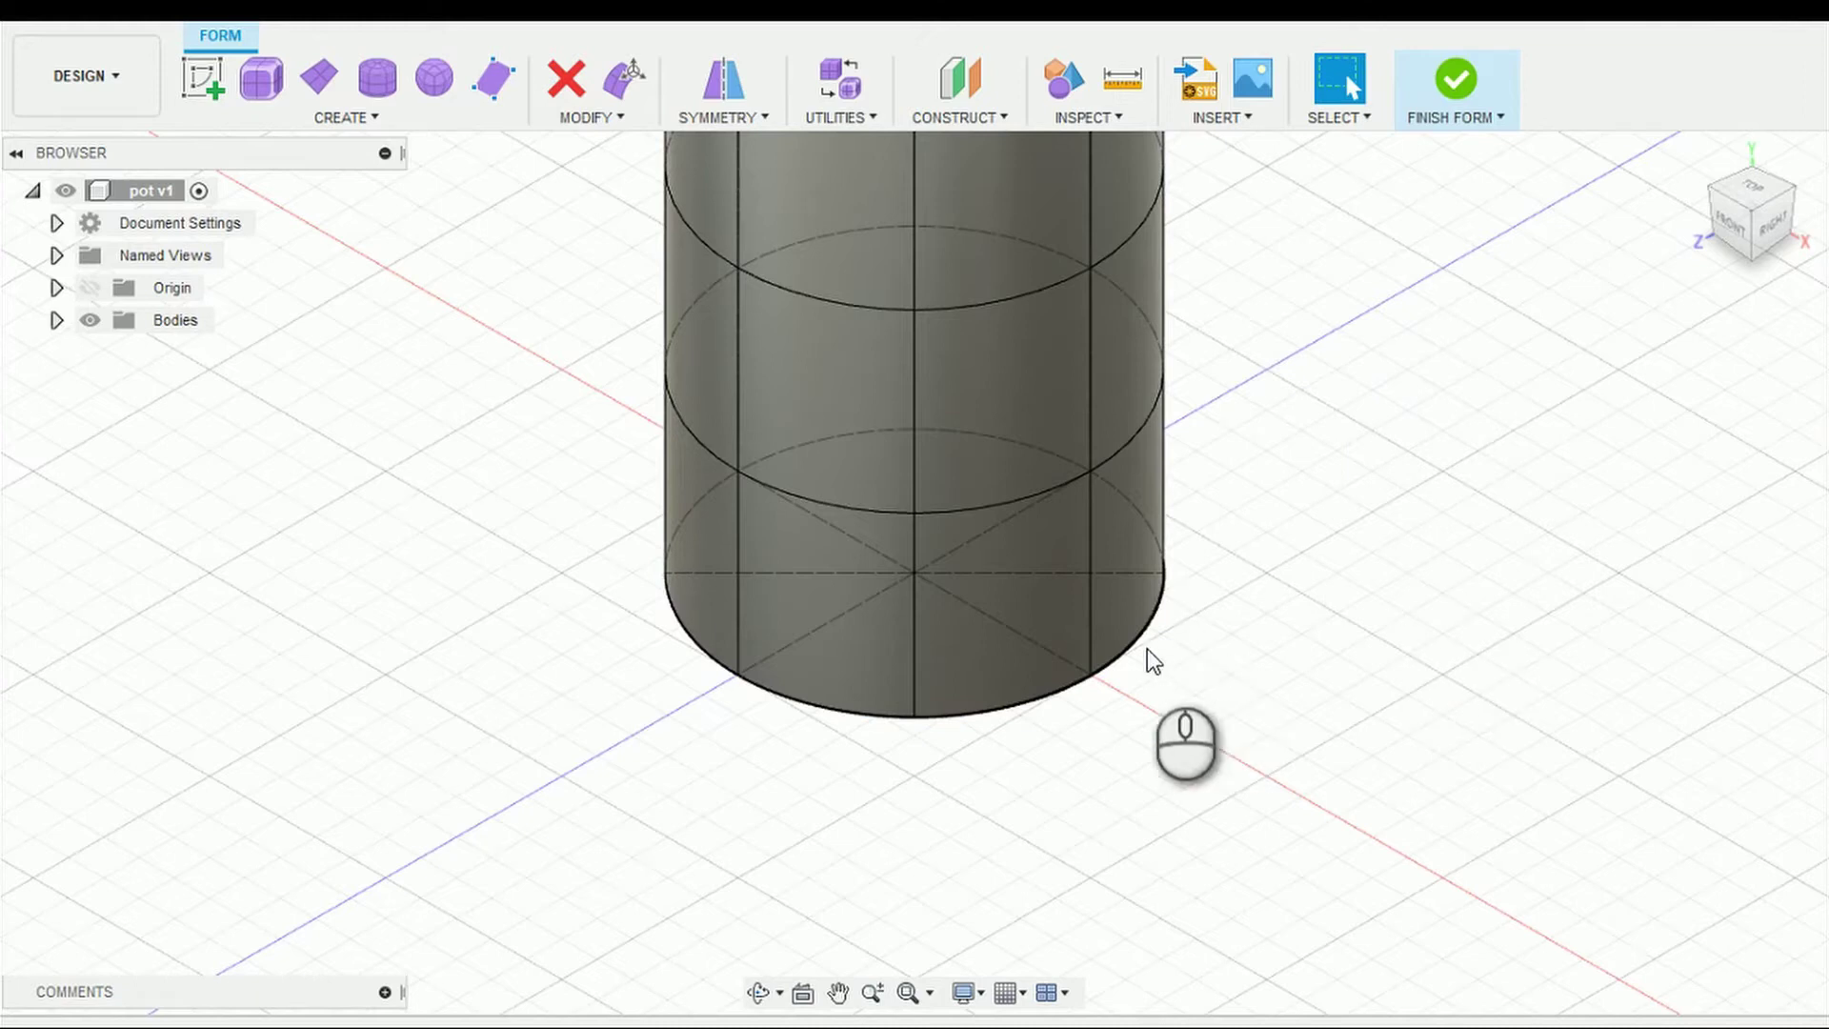
Step: Insert a full edge loop into the bottom band of the cylinder, midway between the lowest side loop and the base
{"action": "double_click", "coordinate": [983, 512]}
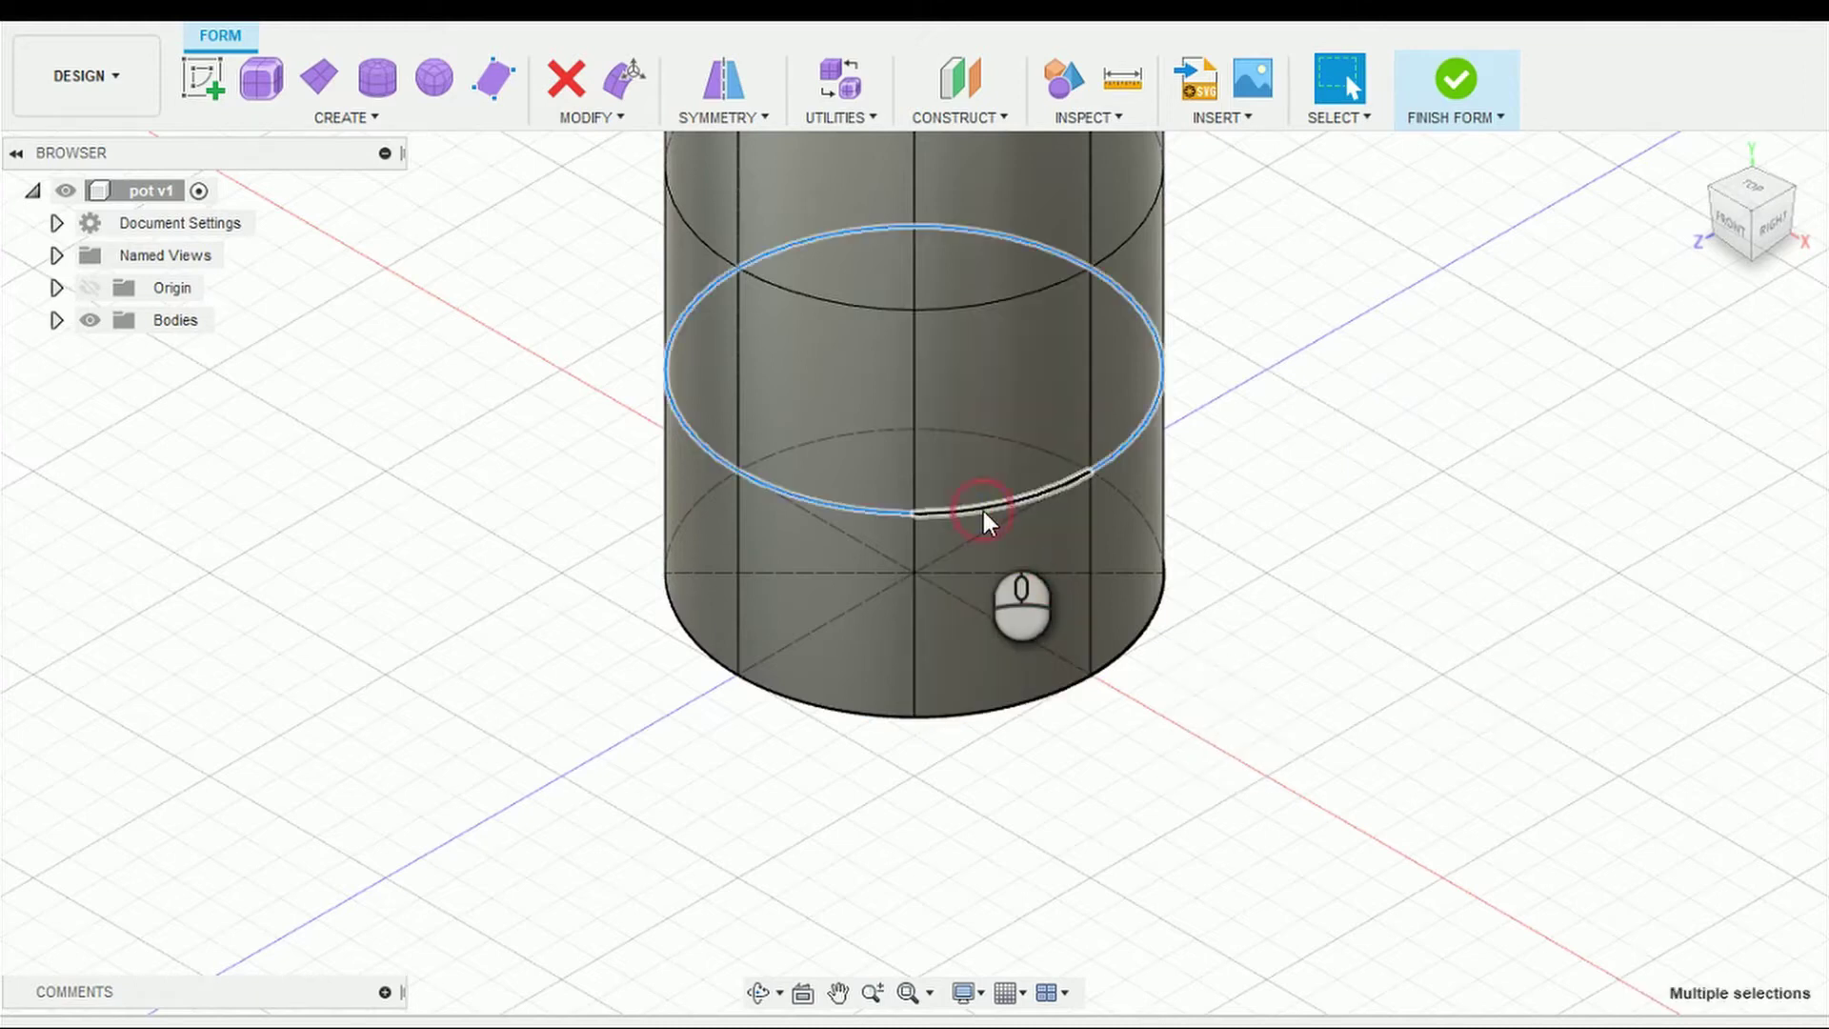
{"action": "right_click", "coordinate": [983, 511]}
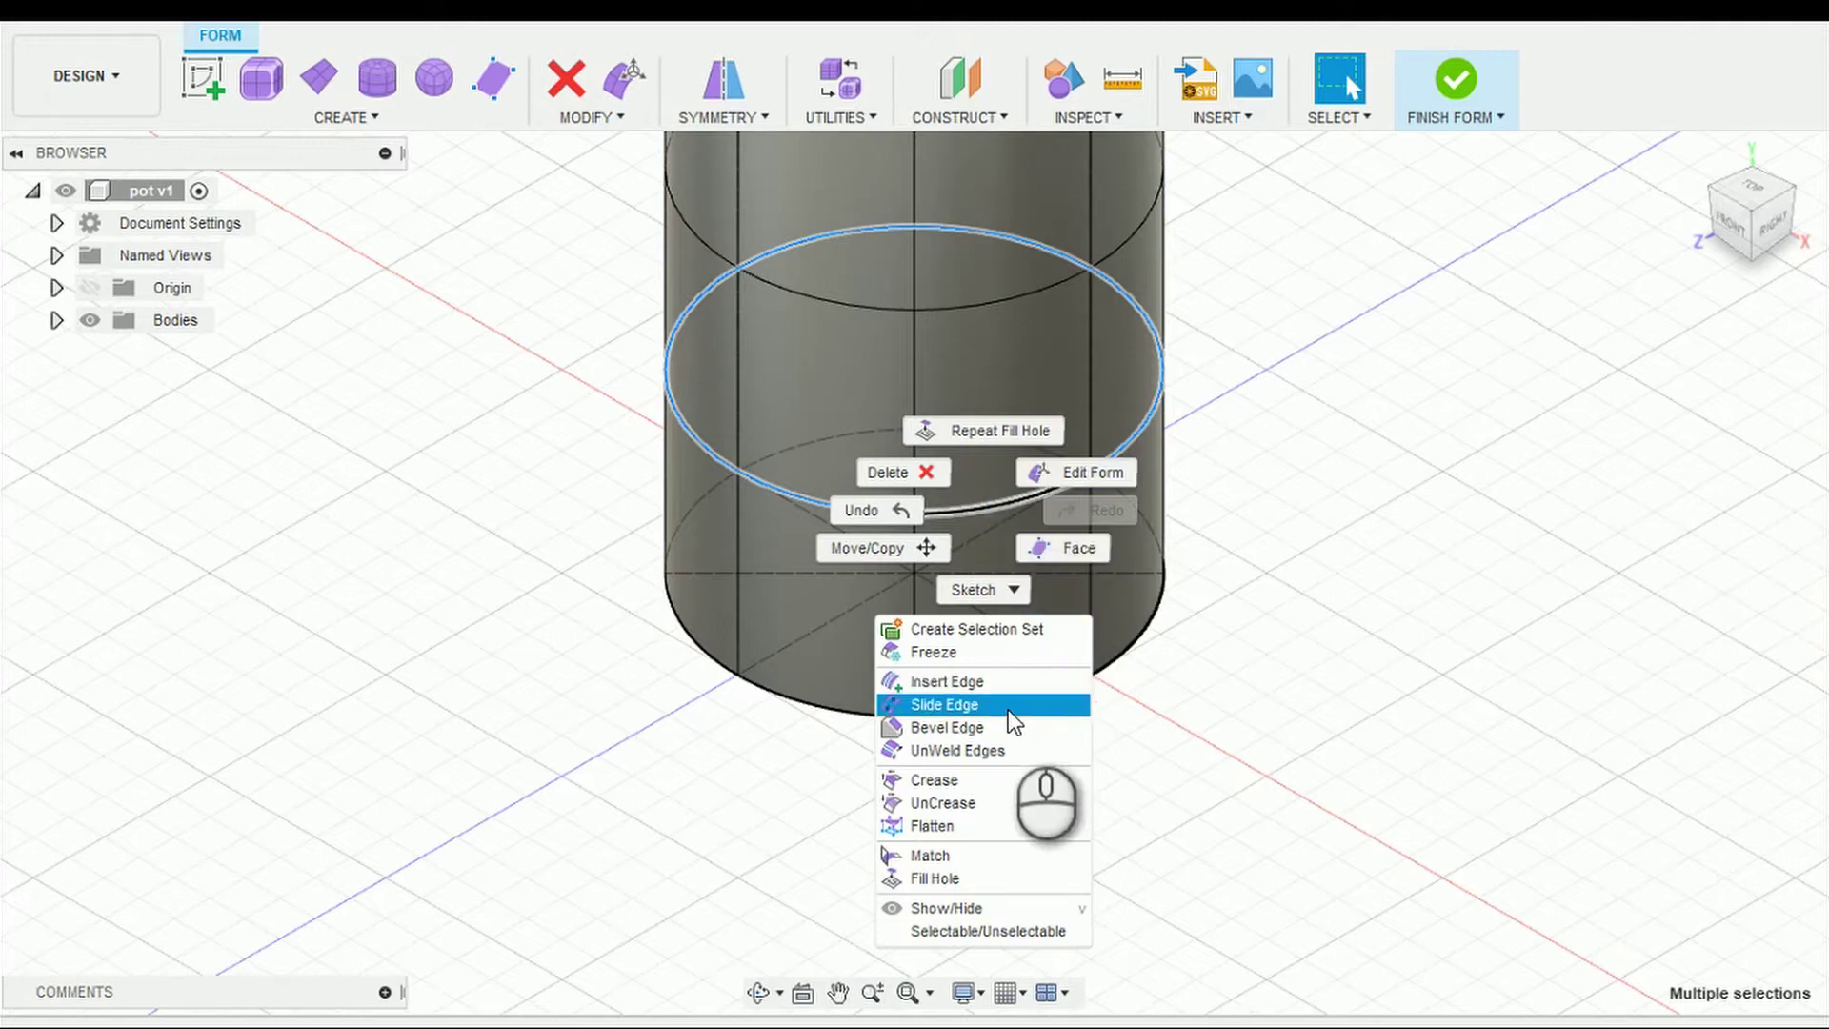
{"action": "left_click", "coordinate": [1006, 684]}
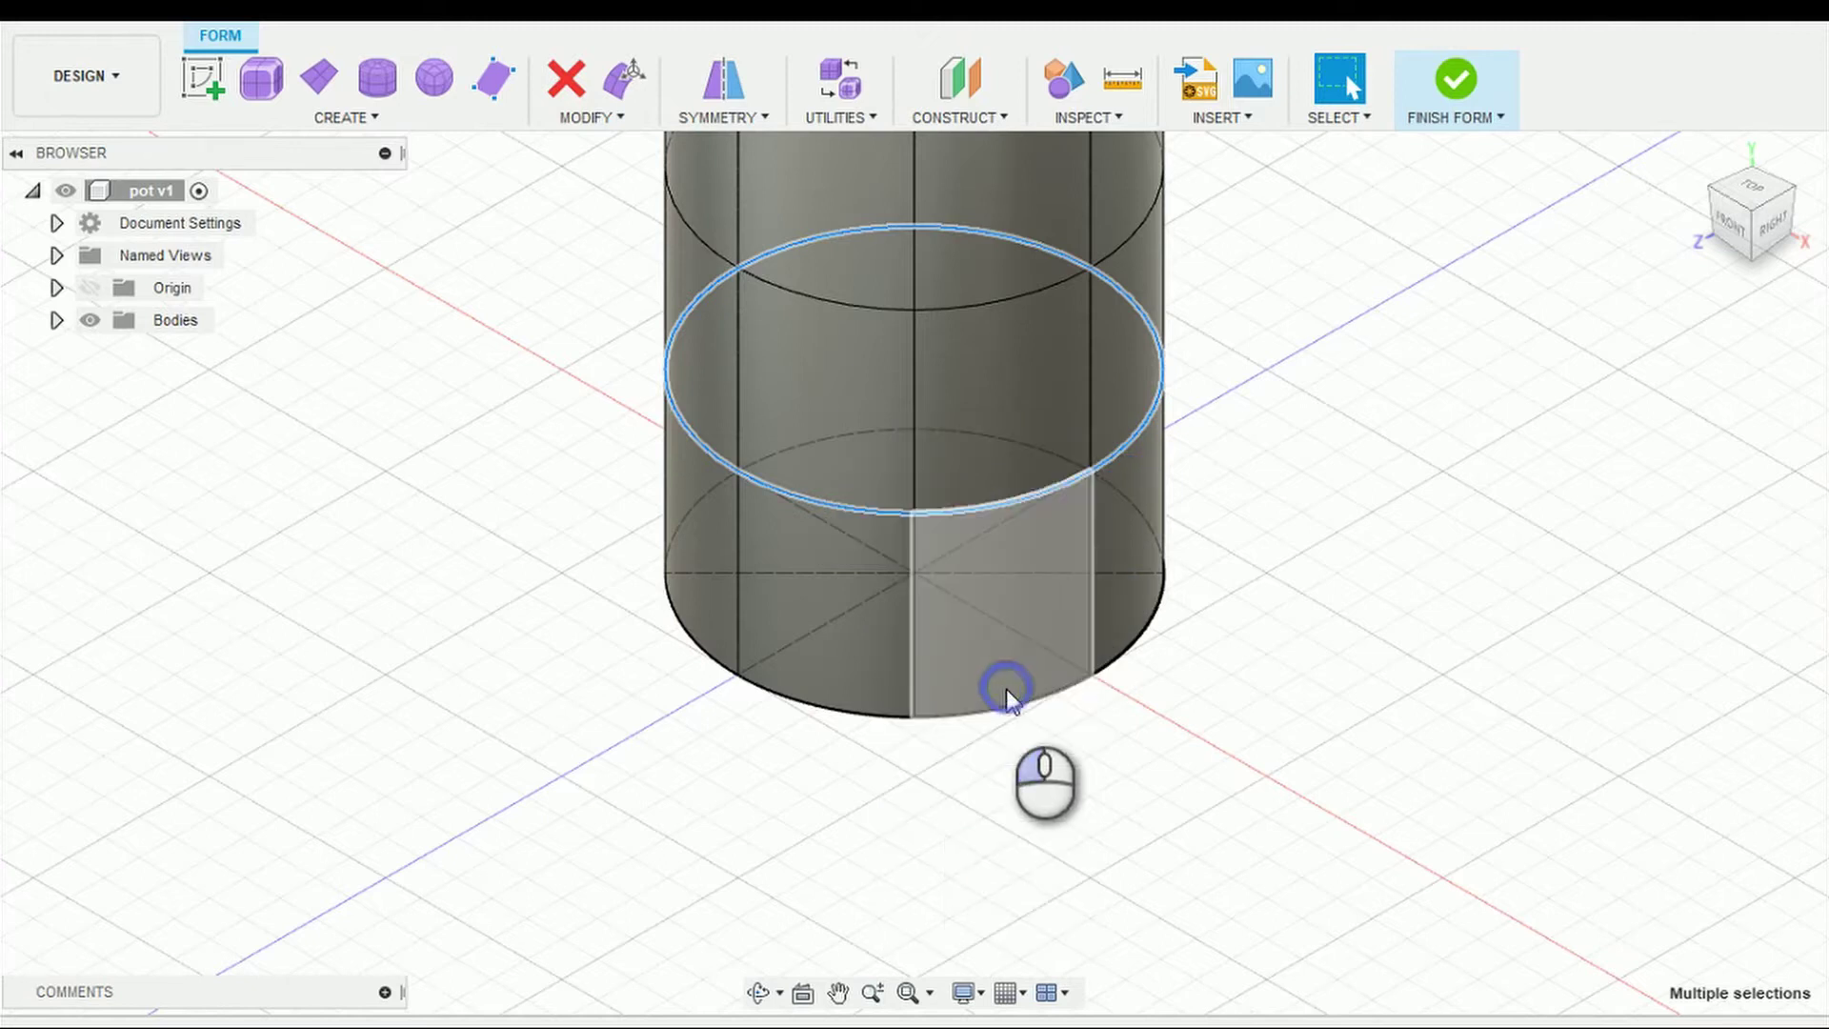
{"action": "key", "text": "Return"}
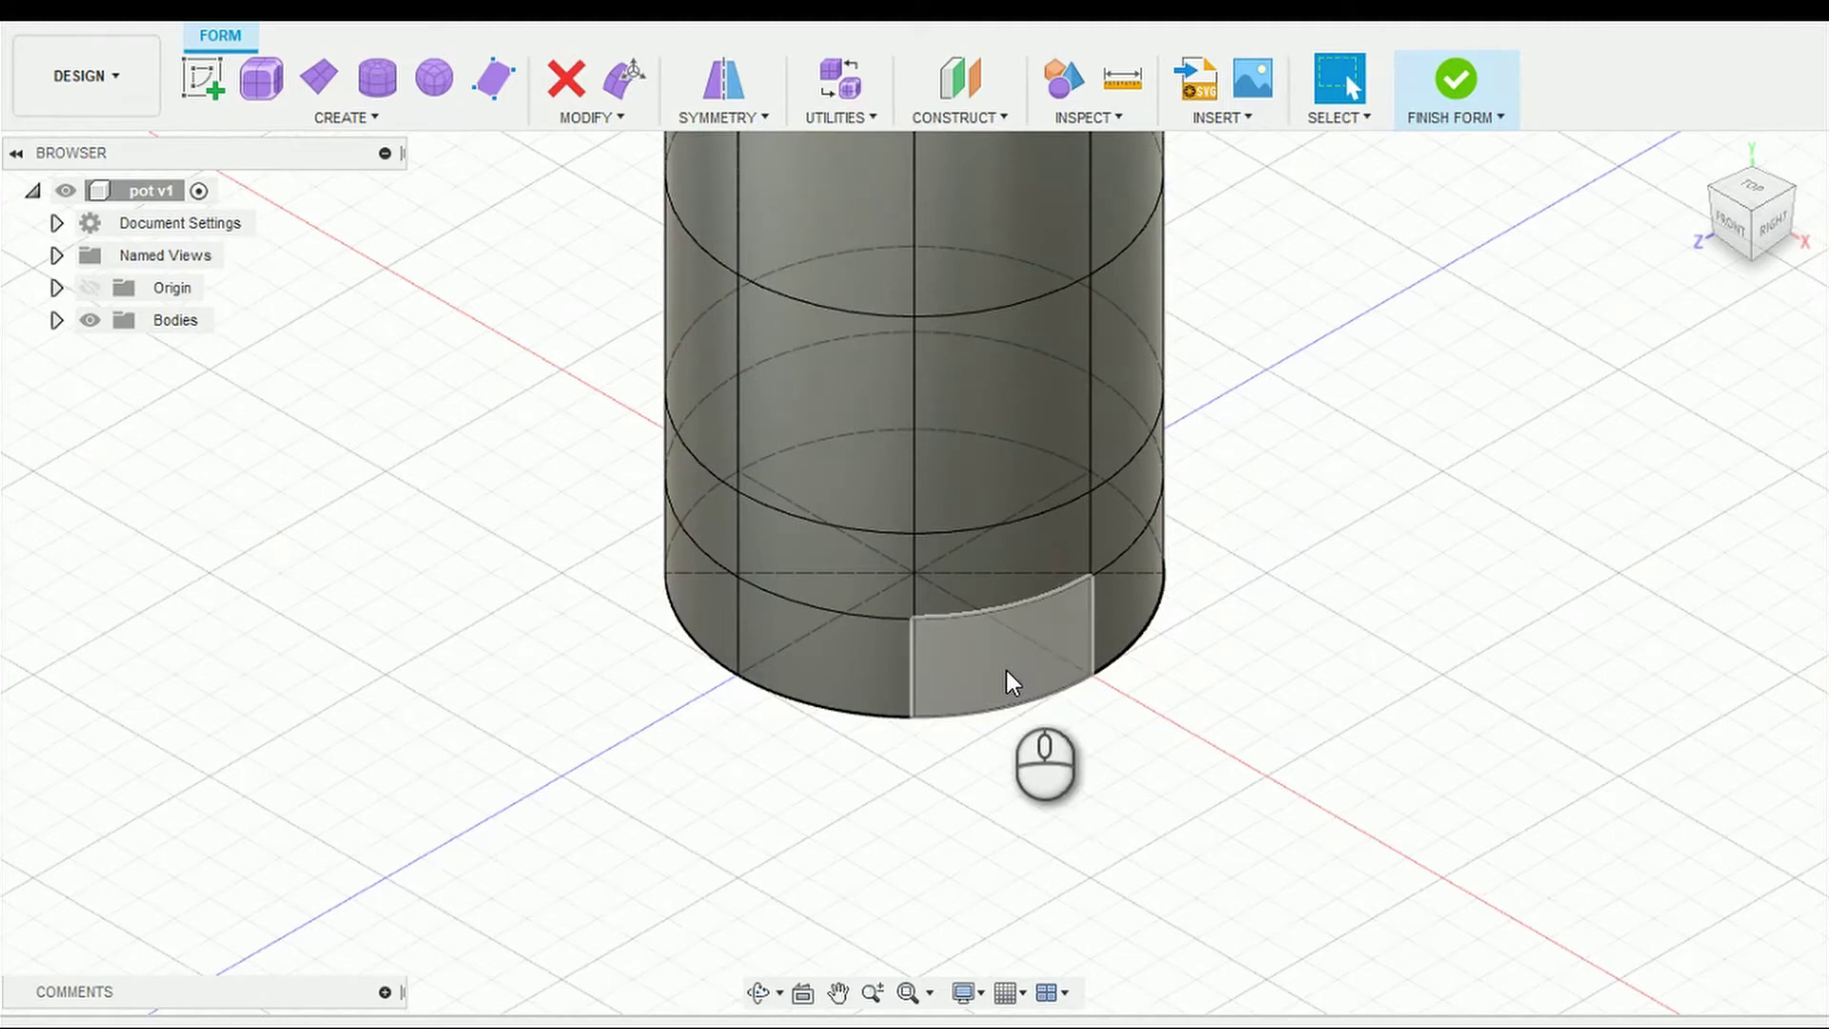
Step: Scale the ring of eight faces at the base of the cylinder outward by a factor of about 1.344
{"action": "left_click", "coordinate": [1006, 670]}
{"action": "left_click", "coordinate": [842, 667], "text": "shift"}
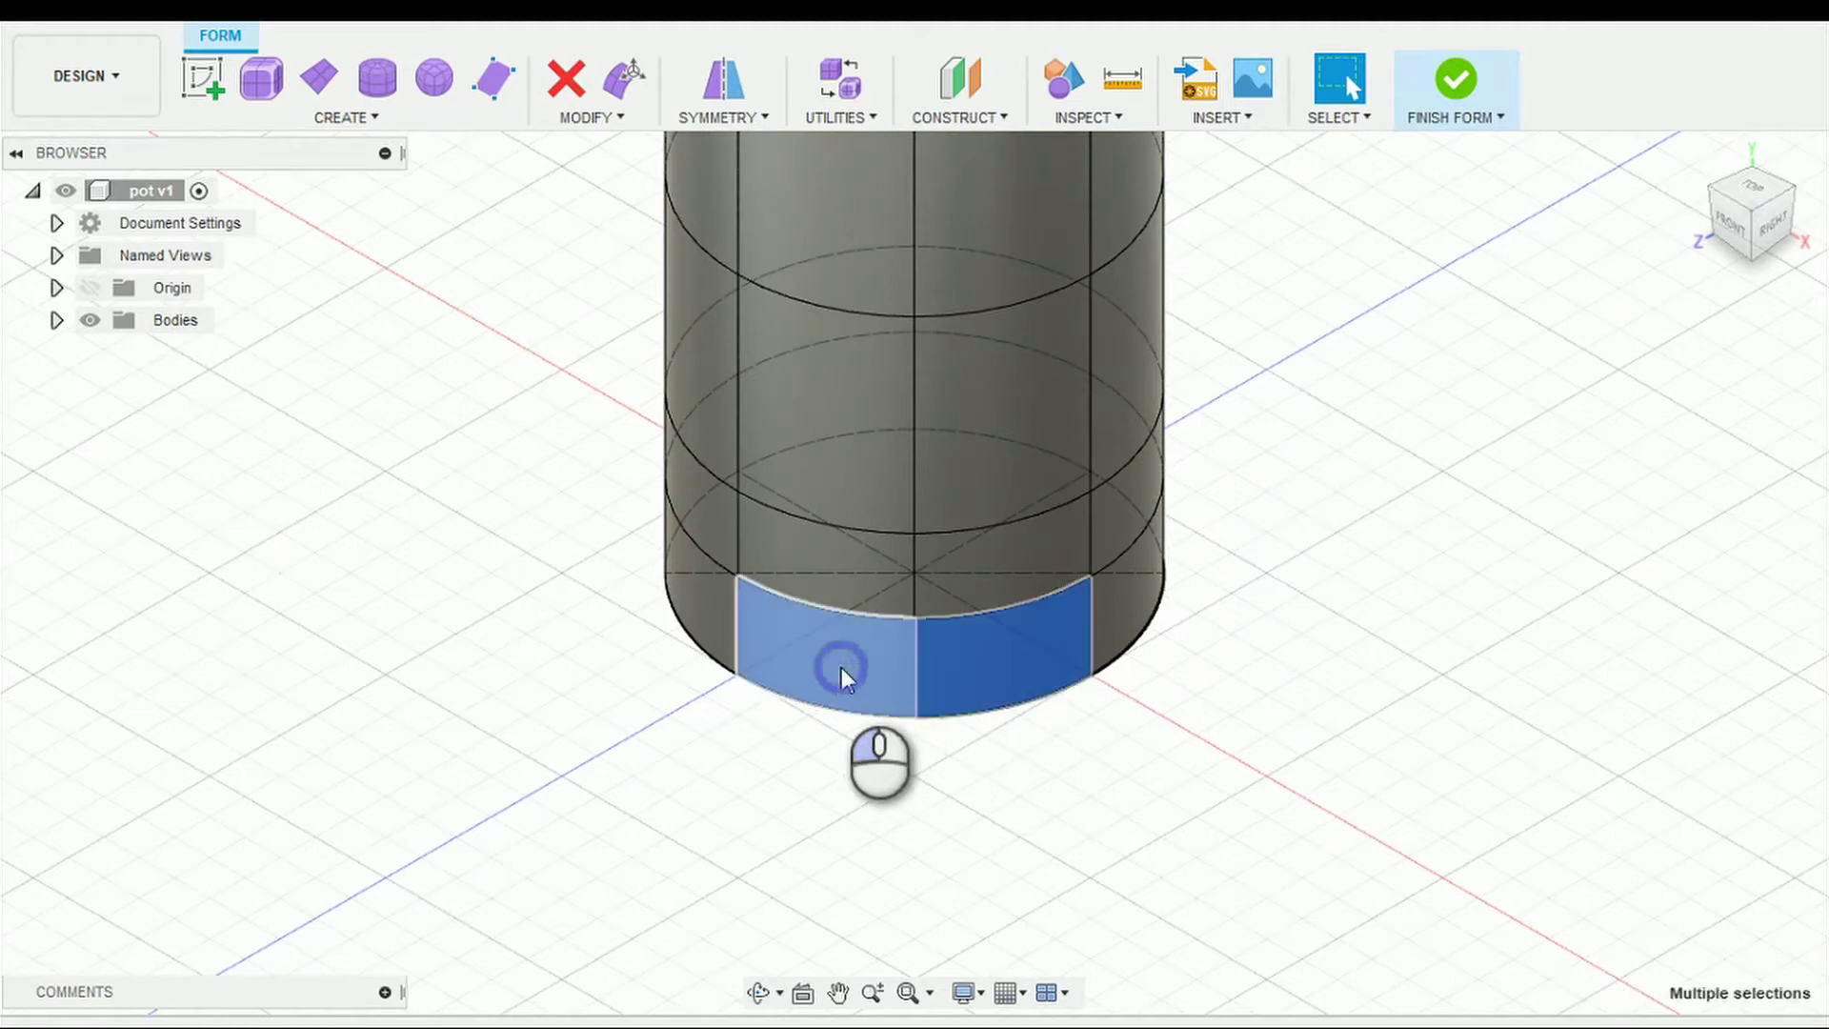
{"action": "double_click", "coordinate": [842, 667]}
{"action": "right_click", "coordinate": [842, 667]}
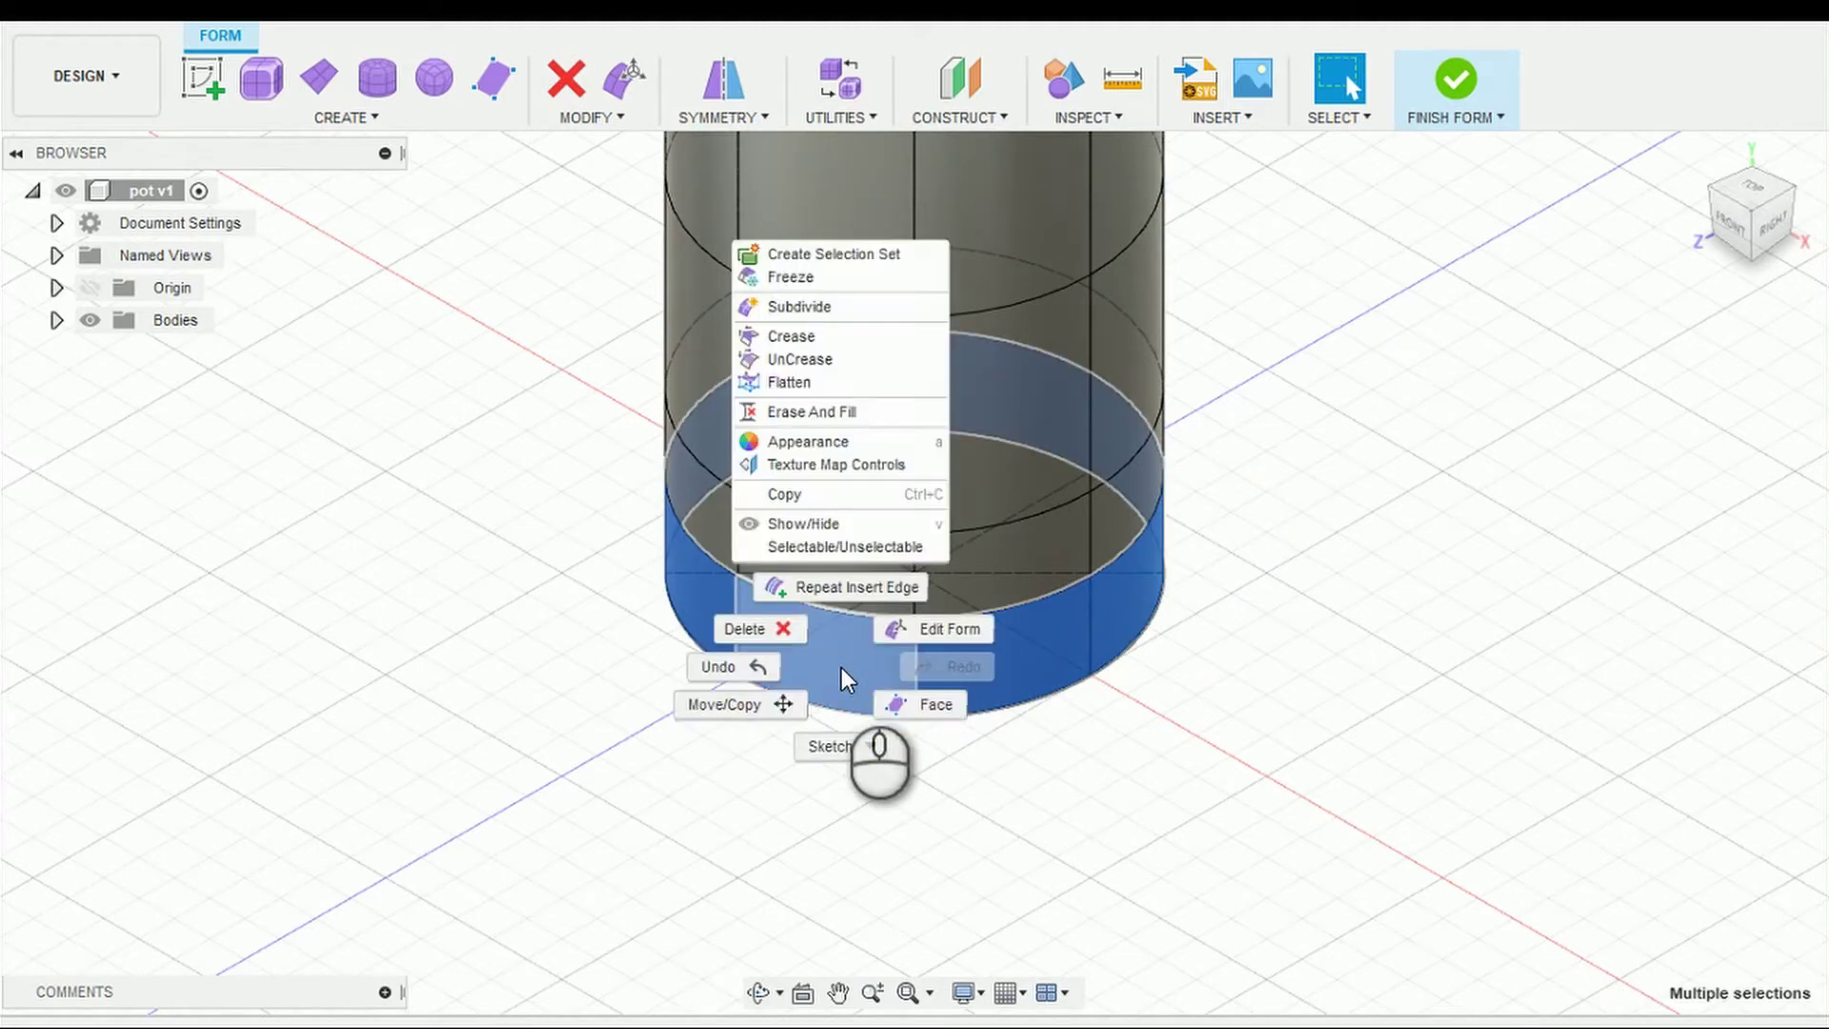
{"action": "left_click", "coordinate": [930, 636]}
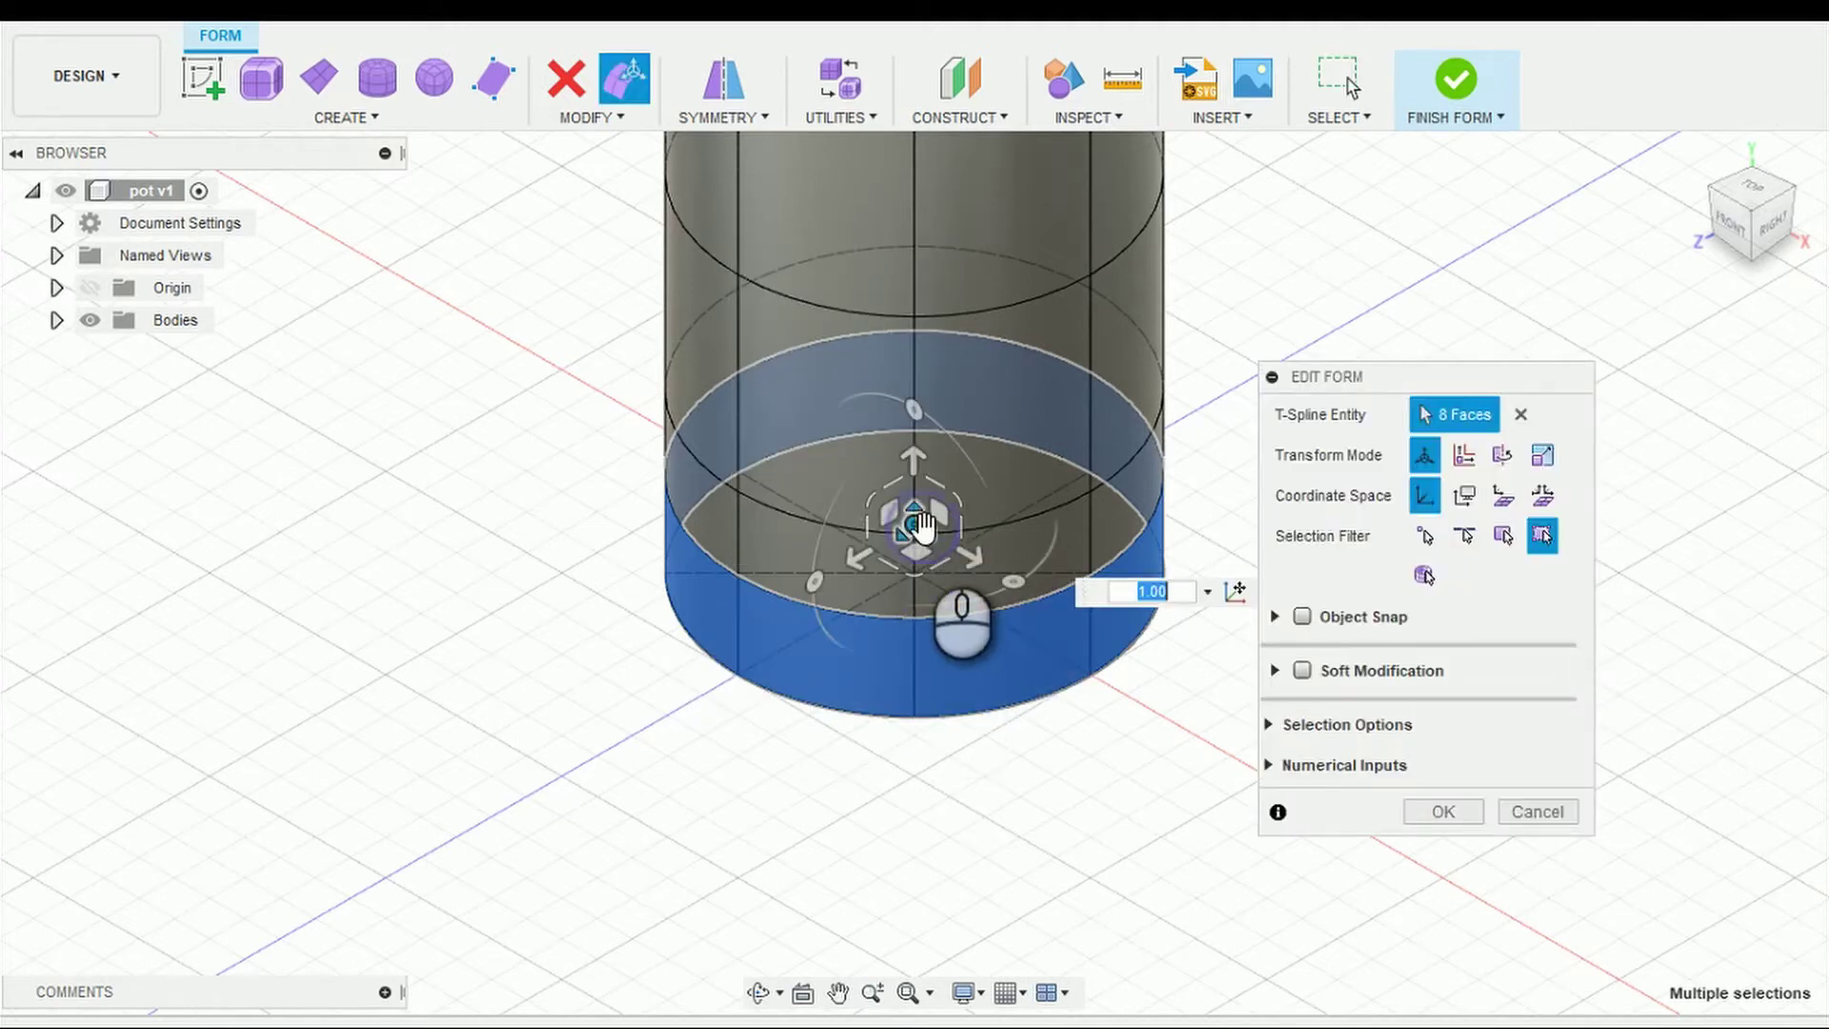
{"action": "left_click_drag", "start_coordinate": [926, 530], "coordinate": [949, 536]}
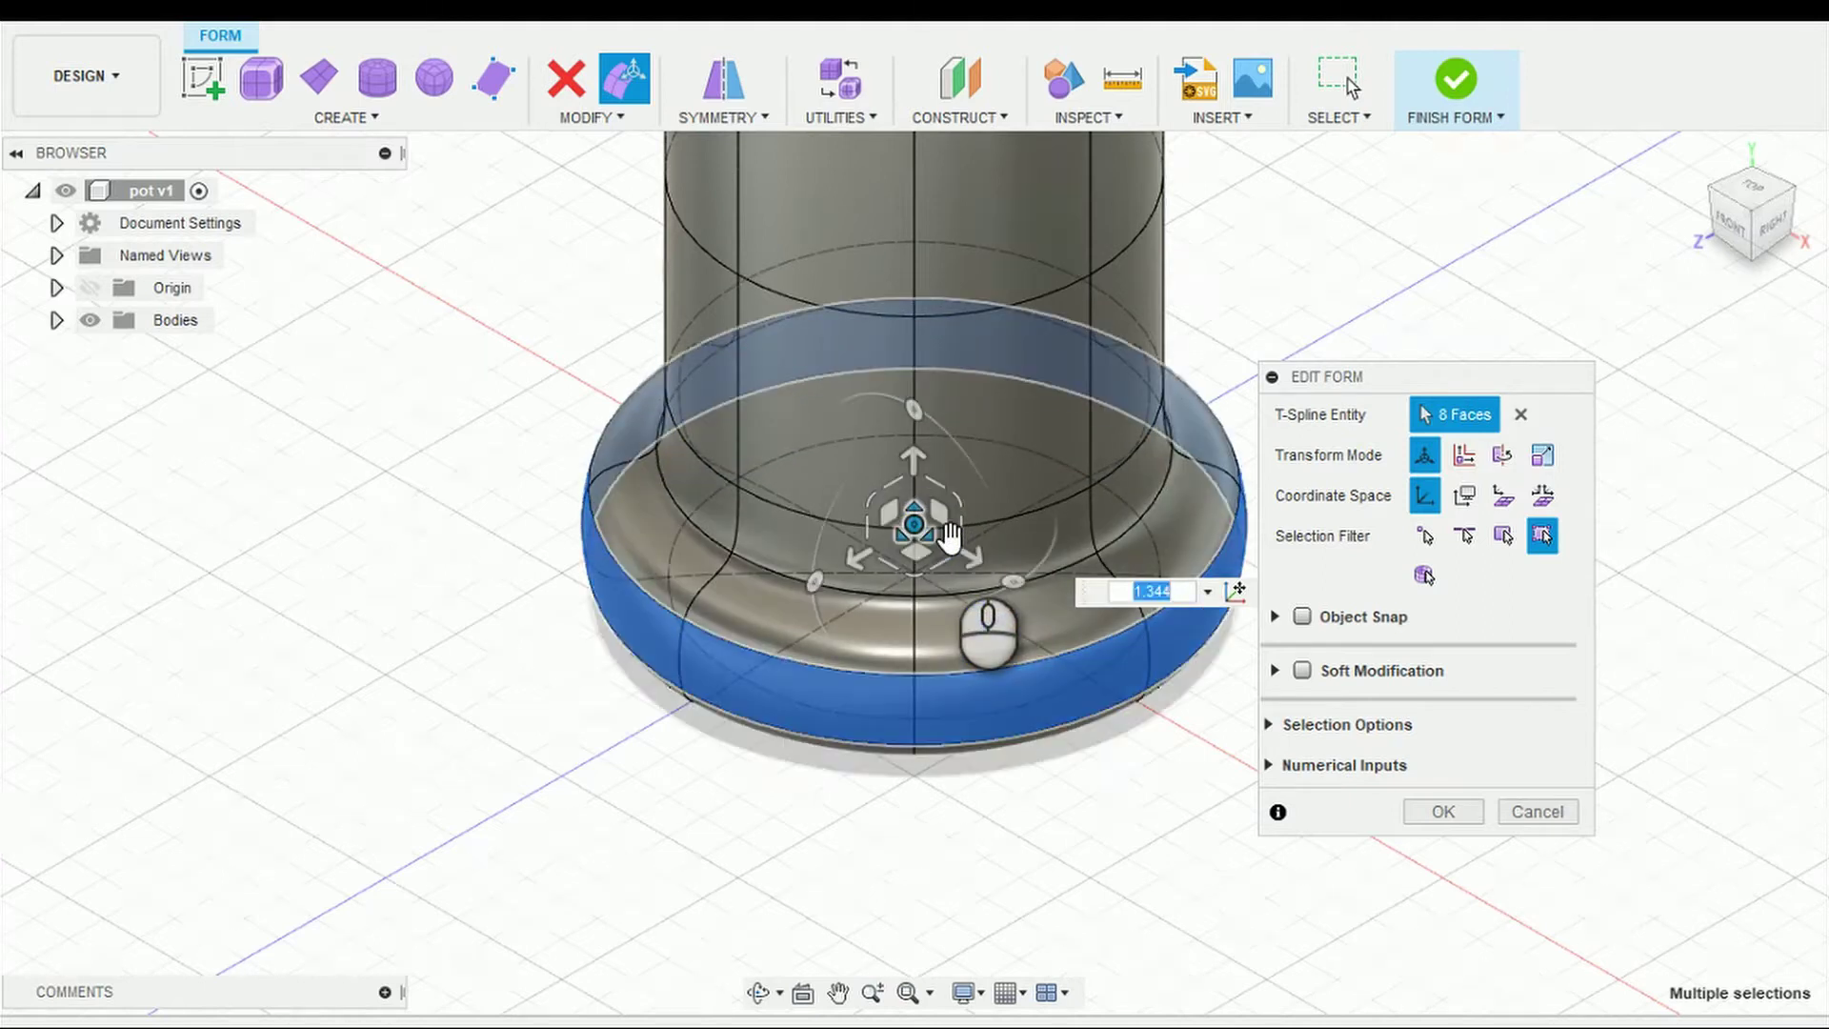
{"action": "key", "text": "Return"}
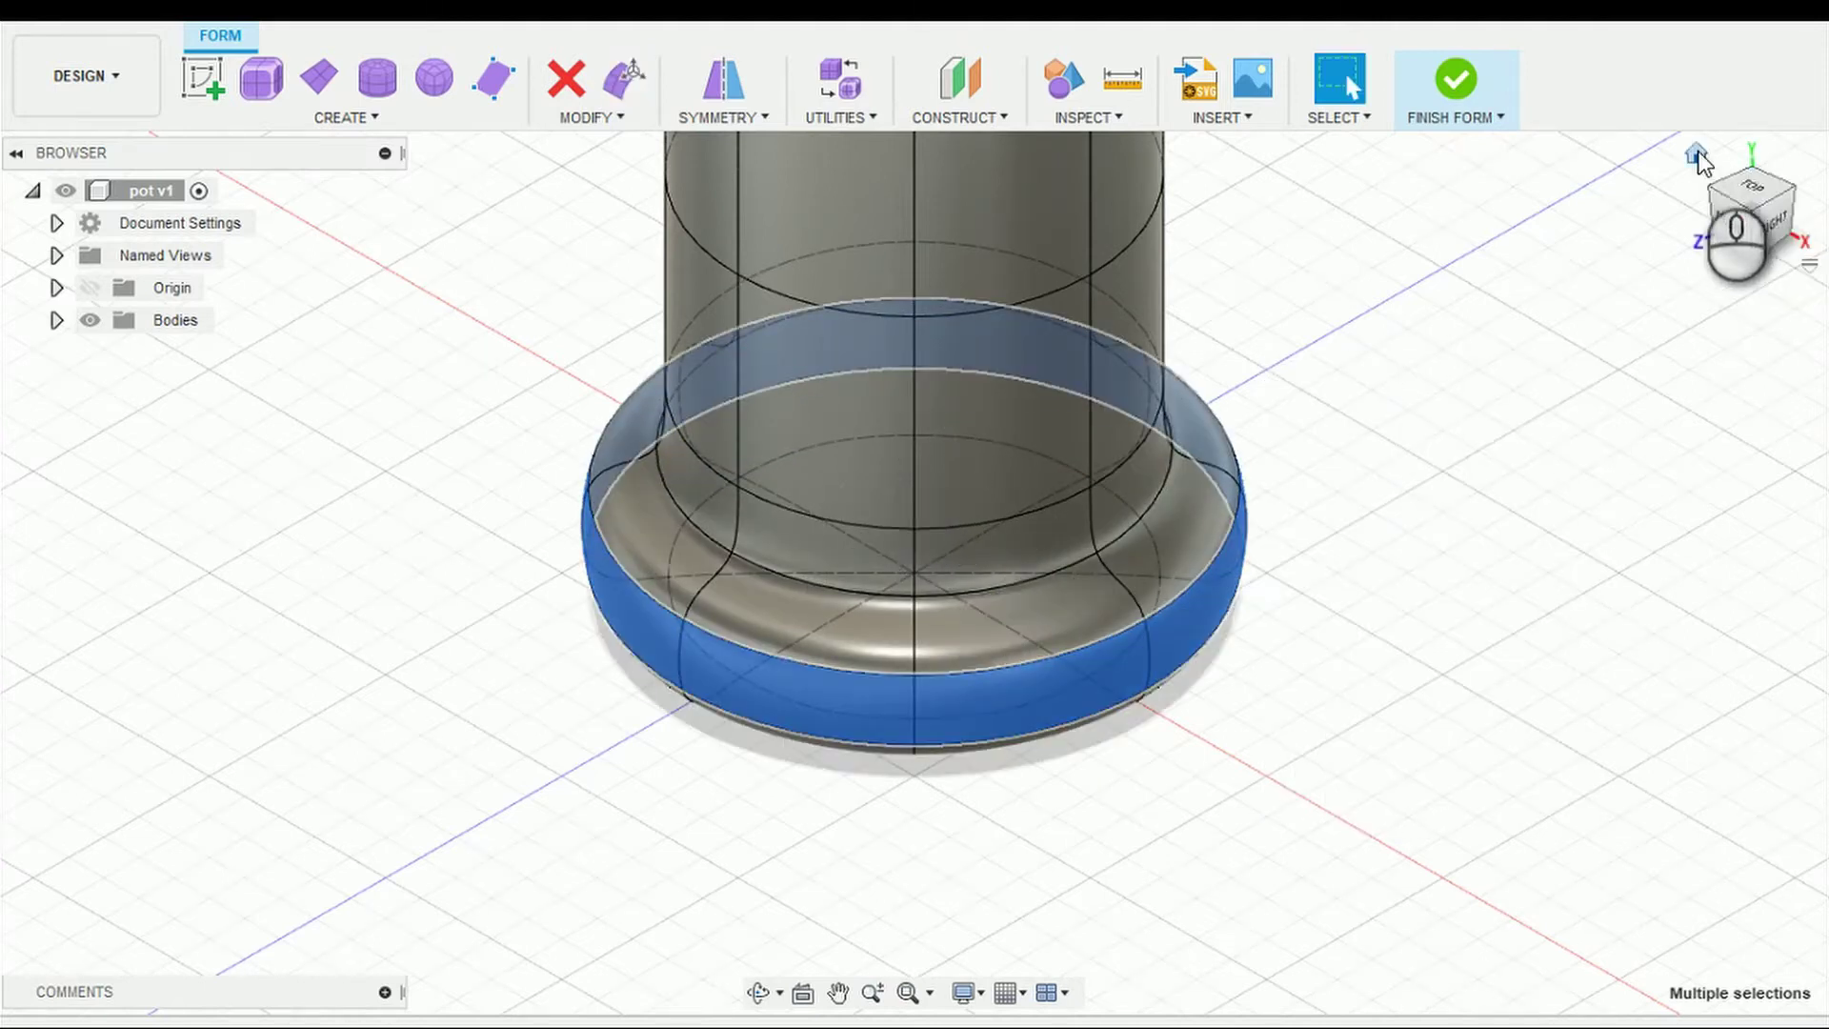
Step: Delete the uppermost horizontal edge loop below the open rim of the body
{"action": "left_click", "coordinate": [1696, 153]}
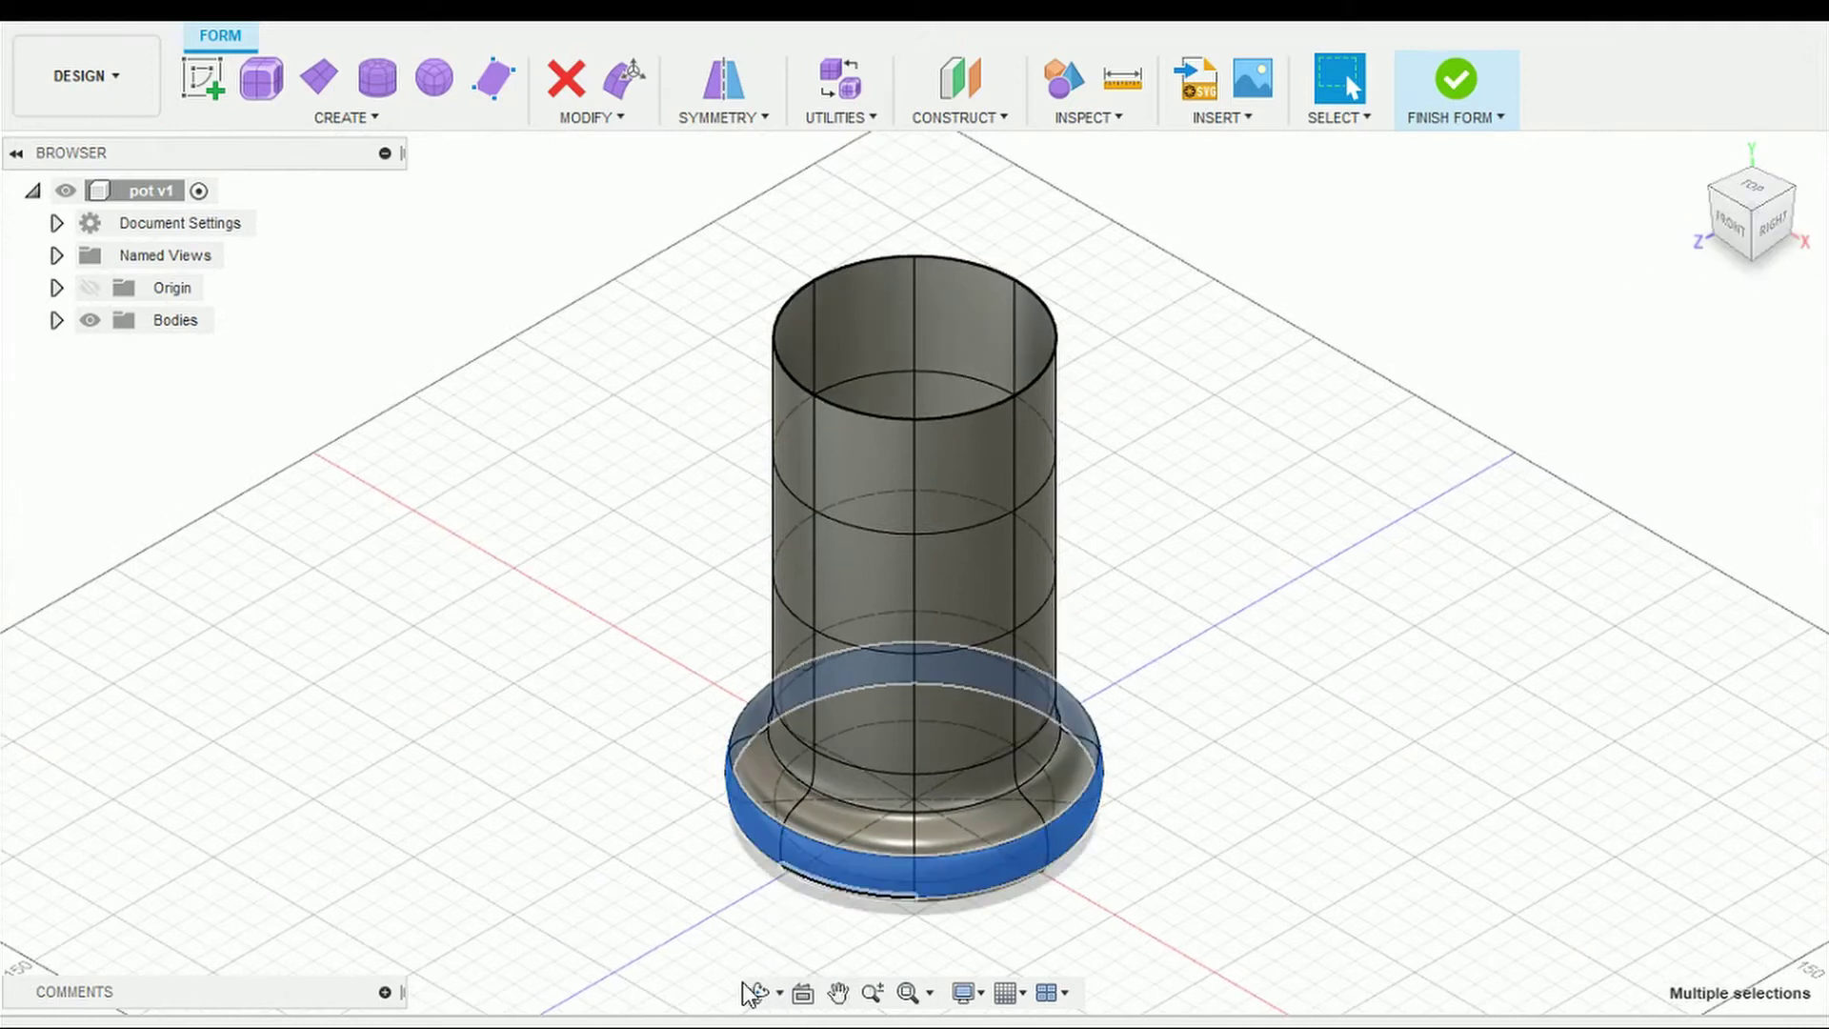
{"action": "left_click", "coordinate": [757, 992]}
{"action": "left_click_drag", "start_coordinate": [866, 567], "coordinate": [1155, 543]}
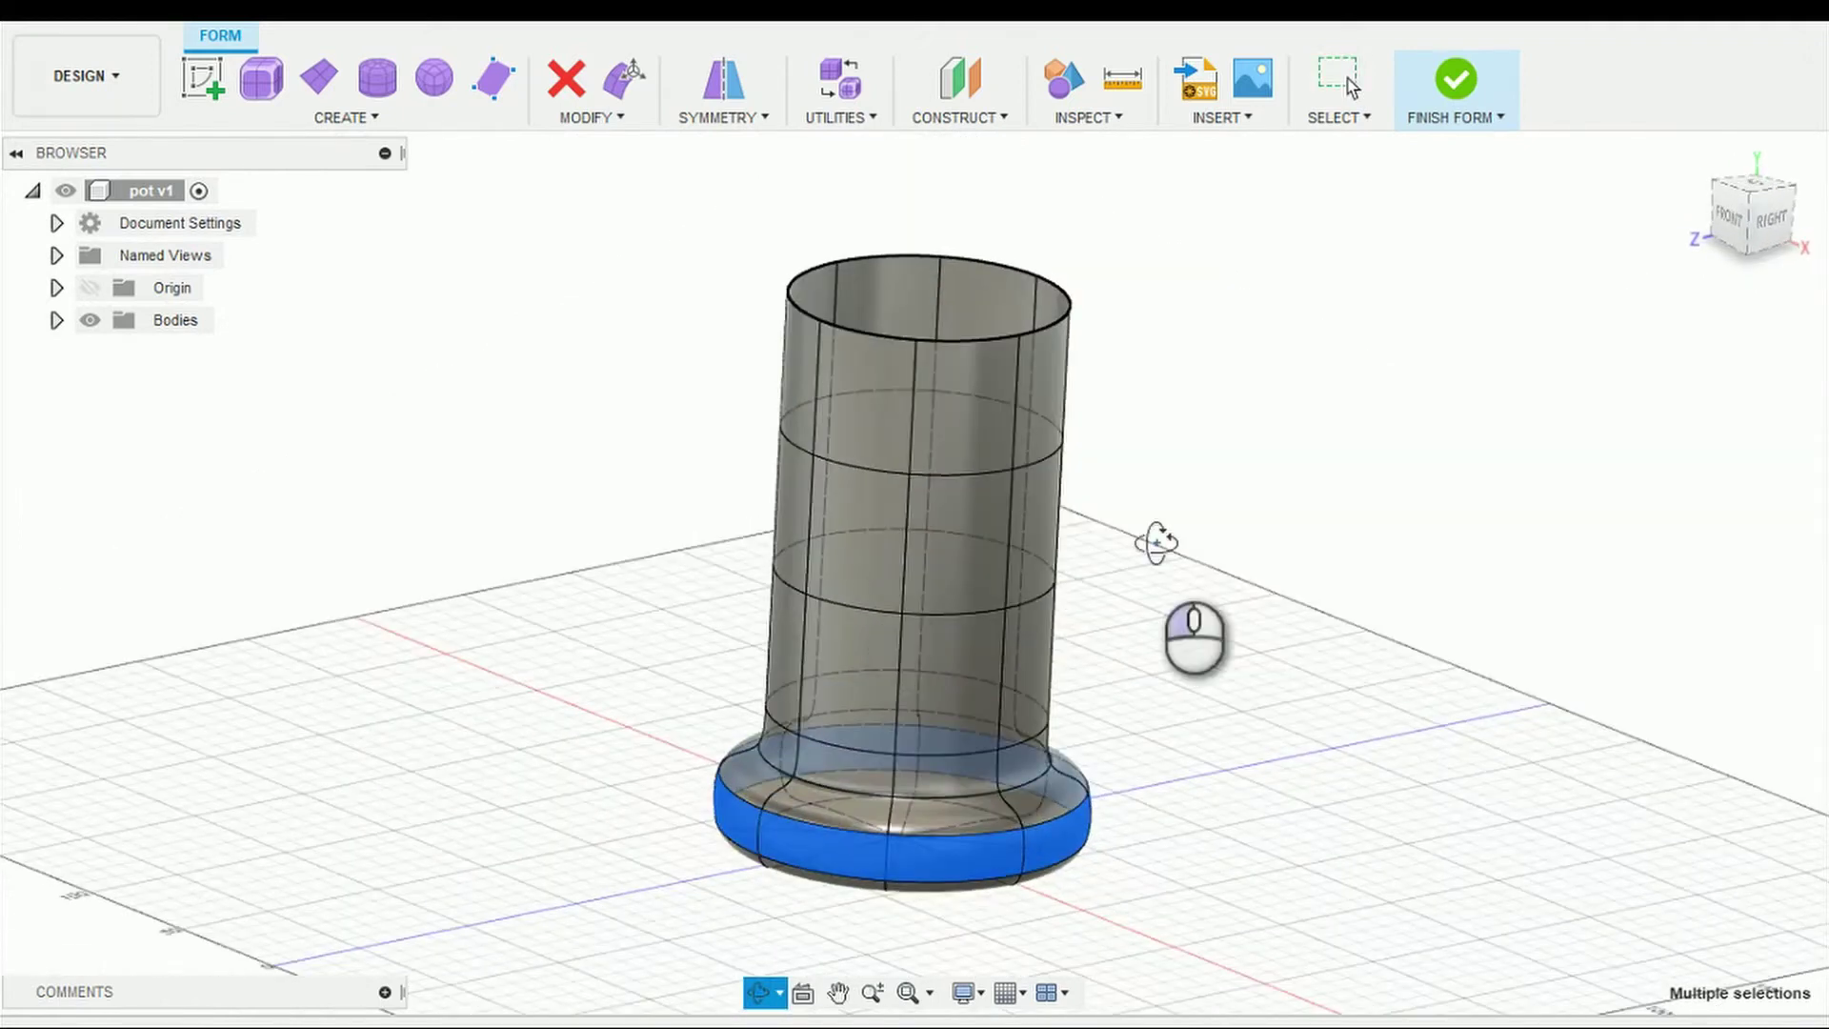
{"action": "left_click", "coordinate": [1238, 543]}
{"action": "left_click", "coordinate": [985, 477]}
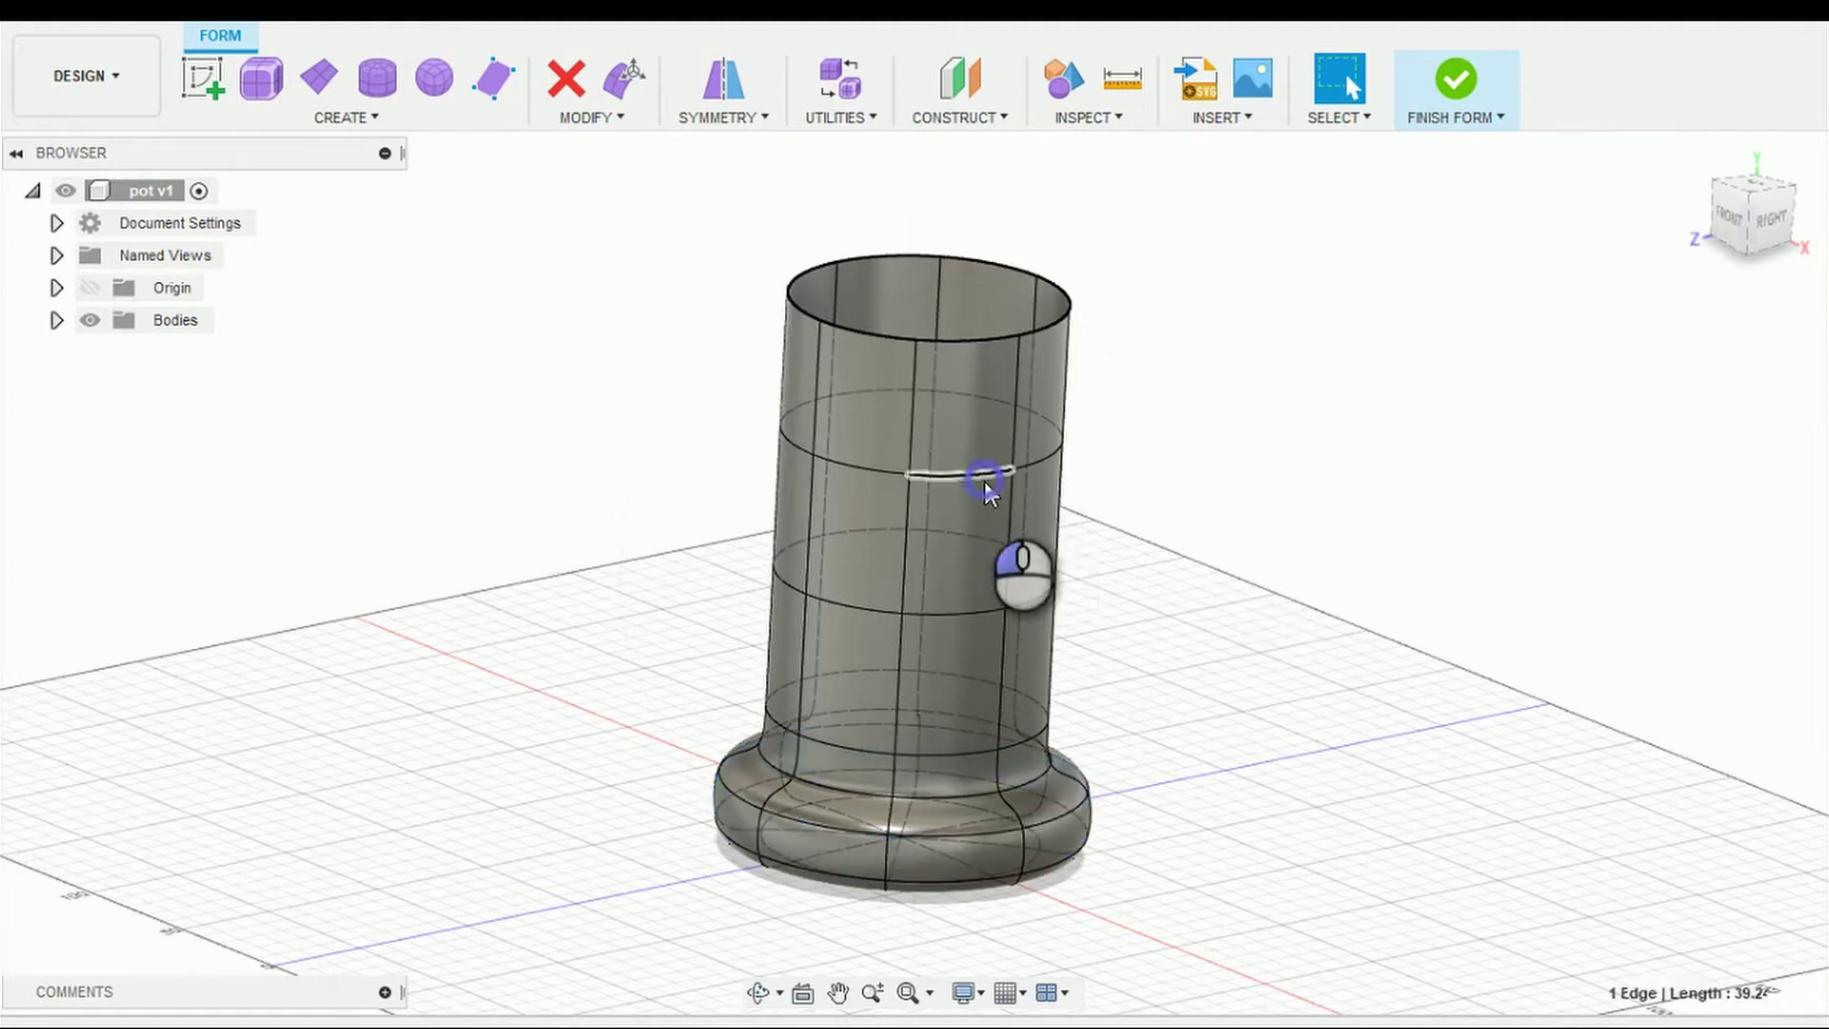
{"action": "double_click", "coordinate": [985, 481]}
{"action": "key", "text": "Delete"}
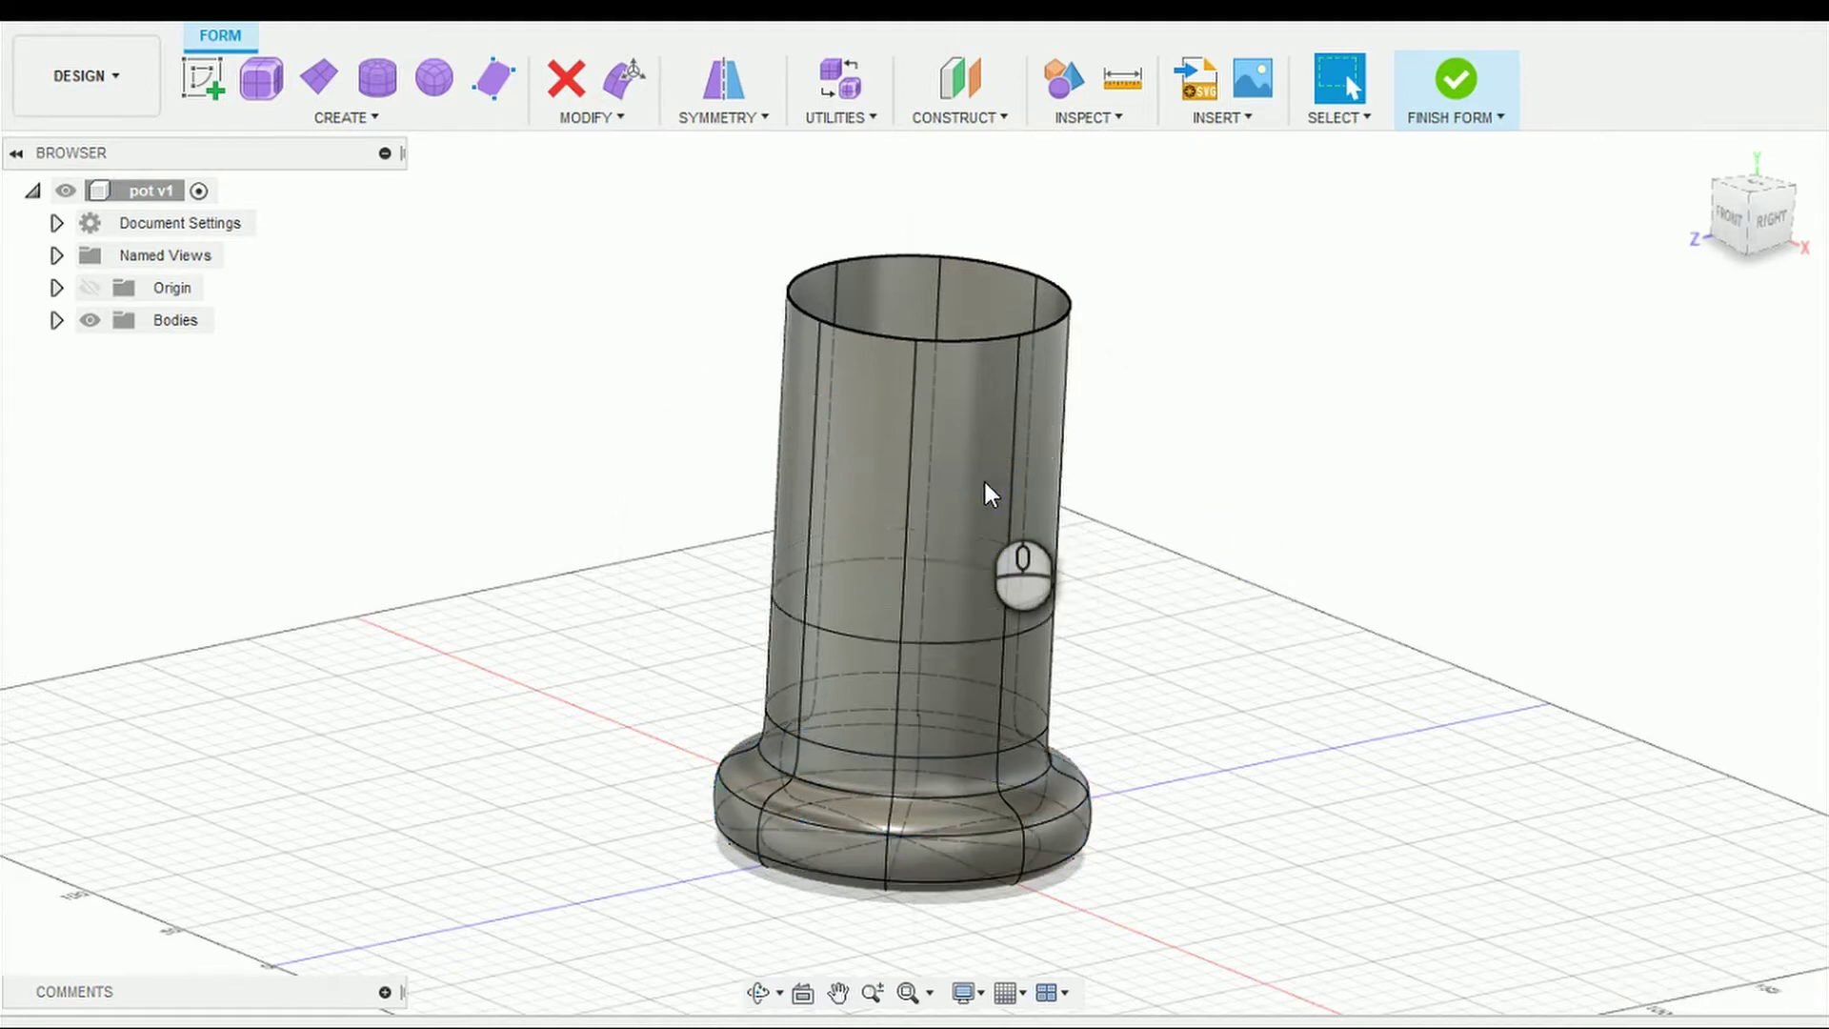
Step: Scale the edge loop of the open top rim inward by a factor of about 0.734
{"action": "double_click", "coordinate": [983, 336]}
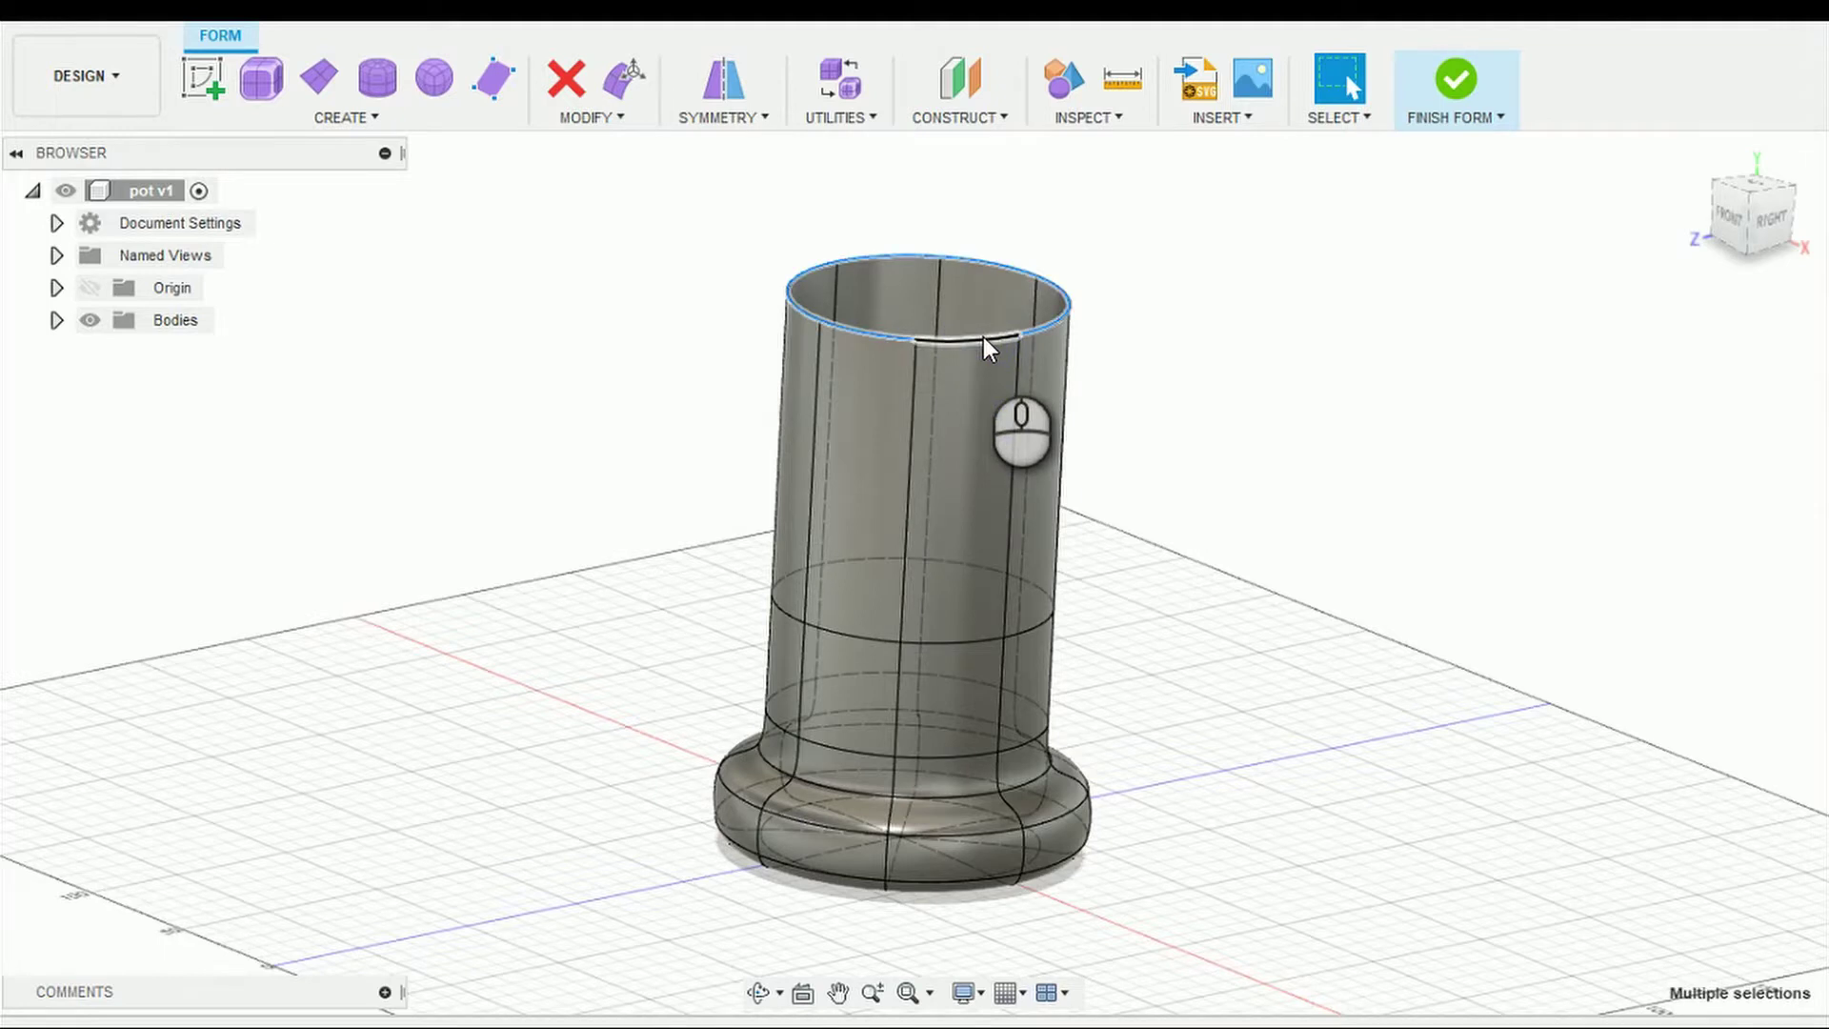
{"action": "right_click", "coordinate": [983, 335]}
{"action": "left_click", "coordinate": [1065, 297]}
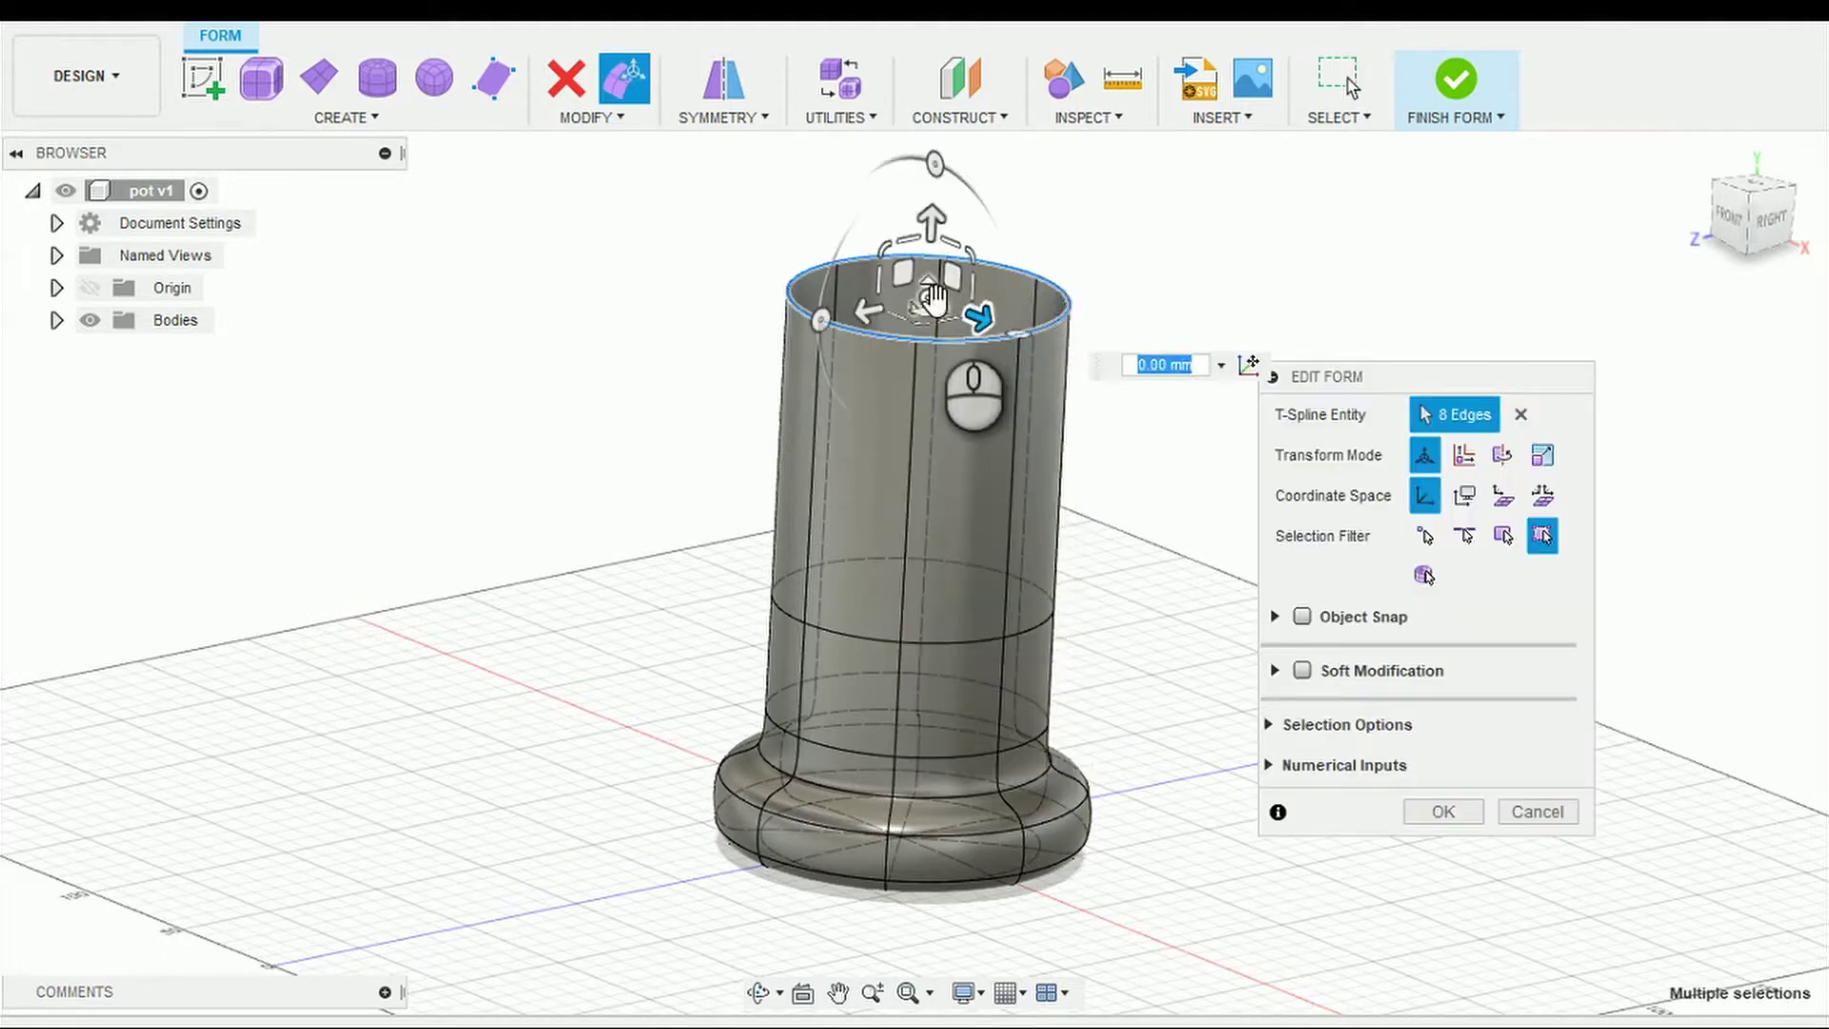
{"action": "left_click_drag", "start_coordinate": [943, 304], "coordinate": [927, 290]}
{"action": "key", "text": "Return"}
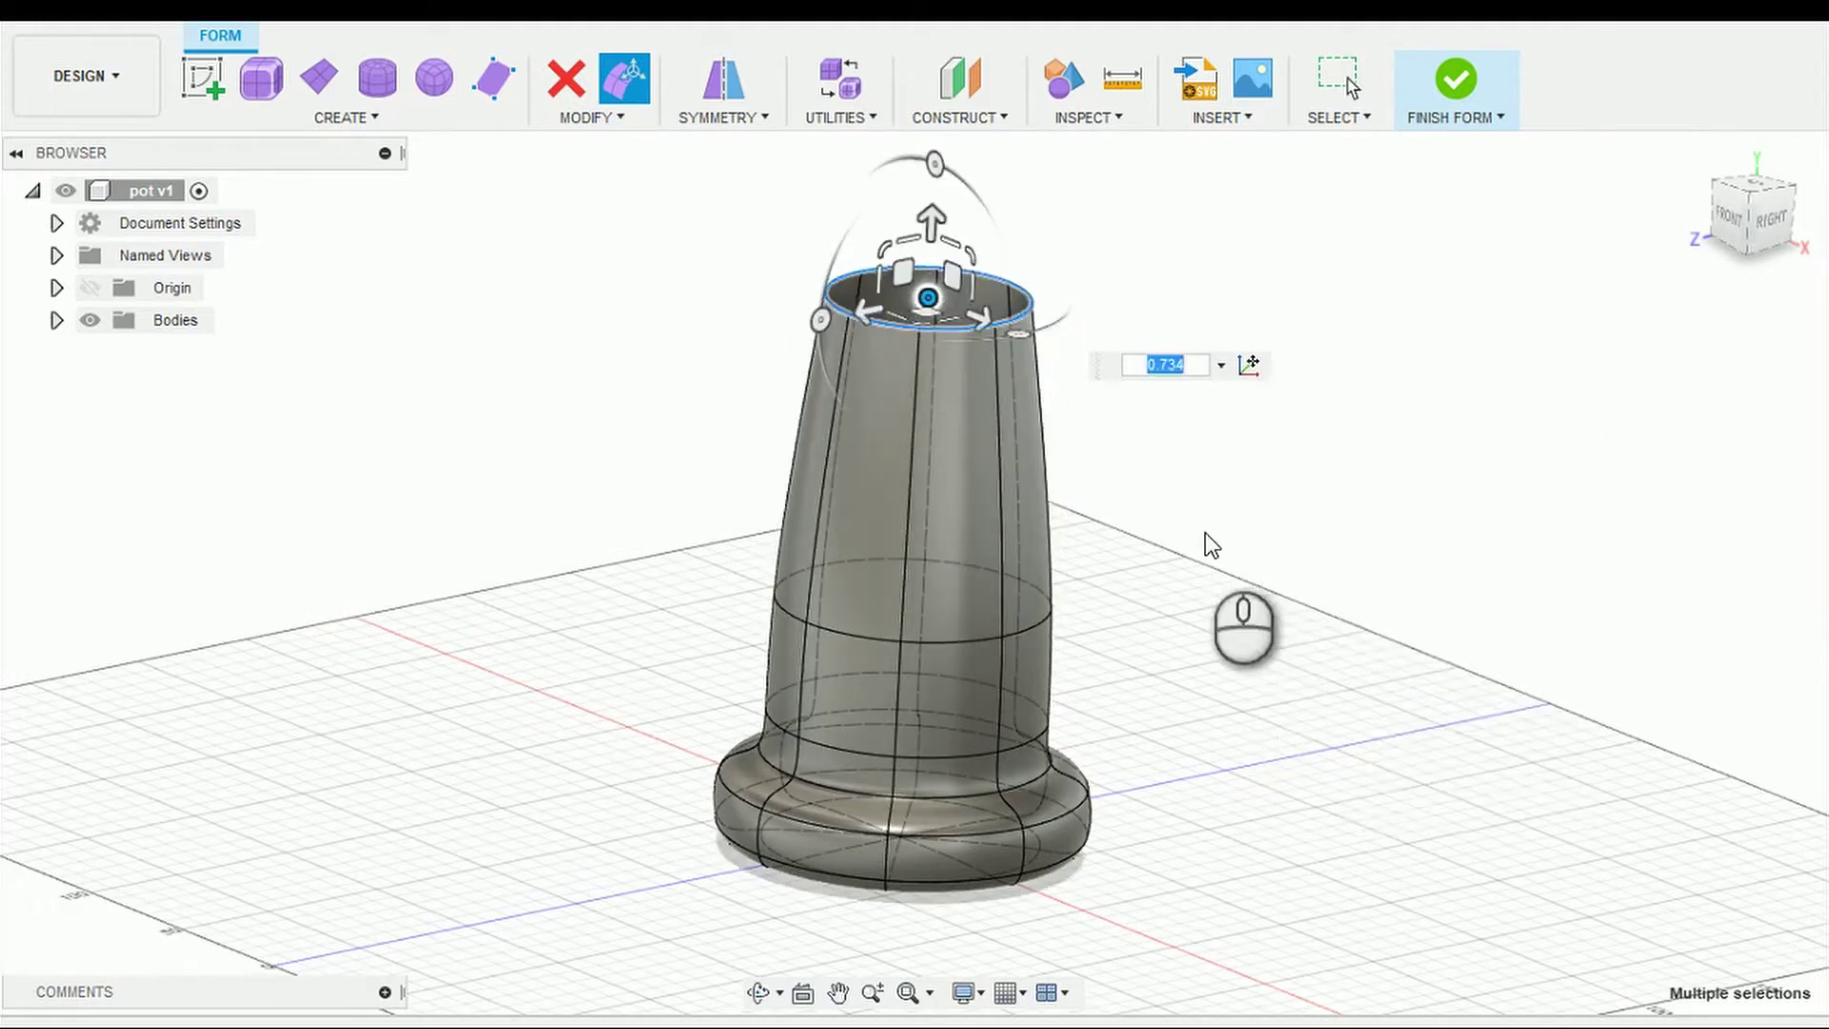
Step: Start a new sketch on the front origin plane, viewed from the front with the whole body in sight
{"action": "left_click", "coordinate": [1696, 157]}
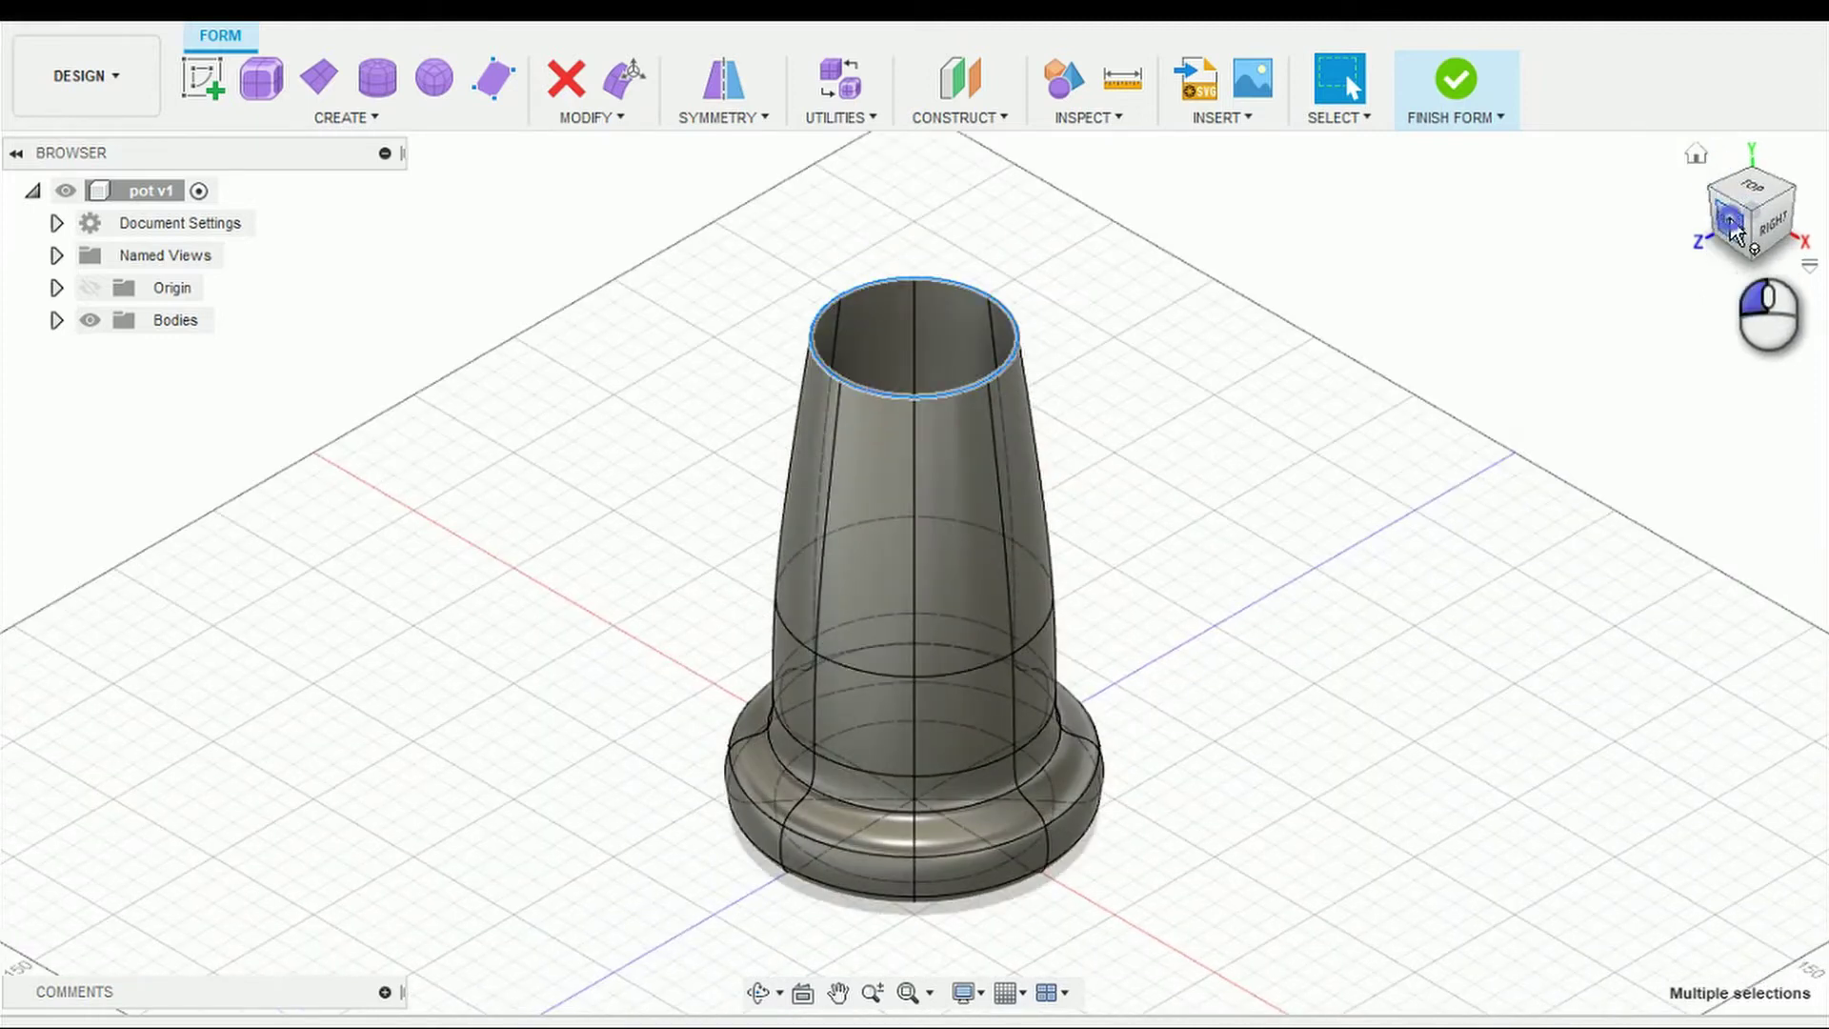
{"action": "left_click", "coordinate": [1727, 215]}
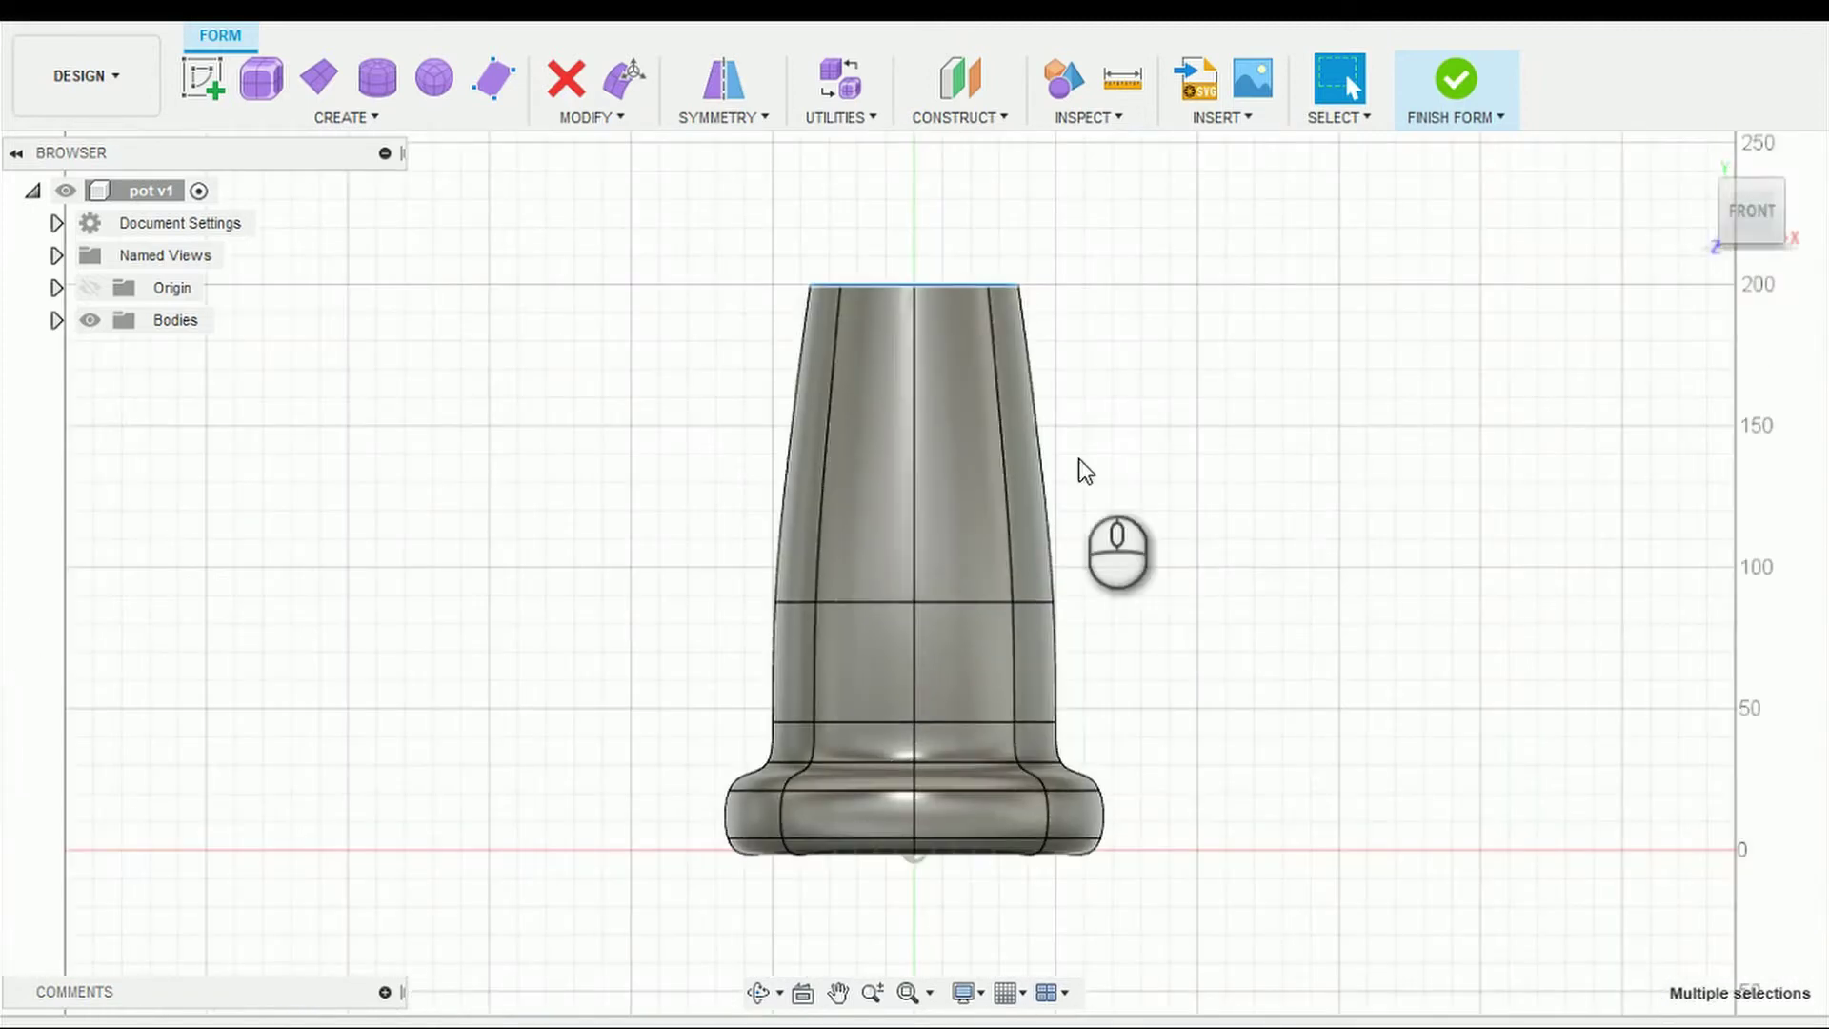
{"action": "left_click", "coordinate": [579, 577]}
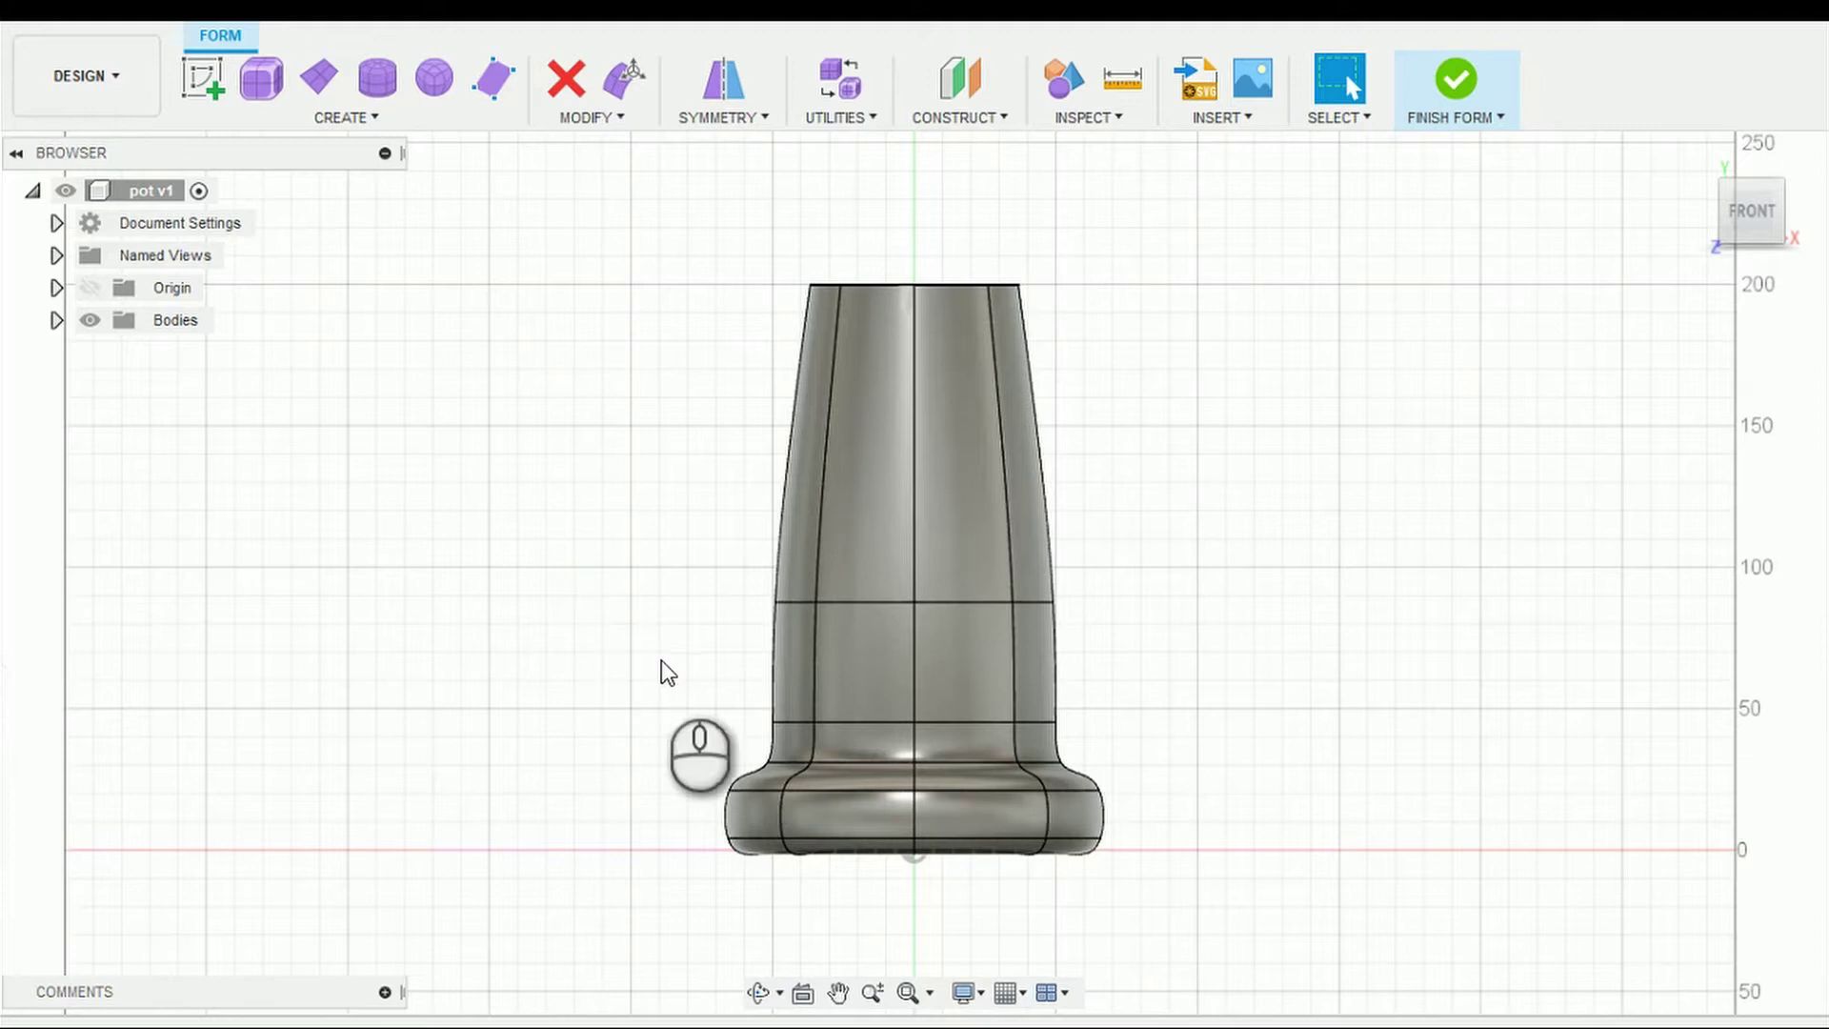
{"action": "left_click", "coordinate": [203, 78]}
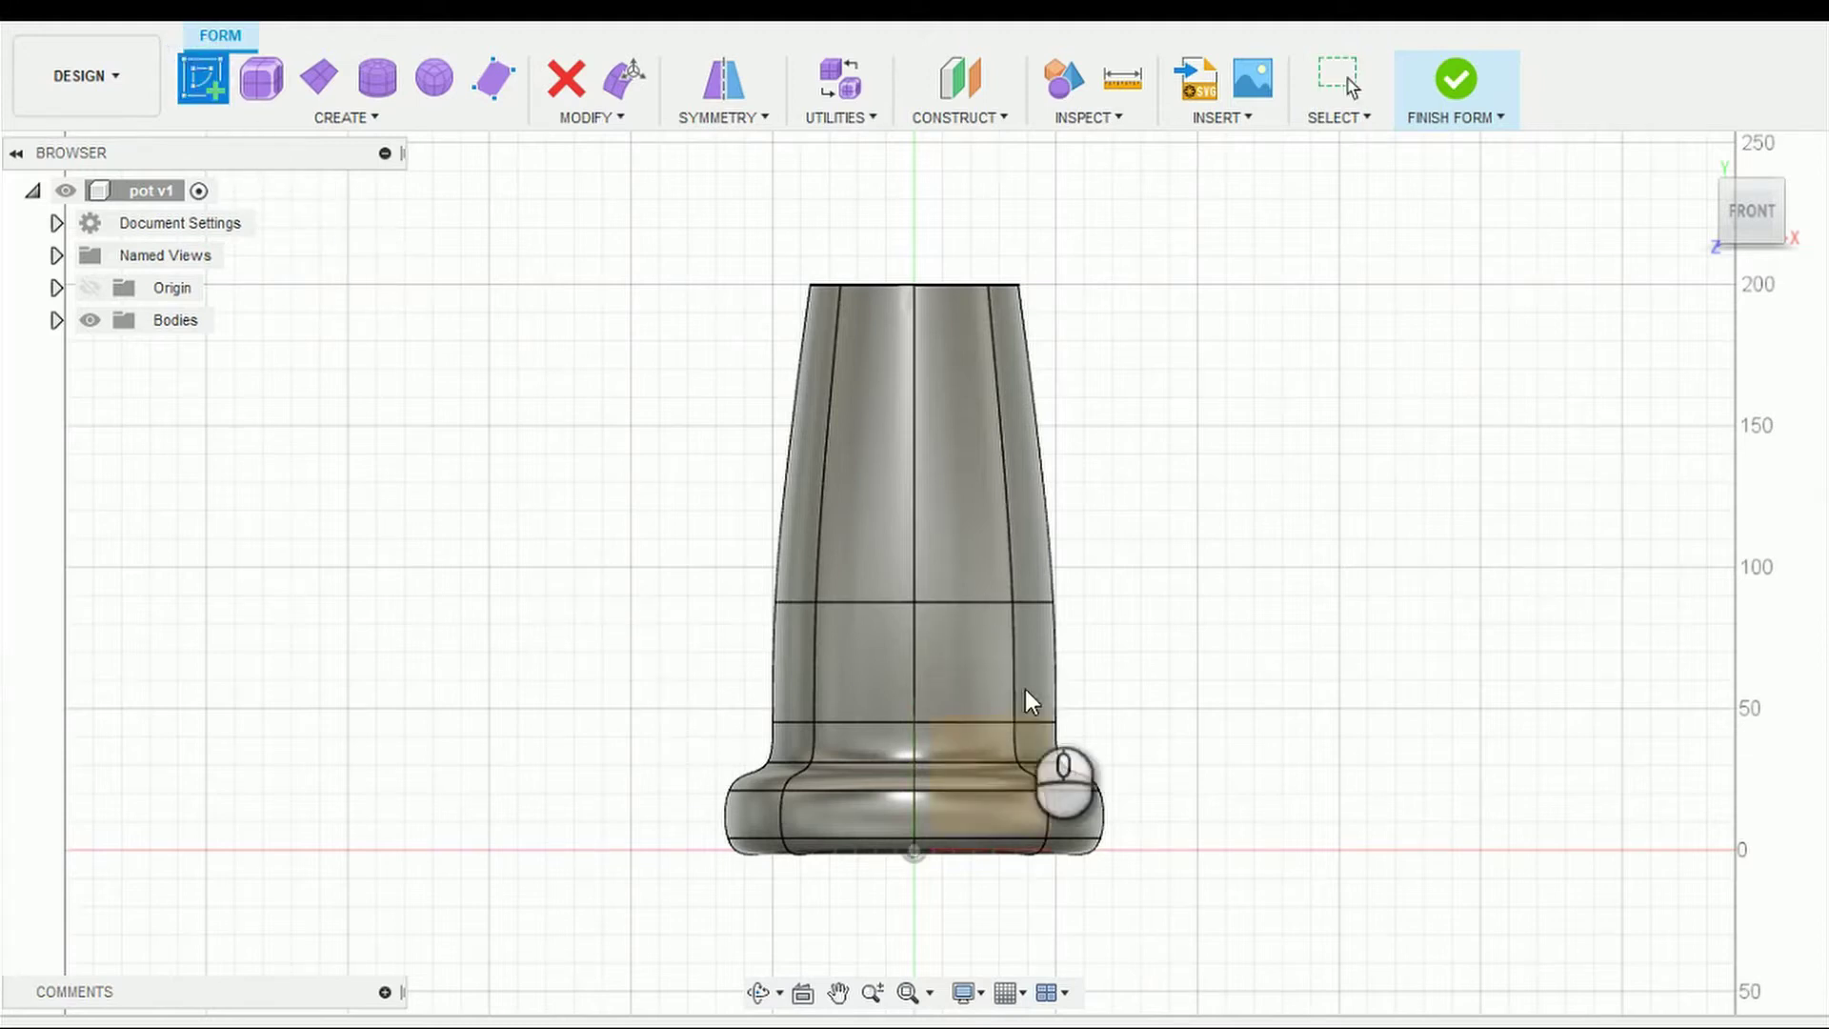
{"action": "left_click", "coordinate": [1009, 766]}
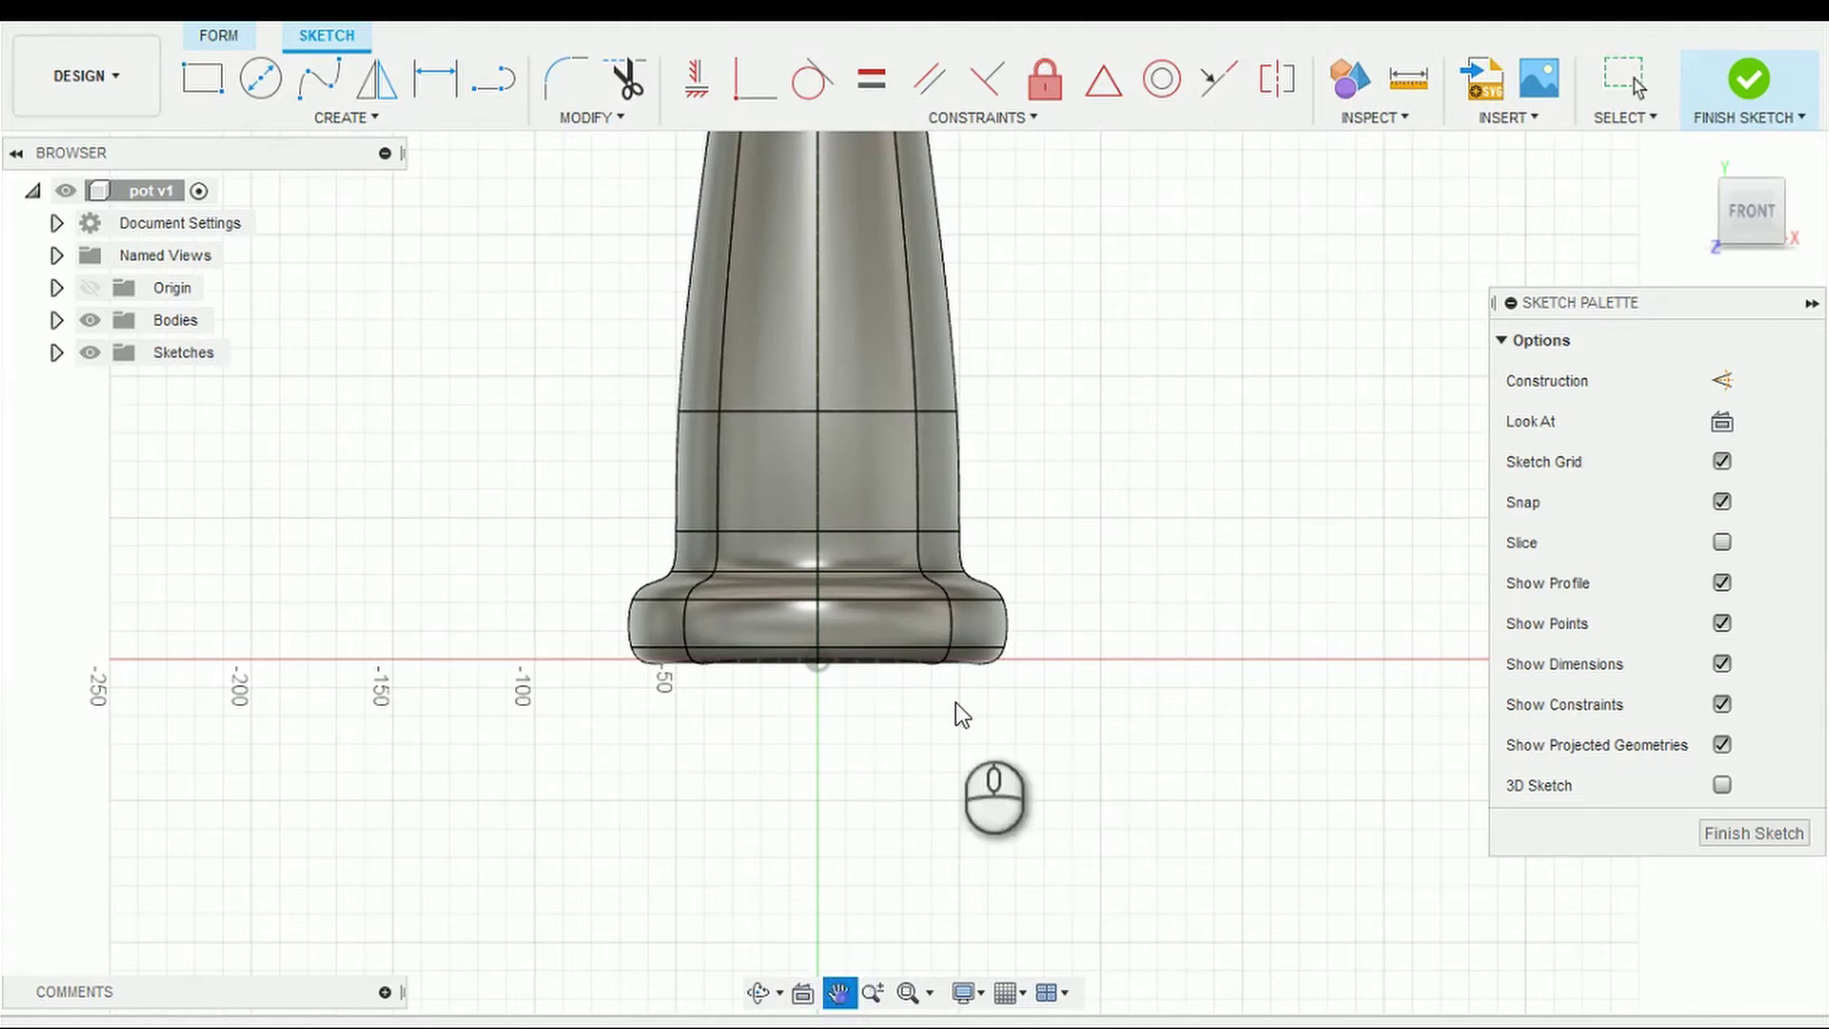
{"action": "middle_click_drag", "start_coordinate": [954, 712], "coordinate": [935, 829]}
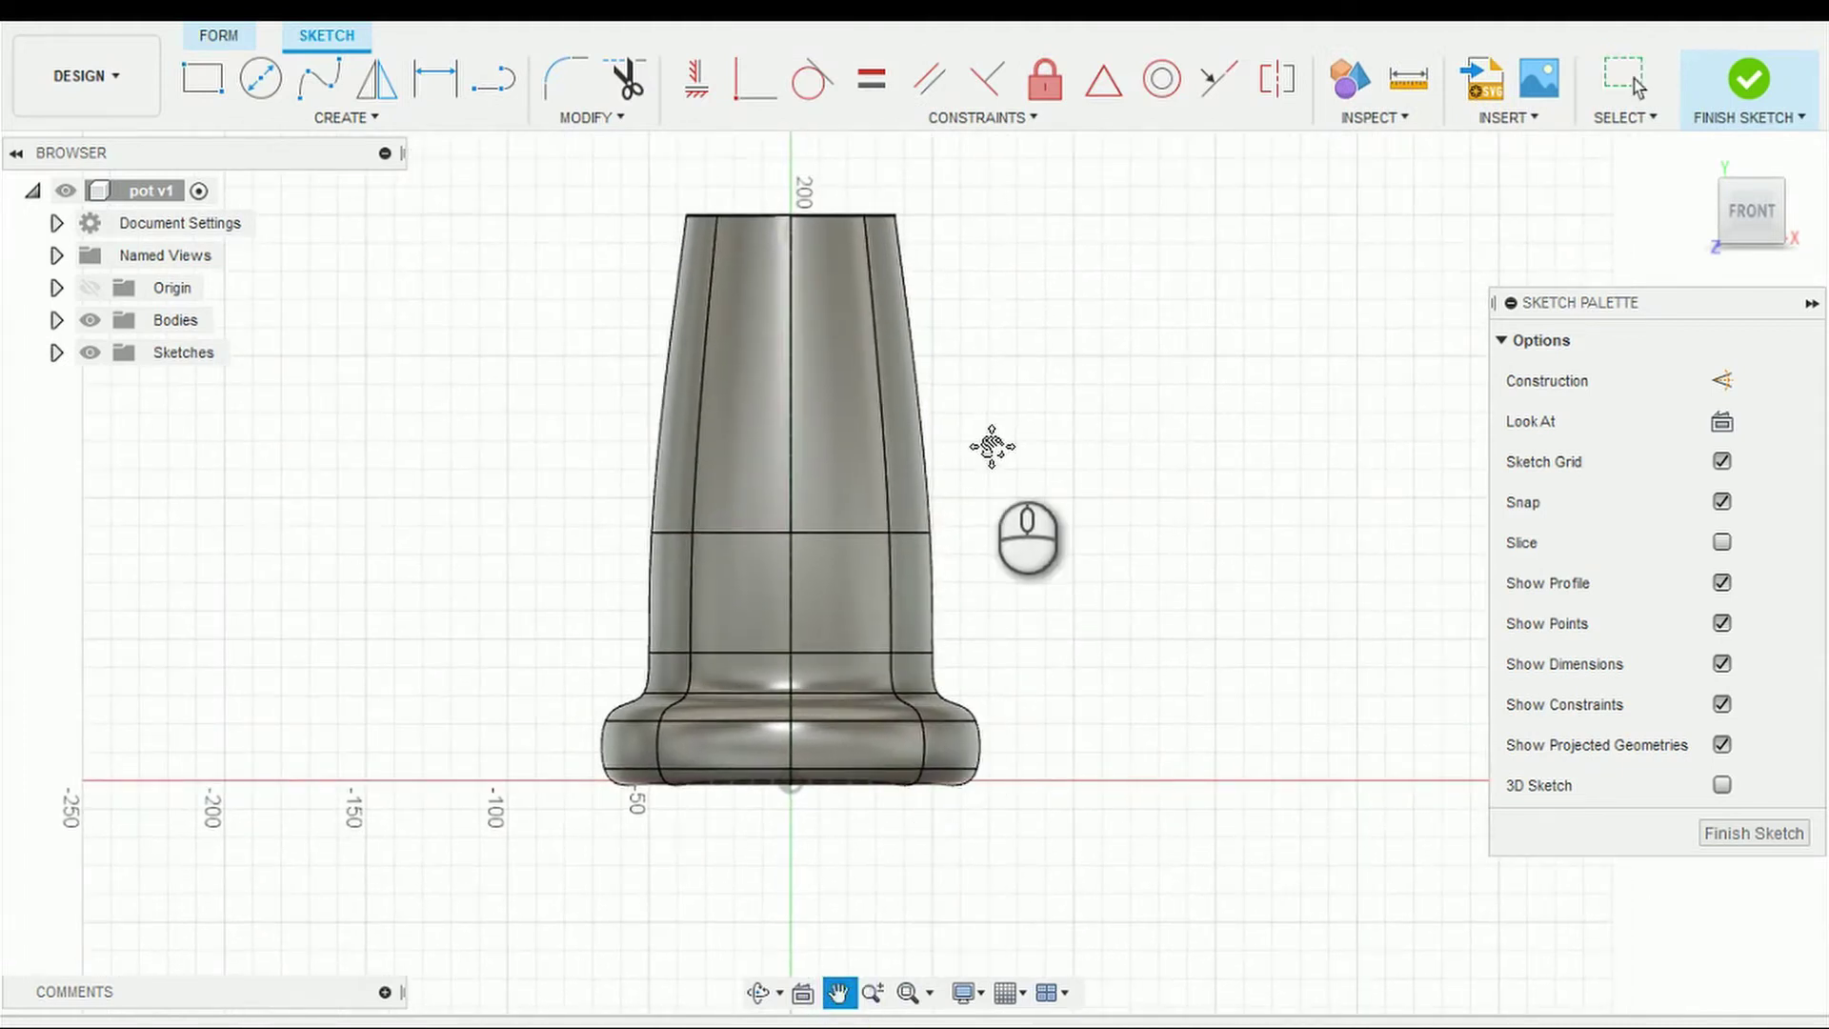
Step: Sketch a short vertical line just inside the right-hand wall of the body, below its middle edge loop
{"action": "left_click", "coordinate": [506, 79]}
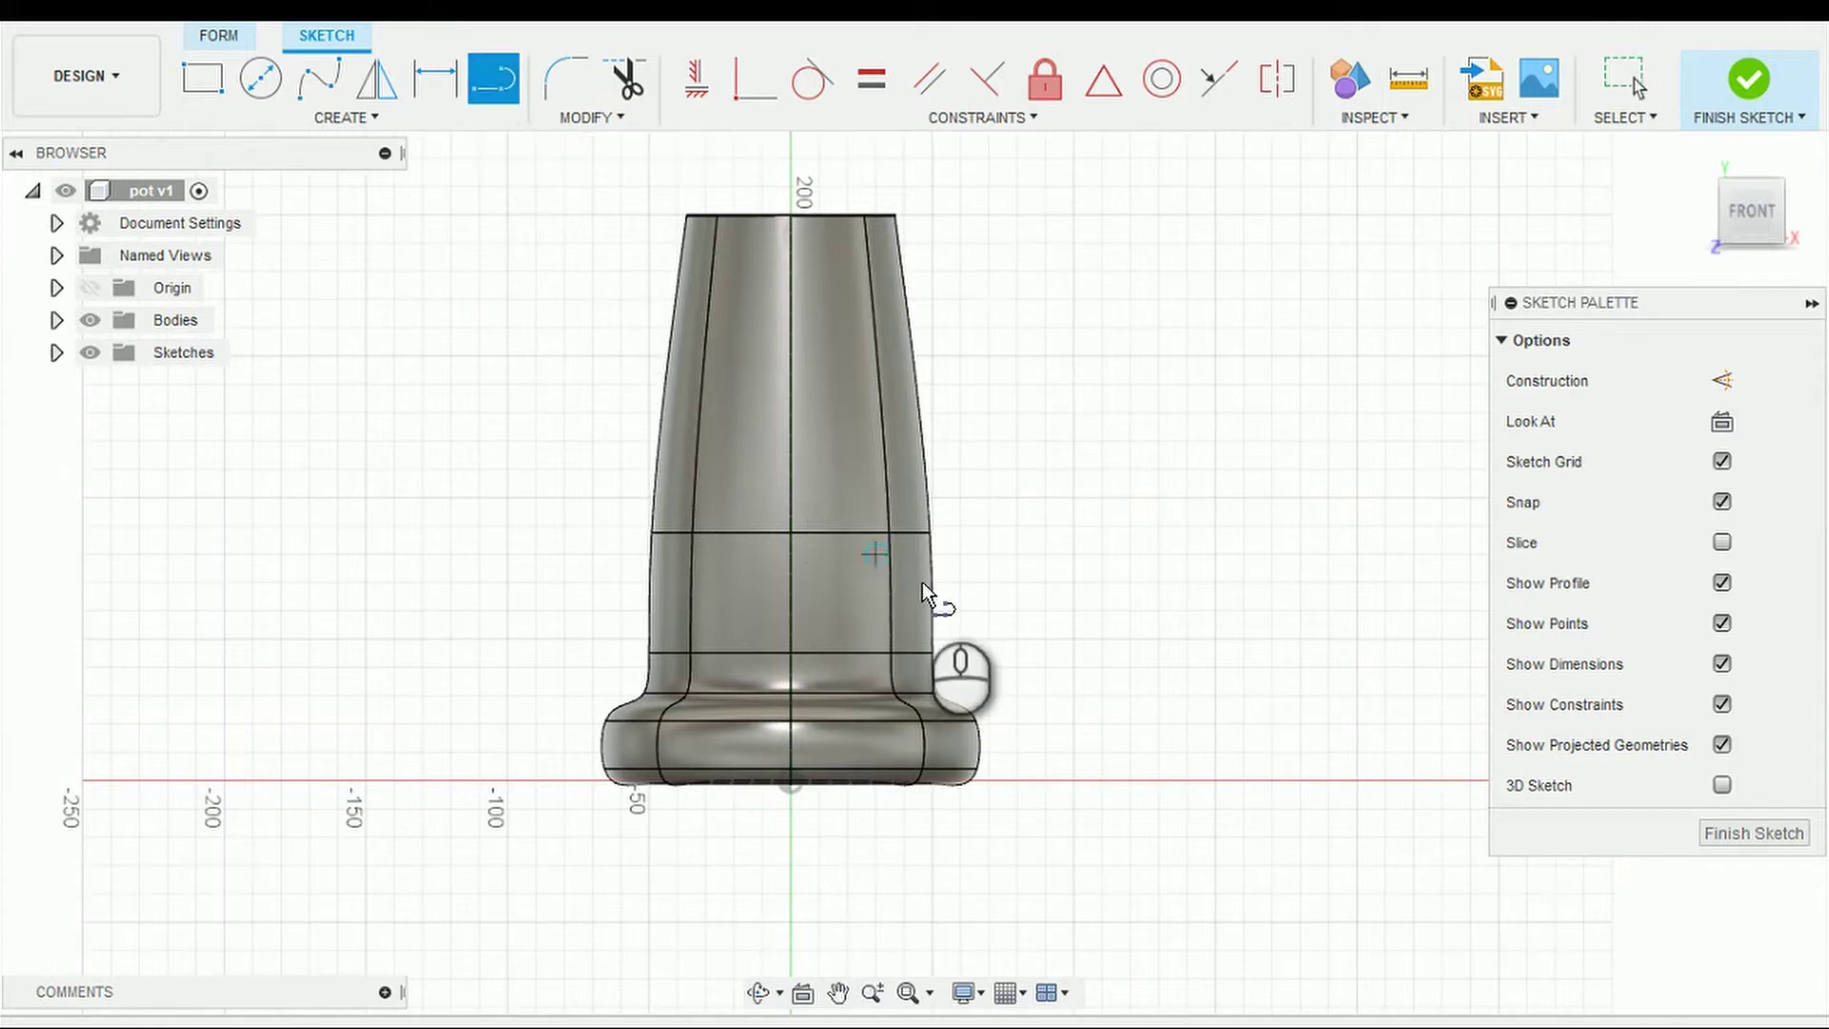
{"action": "left_click", "coordinate": [906, 560]}
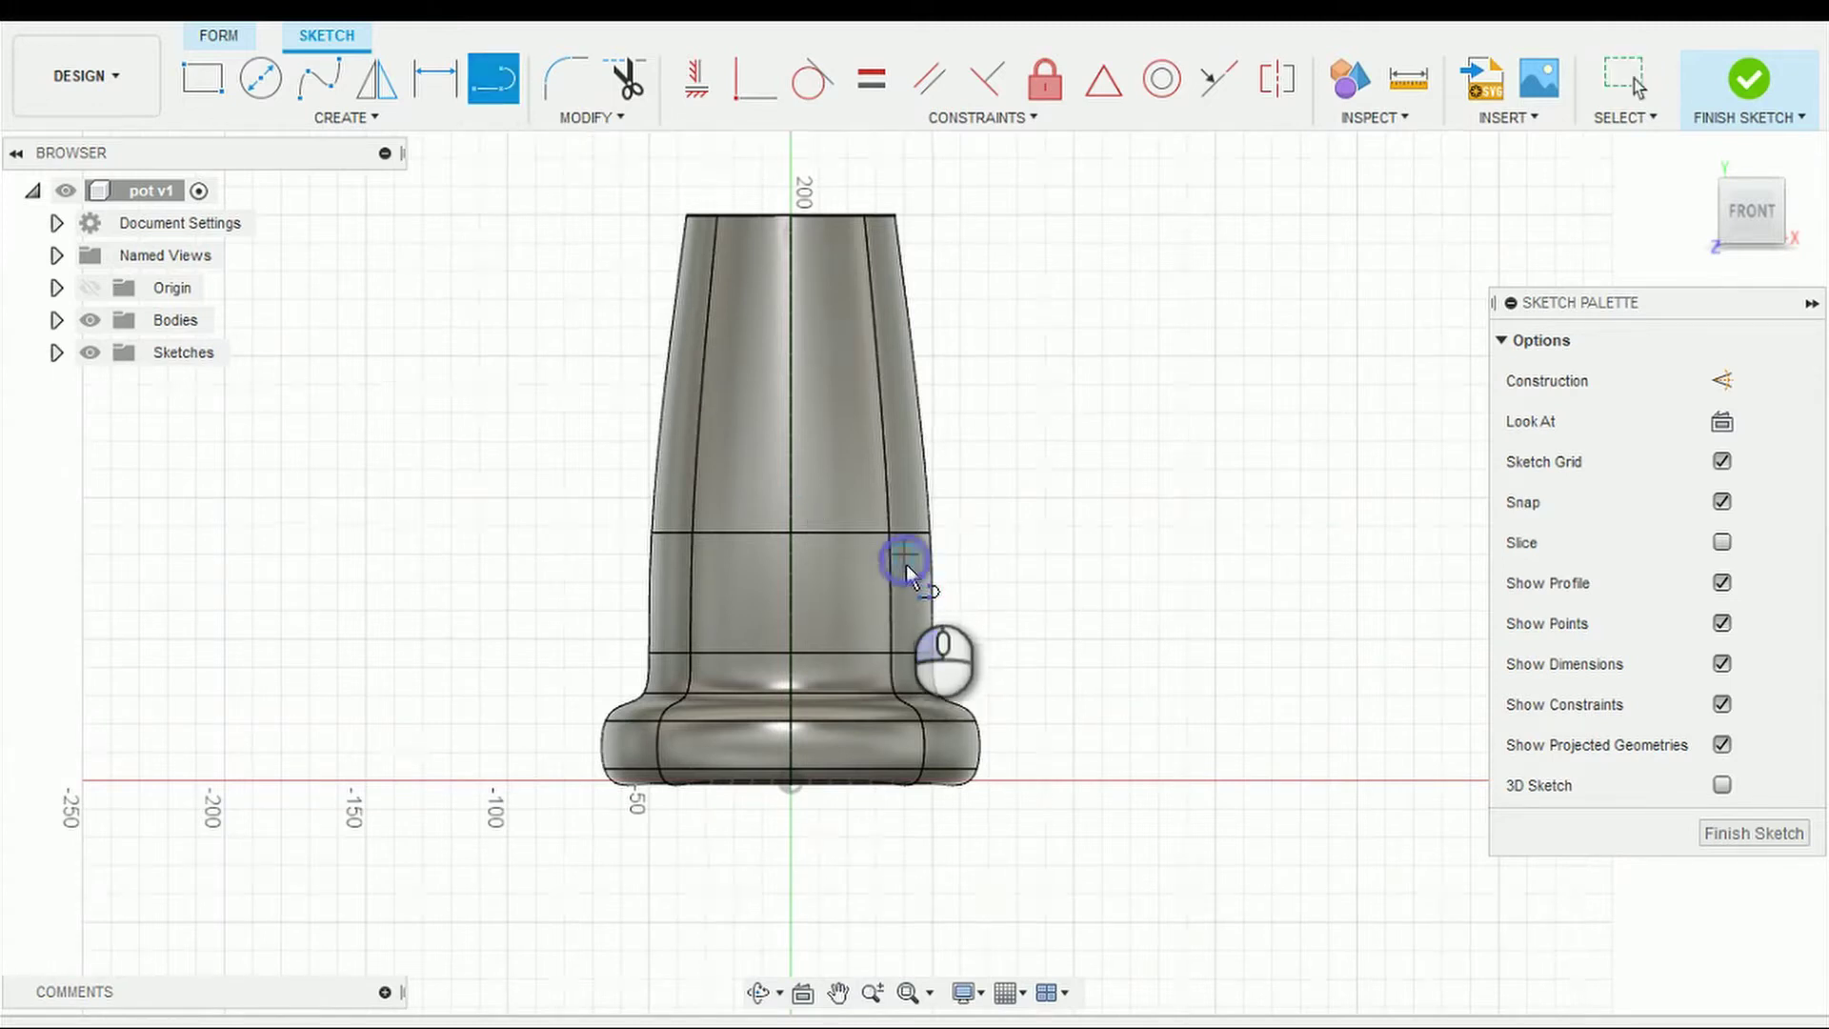
{"action": "left_click", "coordinate": [905, 639]}
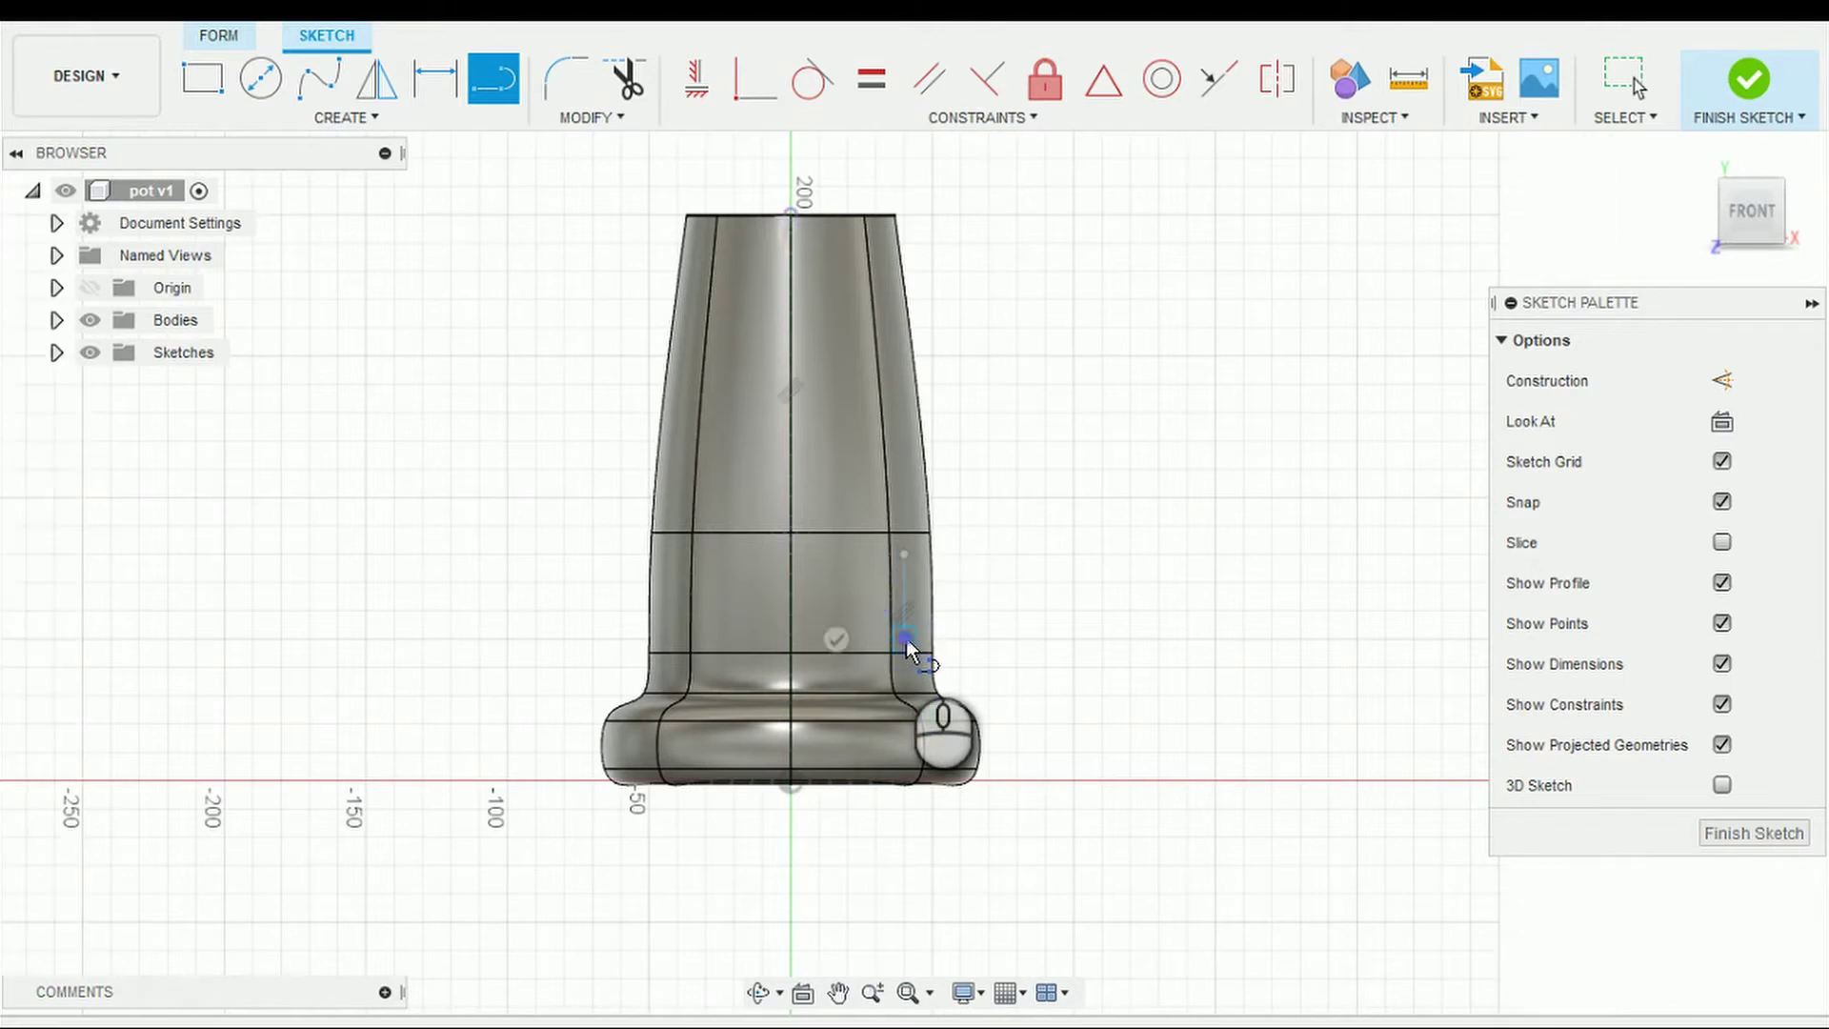
{"action": "left_click", "coordinate": [828, 638]}
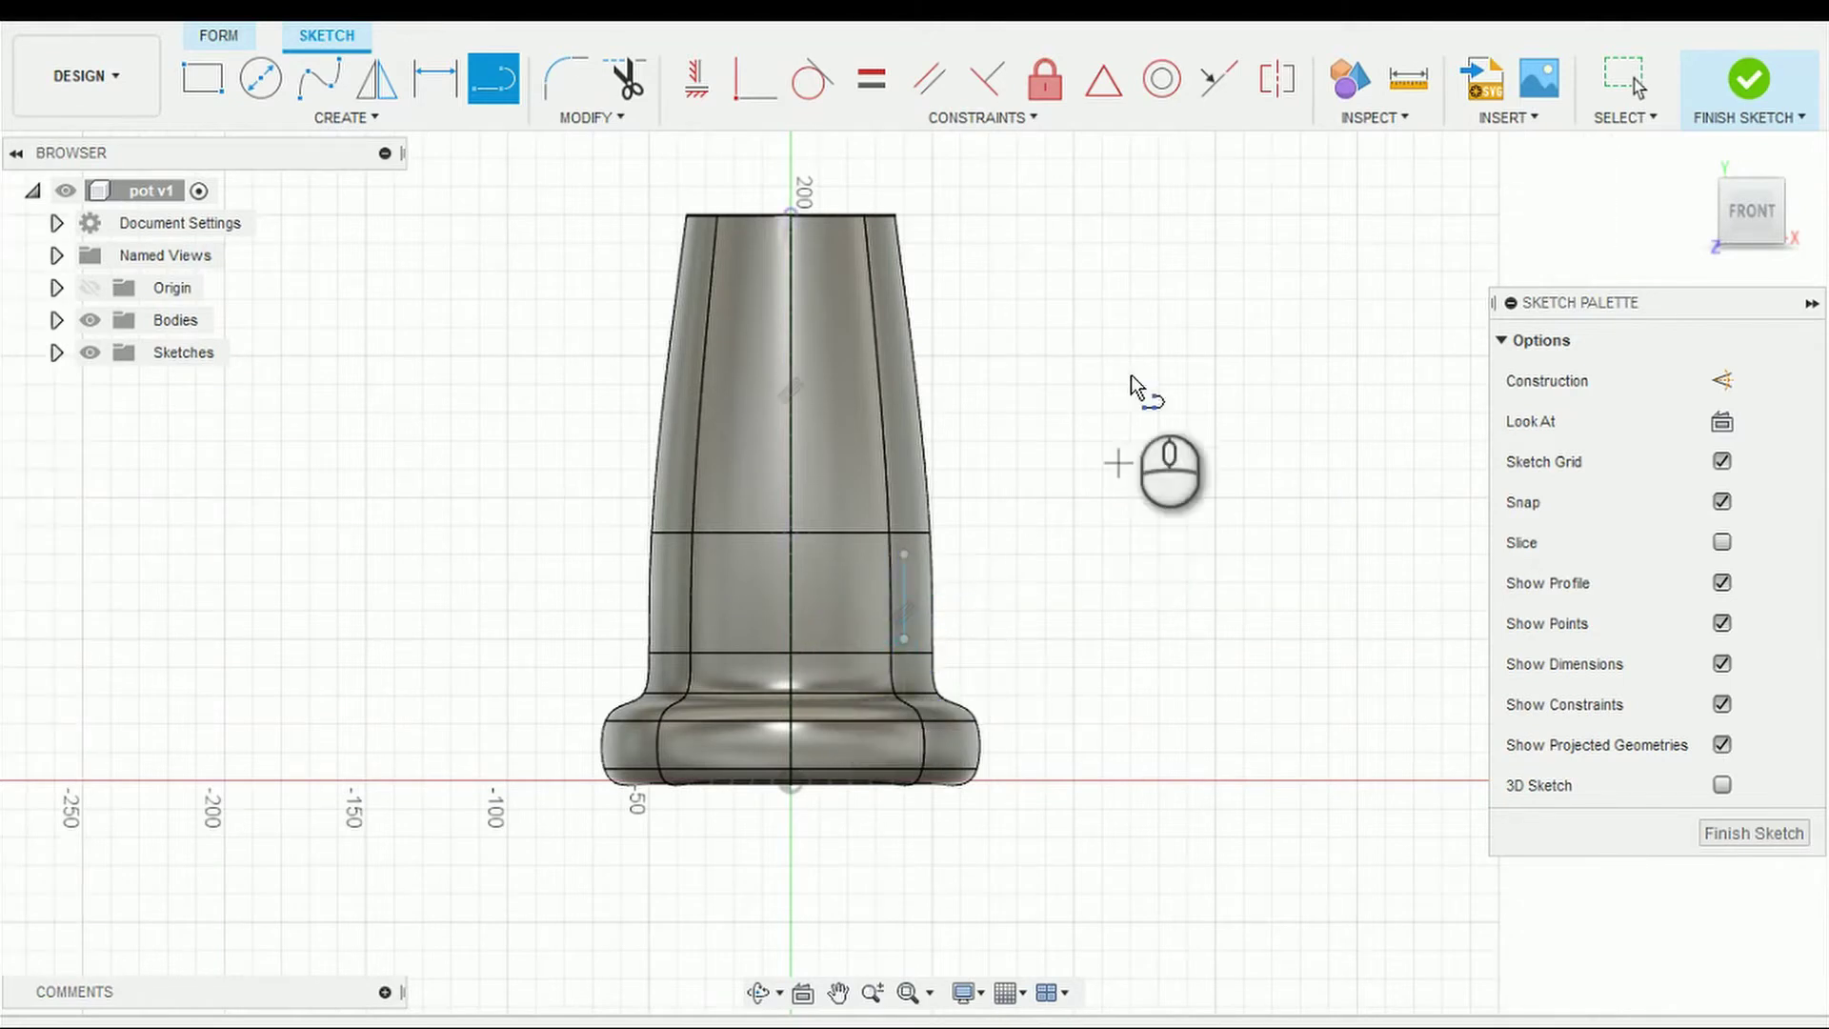
Step: Sketch a short line slanting downward and outward, clear of the body and slightly below the height of its rim
{"action": "left_click", "coordinate": [1113, 267]}
{"action": "left_click", "coordinate": [1159, 300]}
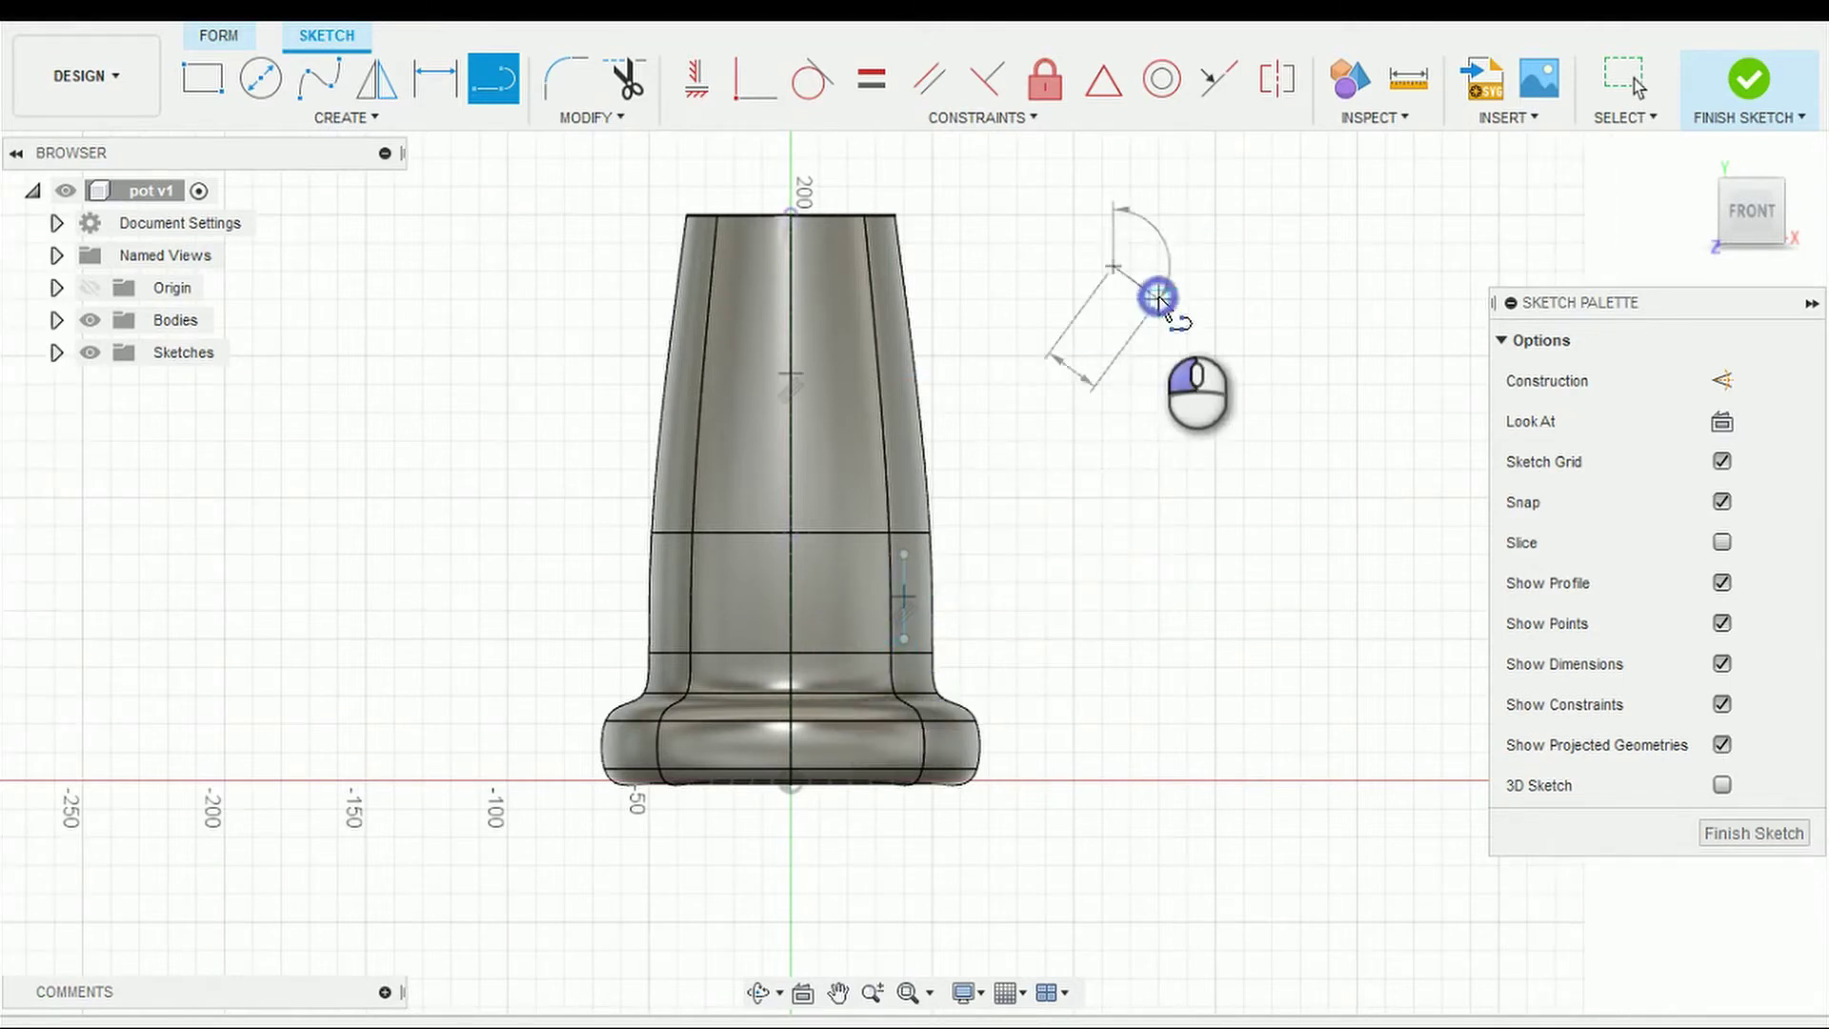
{"action": "key", "text": "Escape"}
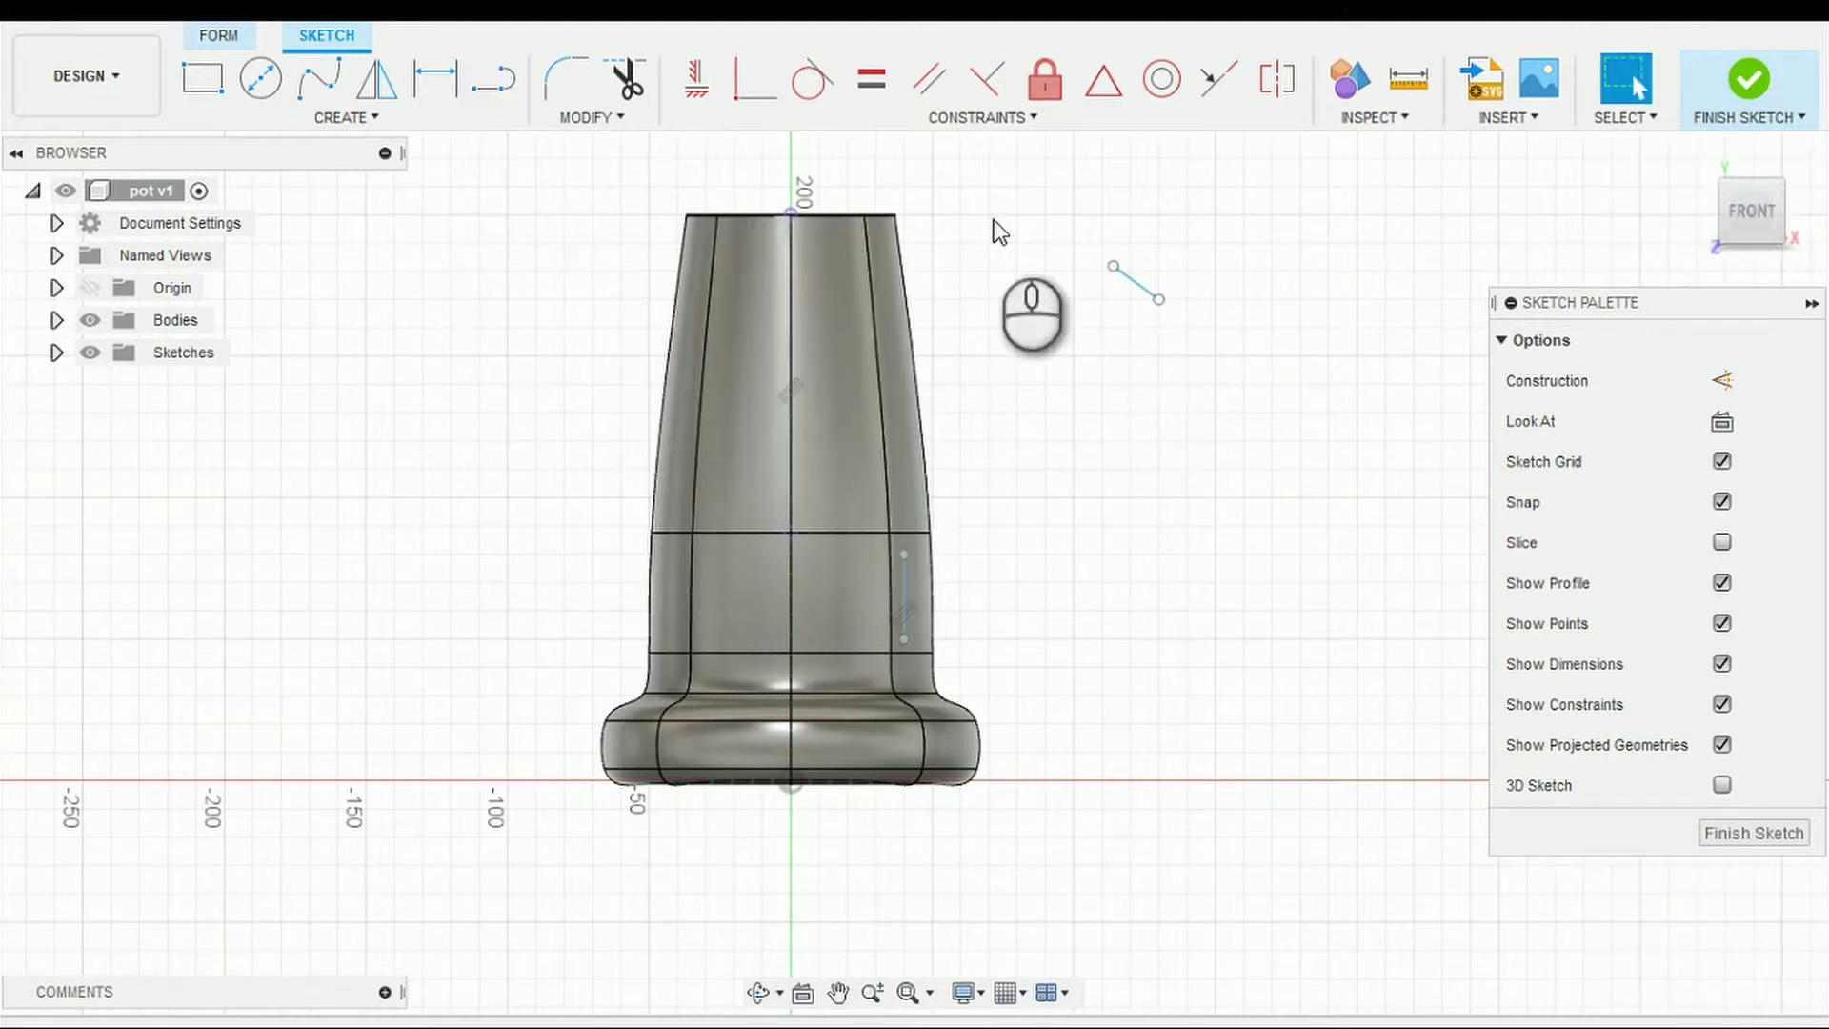
Step: Join the upper ends of the two lines with a spline bowed outward at its middle, and shorten the slanted line to about 13.3 mm
{"action": "left_click_drag", "start_coordinate": [1079, 356], "coordinate": [1083, 360]}
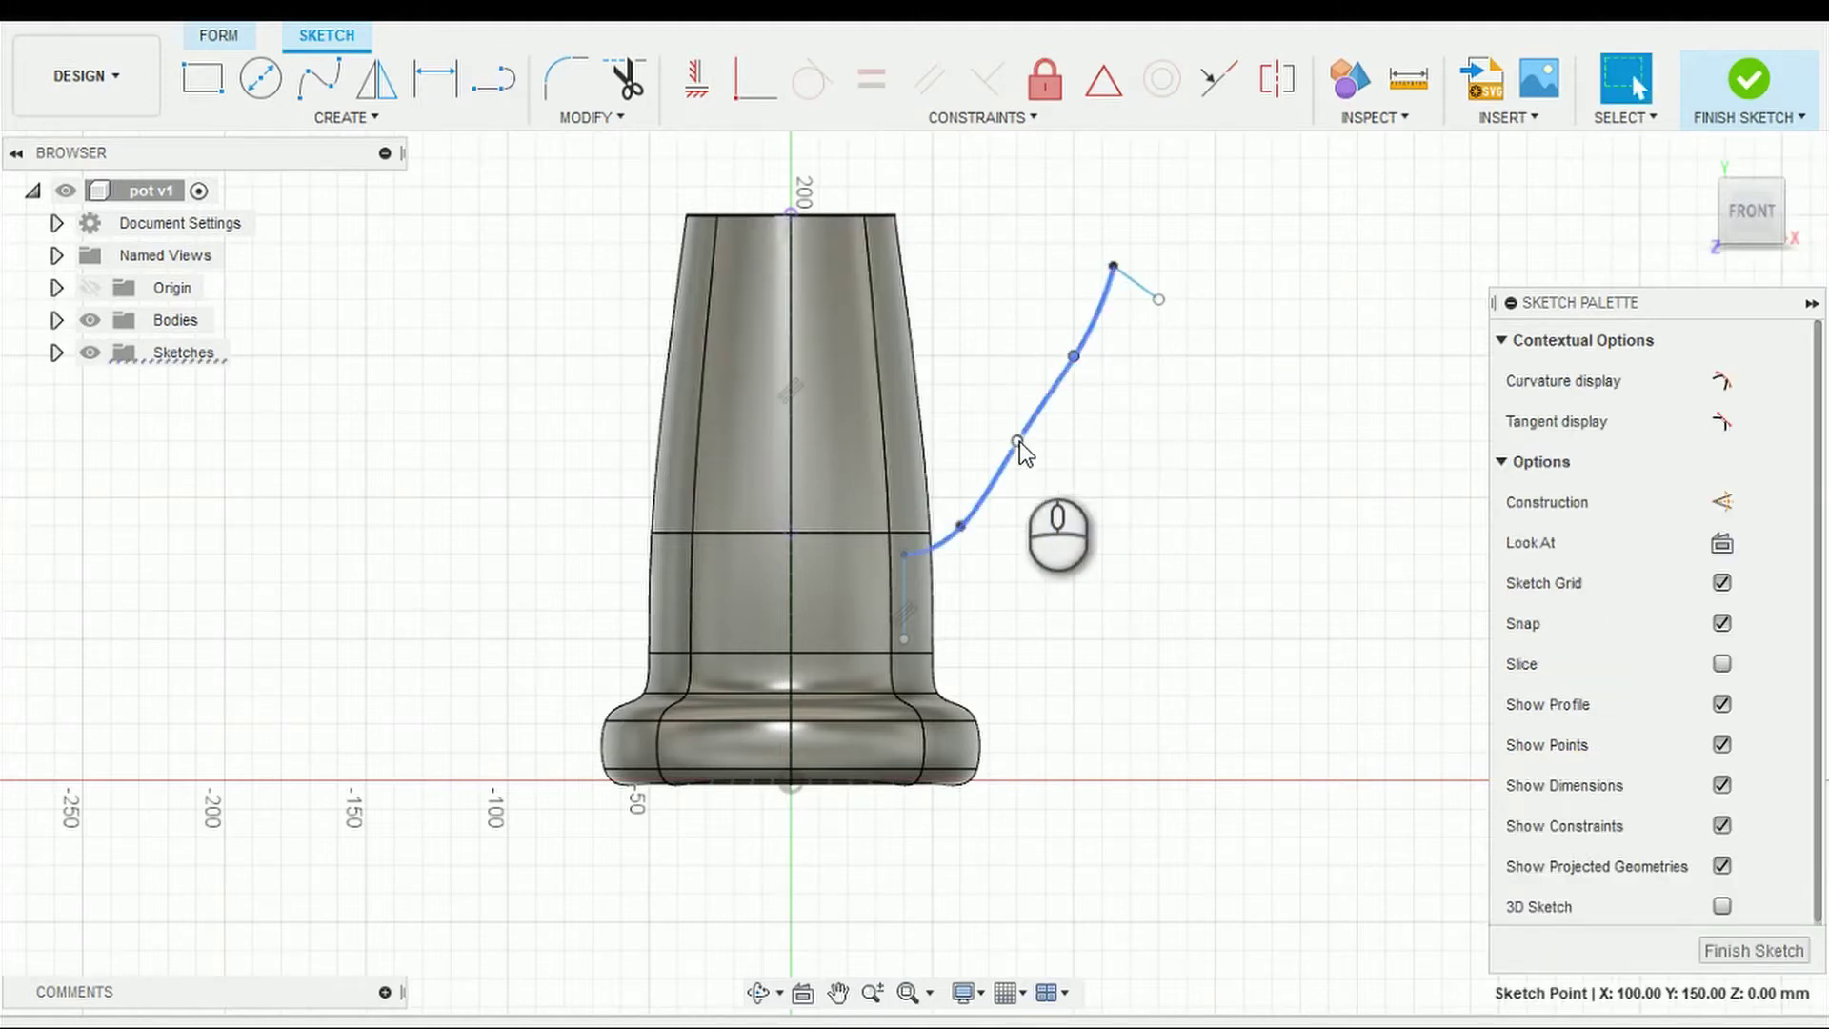
{"action": "left_click_drag", "start_coordinate": [1018, 441], "coordinate": [1045, 469]}
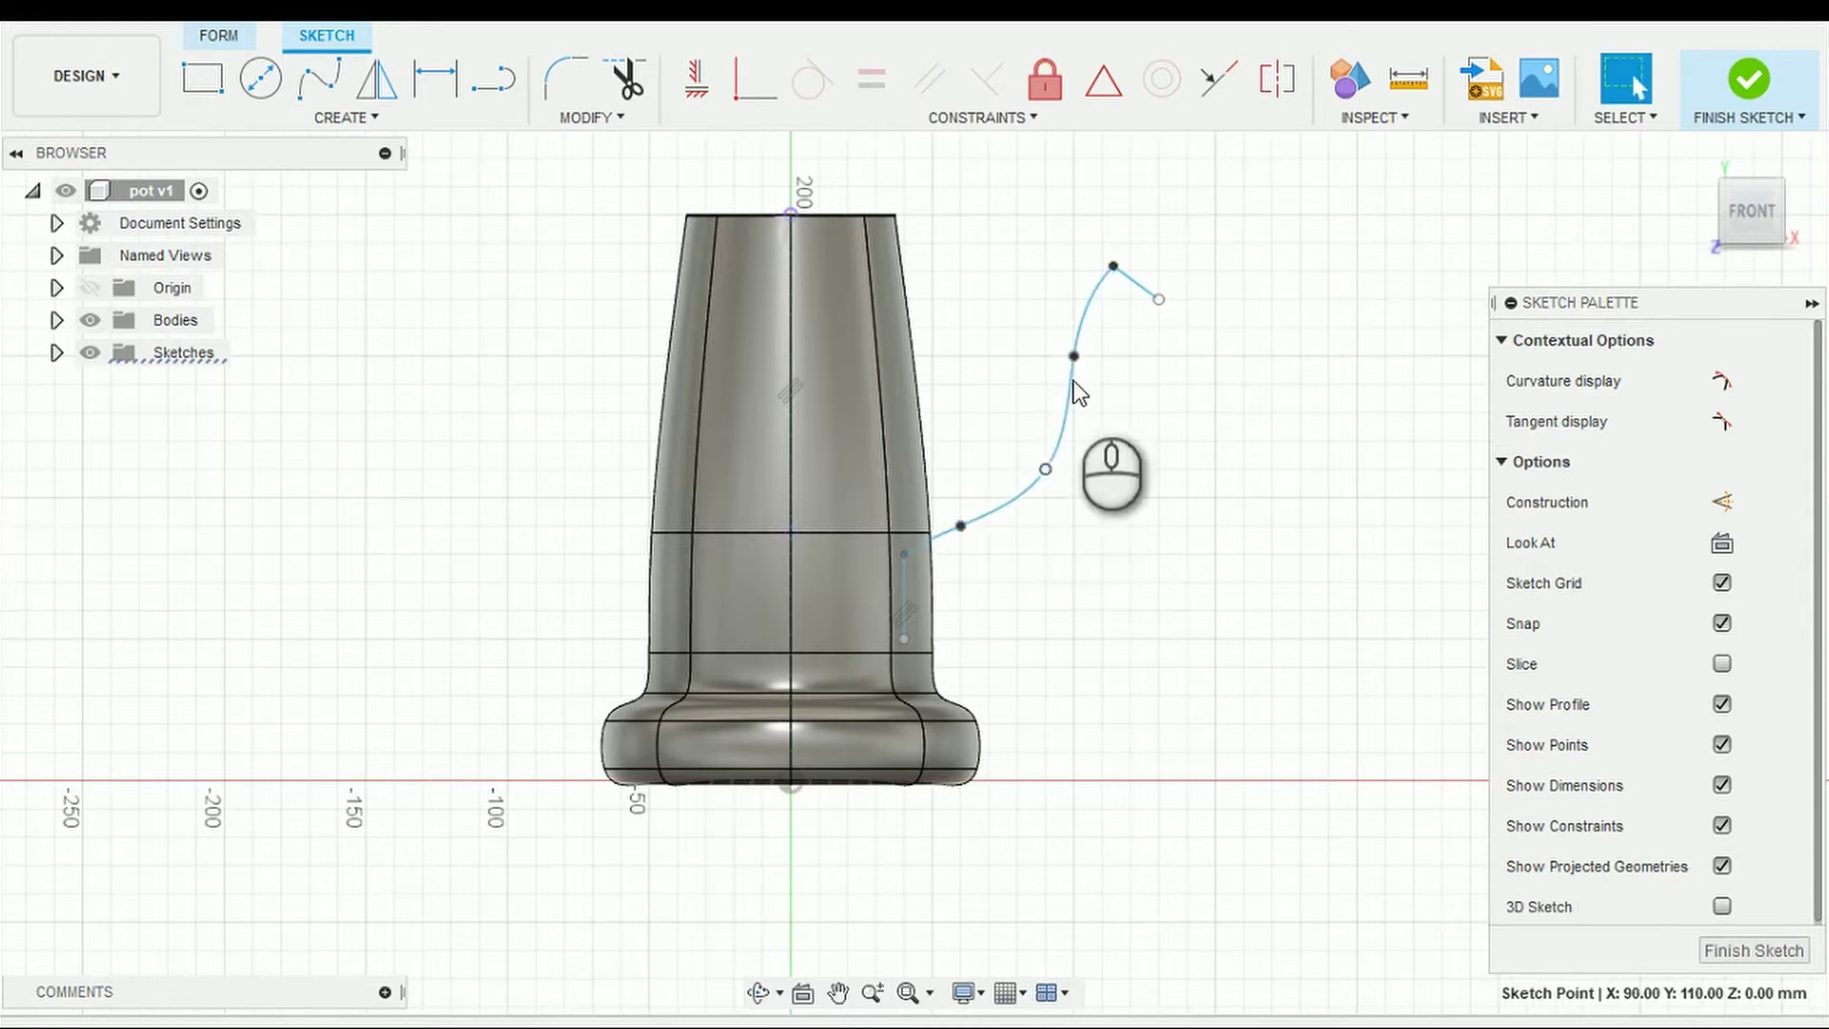
{"action": "mouse_move", "coordinate": [1159, 300]}
{"action": "left_mouse_down"}
{"action": "mouse_move", "coordinate": [1171, 273]}
{"action": "mouse_move", "coordinate": [1144, 326]}
{"action": "left_mouse_up"}
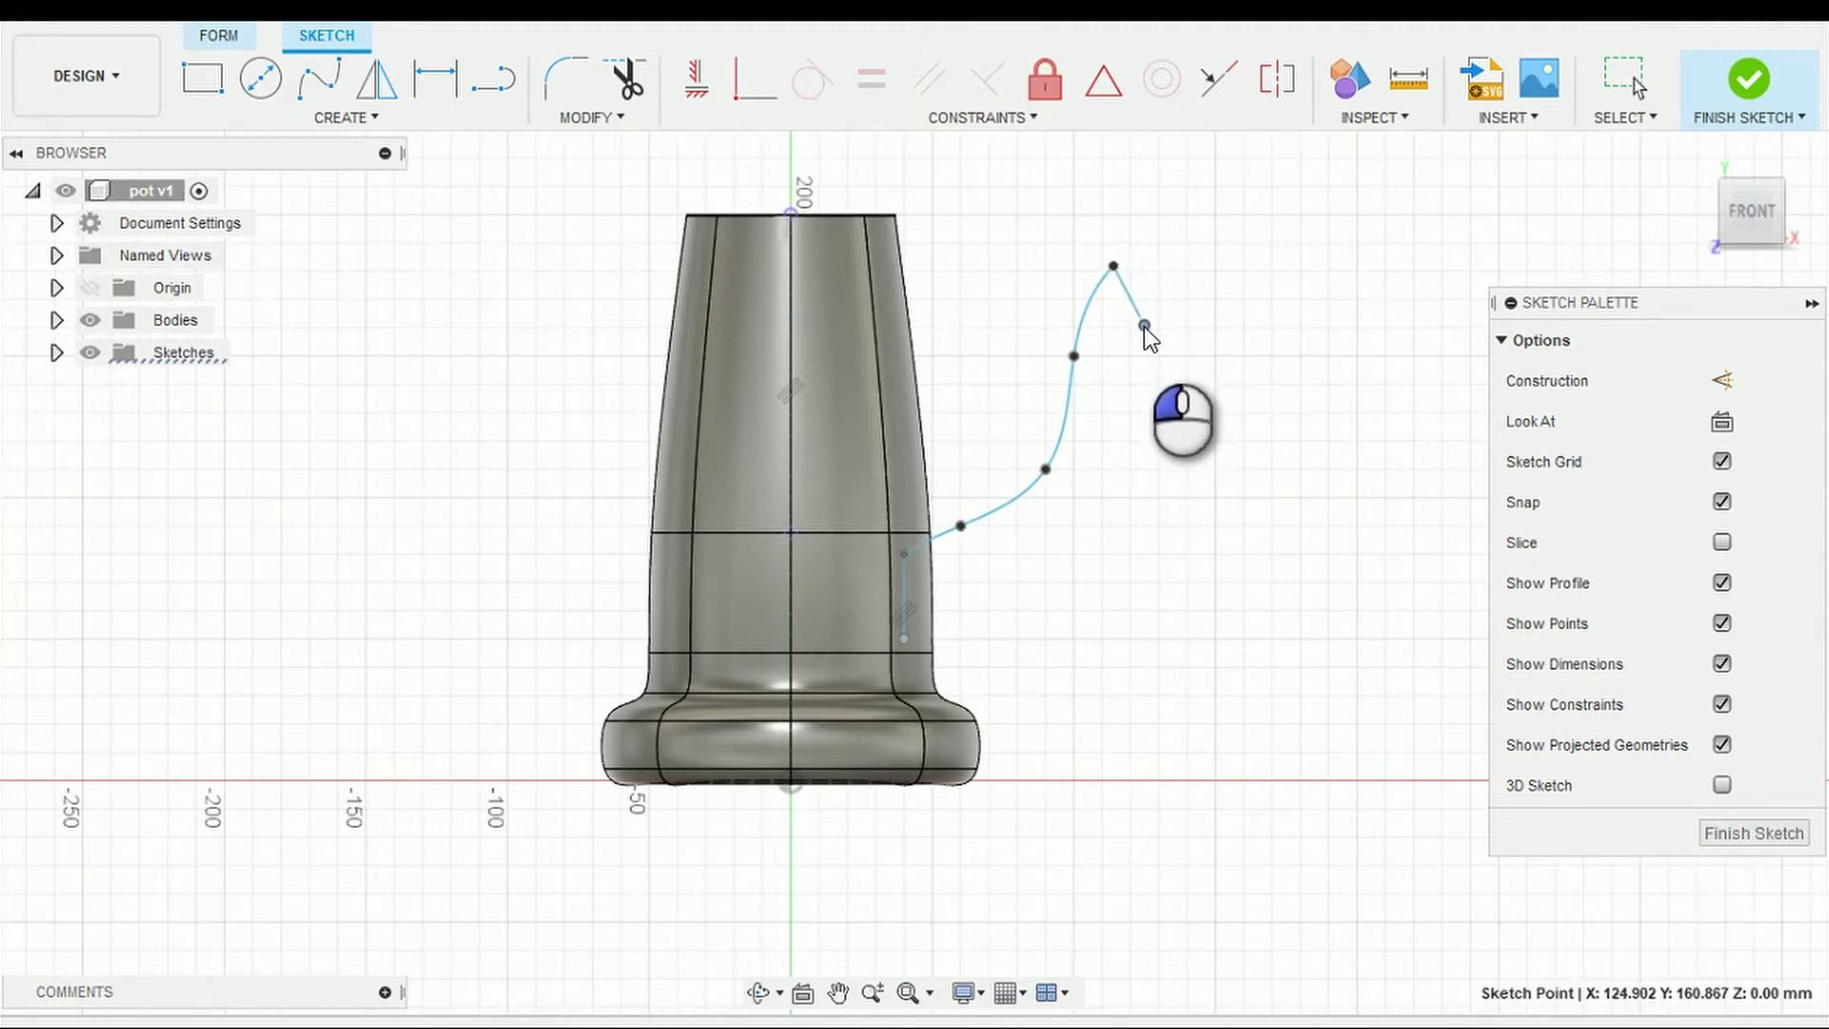
{"action": "left_click_drag", "start_coordinate": [1144, 326], "coordinate": [1133, 308]}
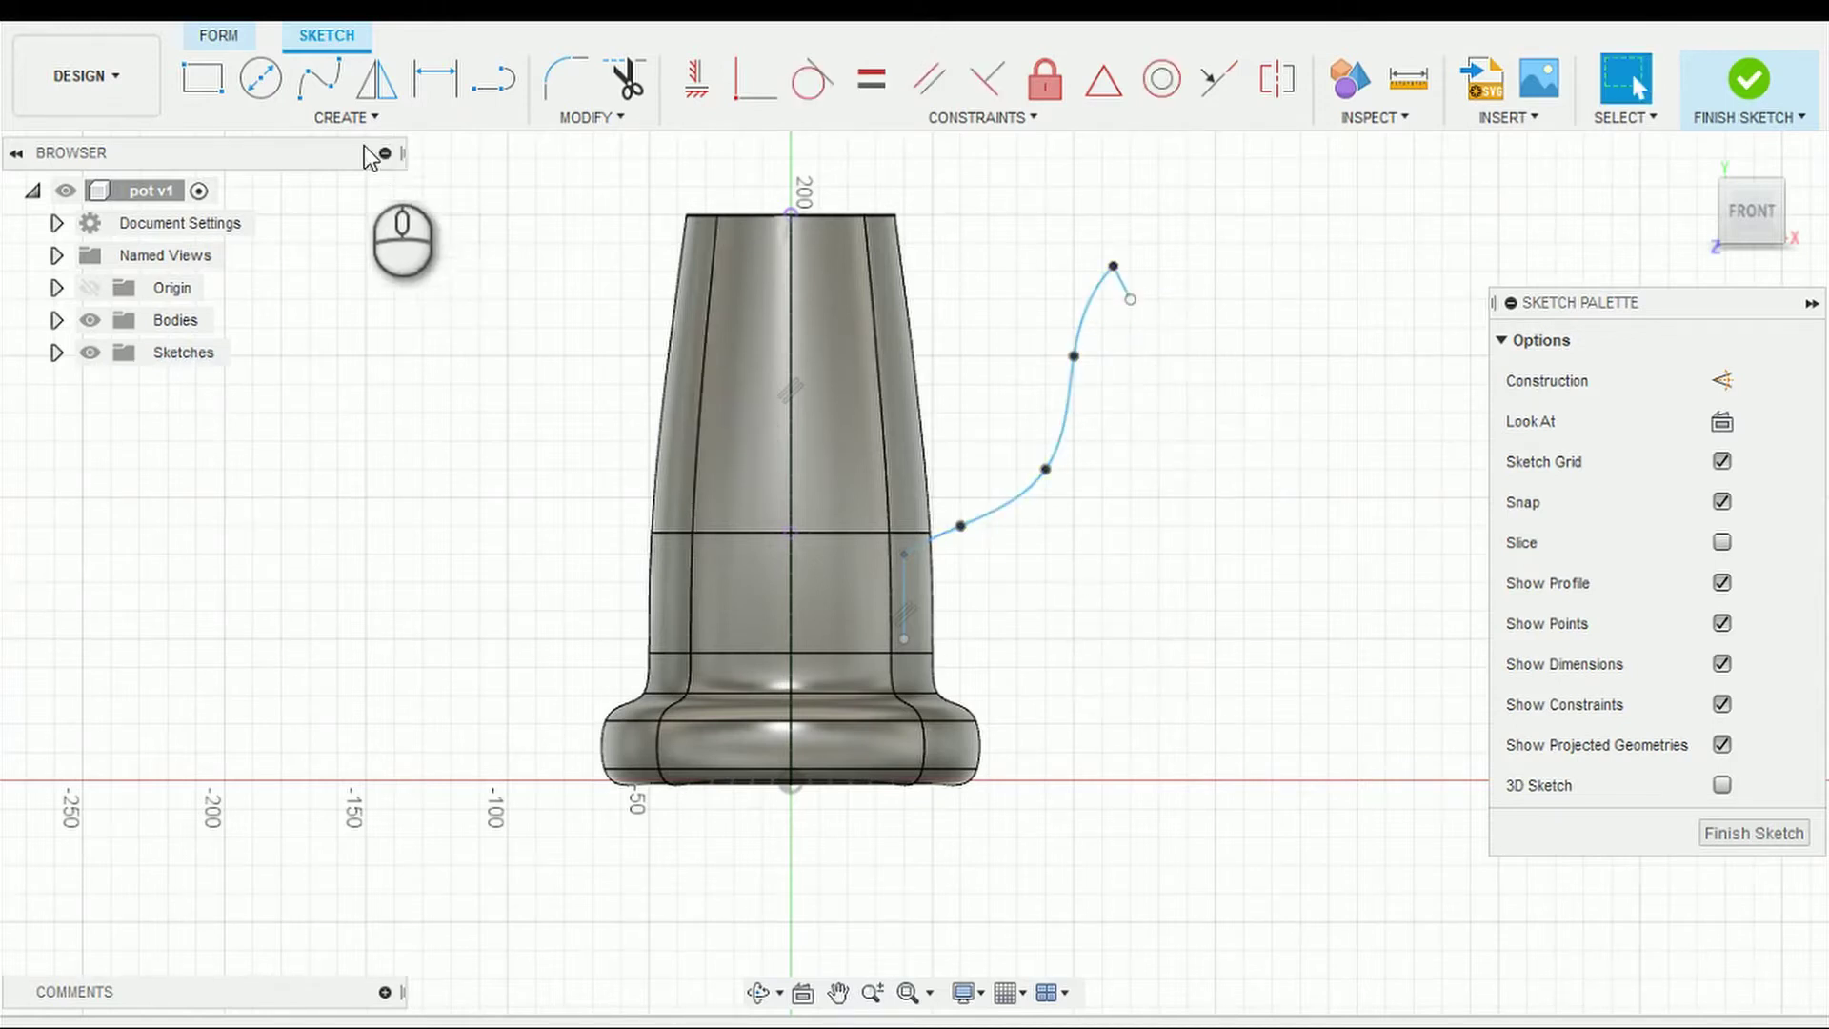
Step: Draw a spline from the vertical line's lower end through four intermediate points to the slanted line's free end, and finish the sketch
{"action": "left_click", "coordinate": [324, 84]}
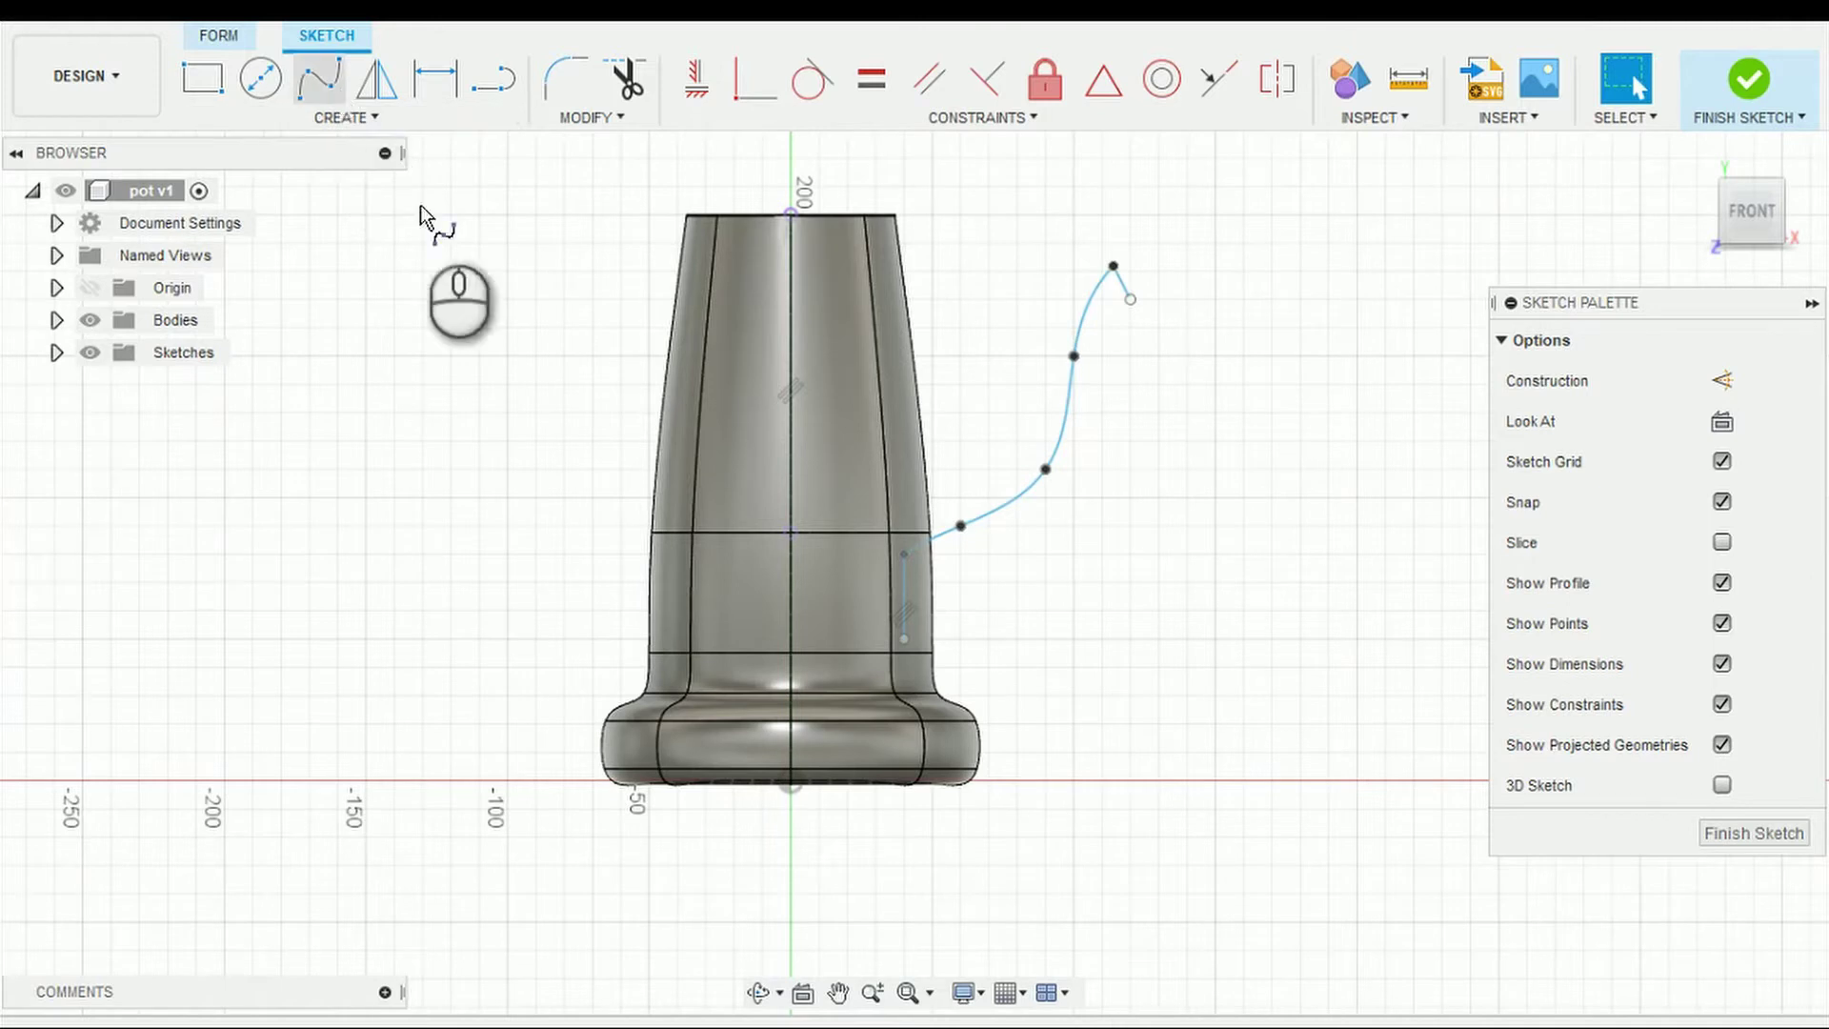
{"action": "left_click", "coordinate": [905, 638]}
{"action": "left_click", "coordinate": [966, 622]}
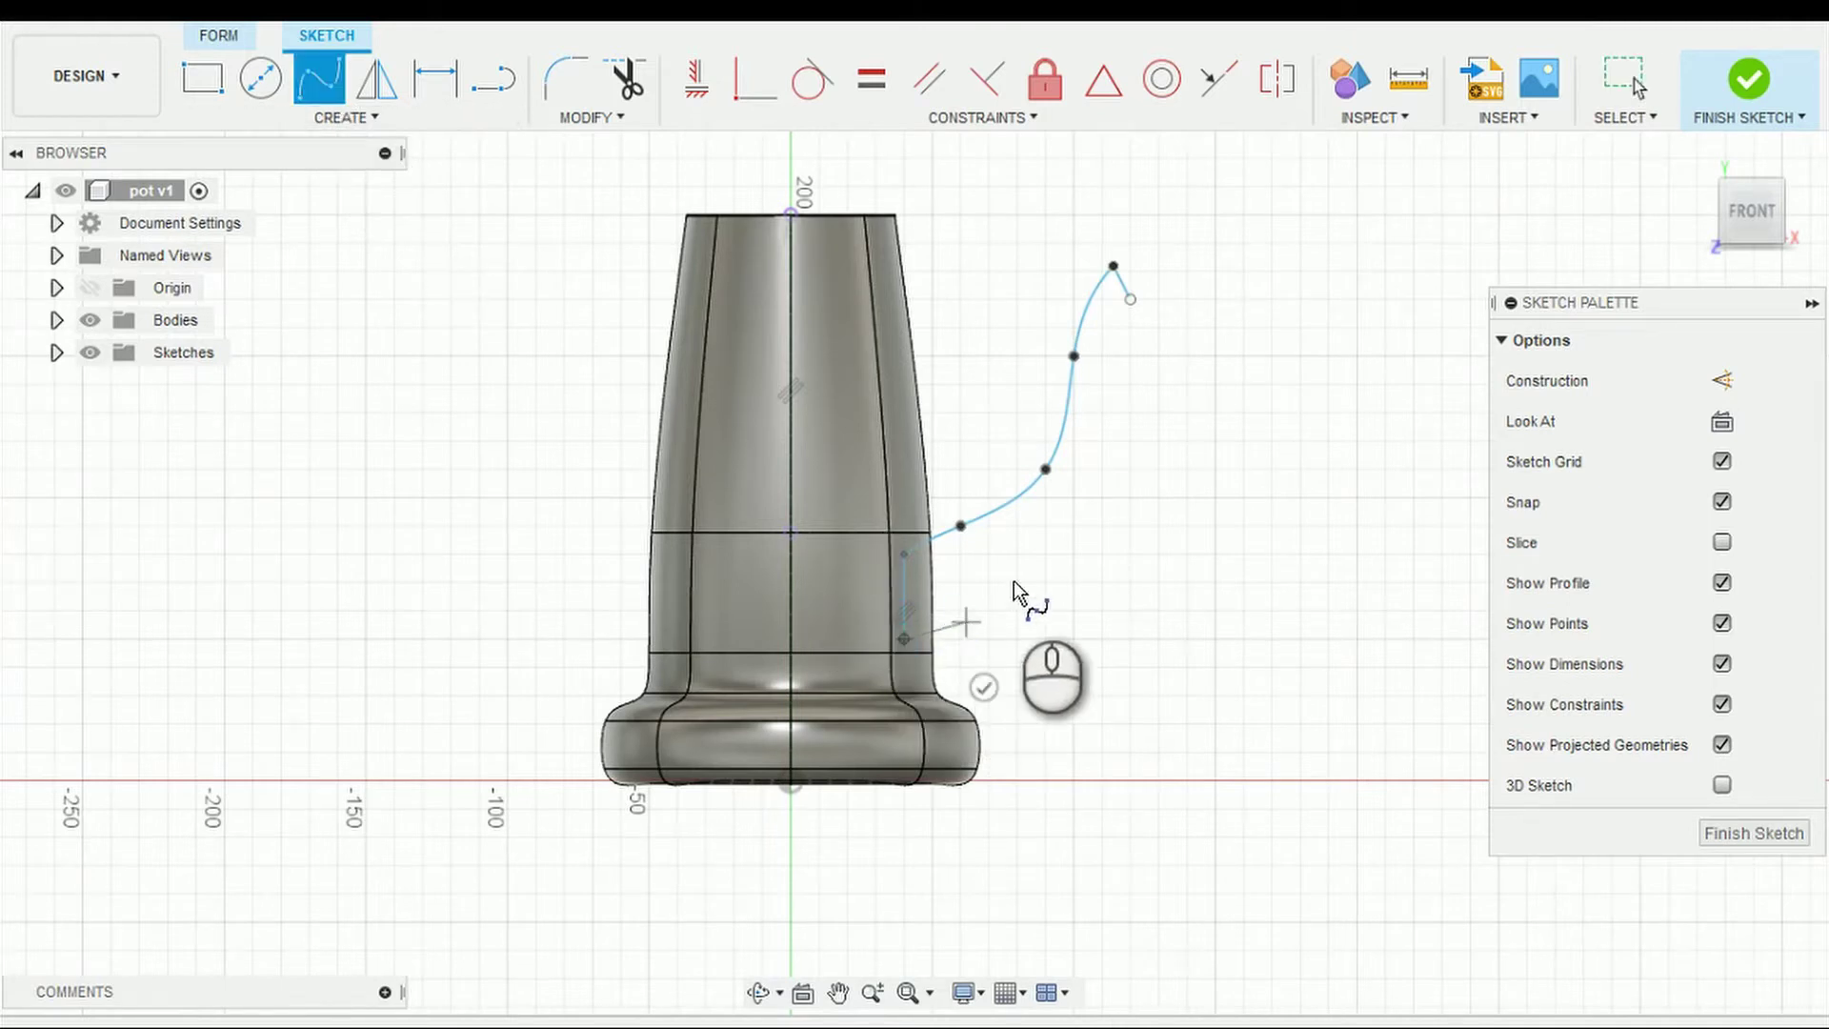
{"action": "left_click", "coordinate": [1045, 553]}
{"action": "left_click", "coordinate": [1104, 441]}
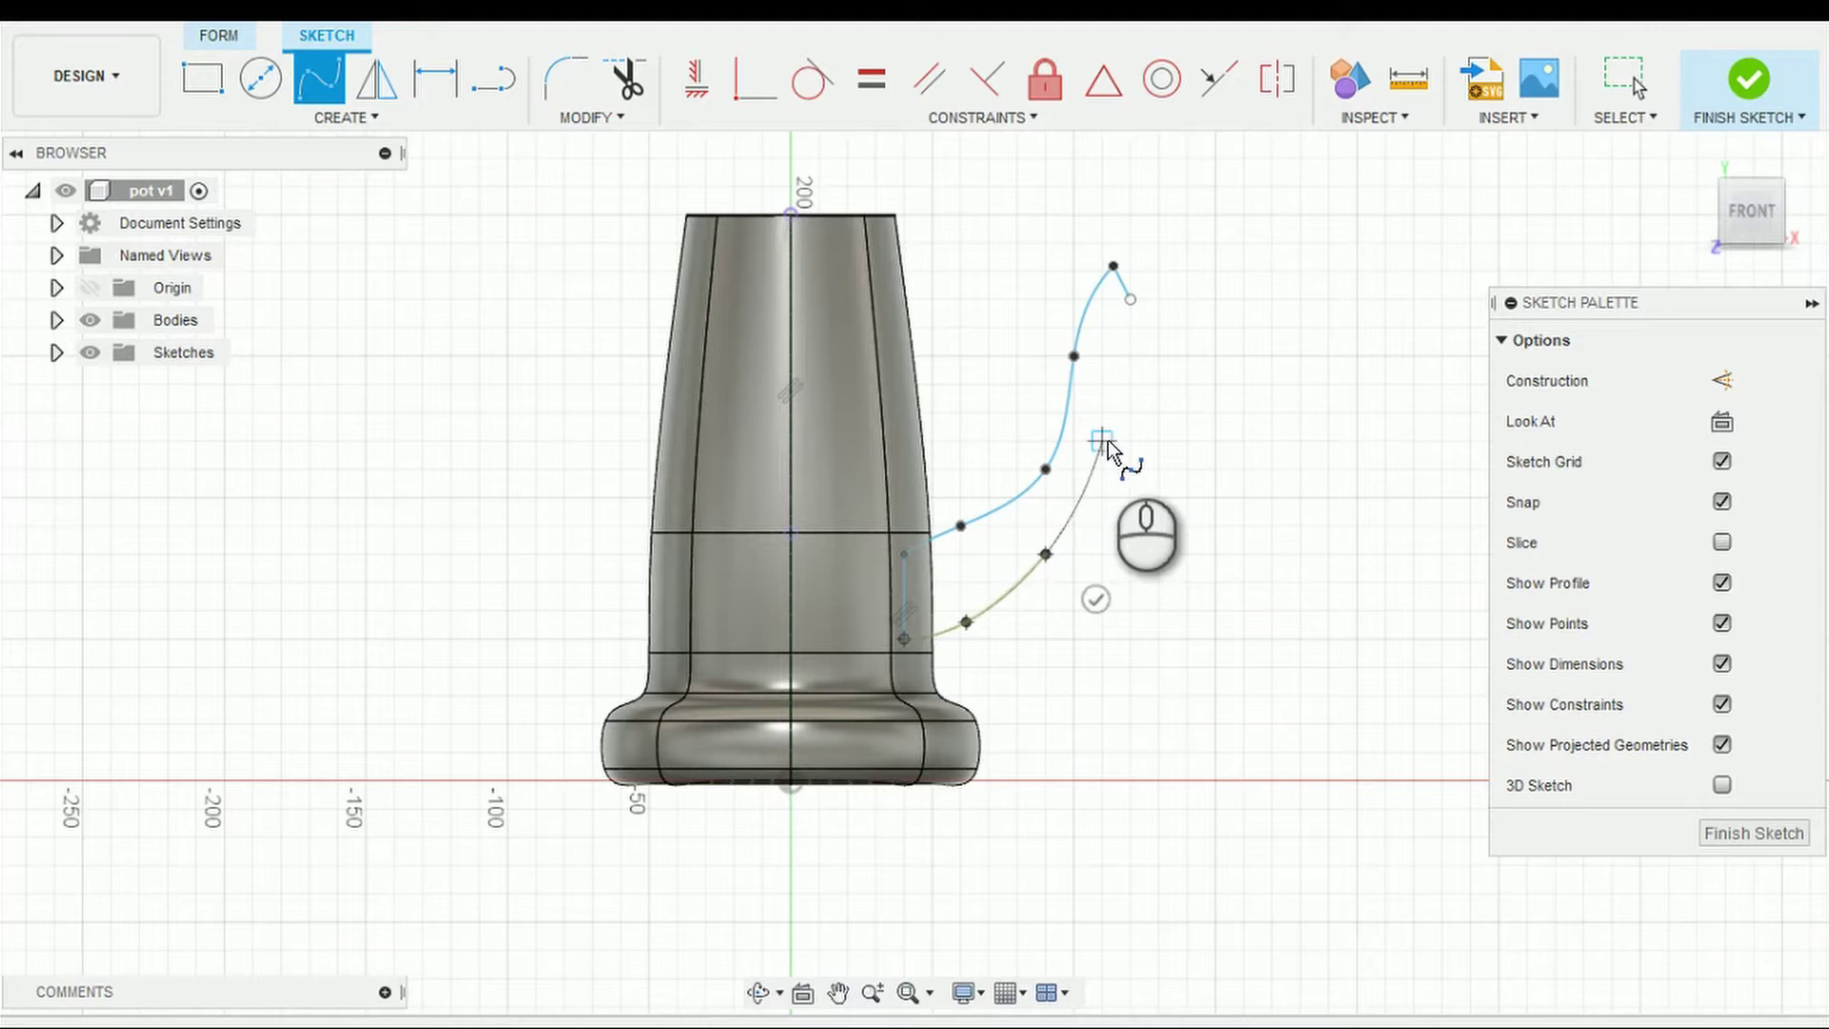
{"action": "left_click", "coordinate": [1111, 371]}
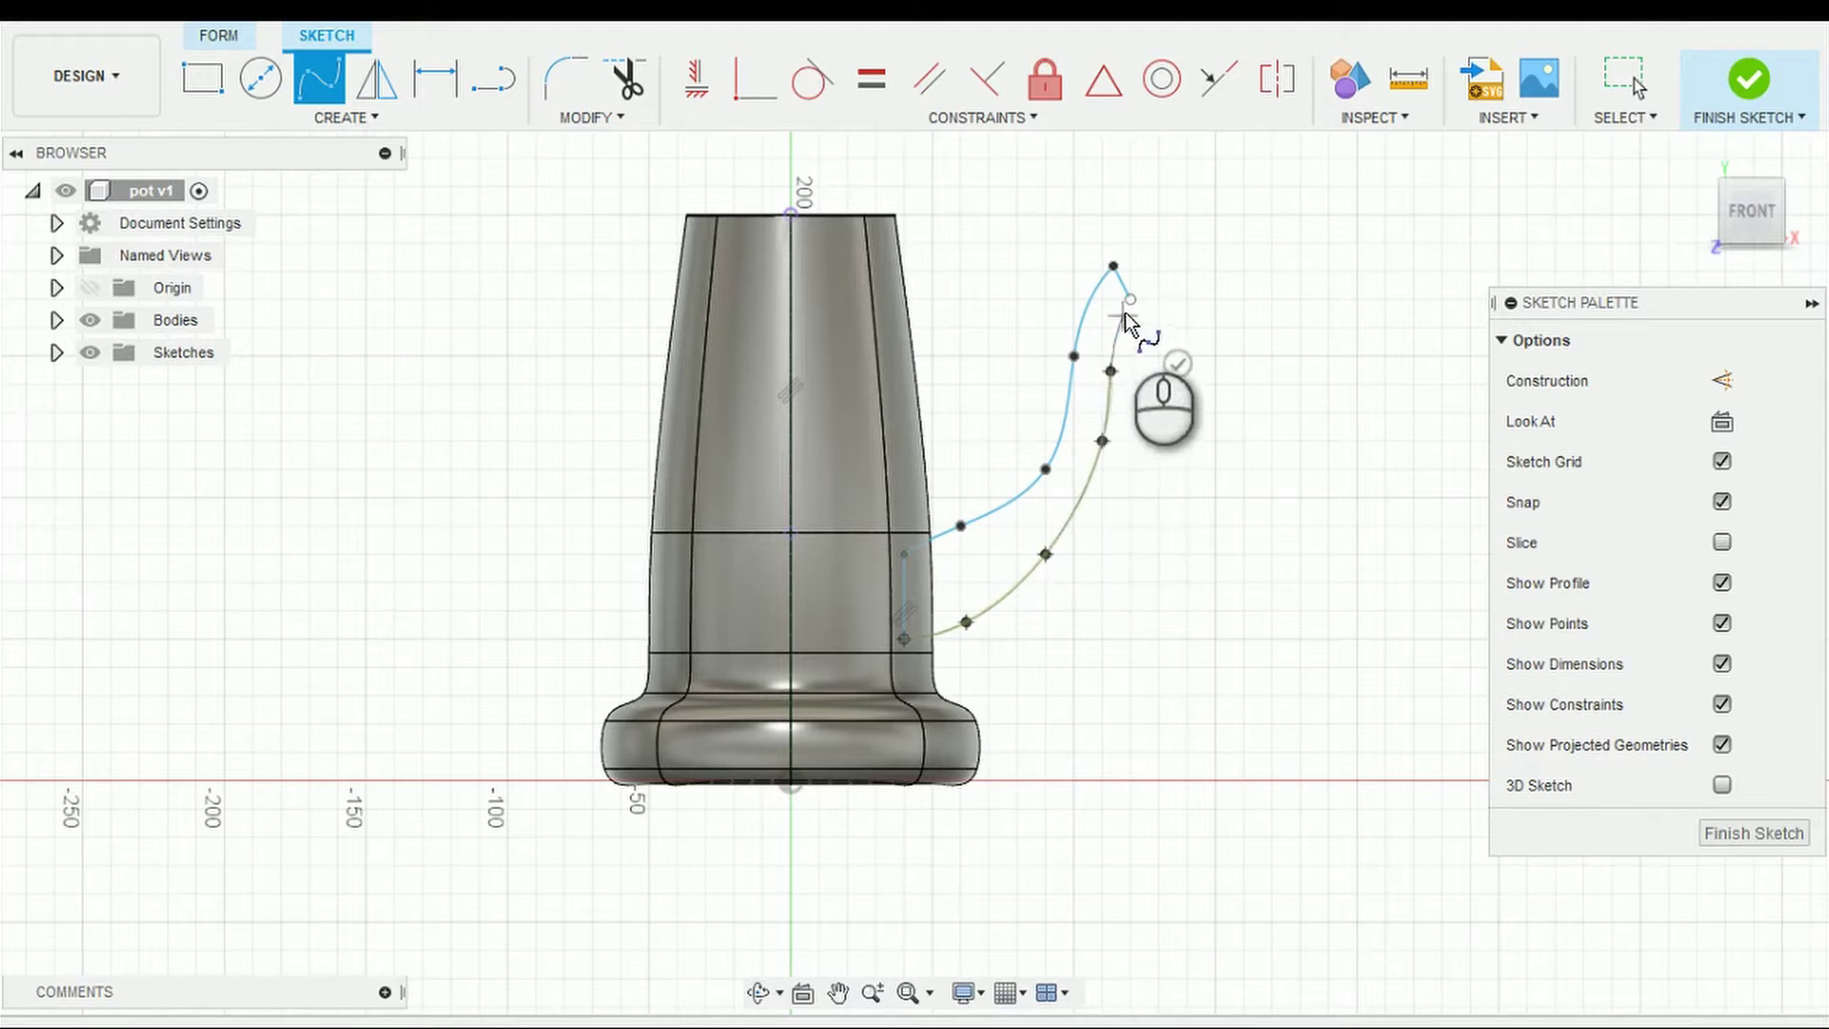
{"action": "double_click", "coordinate": [1130, 299]}
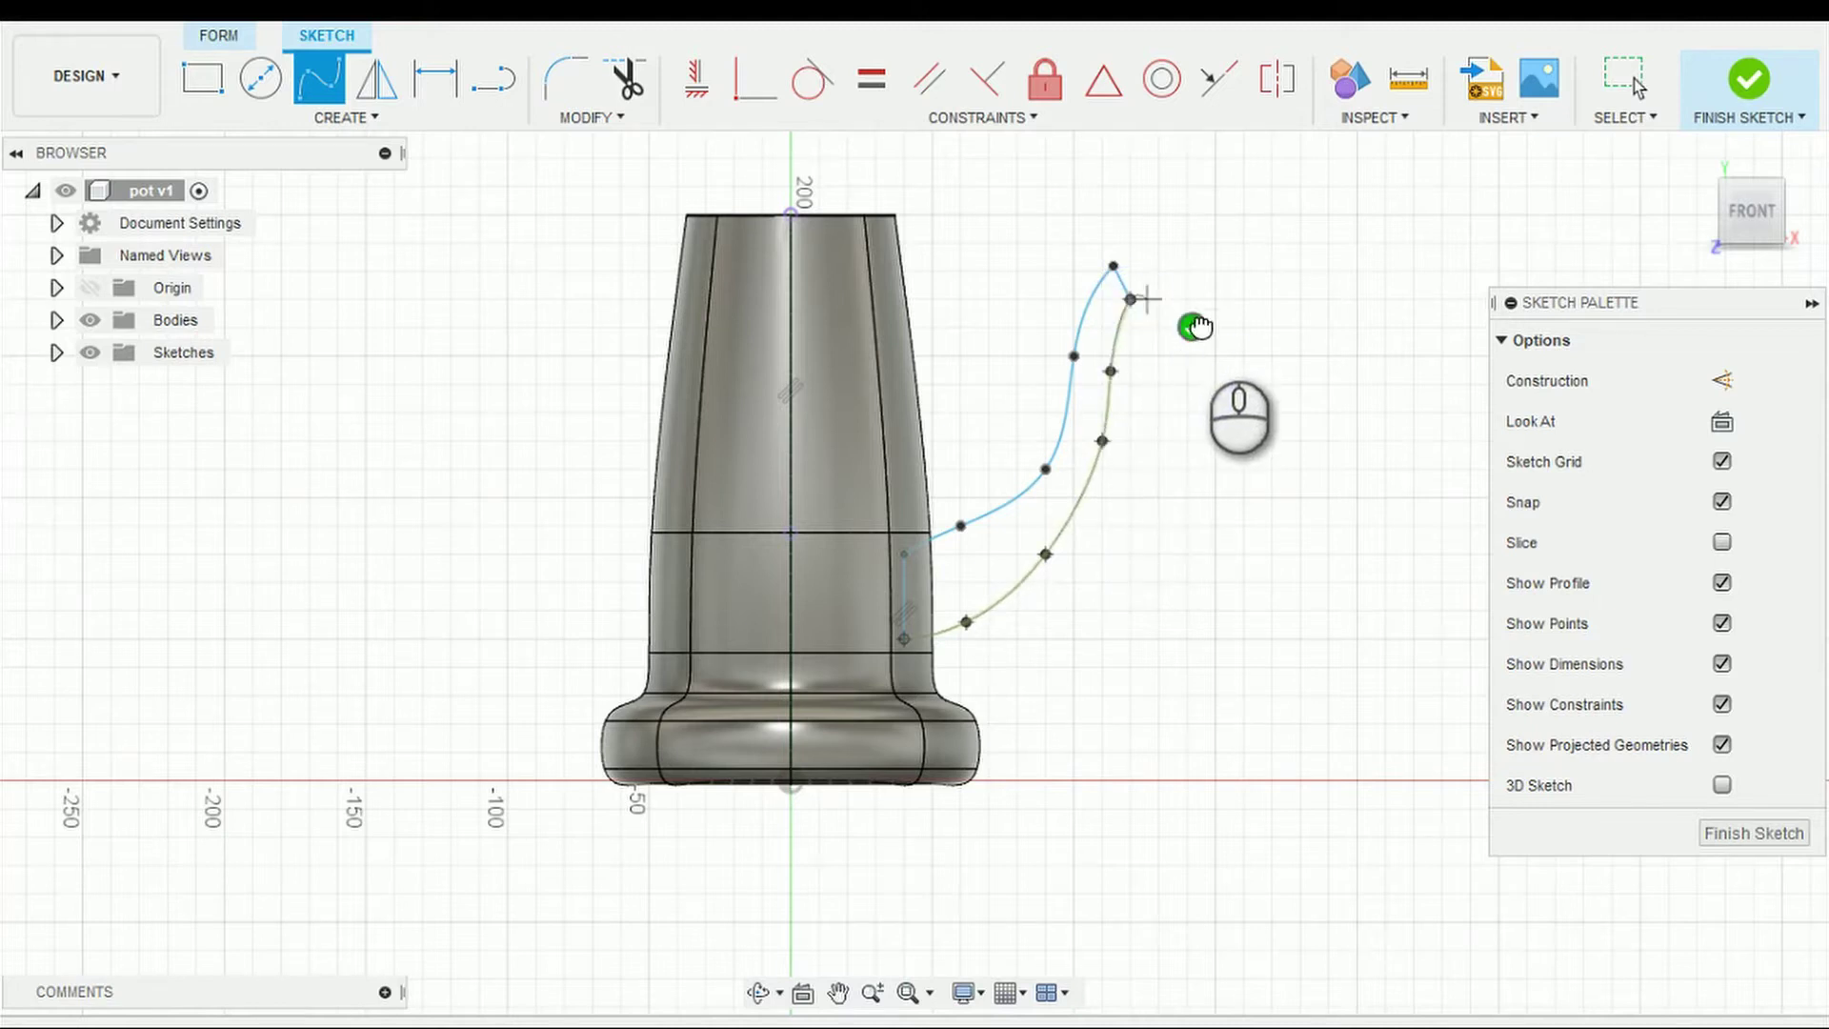
{"action": "key", "text": "Escape"}
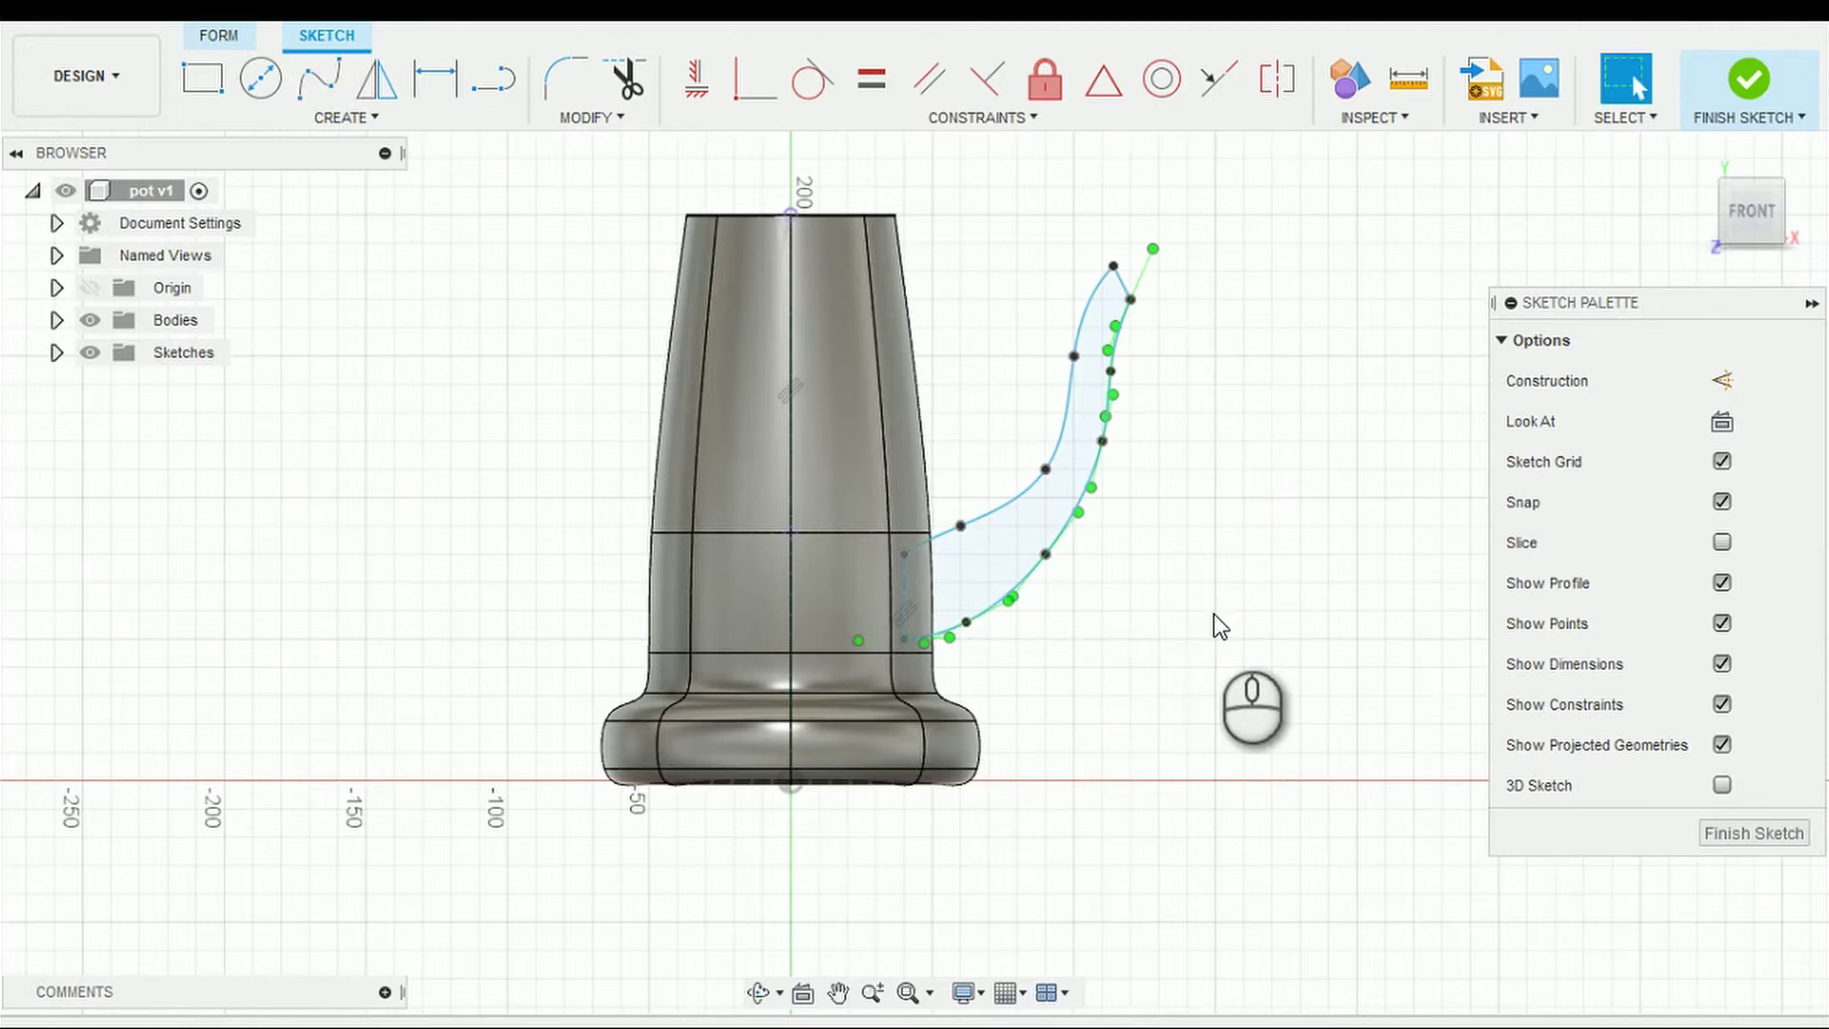
{"action": "left_click", "coordinate": [1745, 95]}
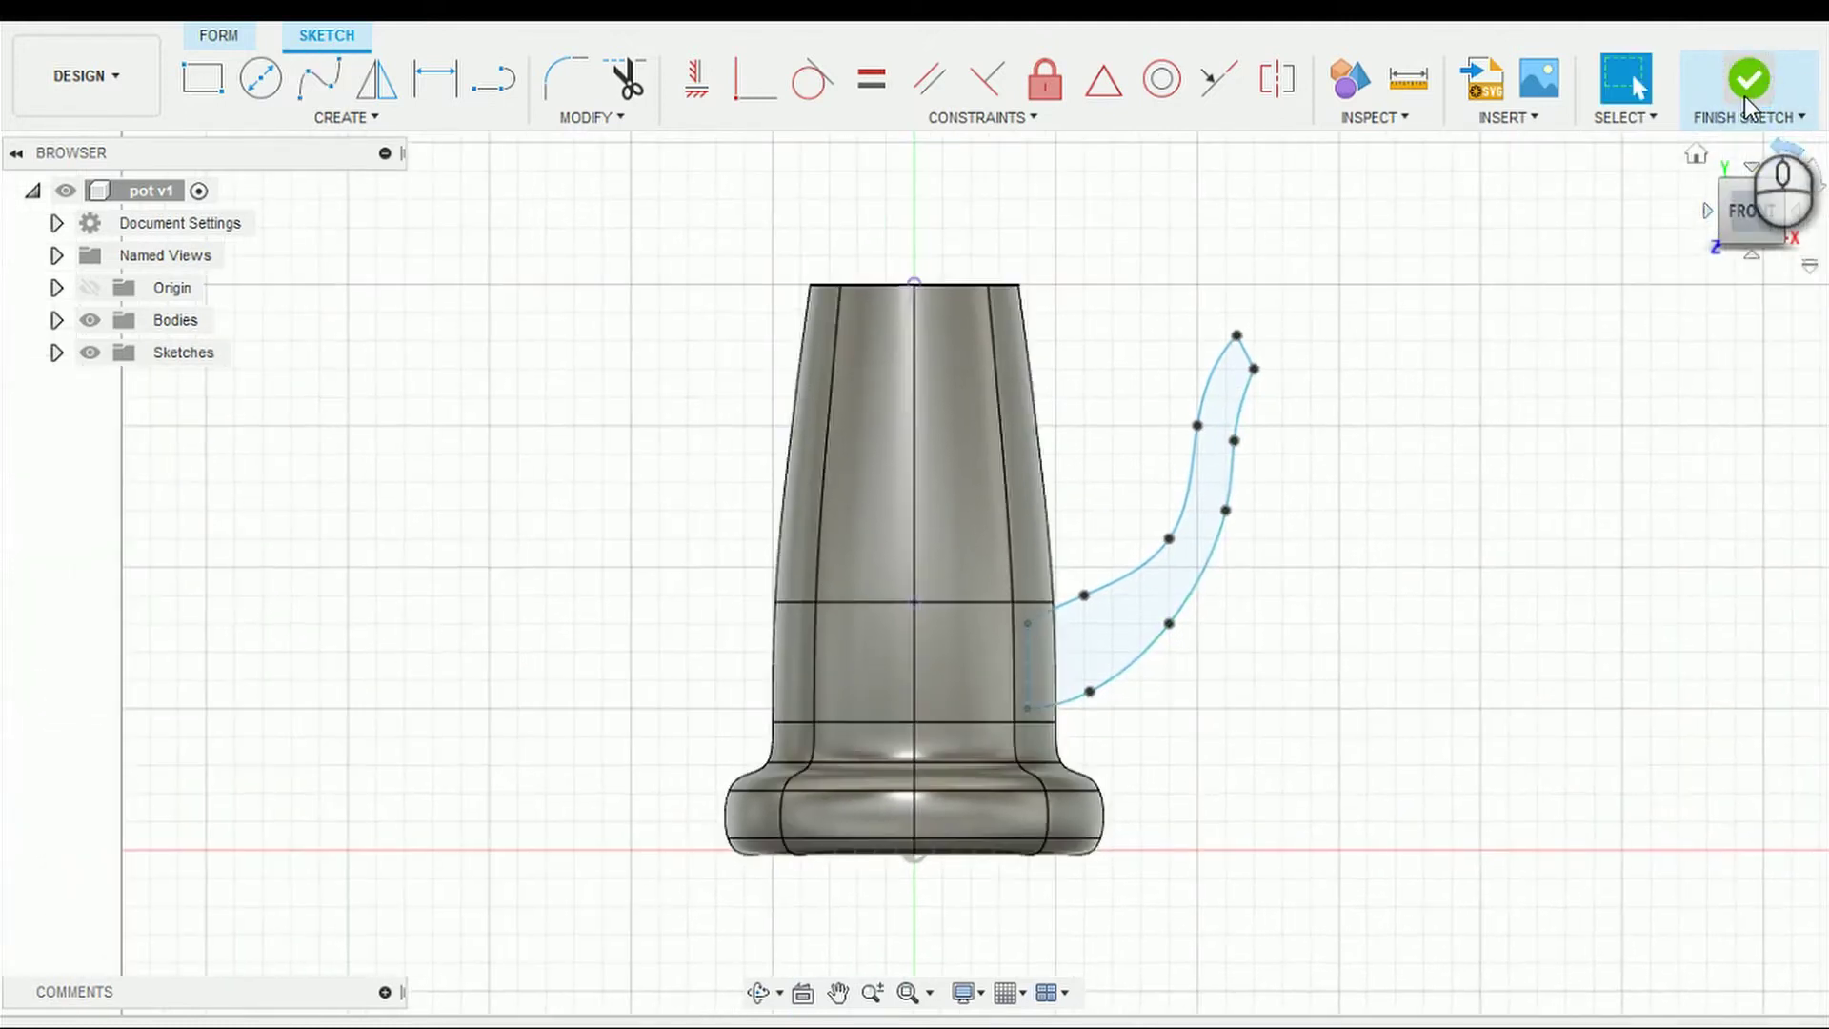
Step: Create a construction plane at an angle of 90 deg through the profile's vertical line inside the body wall
{"action": "left_click", "coordinate": [759, 992]}
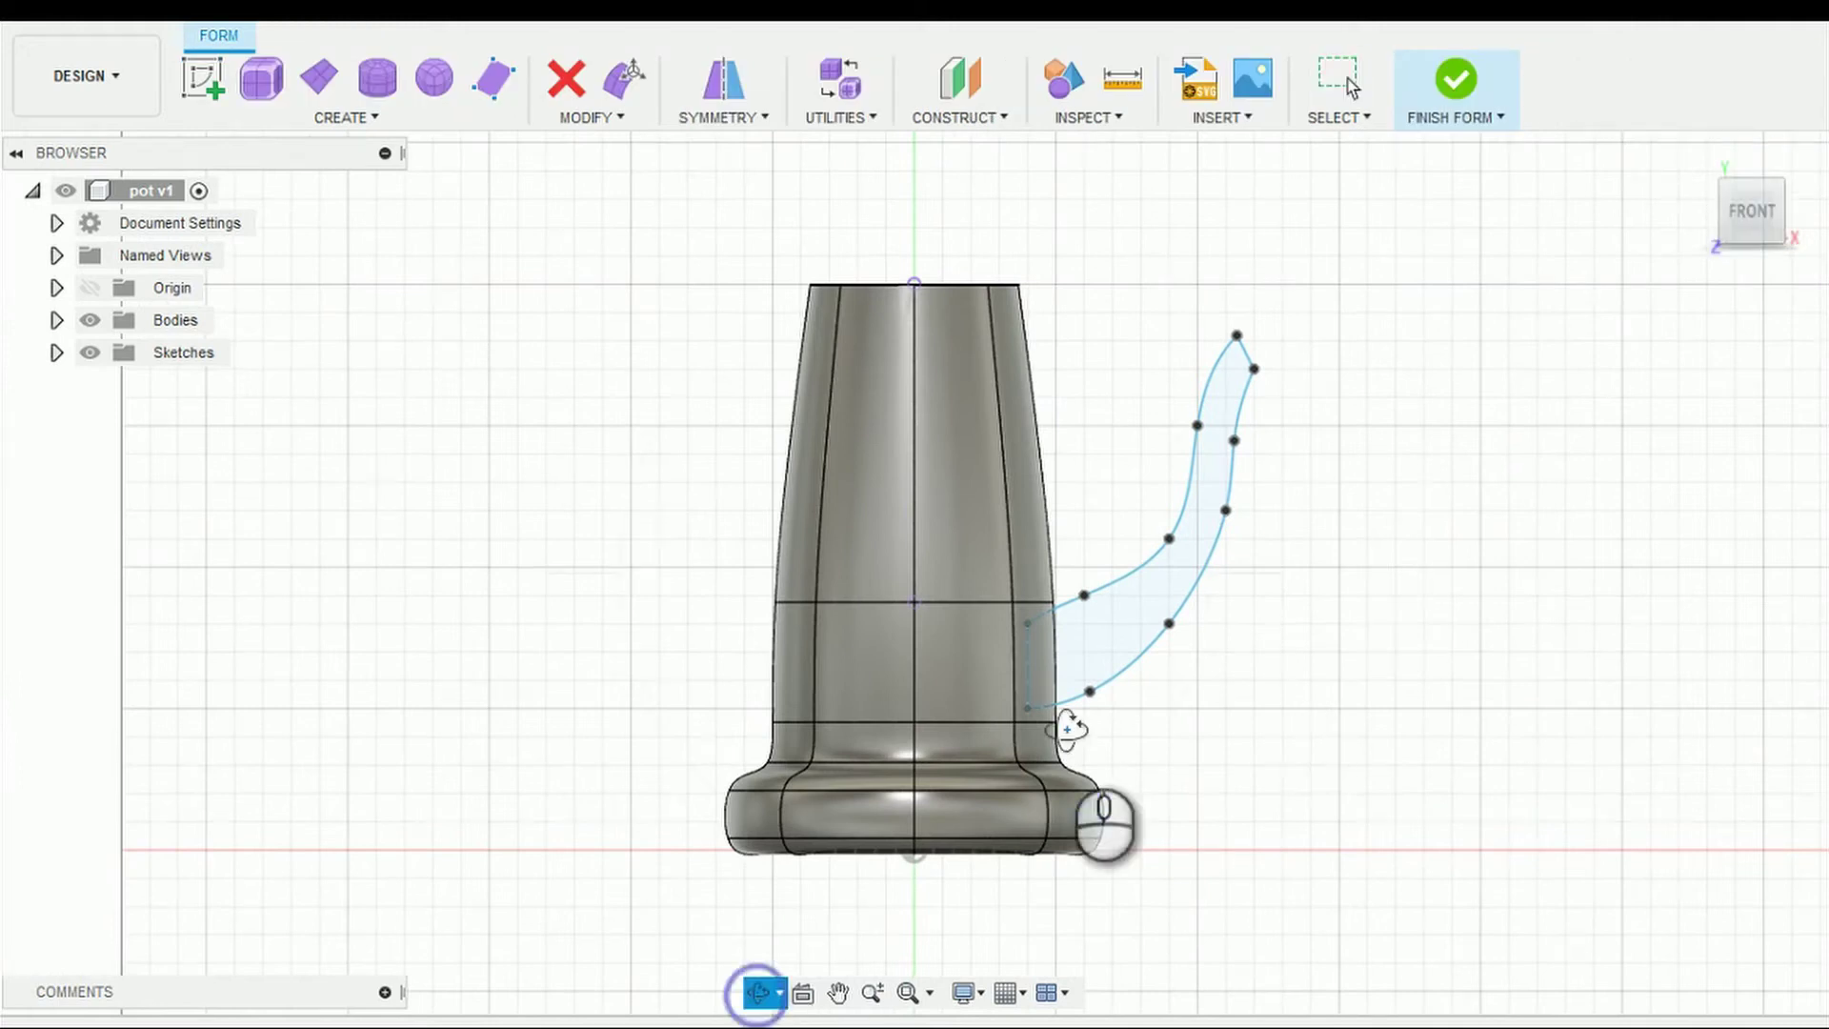
{"action": "left_click_drag", "start_coordinate": [1102, 825], "coordinate": [984, 876]}
{"action": "left_click_drag", "start_coordinate": [945, 785], "coordinate": [945, 786]}
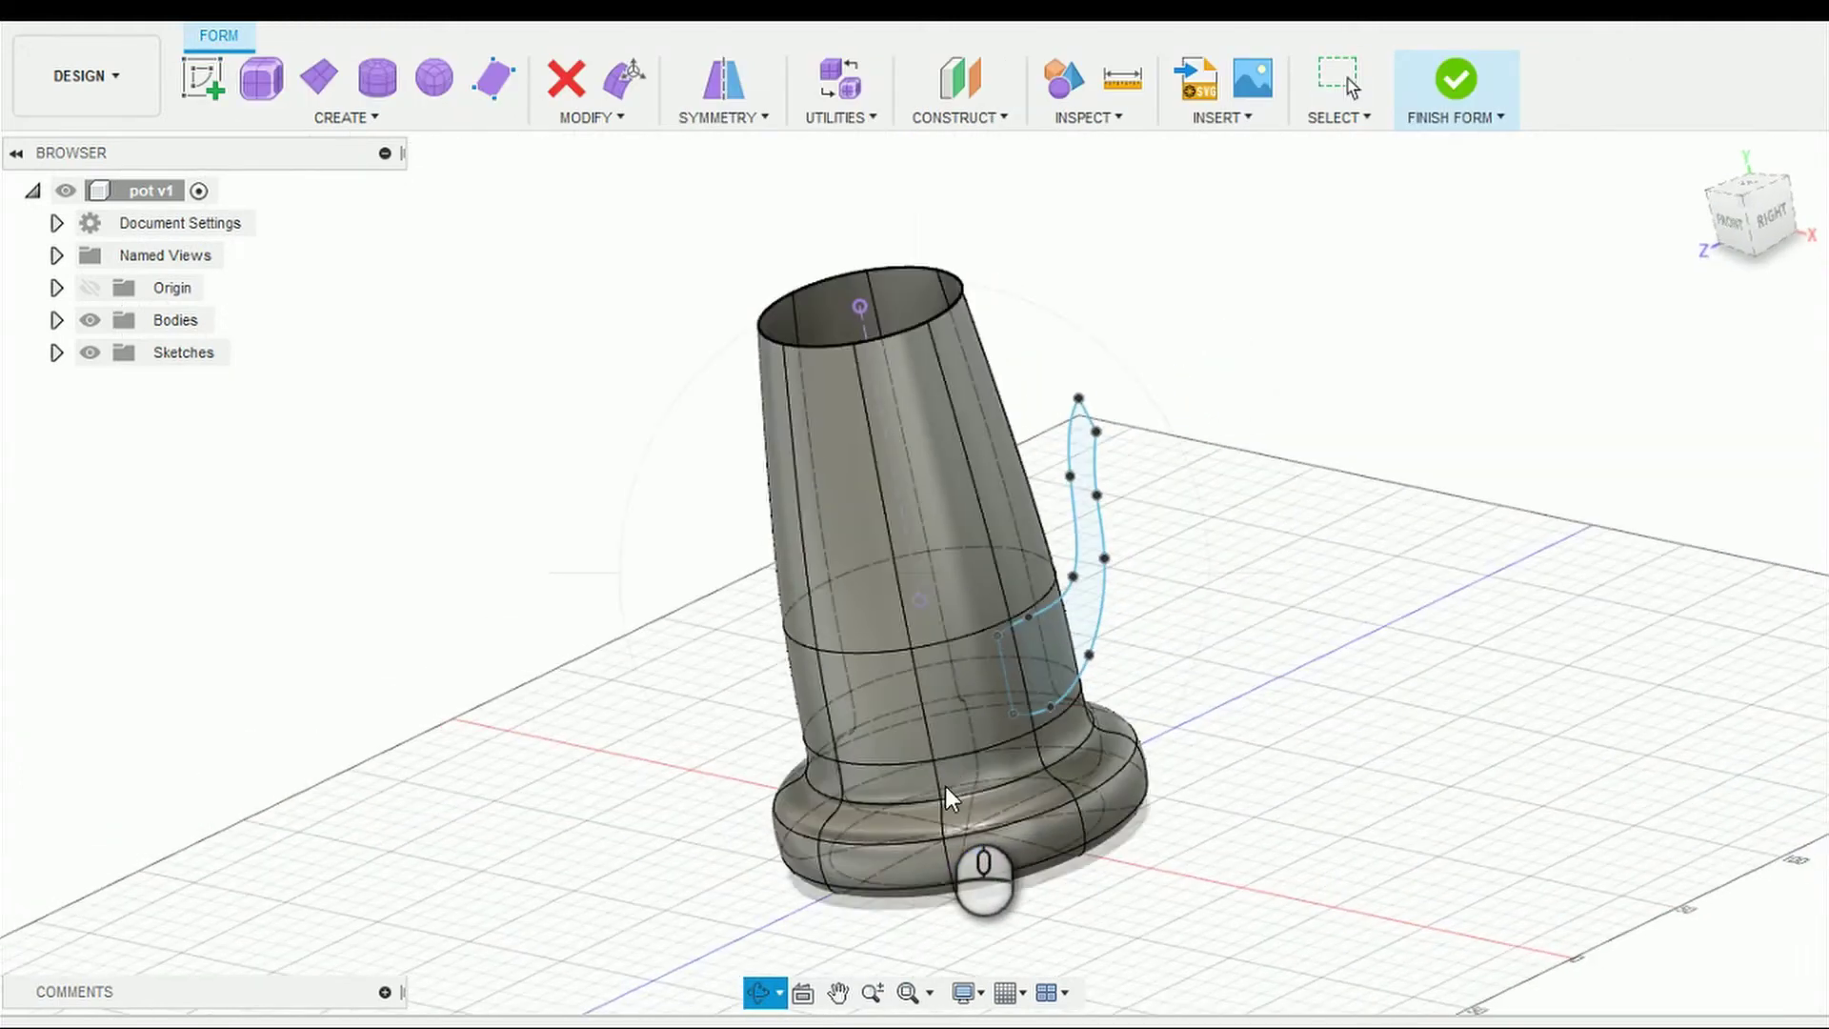
{"action": "left_click", "coordinate": [981, 119]}
{"action": "left_click", "coordinate": [979, 177]}
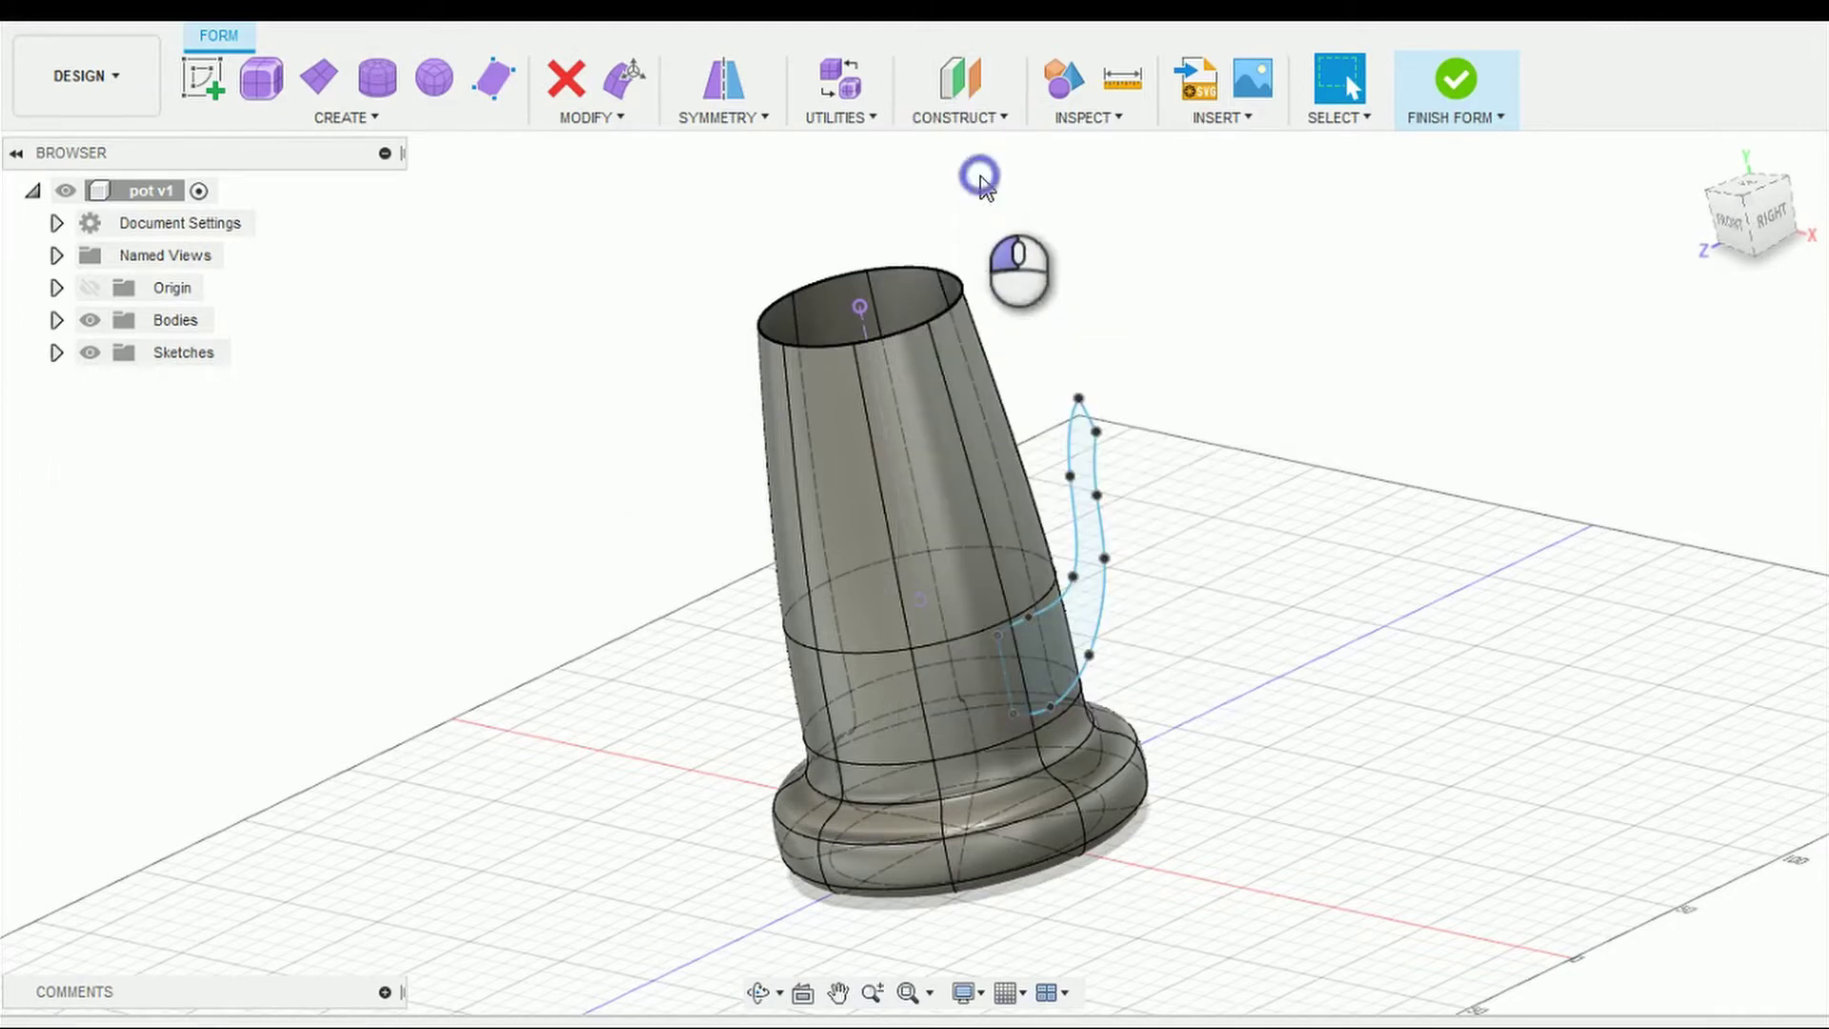
{"action": "left_click", "coordinate": [1002, 676]}
{"action": "key", "text": "BackSpace"}
{"action": "type", "text": "90"}
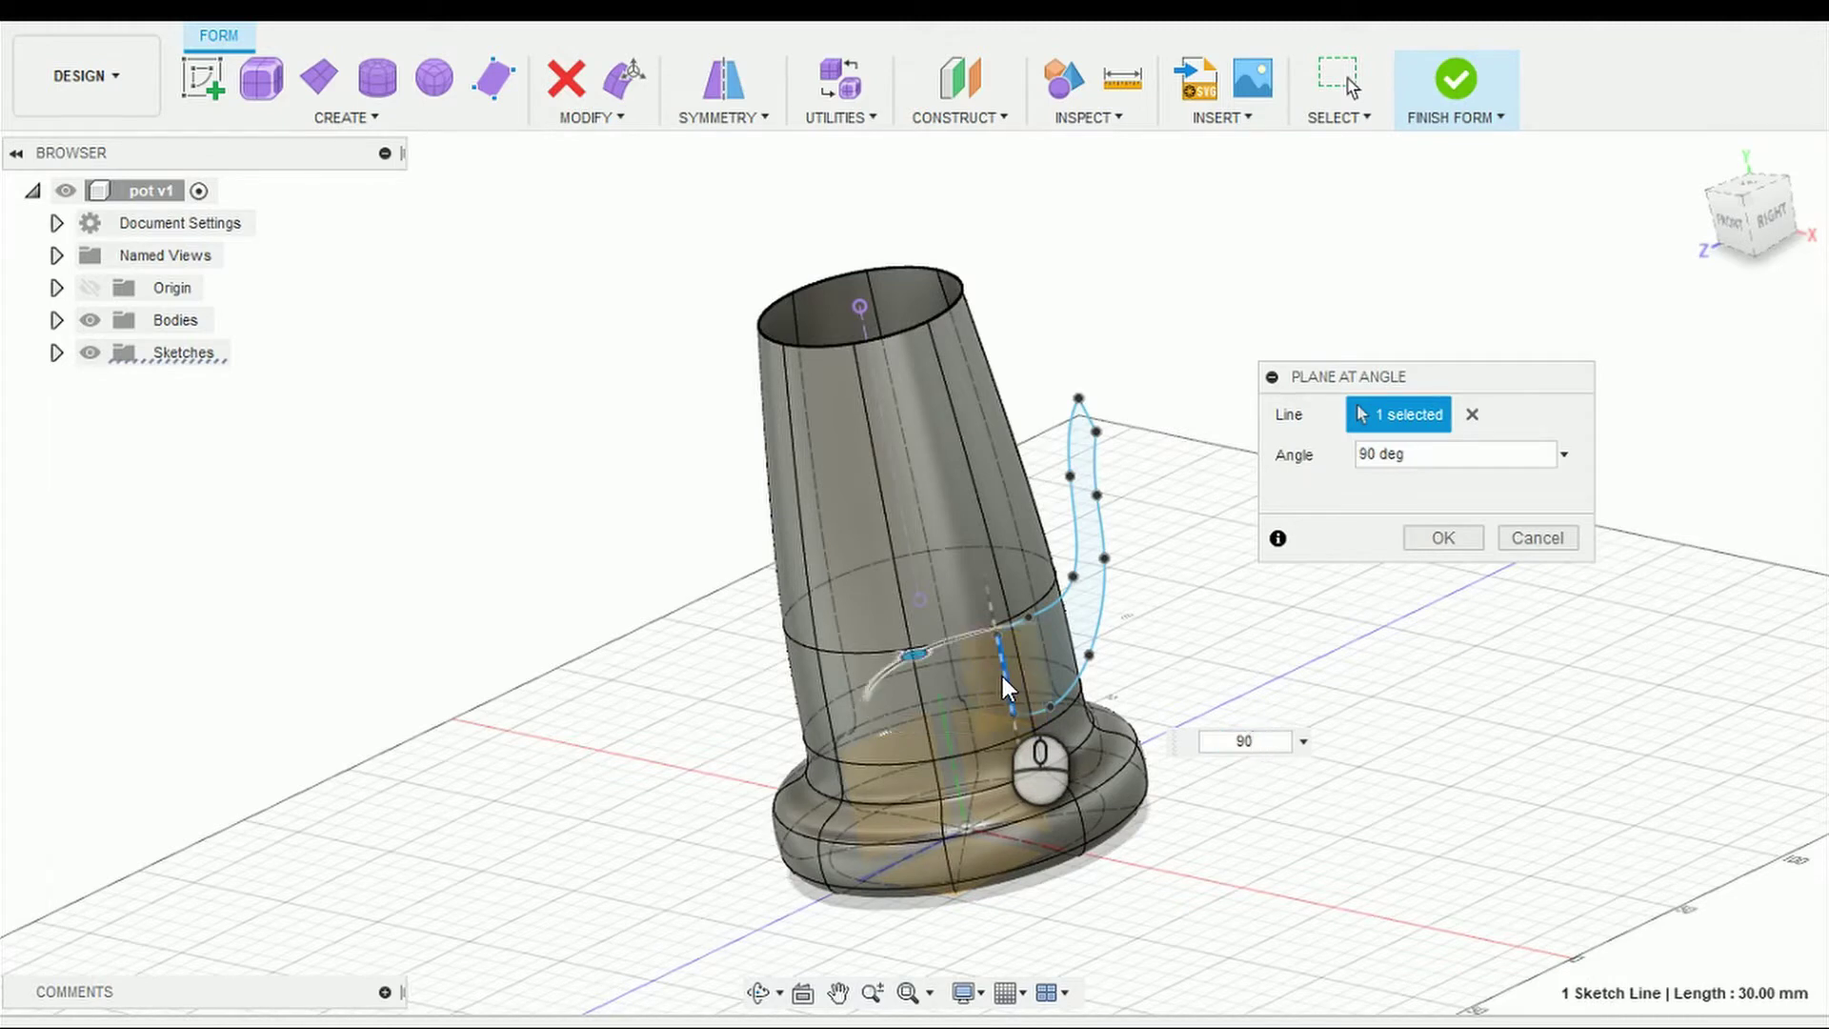
{"action": "key", "text": "Return"}
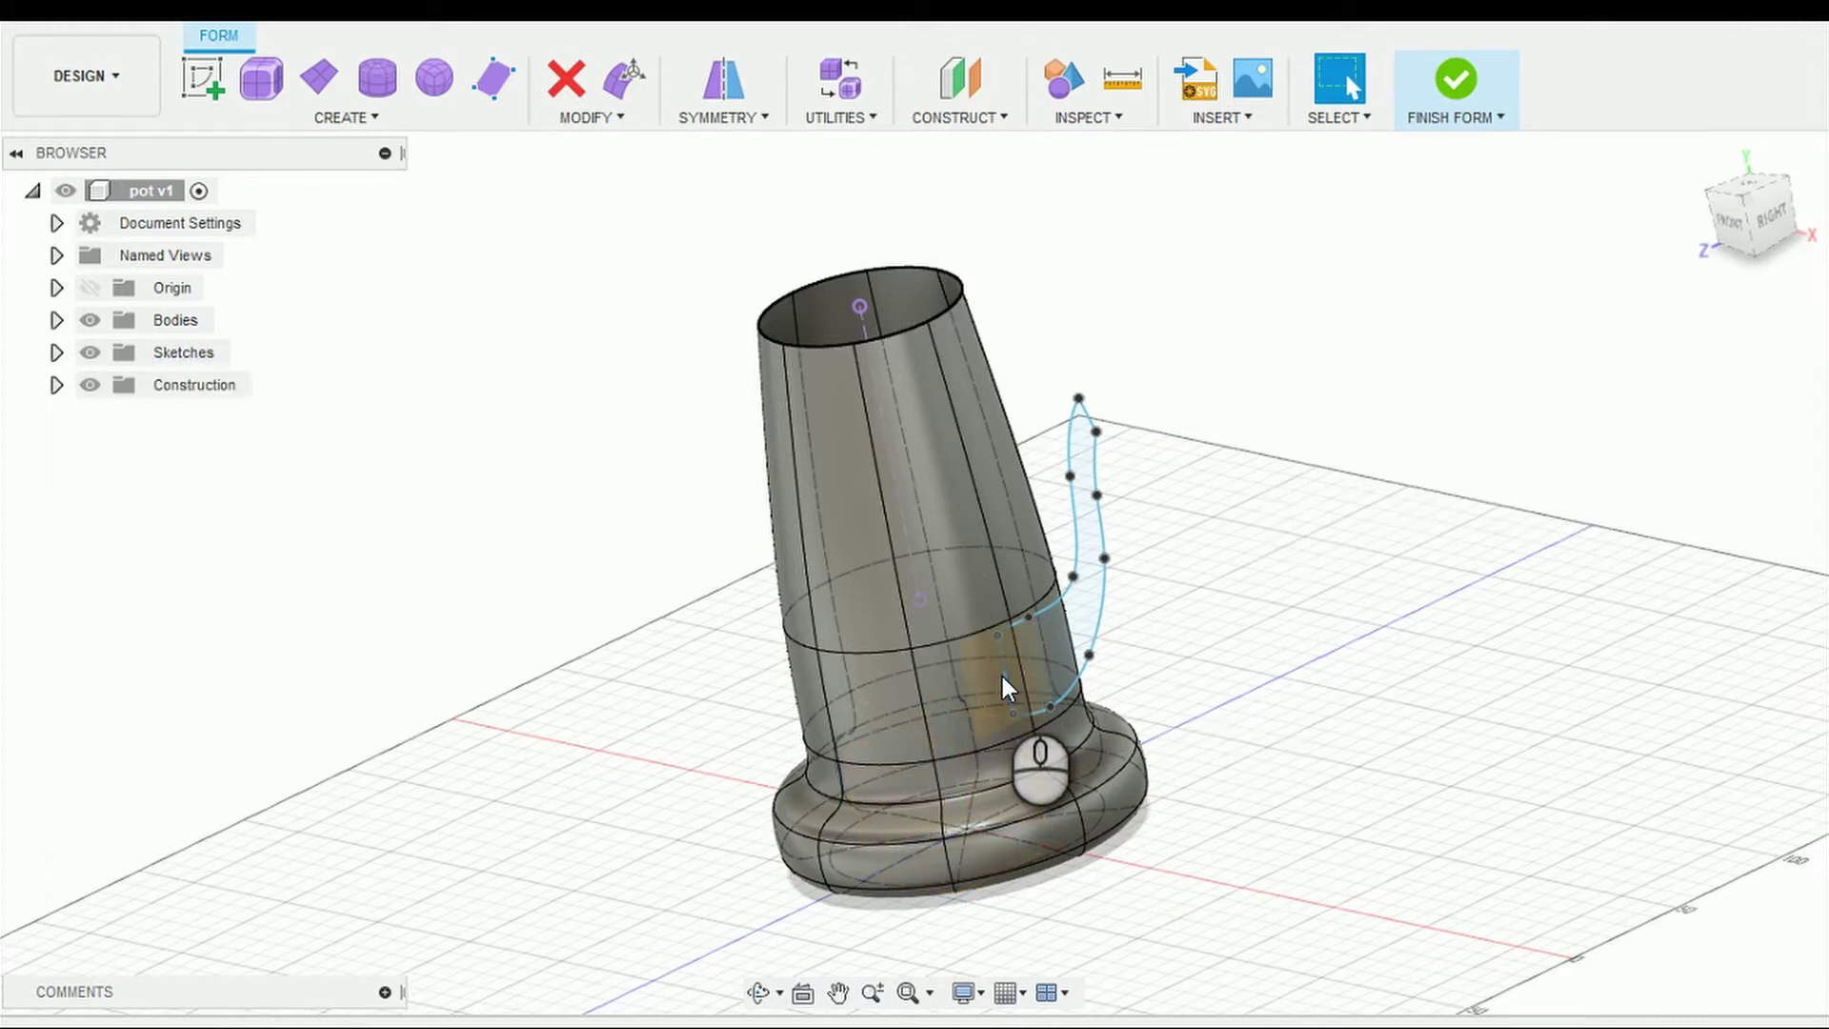
{"action": "left_click", "coordinate": [981, 116]}
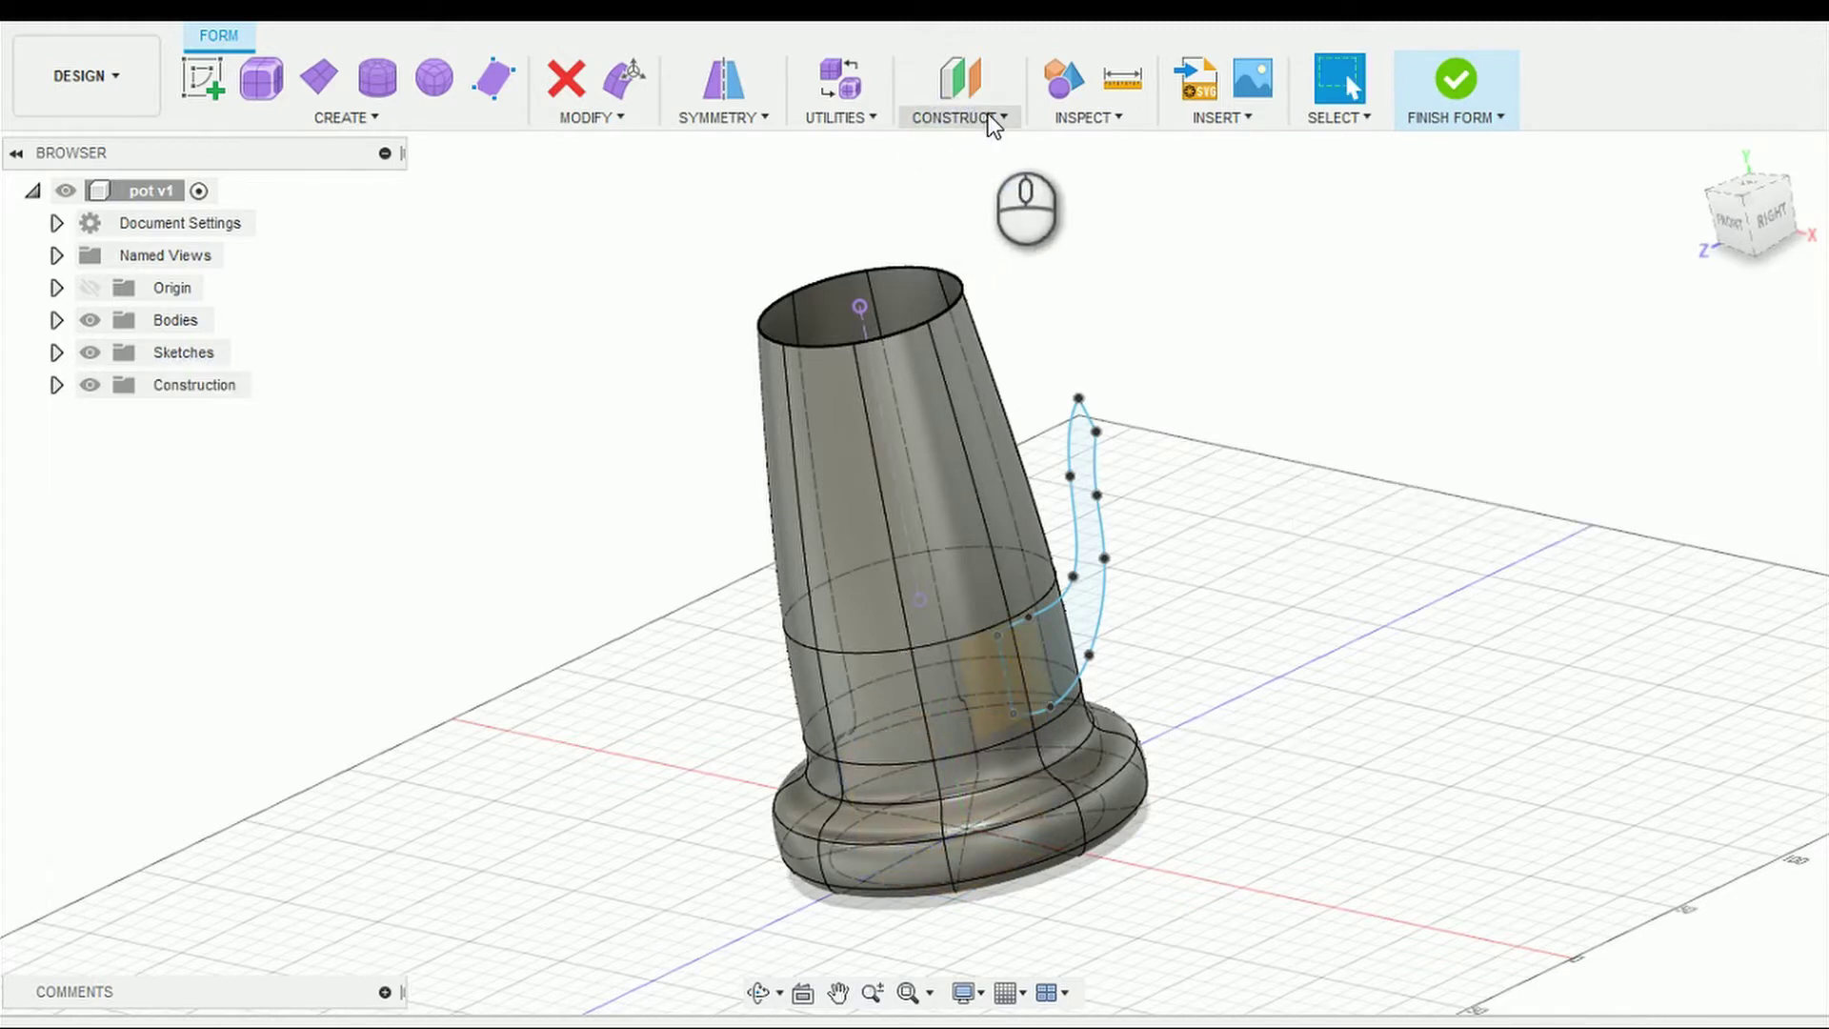
{"action": "left_click", "coordinate": [987, 179]}
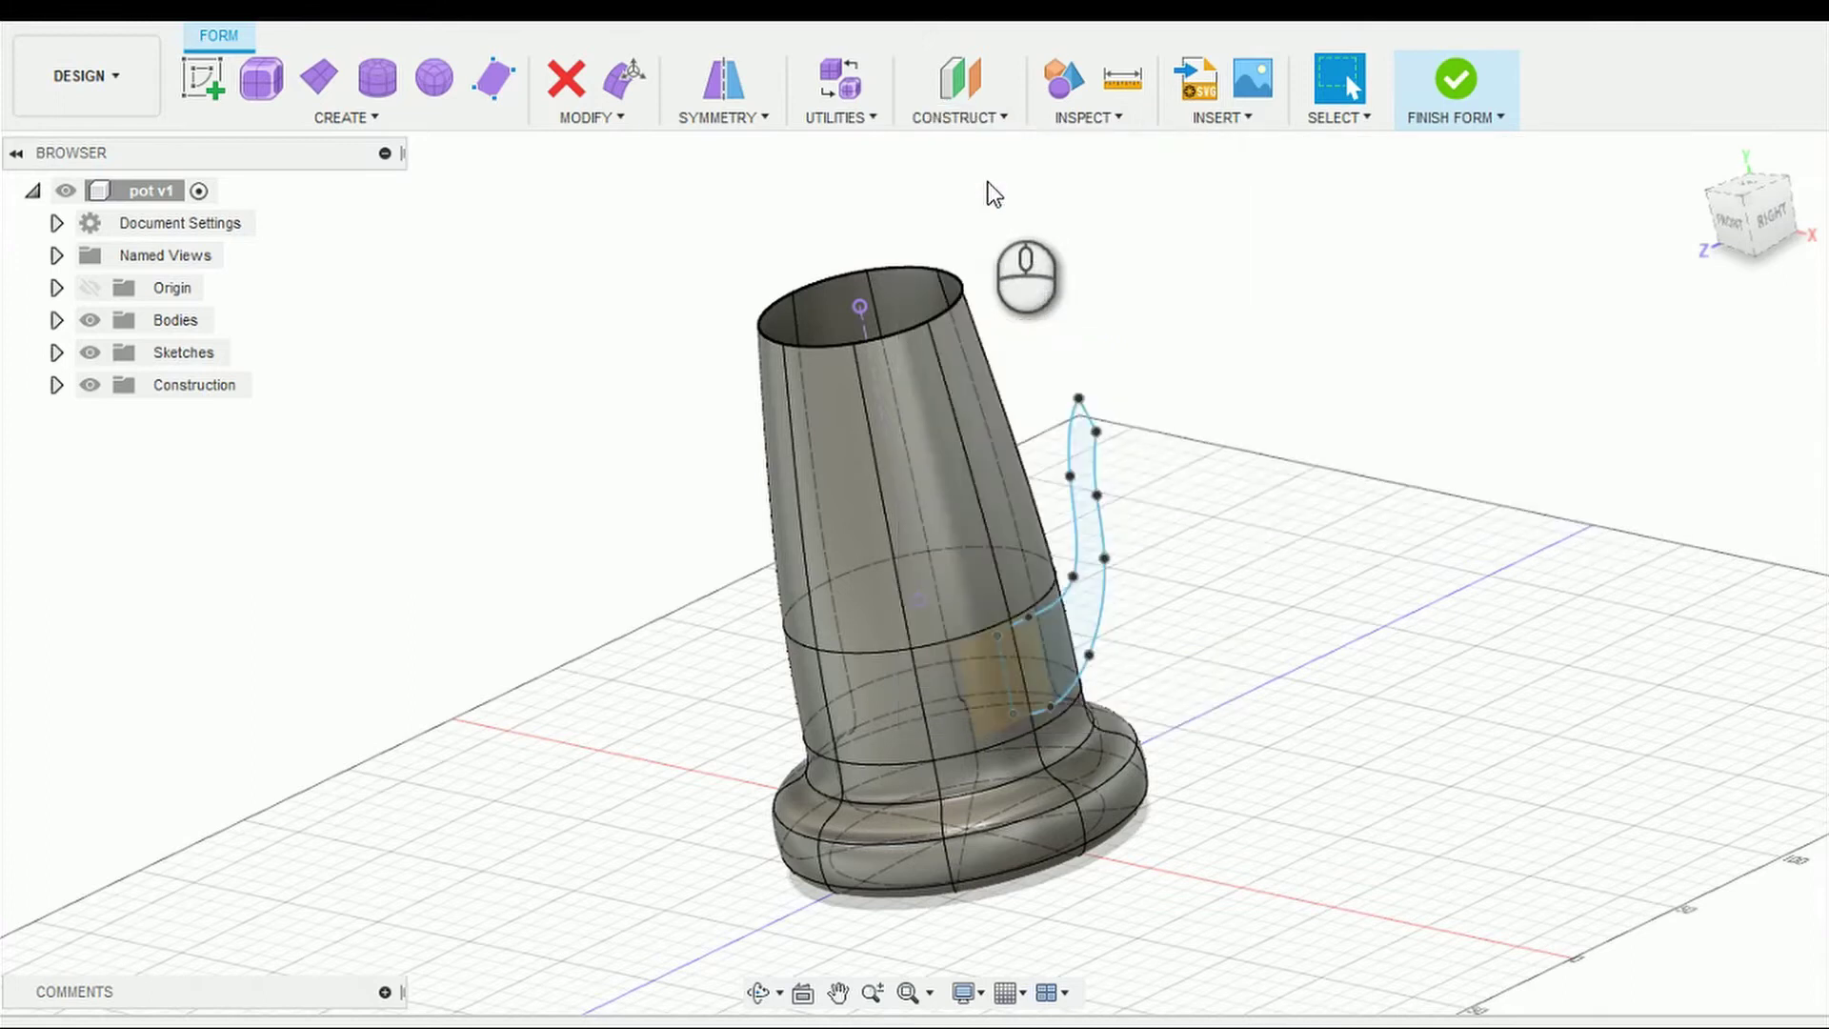
{"action": "left_click", "coordinate": [1088, 419]}
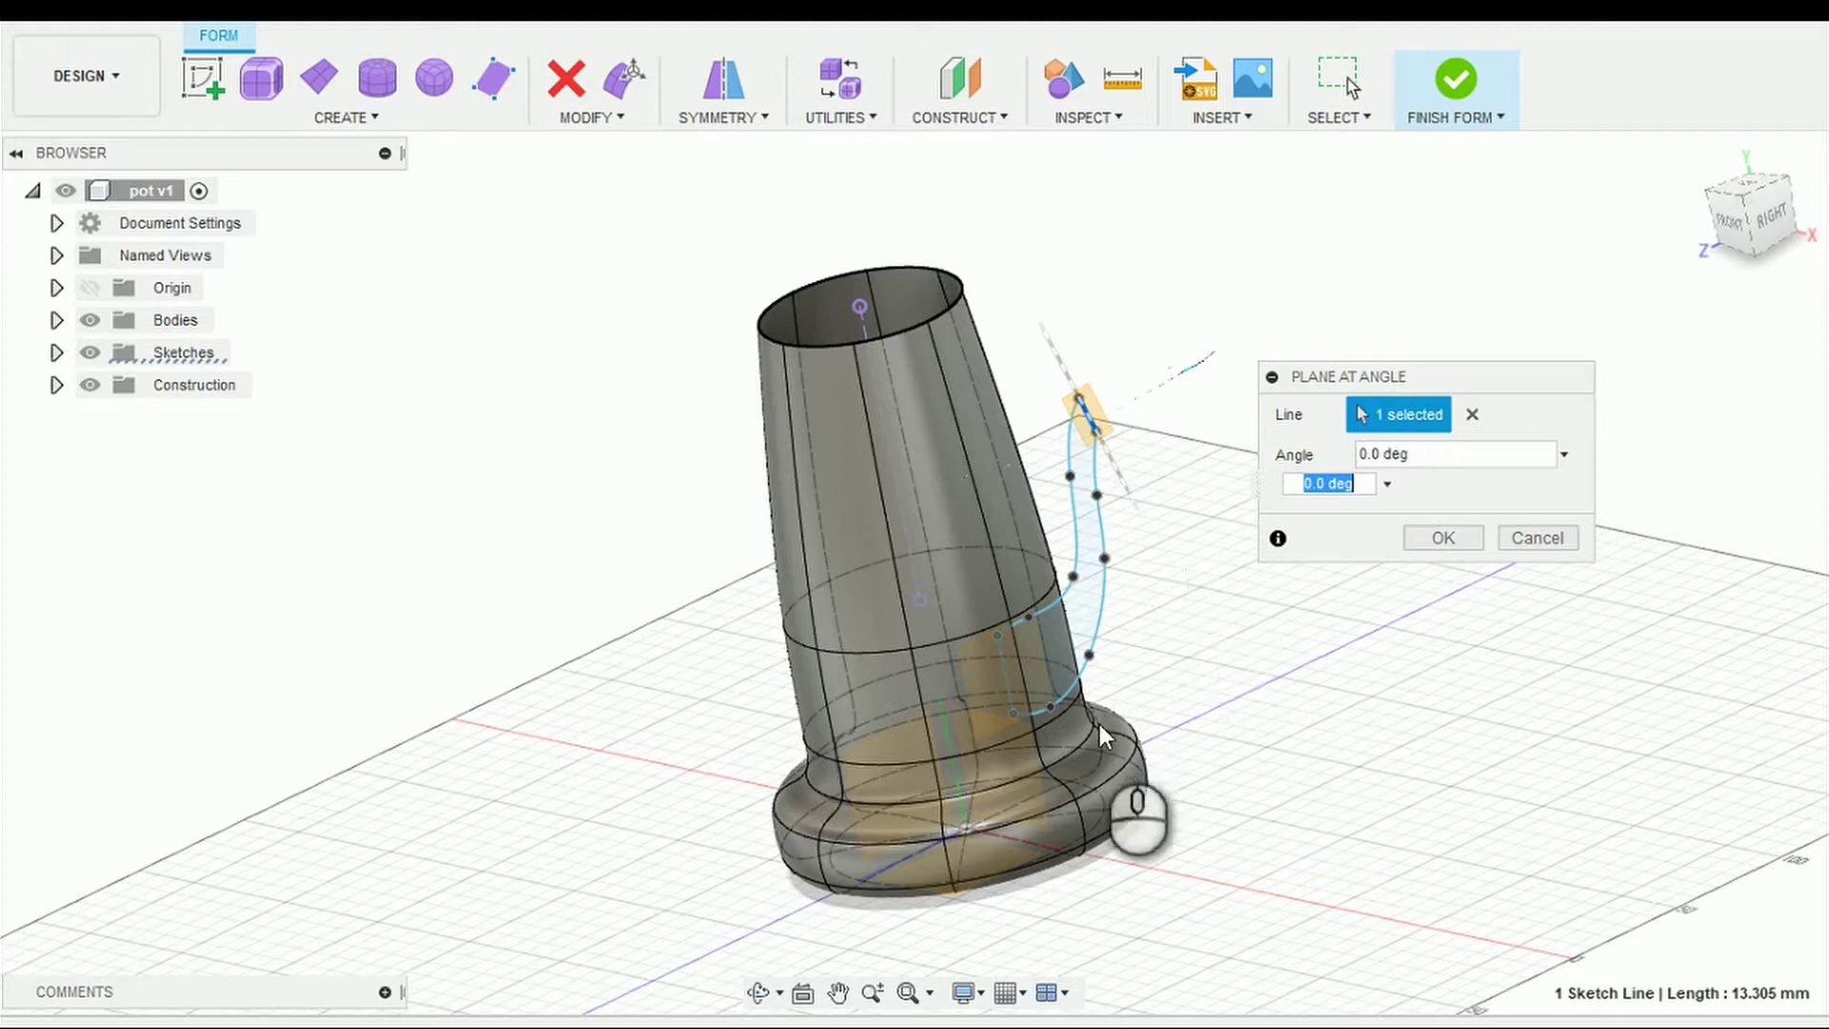
{"action": "left_click", "coordinate": [757, 992]}
{"action": "left_click_drag", "start_coordinate": [935, 633], "coordinate": [1009, 714]}
{"action": "key", "text": "Escape"}
{"action": "key", "text": "Escape"}
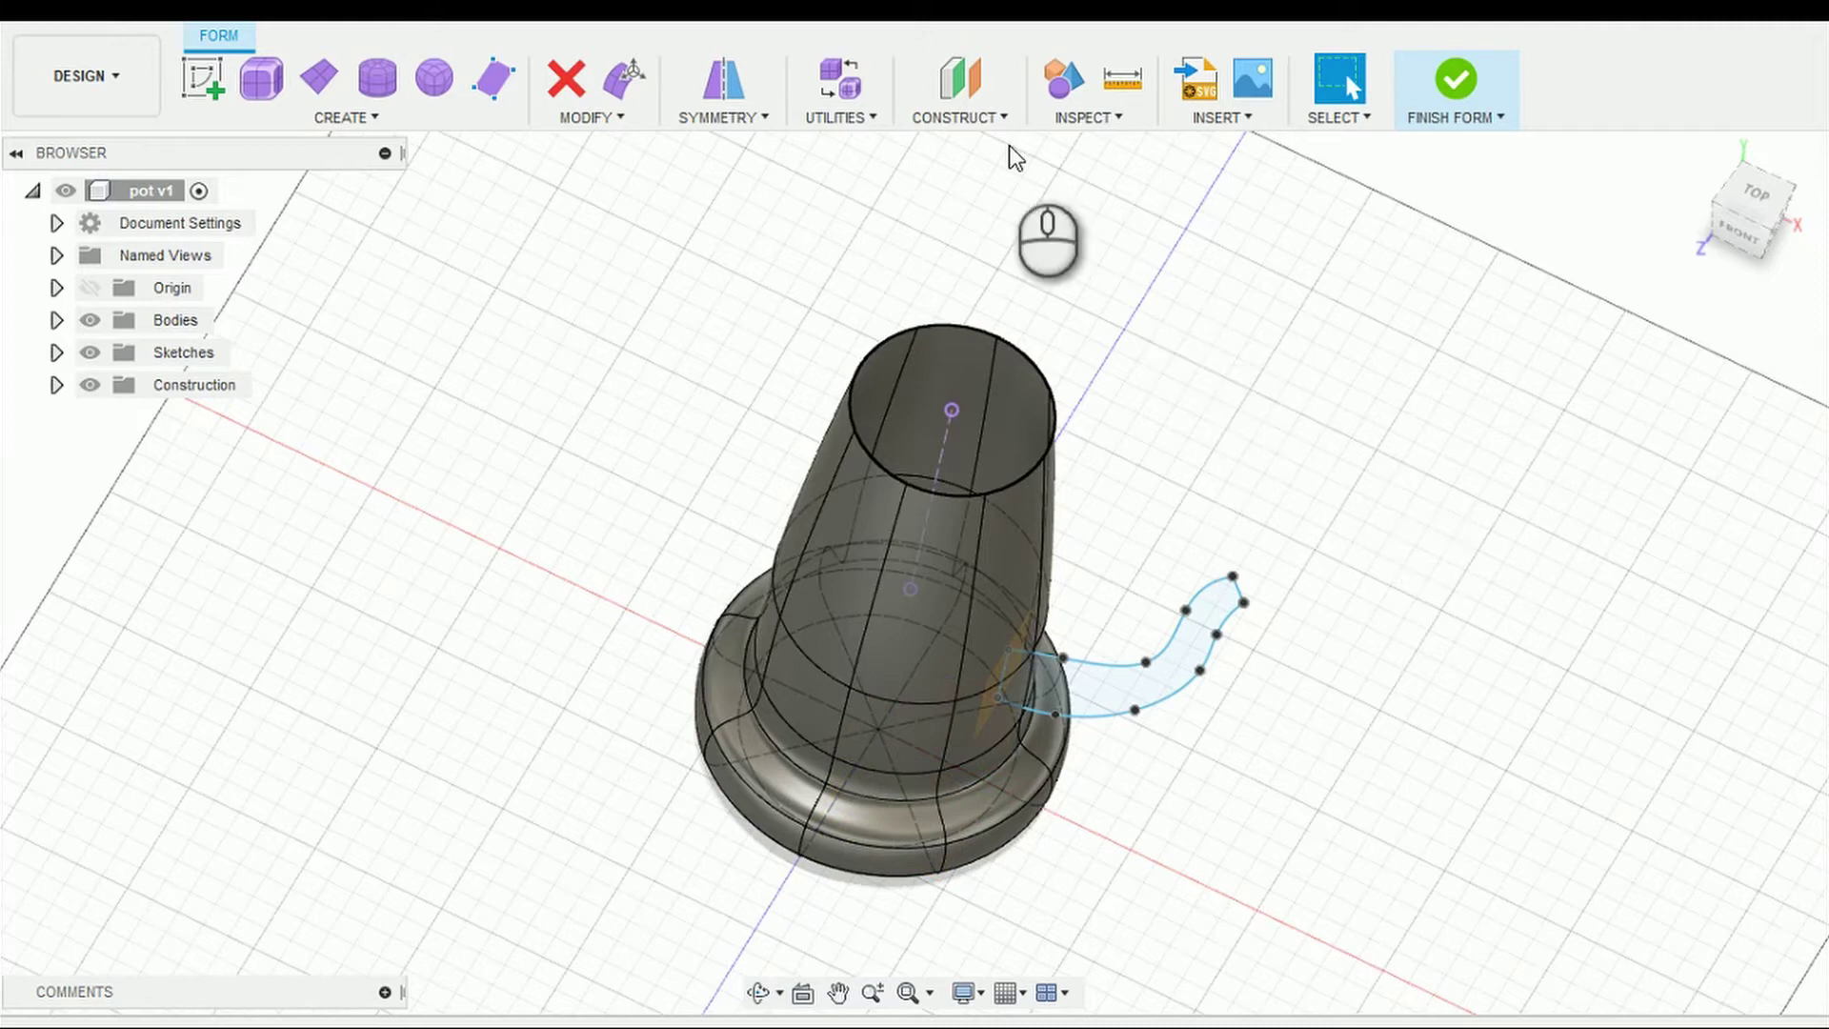
Step: Create a construction plane at an angle of 90 deg through the short slanted line at the profile's outer end
{"action": "left_click", "coordinate": [997, 118]}
{"action": "left_click", "coordinate": [983, 177]}
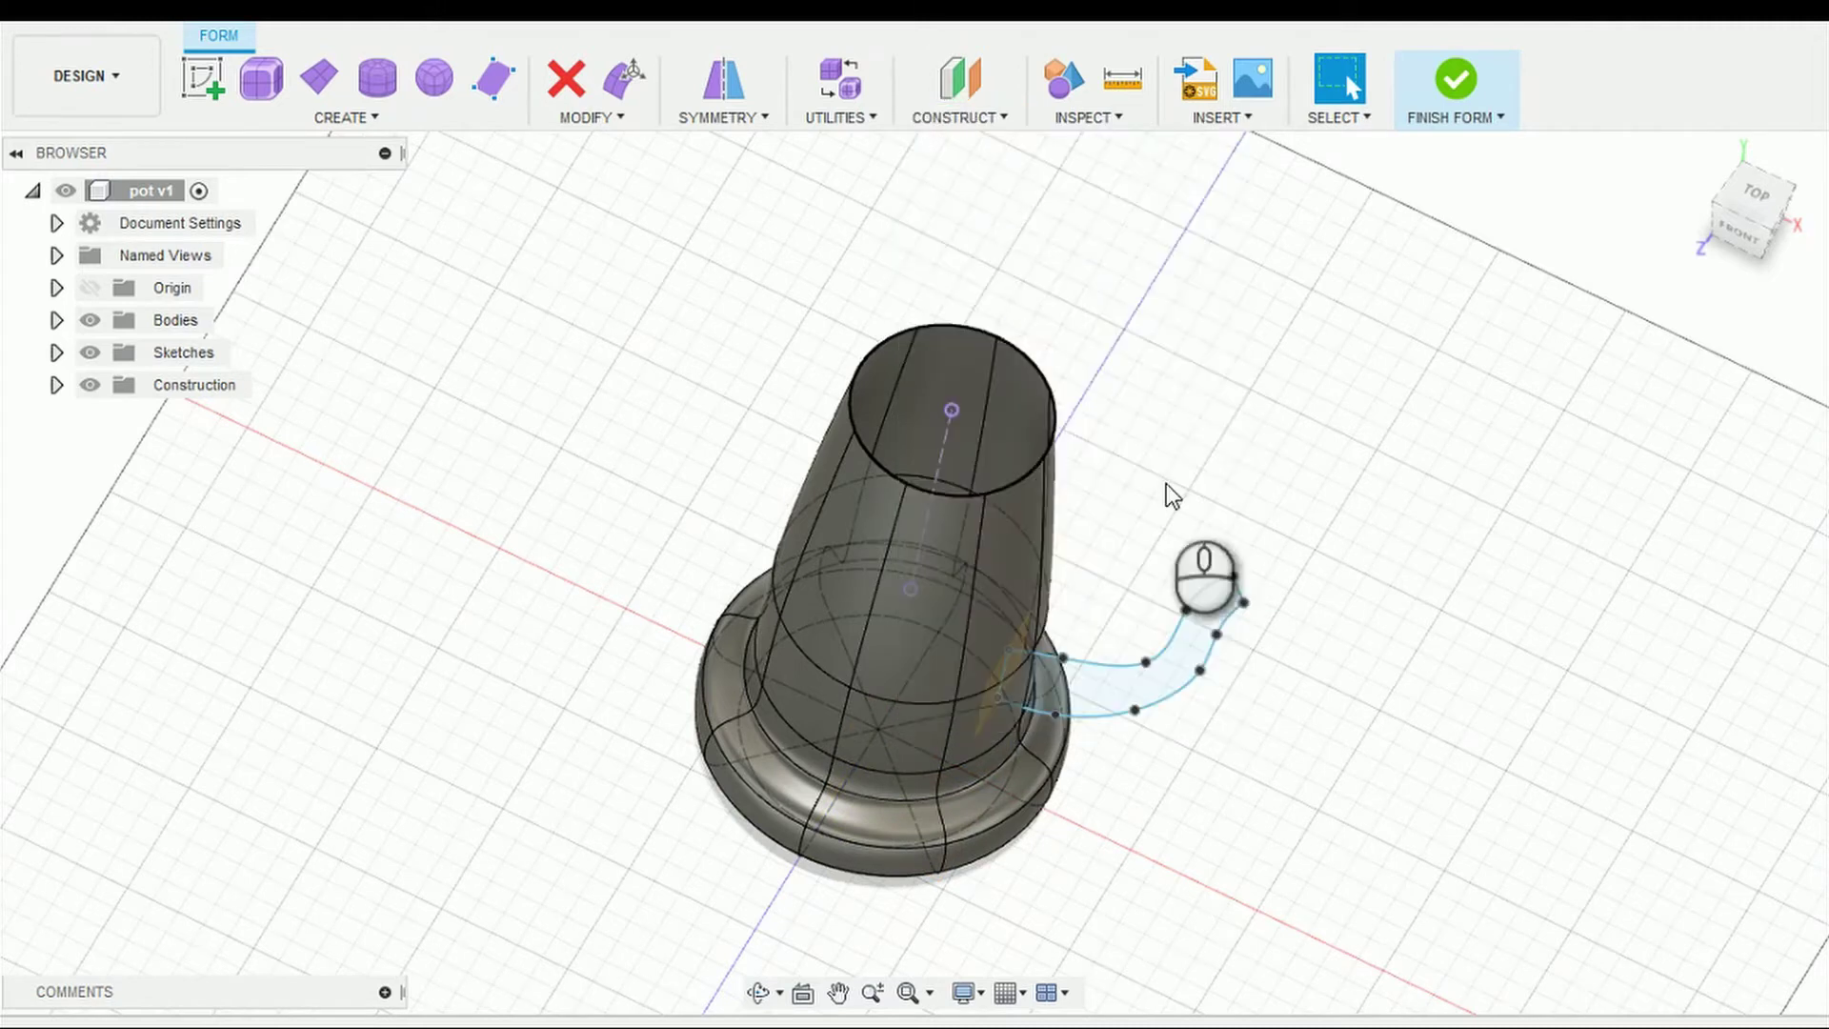
{"action": "left_click", "coordinate": [1238, 592]}
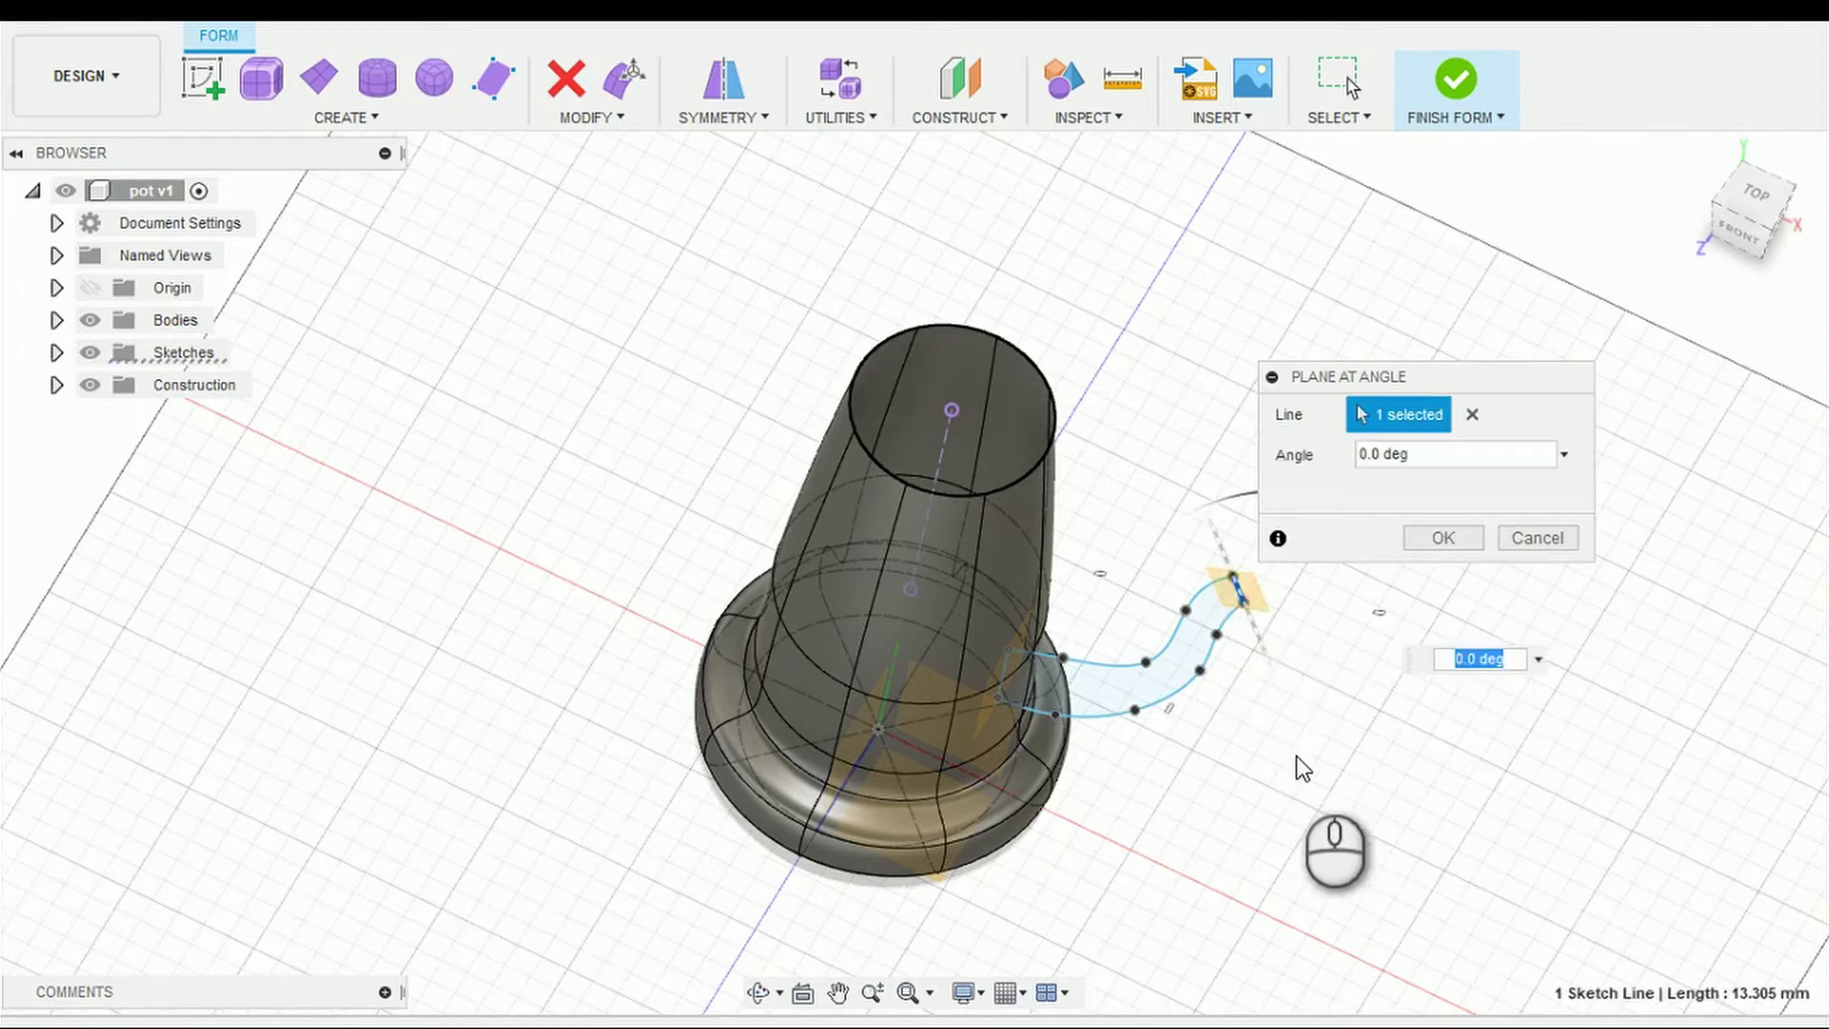
{"action": "type", "text": "90"}
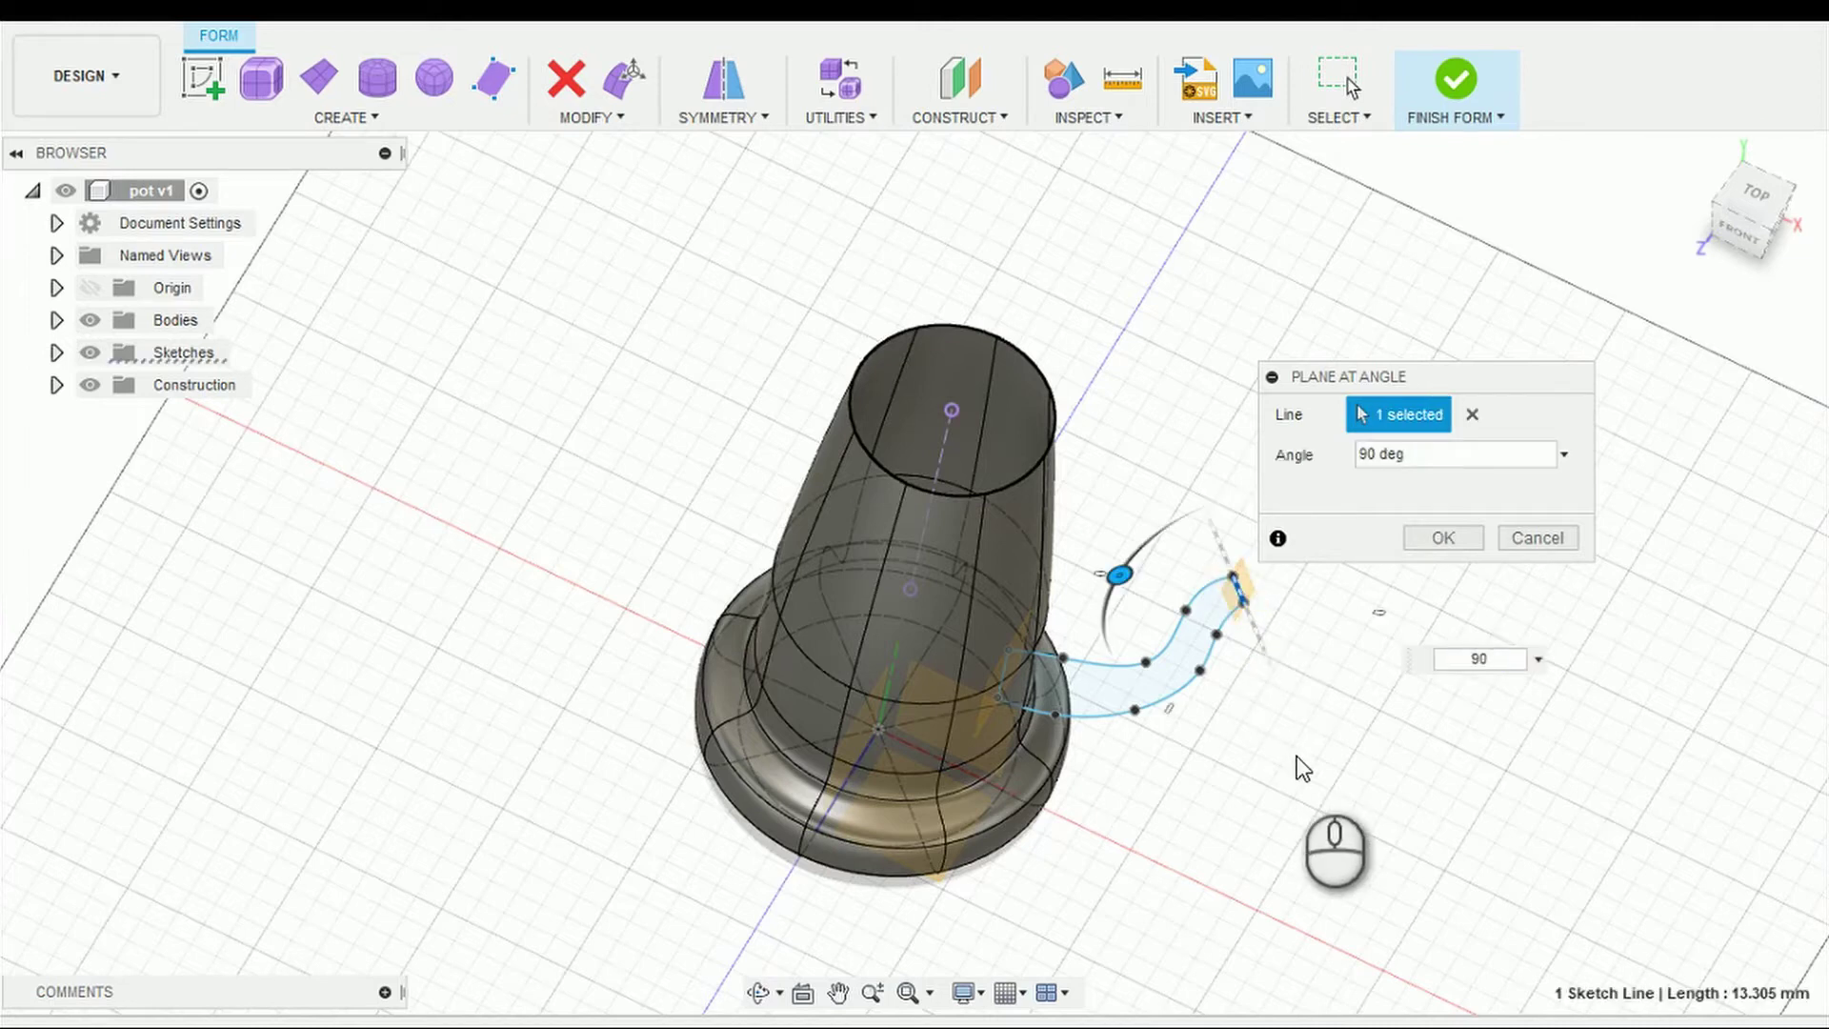
{"action": "key", "text": "Return"}
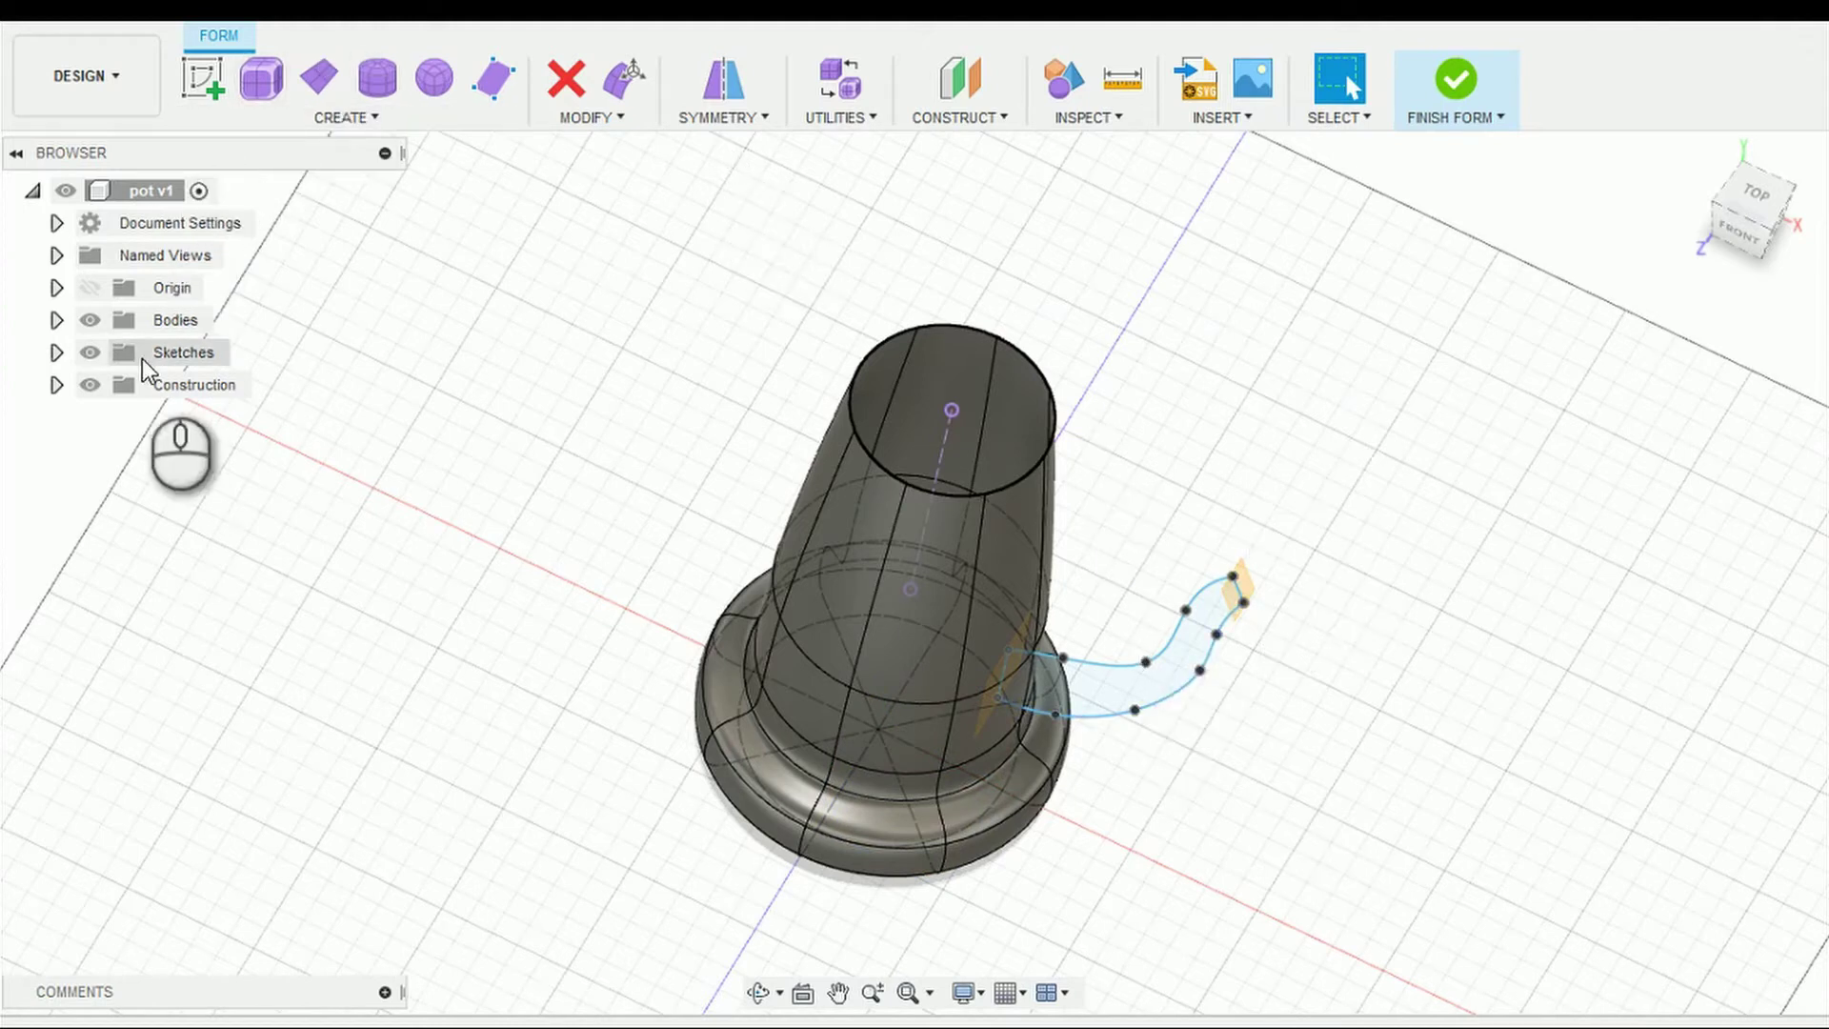
Step: Start a new sketch on the construction plane through the profile's vertical line inside the body wall
{"action": "left_click", "coordinate": [203, 80]}
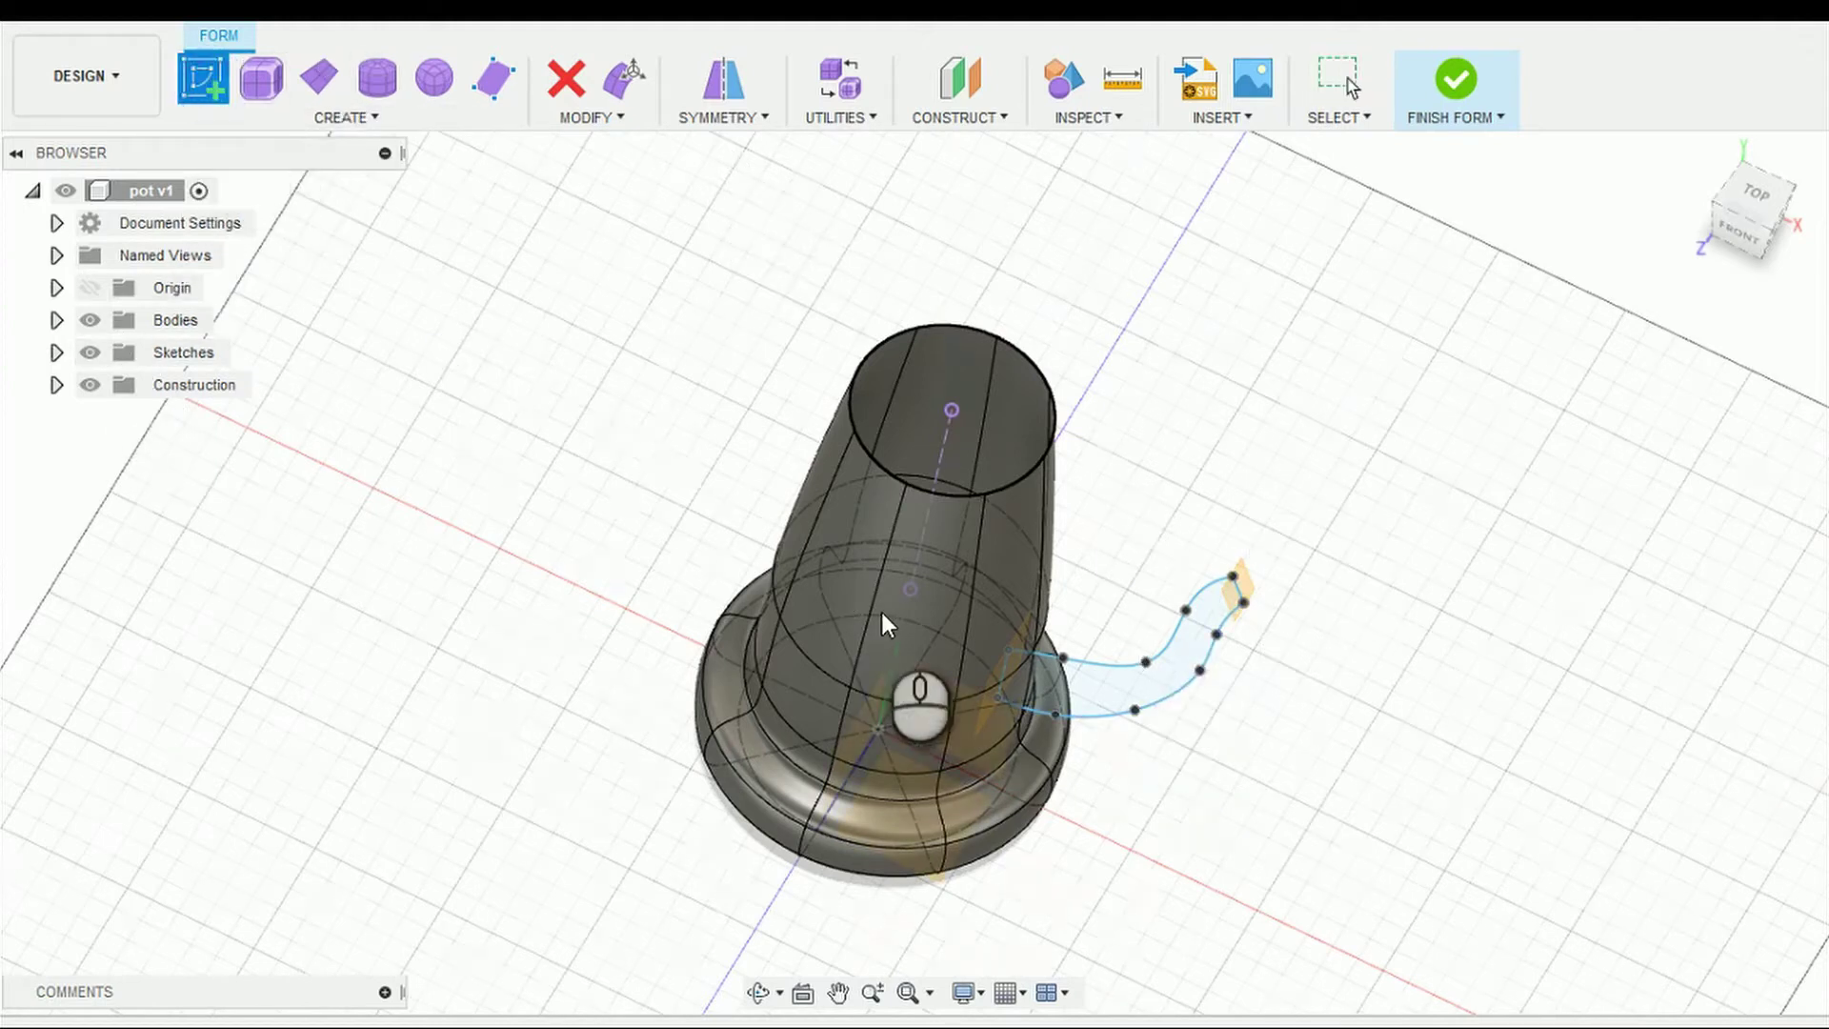
{"action": "left_click", "coordinate": [986, 693]}
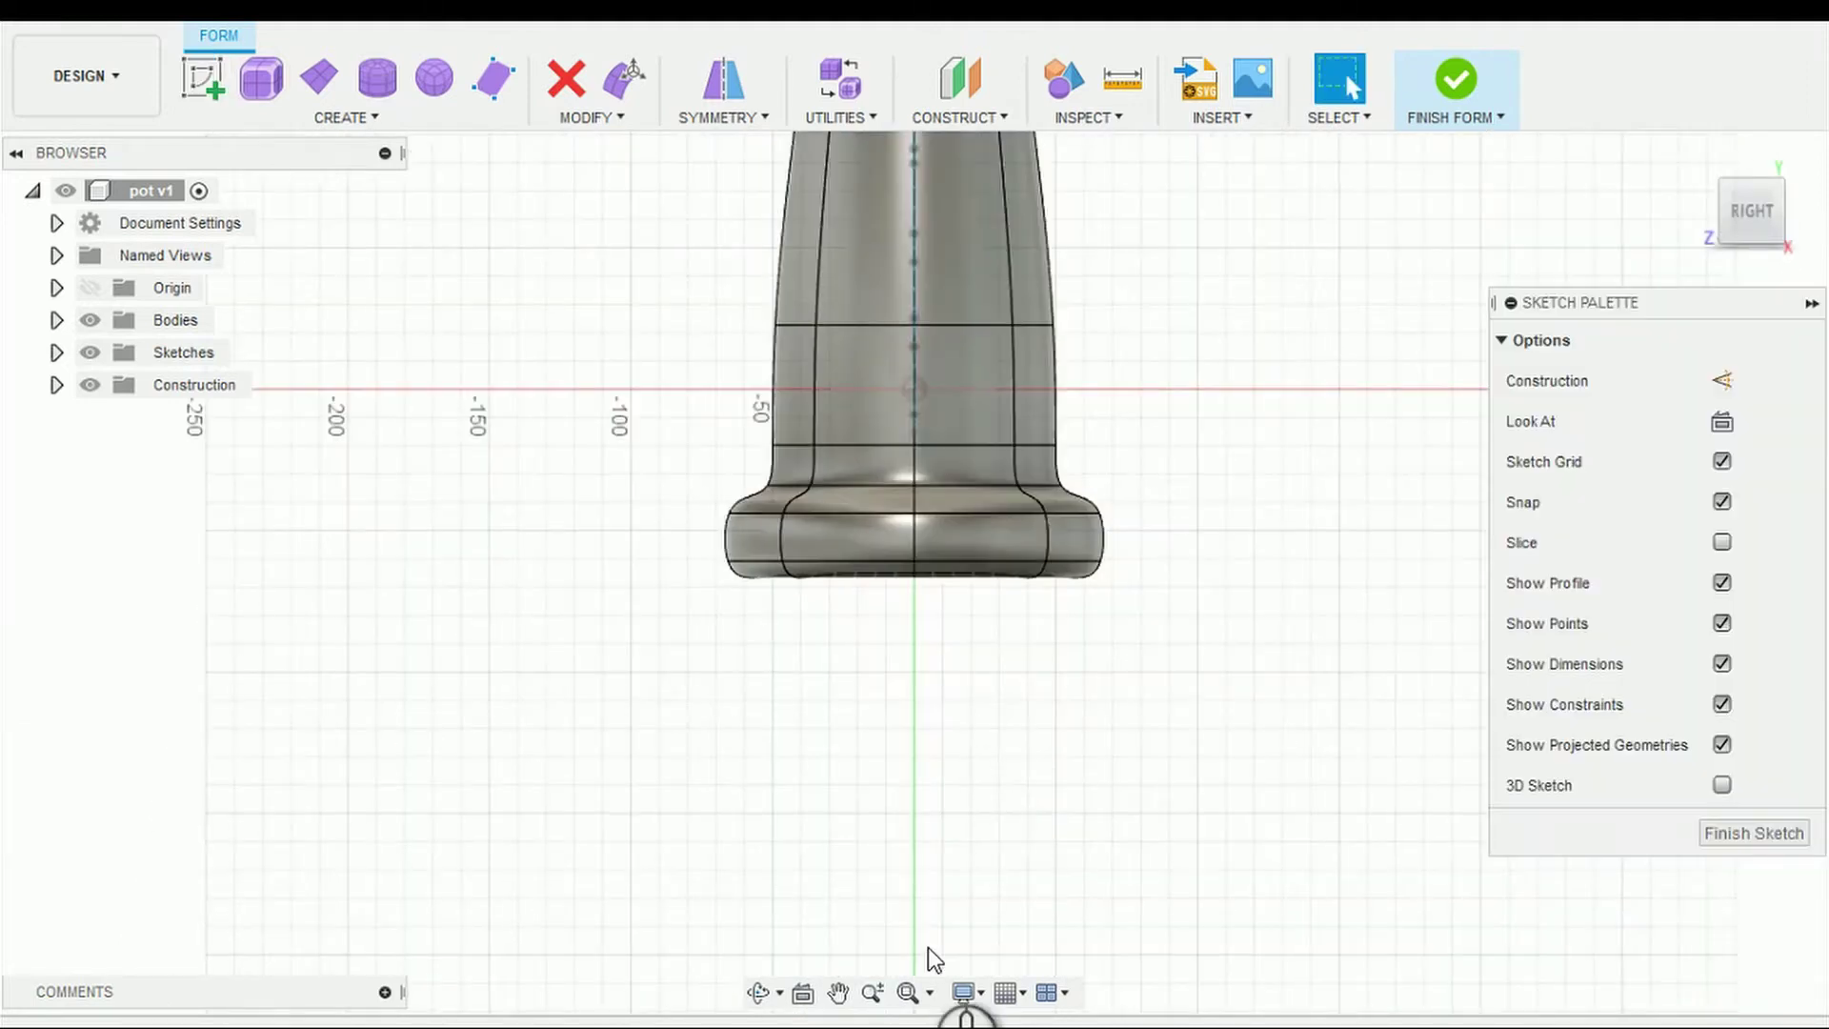
{"action": "left_click", "coordinate": [872, 993]}
{"action": "left_click_drag", "start_coordinate": [1094, 511], "coordinate": [891, 948]}
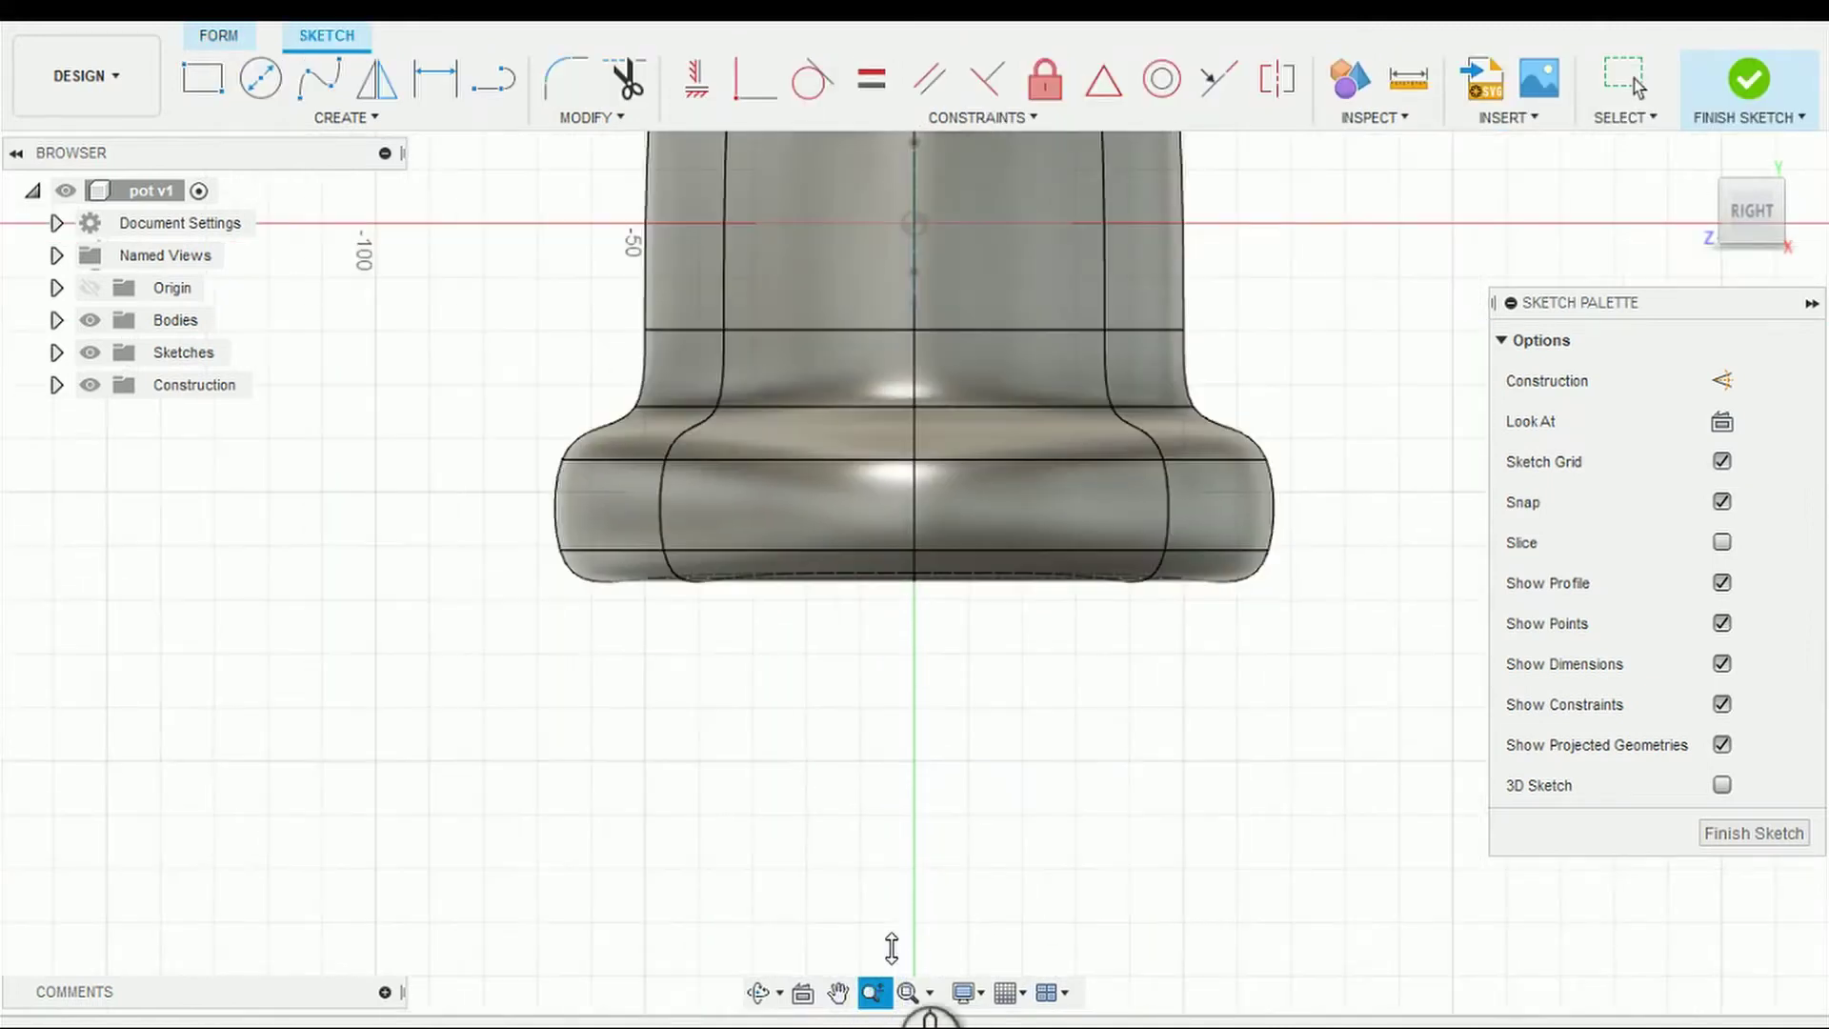
{"action": "left_click", "coordinate": [836, 993]}
{"action": "left_click_drag", "start_coordinate": [870, 591], "coordinate": [956, 924]}
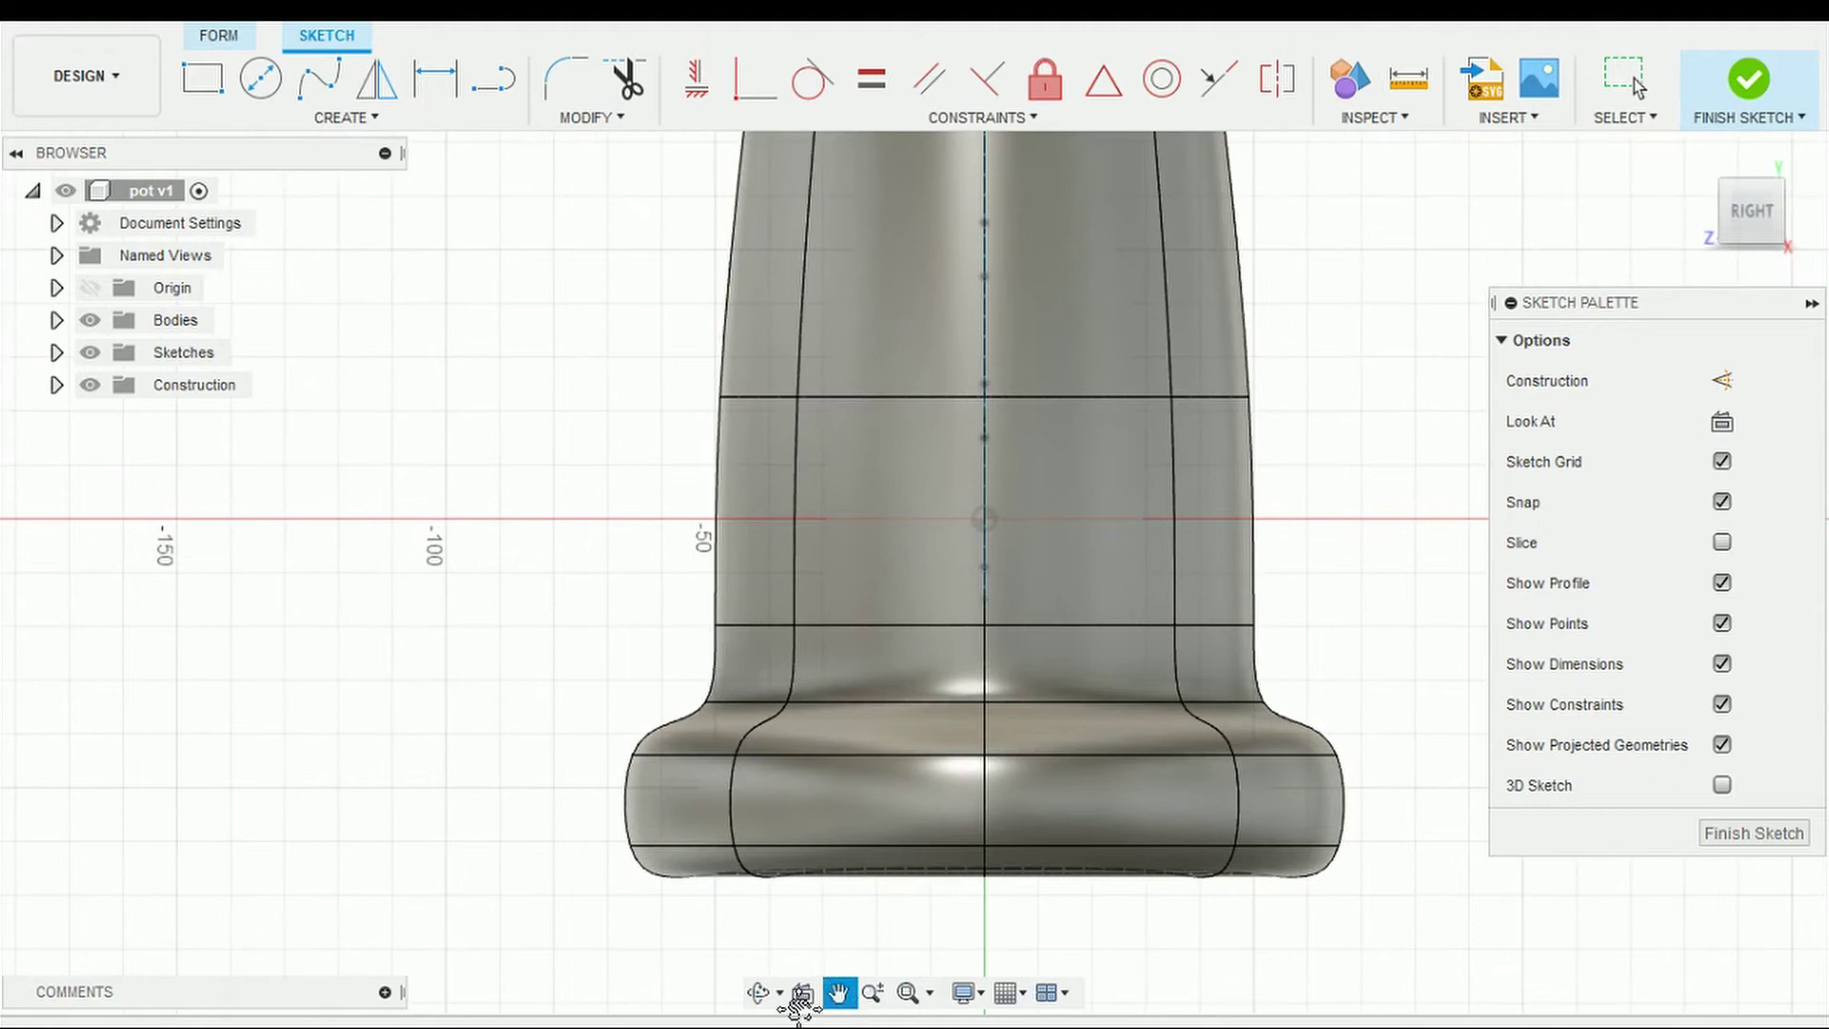
{"action": "left_click_drag", "start_coordinate": [906, 559], "coordinate": [966, 619]}
{"action": "key", "text": "Escape"}
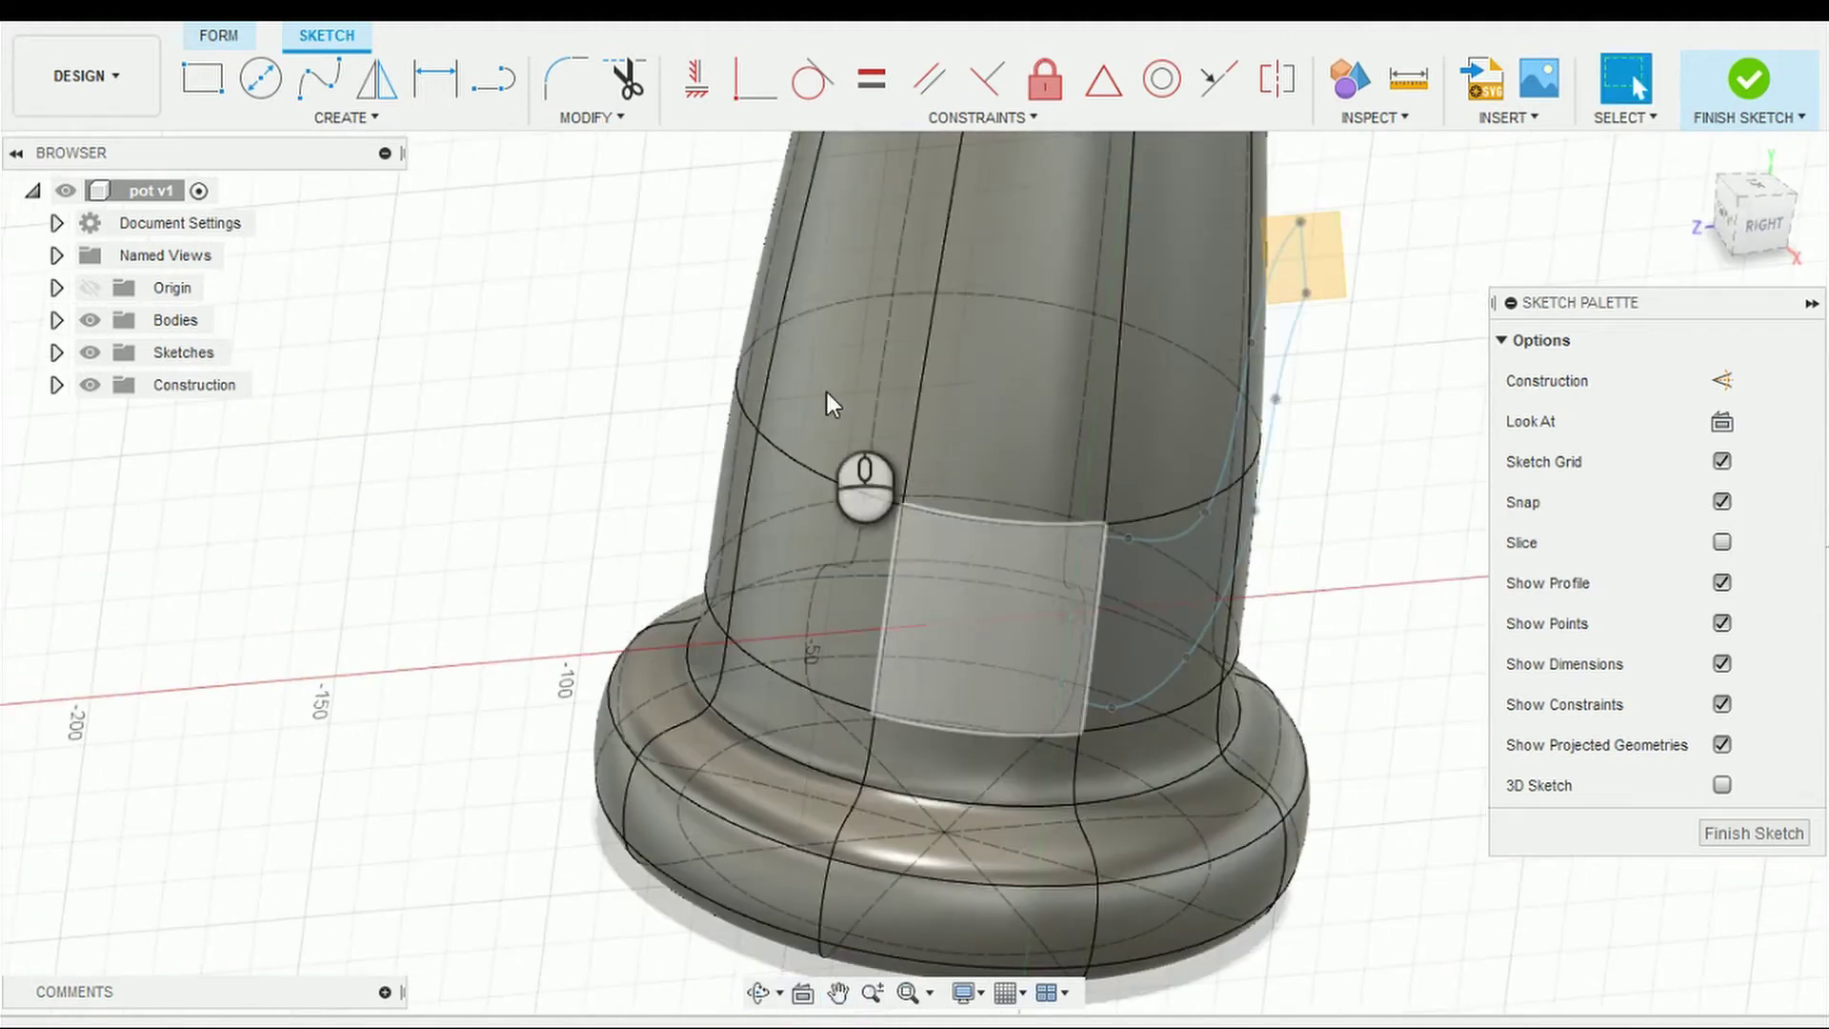
Step: Hide the bodies and draw a 2-point circle from the upper to the lower end of the profile's vertical line
{"action": "left_click", "coordinate": [305, 118]}
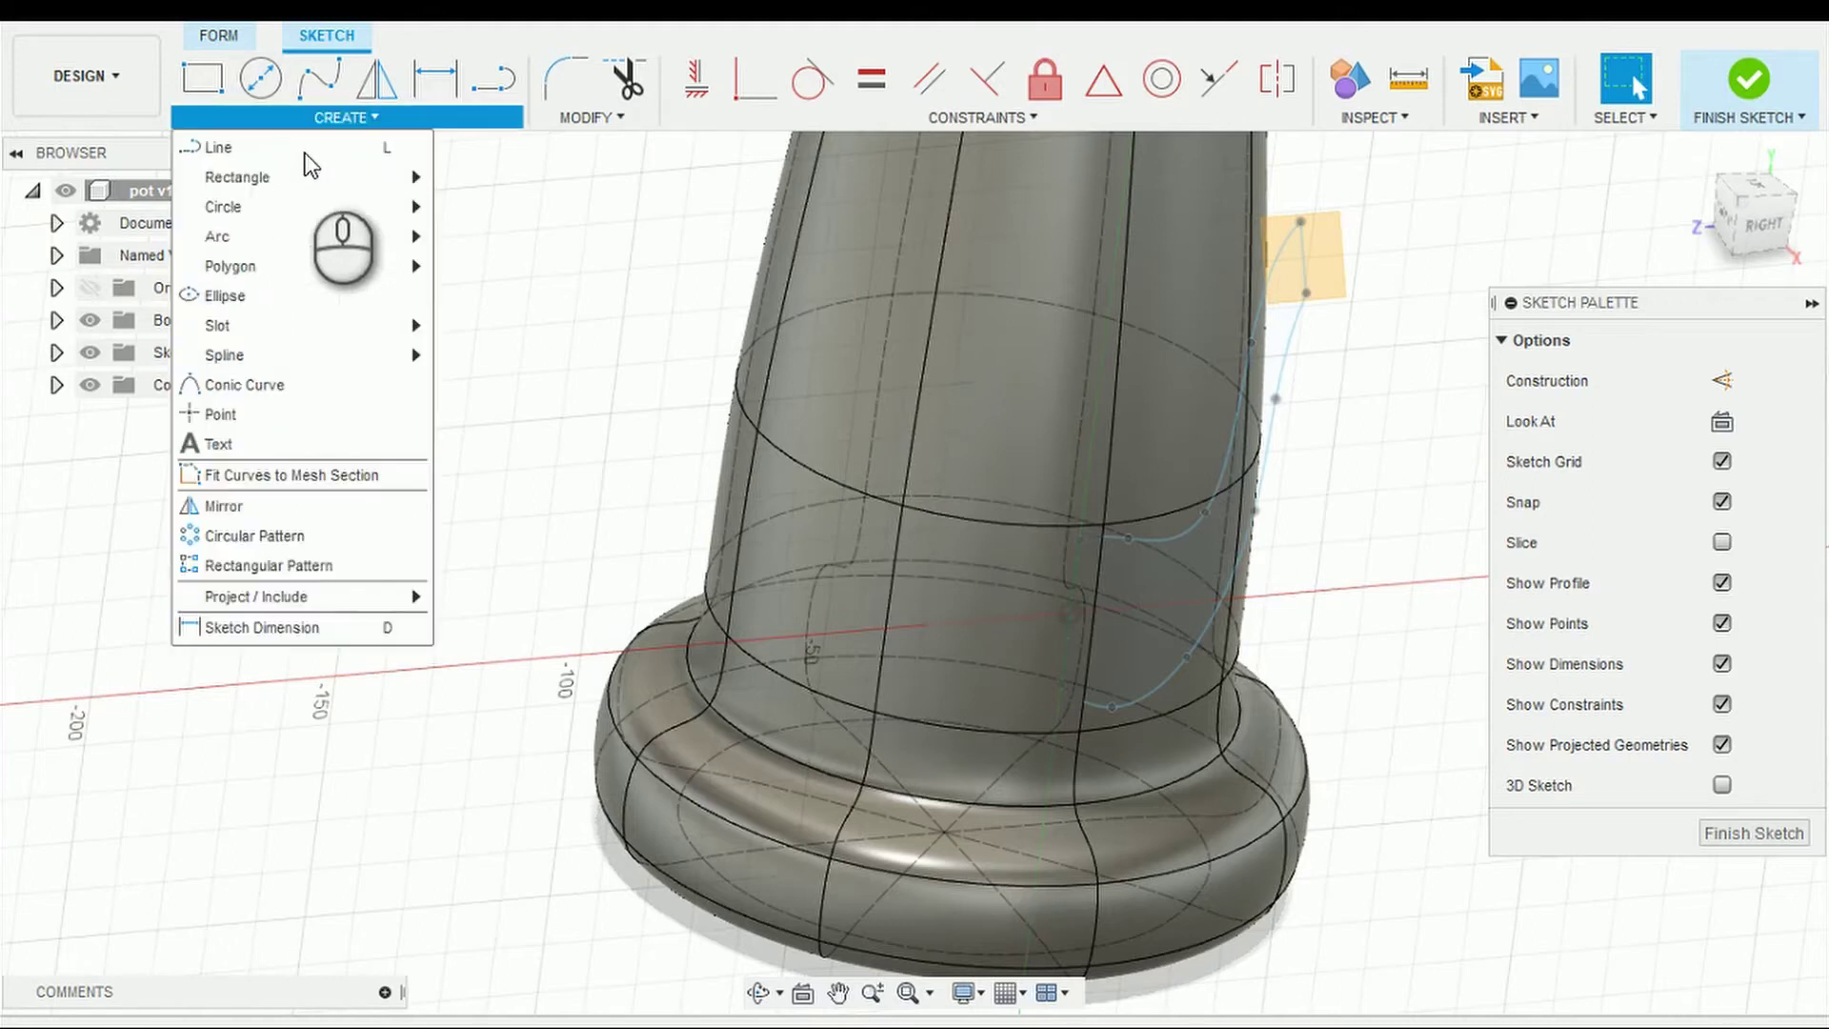
{"action": "mouse_move", "coordinate": [415, 214]}
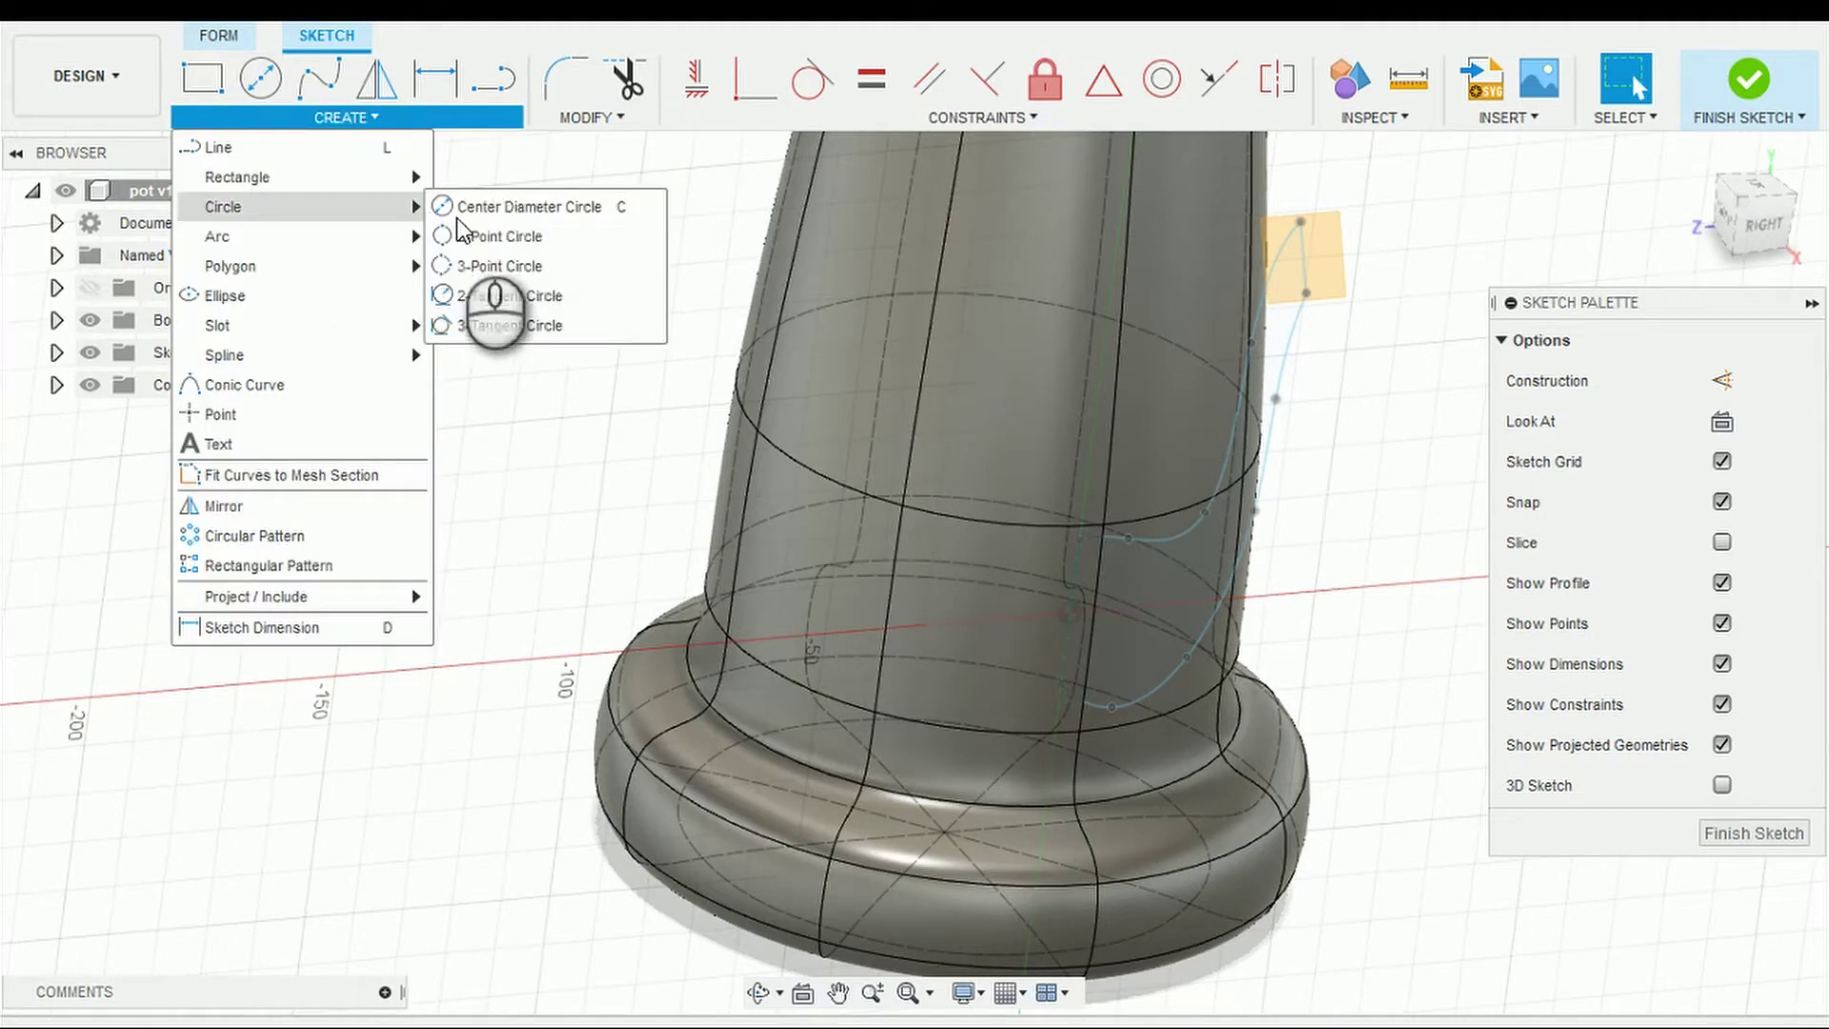
{"action": "left_click", "coordinate": [484, 238]}
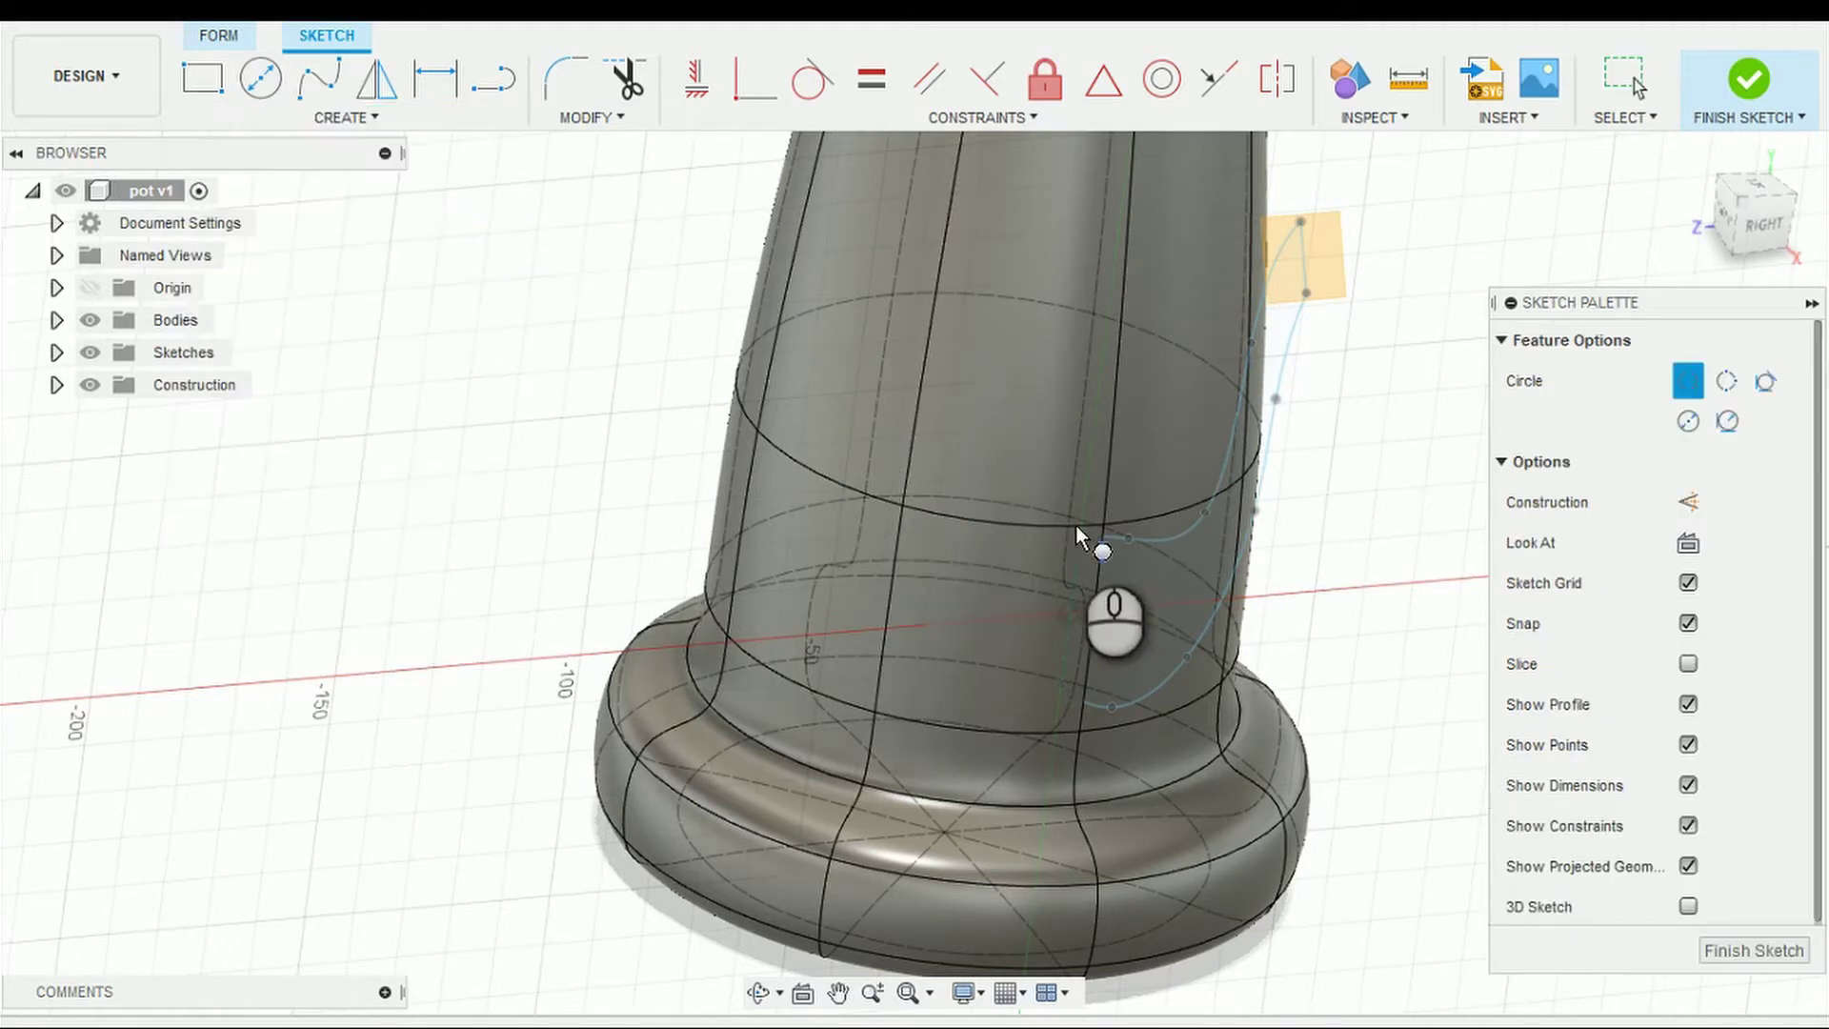
{"action": "left_click", "coordinate": [90, 320]}
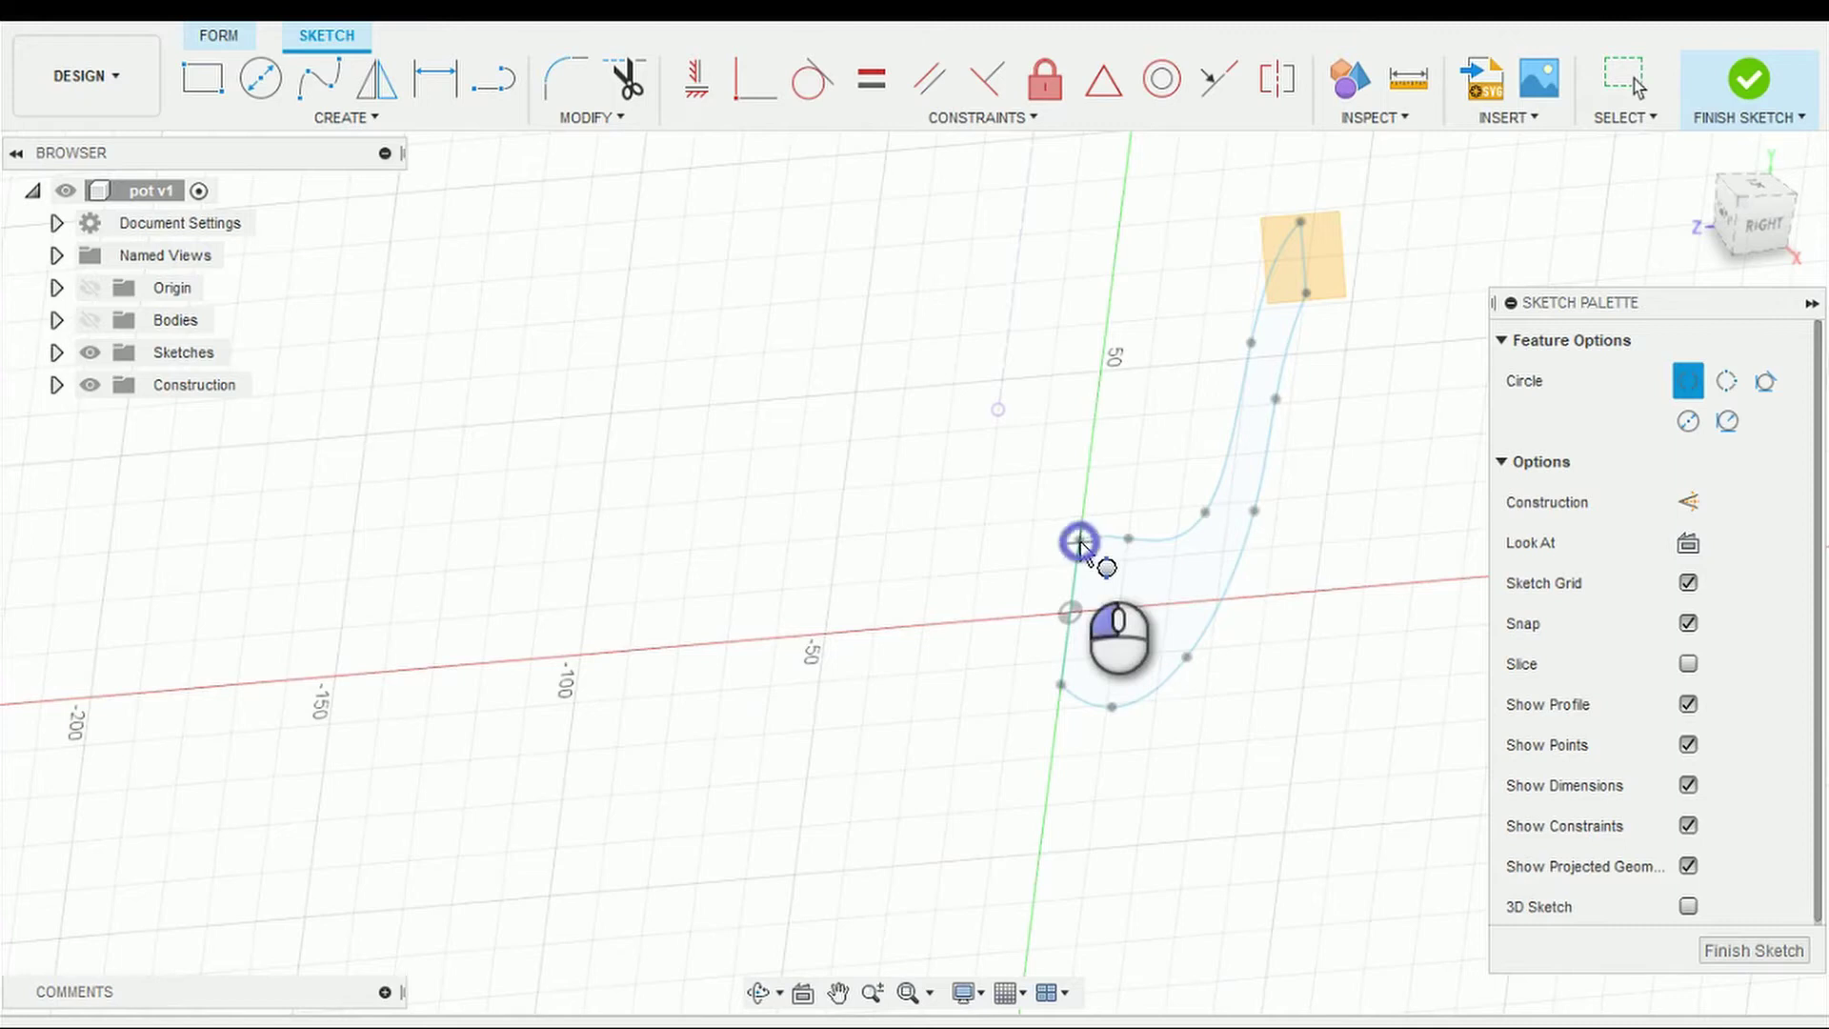
{"action": "left_click", "coordinate": [1079, 543]}
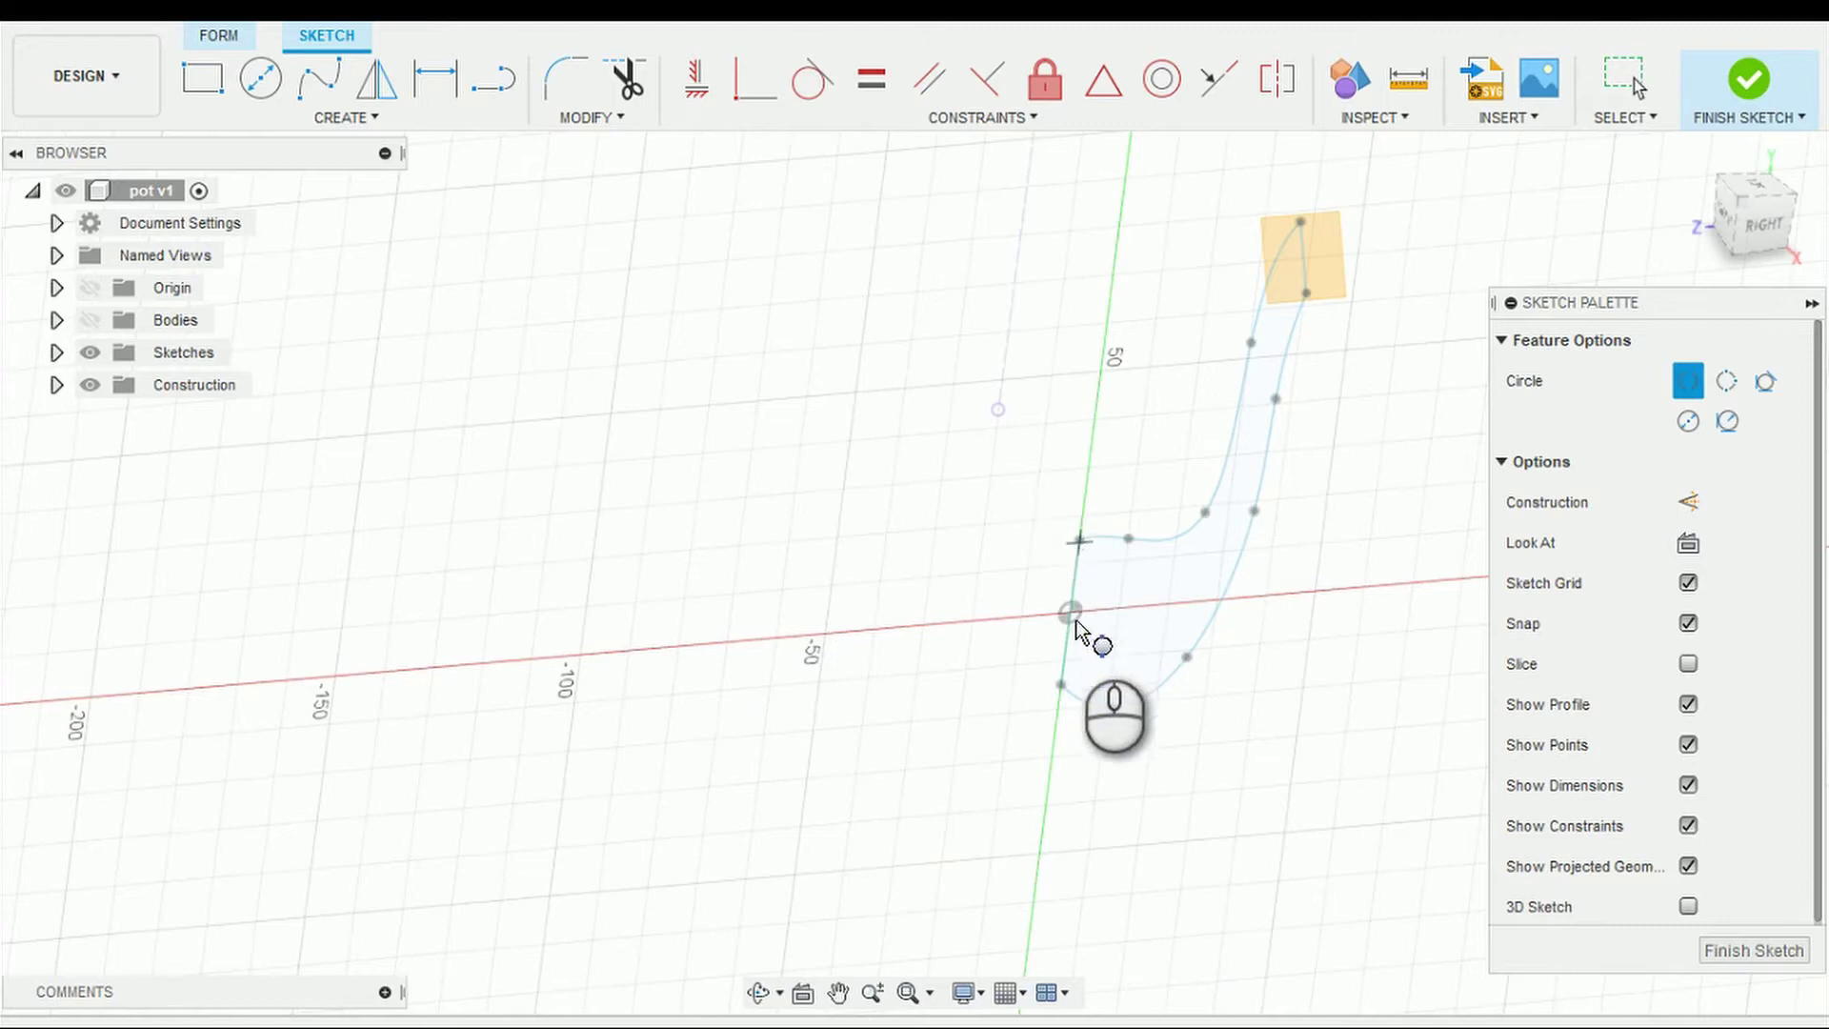
{"action": "left_click", "coordinate": [1063, 690]}
{"action": "key", "text": "Escape"}
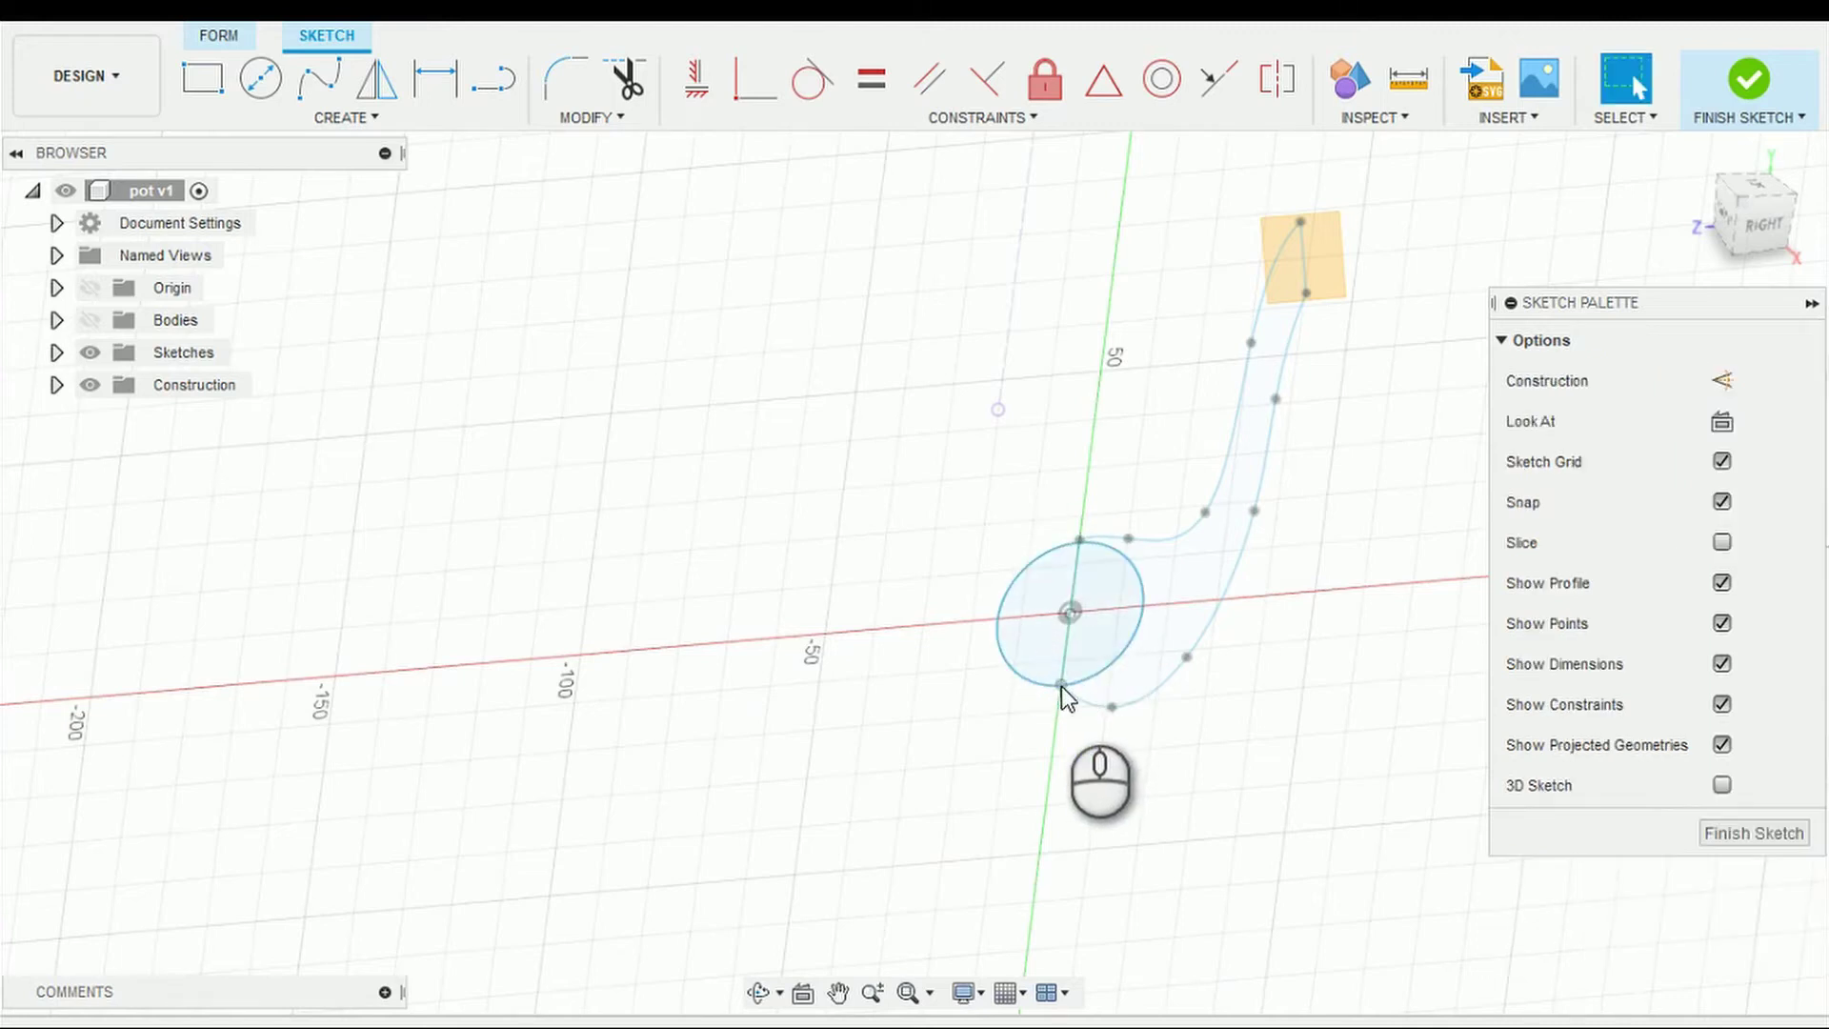
Step: Constrain the circle coincident with both end points of the vertical line and finish the sketch
{"action": "left_click", "coordinate": [737, 91]}
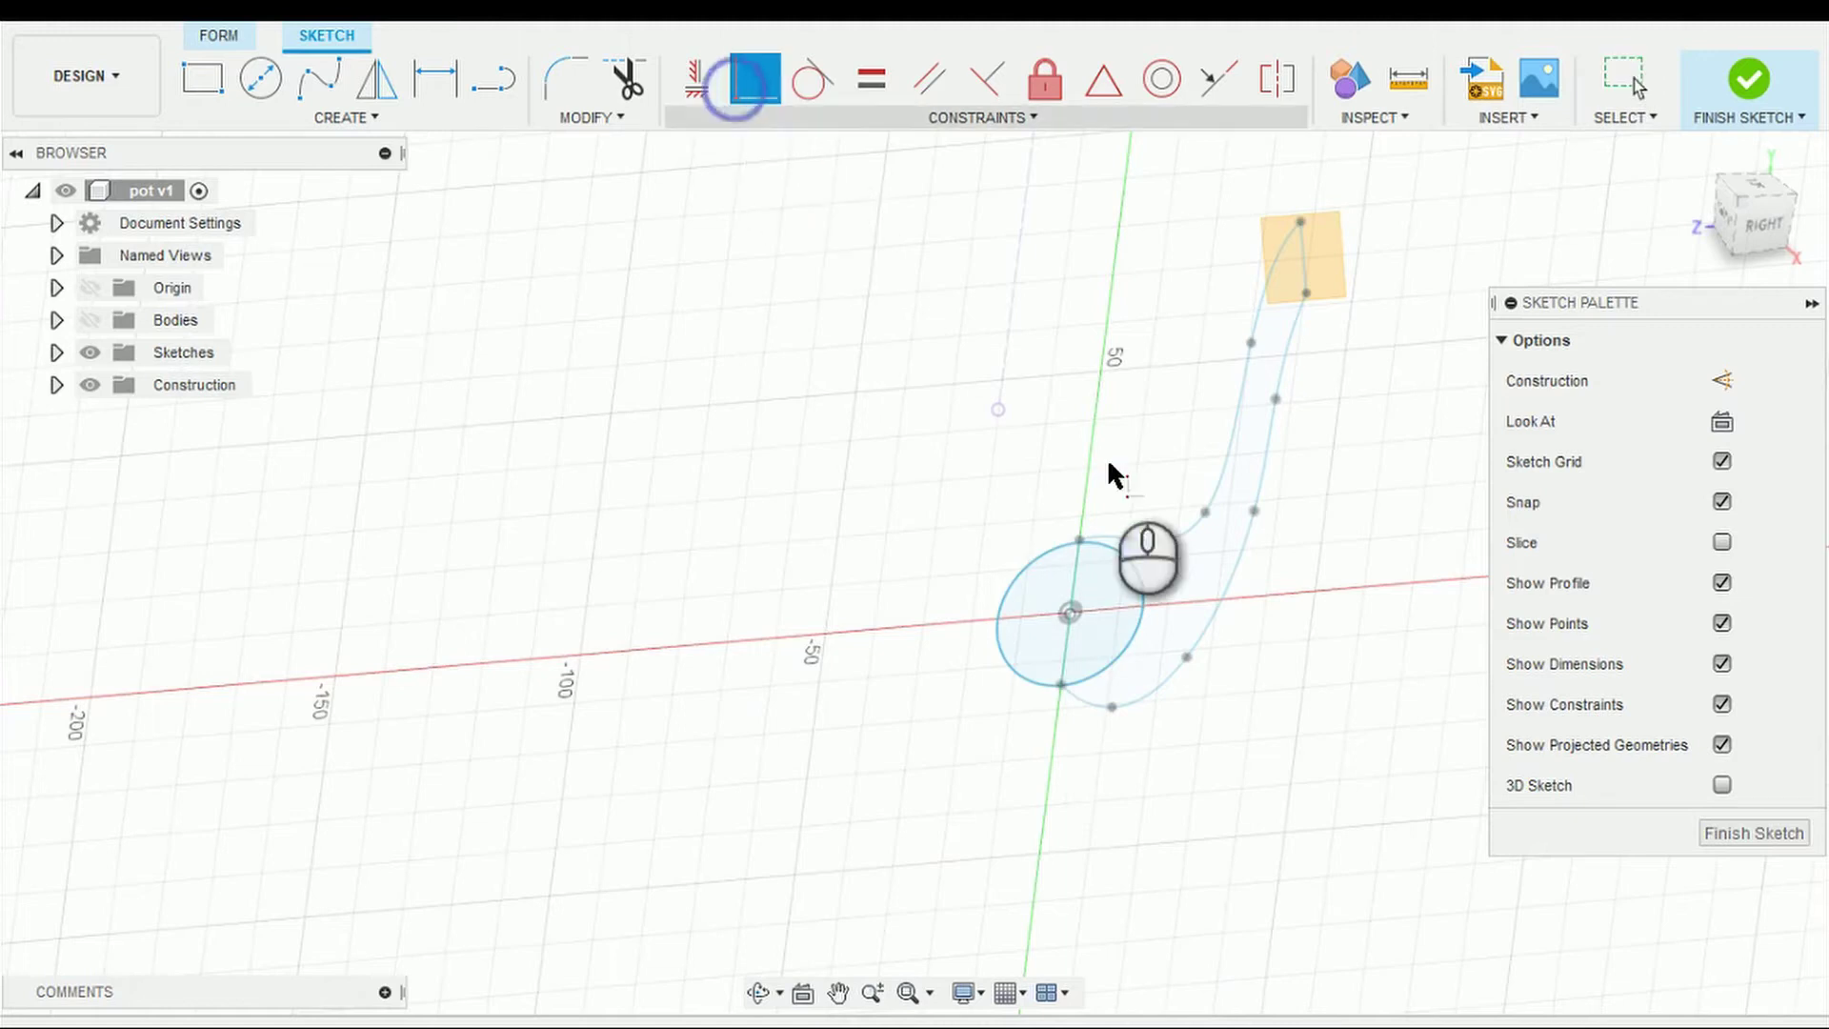
{"action": "left_click", "coordinate": [1094, 535]}
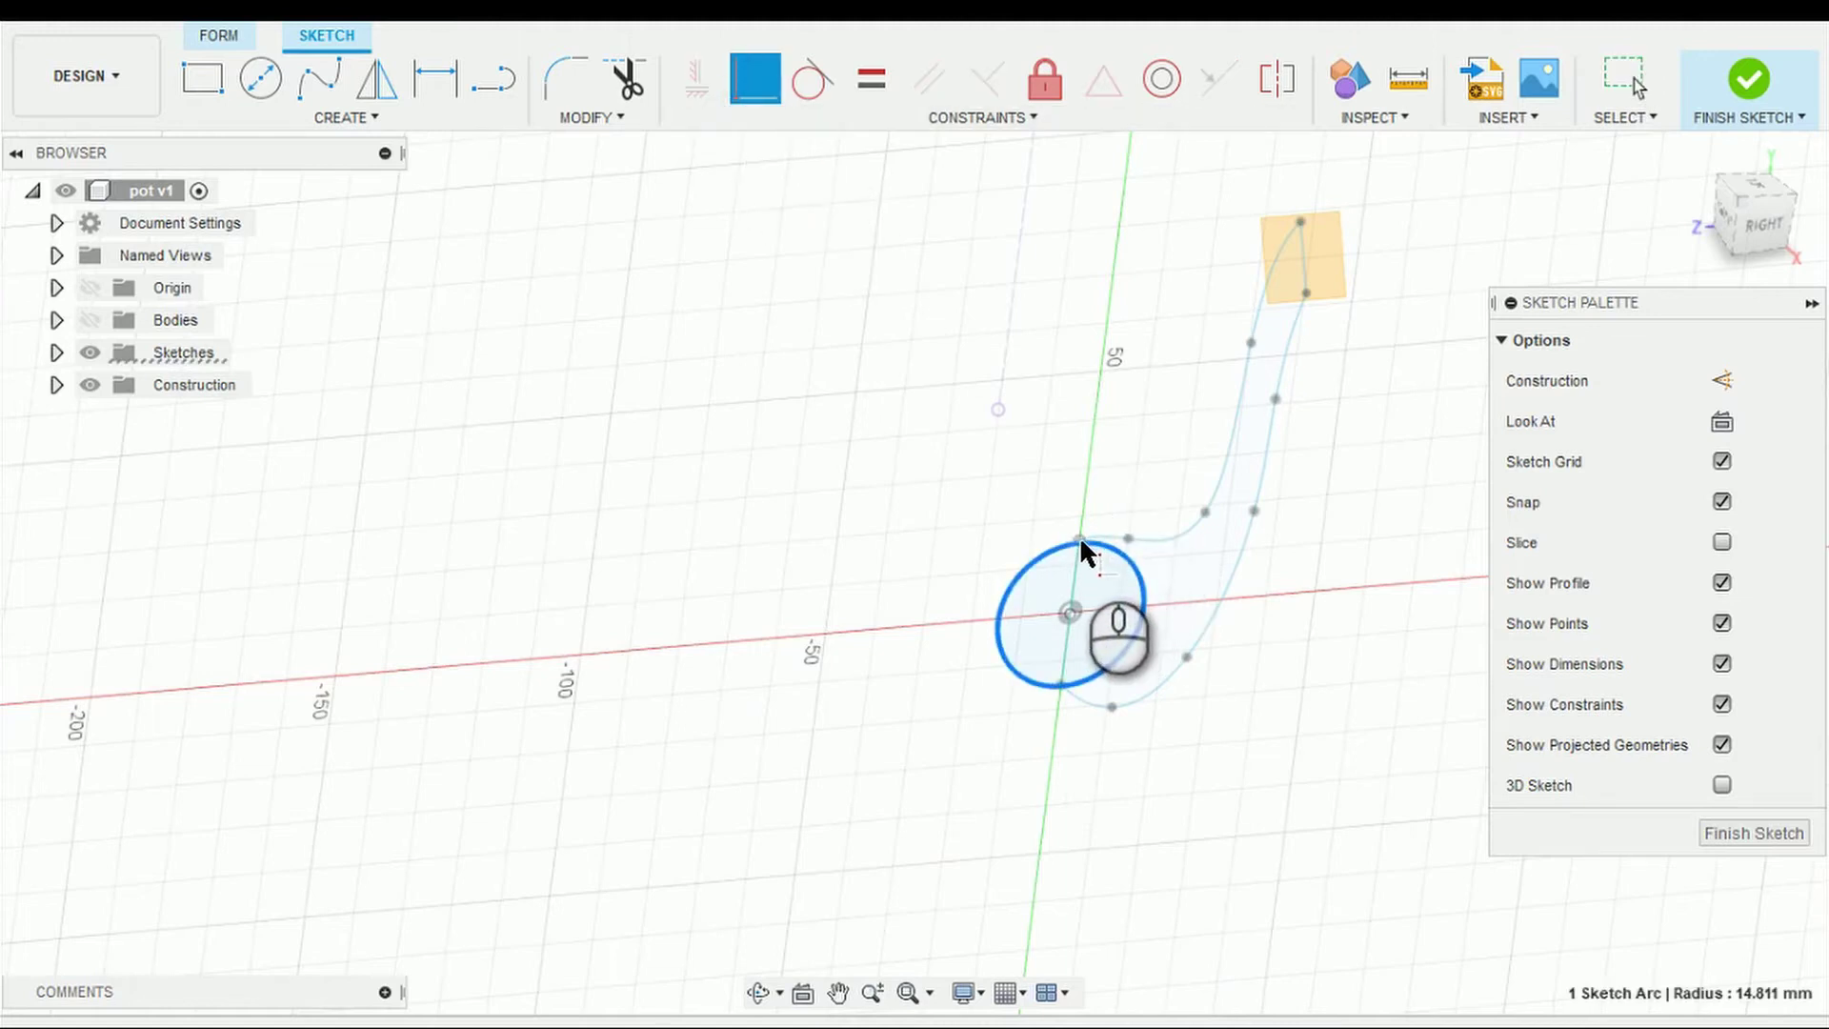
{"action": "left_click", "coordinate": [1079, 539]}
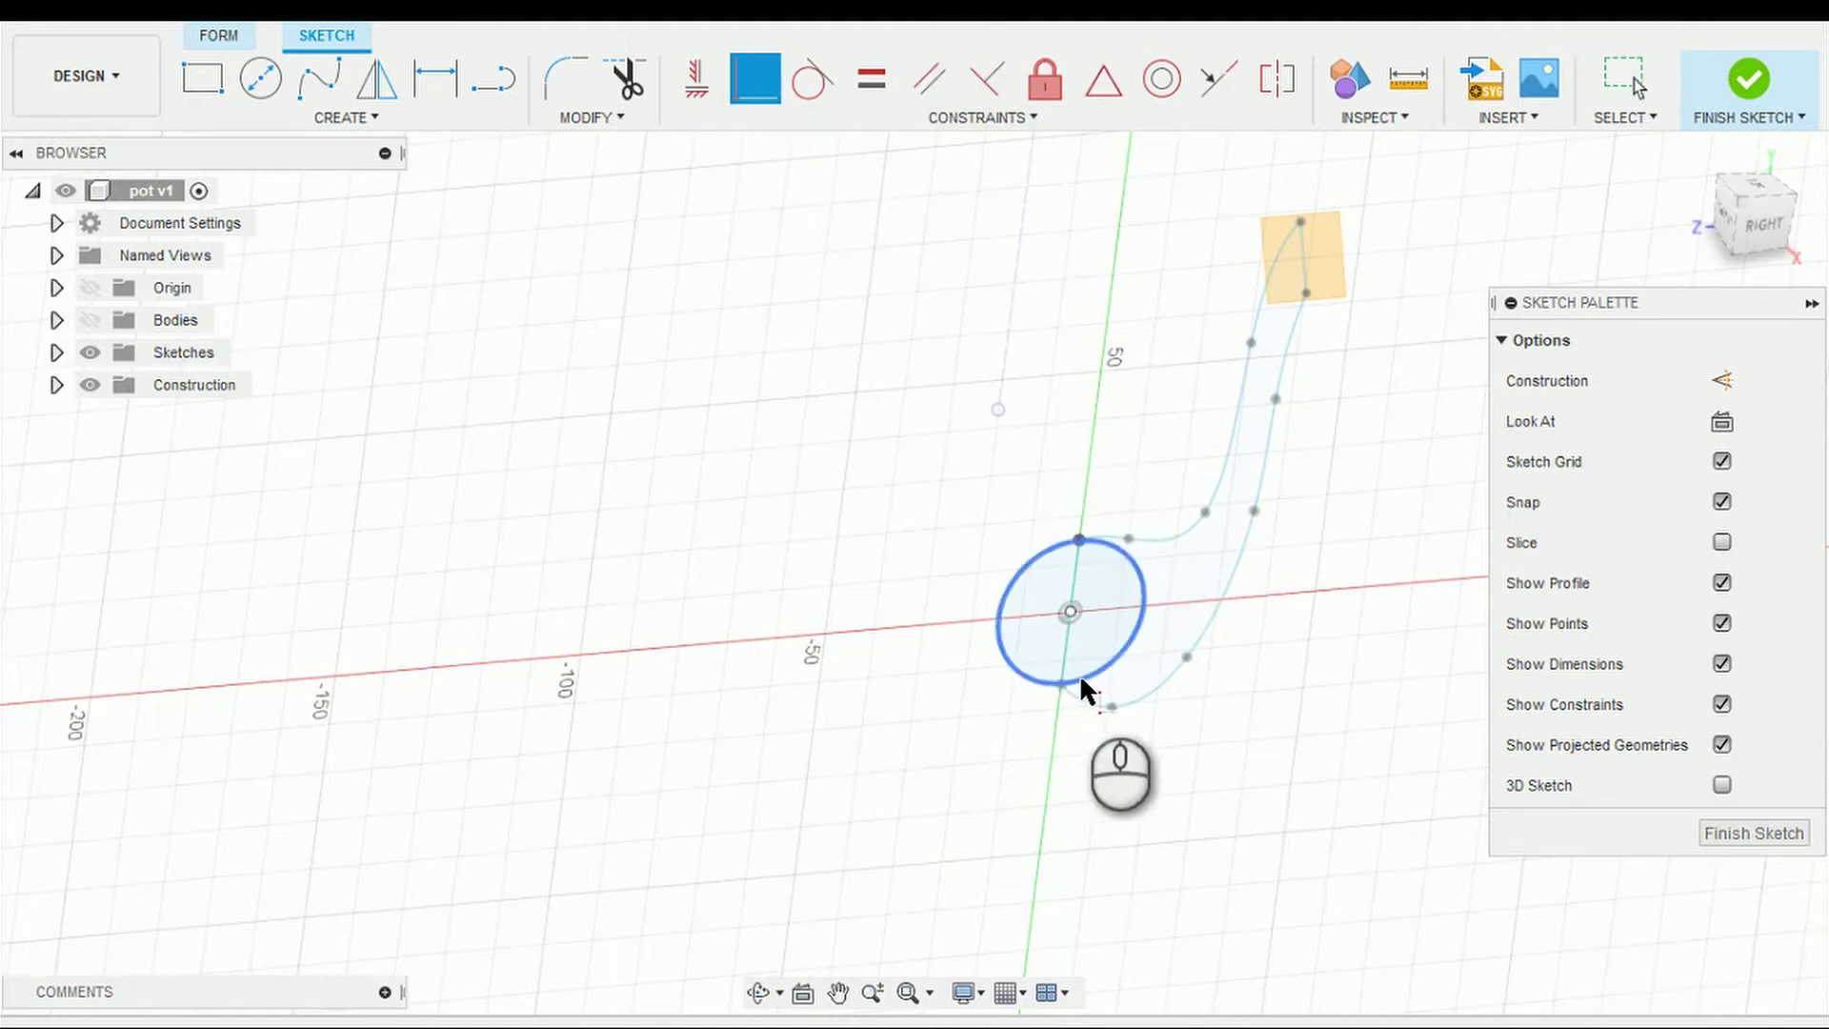
{"action": "left_click", "coordinate": [1078, 679]}
{"action": "left_click", "coordinate": [1062, 684]}
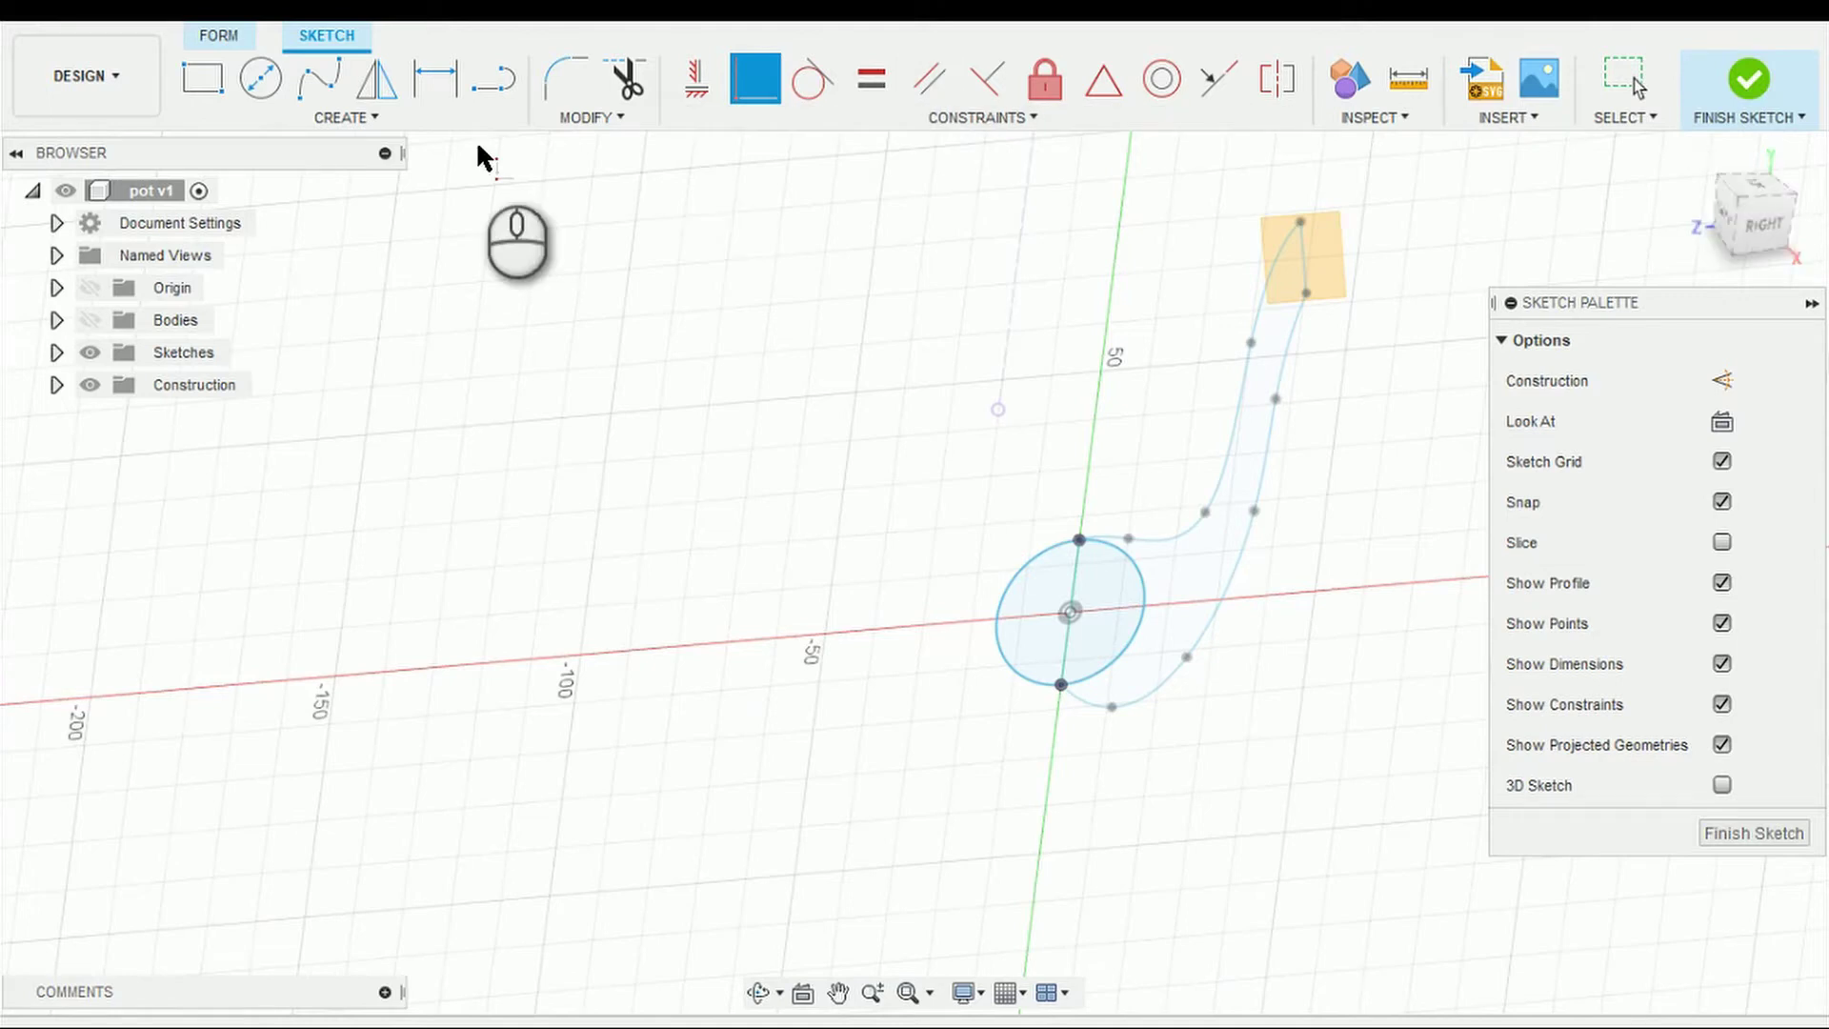
{"action": "left_click", "coordinate": [436, 78]}
{"action": "left_click", "coordinate": [260, 78]}
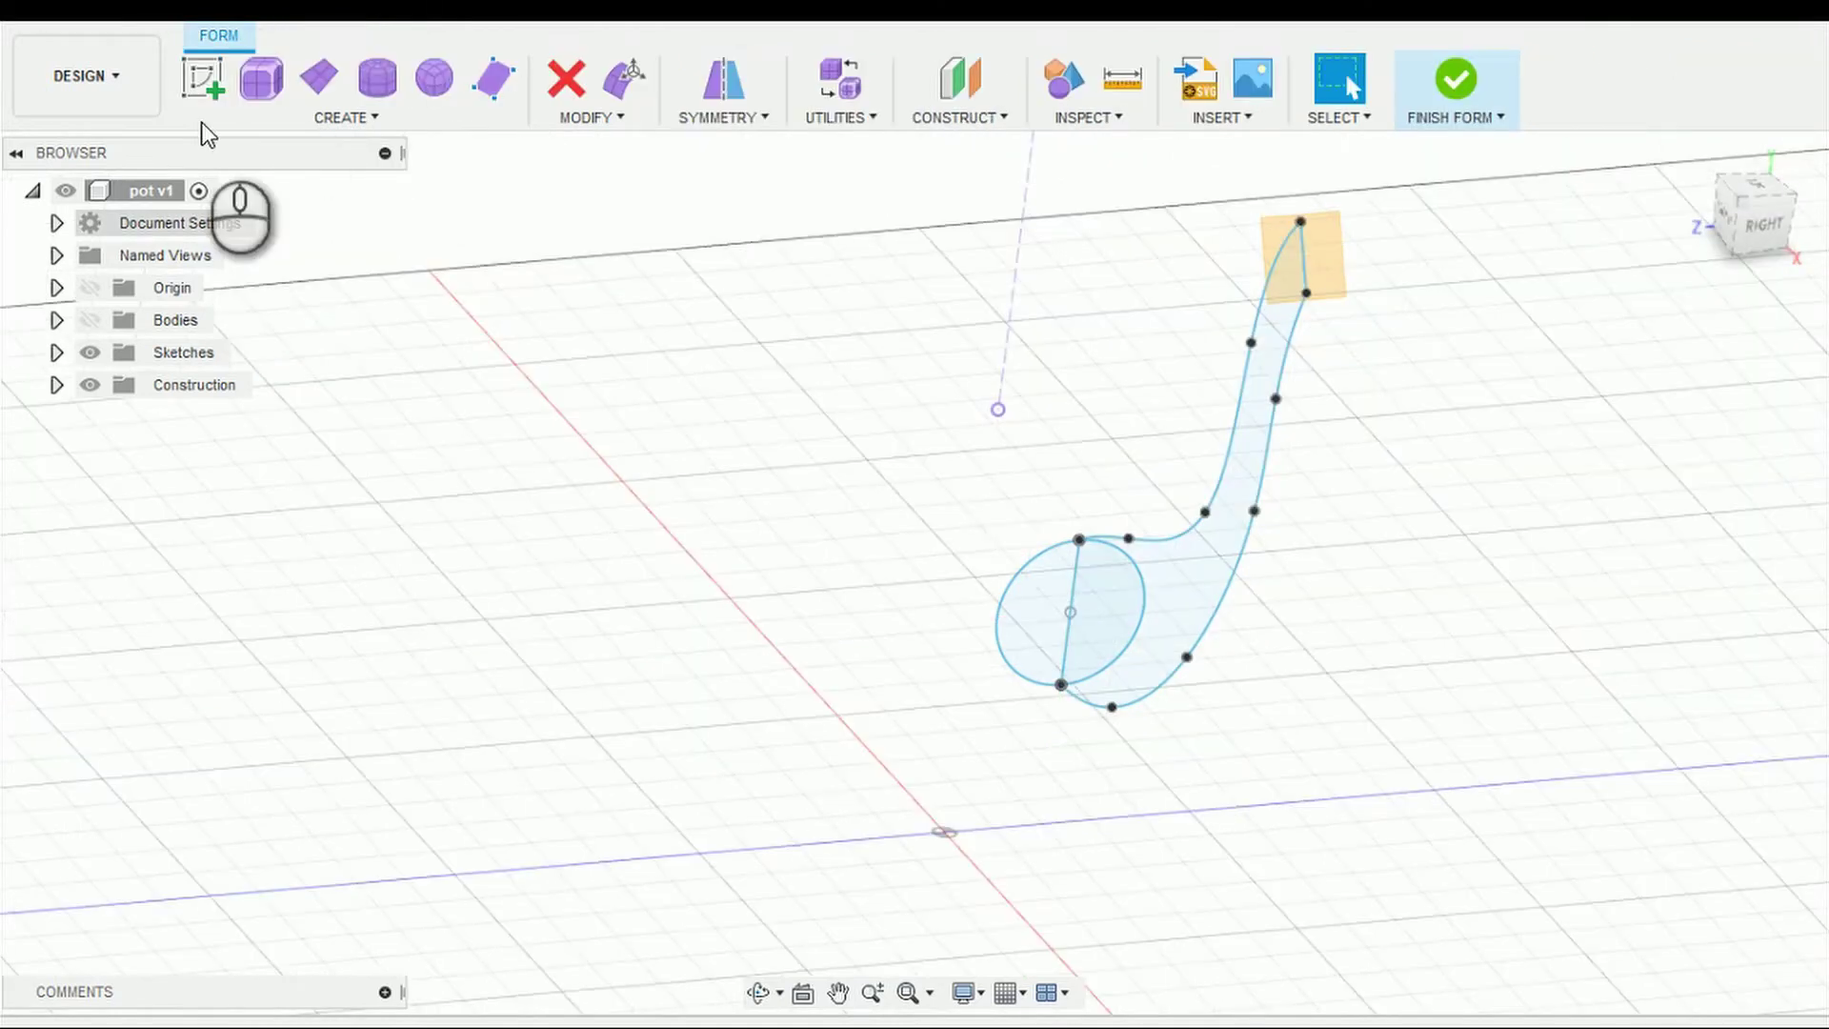
Step: Start a sketch on the construction plane at the profile's outer end and draw a 2-point circle between the short slanted line's ends
{"action": "left_click", "coordinate": [201, 78]}
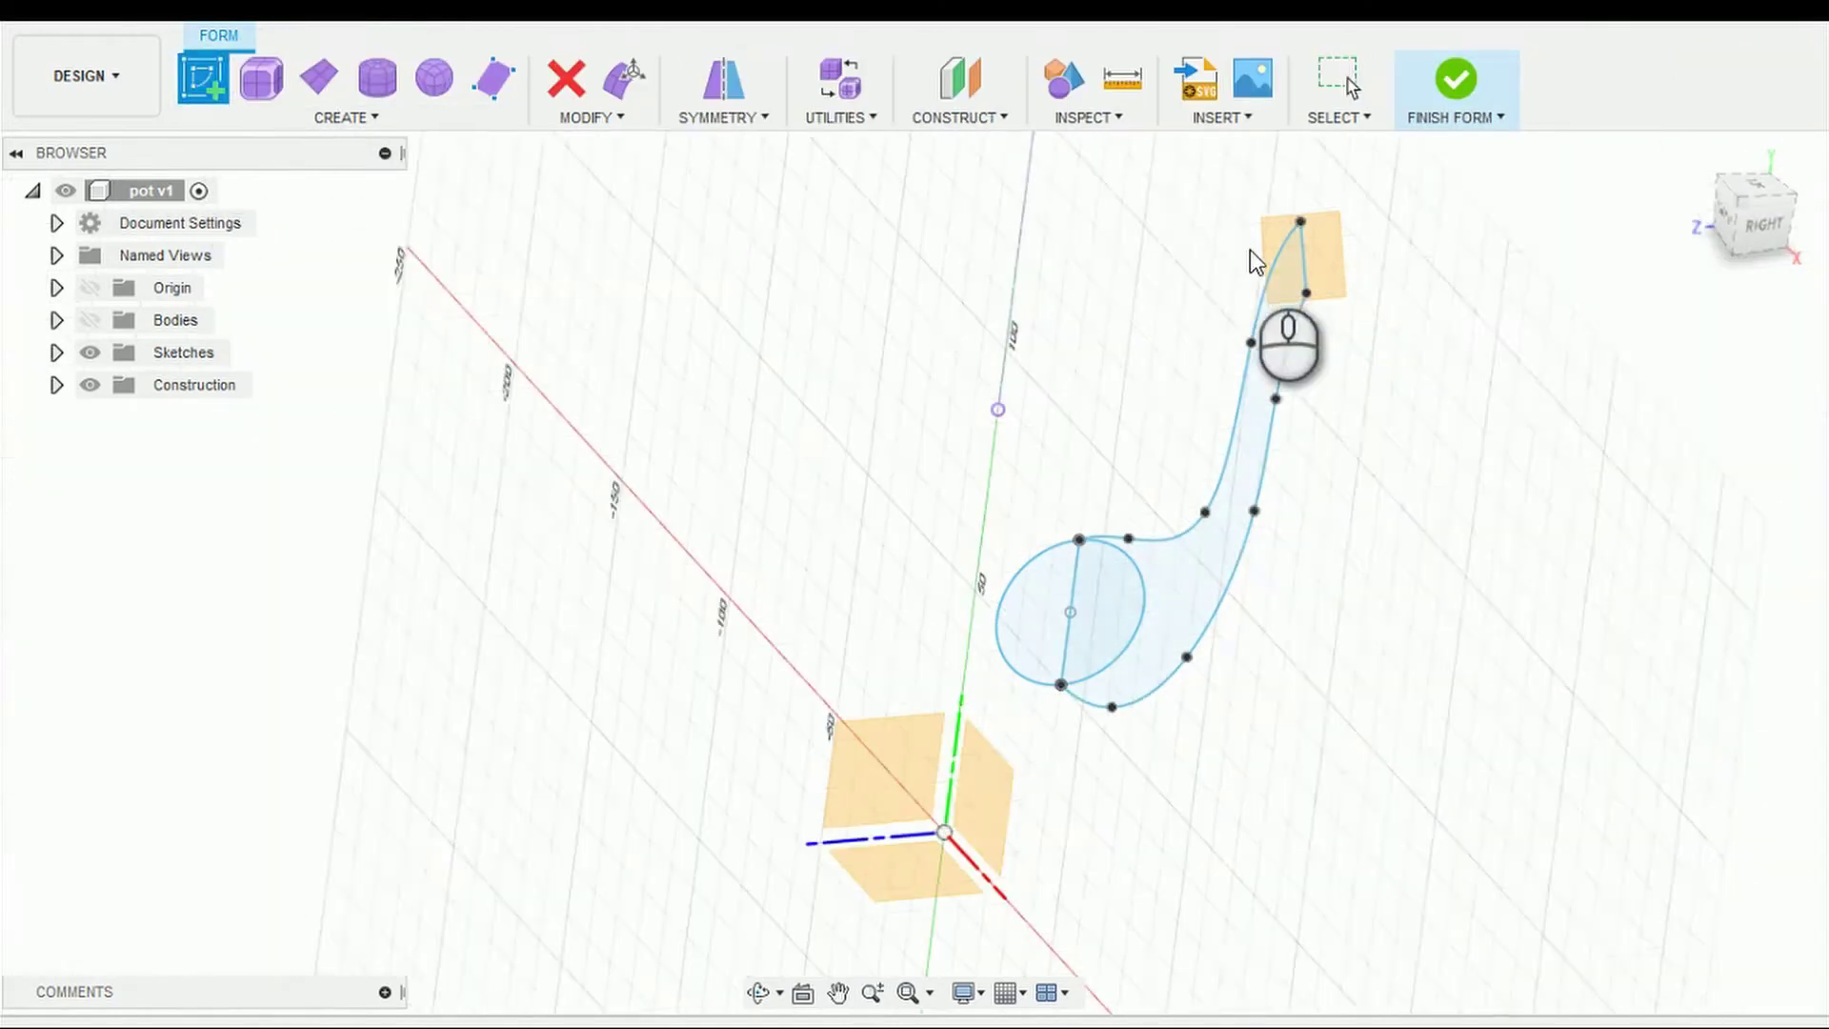
{"action": "left_click", "coordinate": [1325, 257]}
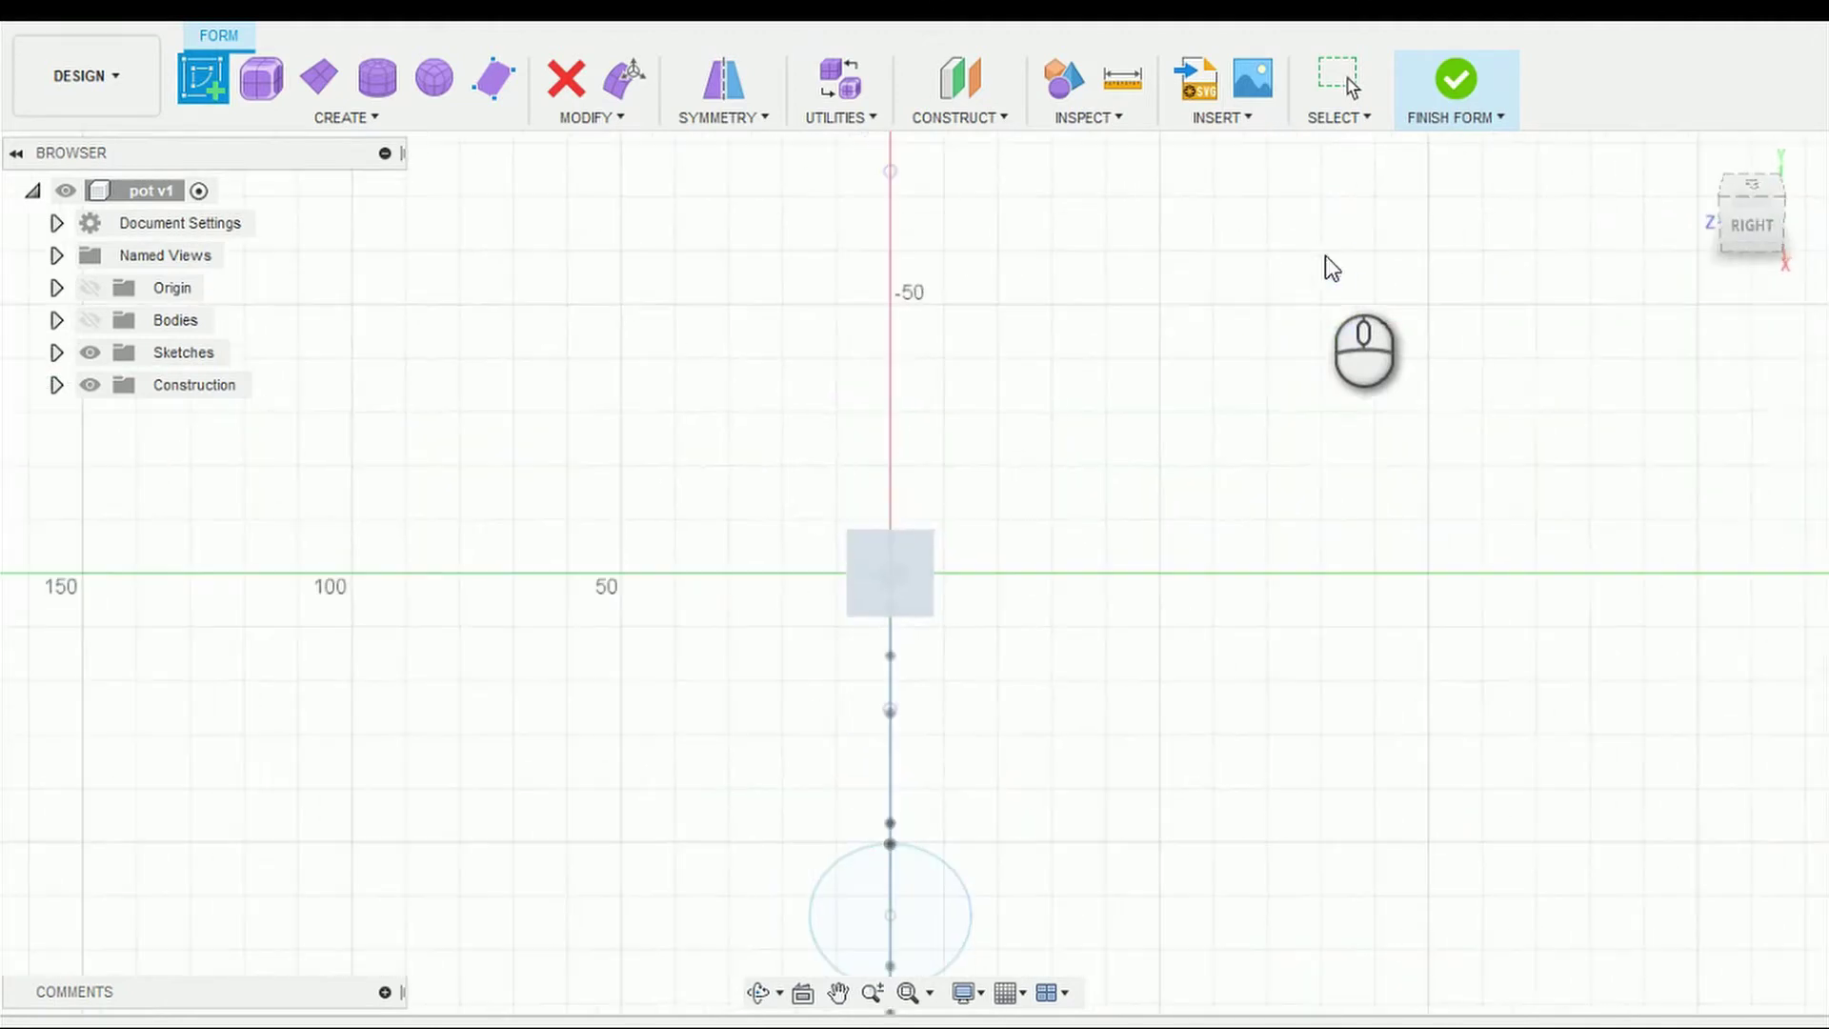
{"action": "left_click", "coordinate": [365, 119]}
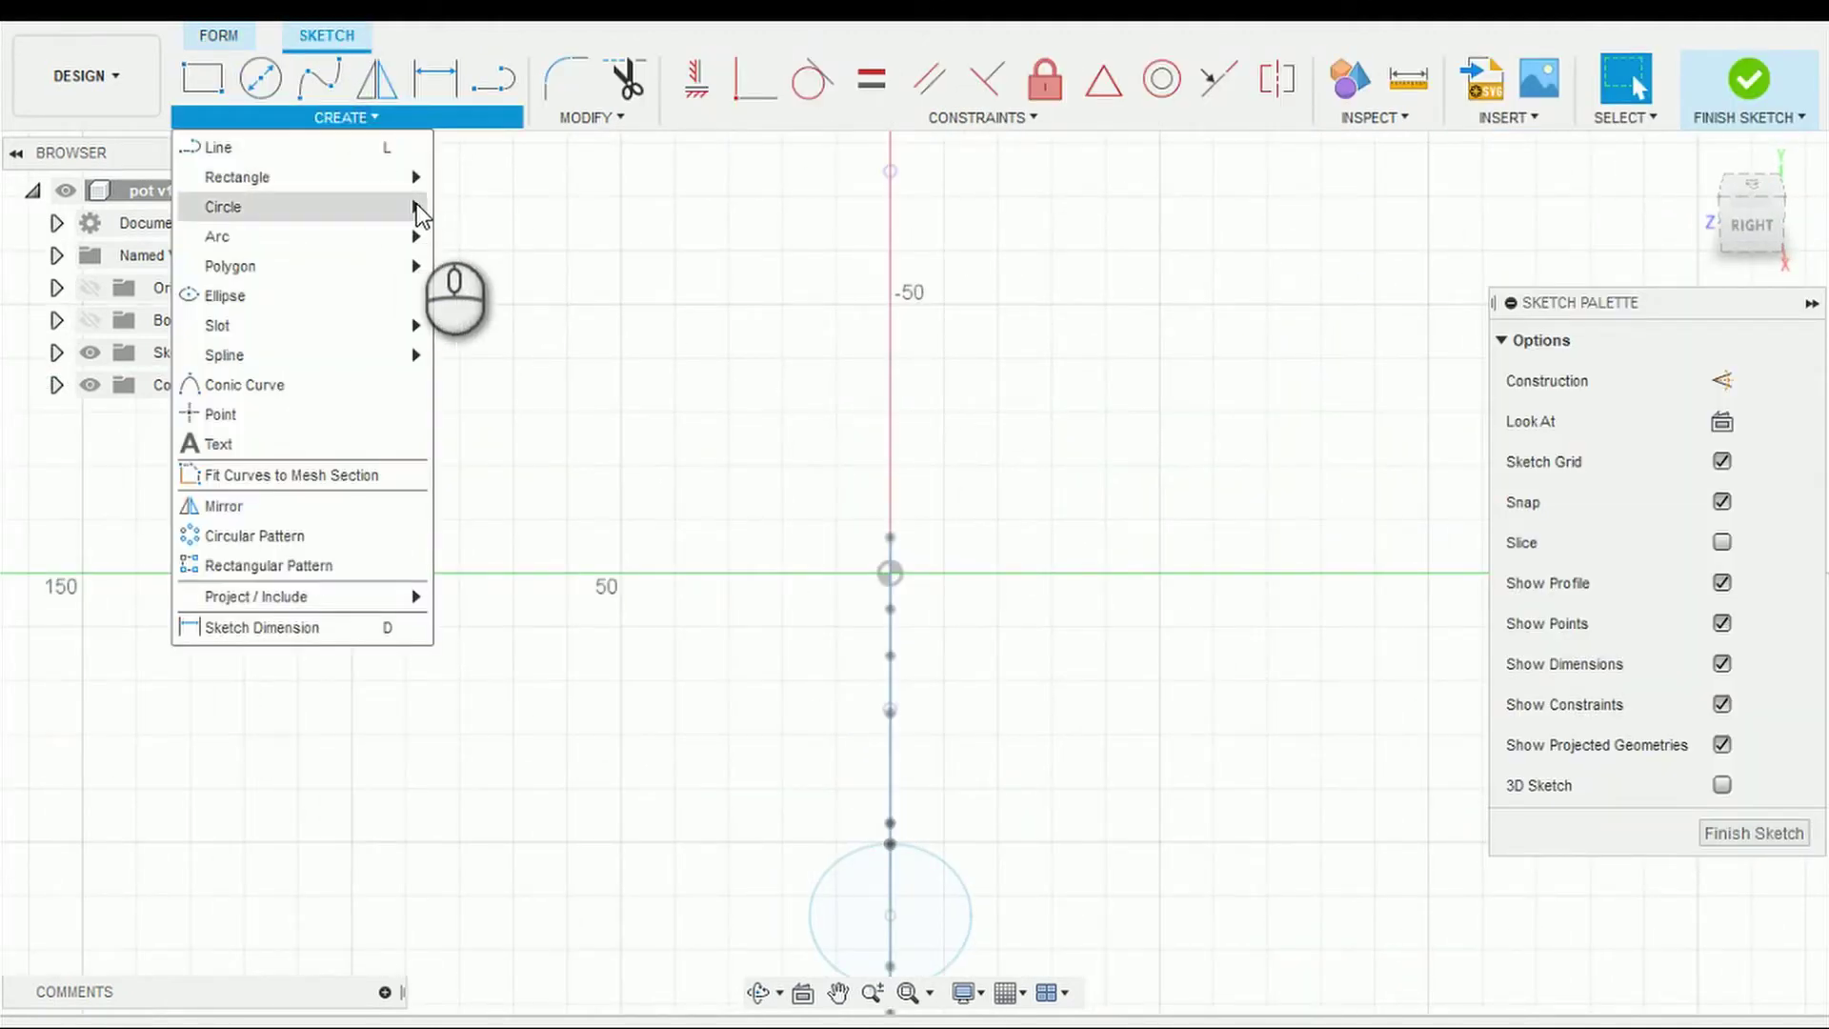
{"action": "mouse_move", "coordinate": [416, 204]}
{"action": "left_click", "coordinate": [463, 236]}
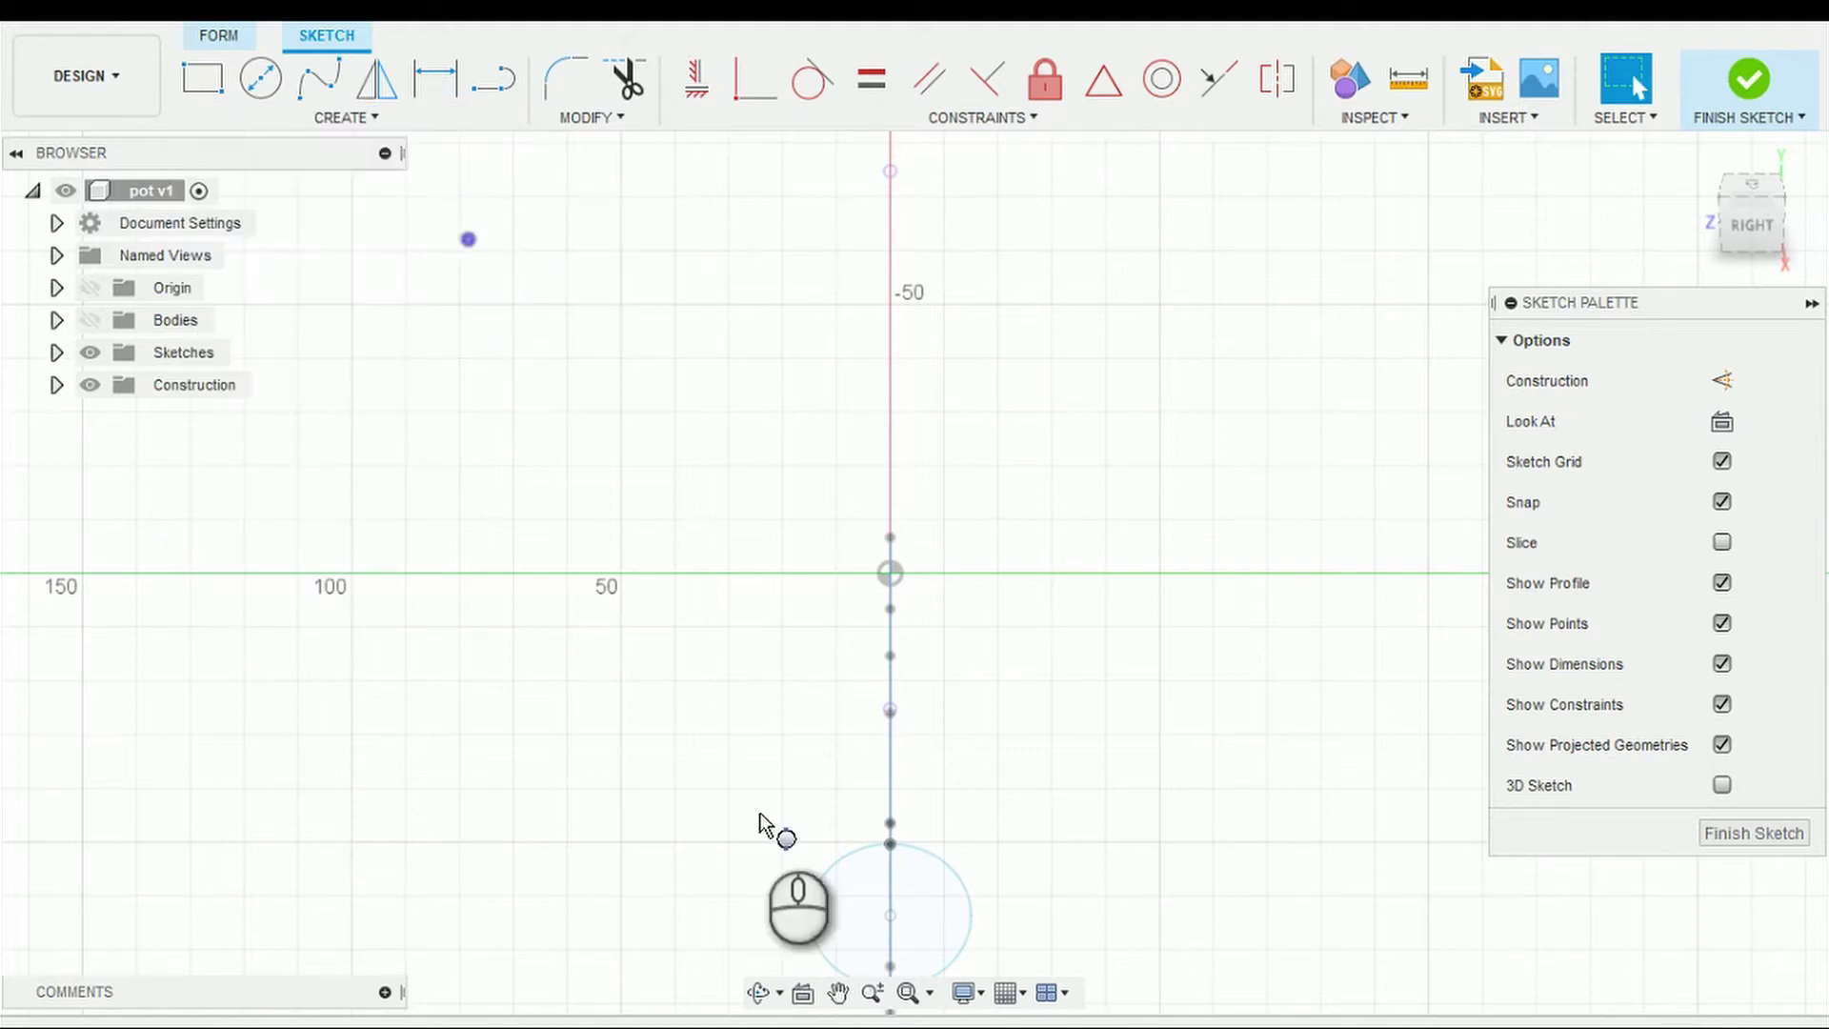
{"action": "left_click", "coordinate": [759, 993]}
{"action": "mouse_move", "coordinate": [890, 638]}
{"action": "left_mouse_down"}
{"action": "mouse_move", "coordinate": [935, 669]}
{"action": "mouse_move", "coordinate": [964, 662]}
{"action": "mouse_move", "coordinate": [955, 632]}
{"action": "left_mouse_up"}
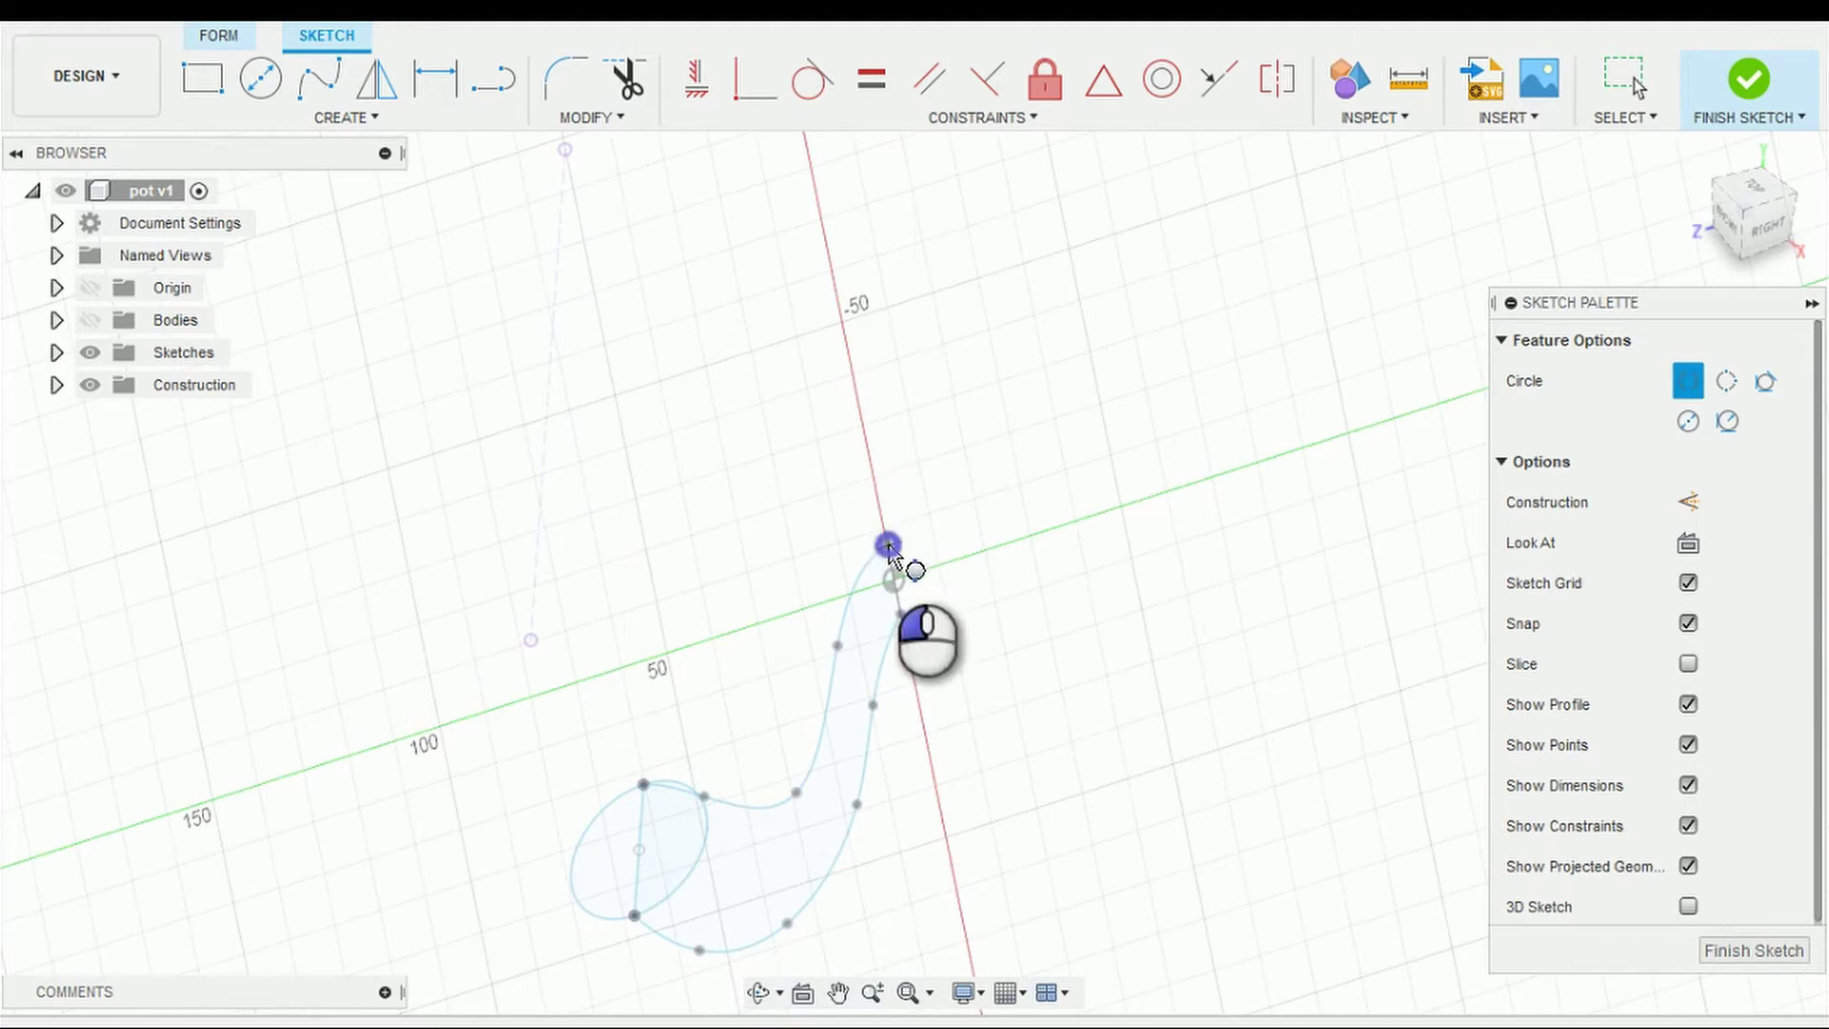
{"action": "left_click", "coordinate": [893, 580]}
{"action": "left_click", "coordinate": [905, 616]}
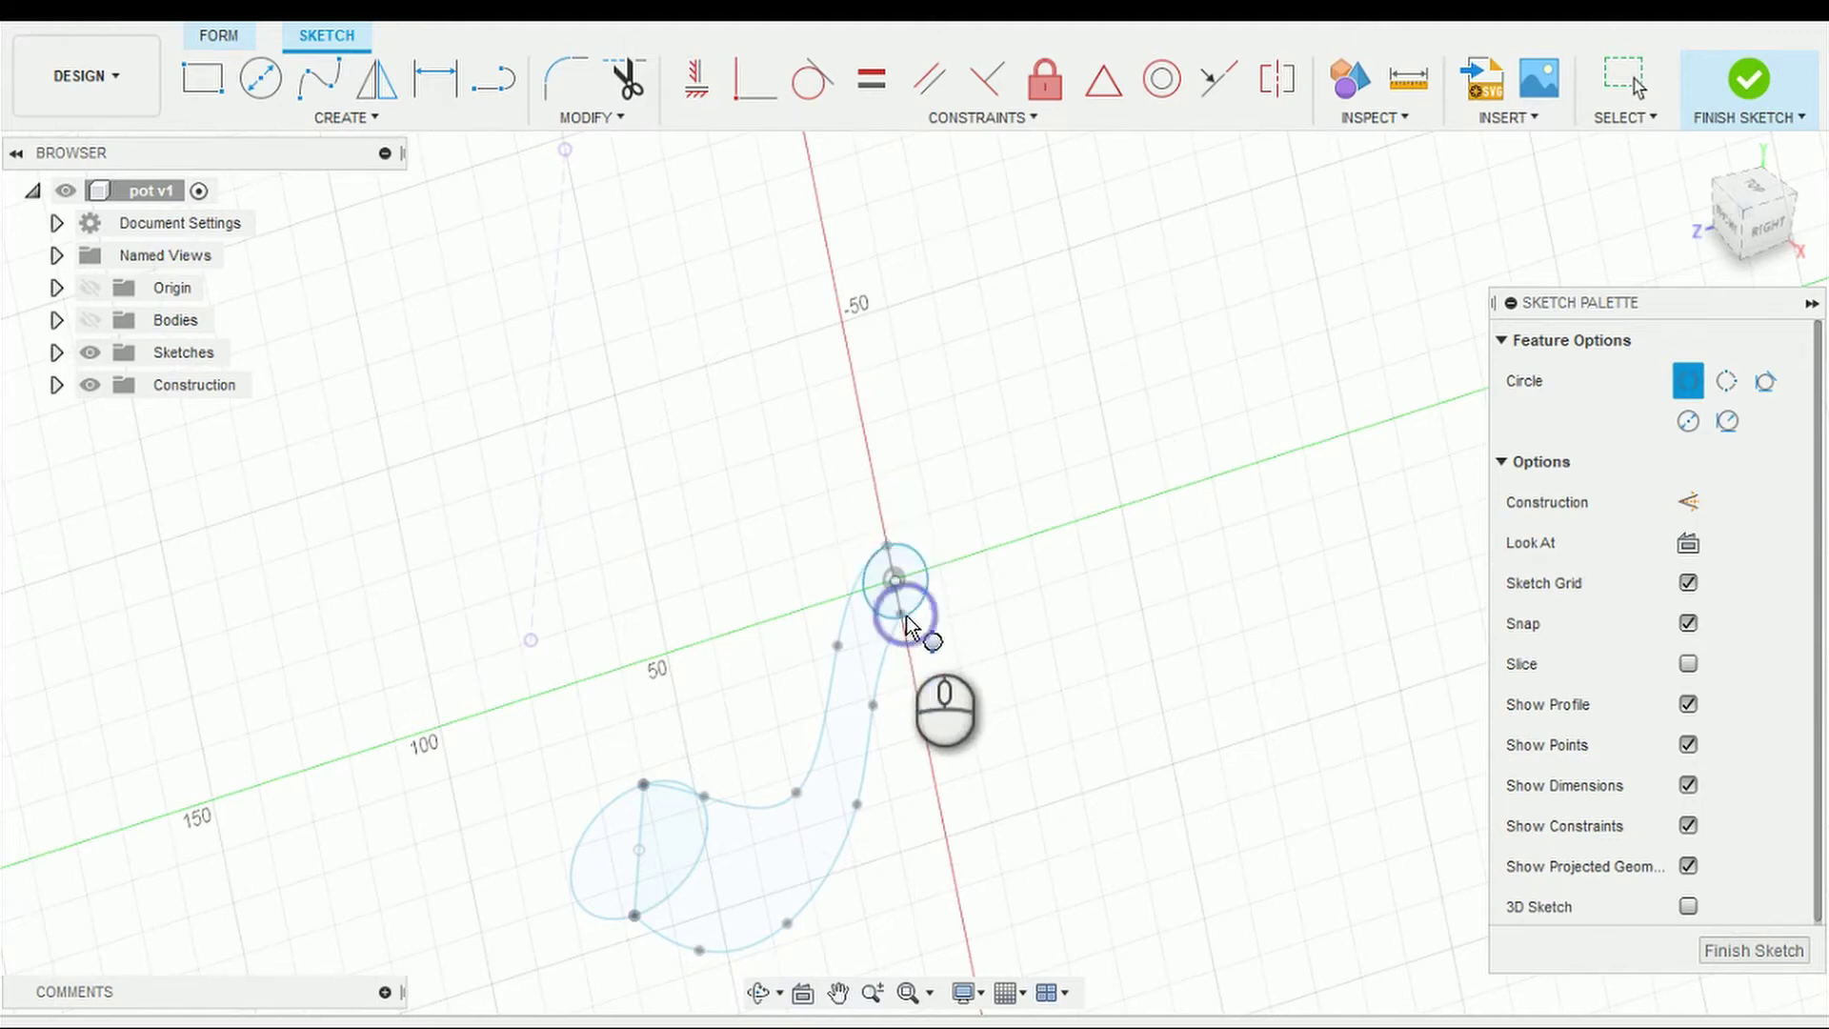
{"action": "key", "text": "Escape"}
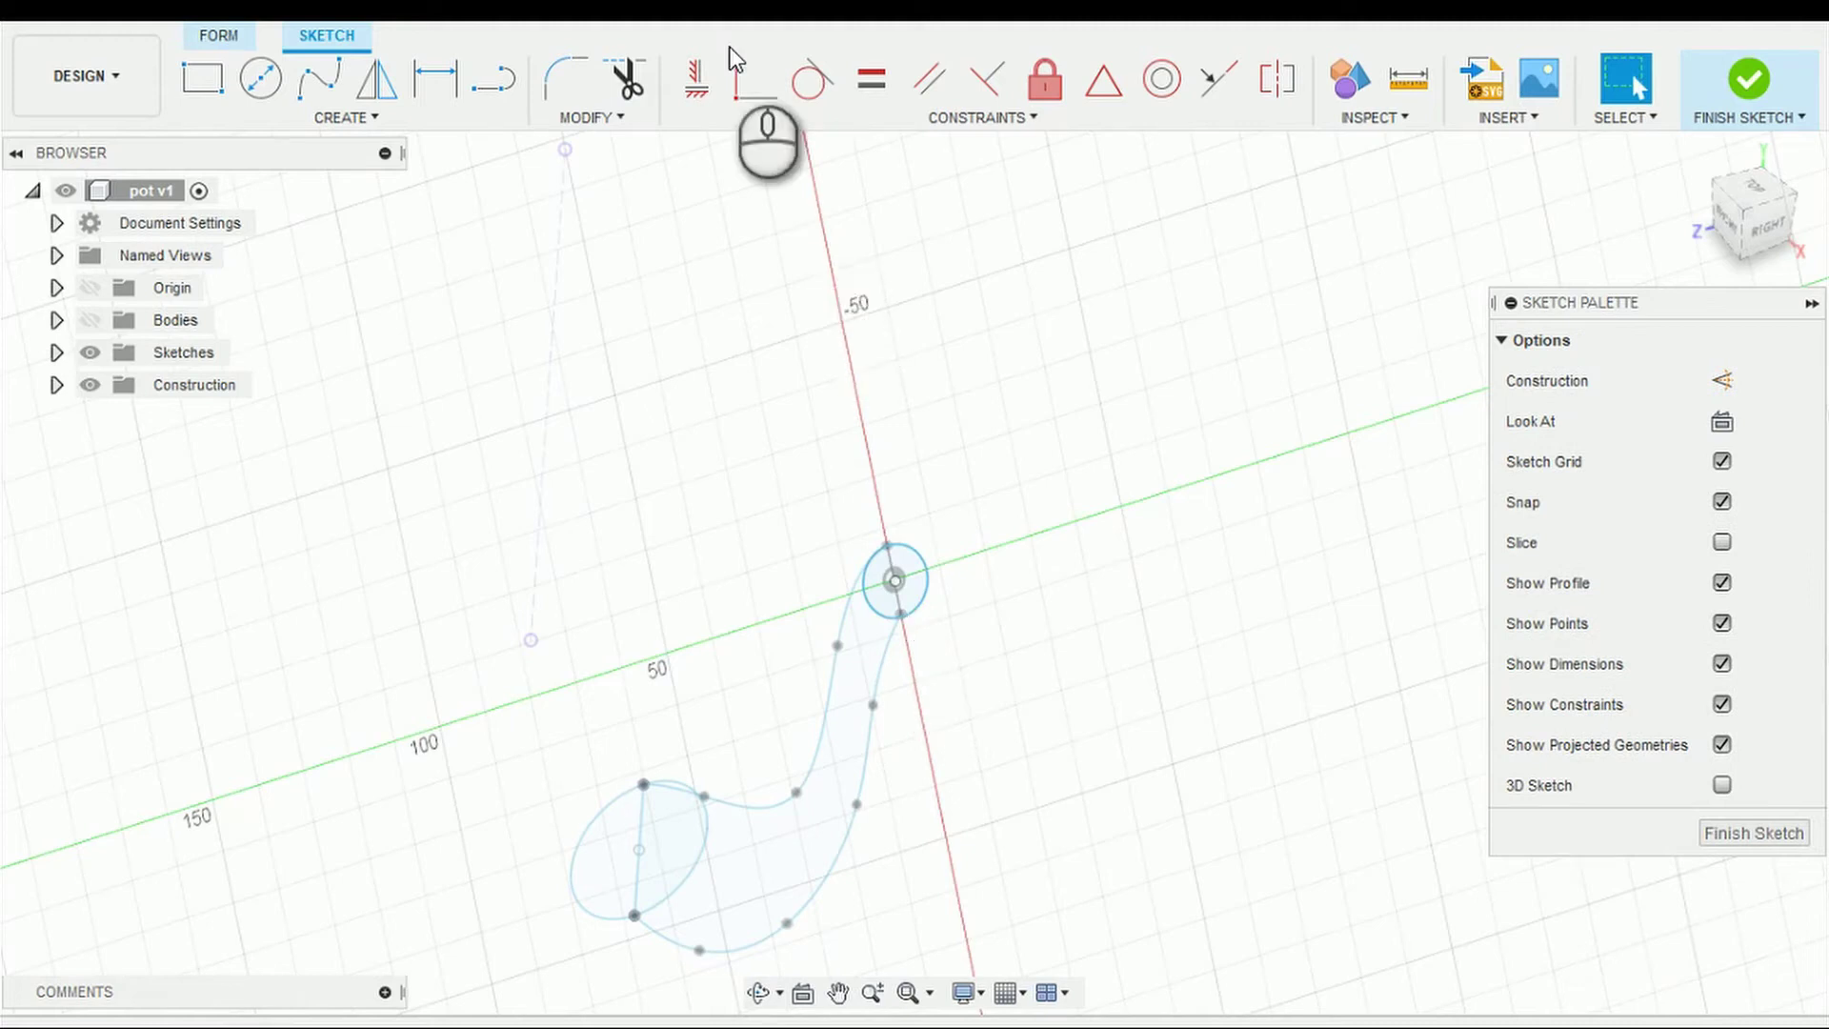
Step: Constrain the small circle coincident with both end points of the short slanted line
{"action": "left_click", "coordinate": [744, 74]}
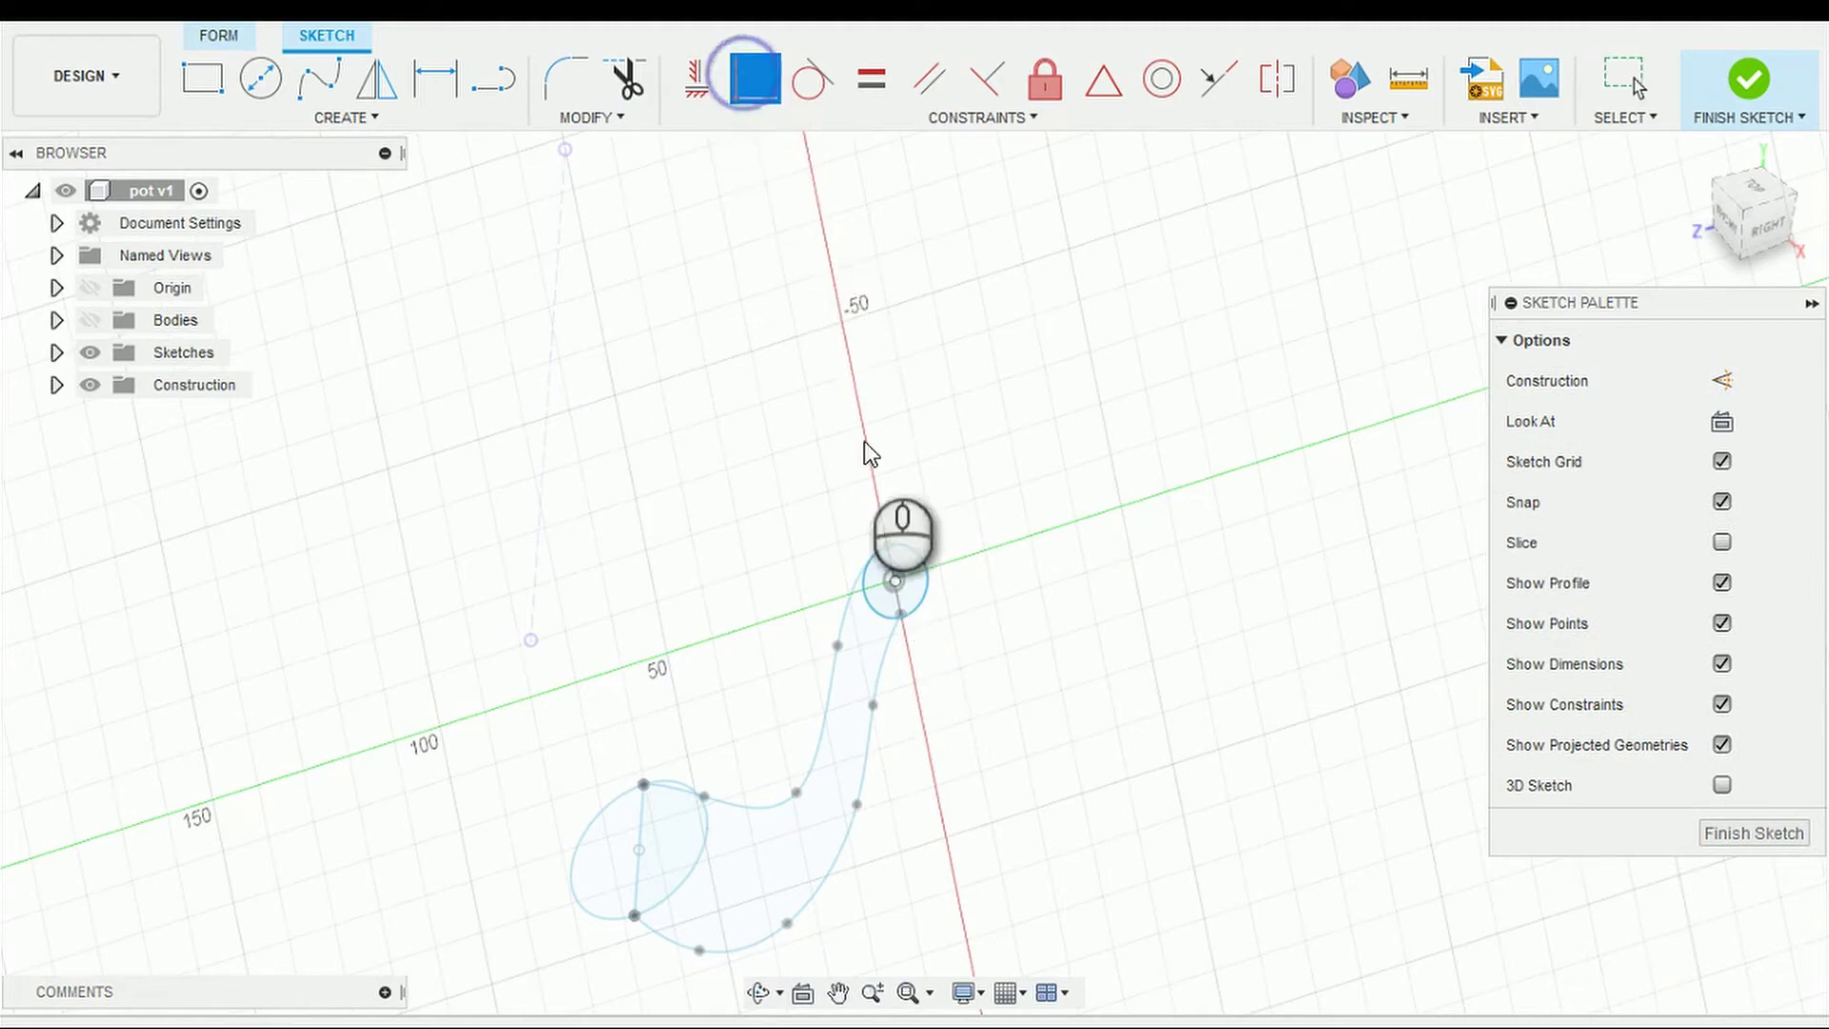
{"action": "left_click", "coordinate": [887, 547]}
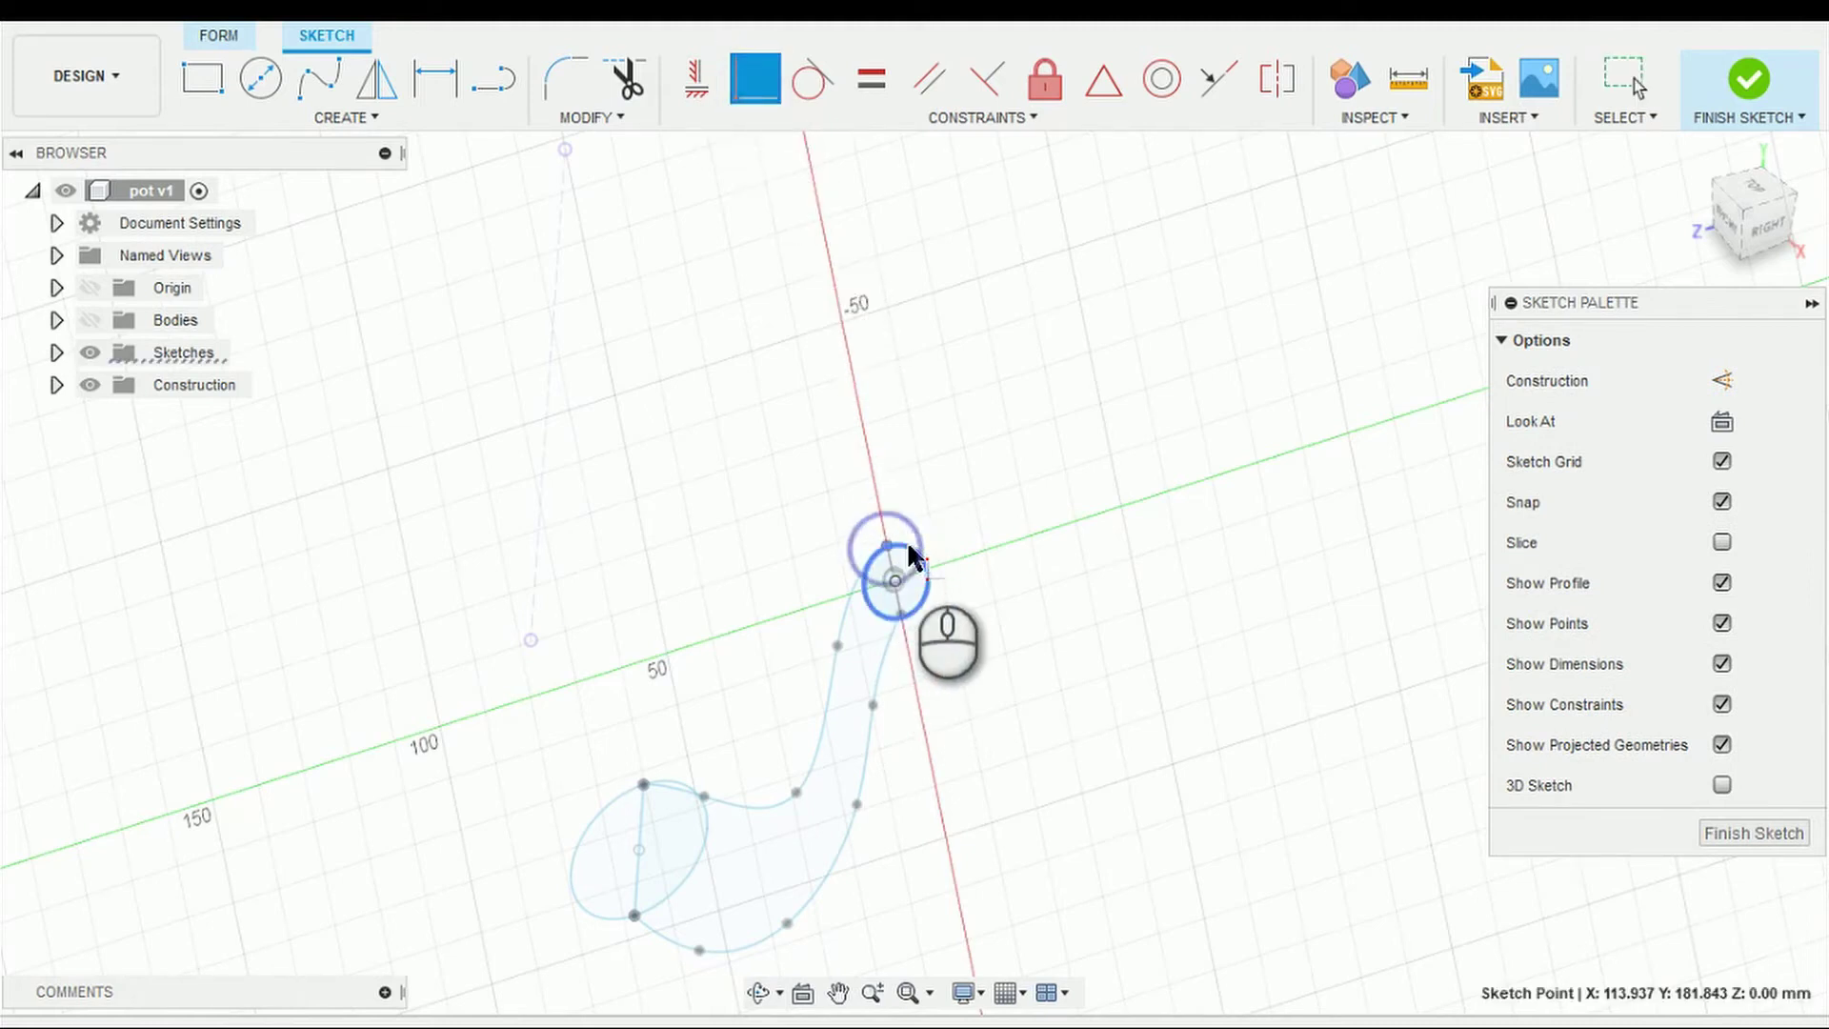
{"action": "left_click", "coordinate": [900, 611]}
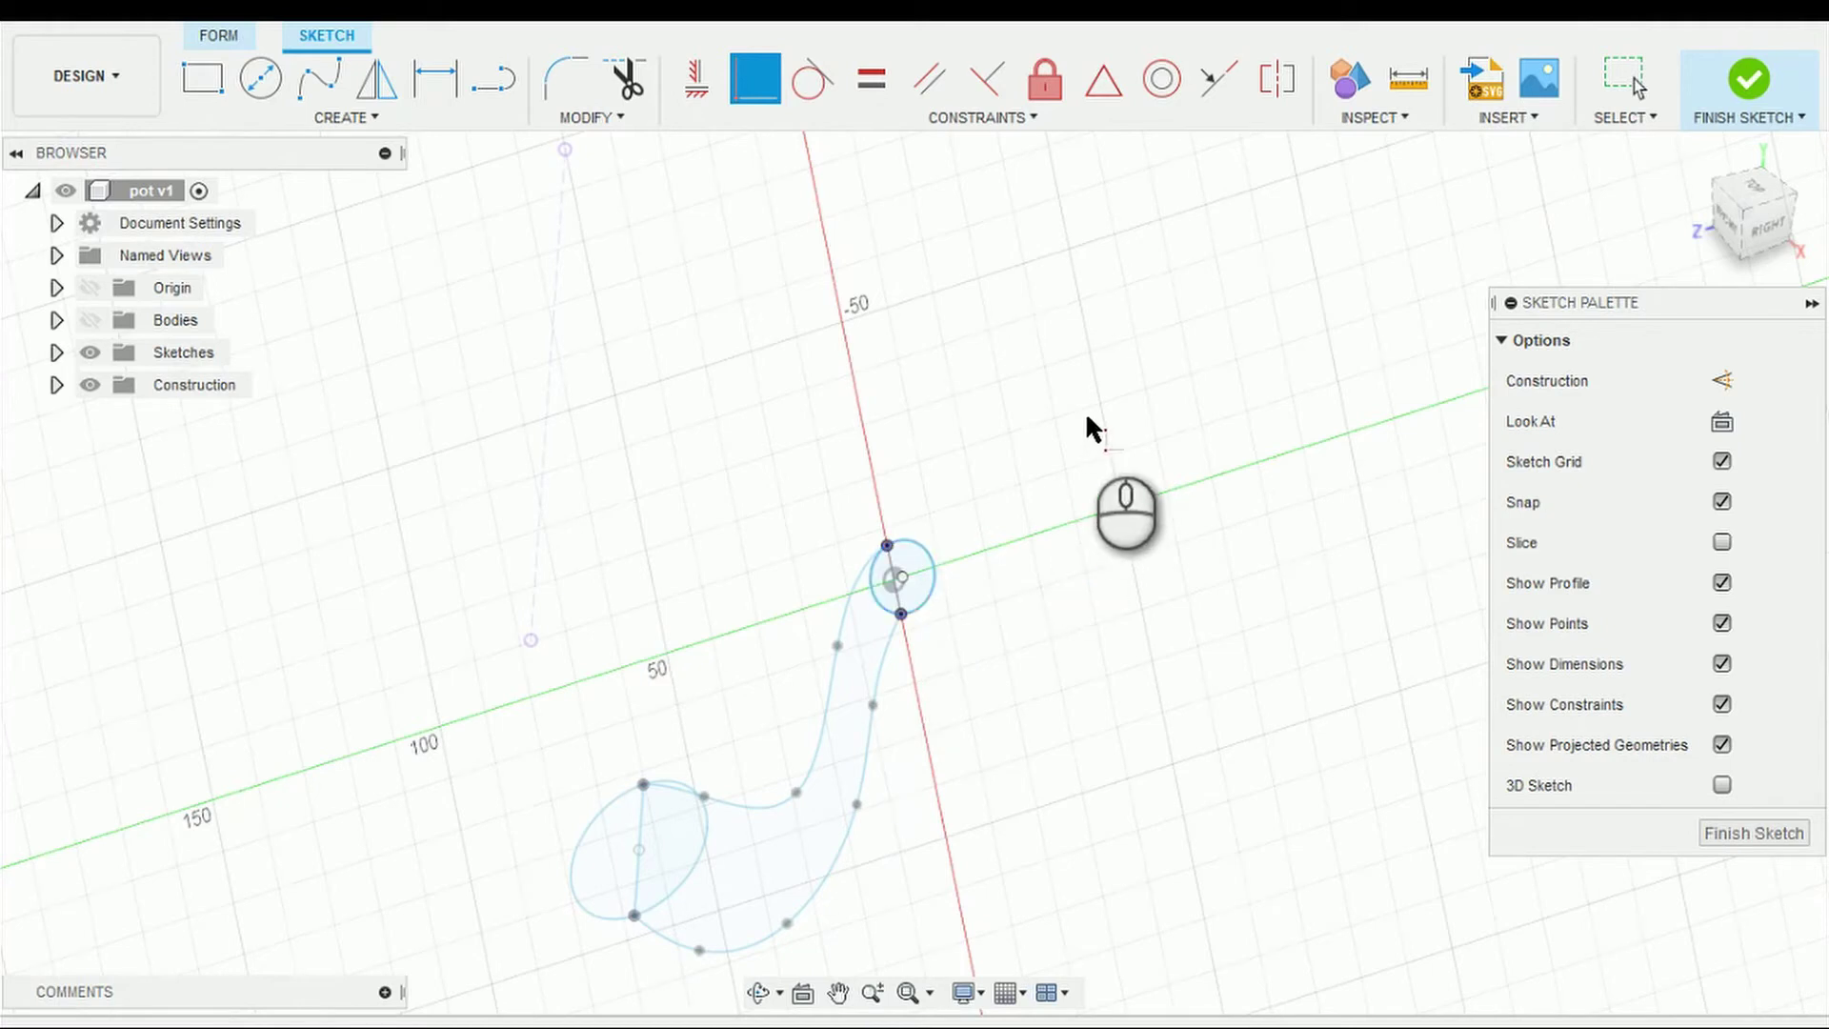
{"action": "key", "text": "Escape"}
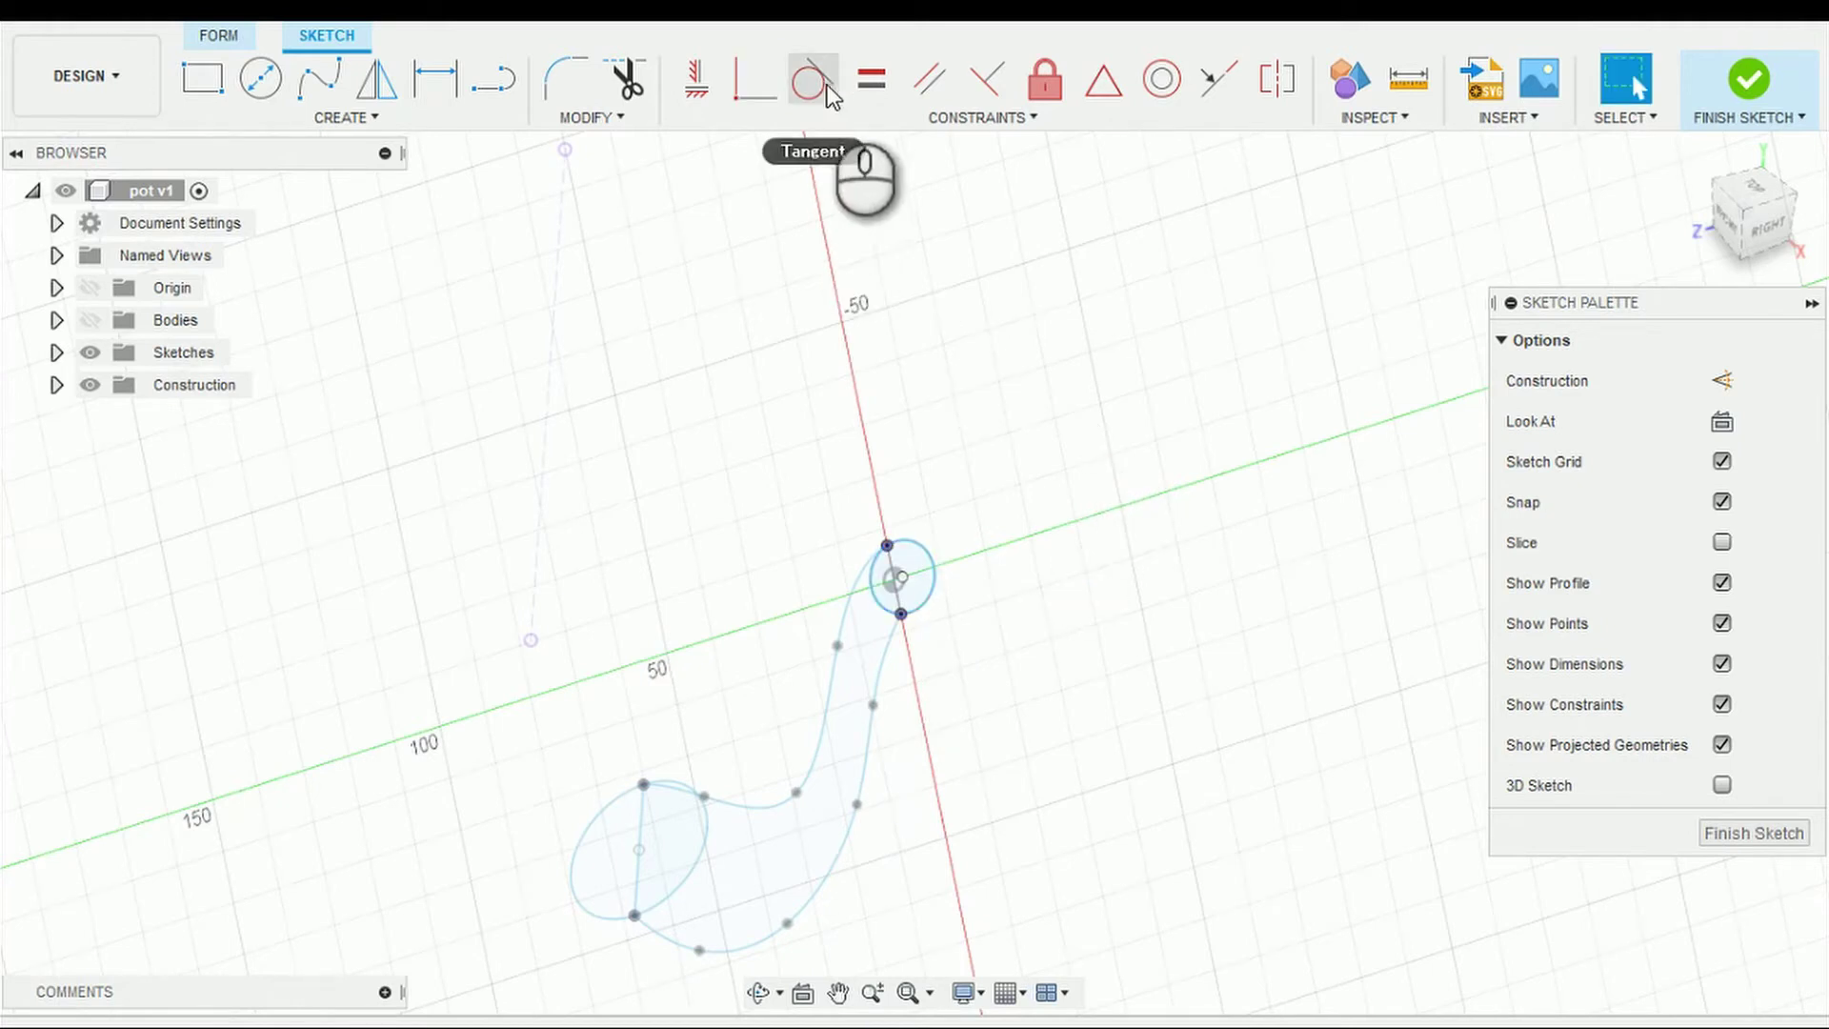
Step: Make the small circle's centre coincident with the sketch origin and finish the sketch
{"action": "left_click", "coordinate": [735, 88]}
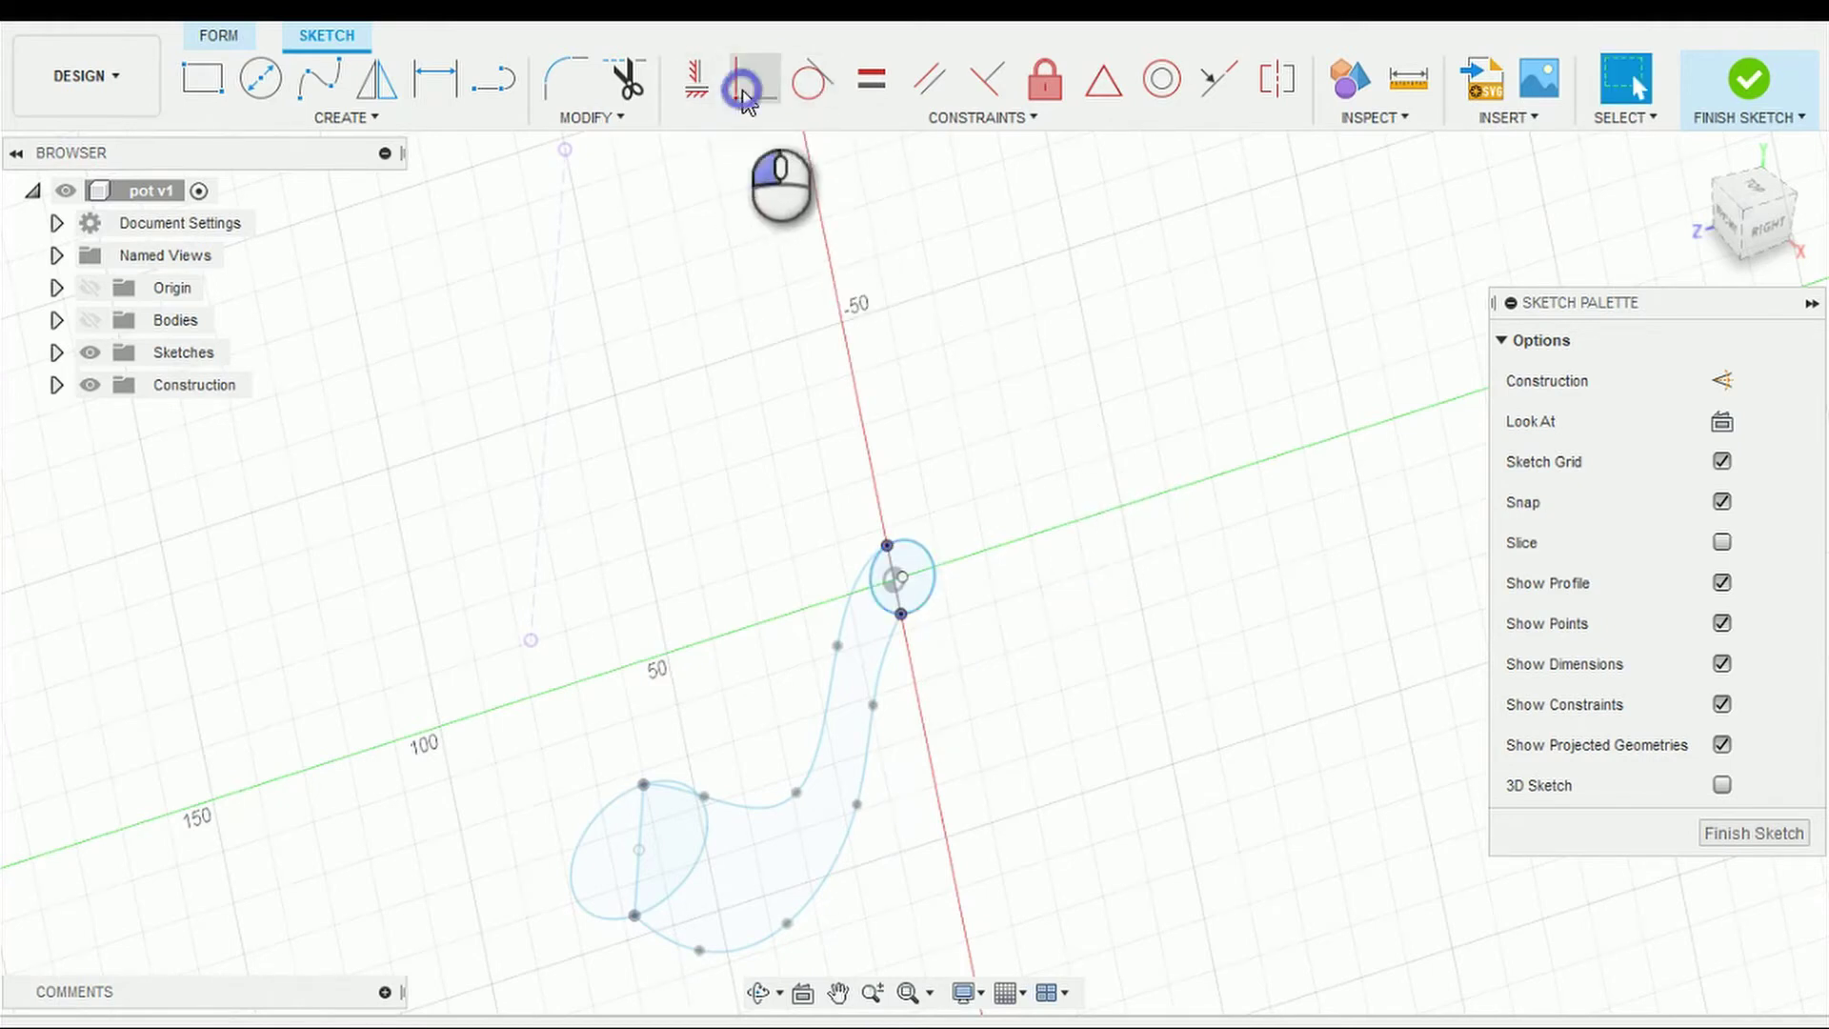
{"action": "left_click", "coordinate": [901, 576]}
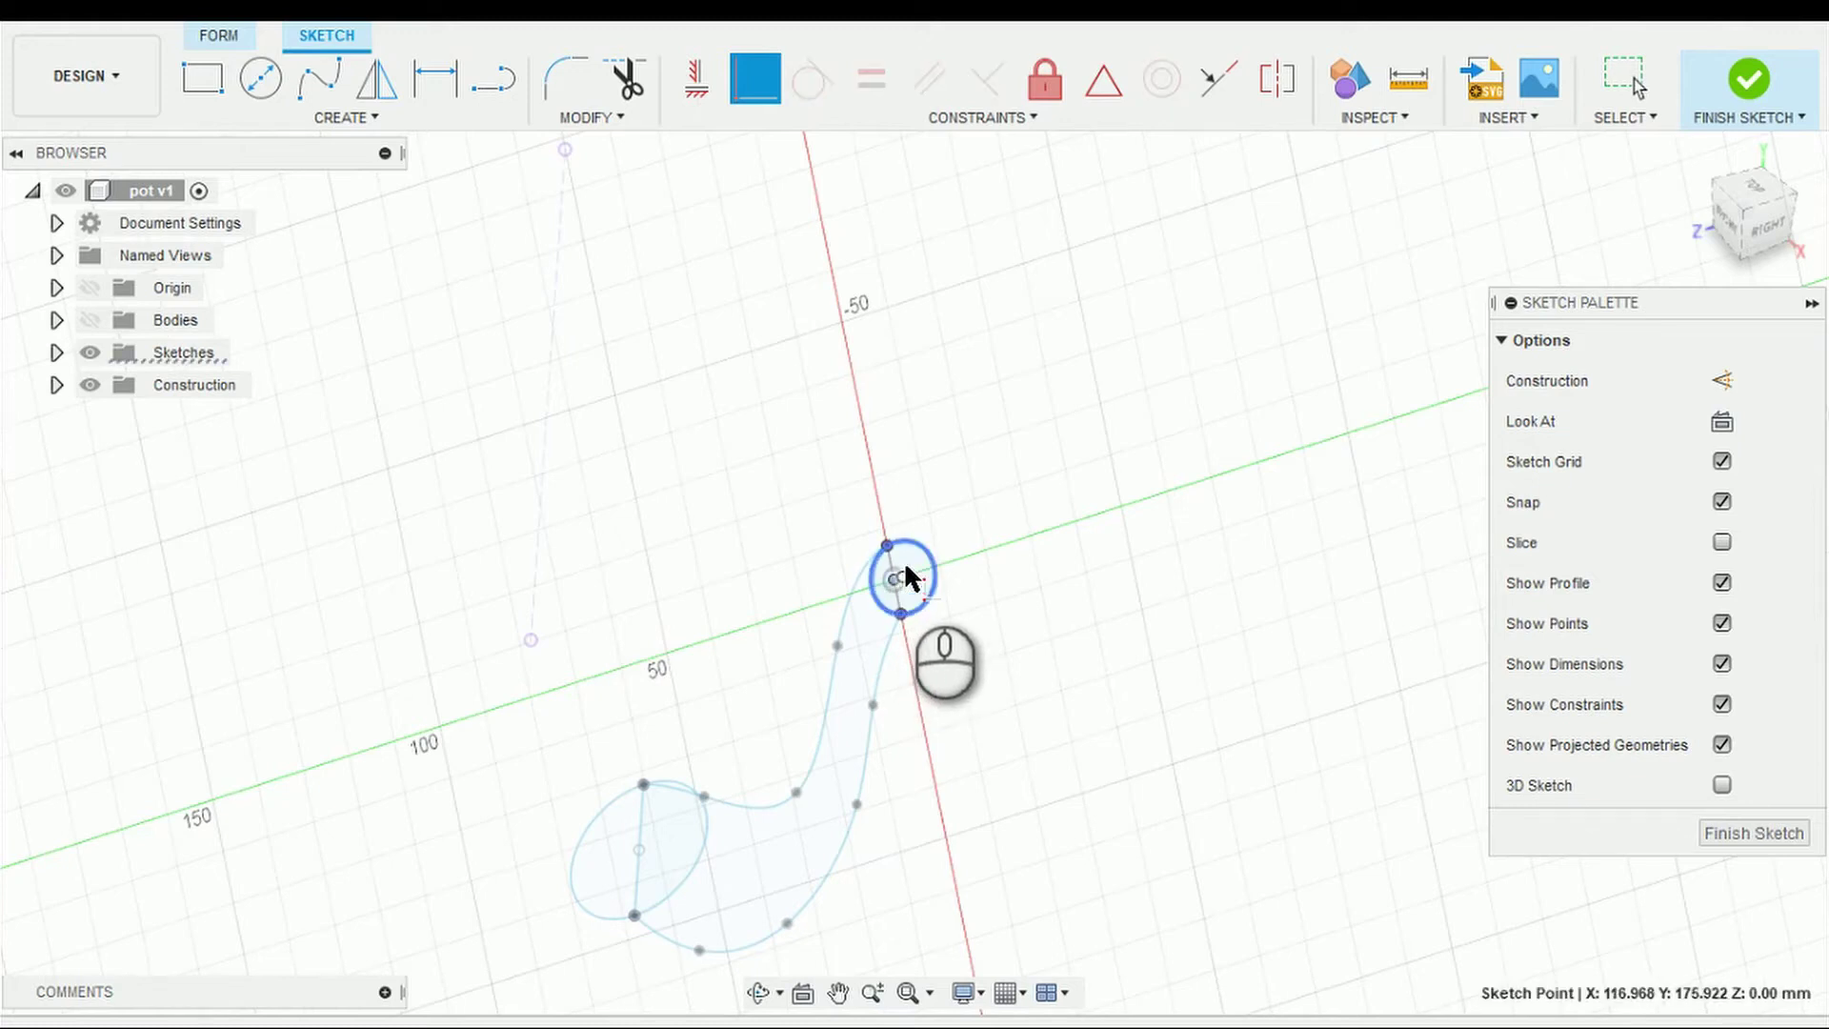
{"action": "left_click", "coordinate": [903, 577]}
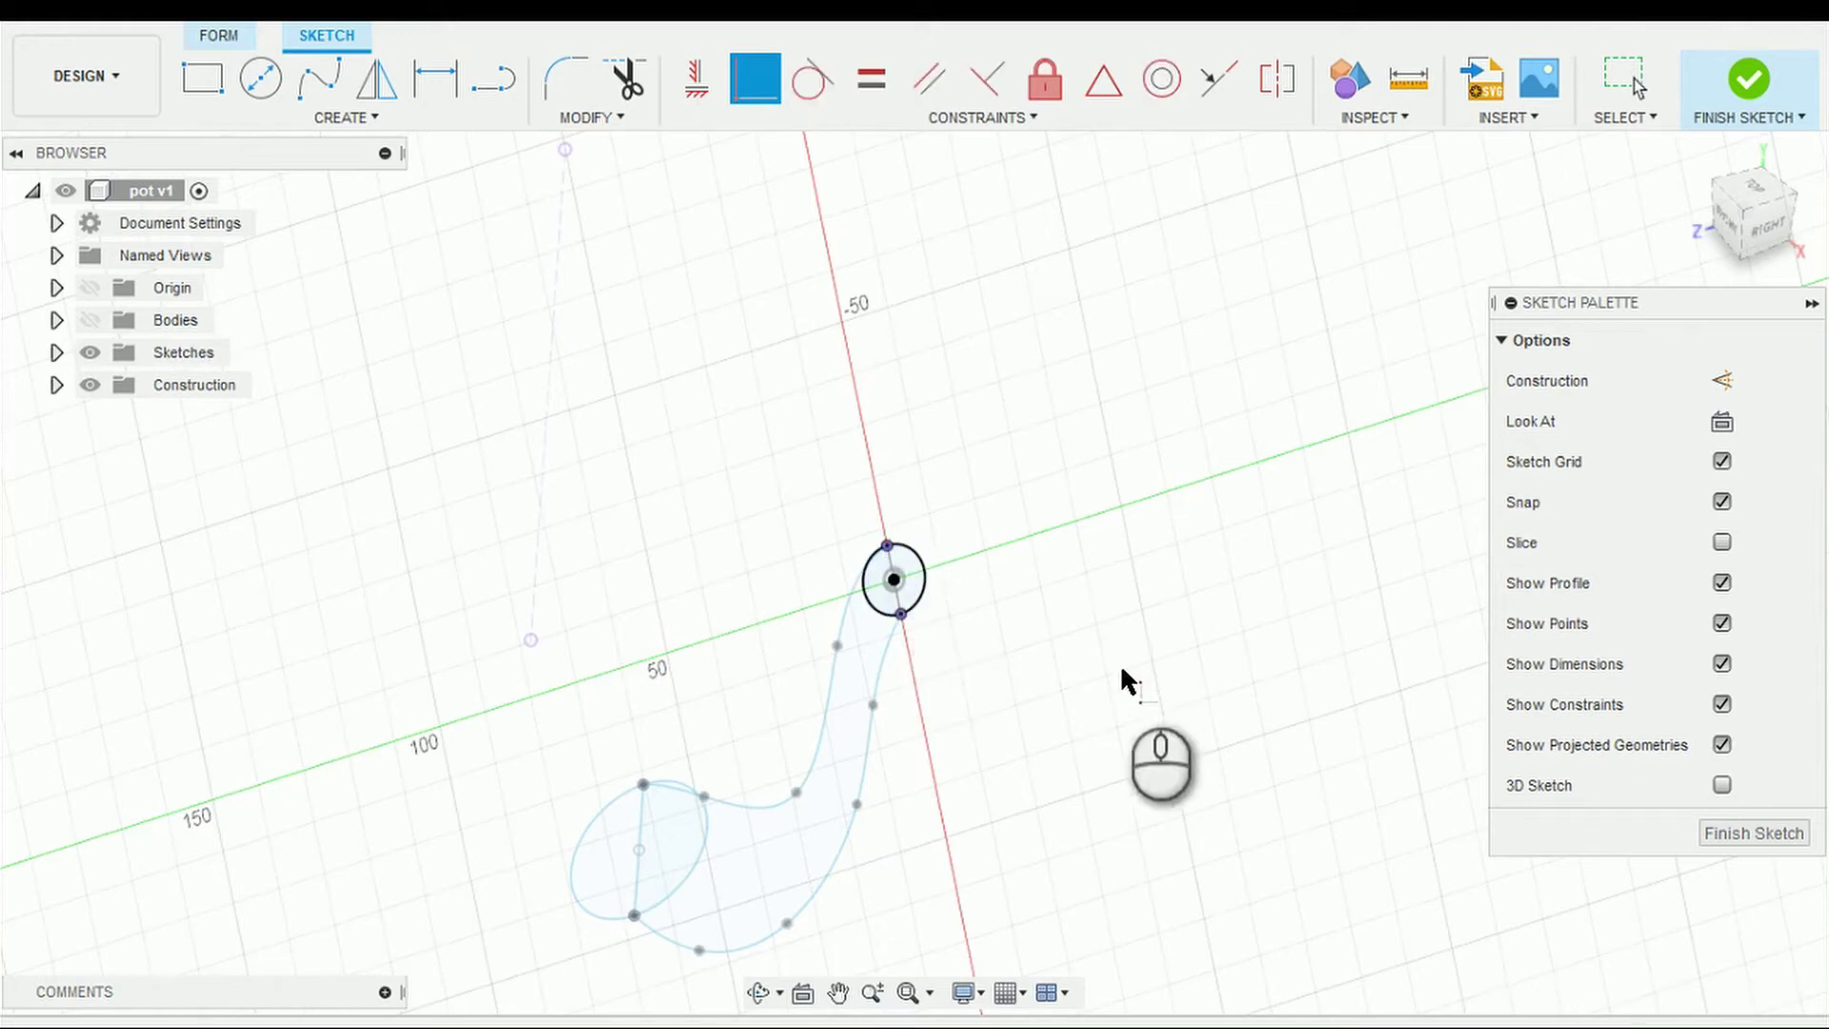
{"action": "left_click", "coordinate": [1749, 80]}
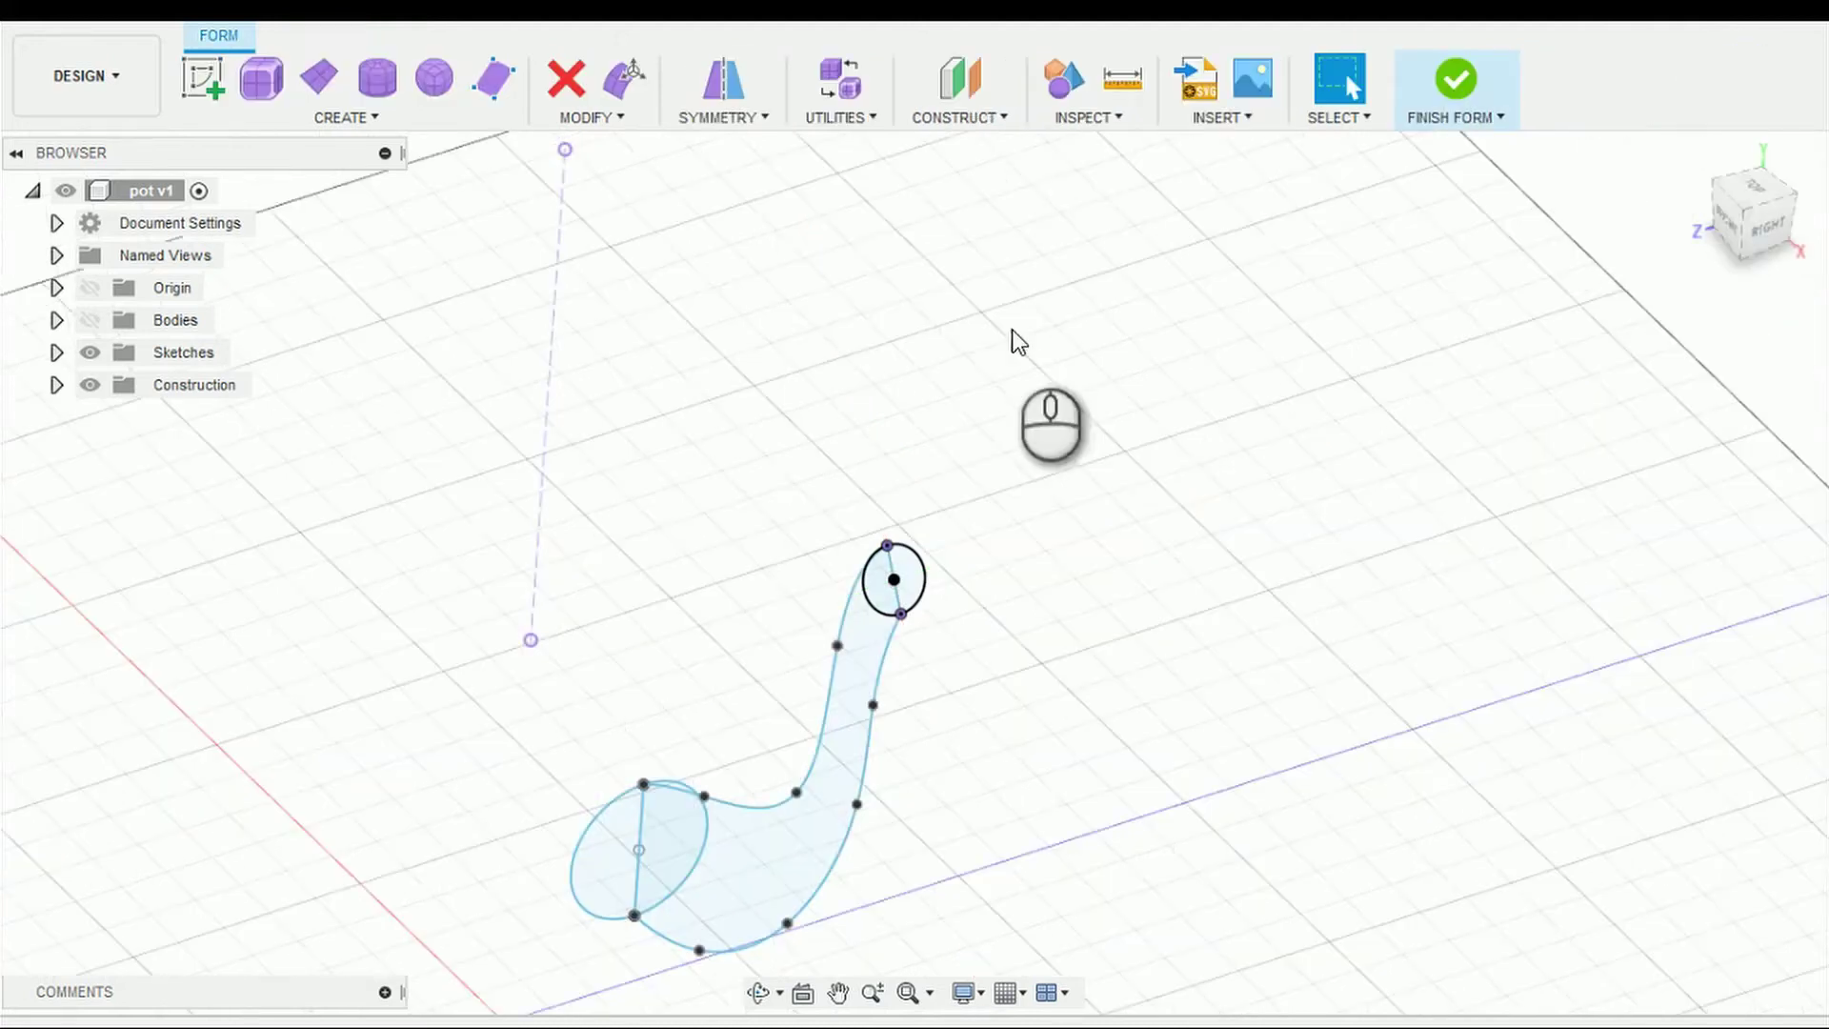
Step: Start a Loft with the large circle at the spout's base and the small circle at its outer end as profiles
{"action": "left_click", "coordinate": [362, 118]}
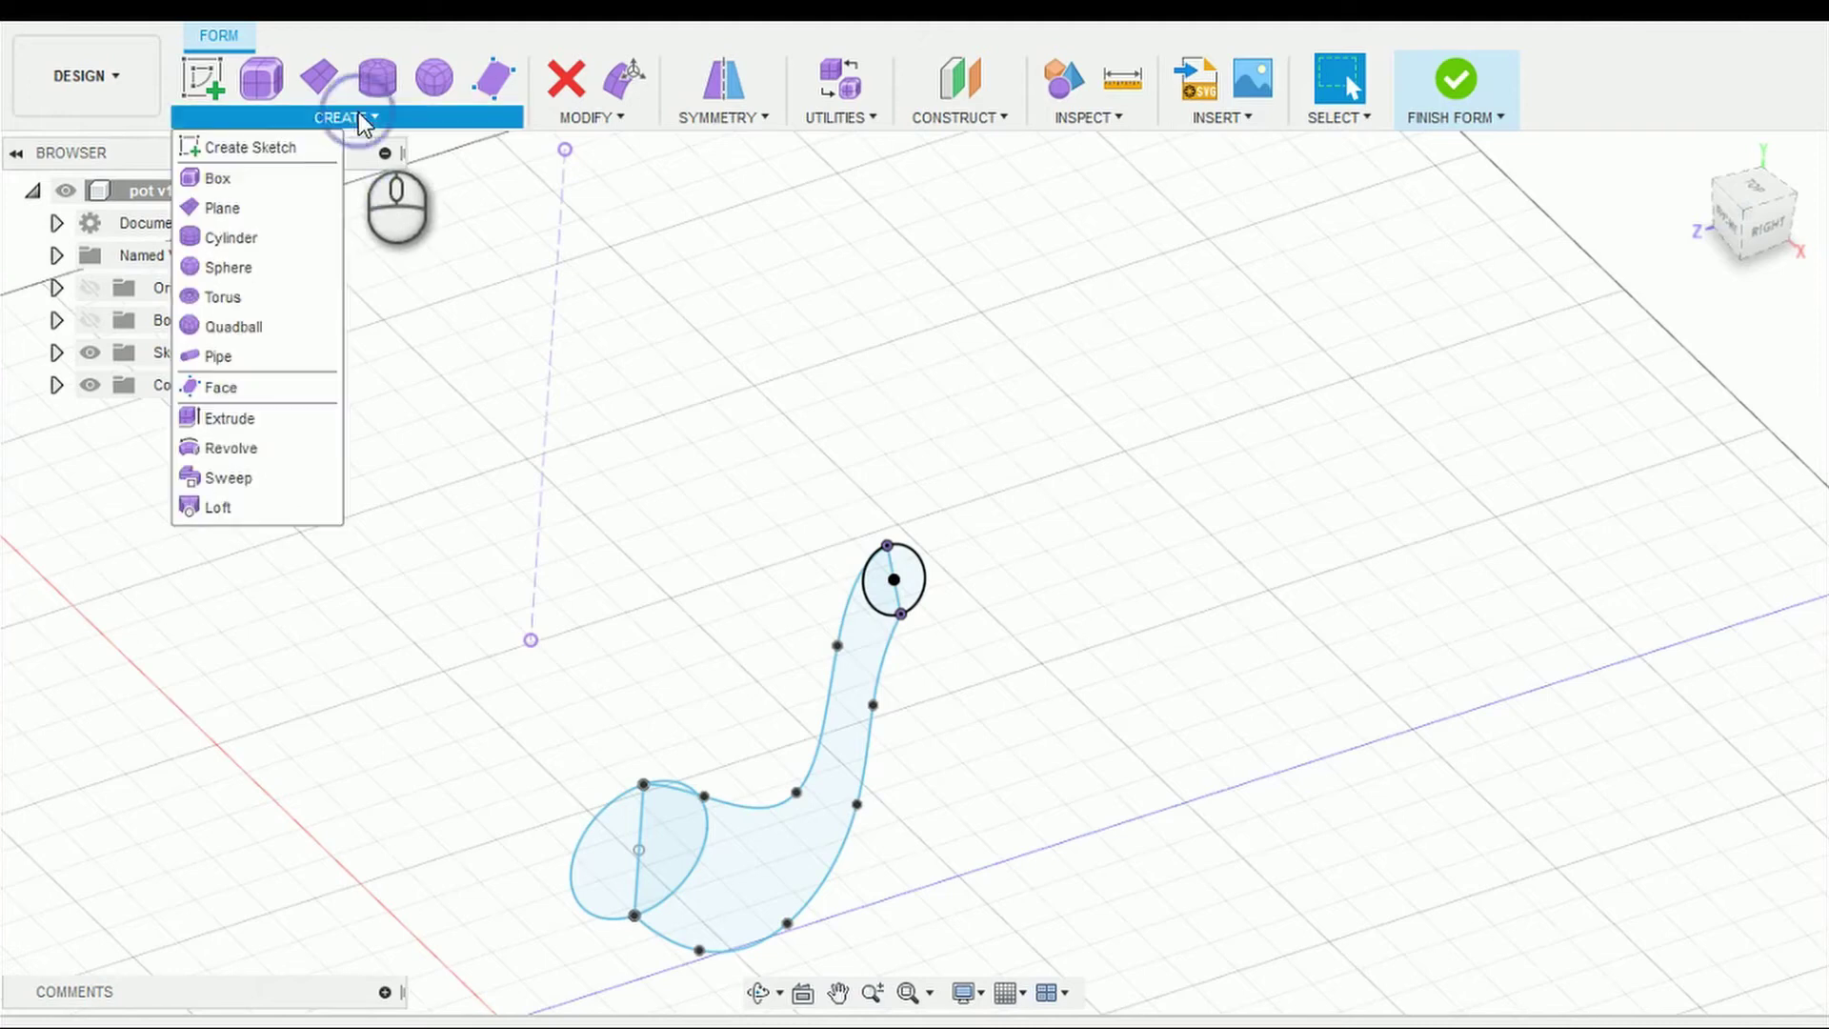
{"action": "left_click", "coordinate": [221, 518]}
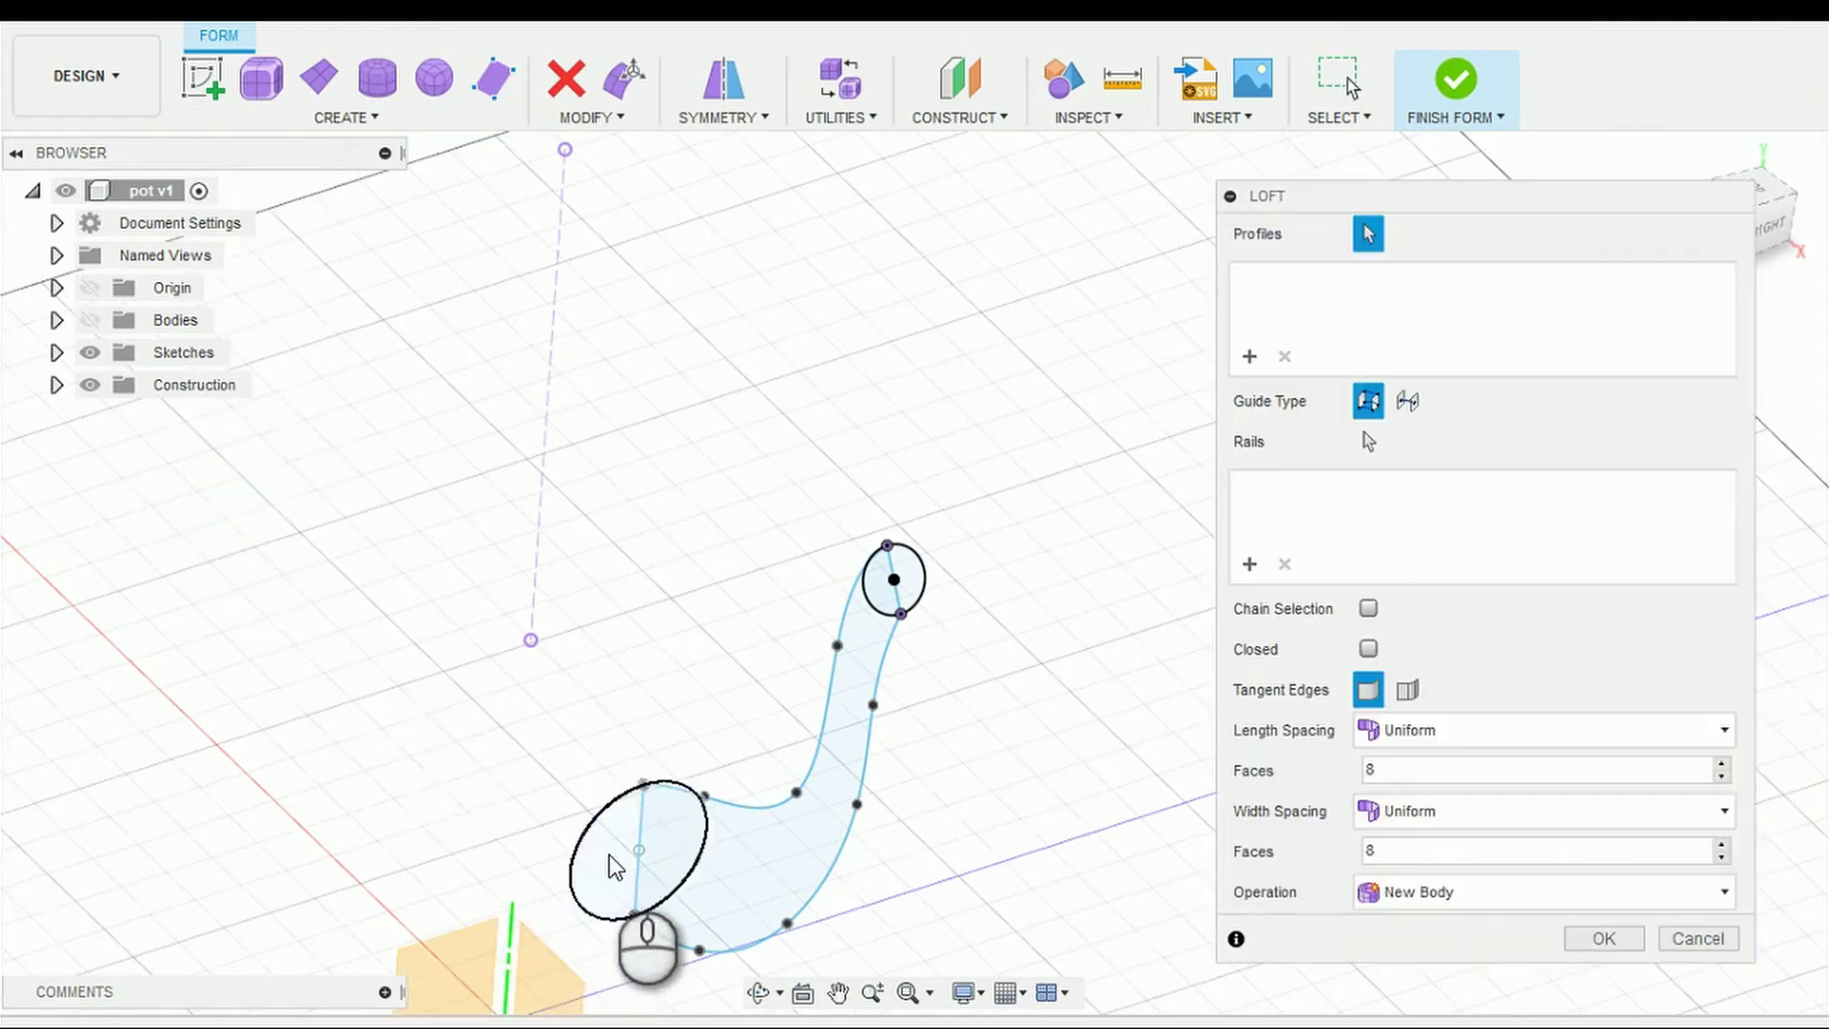
{"action": "left_click", "coordinate": [612, 845]}
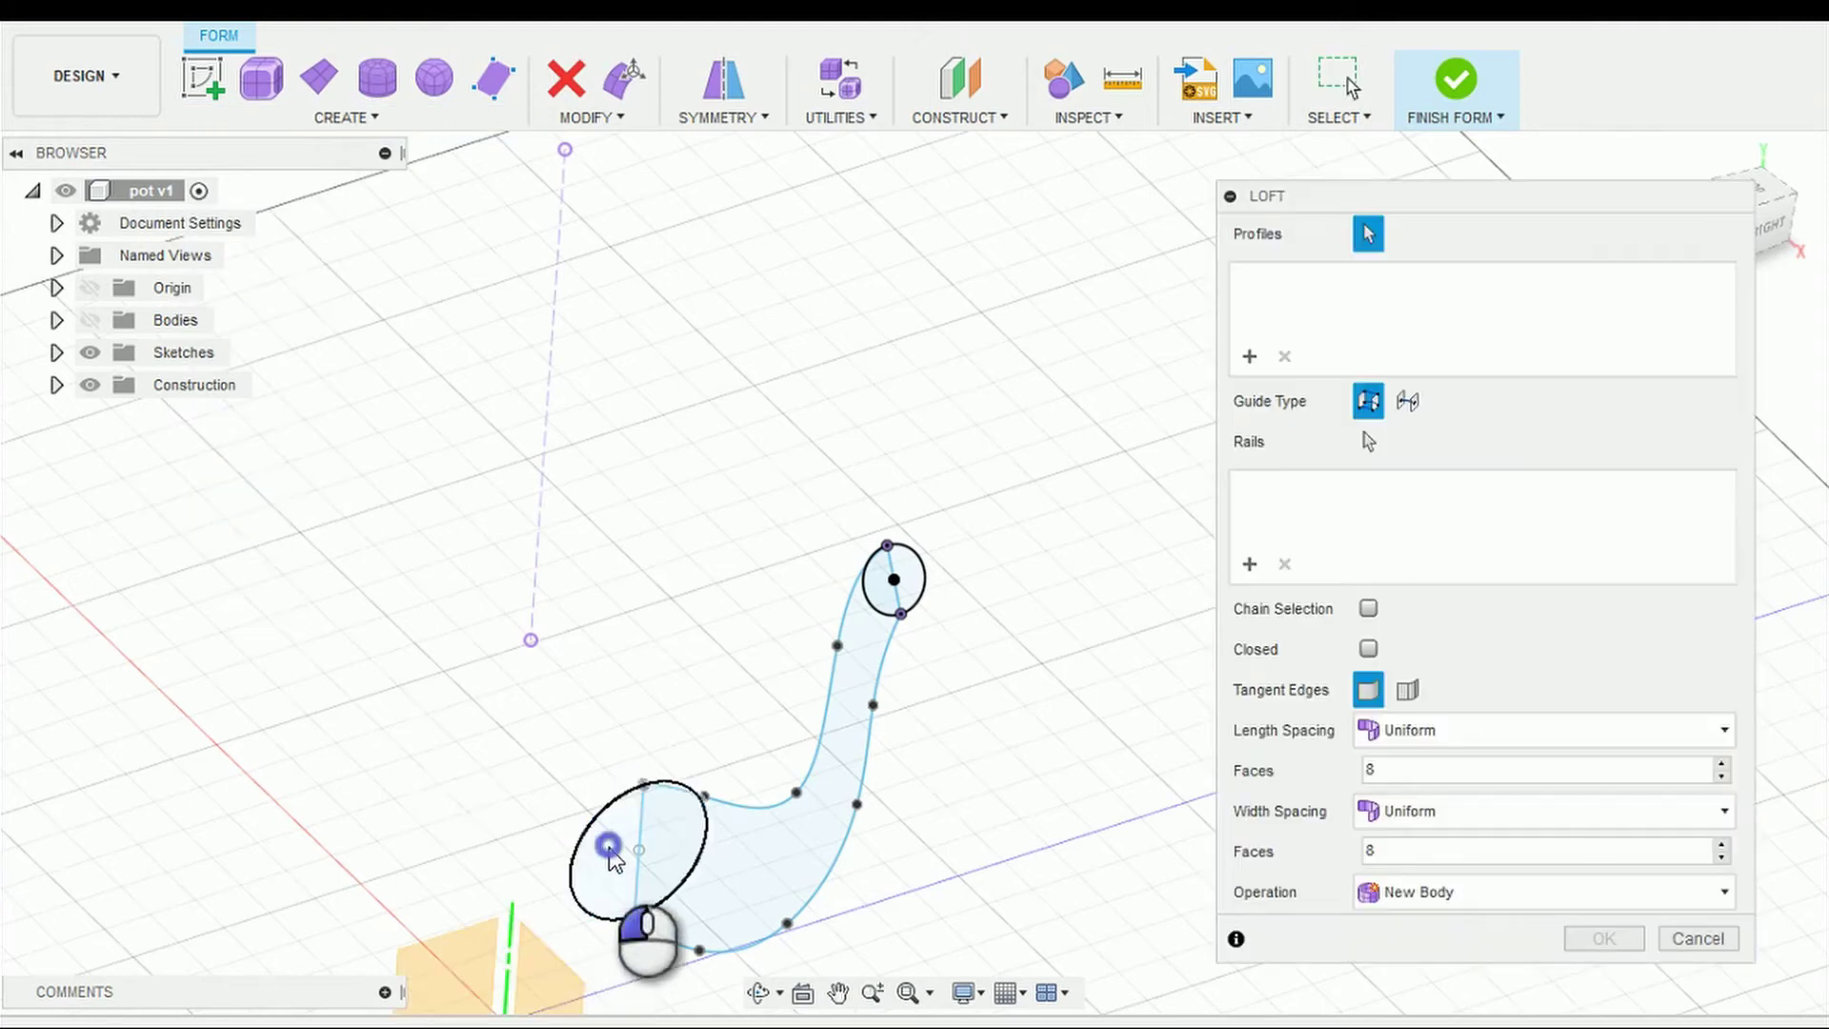
{"action": "left_click", "coordinate": [911, 587]}
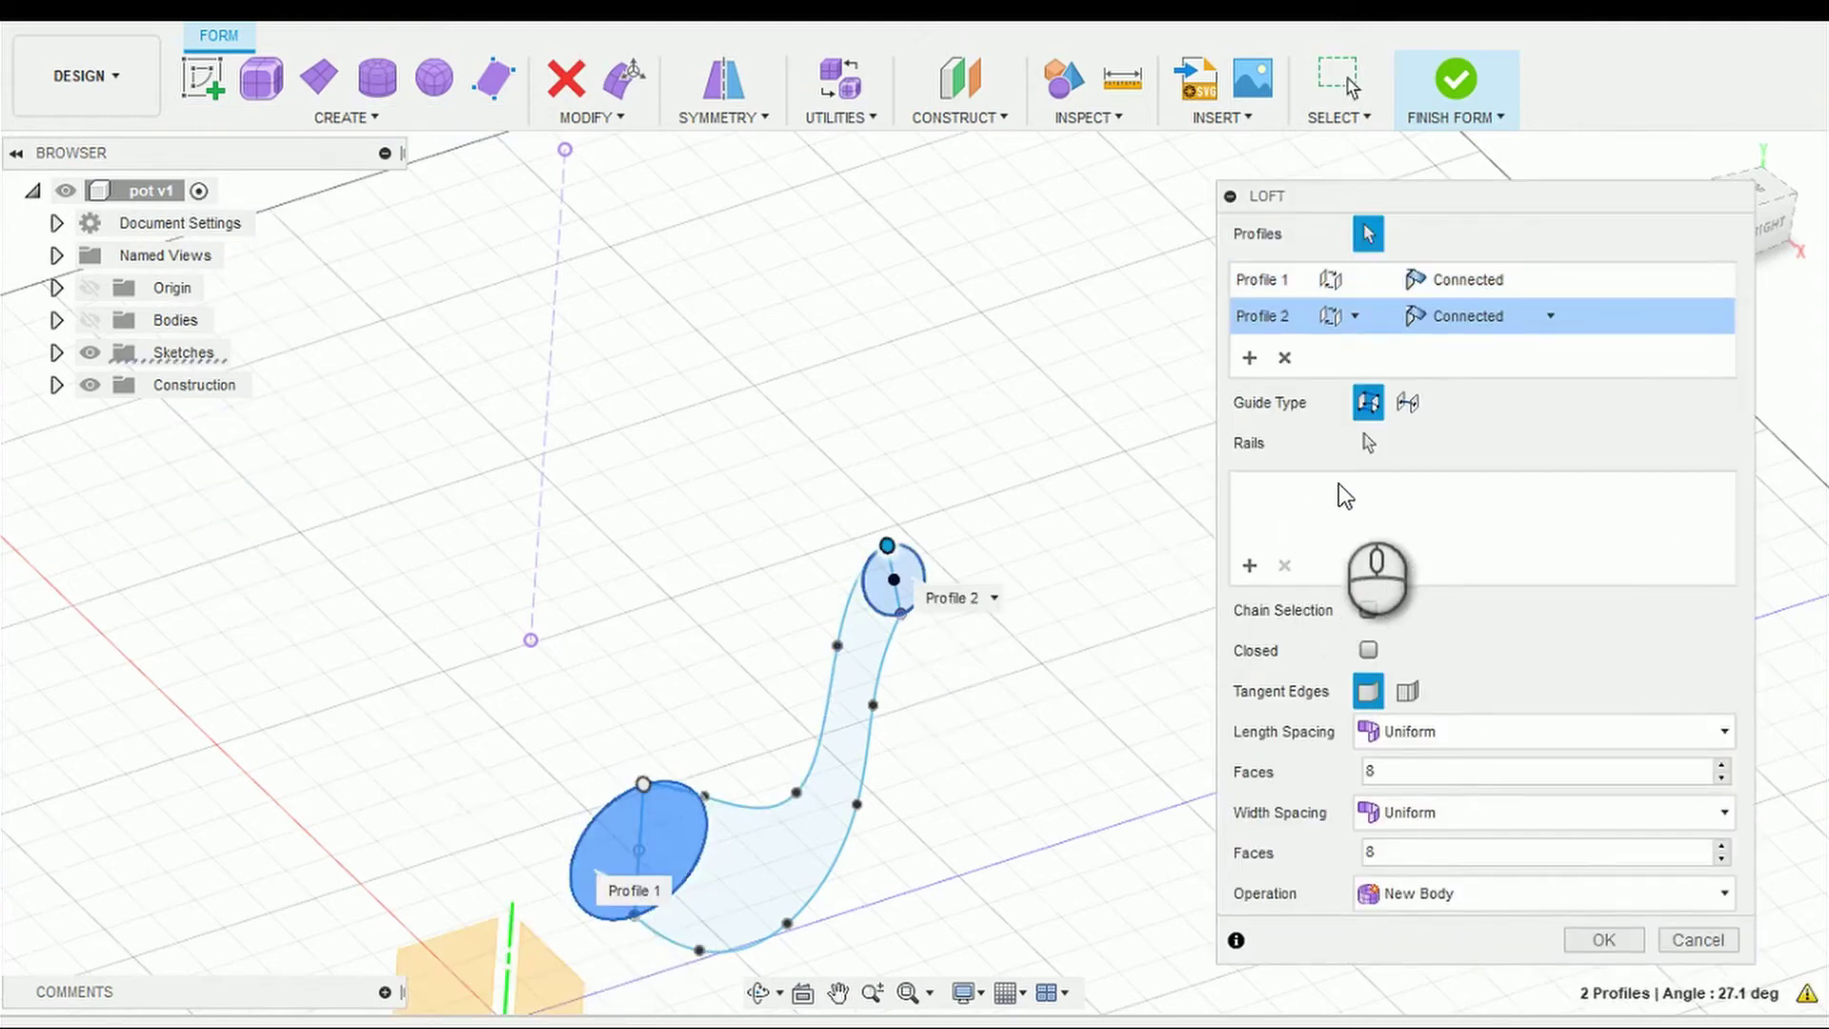
Step: Show the bodies, add the upper and lower splines as loft rails, and create the spout as a new body
{"action": "left_click", "coordinate": [1368, 443]}
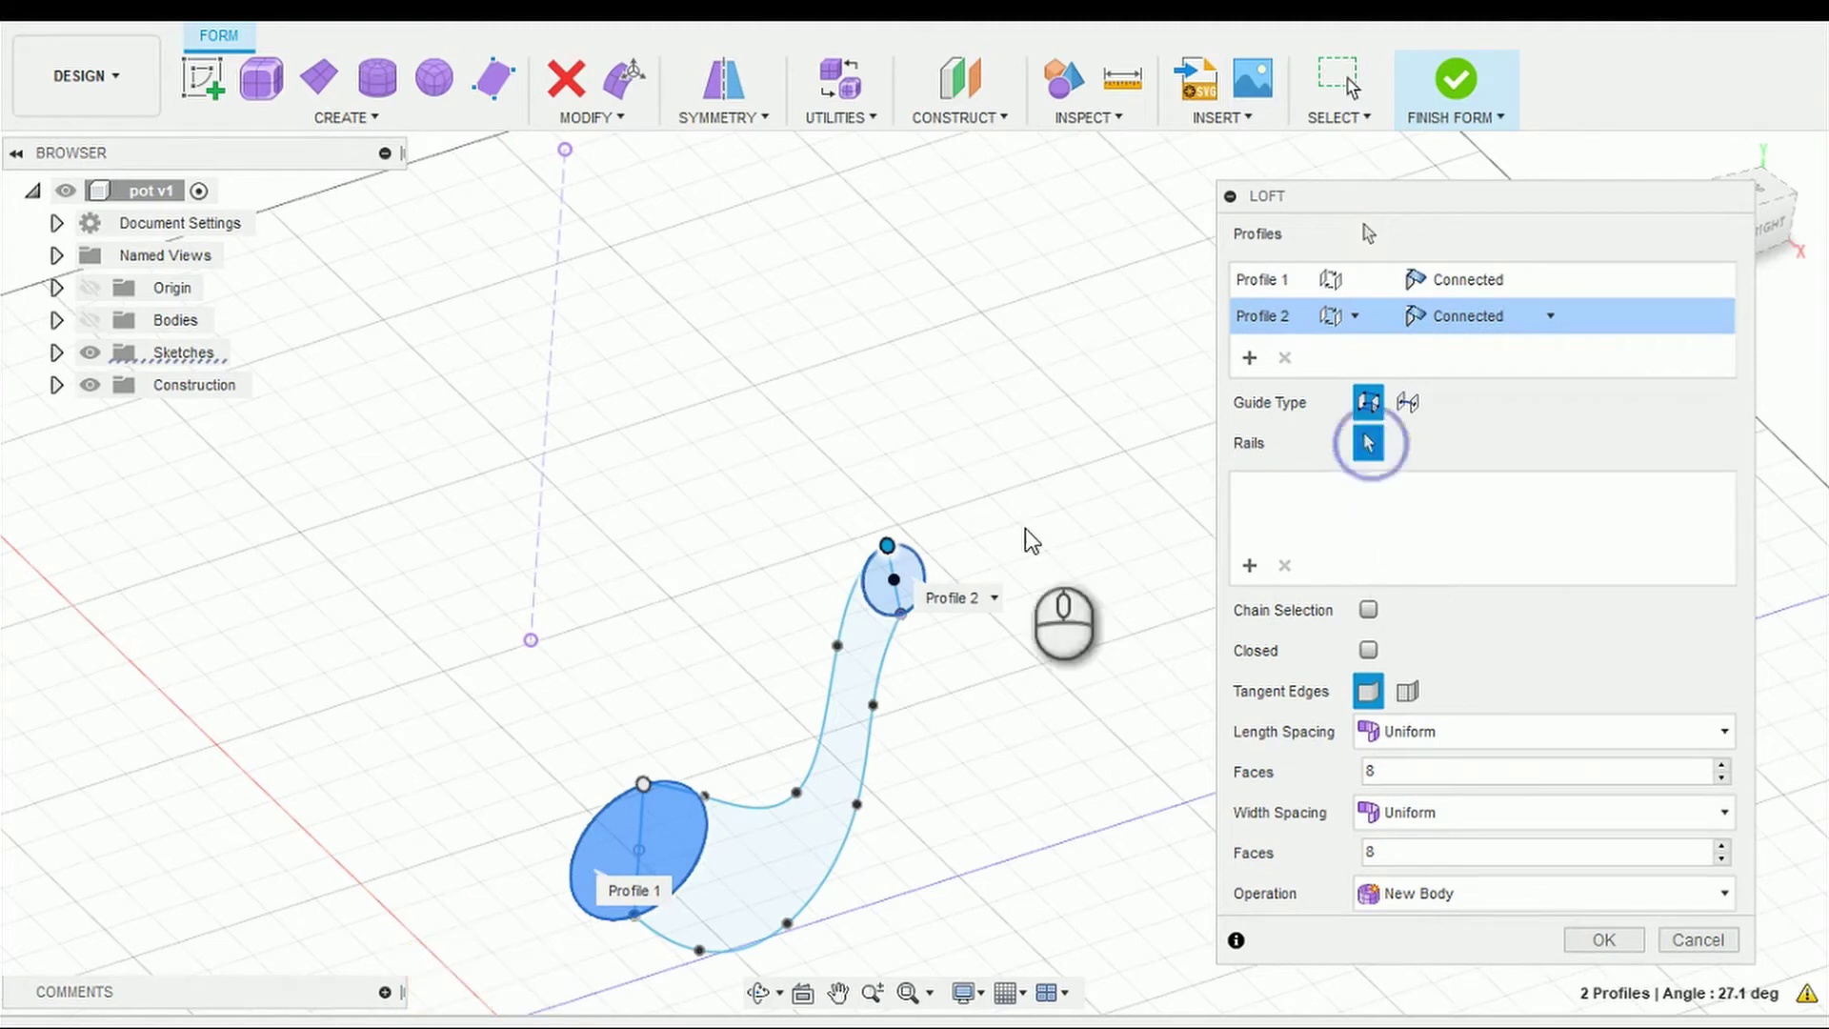
{"action": "left_click", "coordinate": [90, 320]}
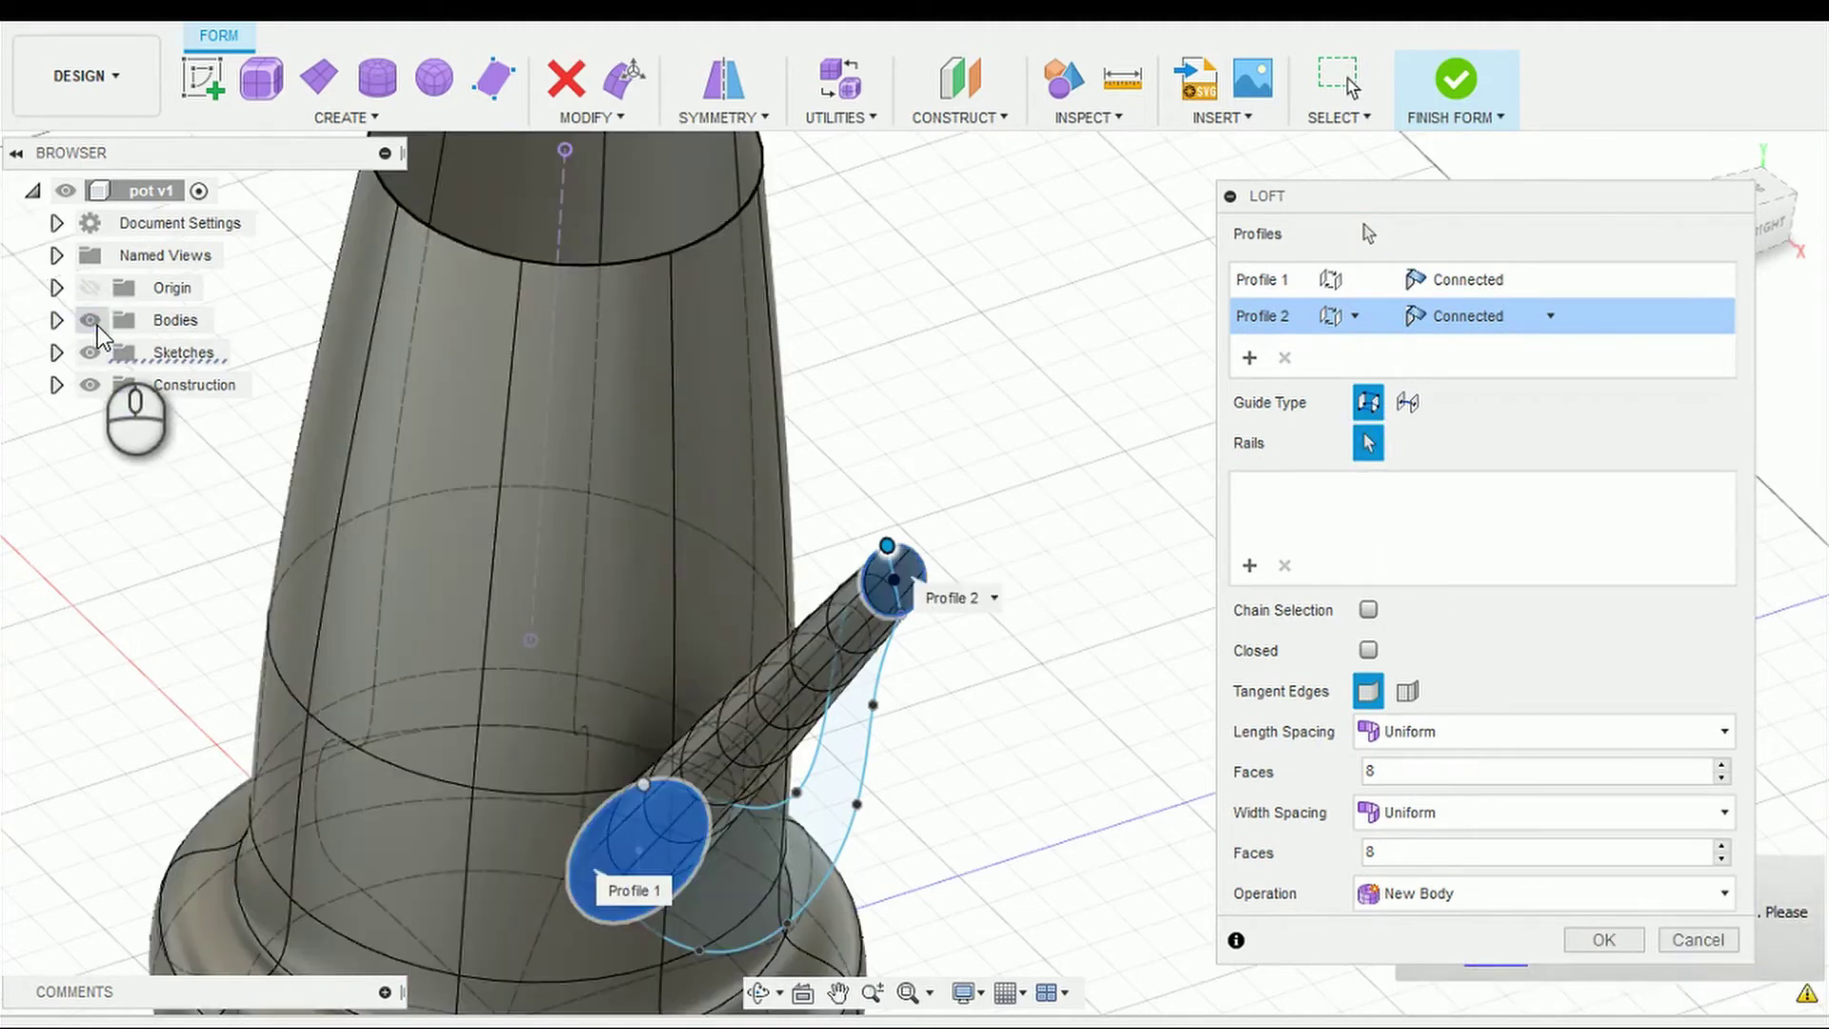
{"action": "left_click", "coordinate": [808, 763]}
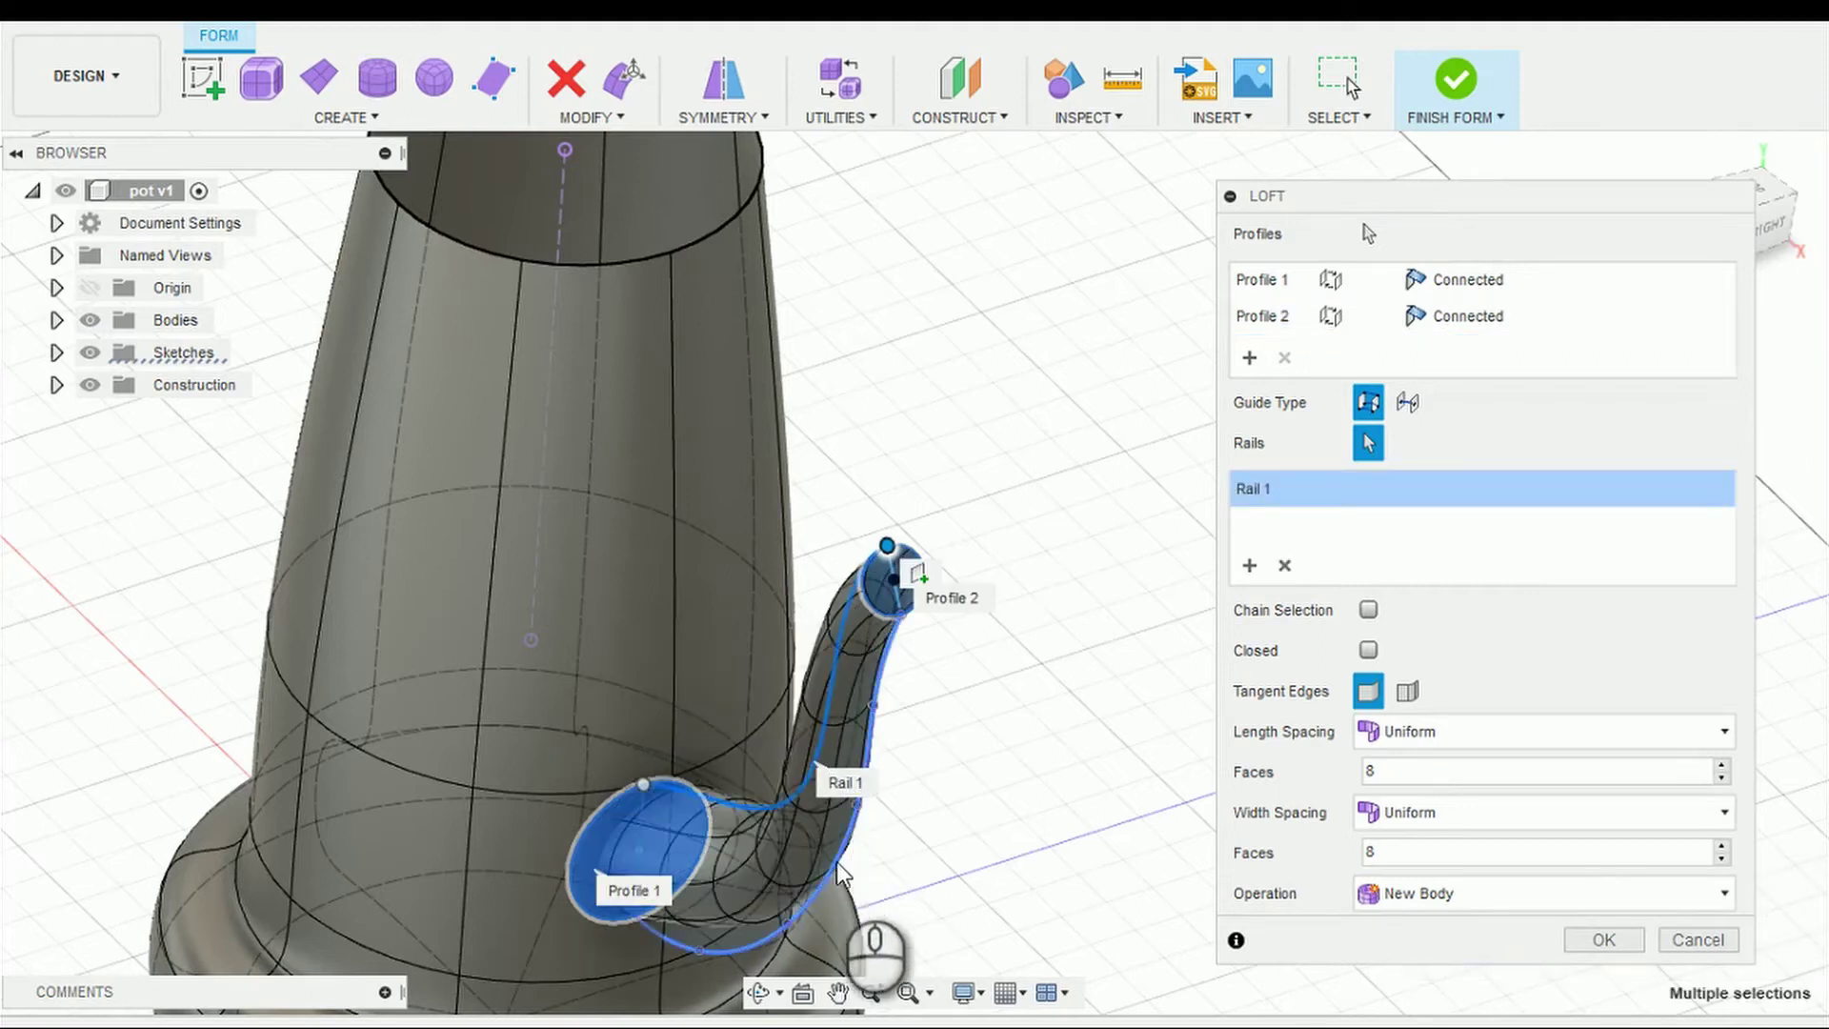
{"action": "left_click", "coordinate": [830, 882]}
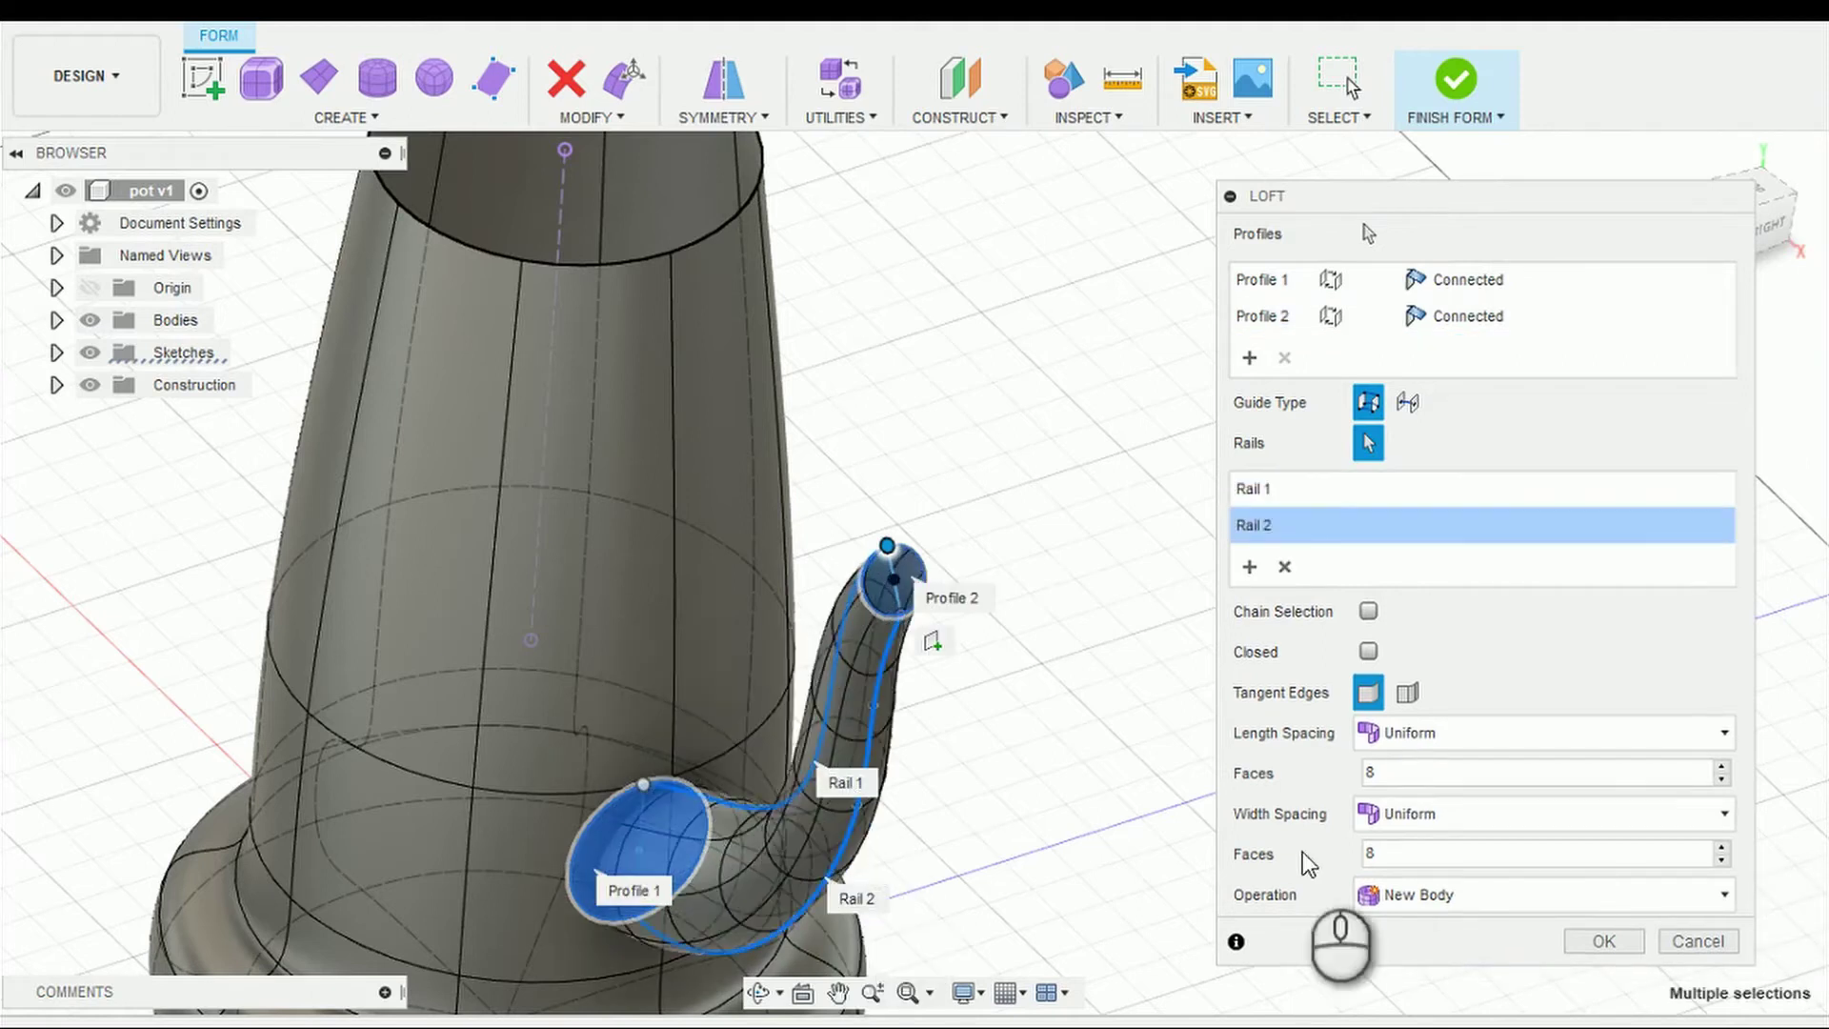
{"action": "left_click", "coordinate": [1600, 940]}
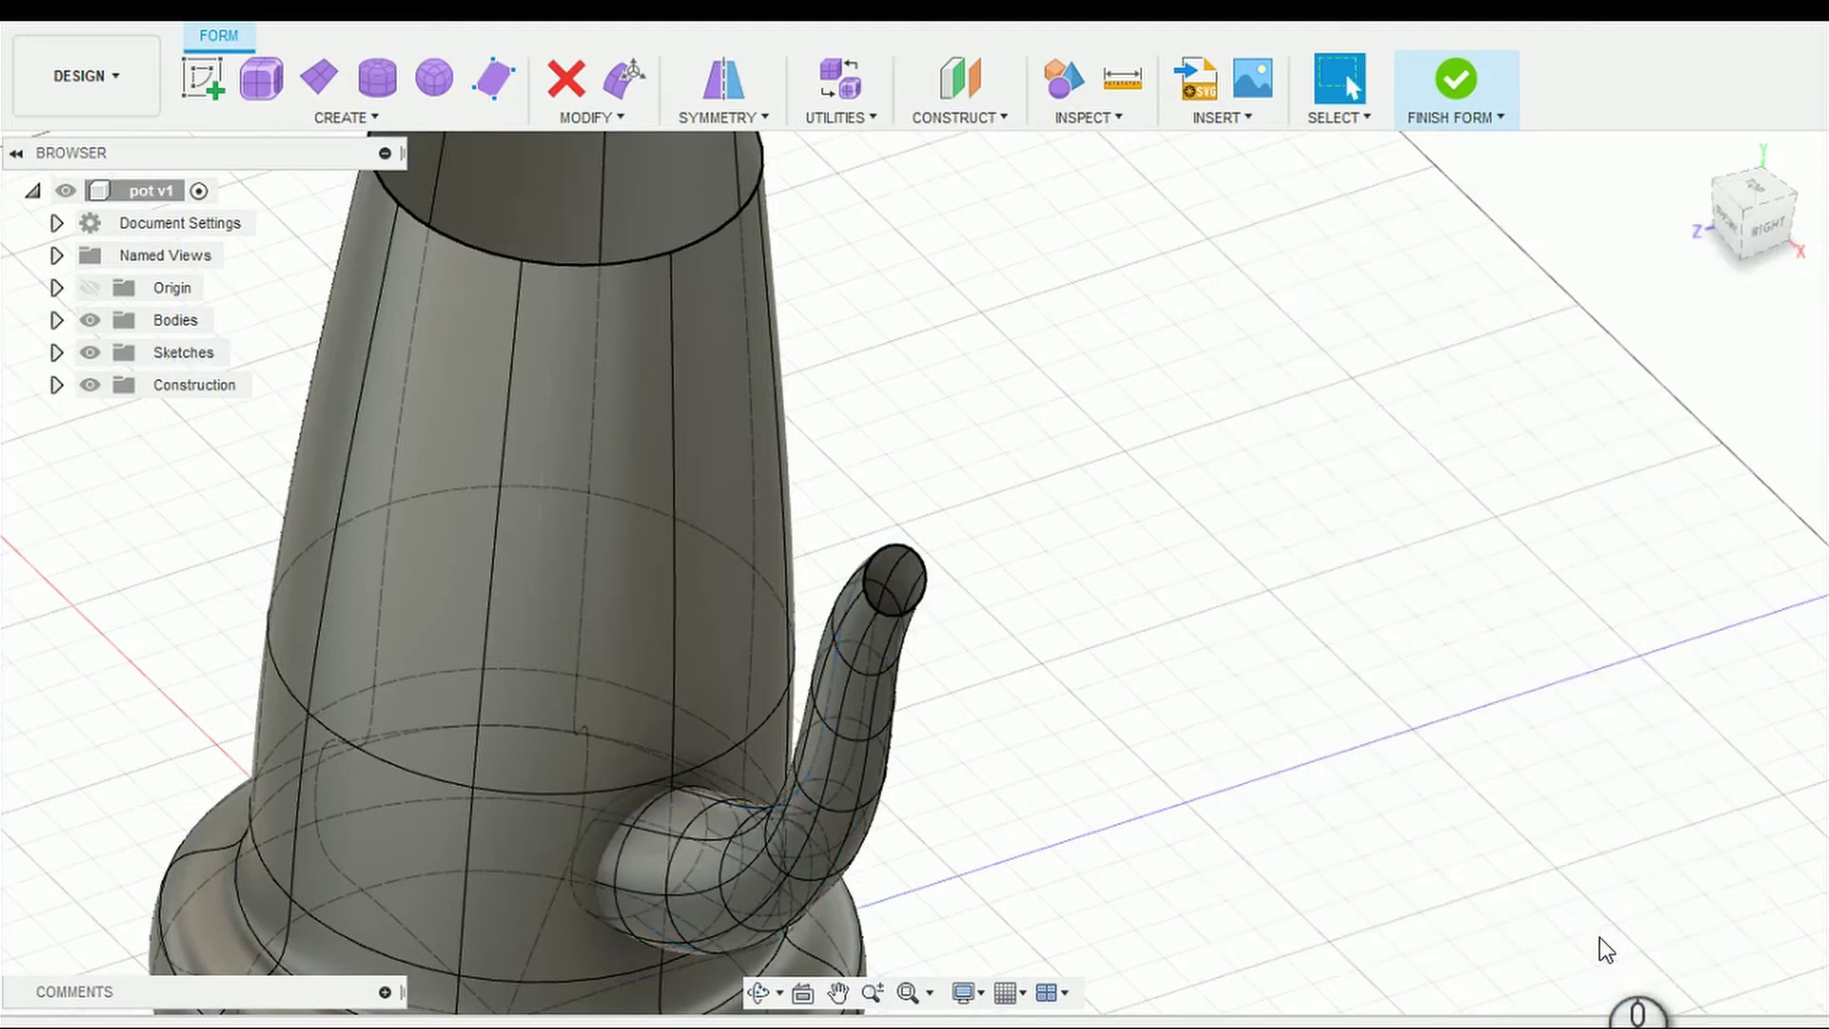
Step: Insert an edge loop around the pot's upper body, about halfway between the existing middle loop and the rim
{"action": "left_click", "coordinate": [1696, 154]}
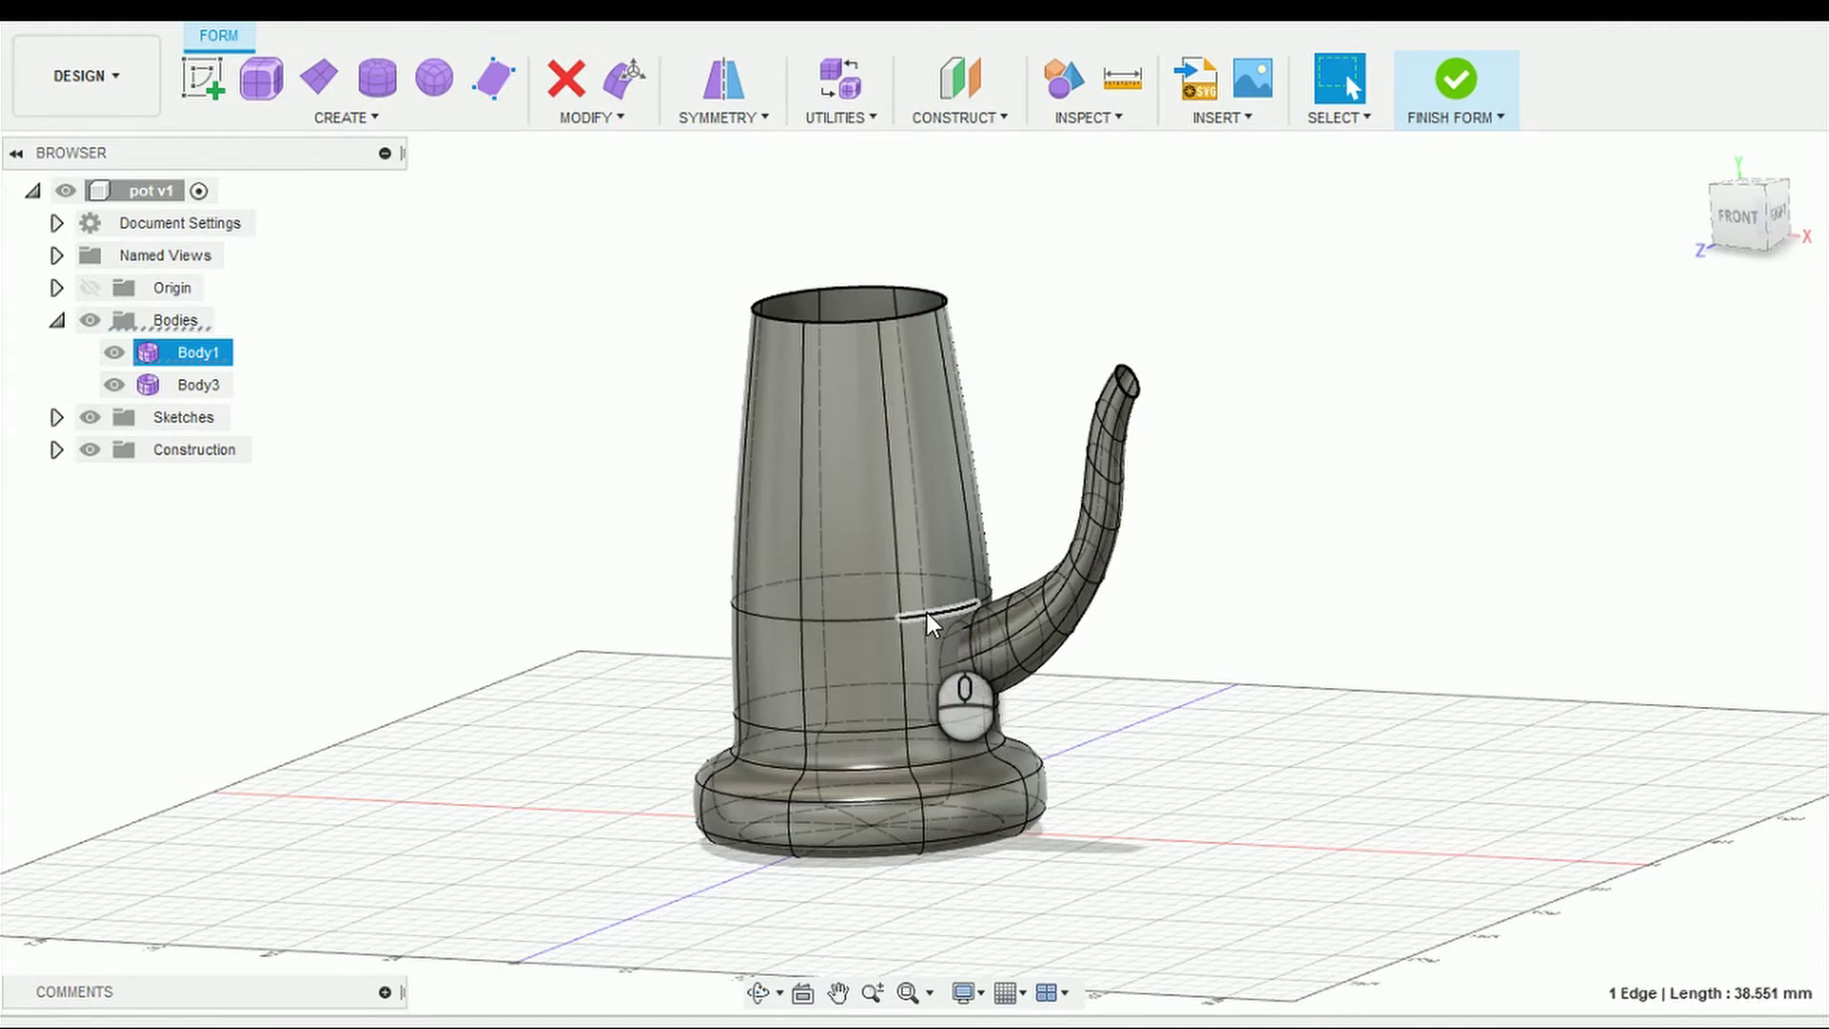
{"action": "double_click", "coordinate": [927, 613]}
{"action": "right_click", "coordinate": [928, 614]}
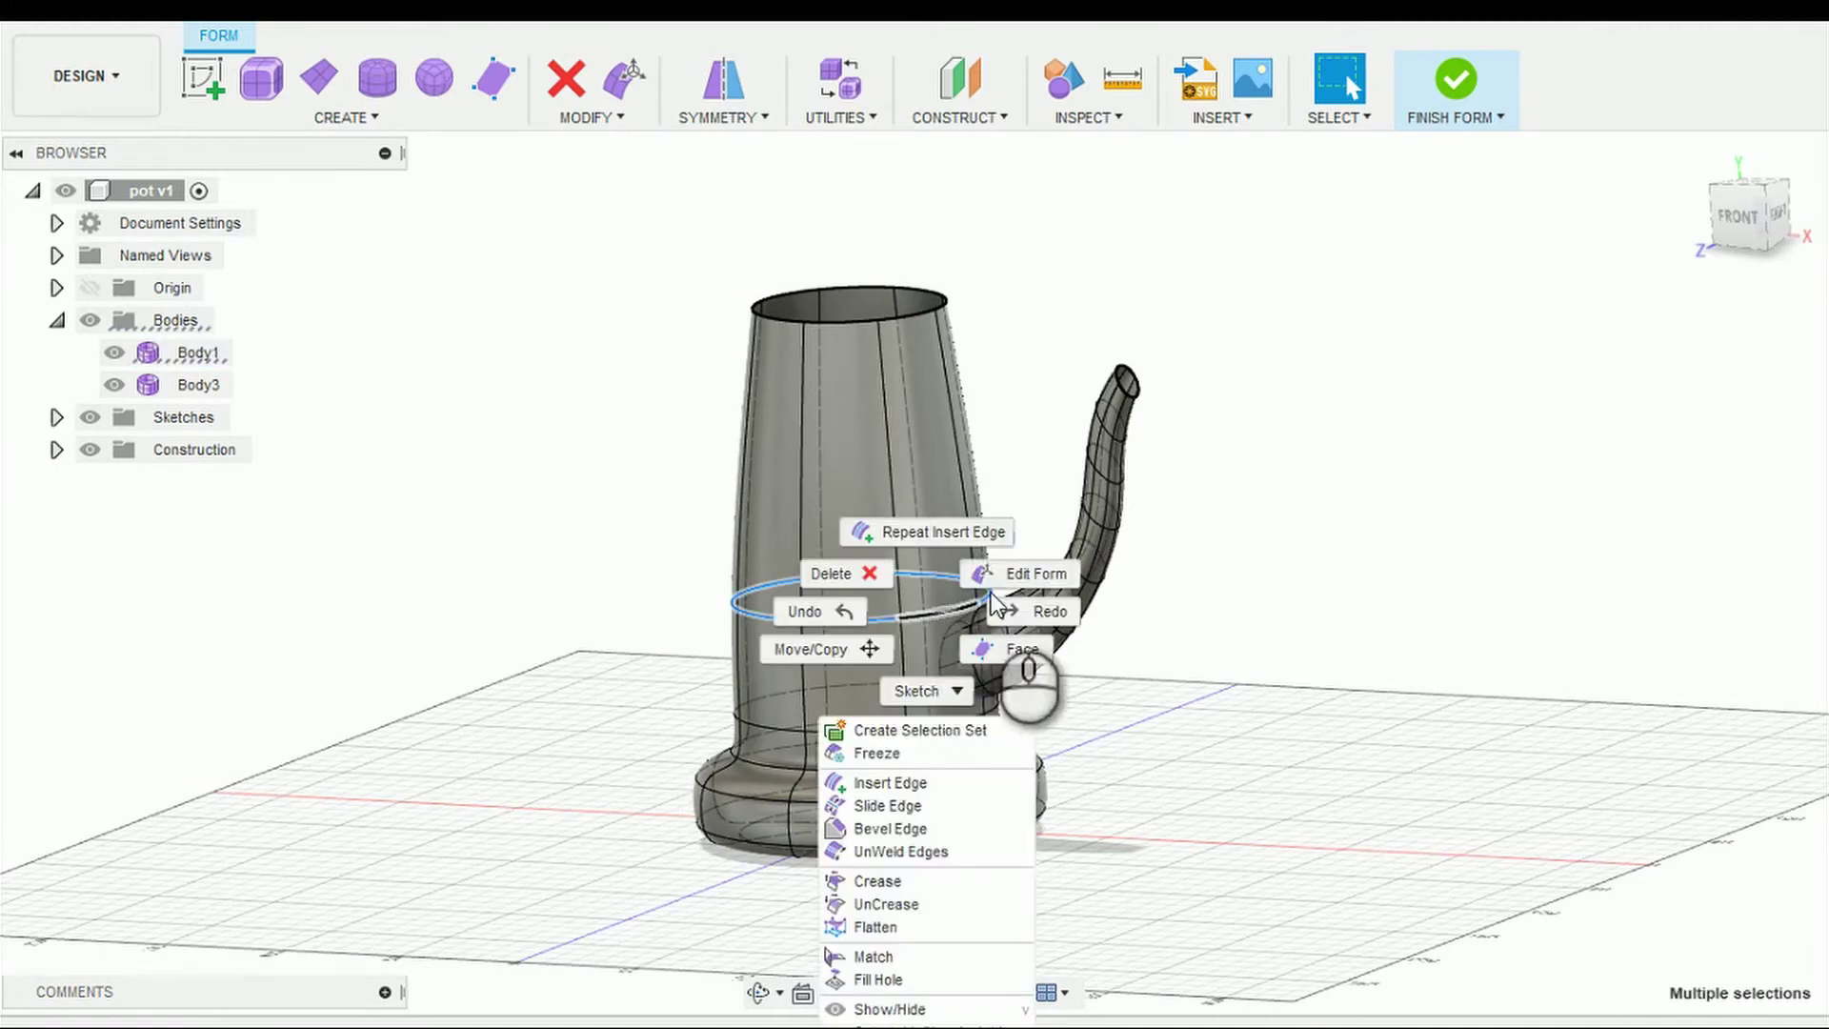
{"action": "left_click", "coordinate": [900, 780]}
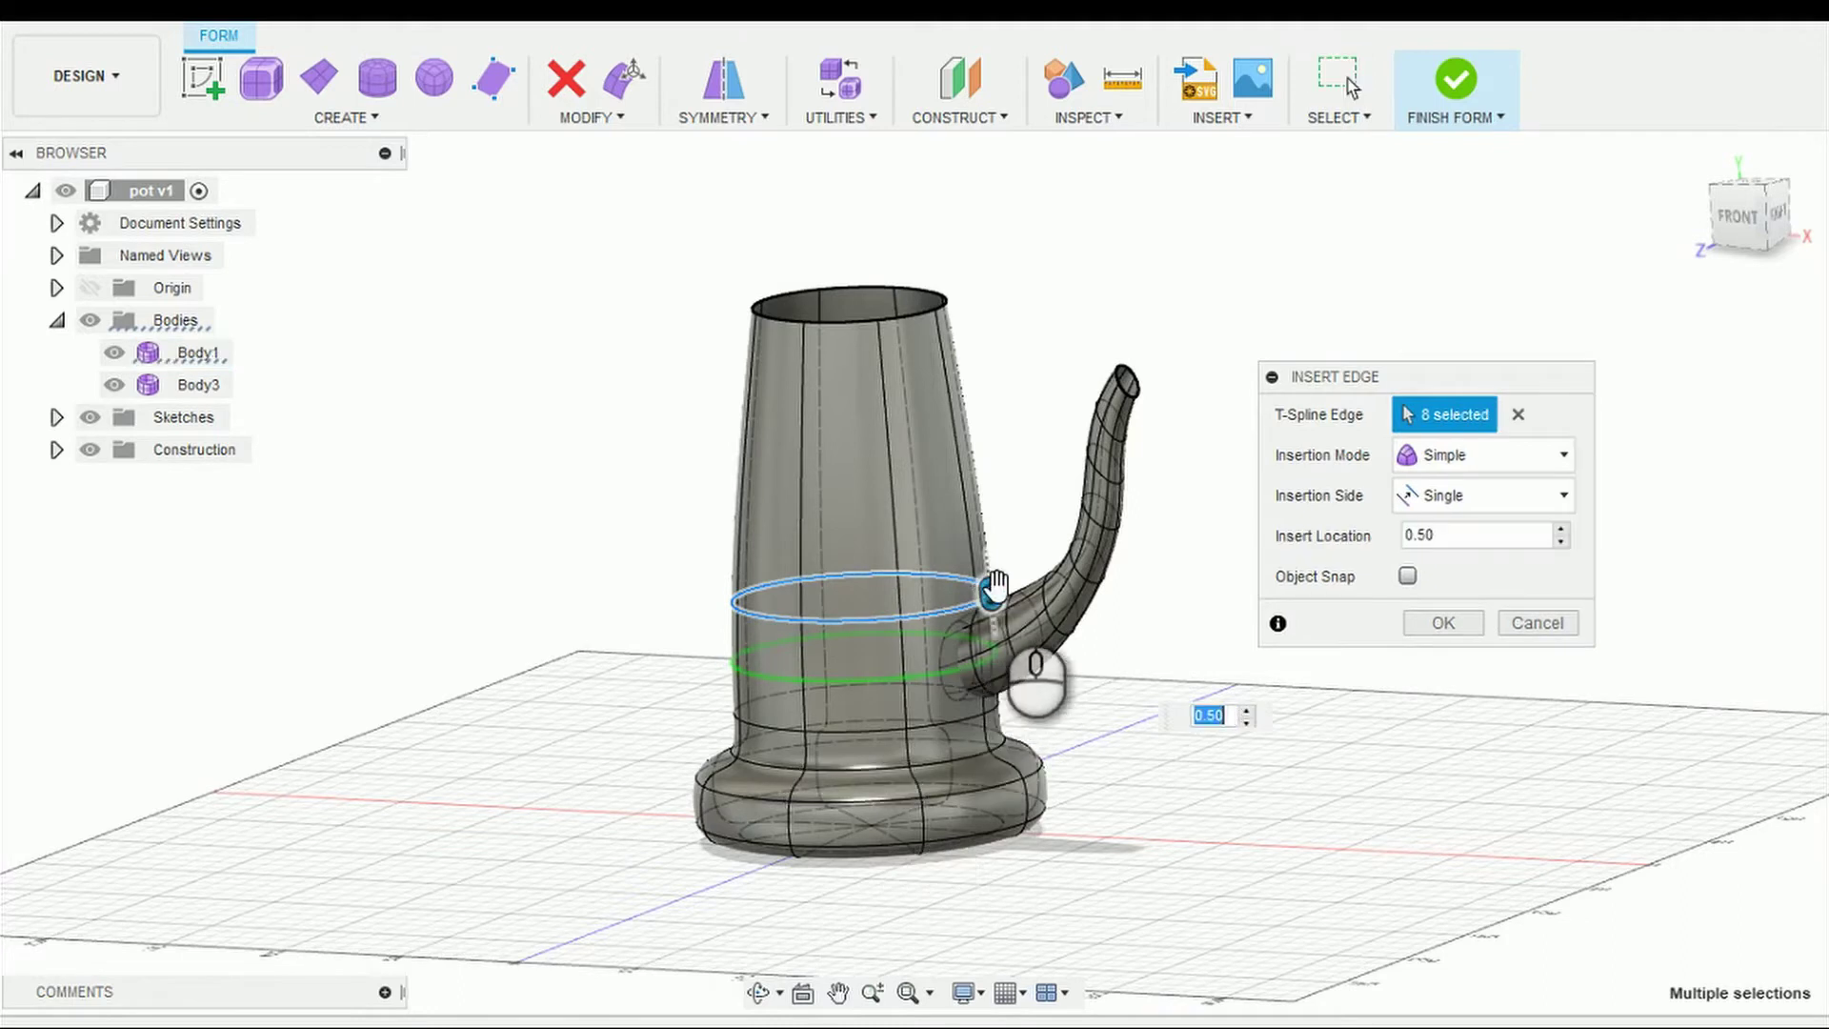
{"action": "left_click_drag", "start_coordinate": [996, 583], "coordinate": [964, 392]}
{"action": "key", "text": "Return"}
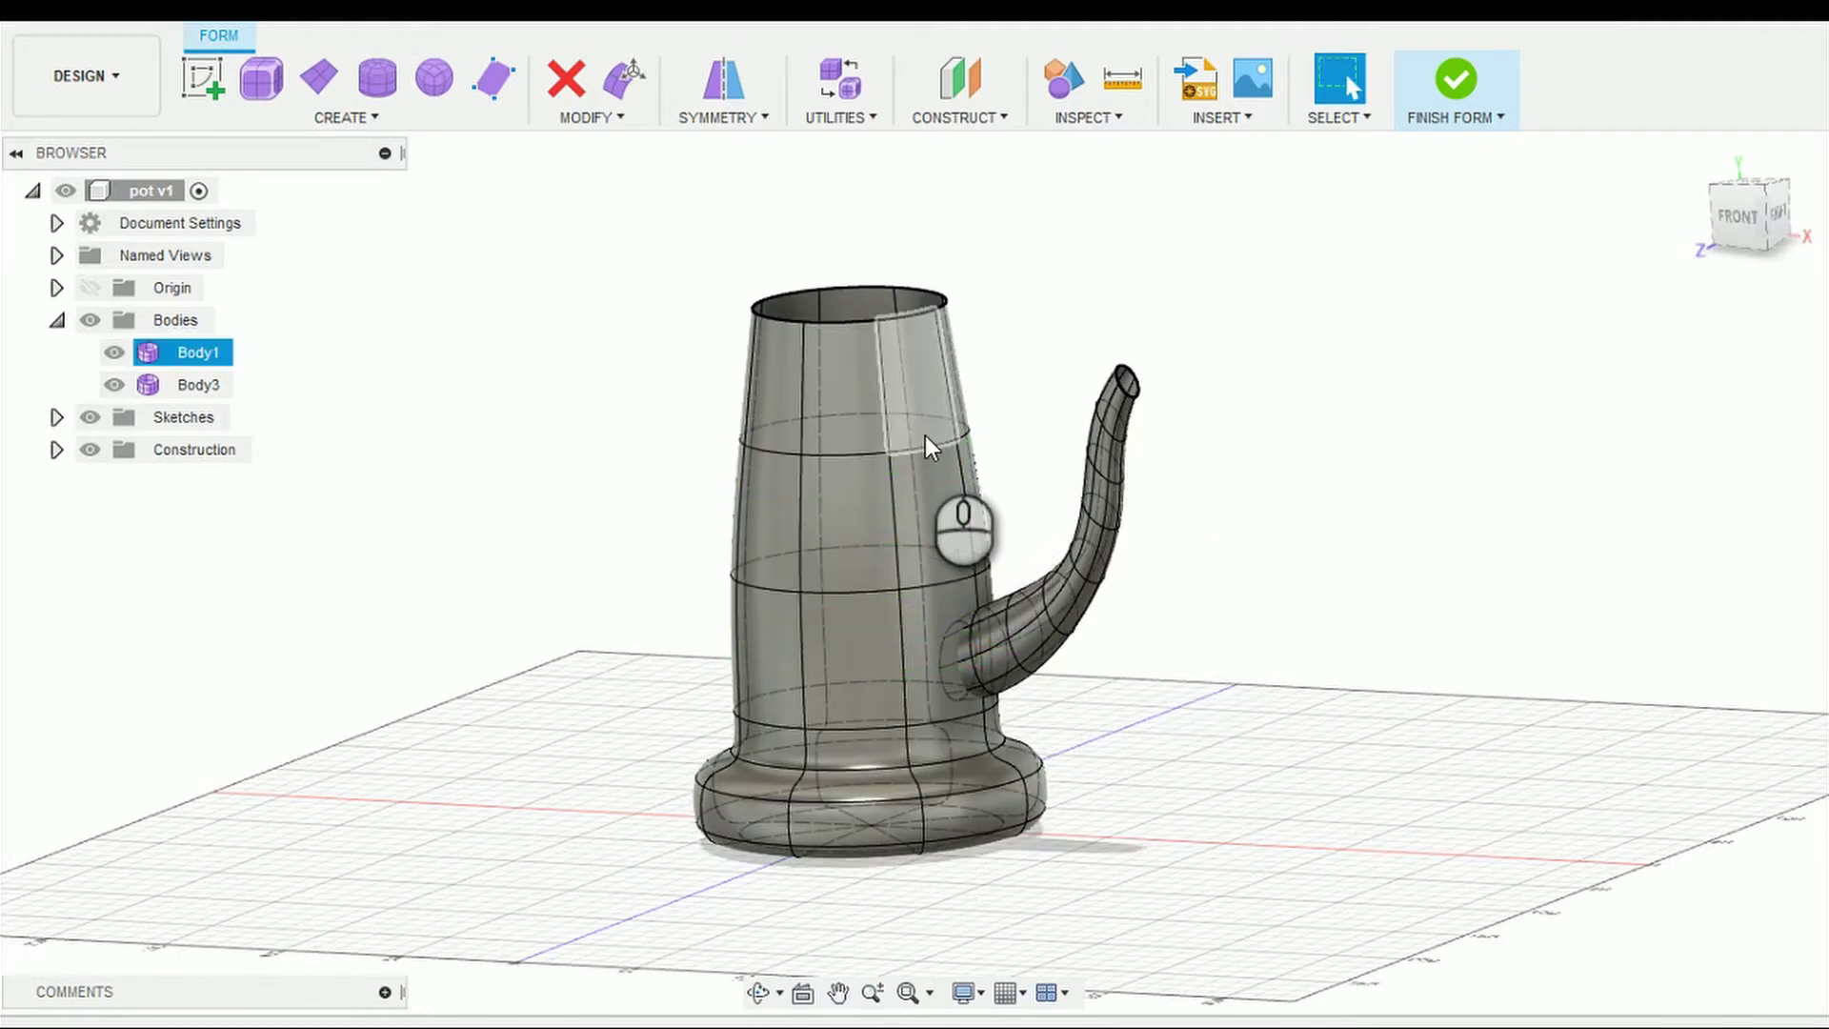
{"action": "double_click", "coordinate": [922, 453]}
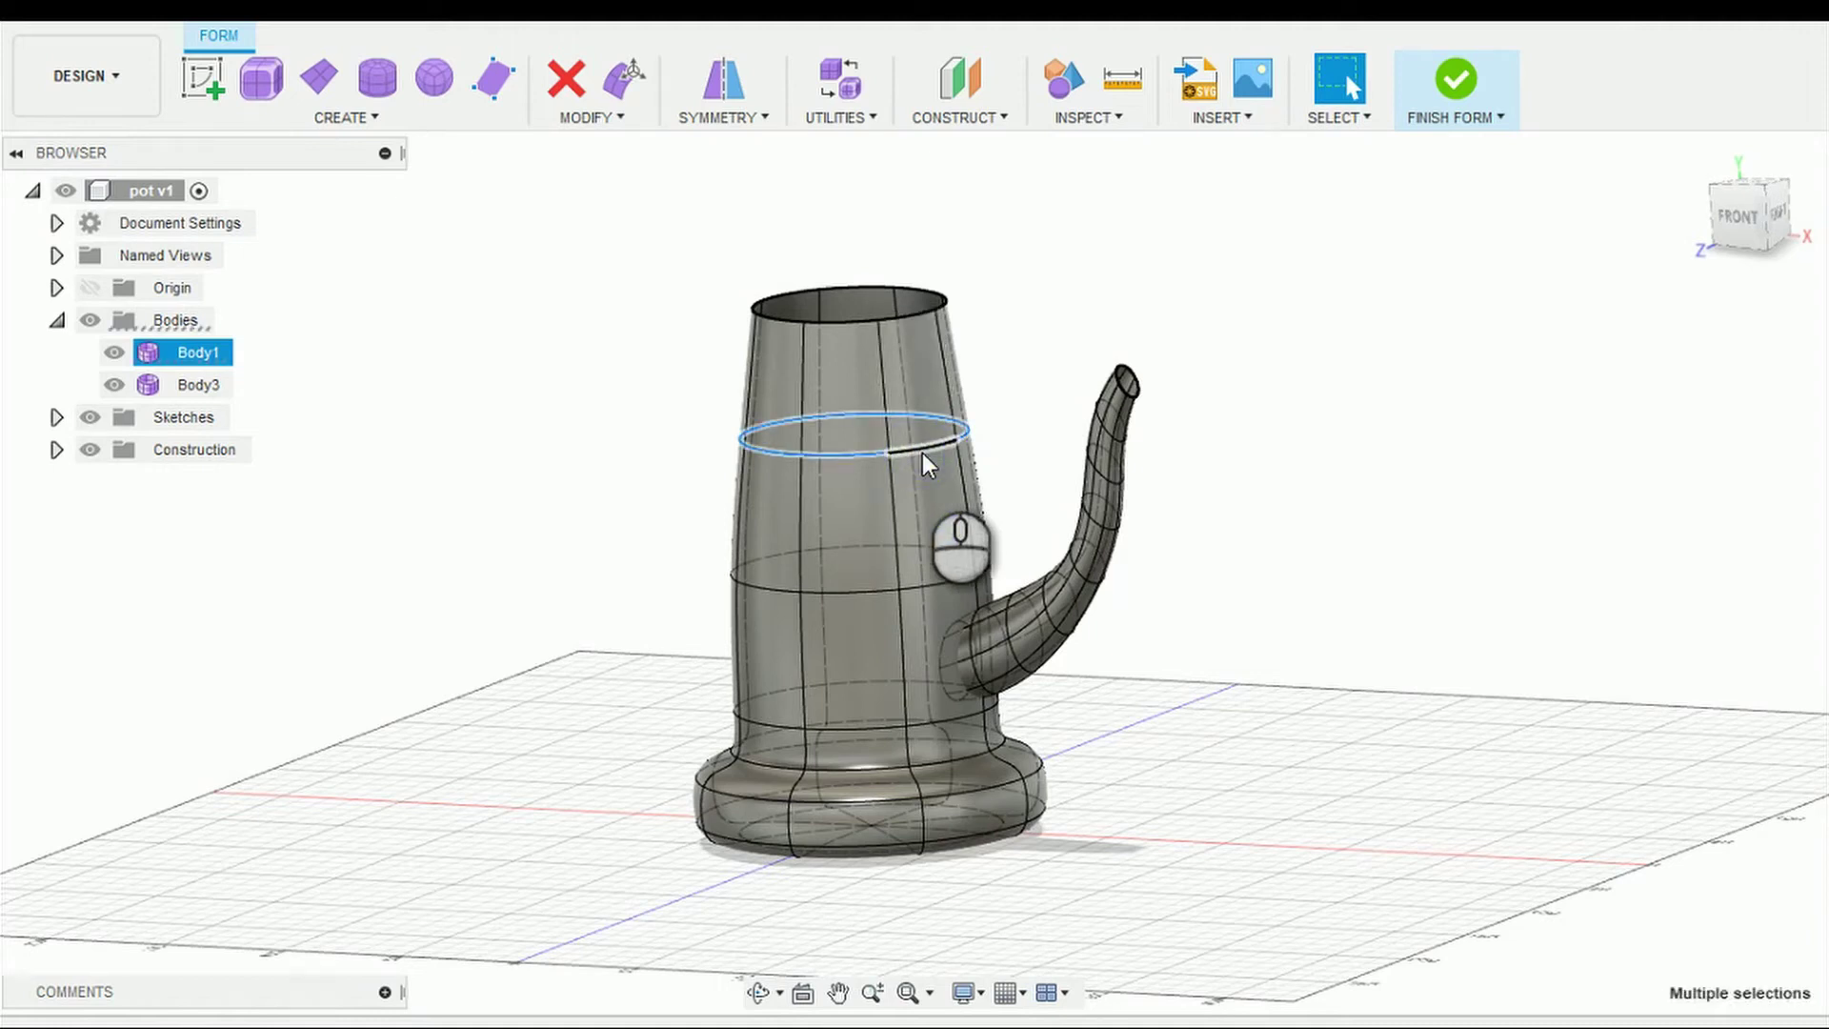
{"action": "right_click", "coordinate": [922, 453]}
{"action": "left_click", "coordinate": [1000, 419]}
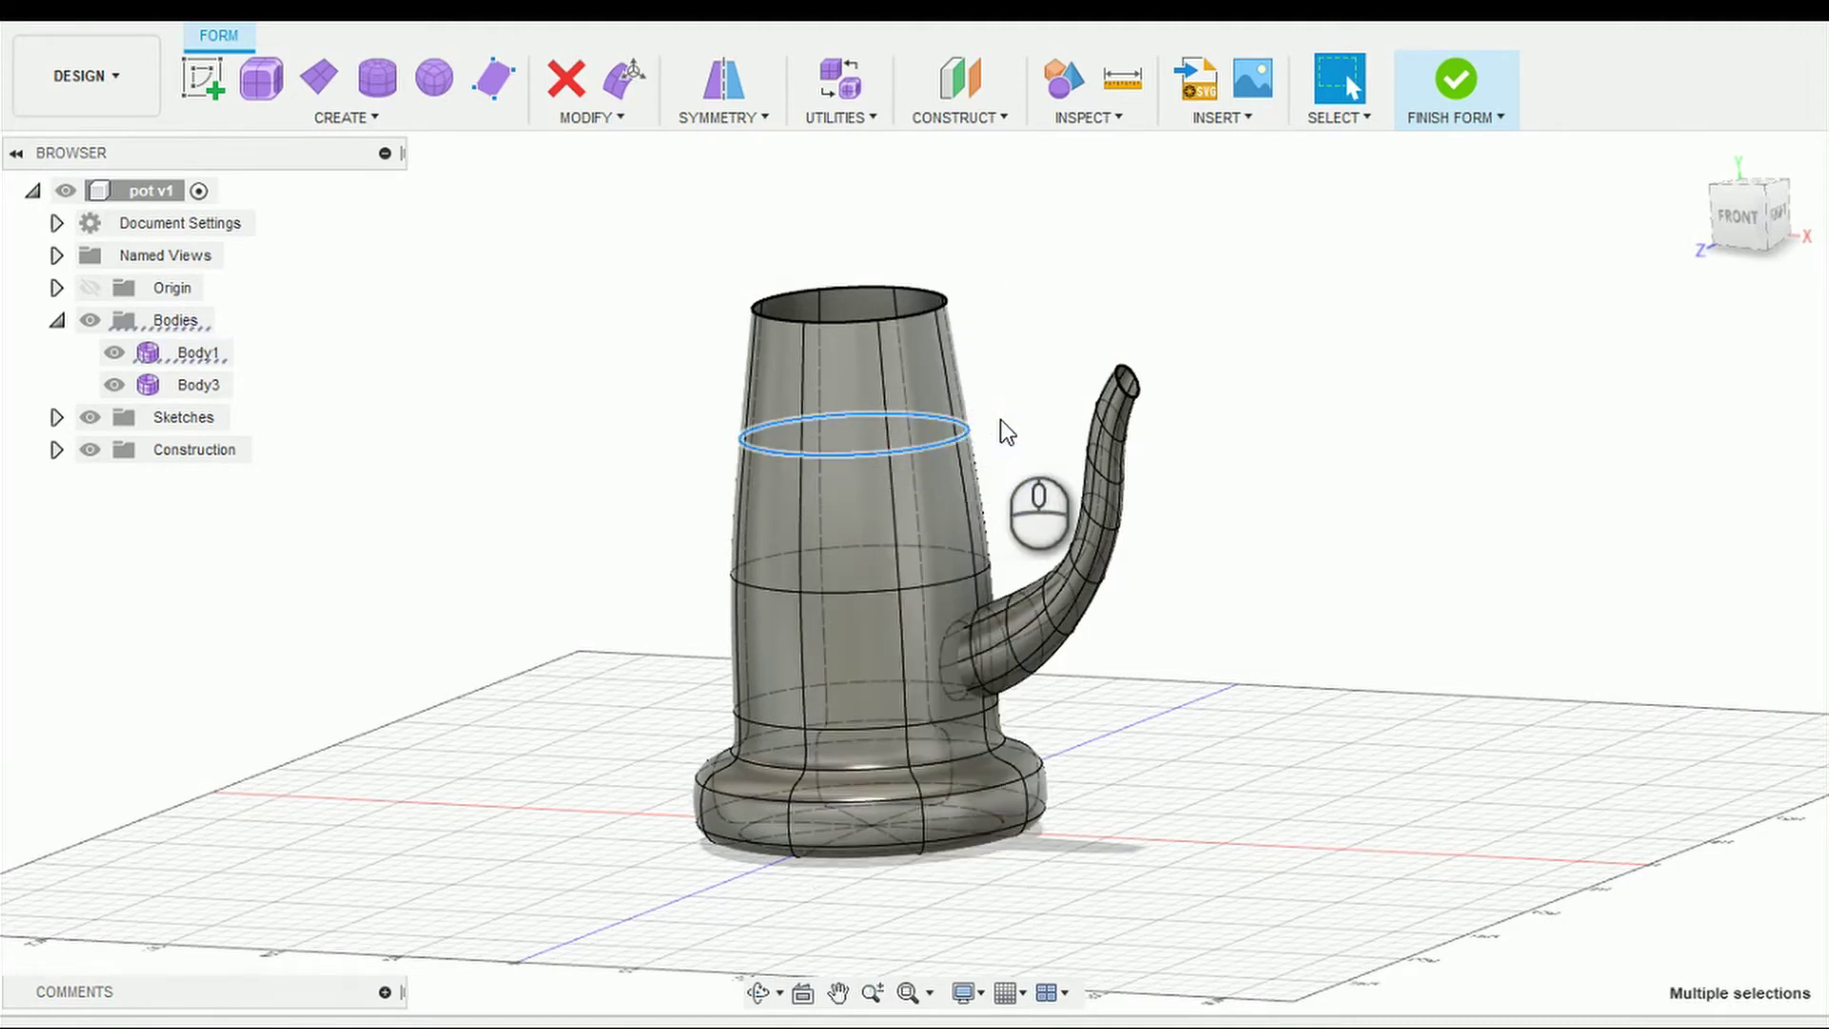
{"action": "left_click", "coordinate": [971, 333]}
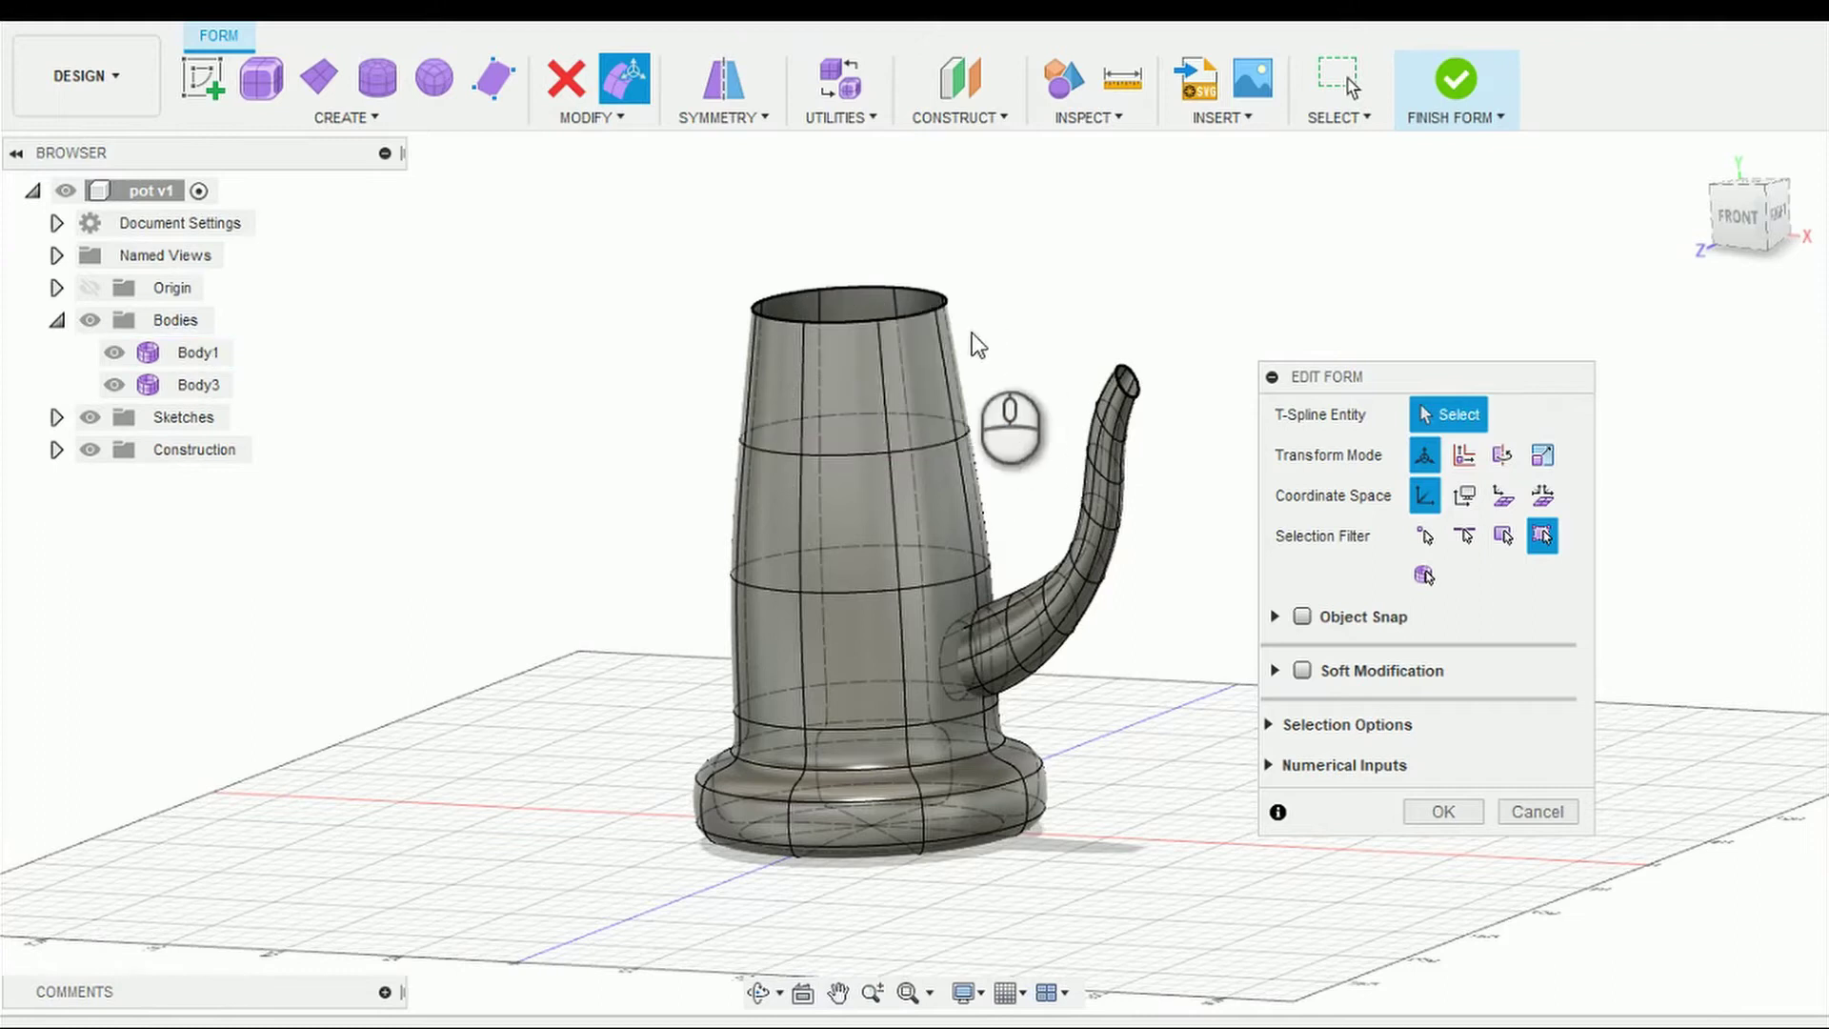
{"action": "double_click", "coordinate": [911, 314]}
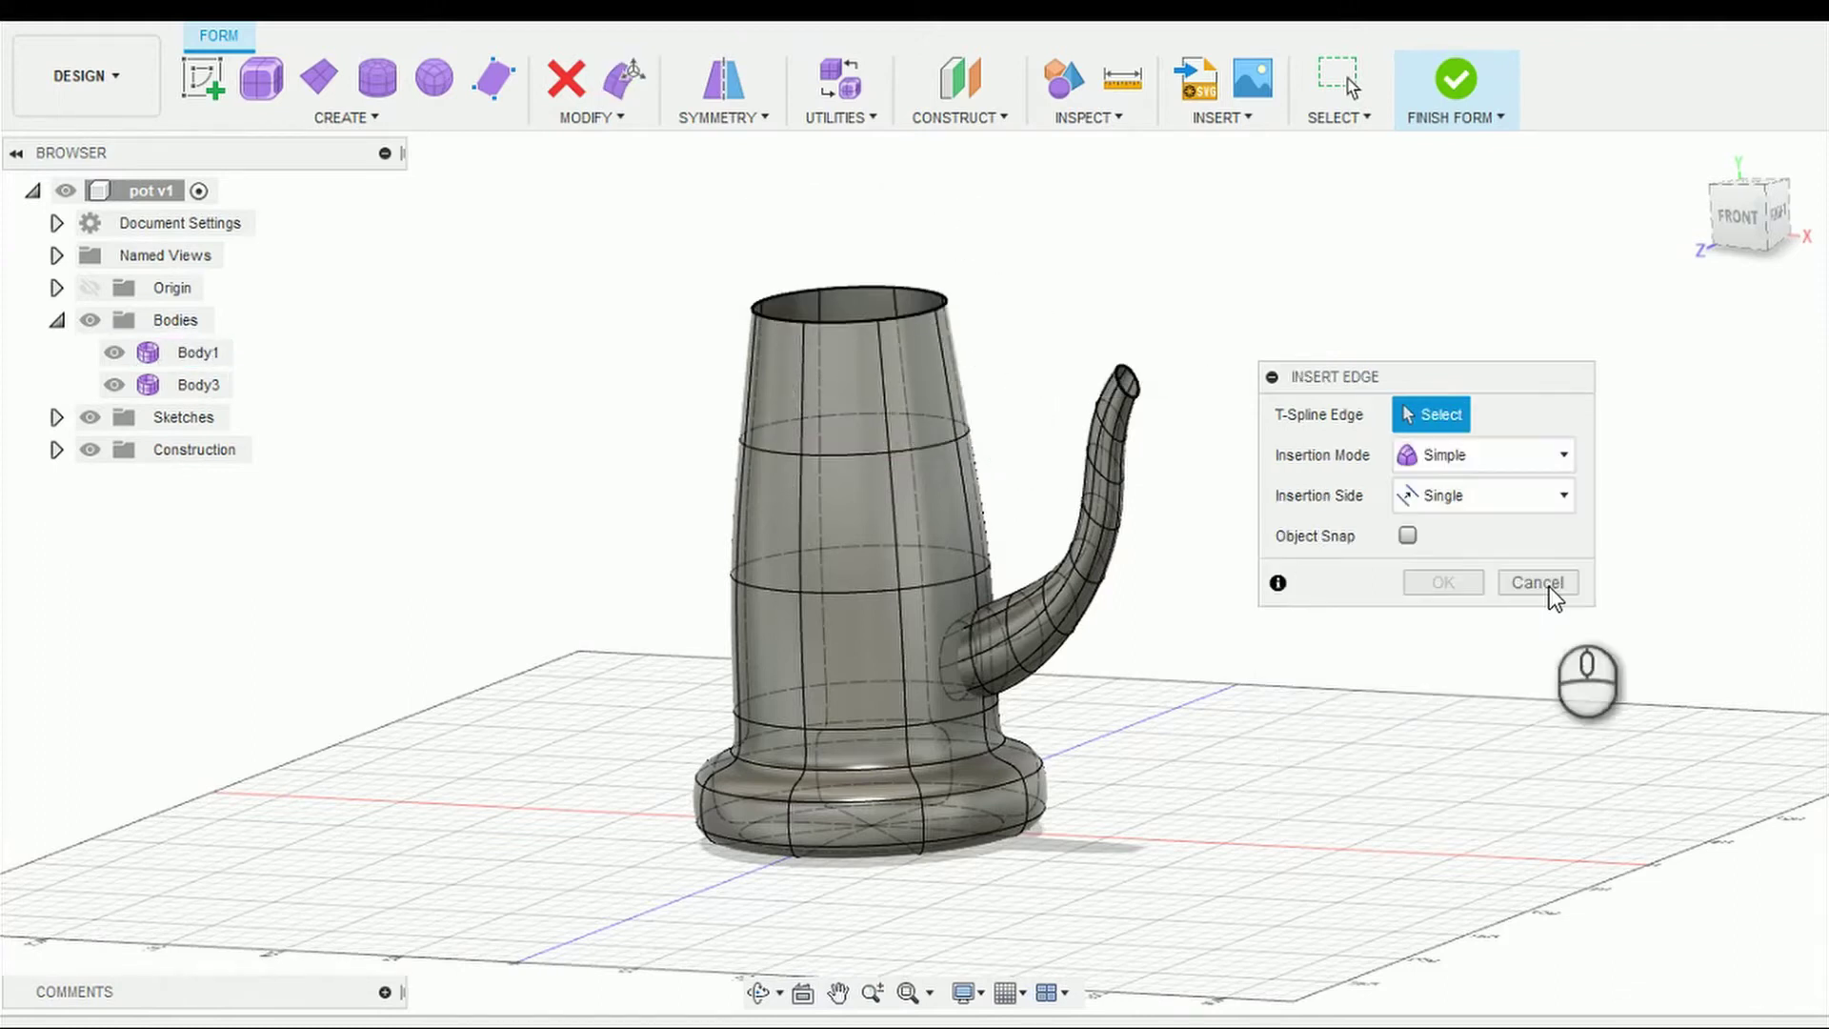
{"action": "left_click", "coordinate": [1547, 585]}
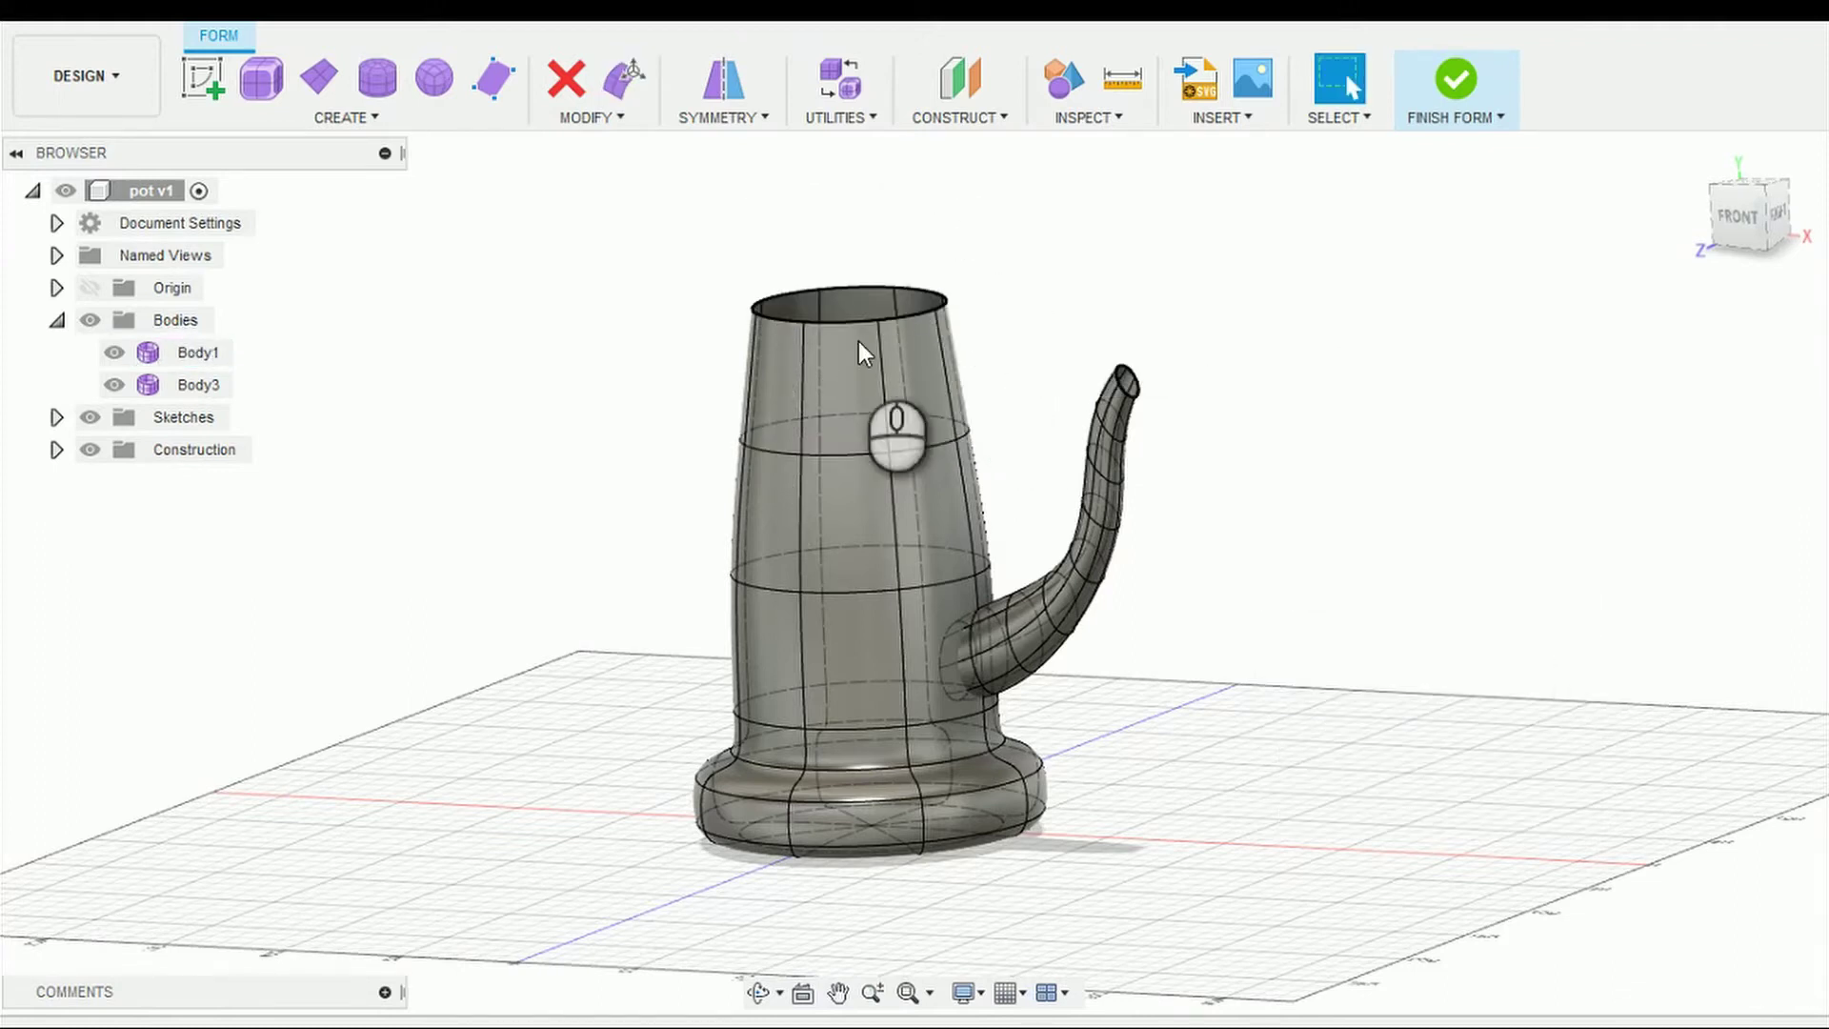
Step: Insert another edge loop between the pot's rim edge and the nearest loop below it
{"action": "double_click", "coordinate": [857, 318]}
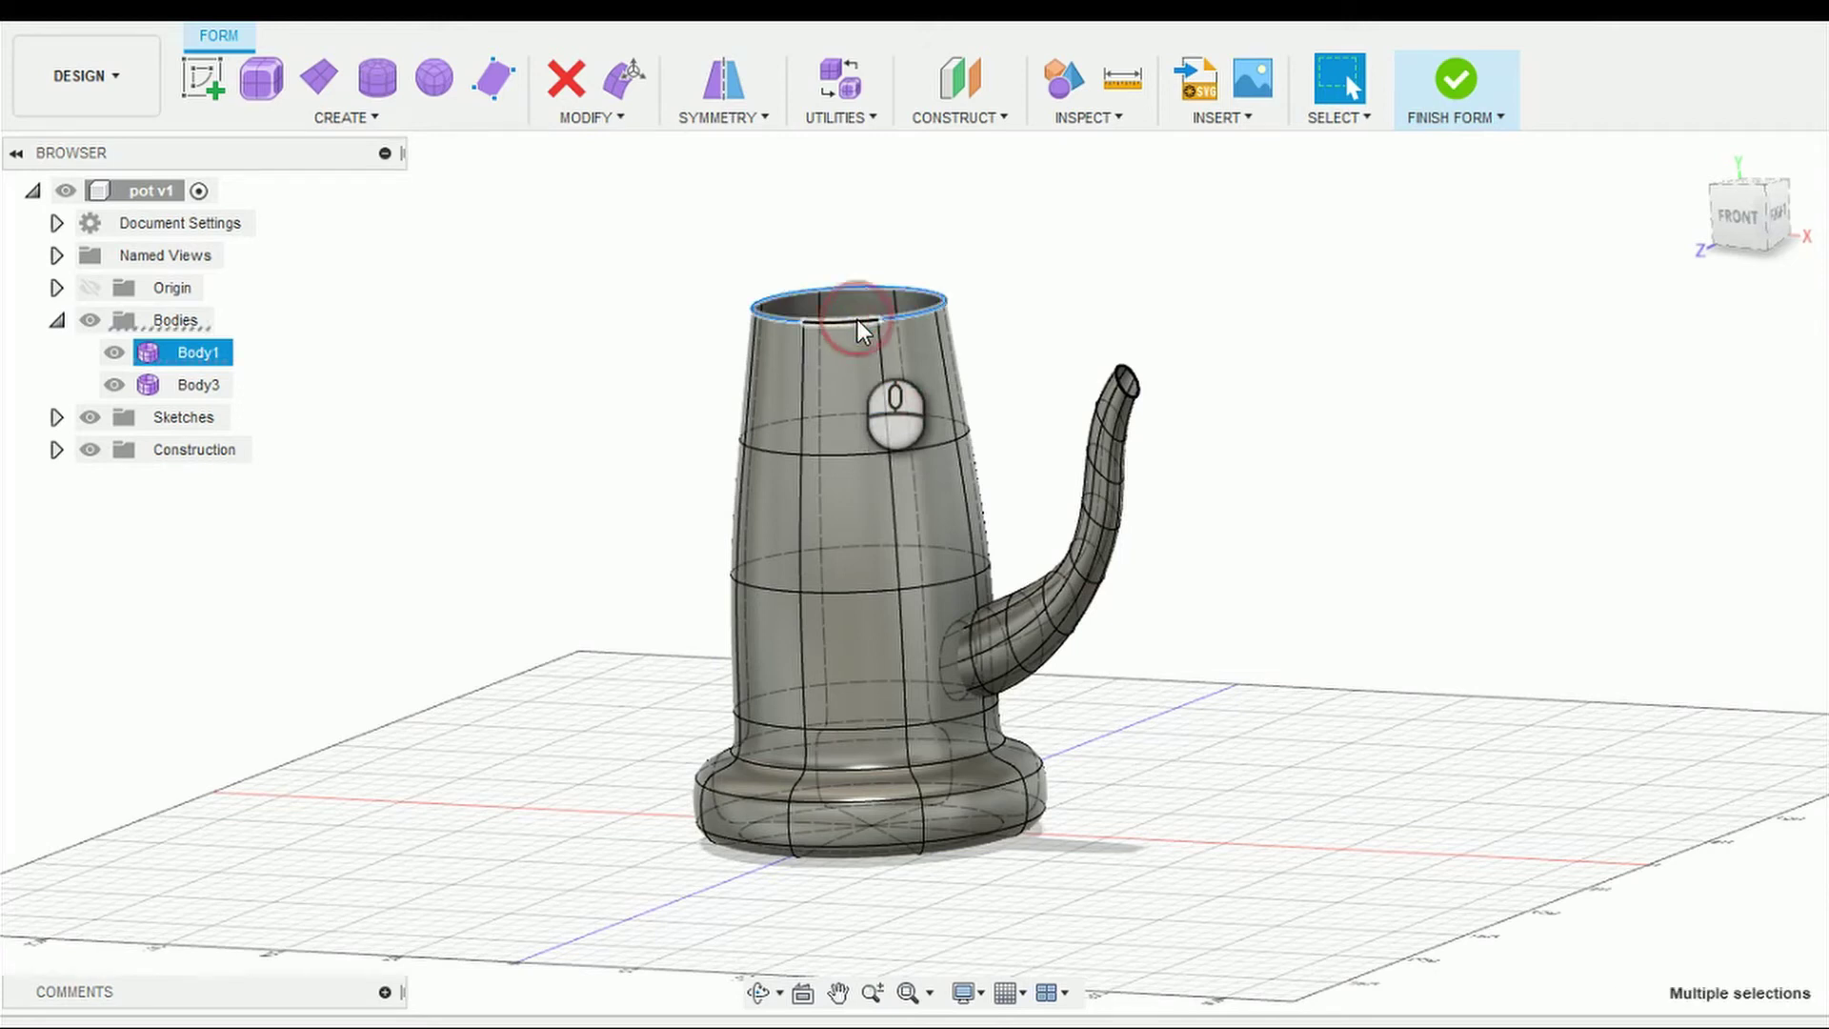
{"action": "right_click", "coordinate": [857, 318]}
{"action": "left_click", "coordinate": [855, 491]}
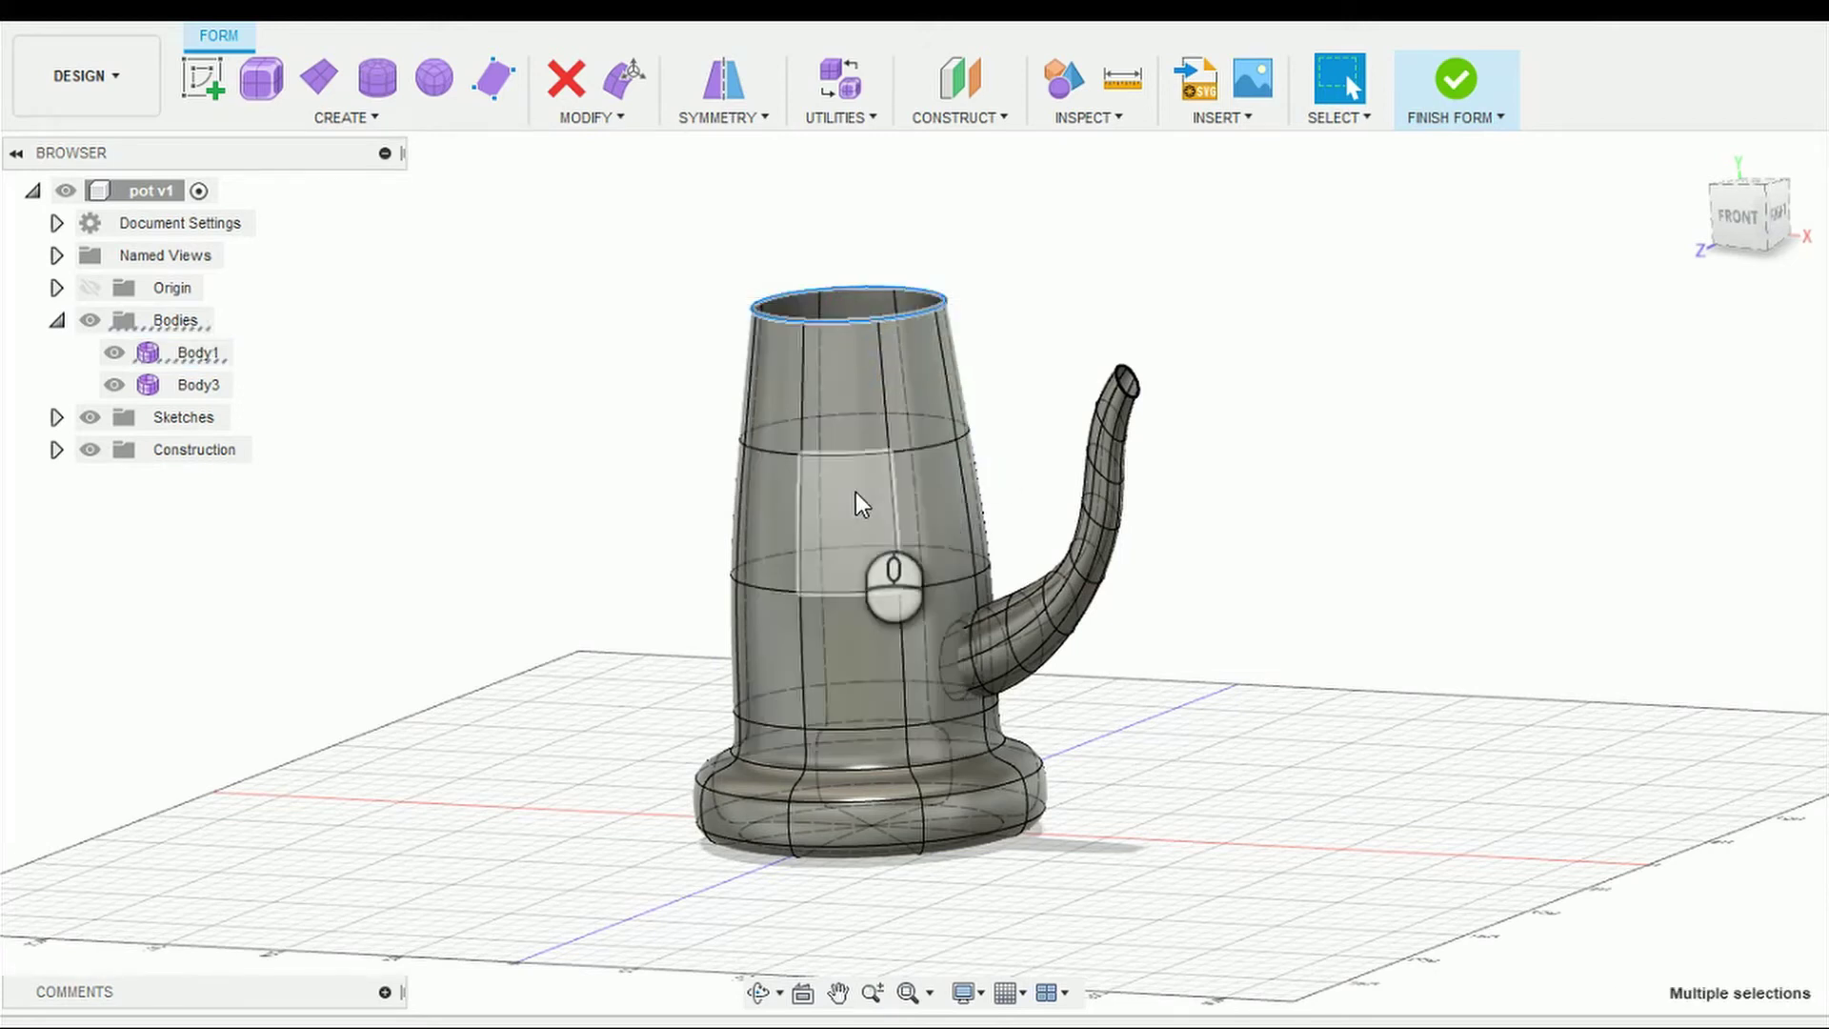
{"action": "key", "text": "Return"}
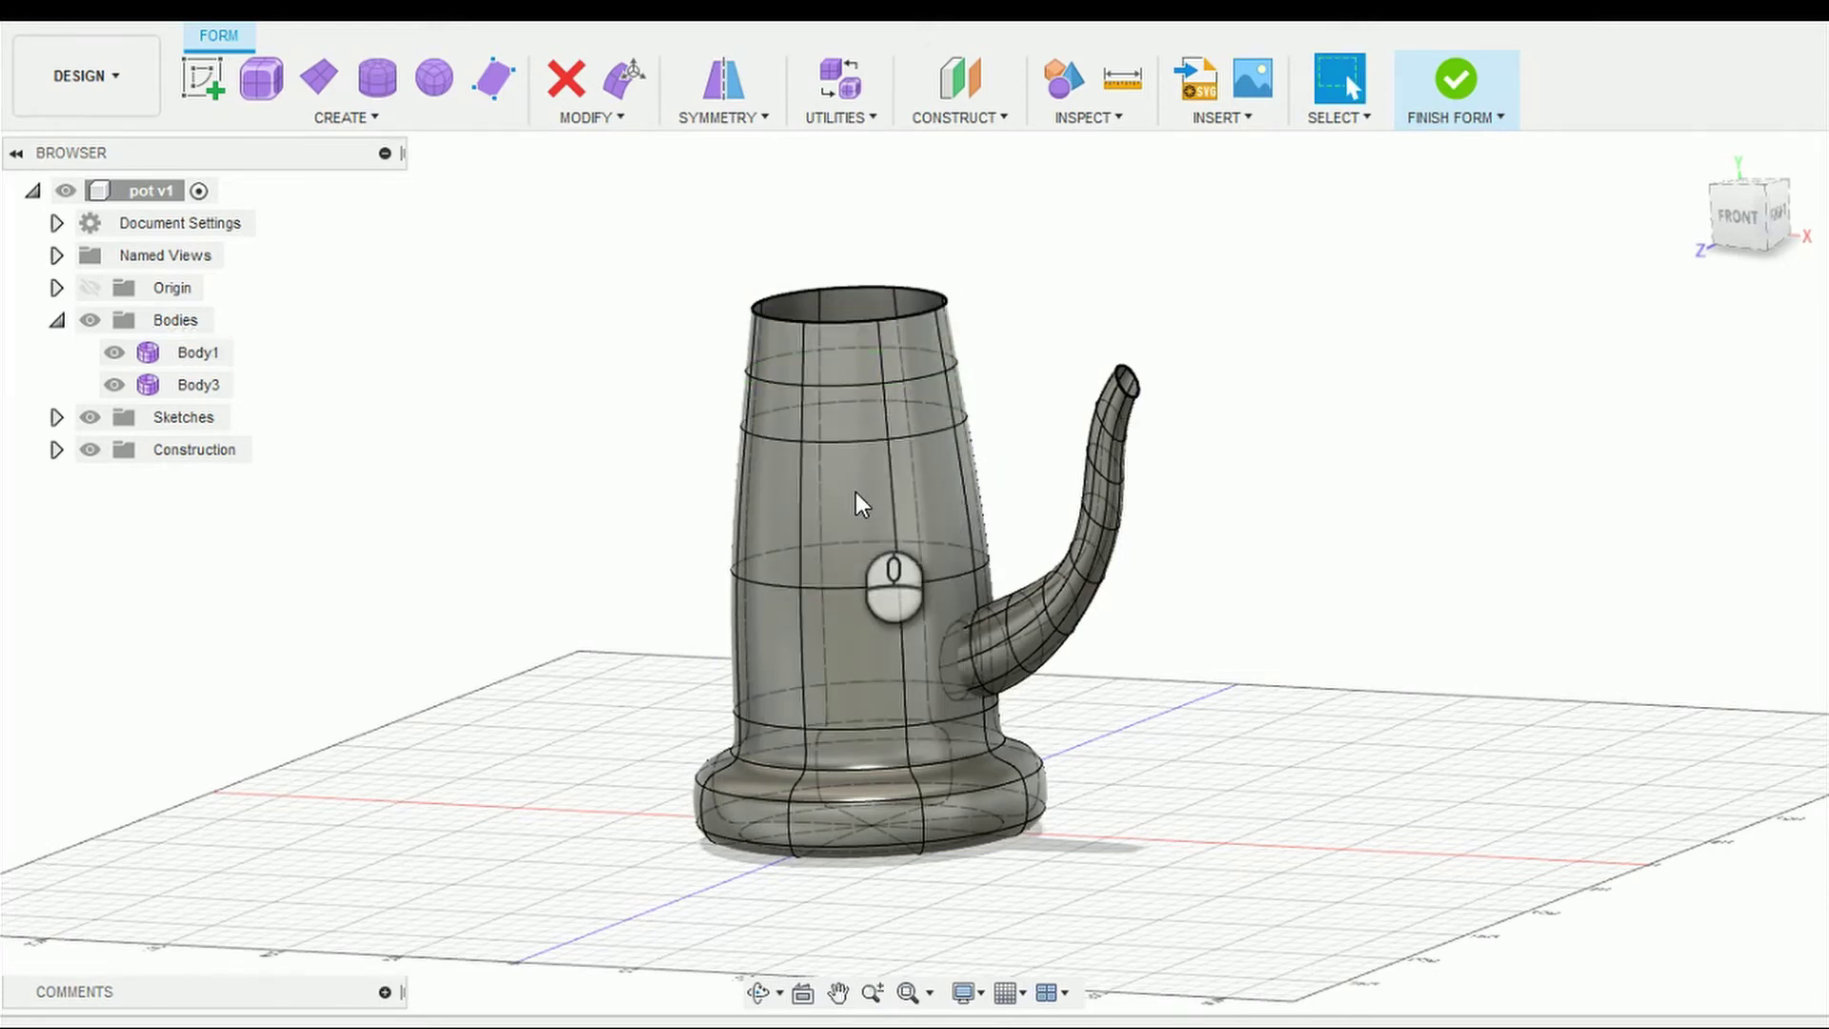
Step: Insert an edge loop below the second loop from the rim, using Simple mode, a single side and location -0.524
{"action": "left_click", "coordinate": [863, 442]}
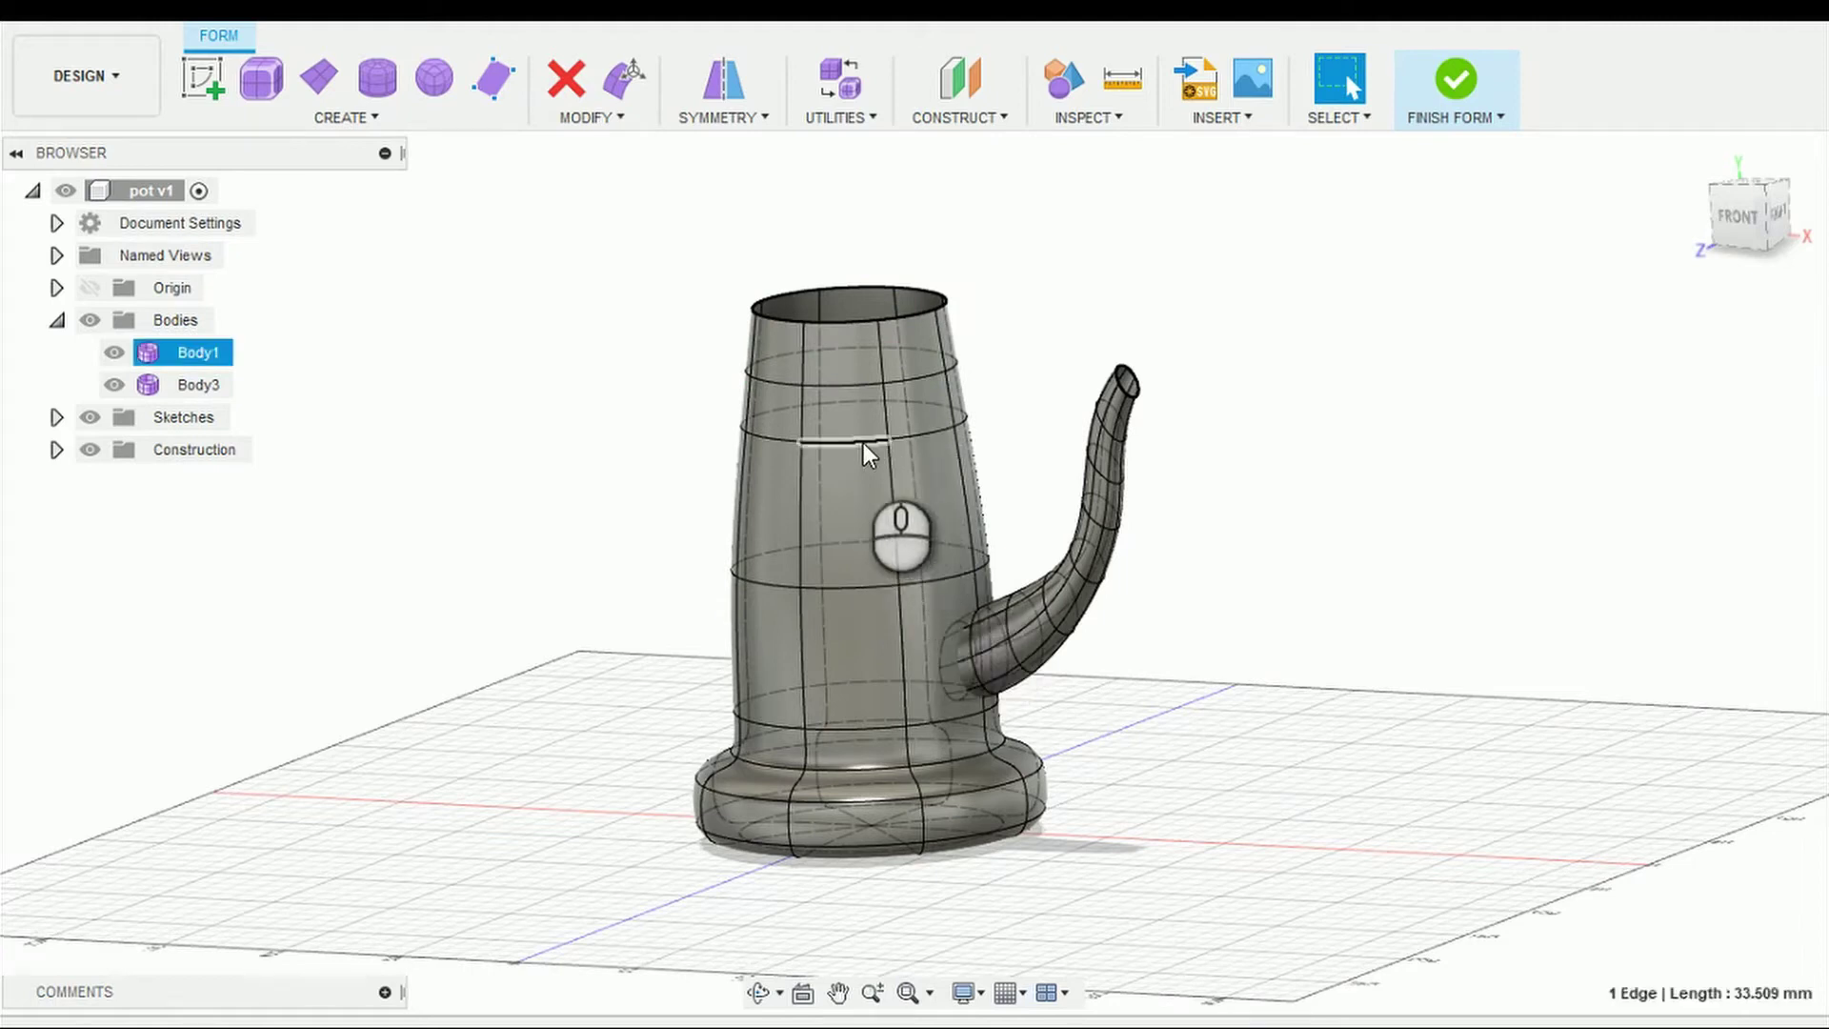
{"action": "double_click", "coordinate": [863, 443]}
{"action": "right_click", "coordinate": [863, 442]}
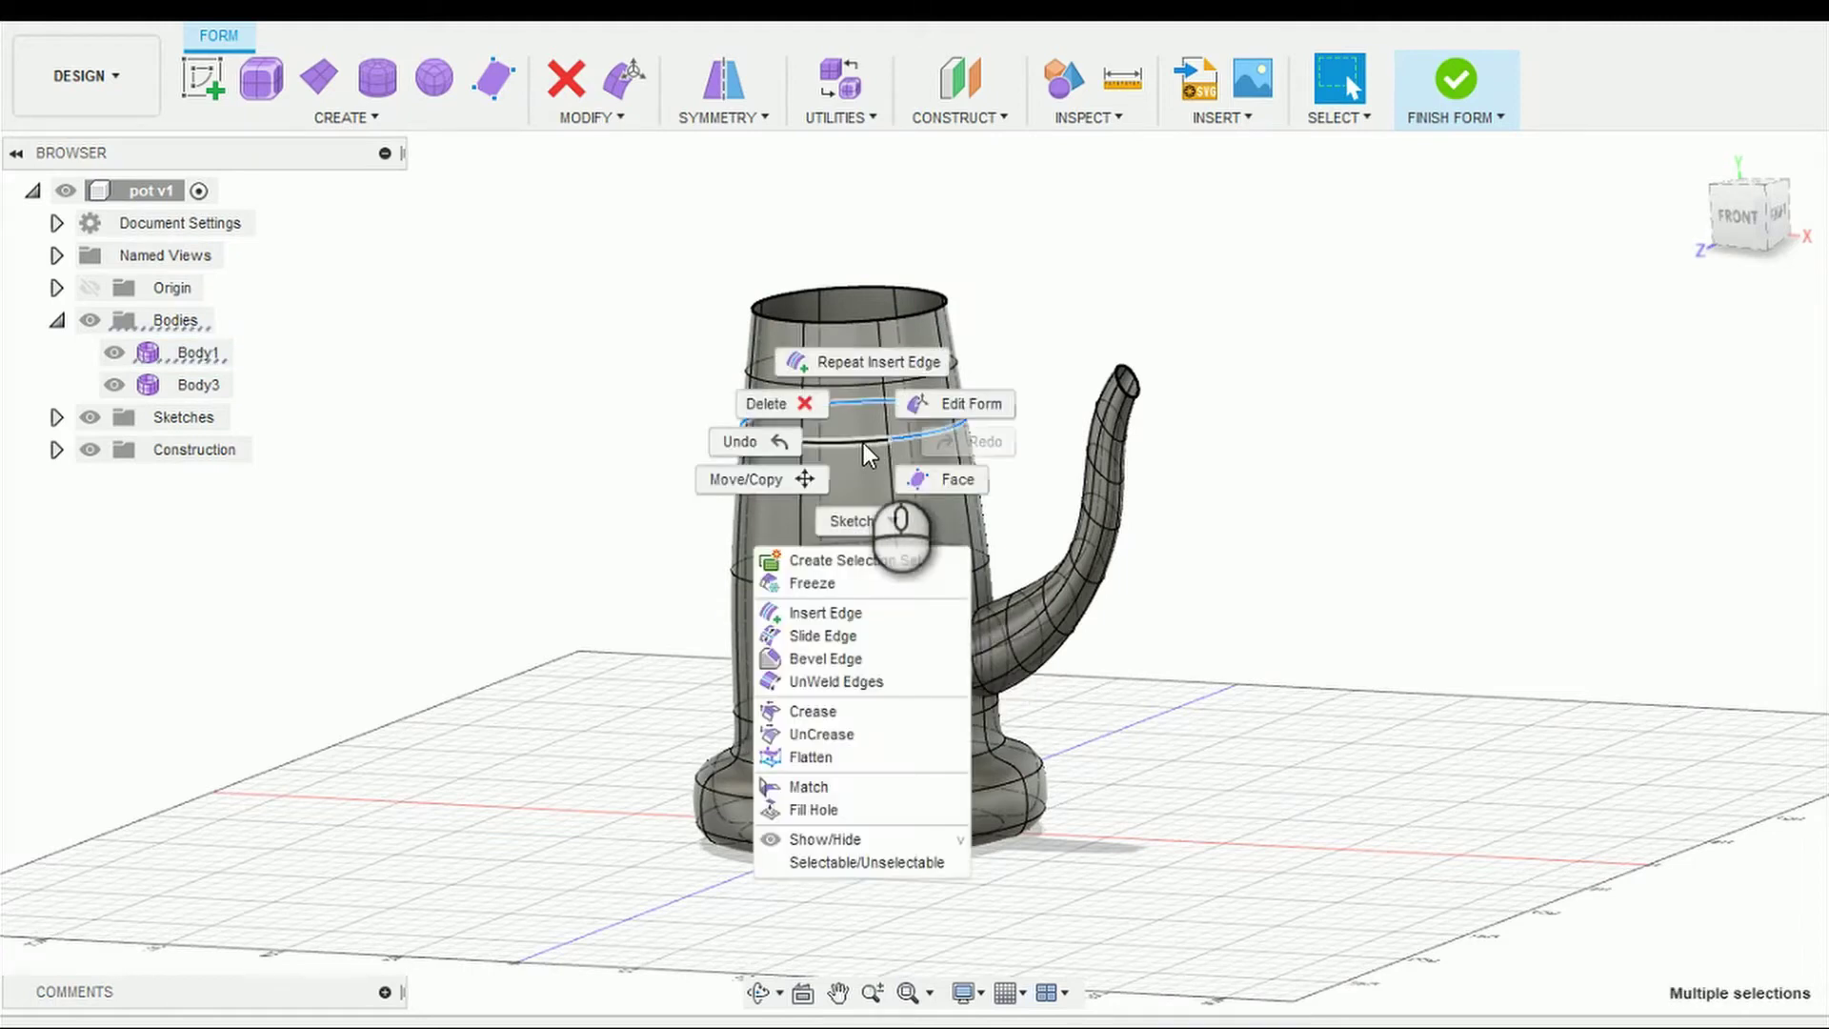
{"action": "left_click", "coordinate": [905, 619]}
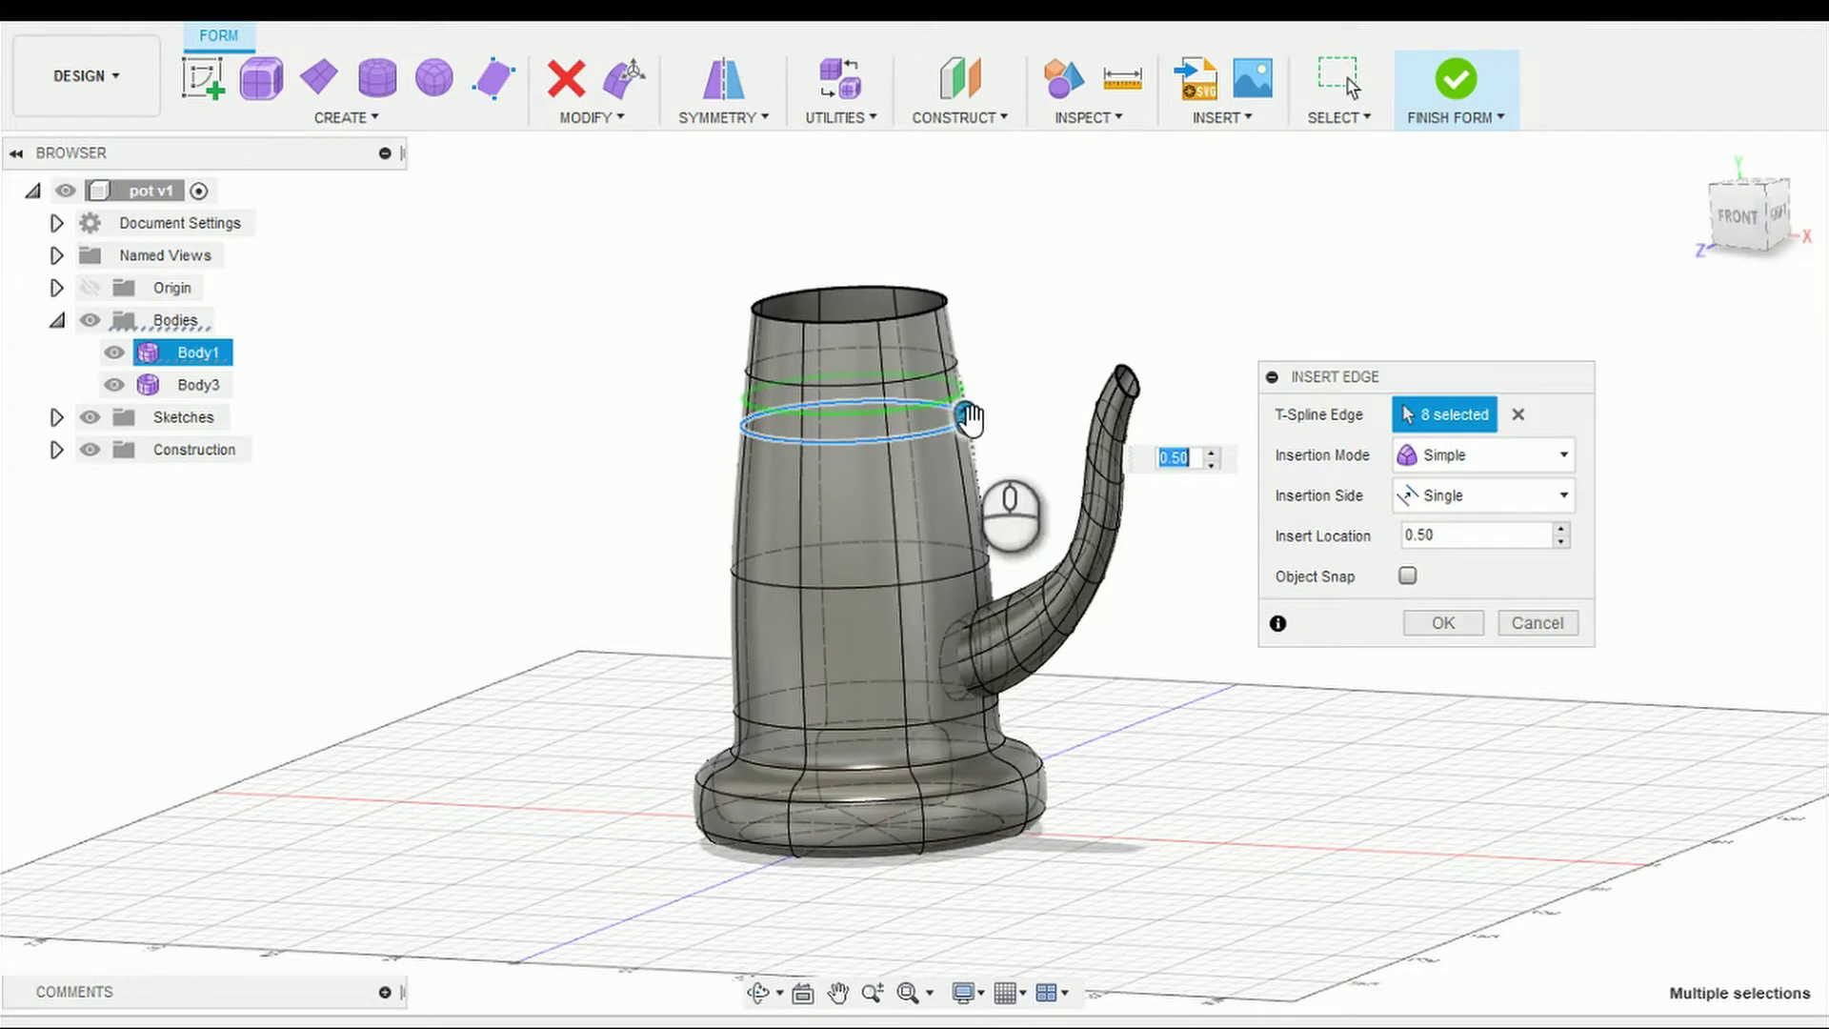
{"action": "left_click_drag", "start_coordinate": [968, 419], "coordinate": [965, 531]}
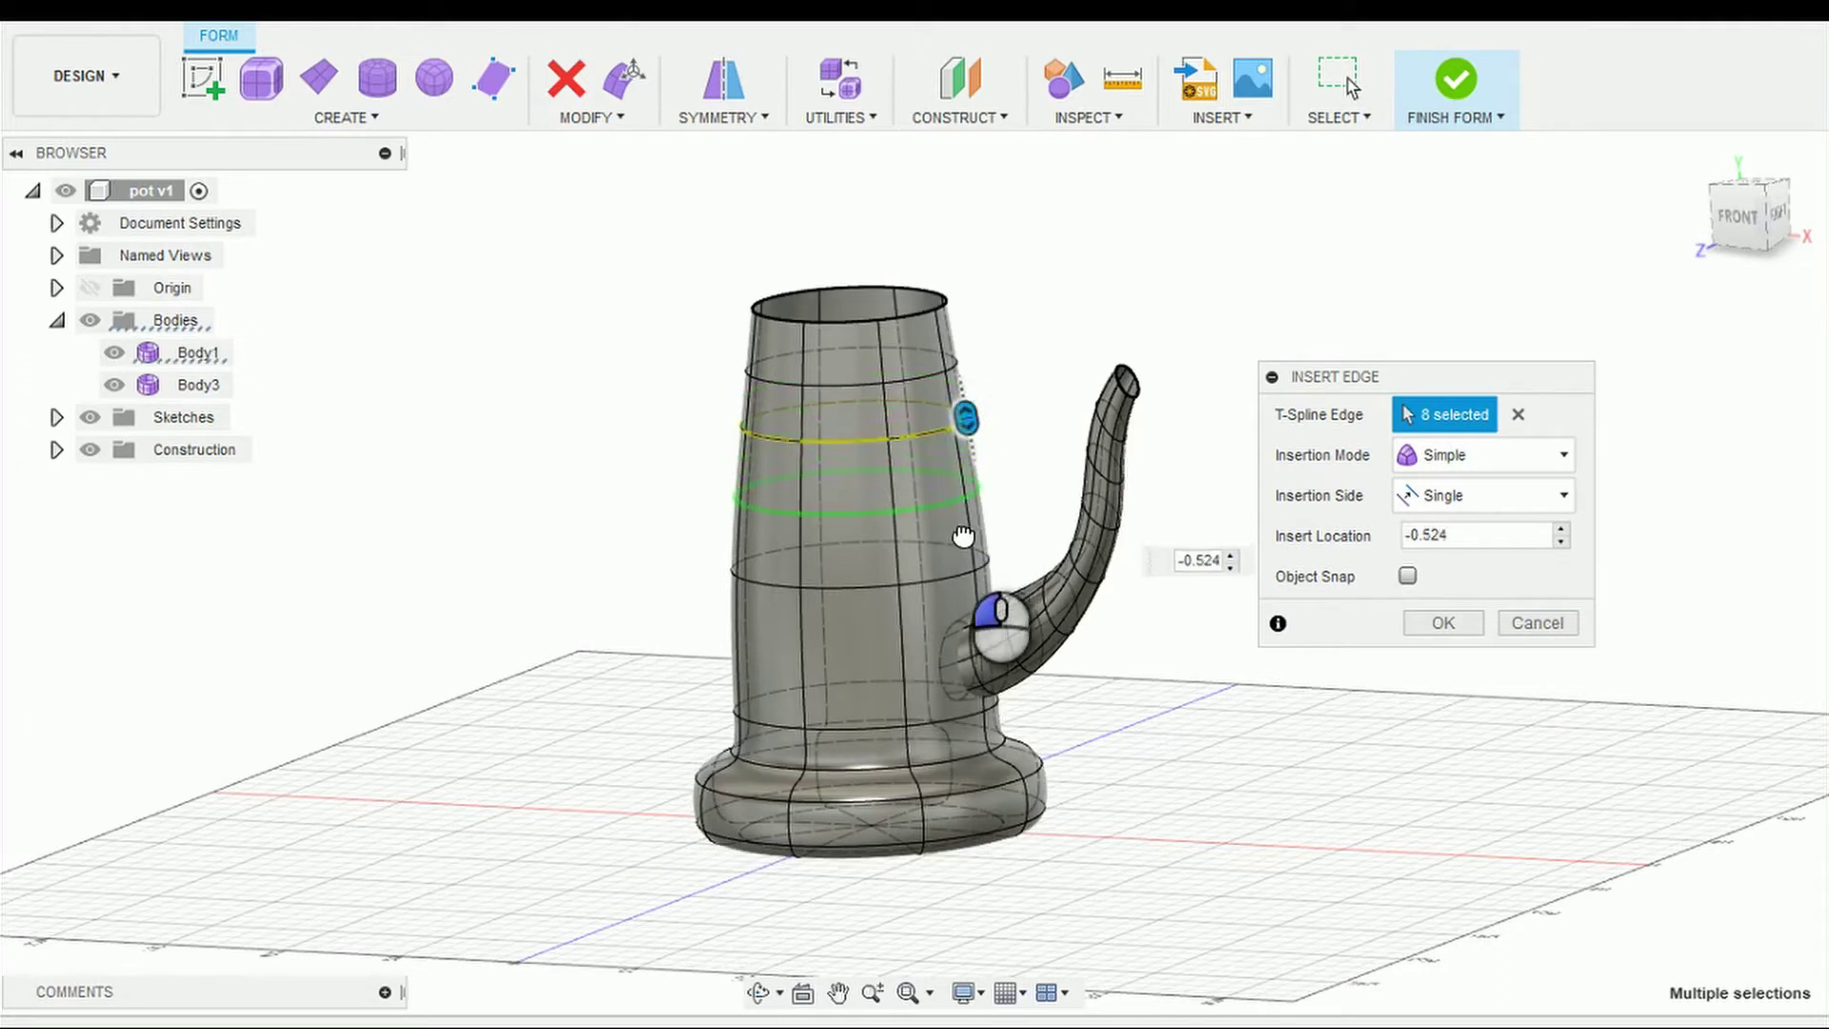
{"action": "key", "text": "Return"}
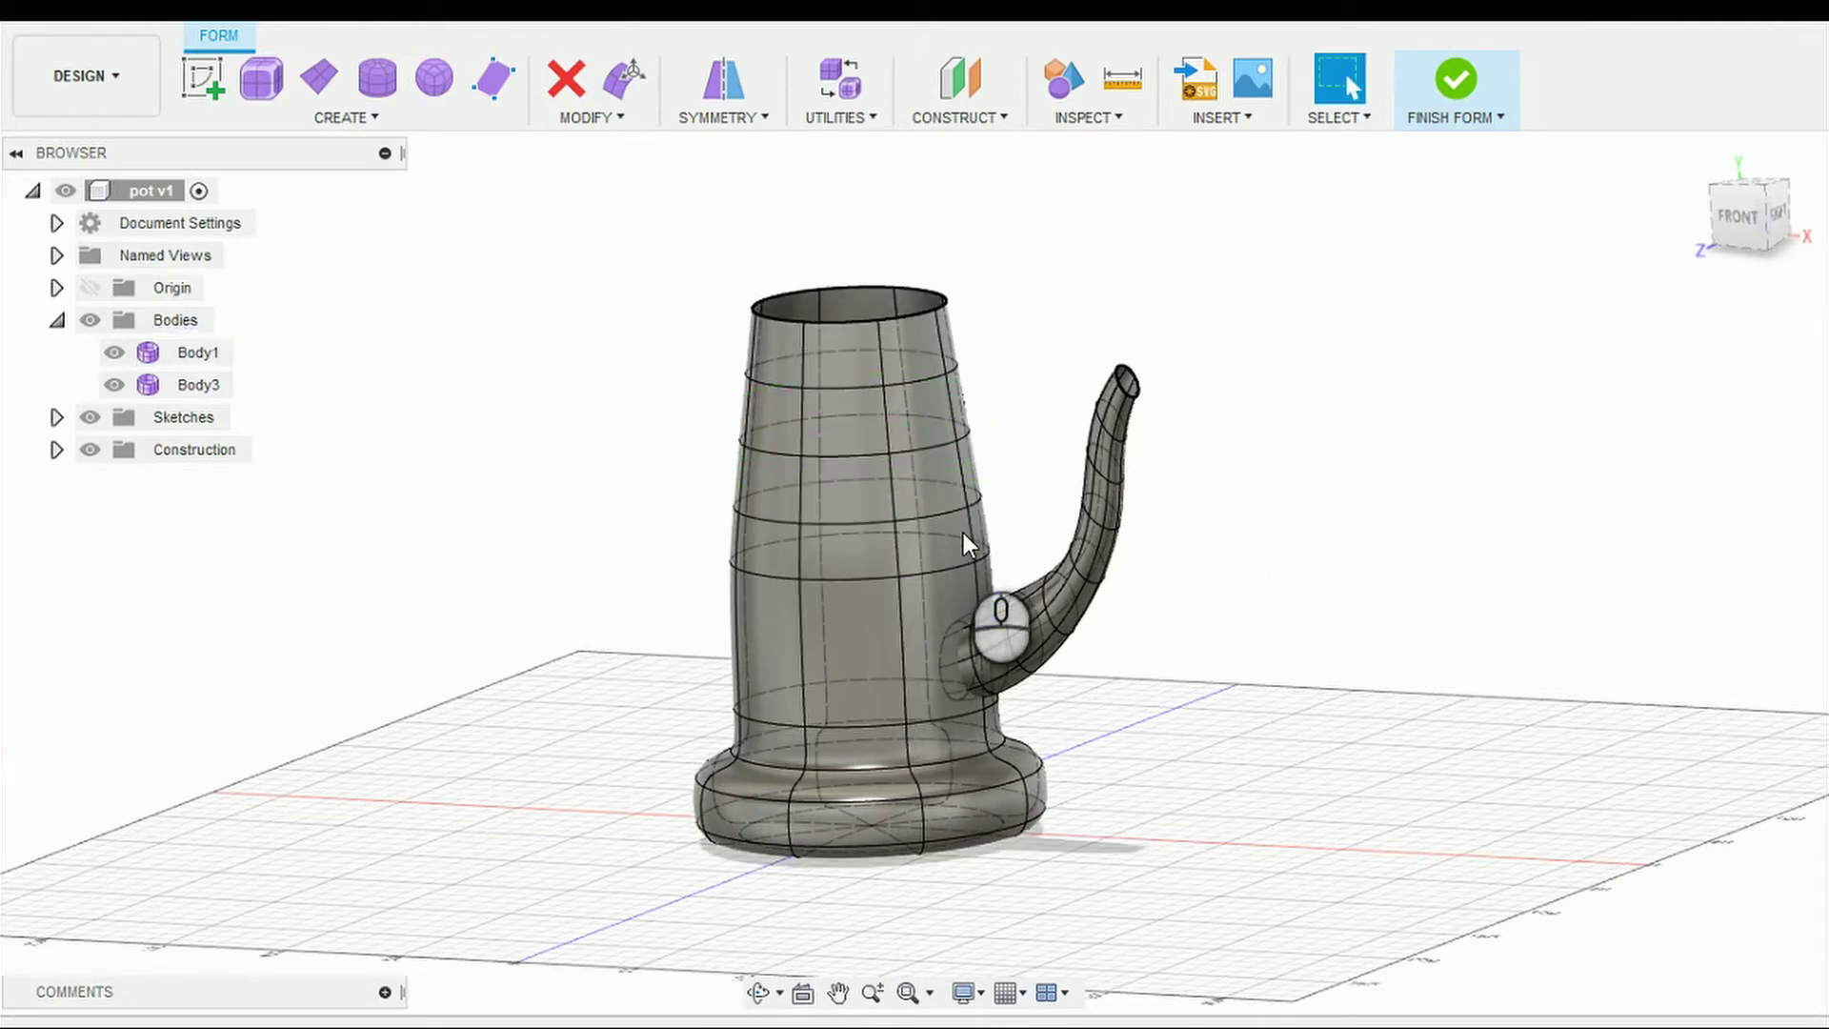
Step: Subdivide the two adjacent pot faces behind the spout's base in Exact mode
{"action": "left_click", "coordinate": [956, 773]}
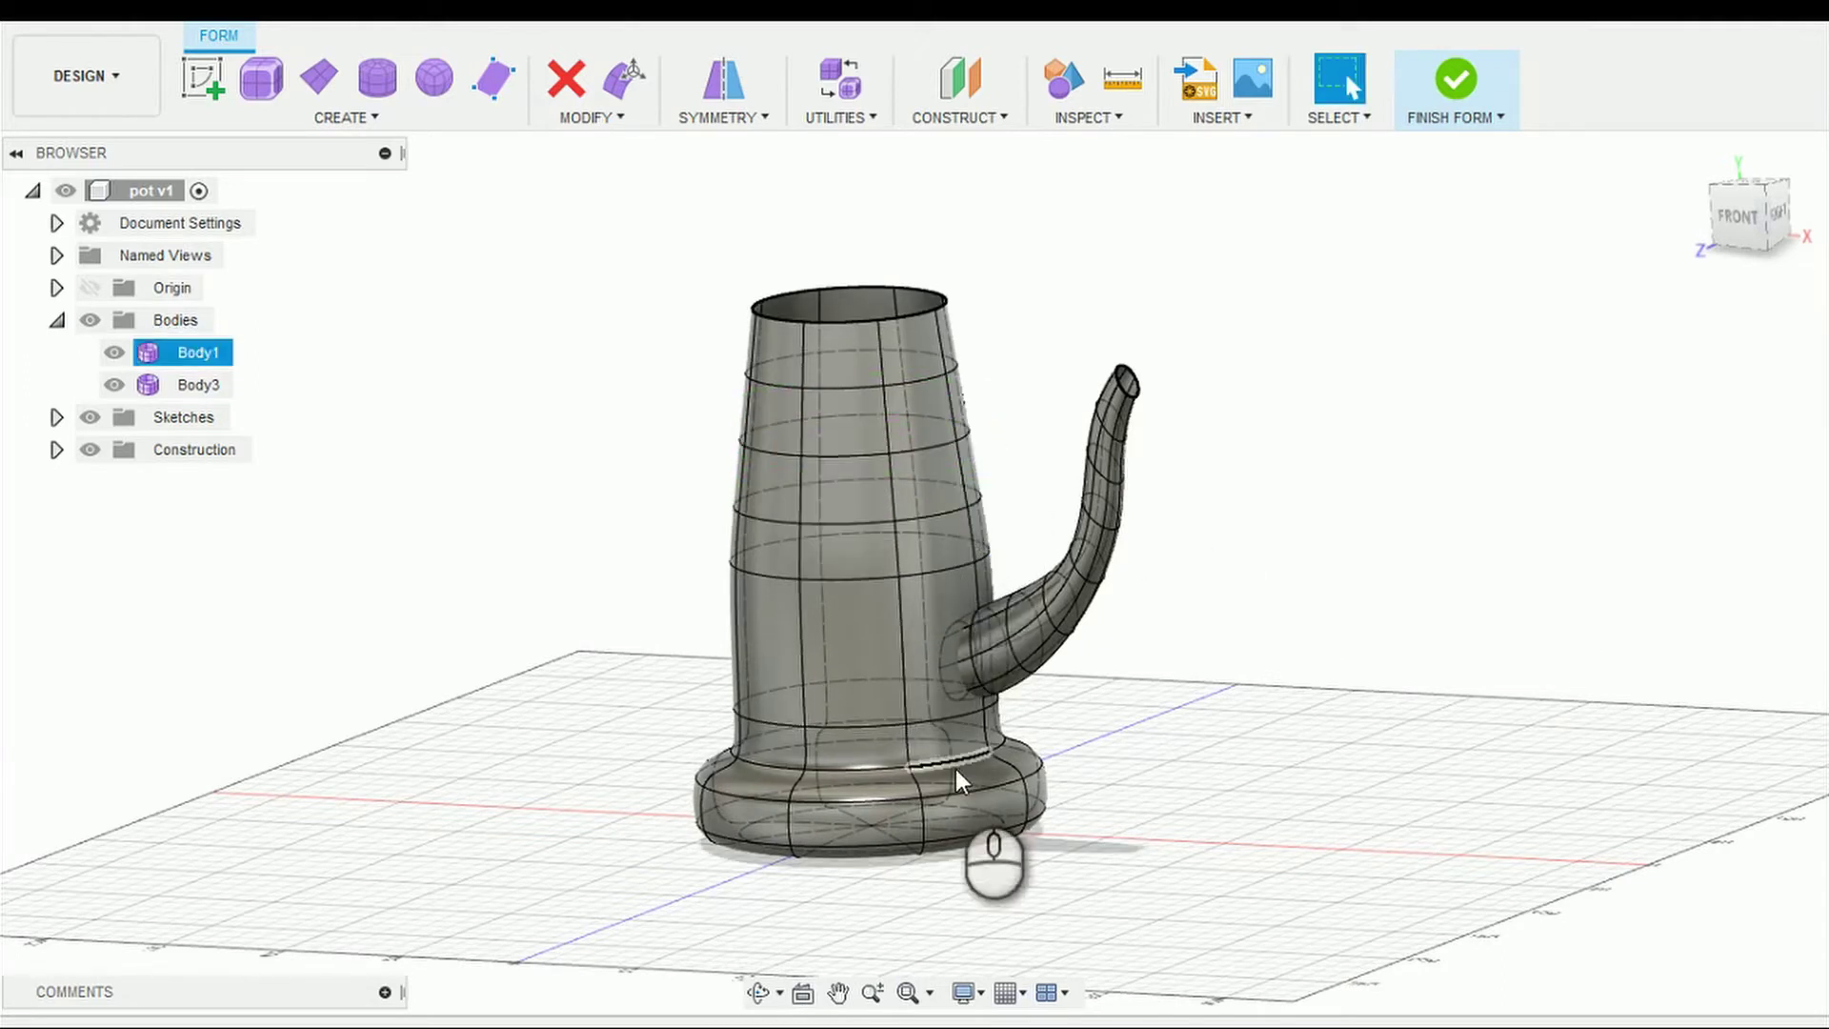
{"action": "left_click", "coordinate": [880, 574]}
{"action": "left_click", "coordinate": [929, 619]}
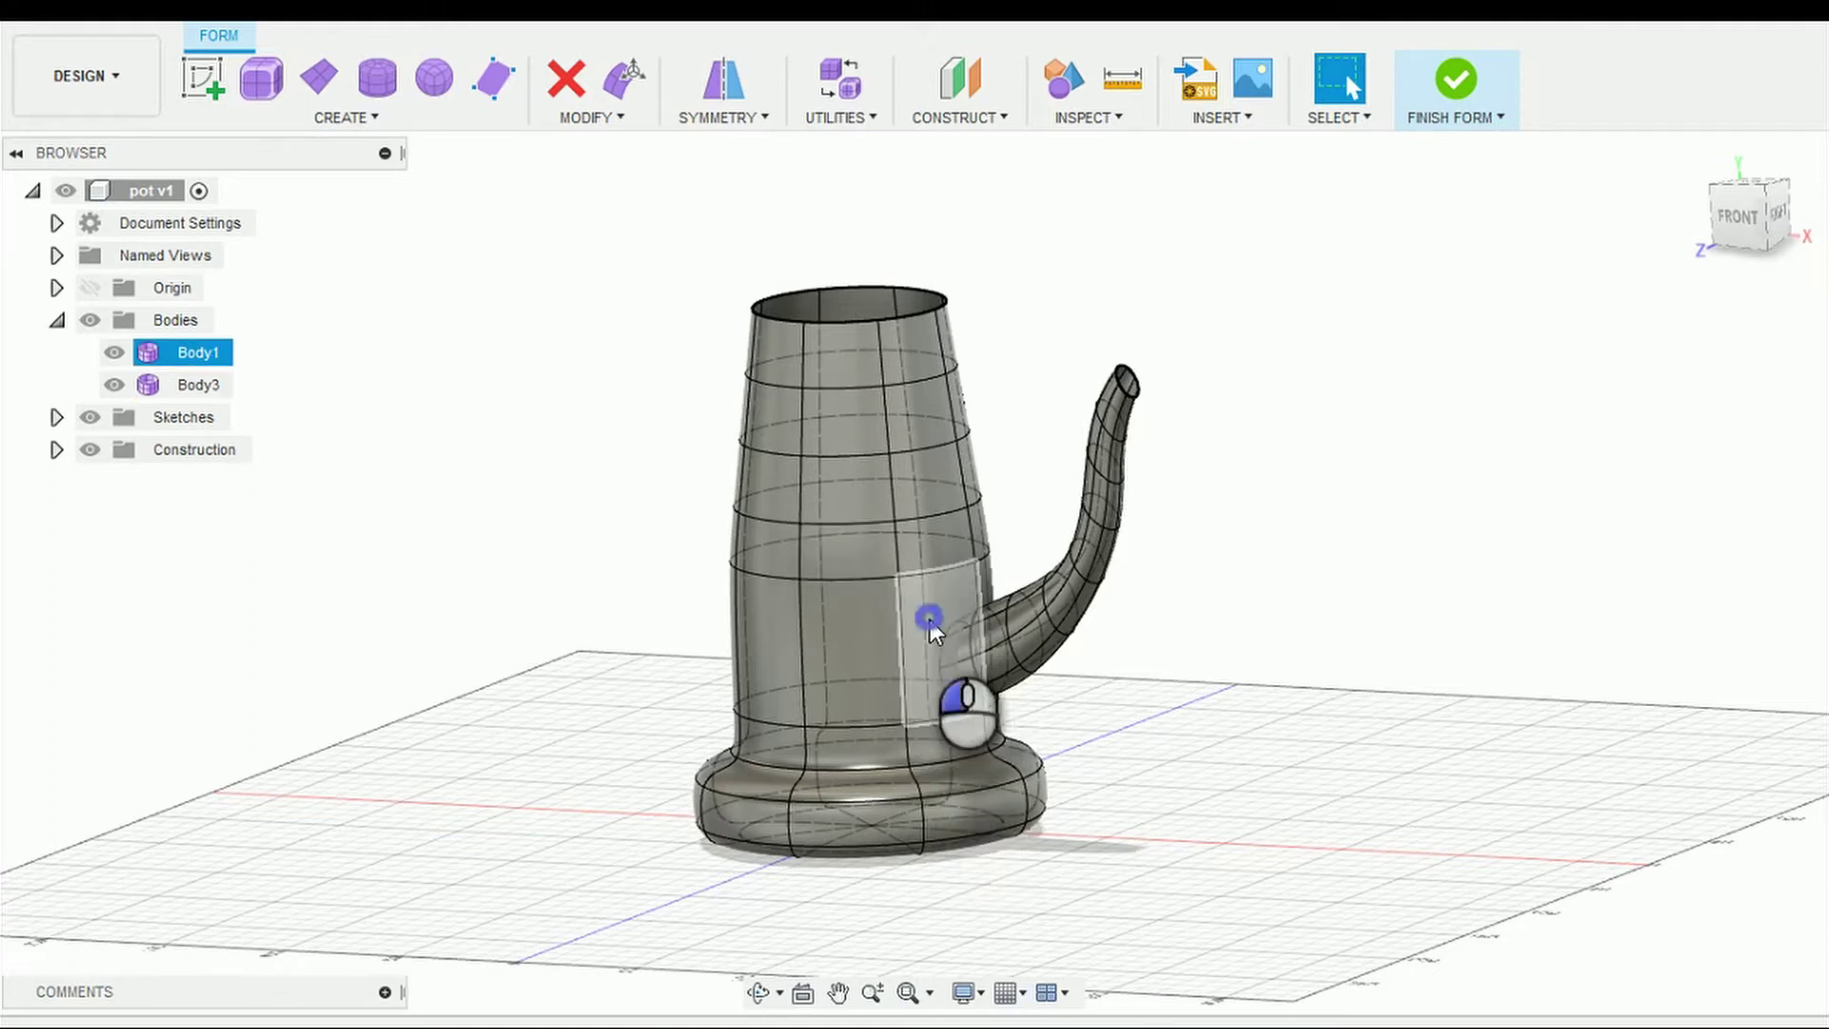
{"action": "left_click", "coordinate": [986, 580]}
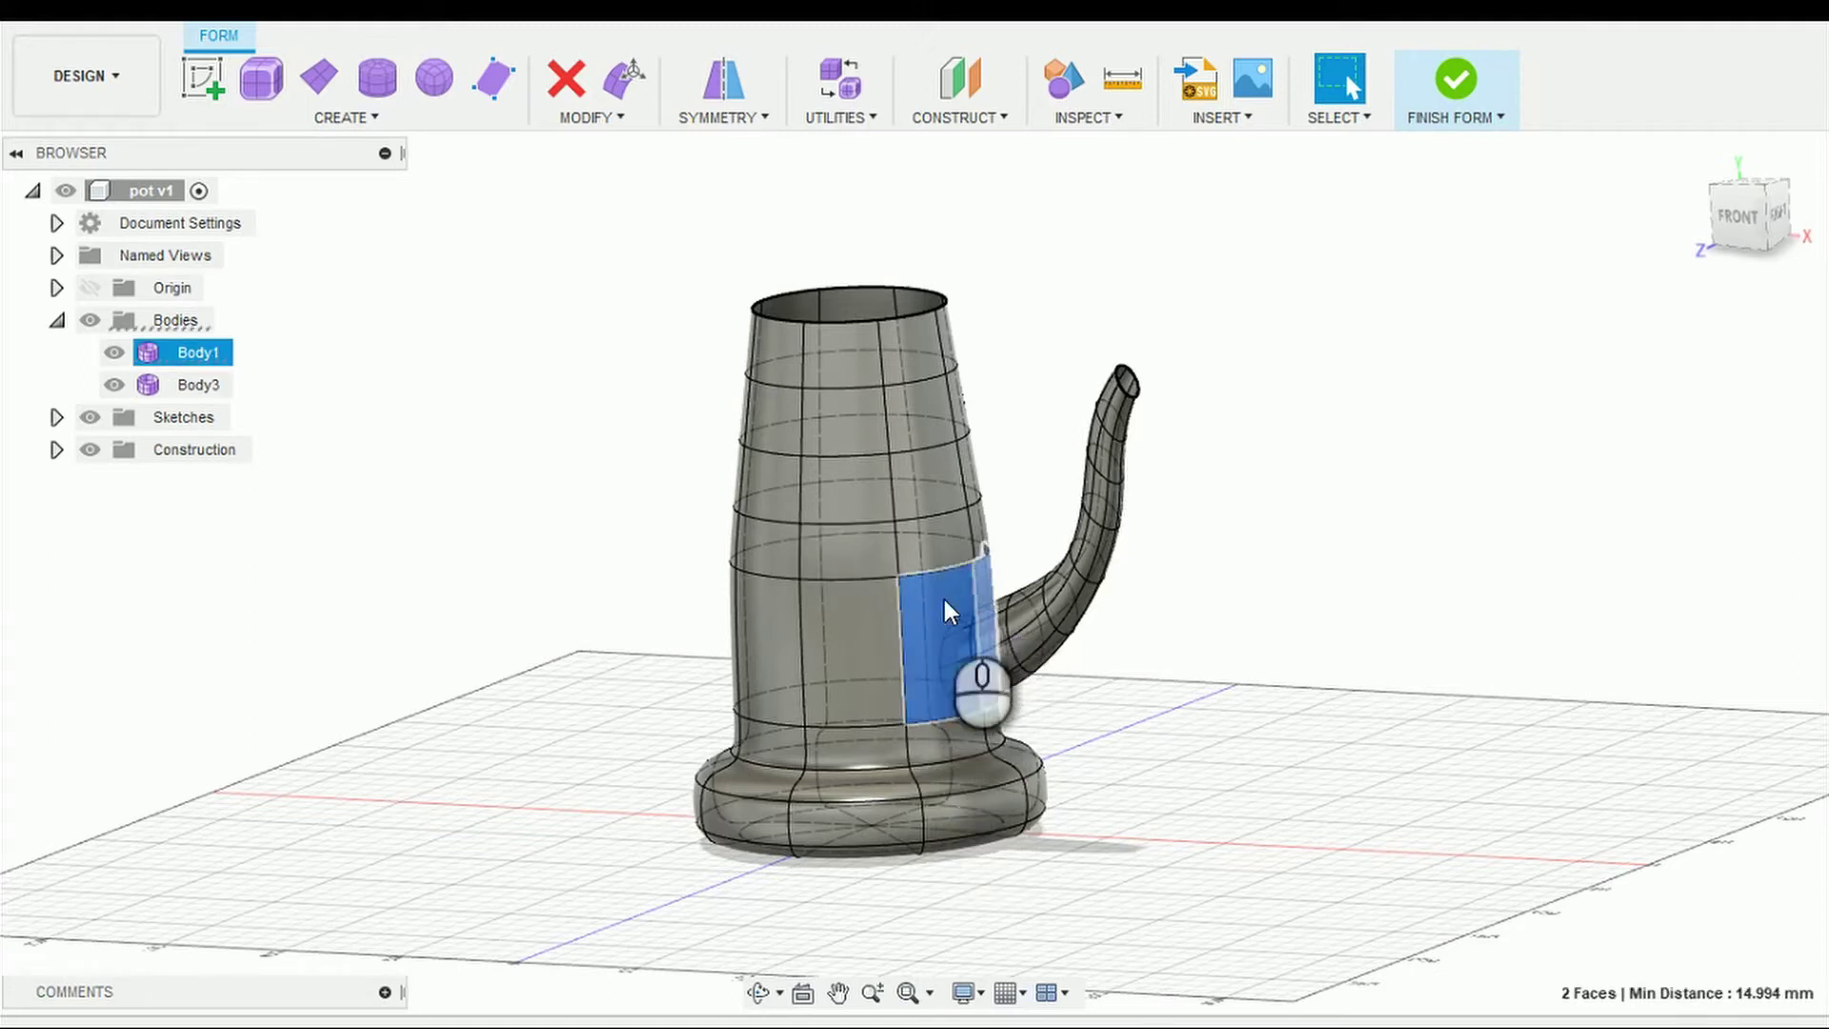
{"action": "right_click", "coordinate": [918, 598]}
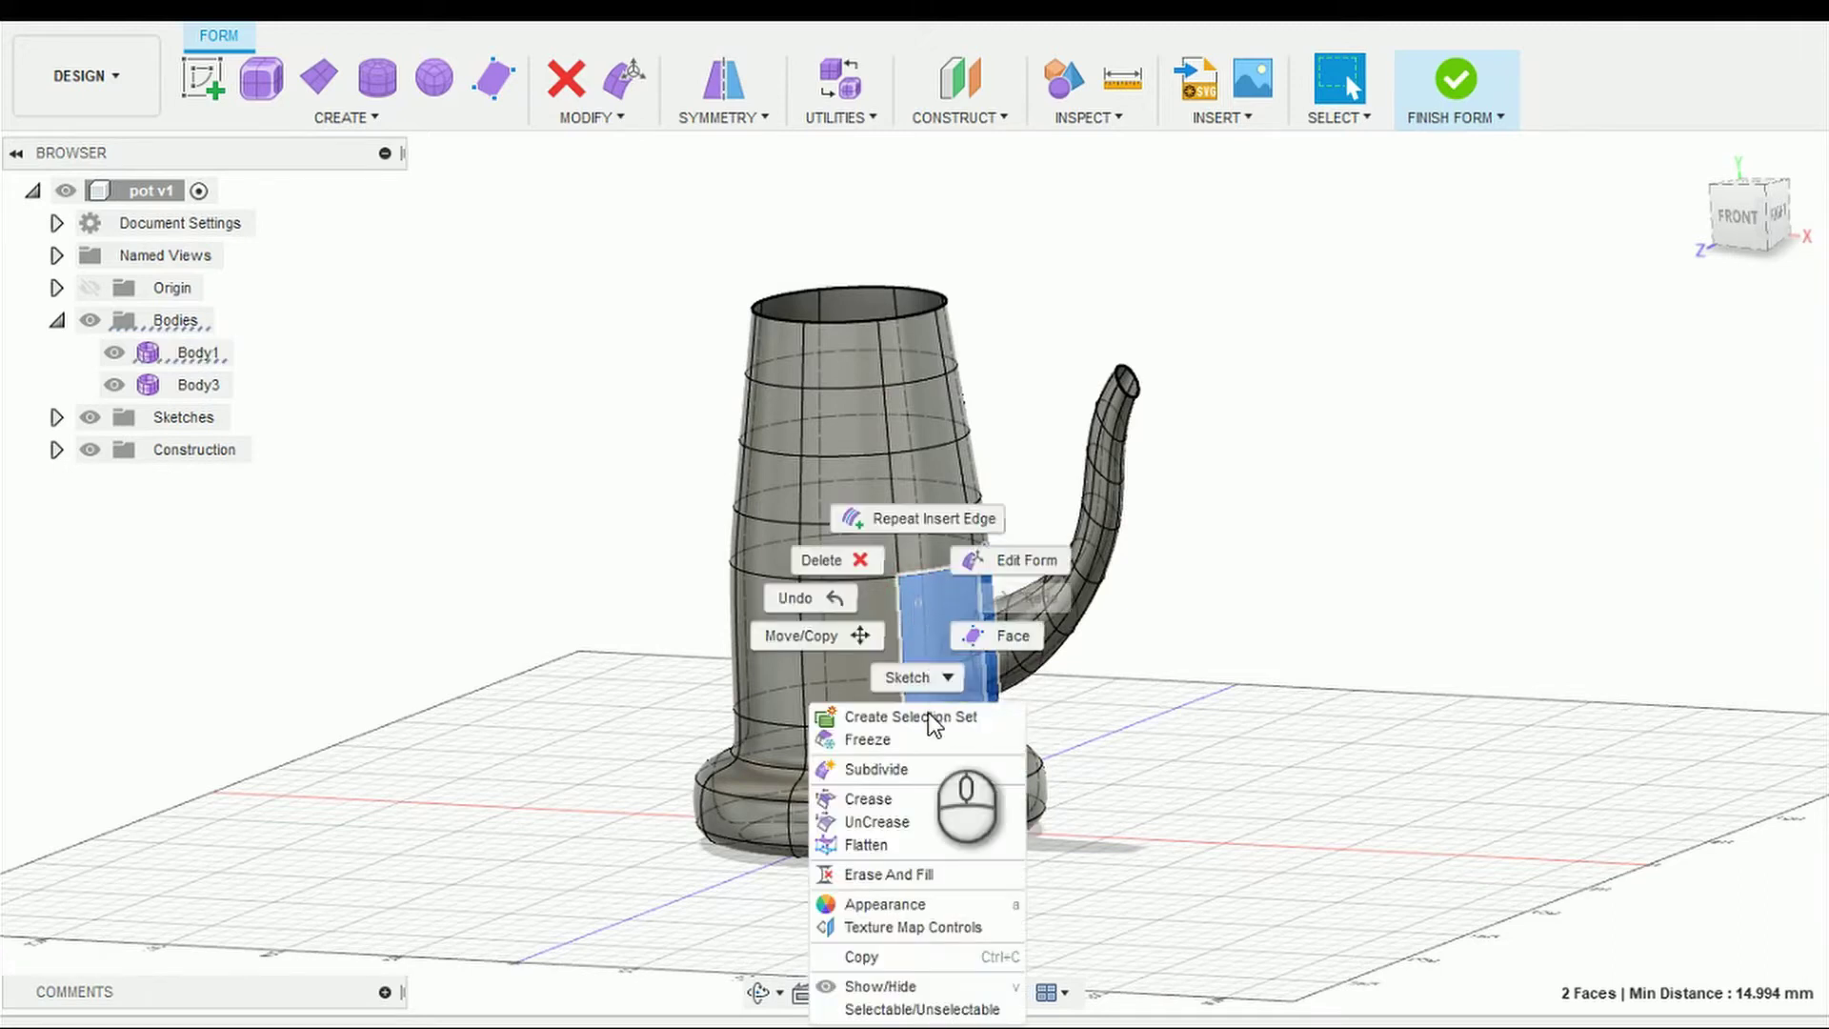
{"action": "left_click", "coordinate": [901, 767]}
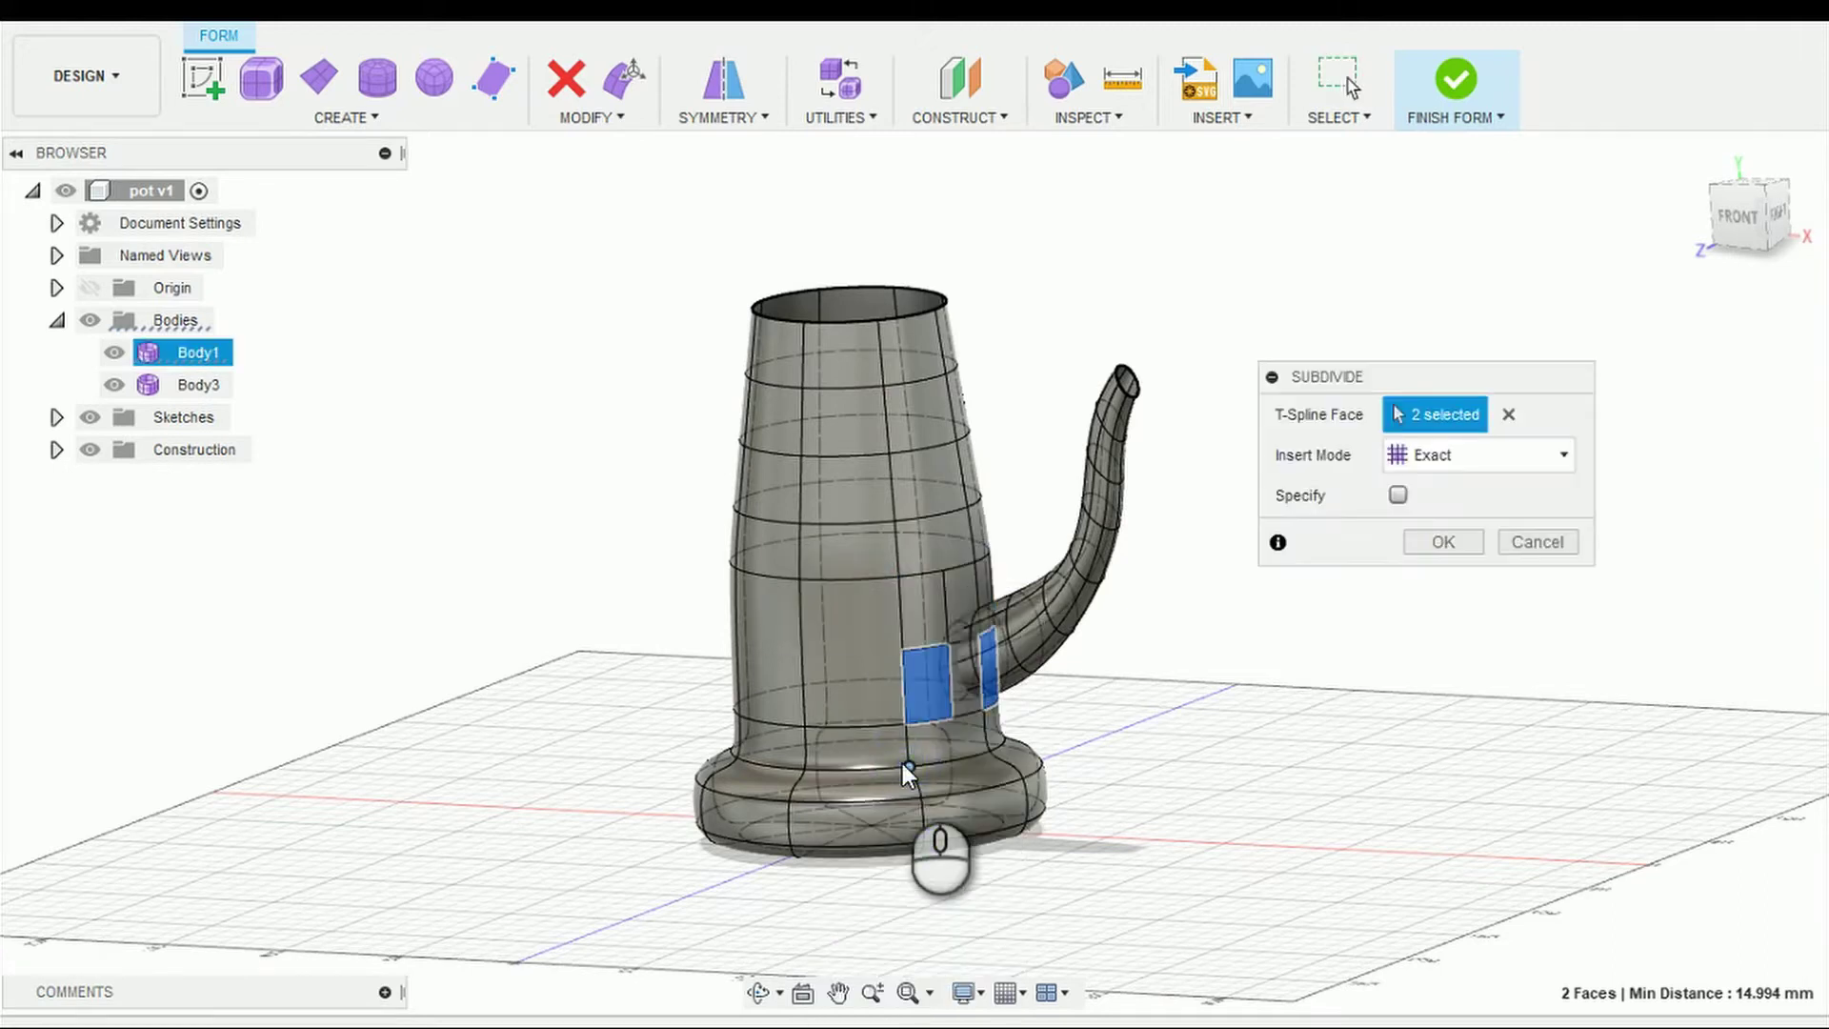
{"action": "key", "text": "Return"}
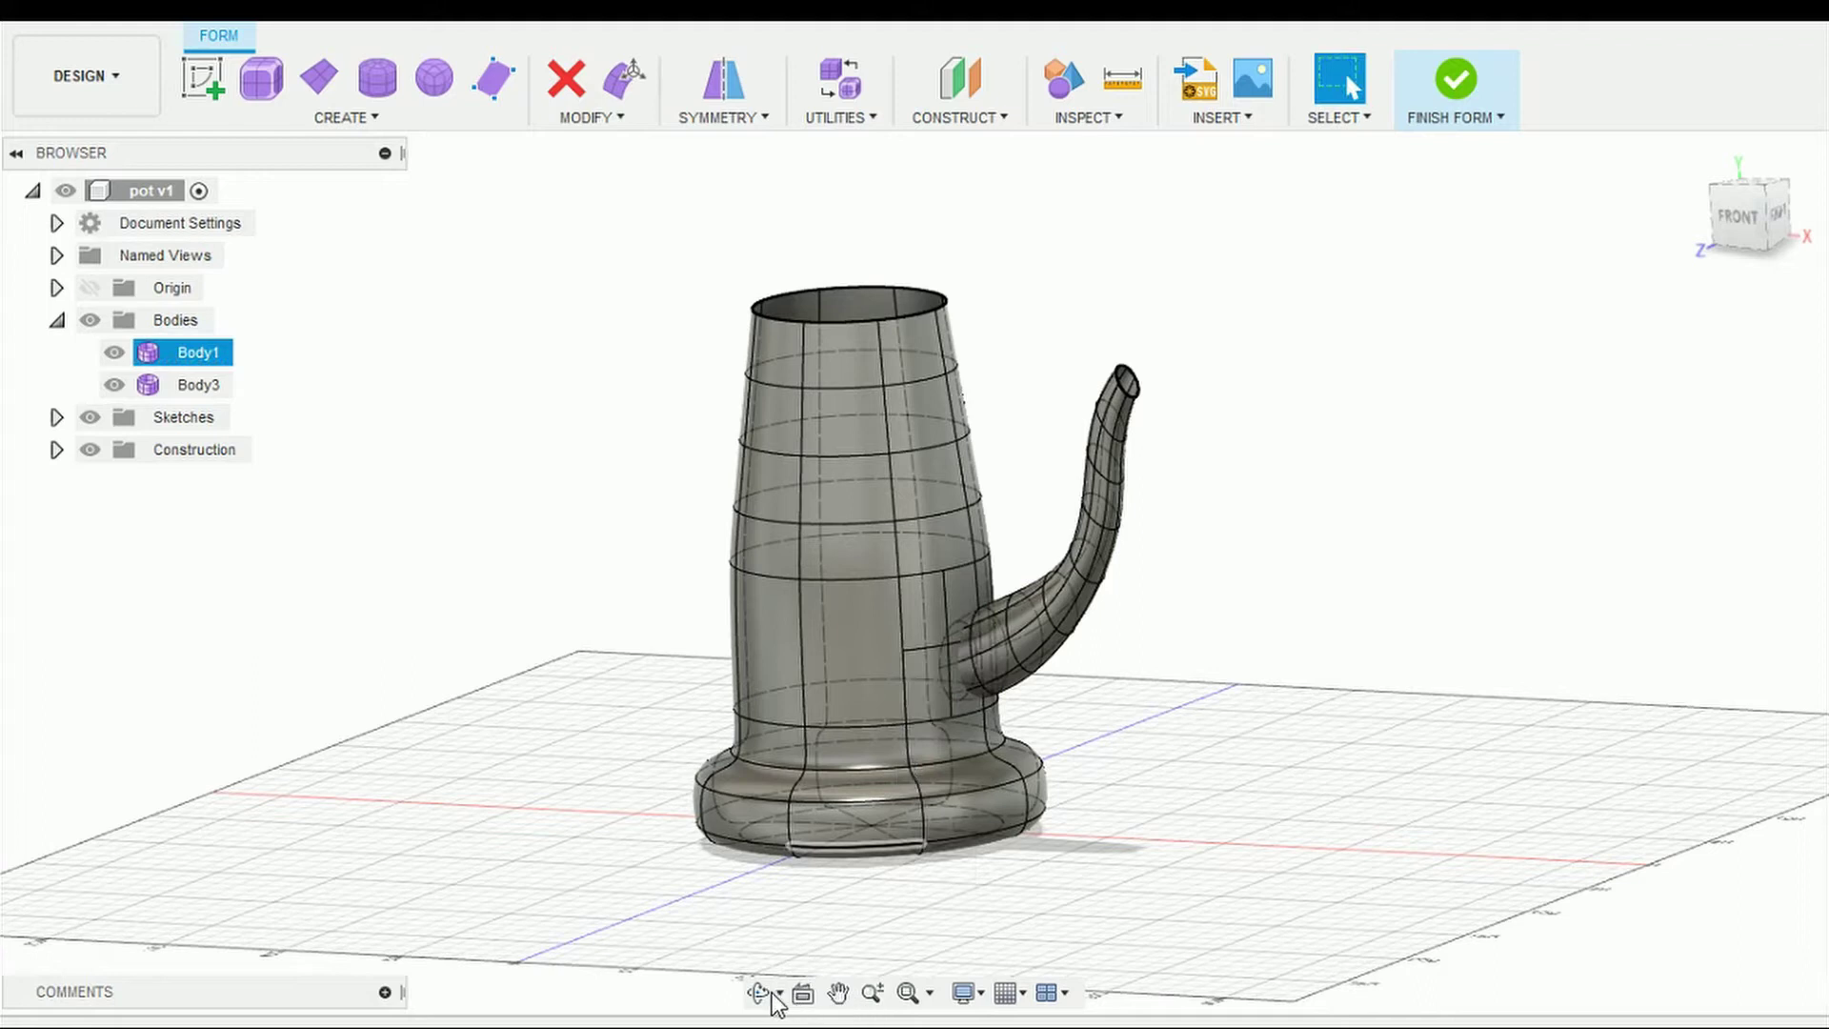
Step: Delete the innermost ring of faces at the spout's base, next to the pot wall
{"action": "left_click", "coordinate": [757, 991]}
{"action": "left_click_drag", "start_coordinate": [930, 654], "coordinate": [898, 523]}
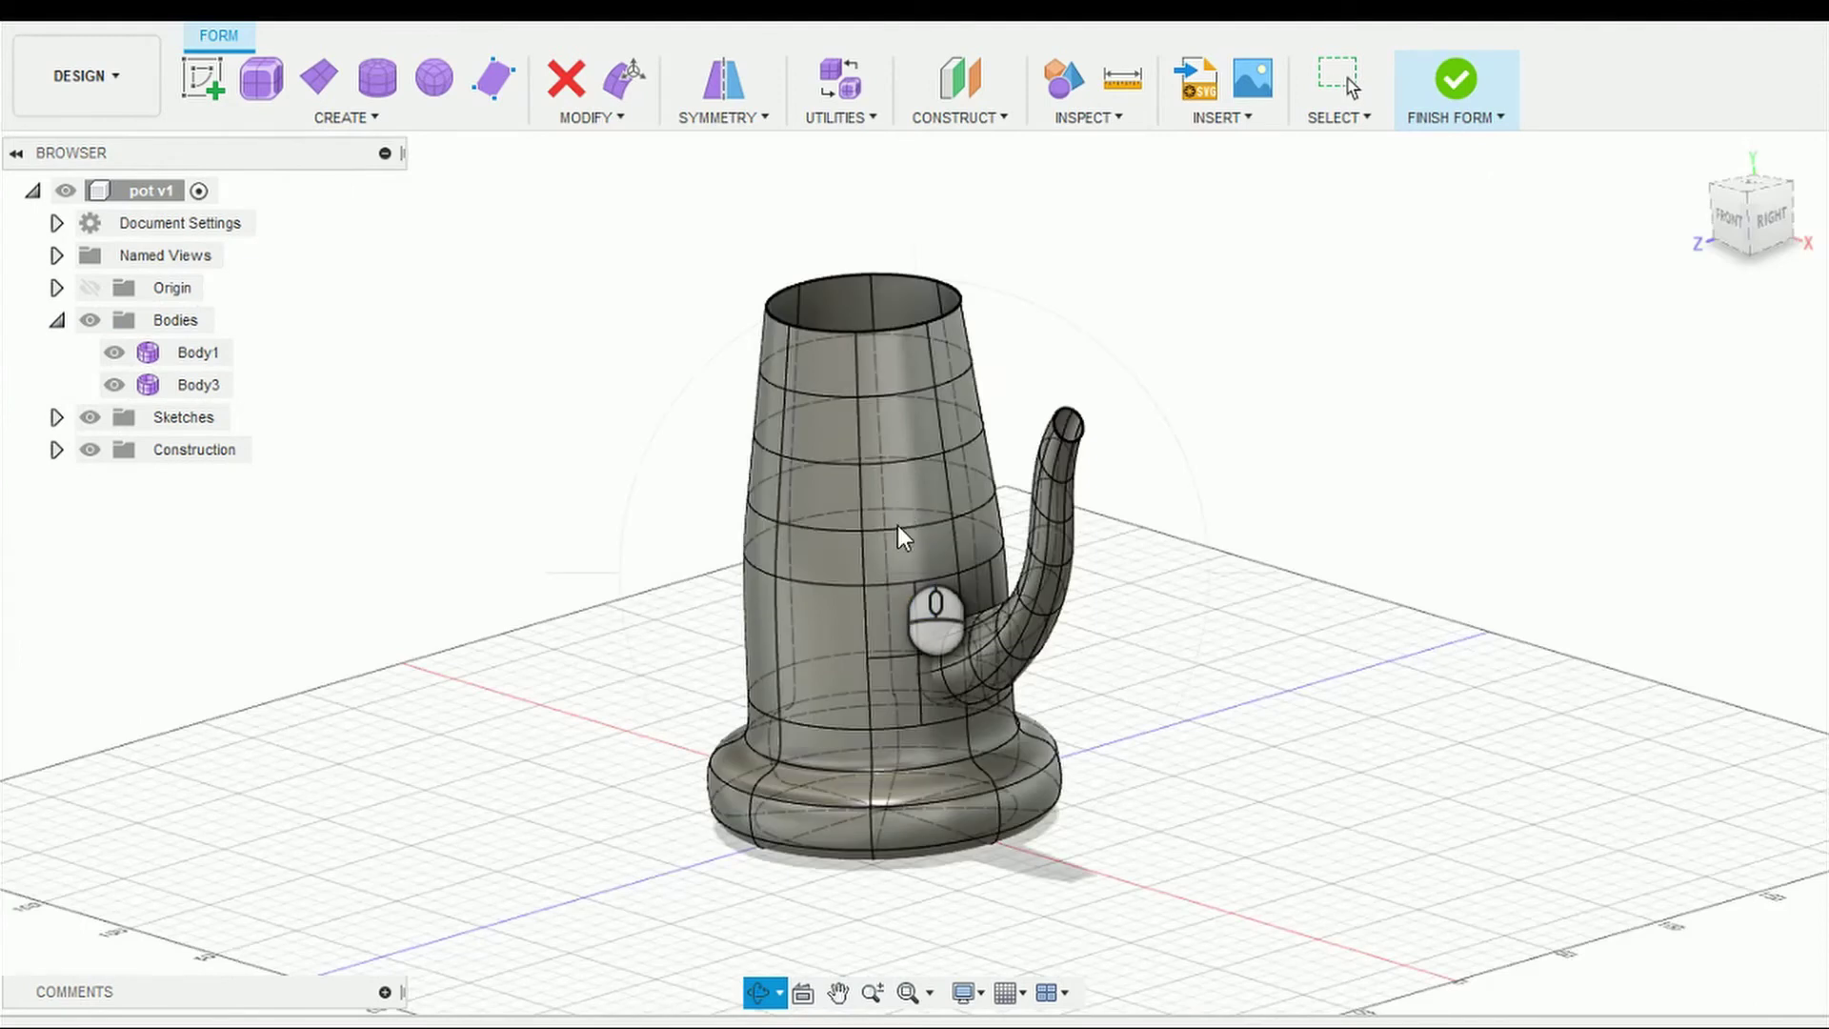
{"action": "key", "text": "Escape"}
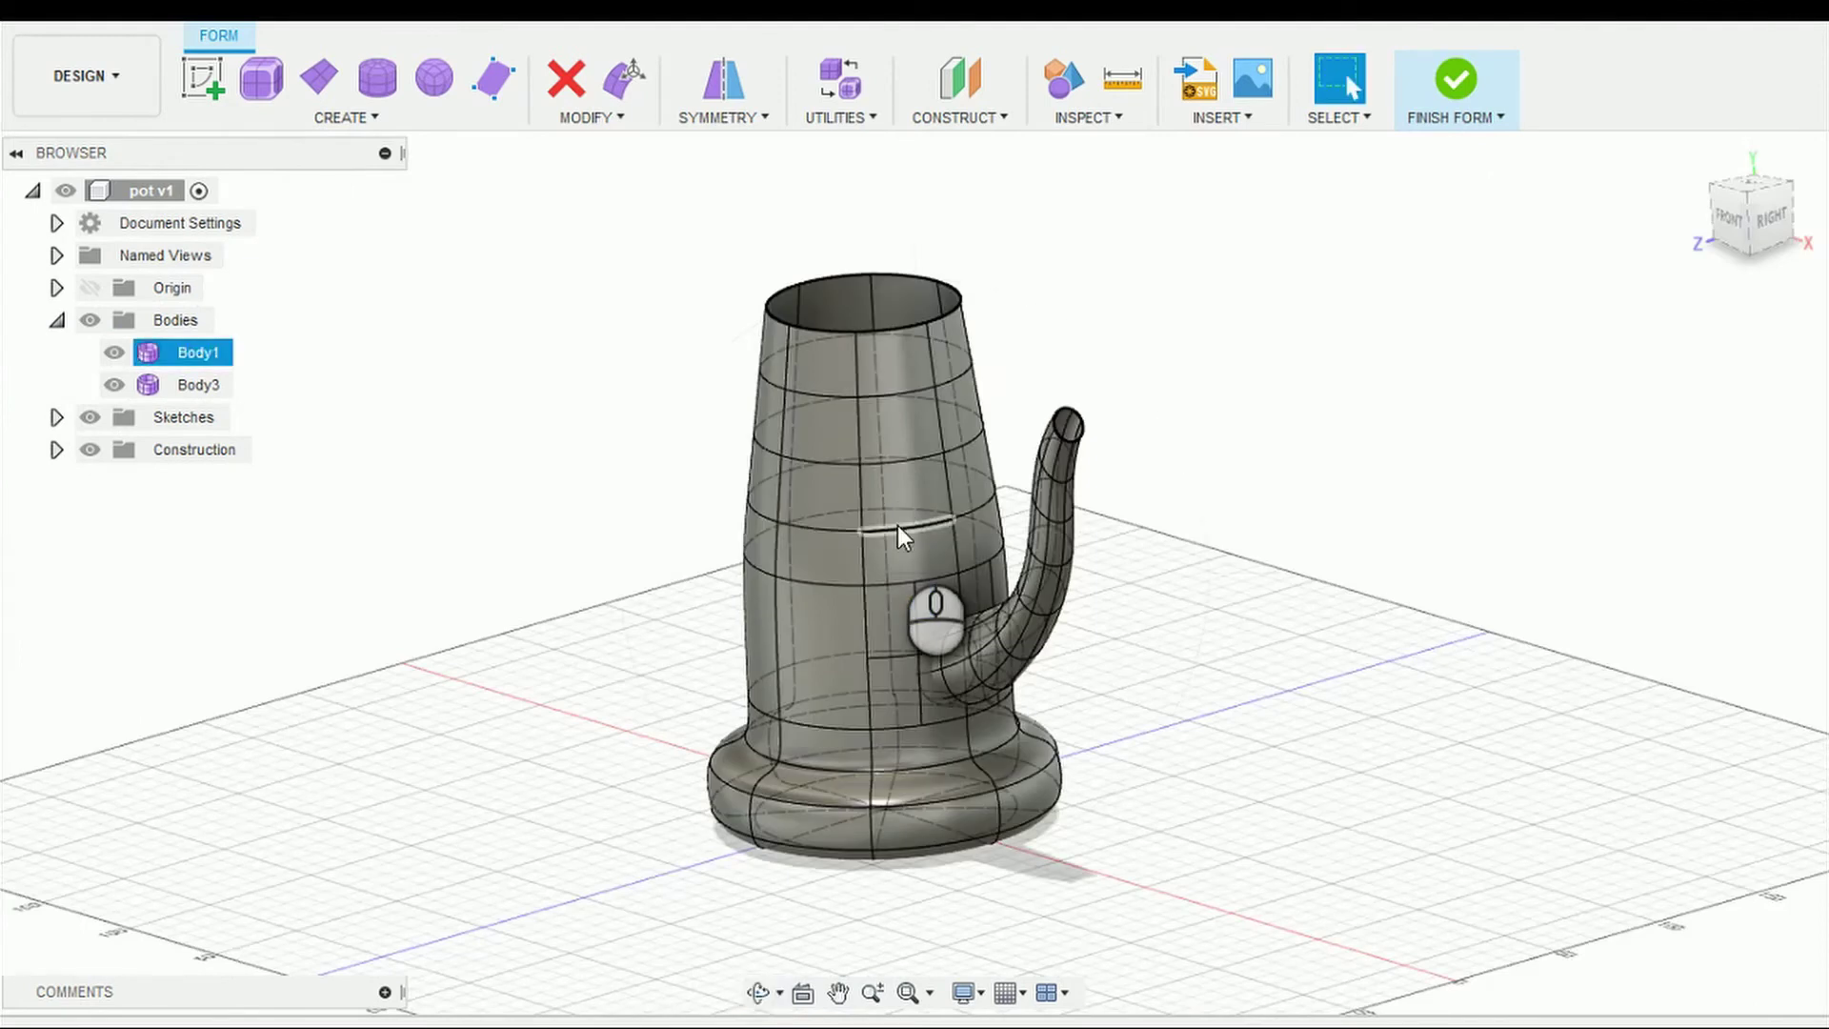
{"action": "left_click", "coordinate": [935, 688]}
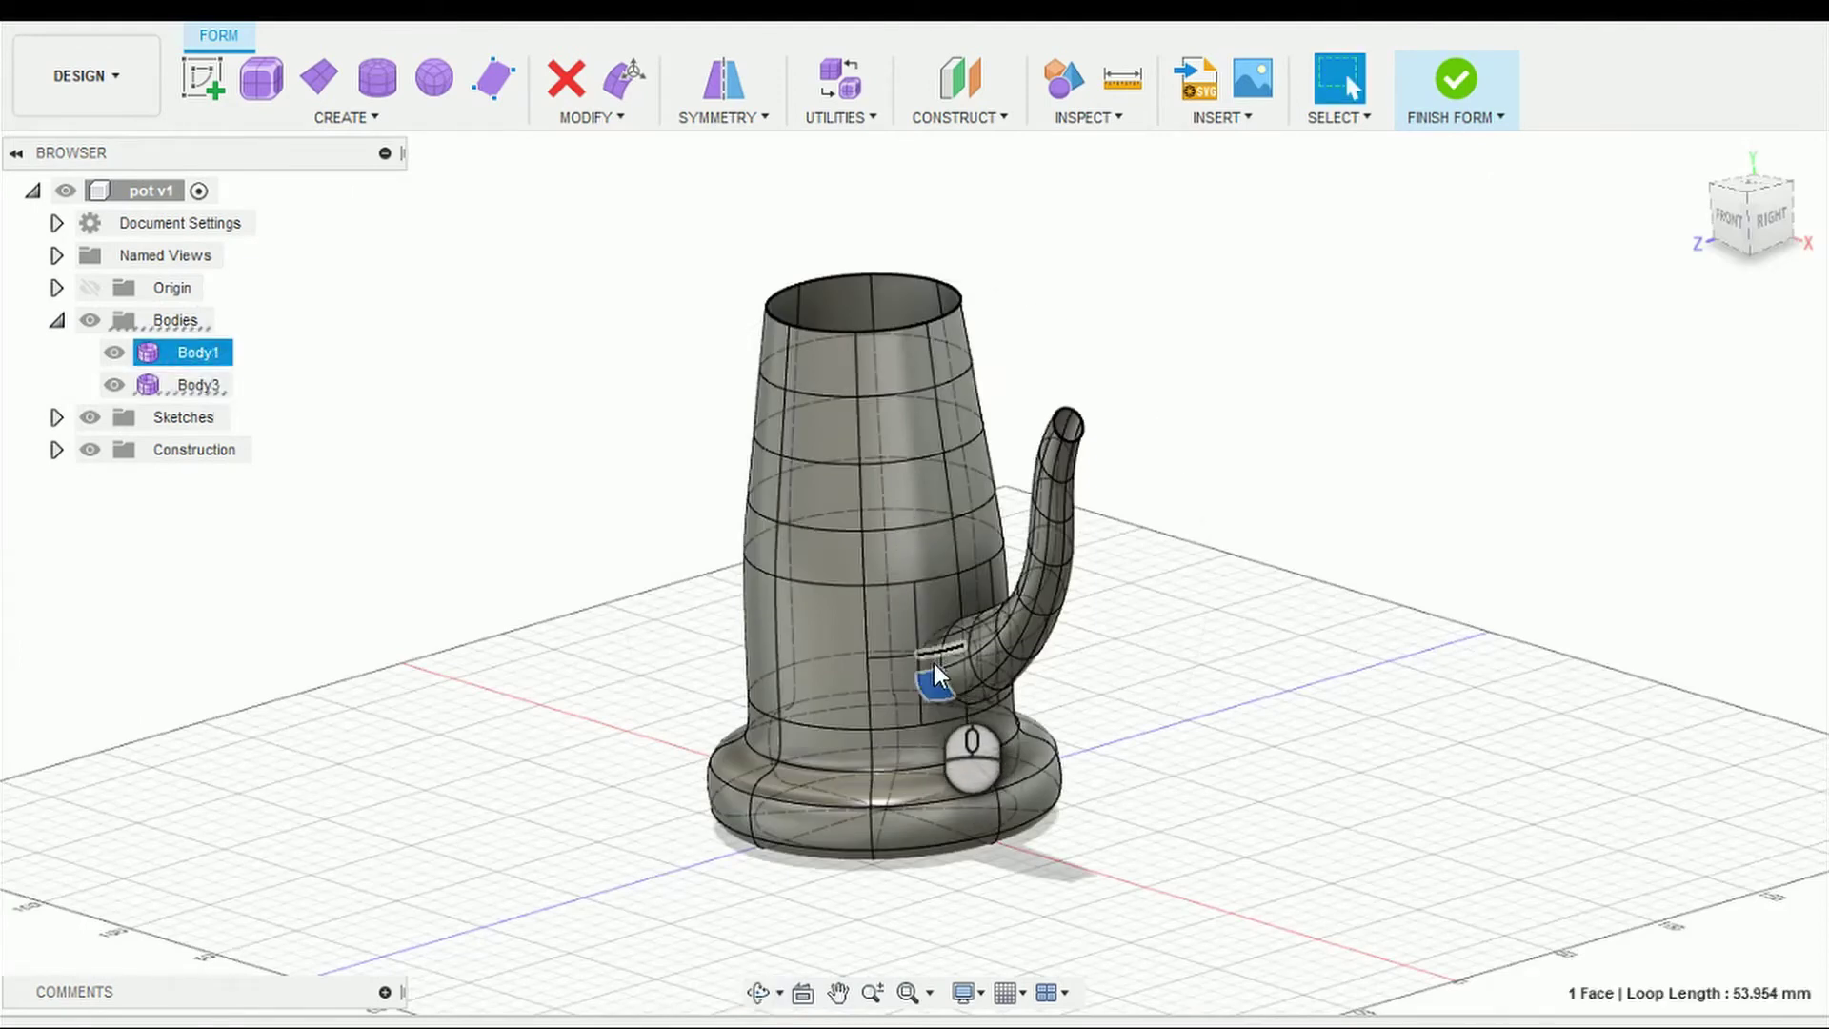
{"action": "left_click", "coordinate": [934, 660], "text": "shift"}
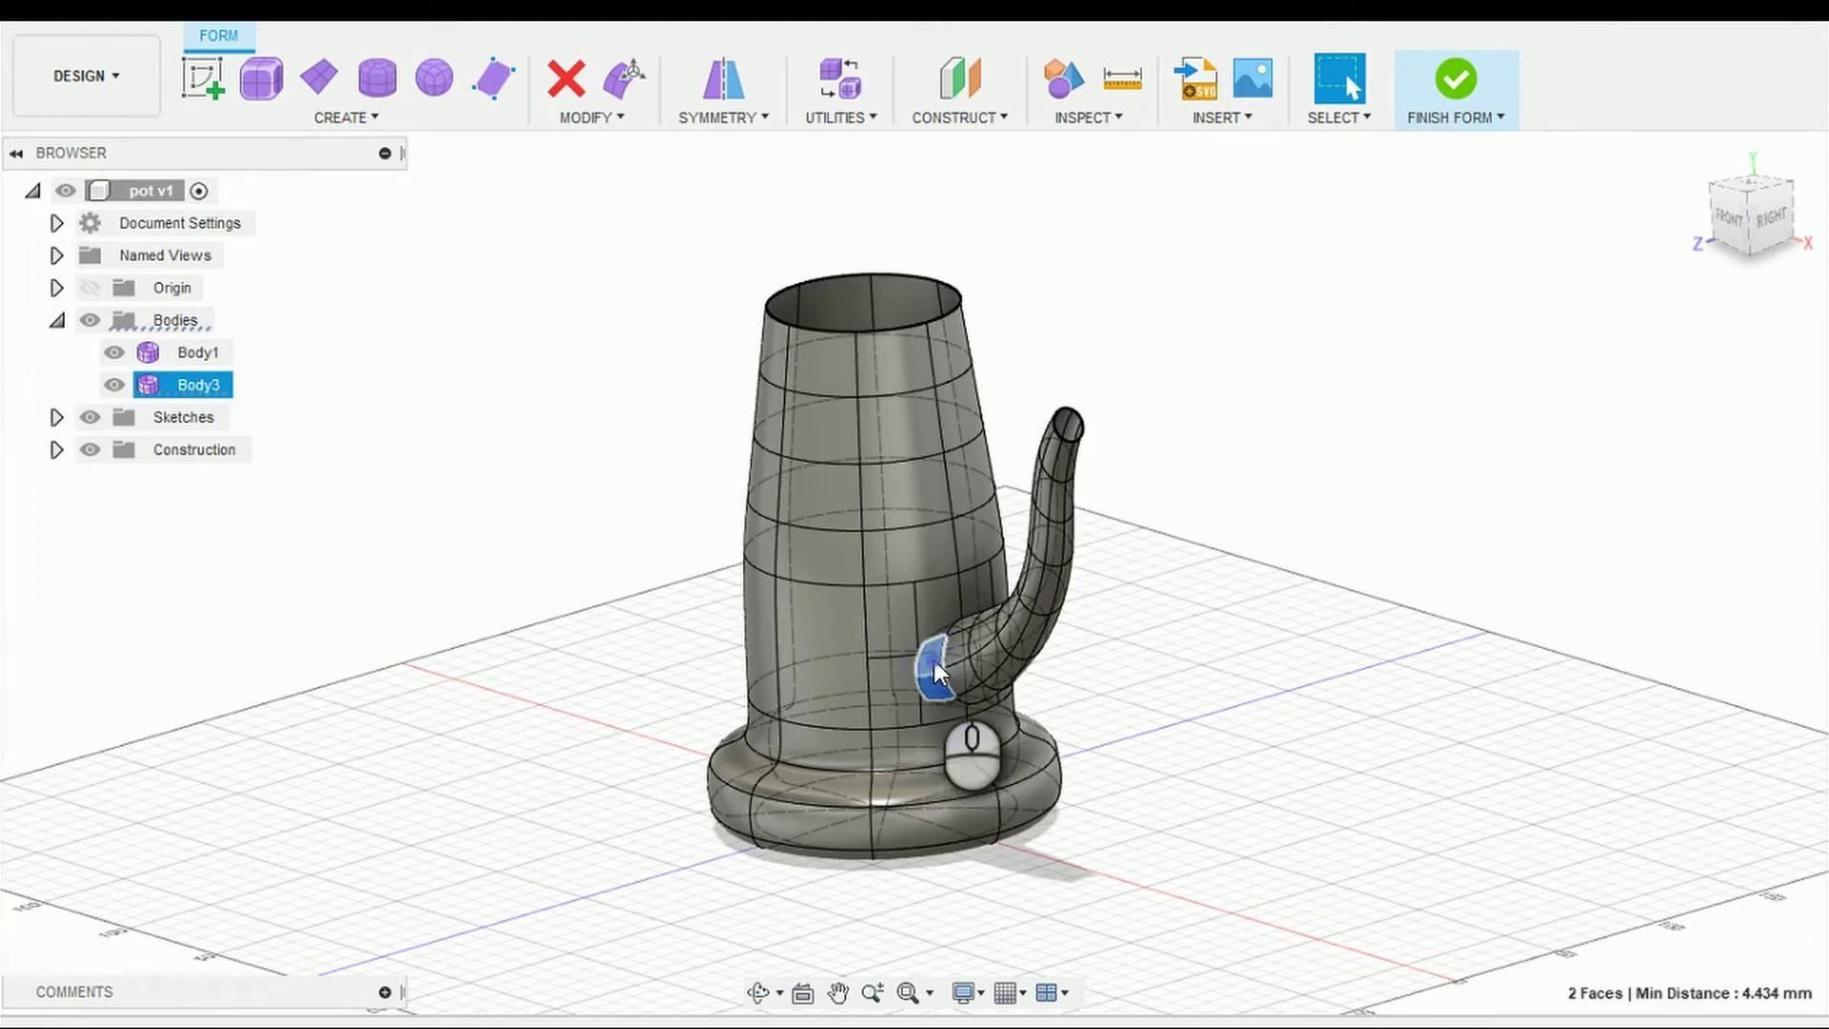
{"action": "double_click", "coordinate": [934, 660]}
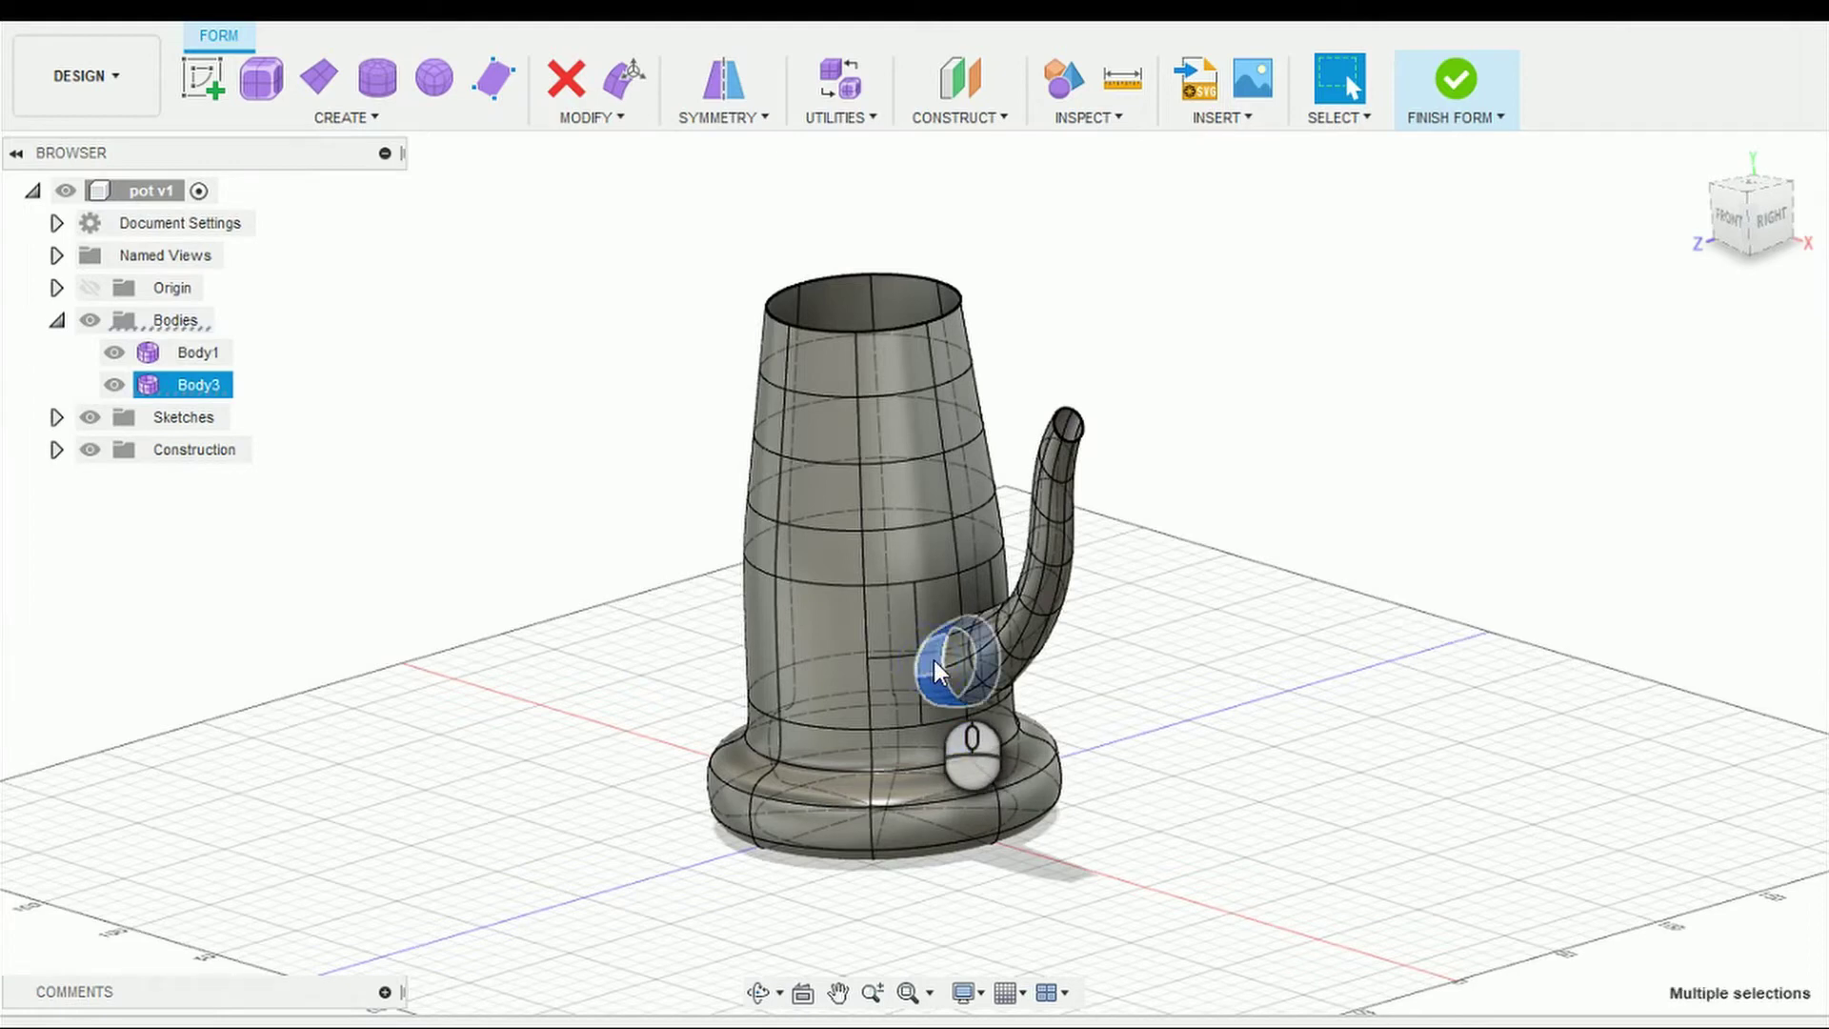
{"action": "key", "text": "Delete"}
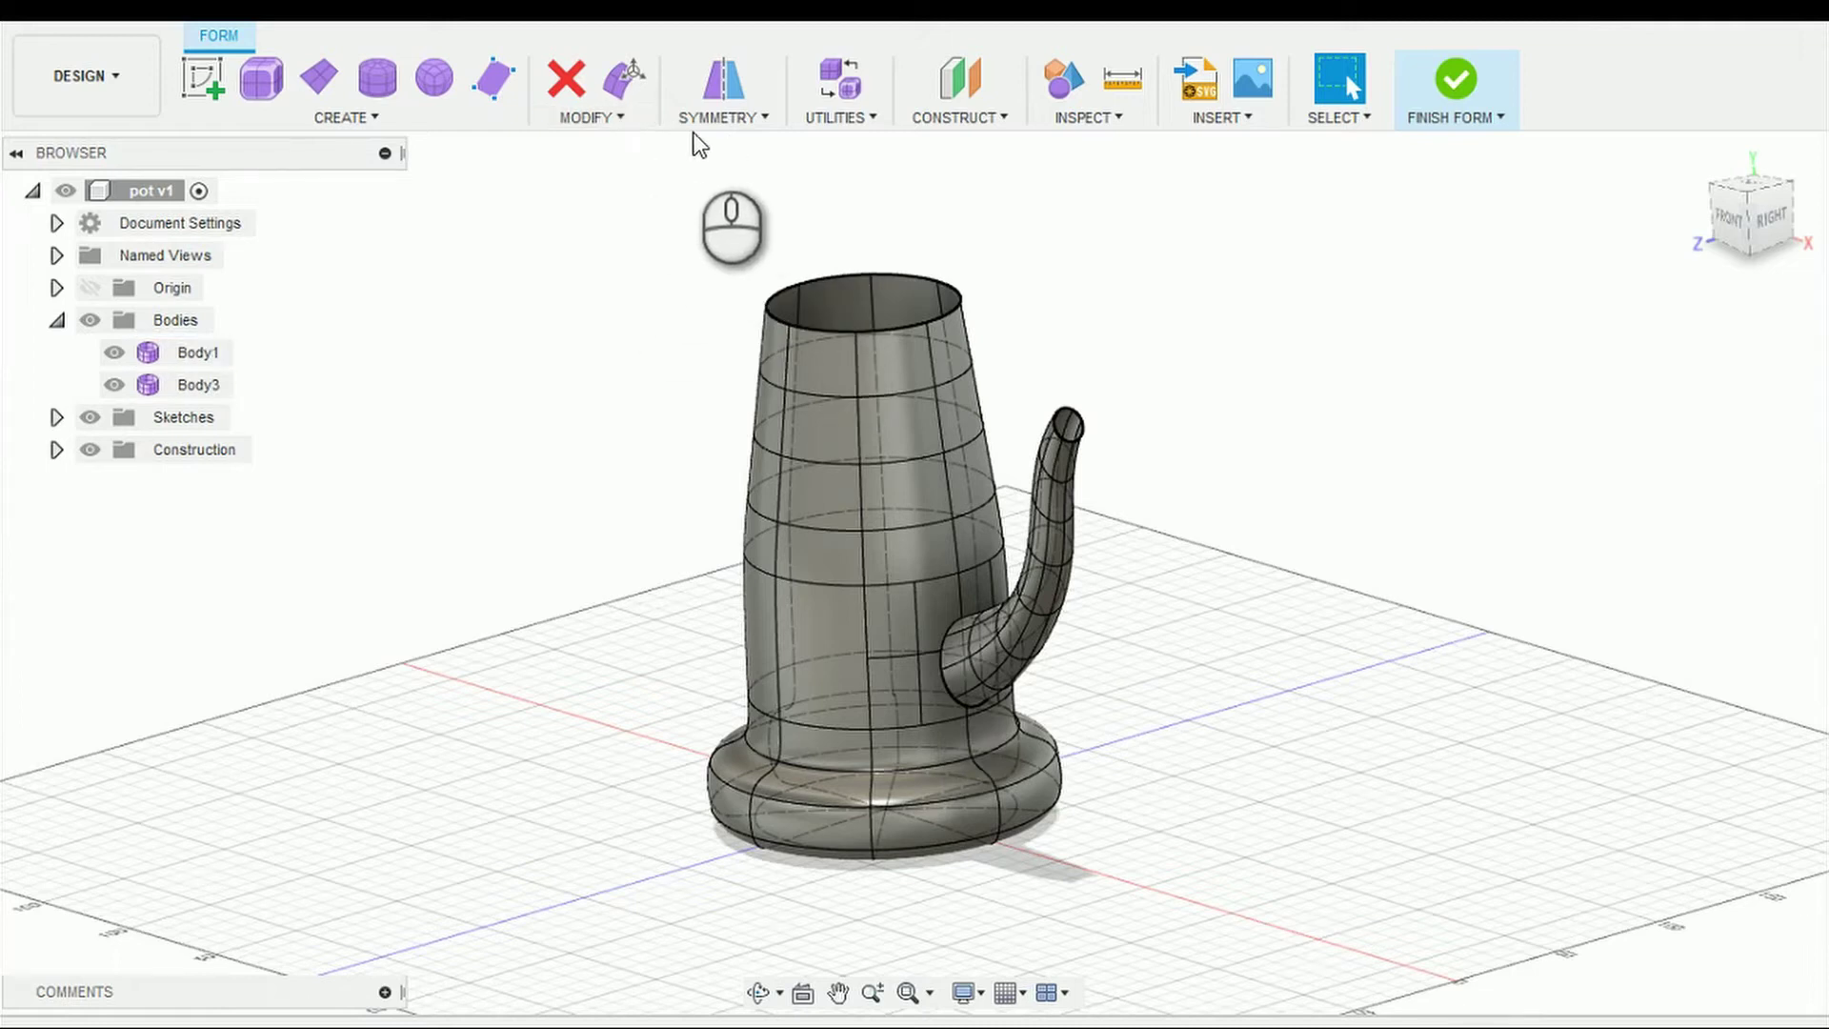
Step: Start a Bridge with the open edge loop at the spout's base as Side One
{"action": "left_click", "coordinate": [631, 123]}
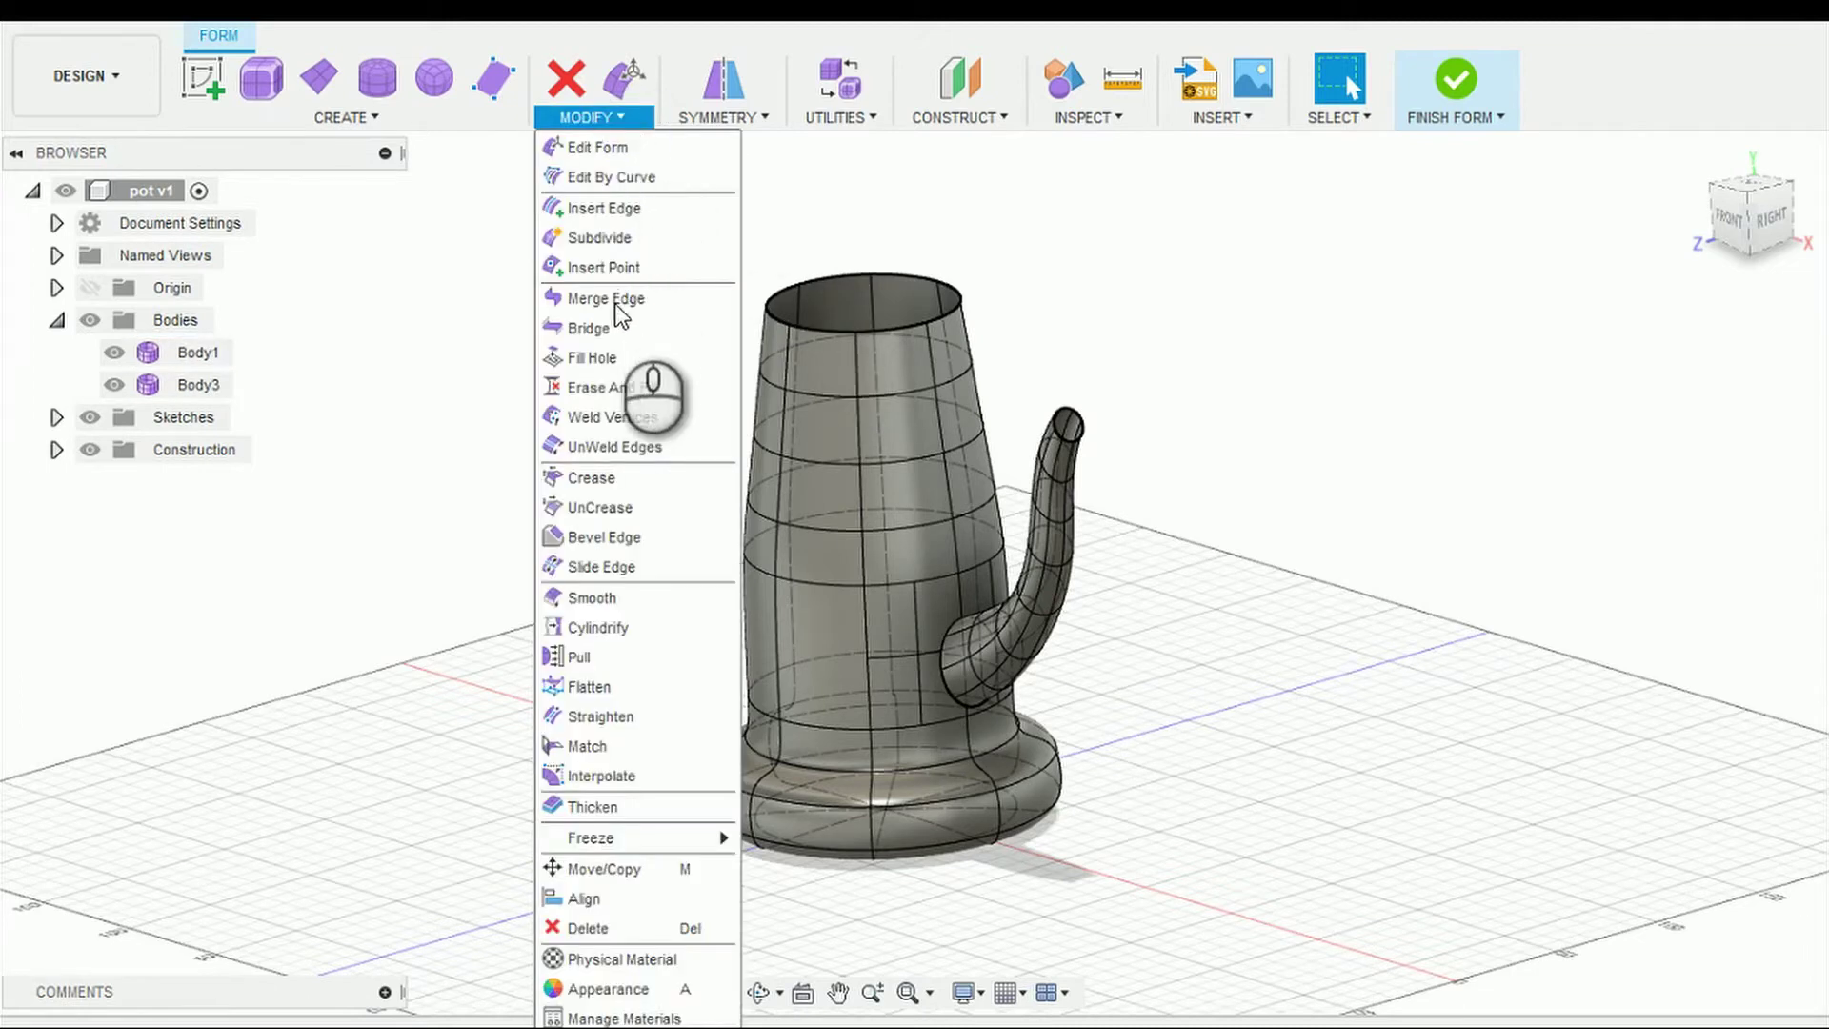
{"action": "left_click", "coordinate": [589, 328]}
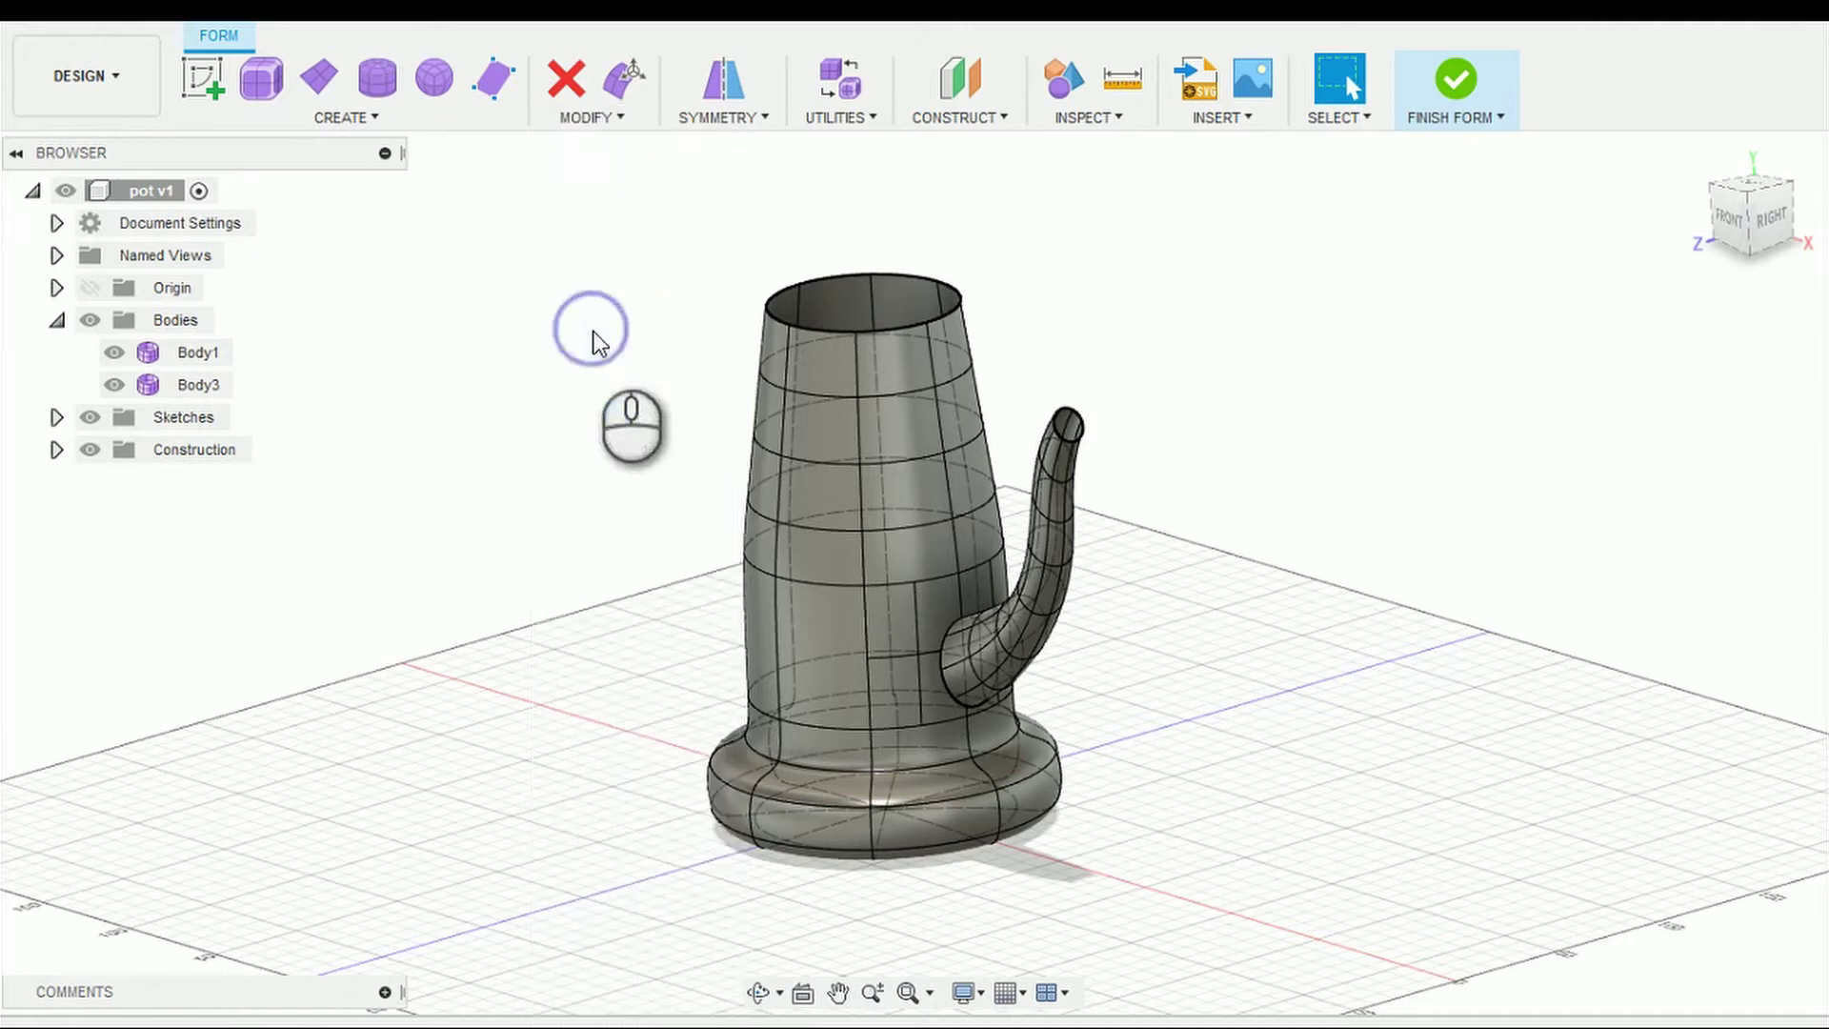
{"action": "left_click", "coordinate": [941, 643]}
{"action": "left_click", "coordinate": [941, 654]}
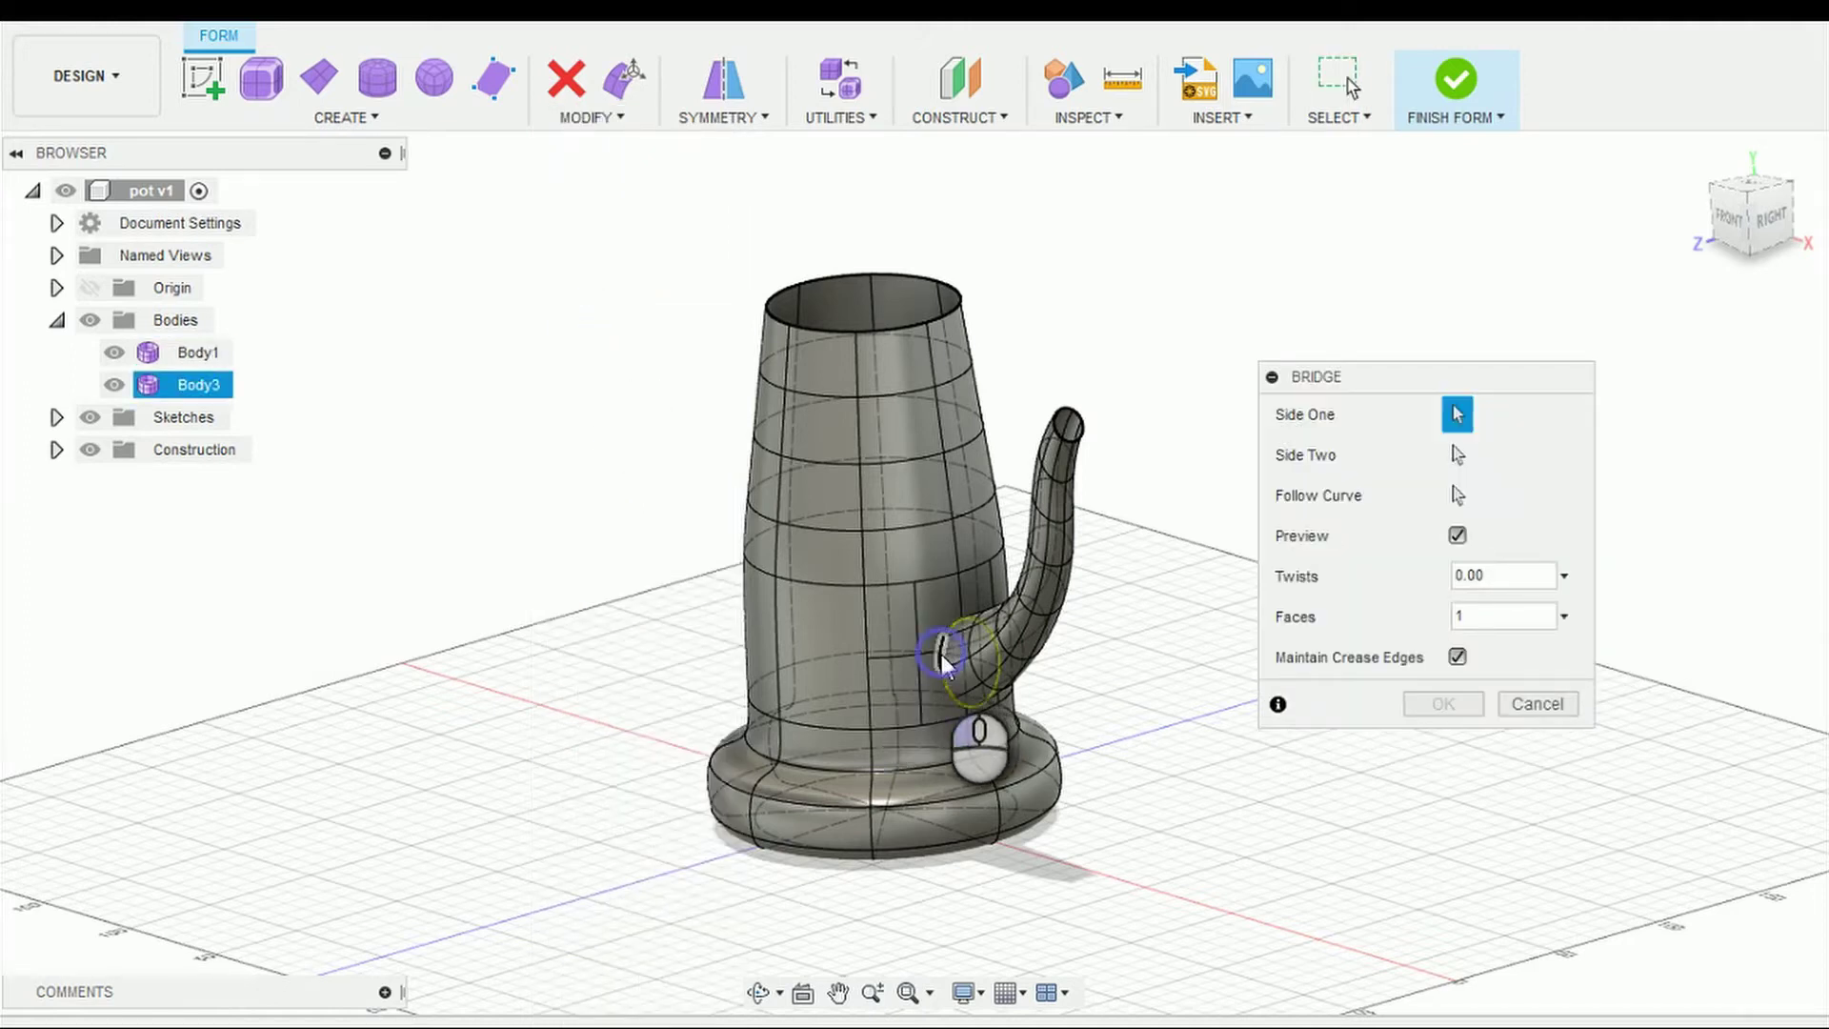
Step: Set the subdivided pot faces behind the spout's base as Side Two, turn off Maintain Crease Edges and complete the bridge
{"action": "left_click", "coordinate": [1465, 461]}
{"action": "left_click", "coordinate": [936, 607]}
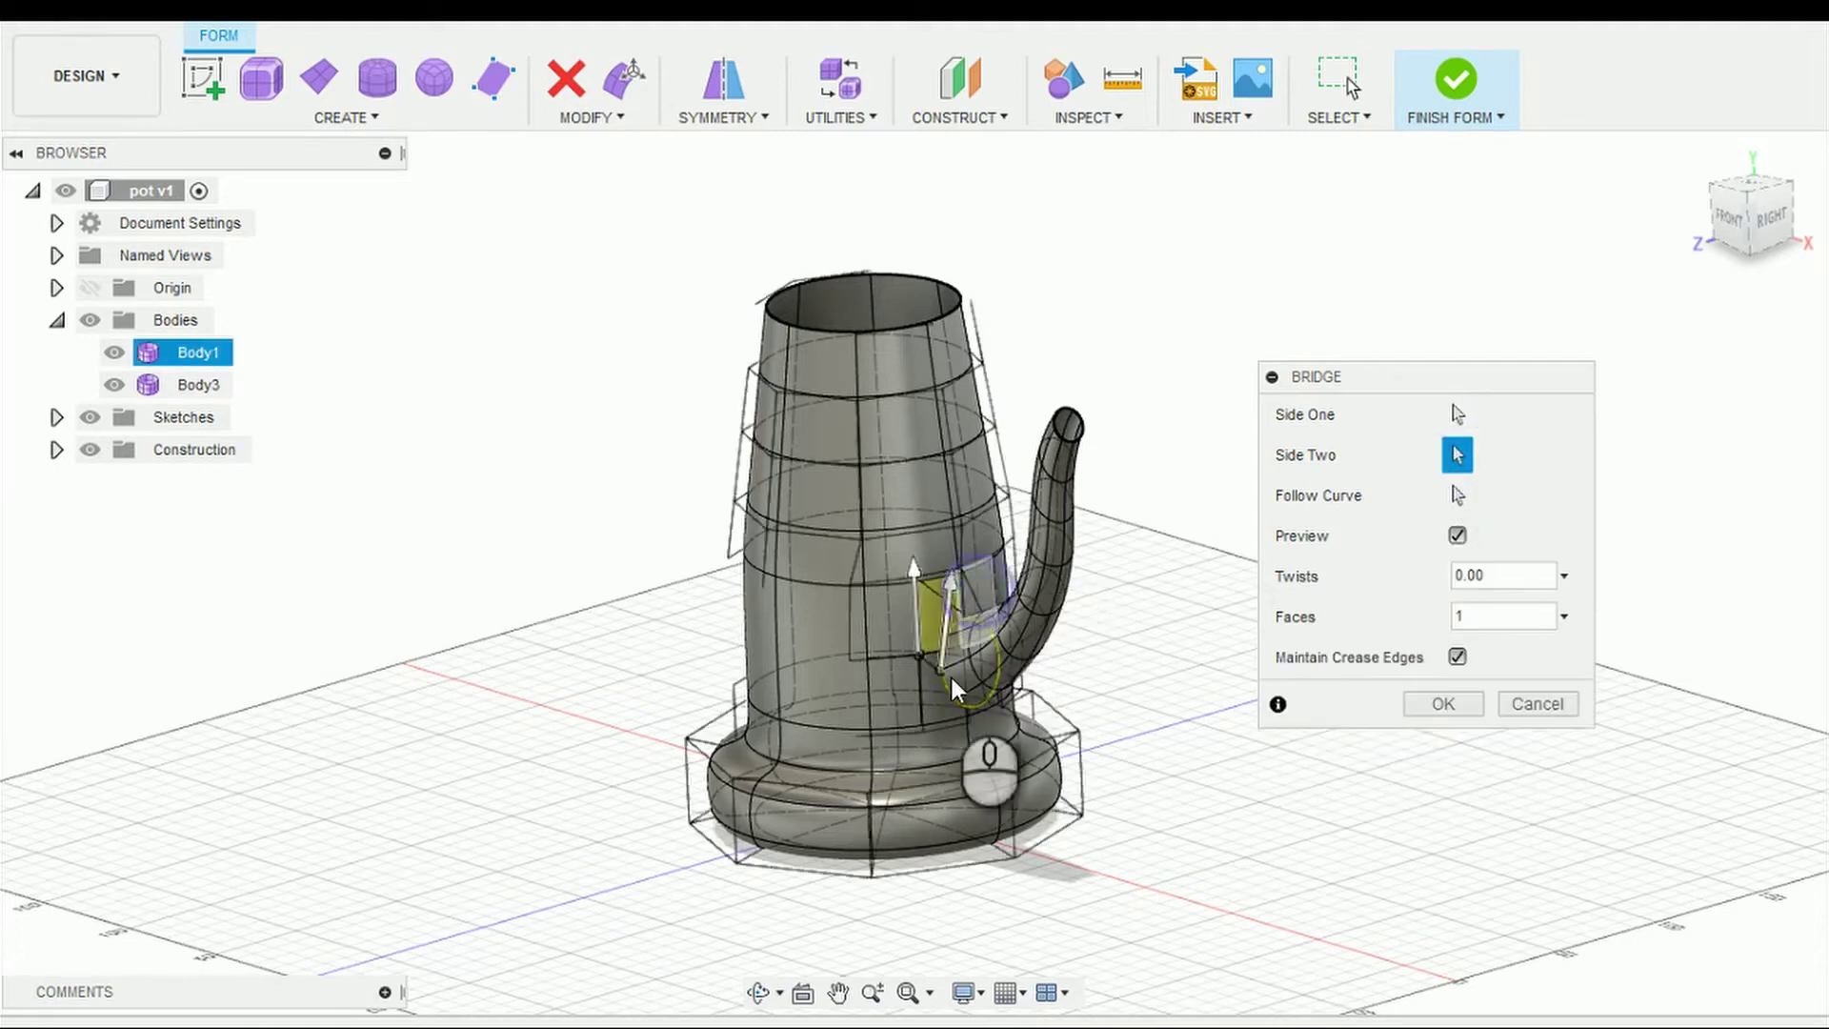
{"action": "left_click", "coordinate": [936, 698]}
{"action": "left_click", "coordinate": [934, 701]}
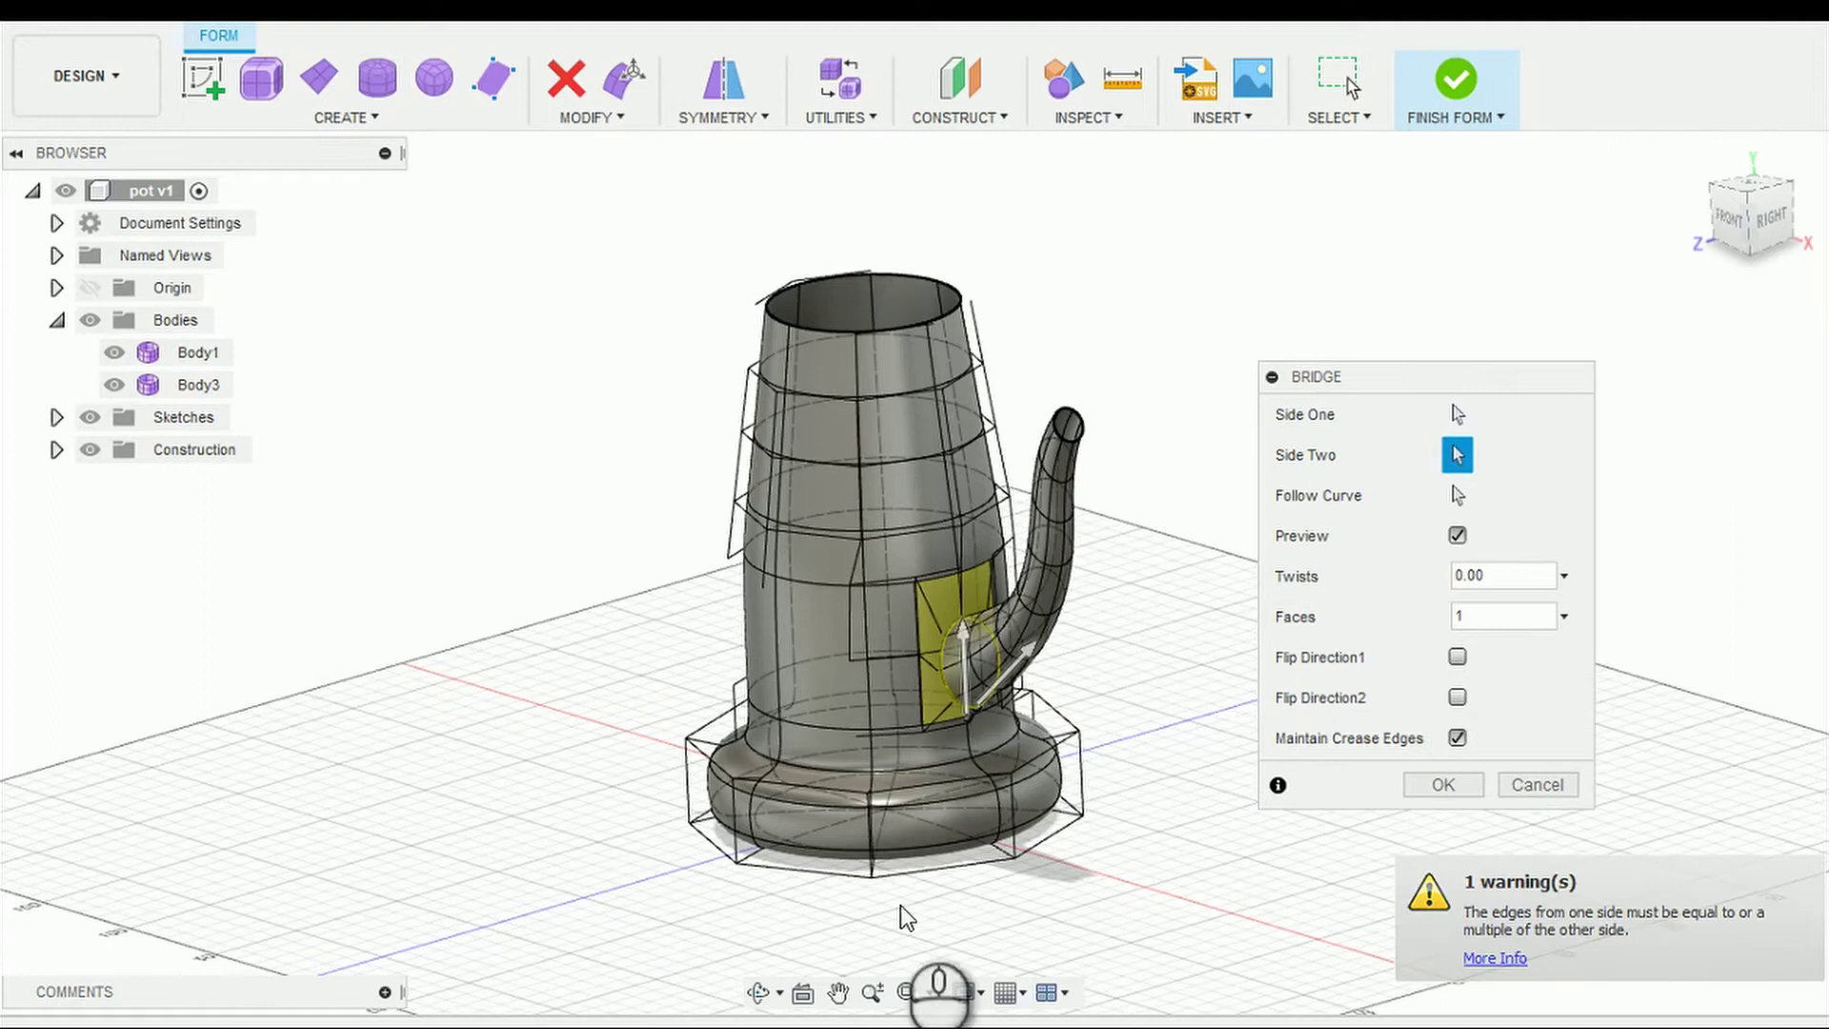
{"action": "left_click", "coordinate": [758, 992]}
{"action": "left_click_drag", "start_coordinate": [938, 776], "coordinate": [771, 817]}
{"action": "key", "text": "Escape"}
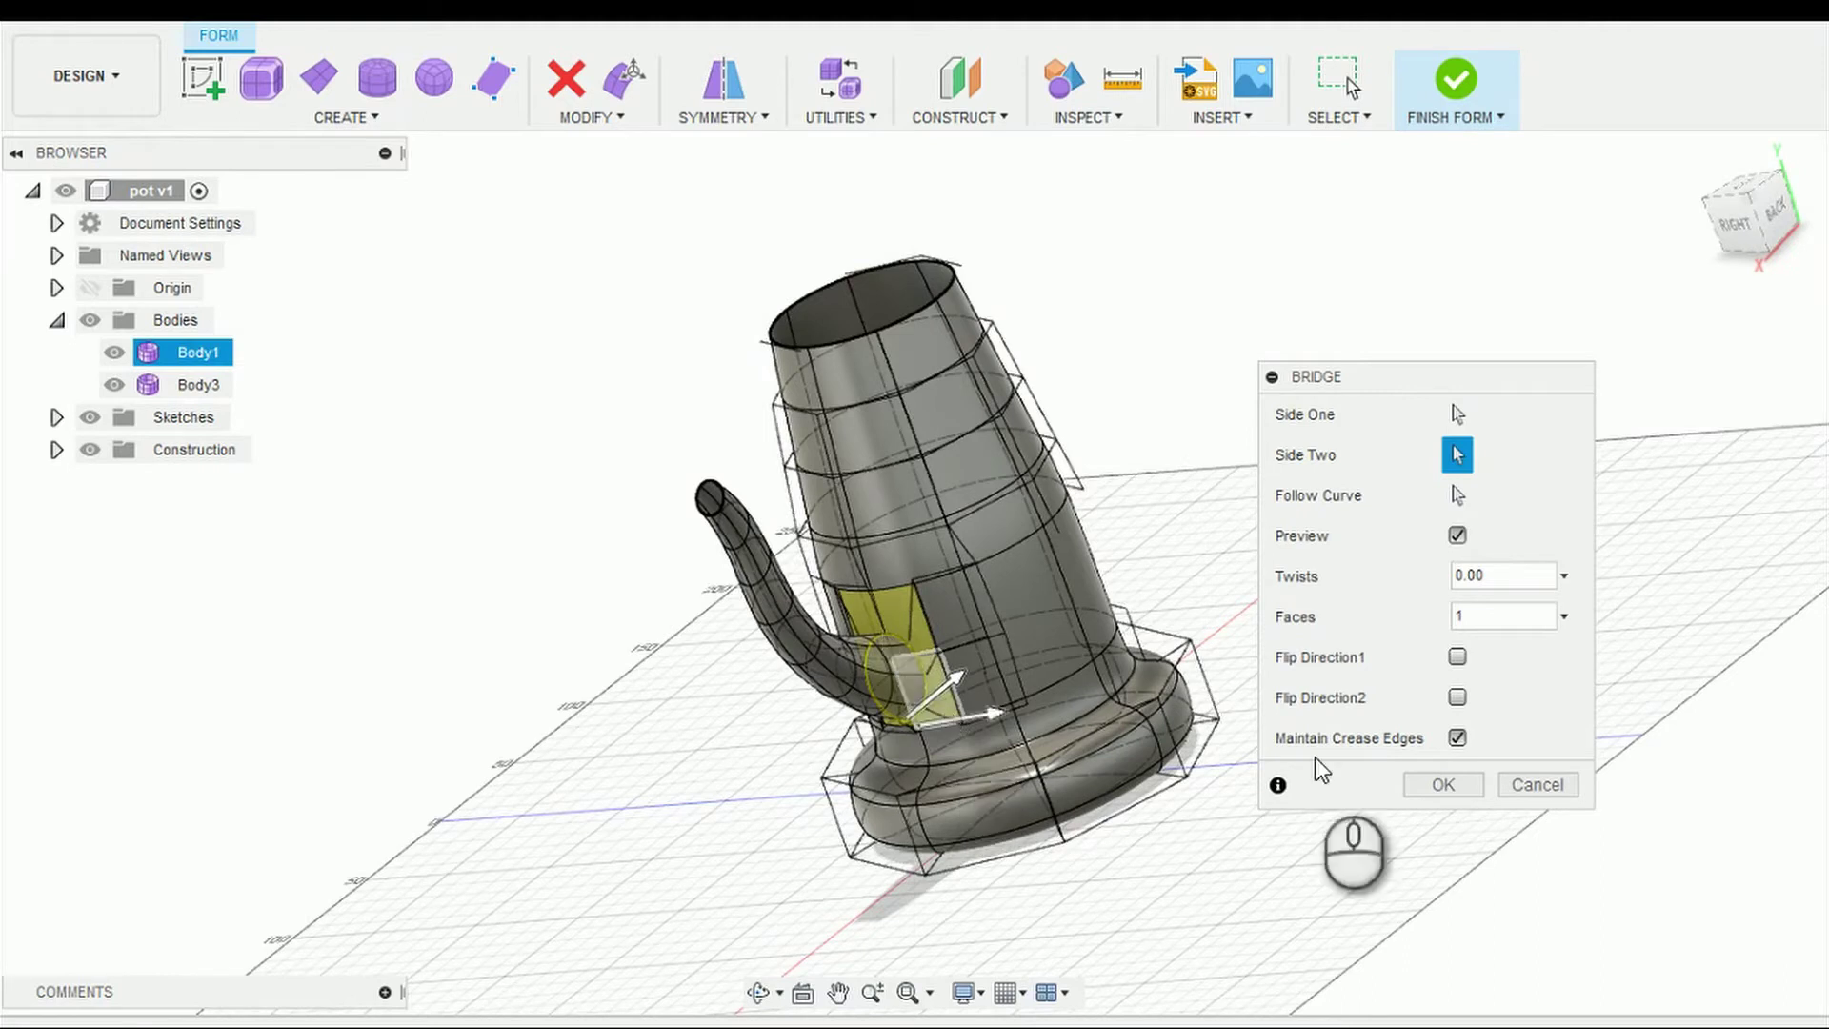
{"action": "left_click", "coordinate": [1456, 738]}
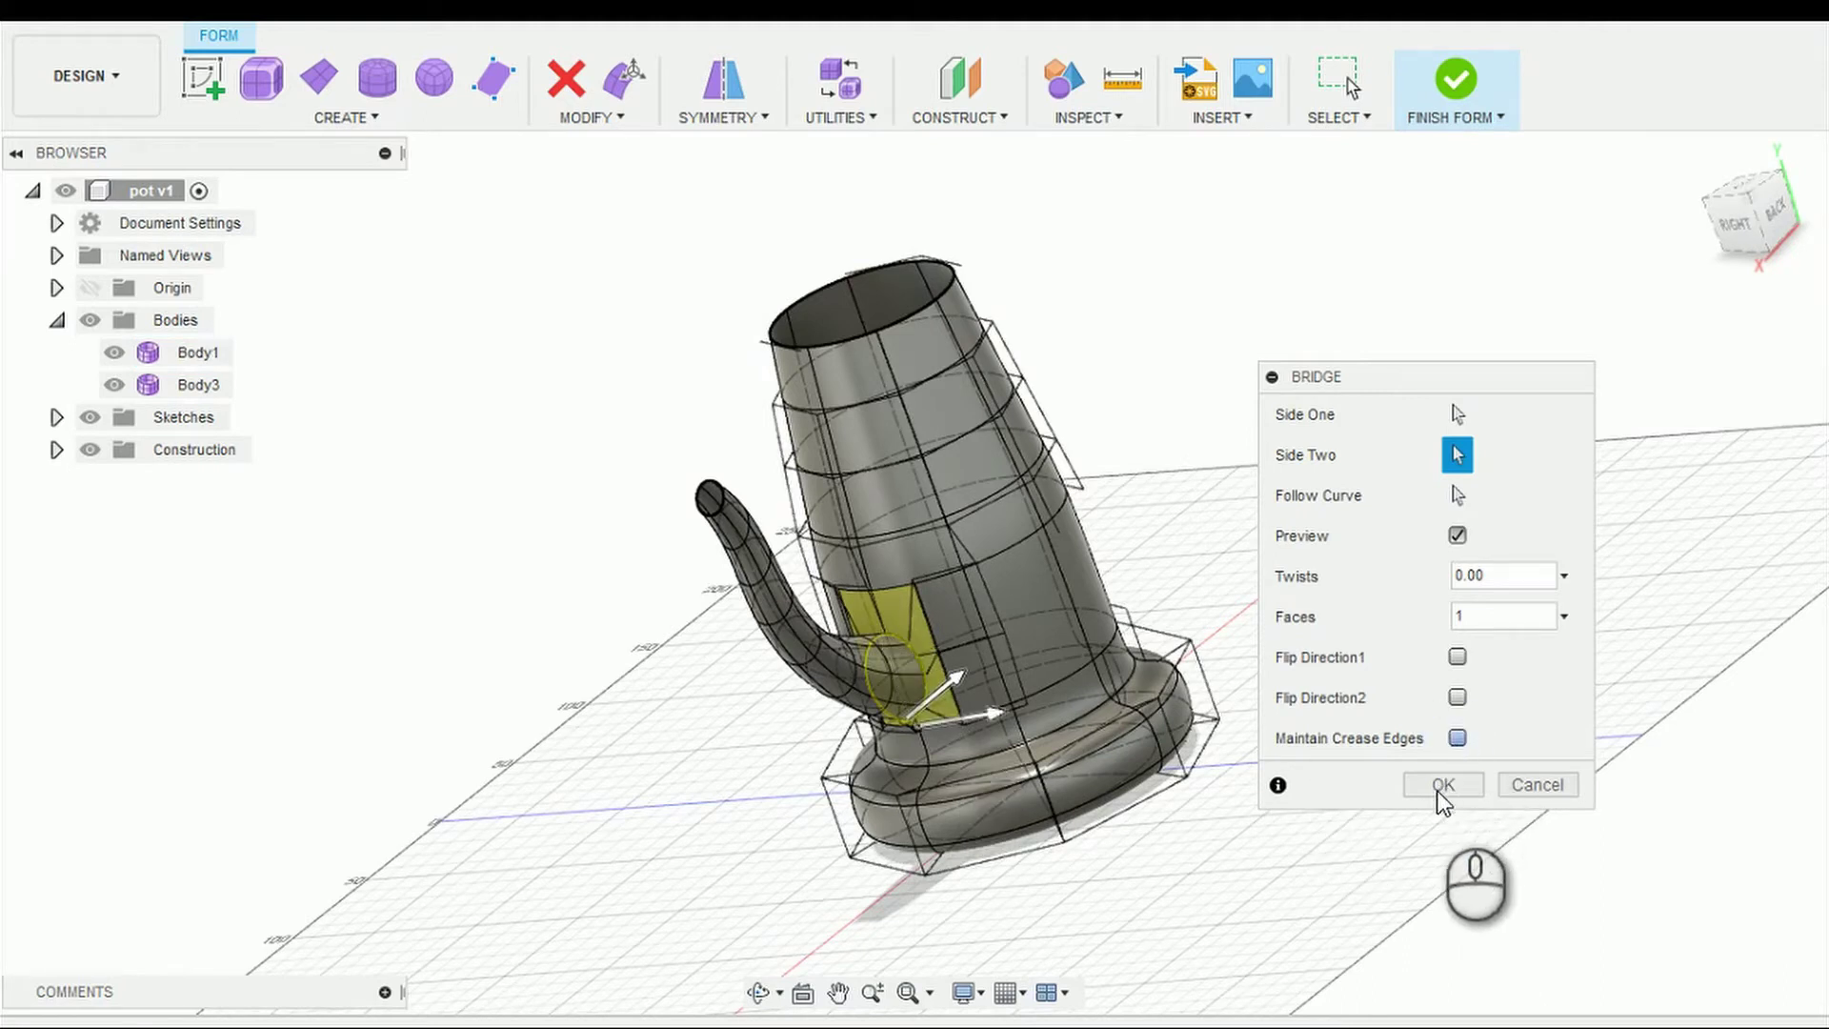
{"action": "left_click", "coordinate": [1439, 787]}
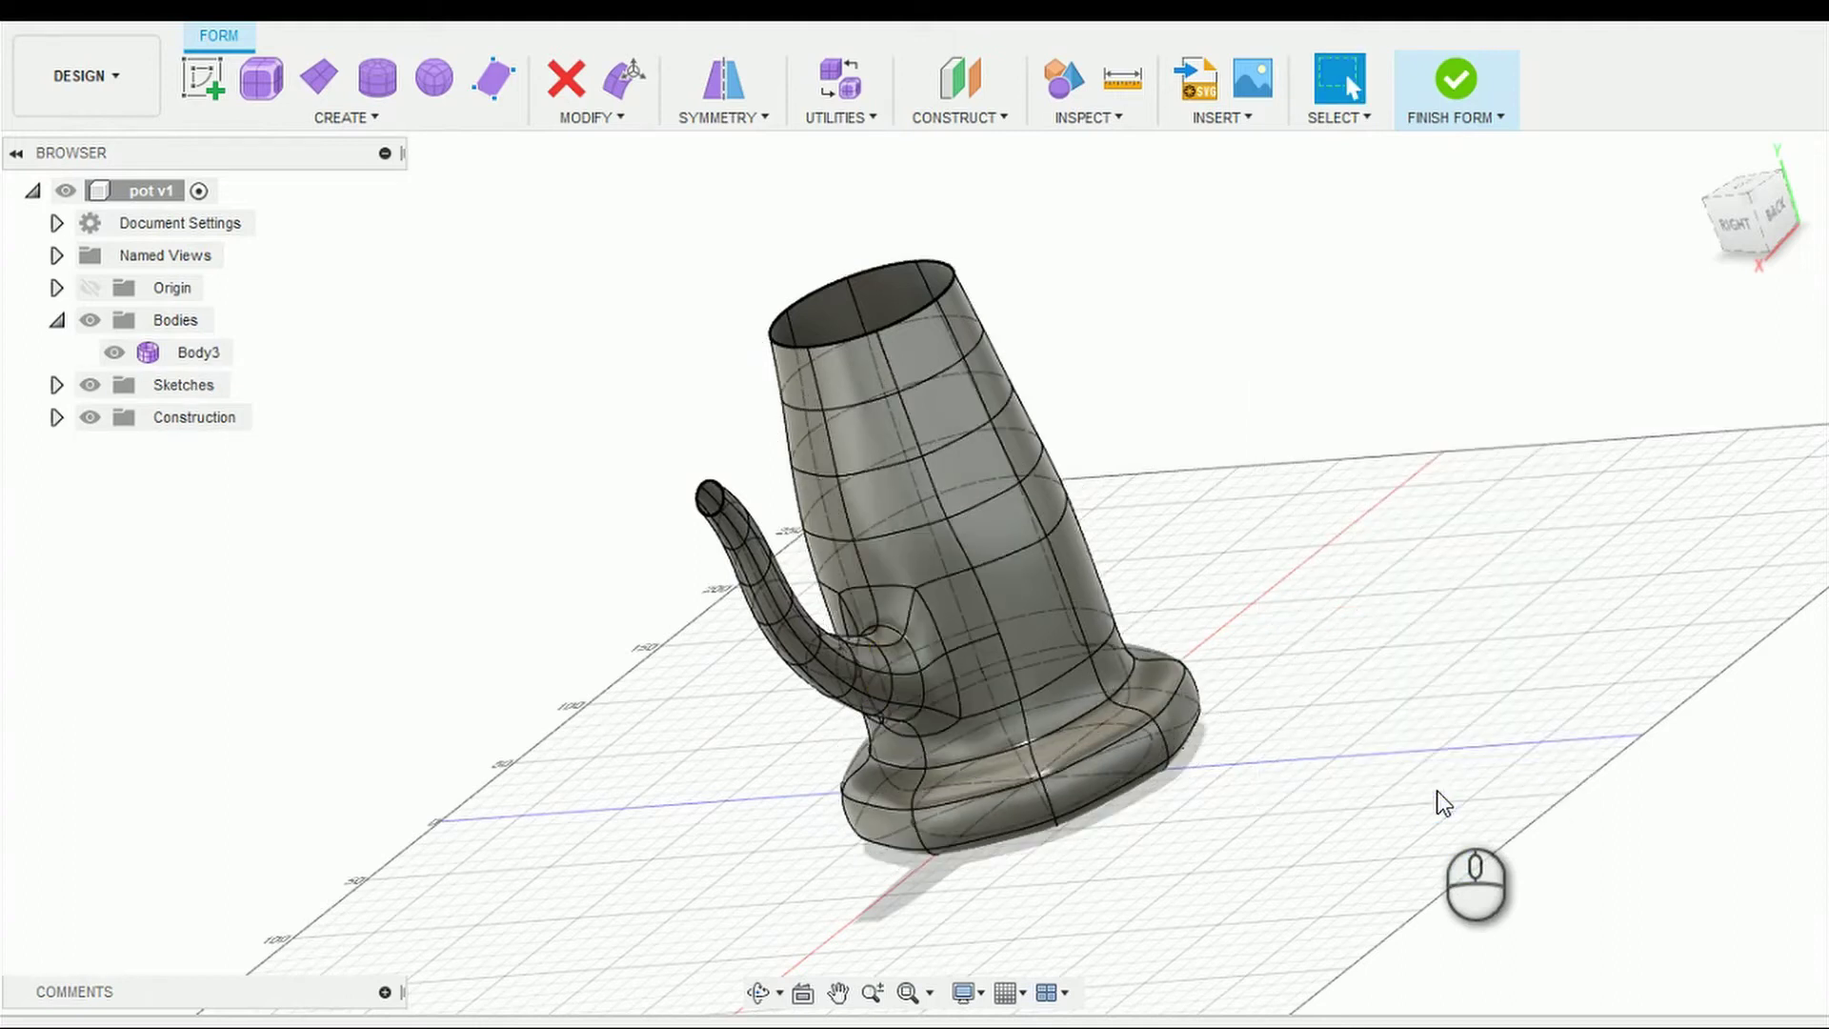
Step: Subdivide two adjacent faces in the second row below the rim, on the pot wall opposite the spout
{"action": "left_click", "coordinate": [1746, 188]}
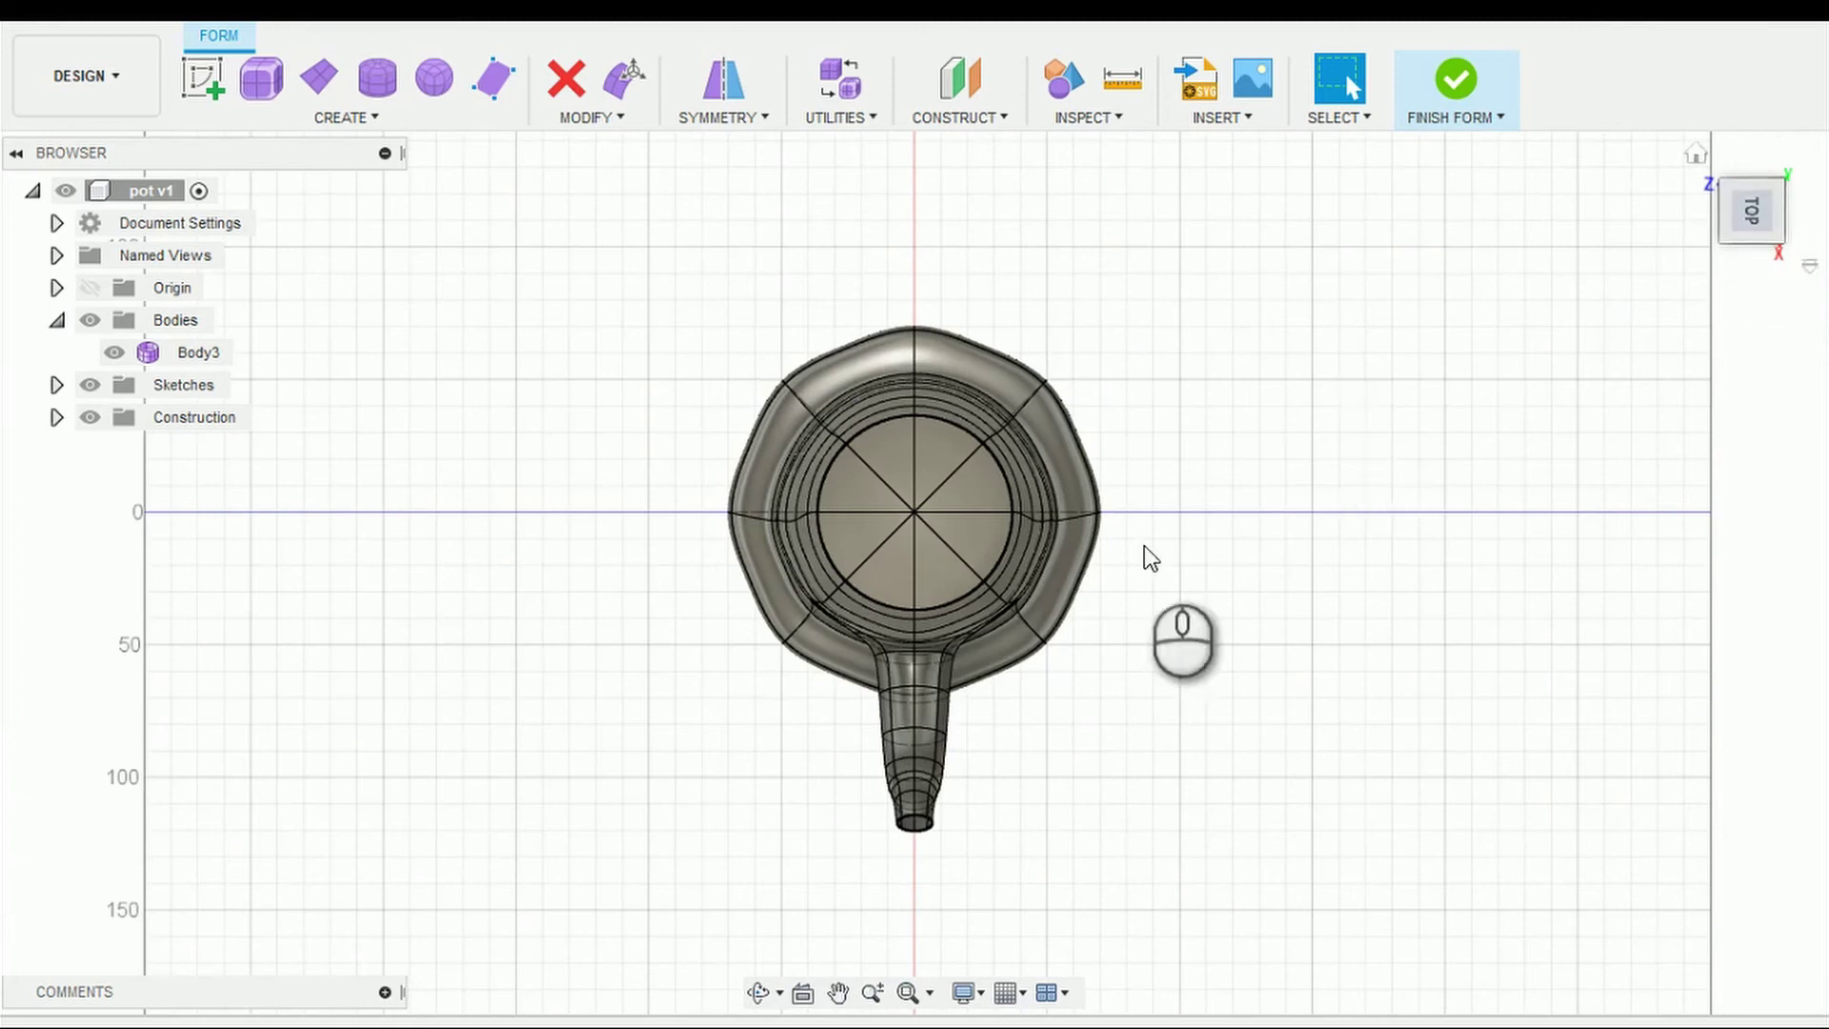
{"action": "left_click", "coordinate": [758, 995]}
{"action": "left_click_drag", "start_coordinate": [864, 686], "coordinate": [969, 578]}
{"action": "key", "text": "Escape"}
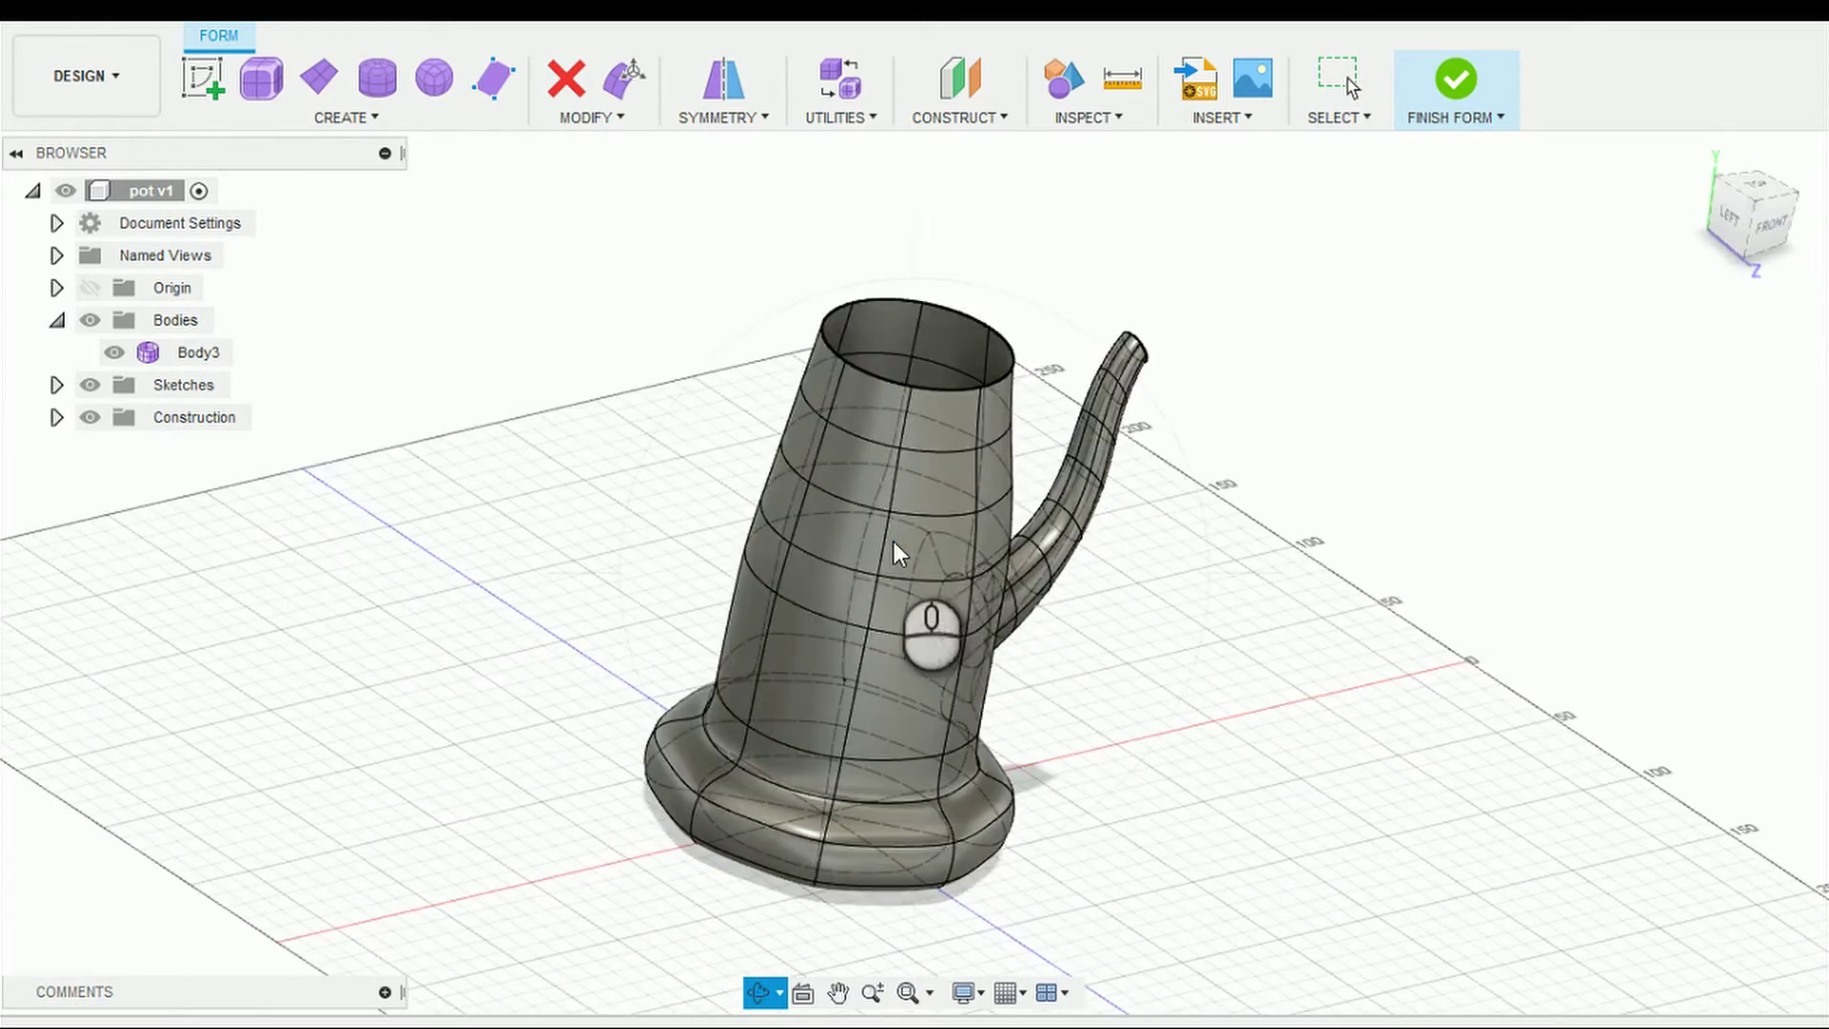
{"action": "middle_click_drag", "start_coordinate": [495, 499], "coordinate": [653, 396], "text": "shift"}
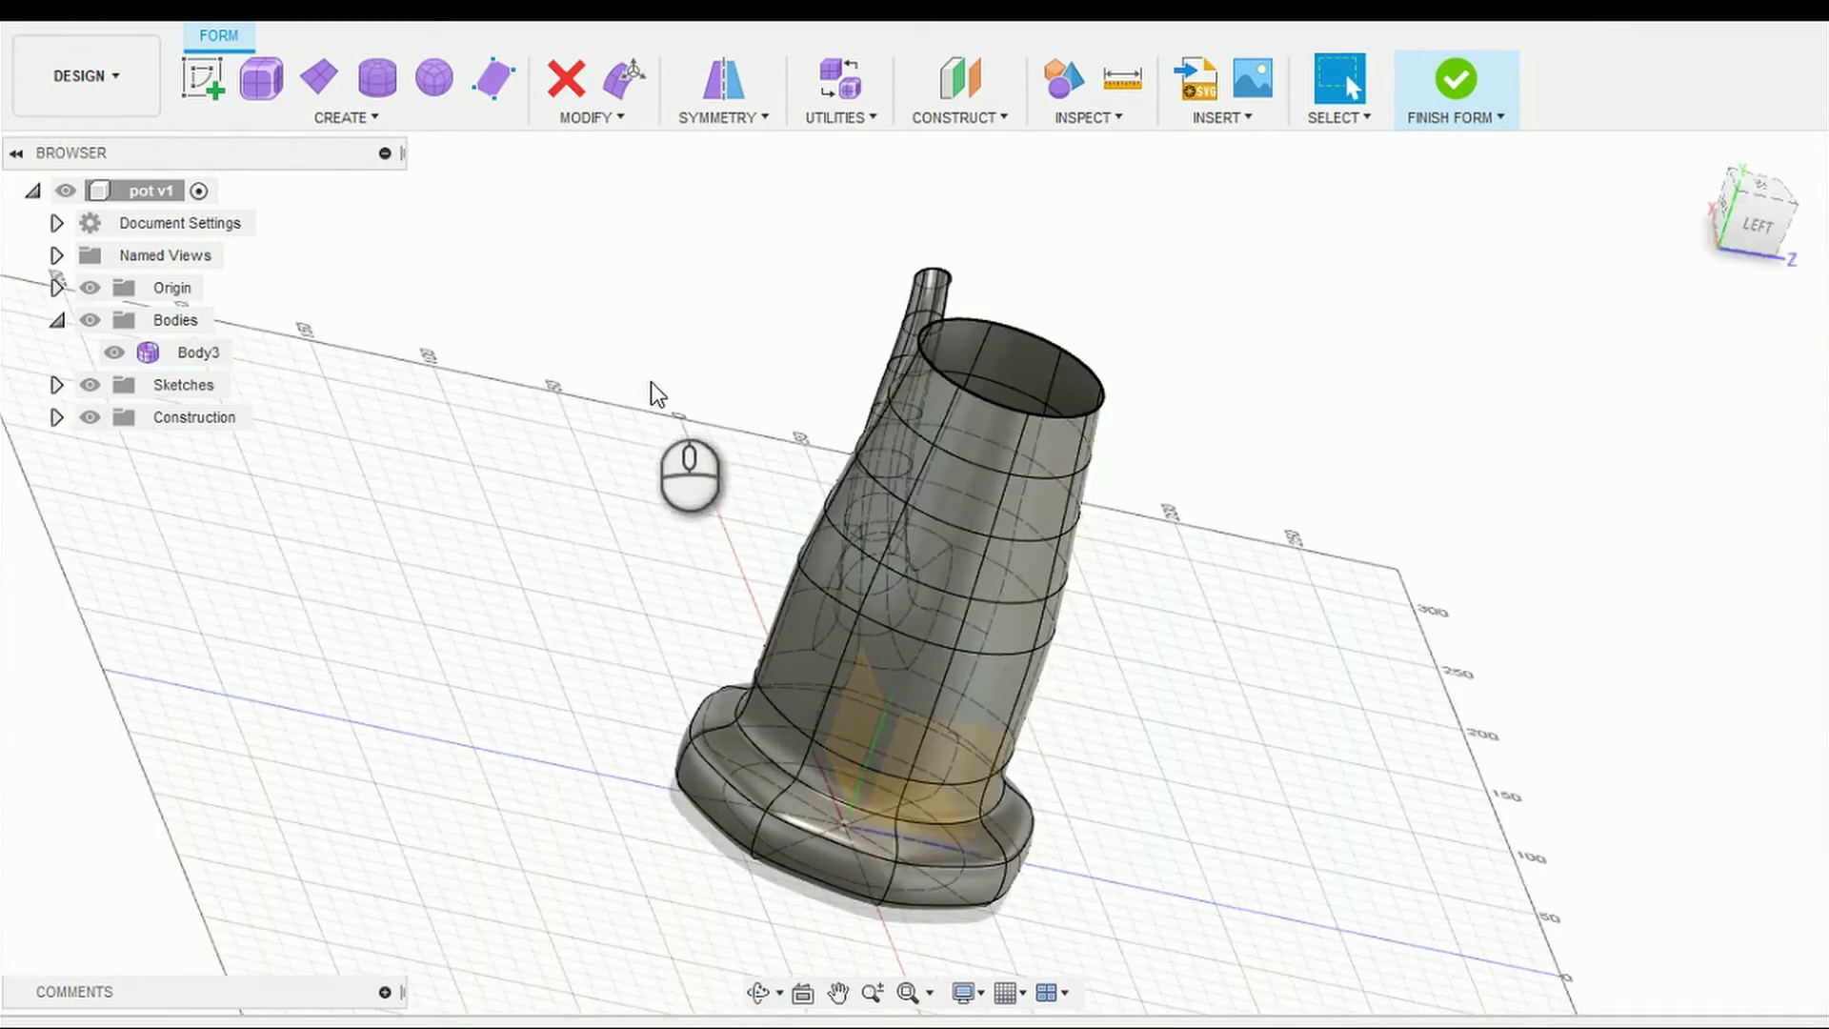
{"action": "left_click", "coordinate": [986, 515]}
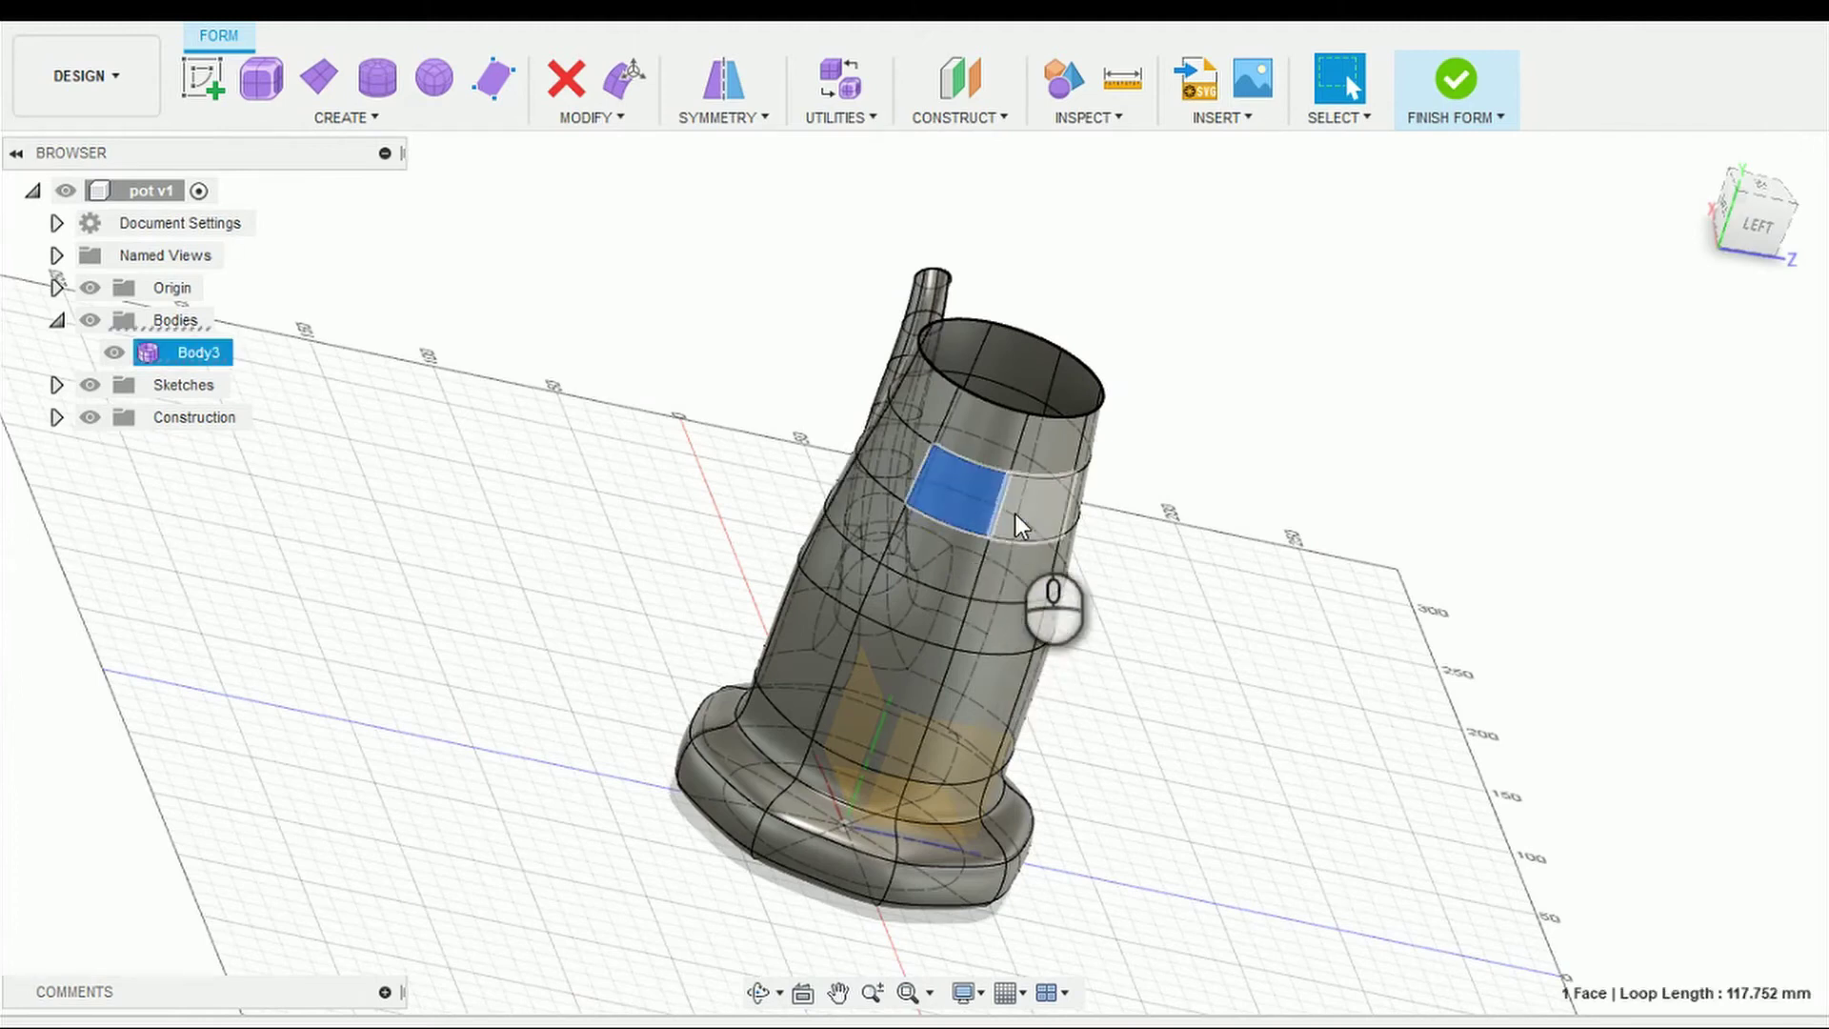
{"action": "left_click", "coordinate": [1014, 512]}
{"action": "left_click", "coordinate": [974, 510], "text": "shift"}
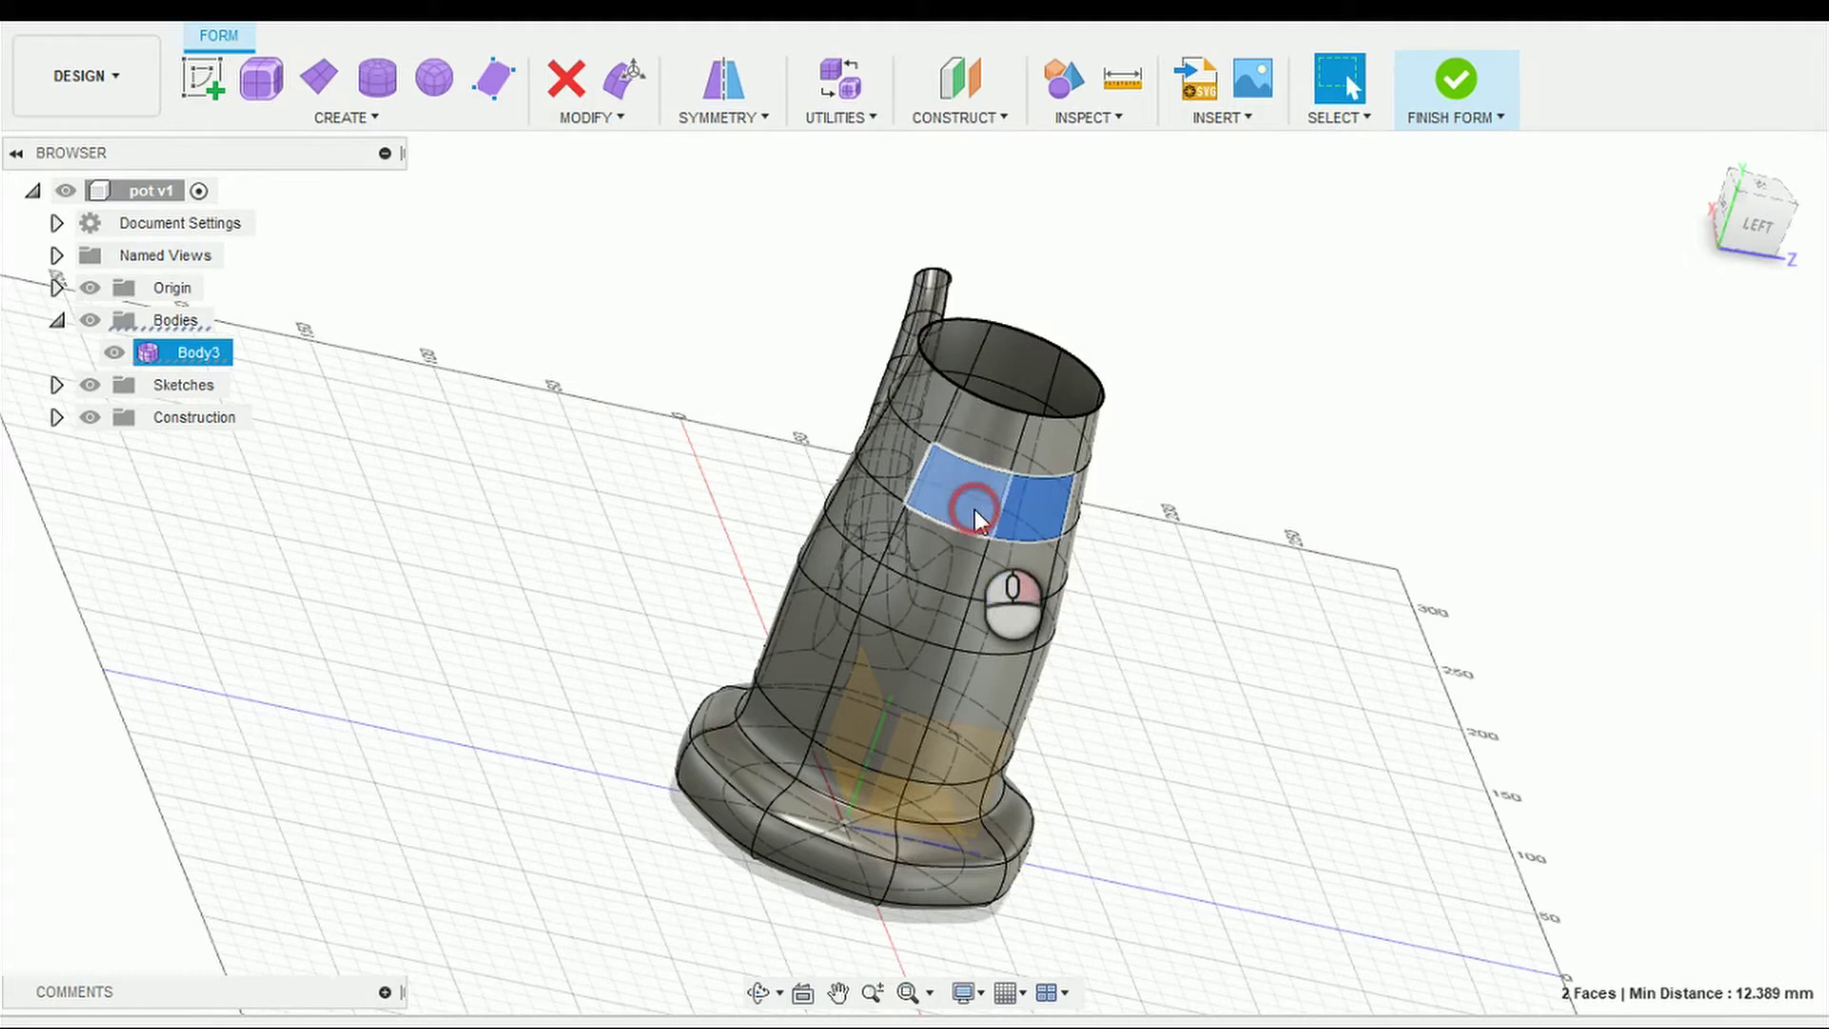
{"action": "right_click", "coordinate": [974, 510]}
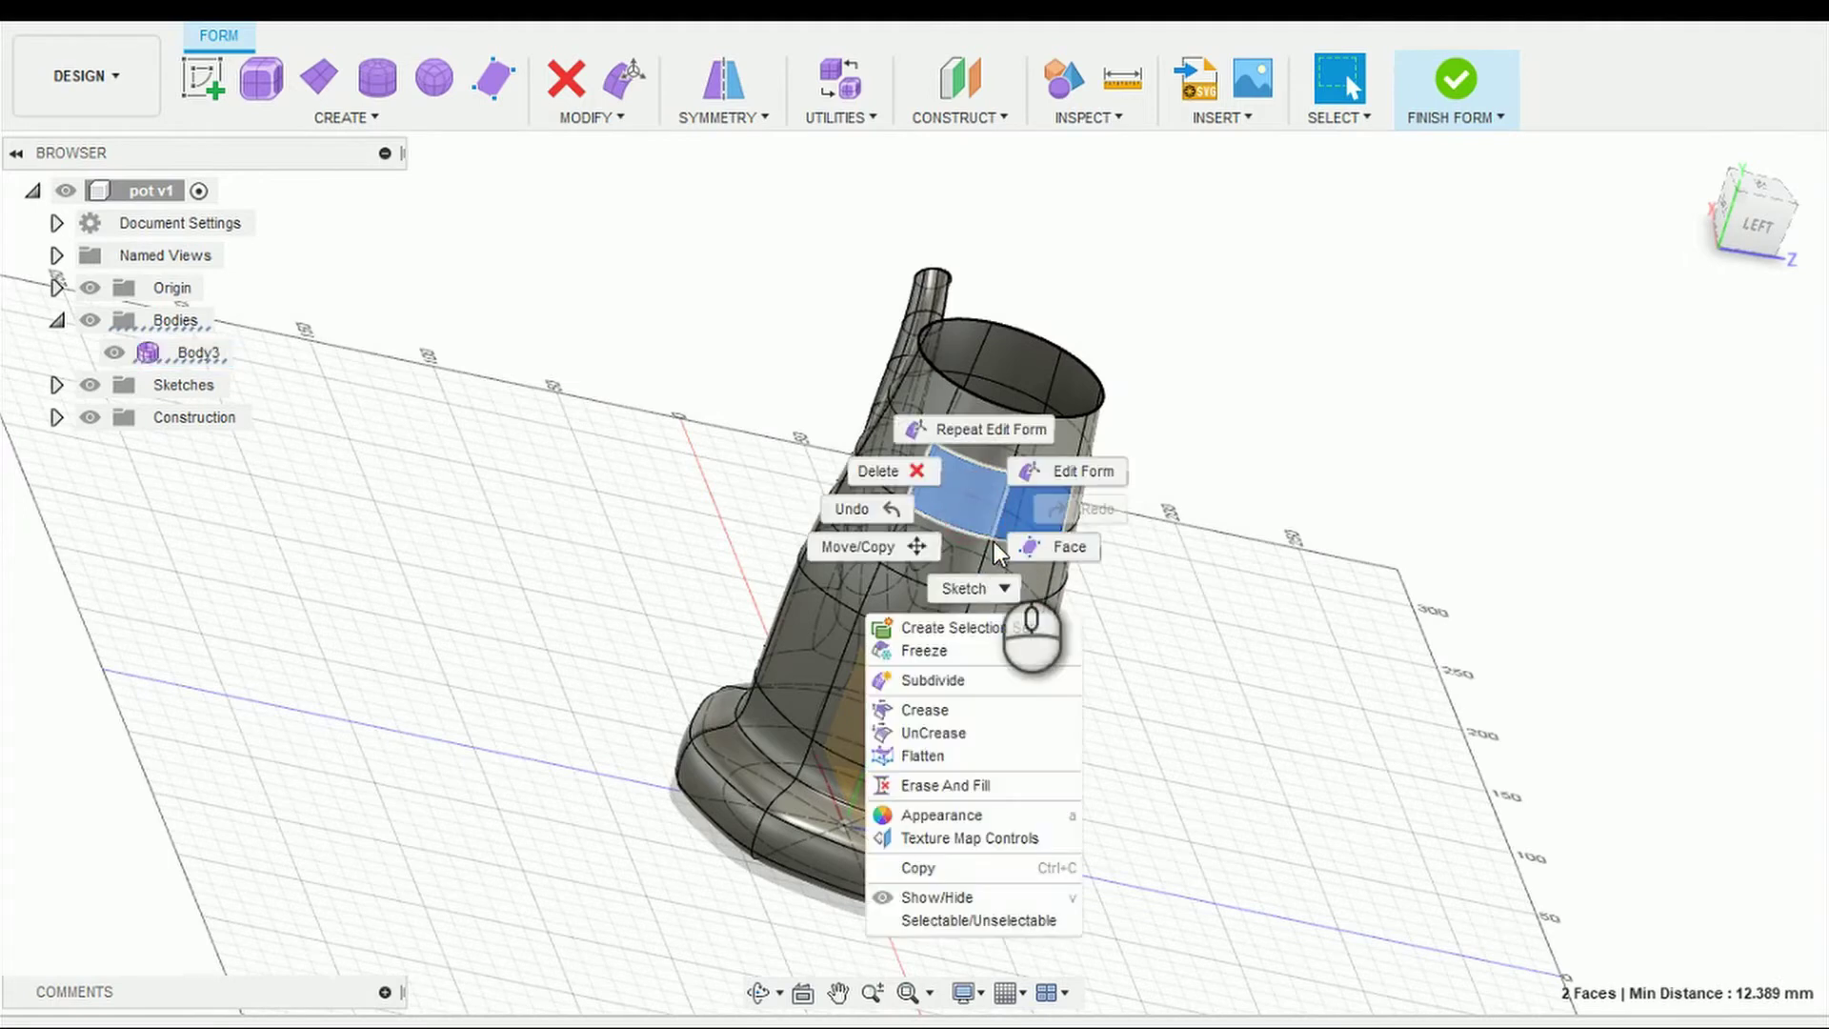
{"action": "left_click", "coordinate": [994, 681]}
{"action": "key", "text": "Return"}
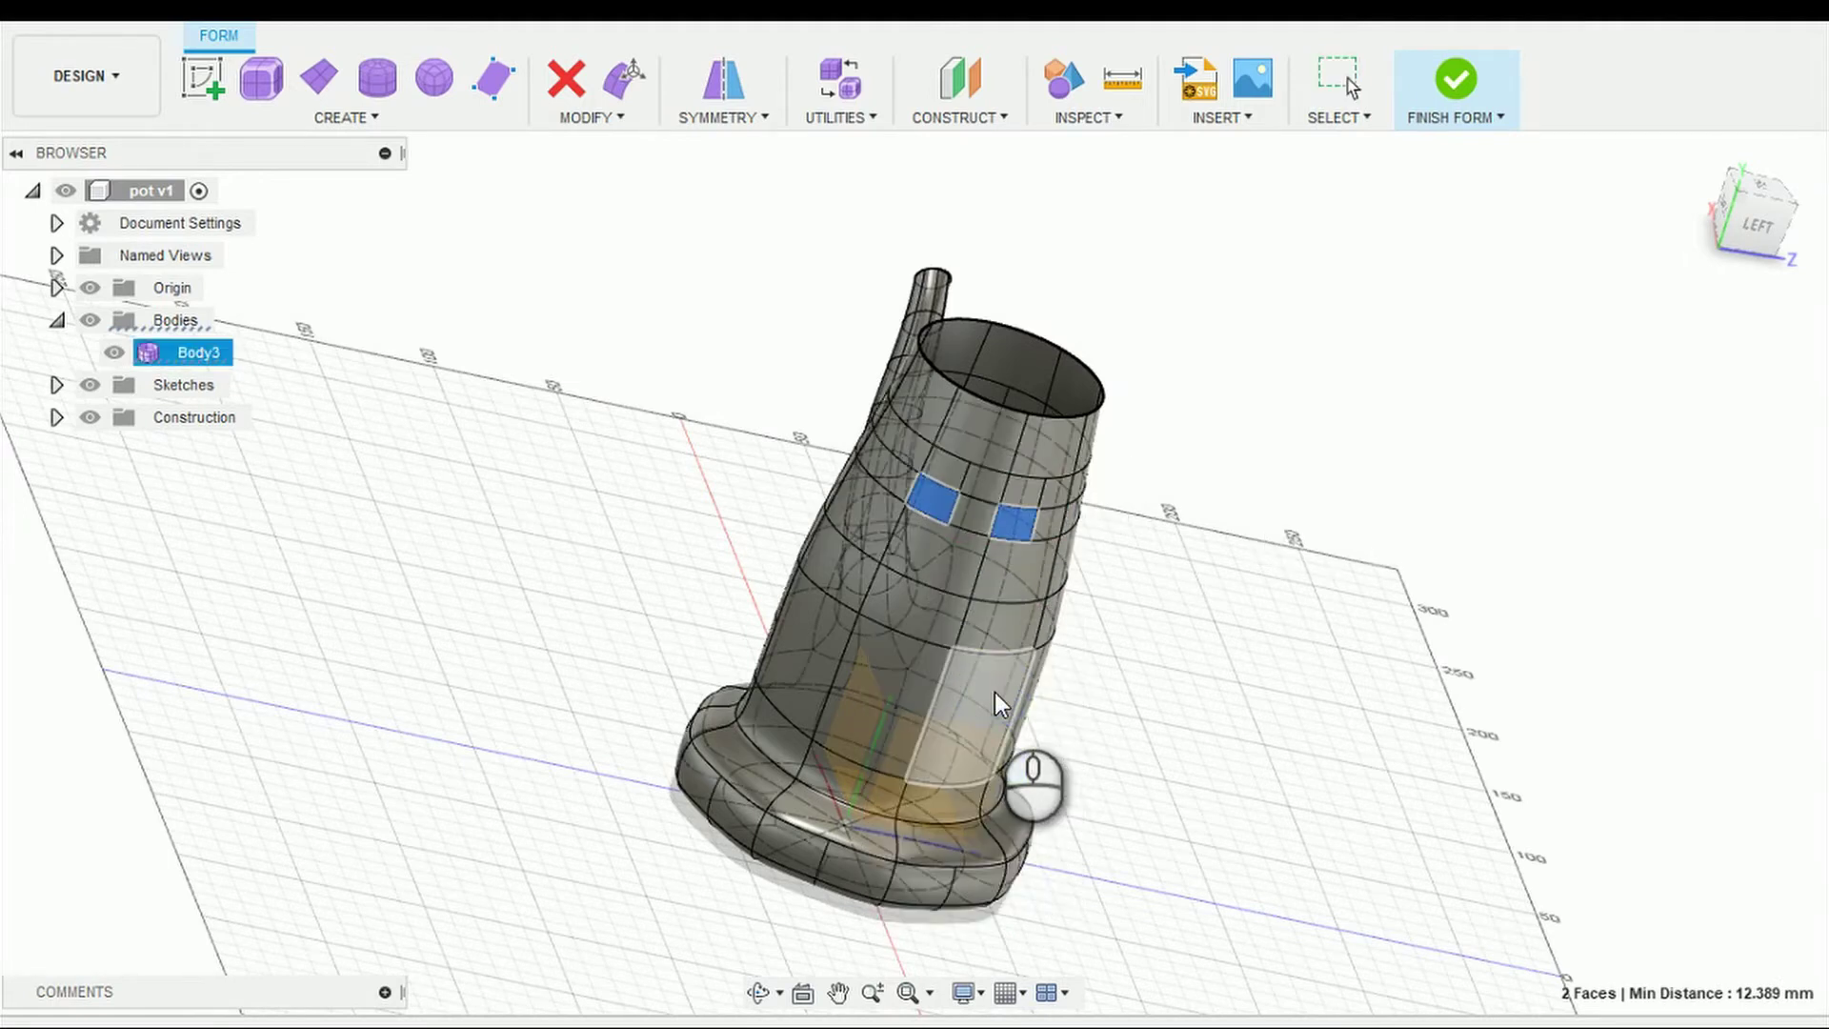
{"action": "key", "text": "Escape"}
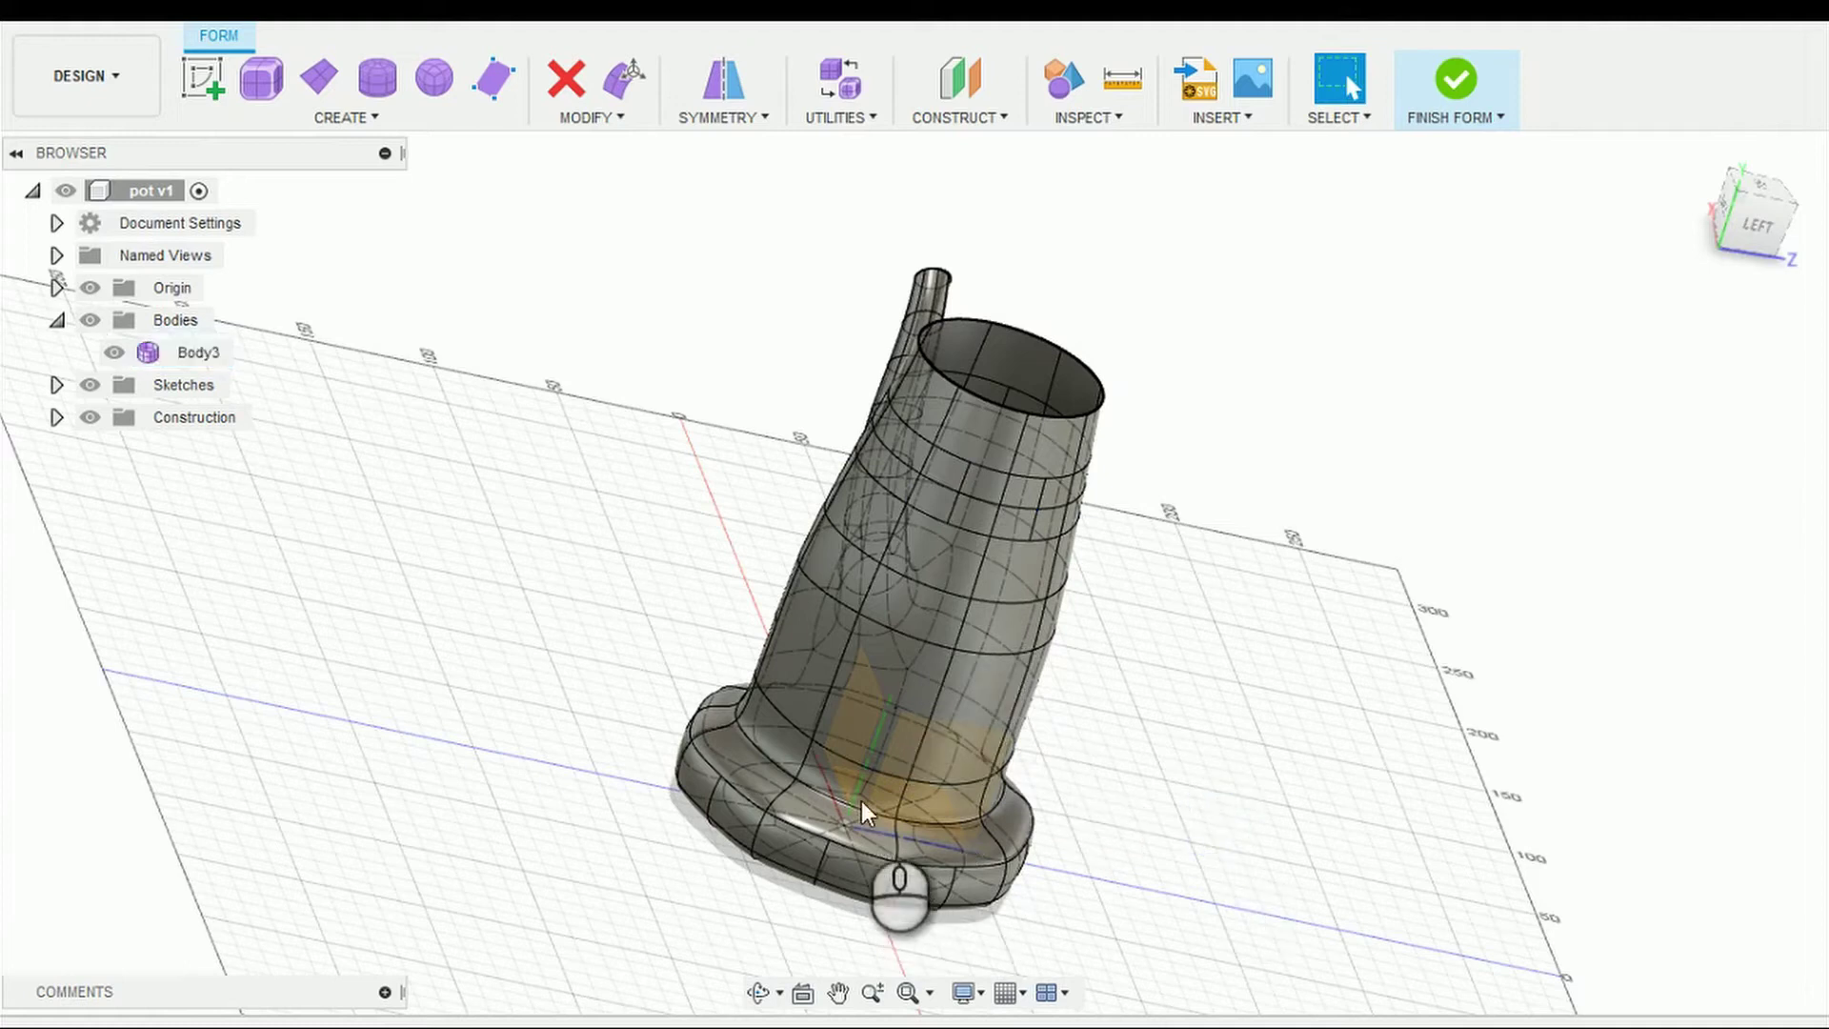
Step: Subdivide the two adjacent faces just above the pot's base flange, directly below the upper subdivided pair
{"action": "left_click", "coordinate": [844, 775]}
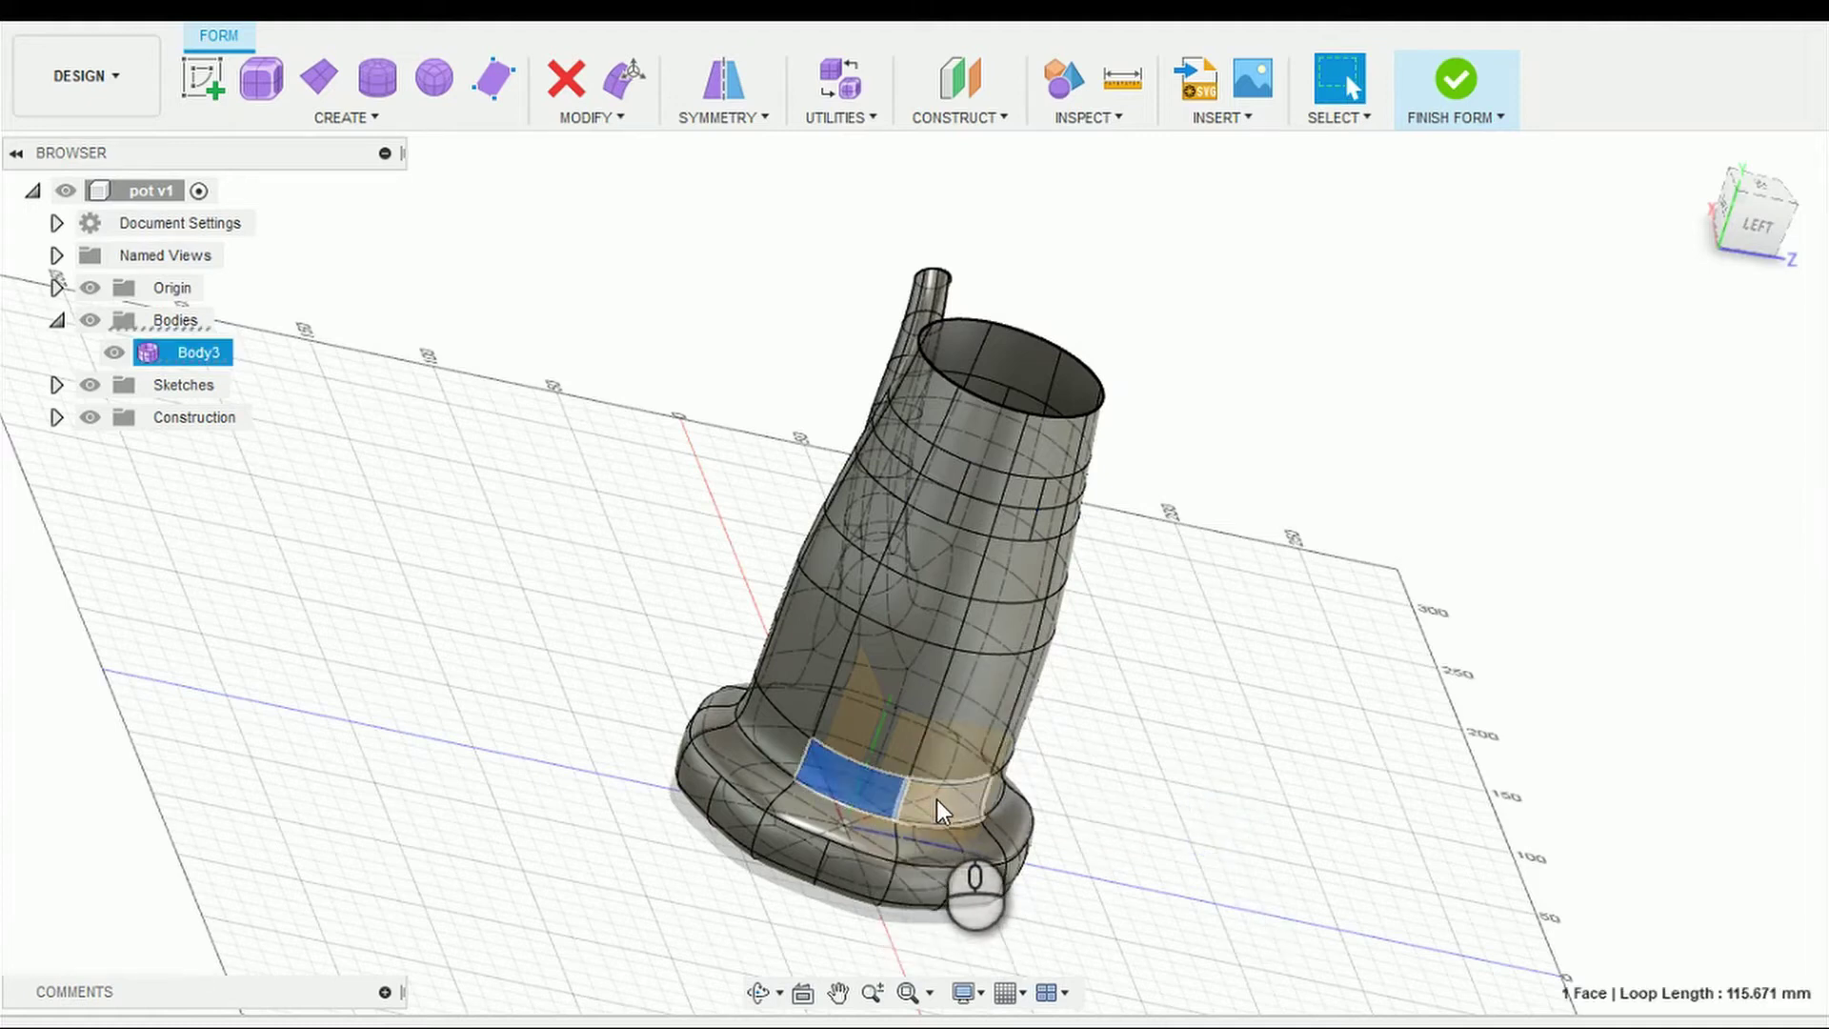
{"action": "right_click", "coordinate": [935, 798]}
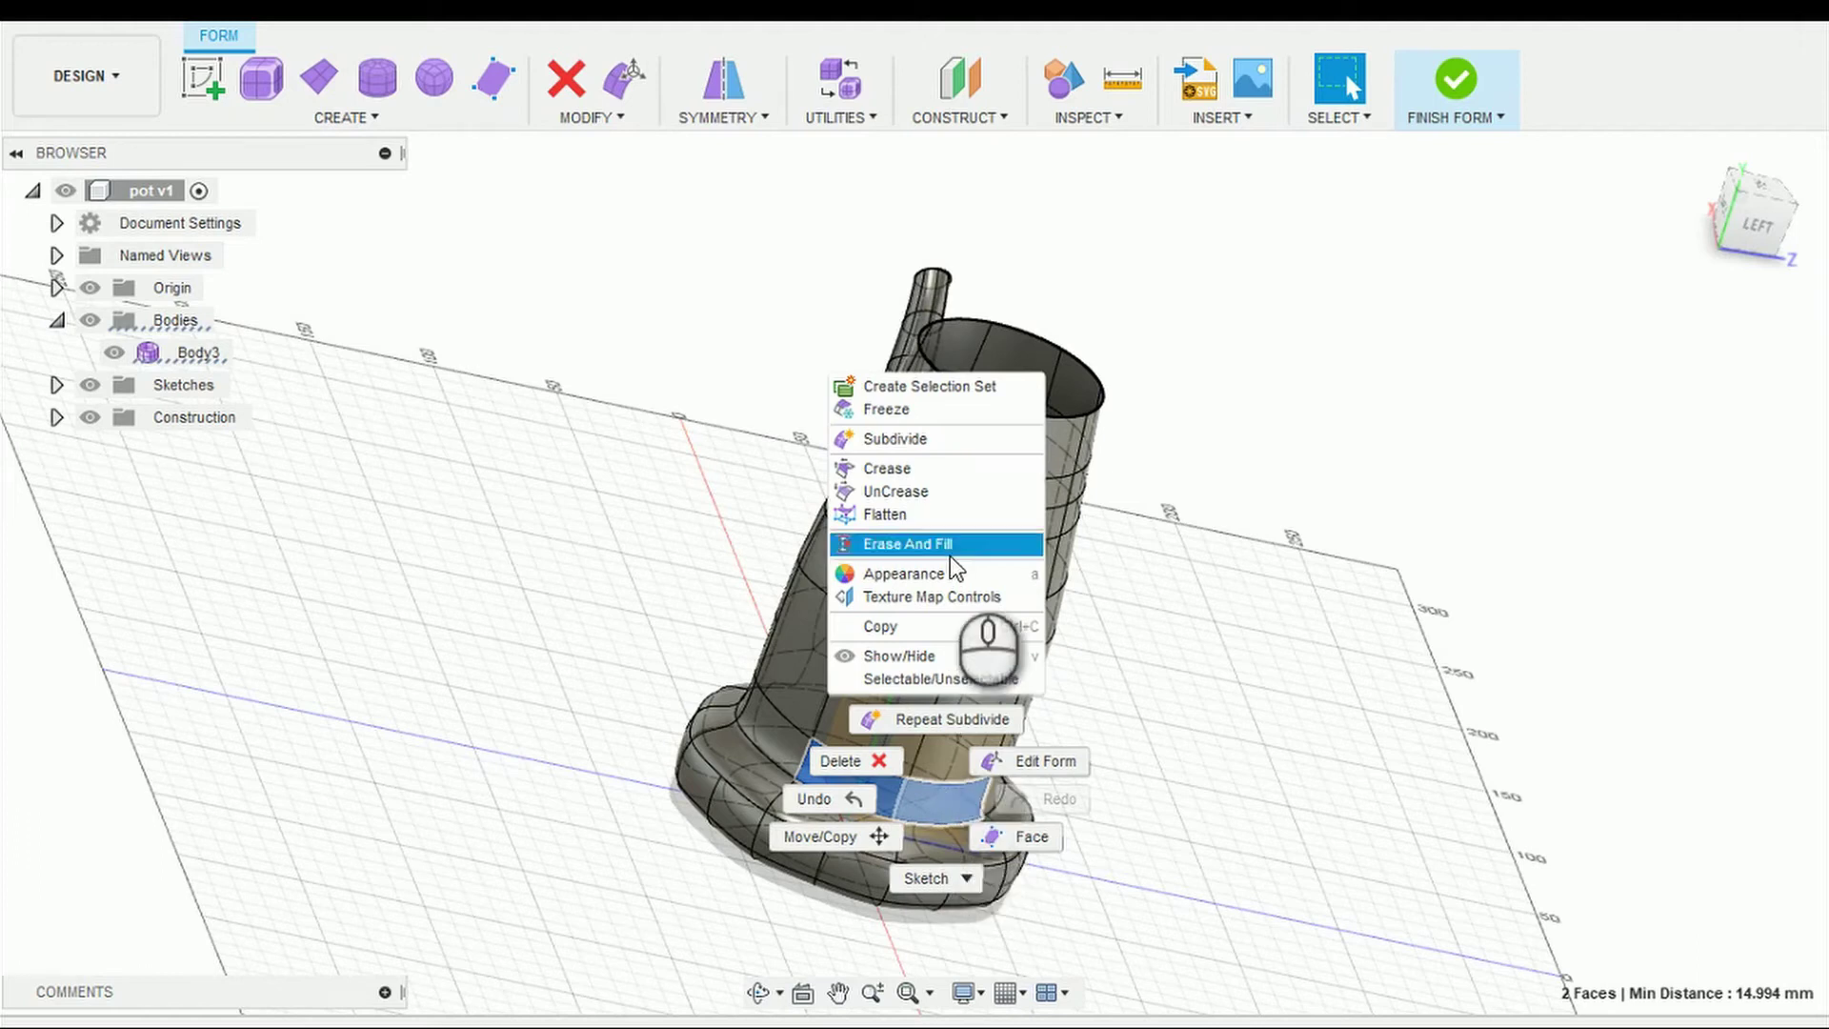
{"action": "left_click", "coordinate": [962, 430]}
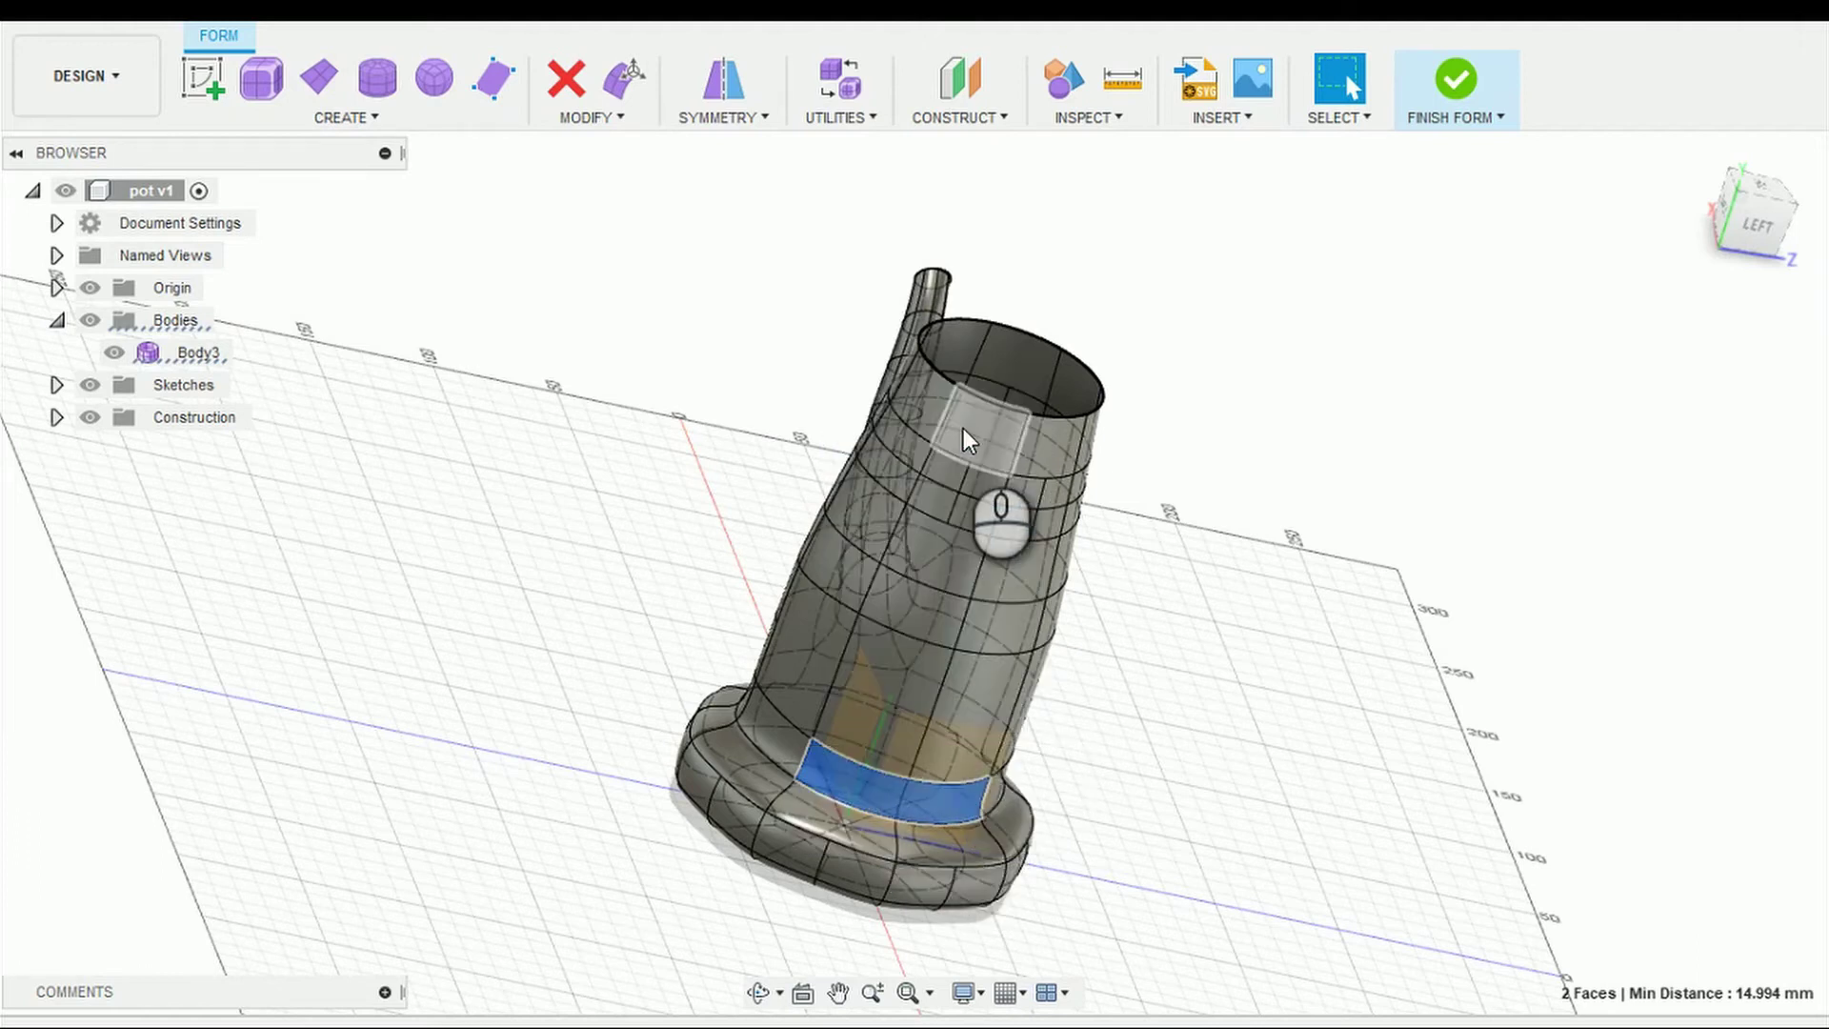
{"action": "key", "text": "Return"}
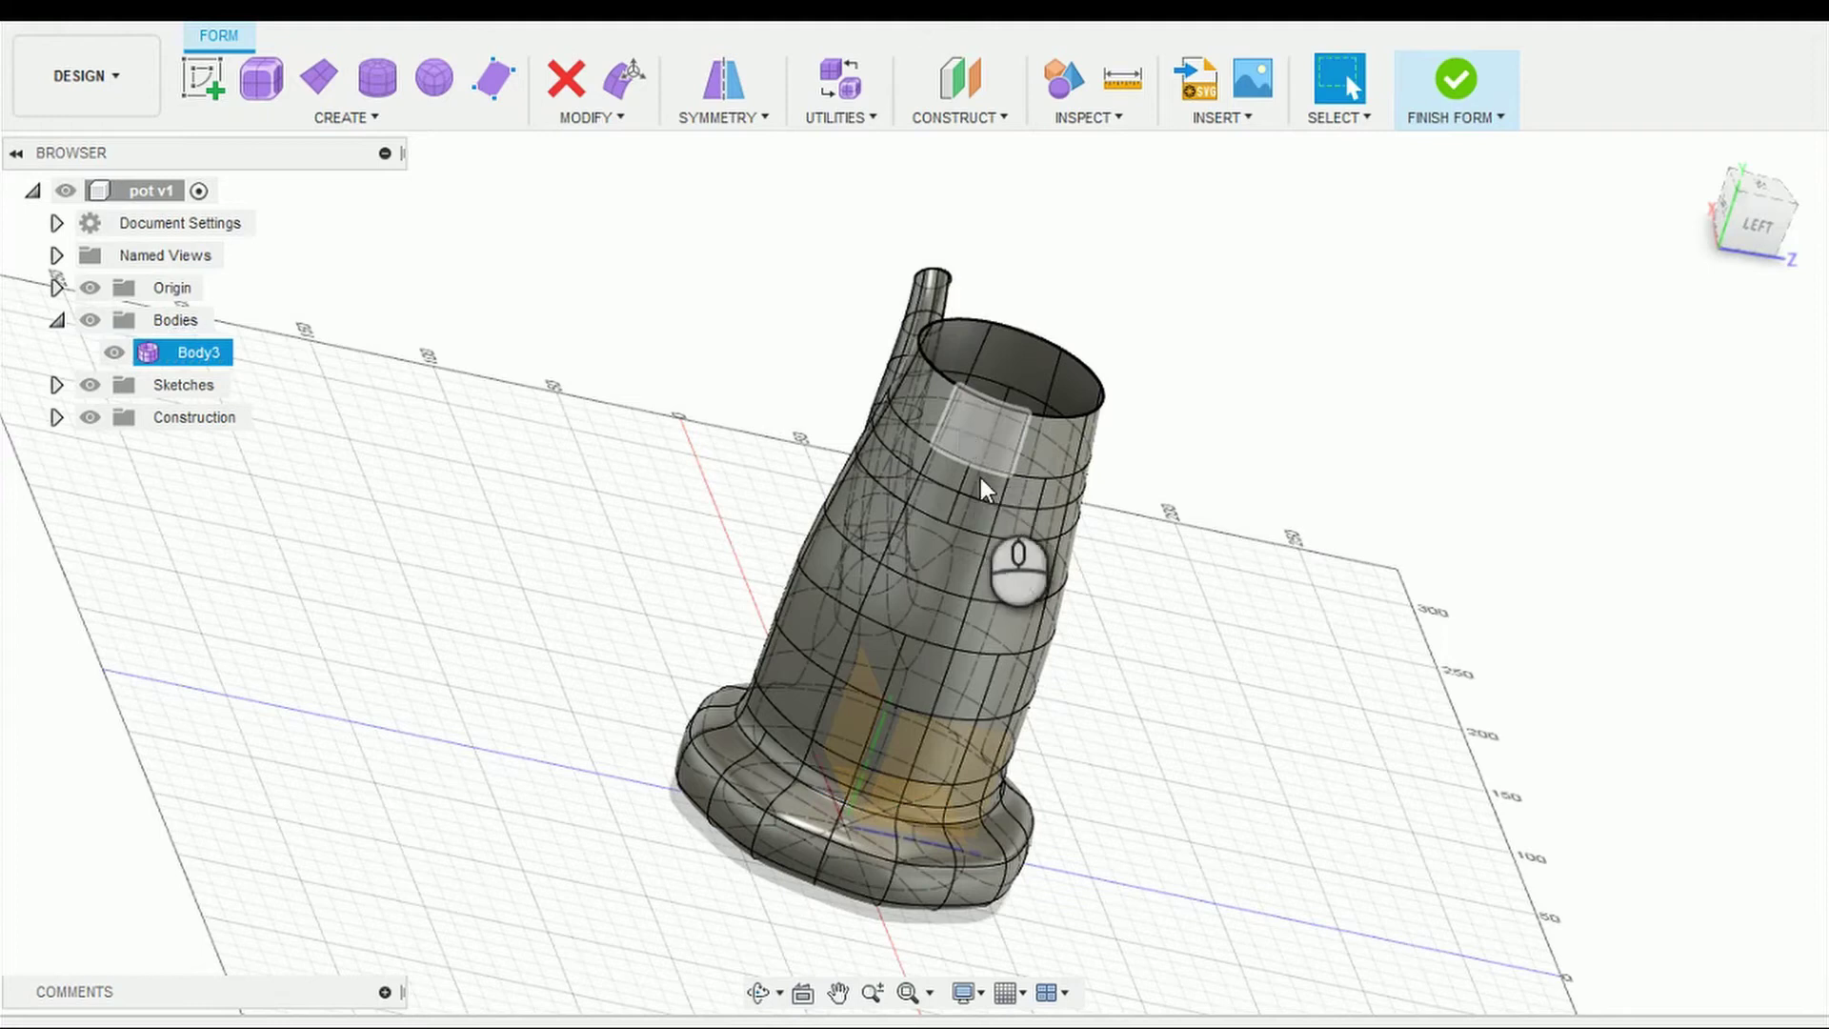
Step: Extrude the two middle faces of both the upper and lower subdivided areas outwards together with Edit Form, forming two handle stubs
{"action": "left_click", "coordinate": [968, 522]}
{"action": "left_click", "coordinate": [1006, 523], "text": "shift"}
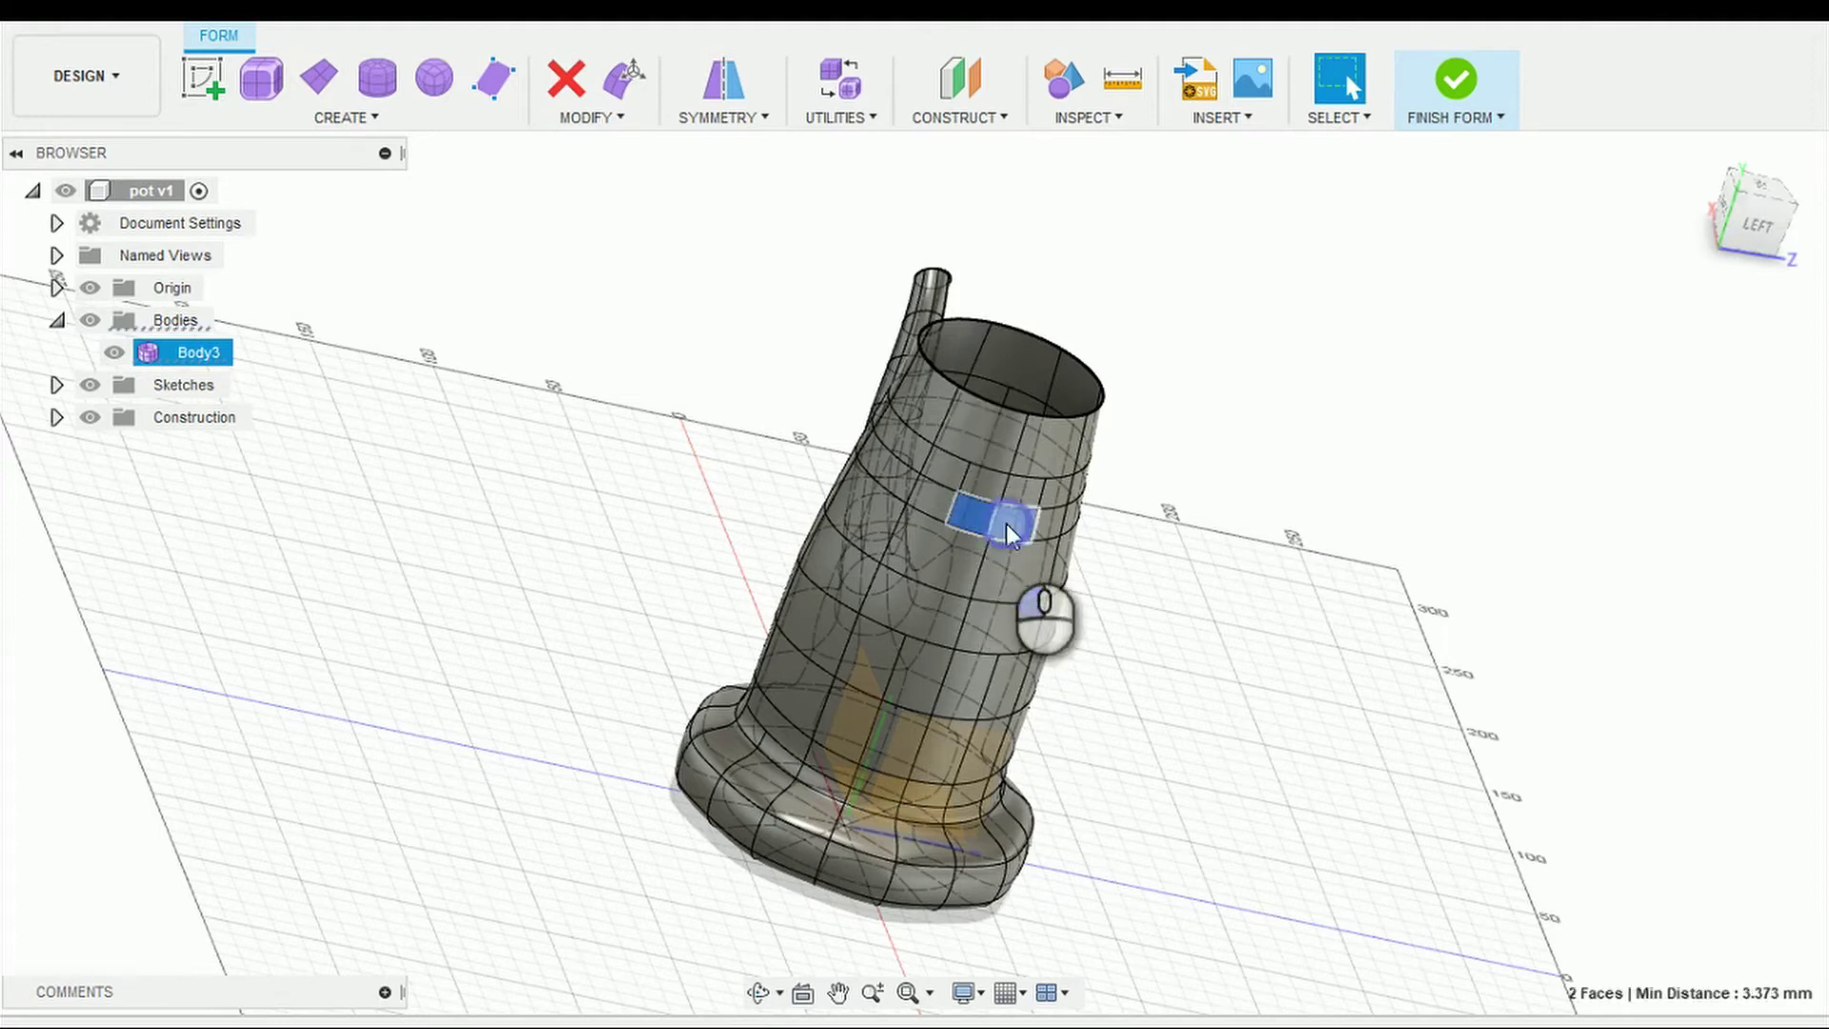
{"action": "left_click", "coordinate": [887, 792], "text": "shift"}
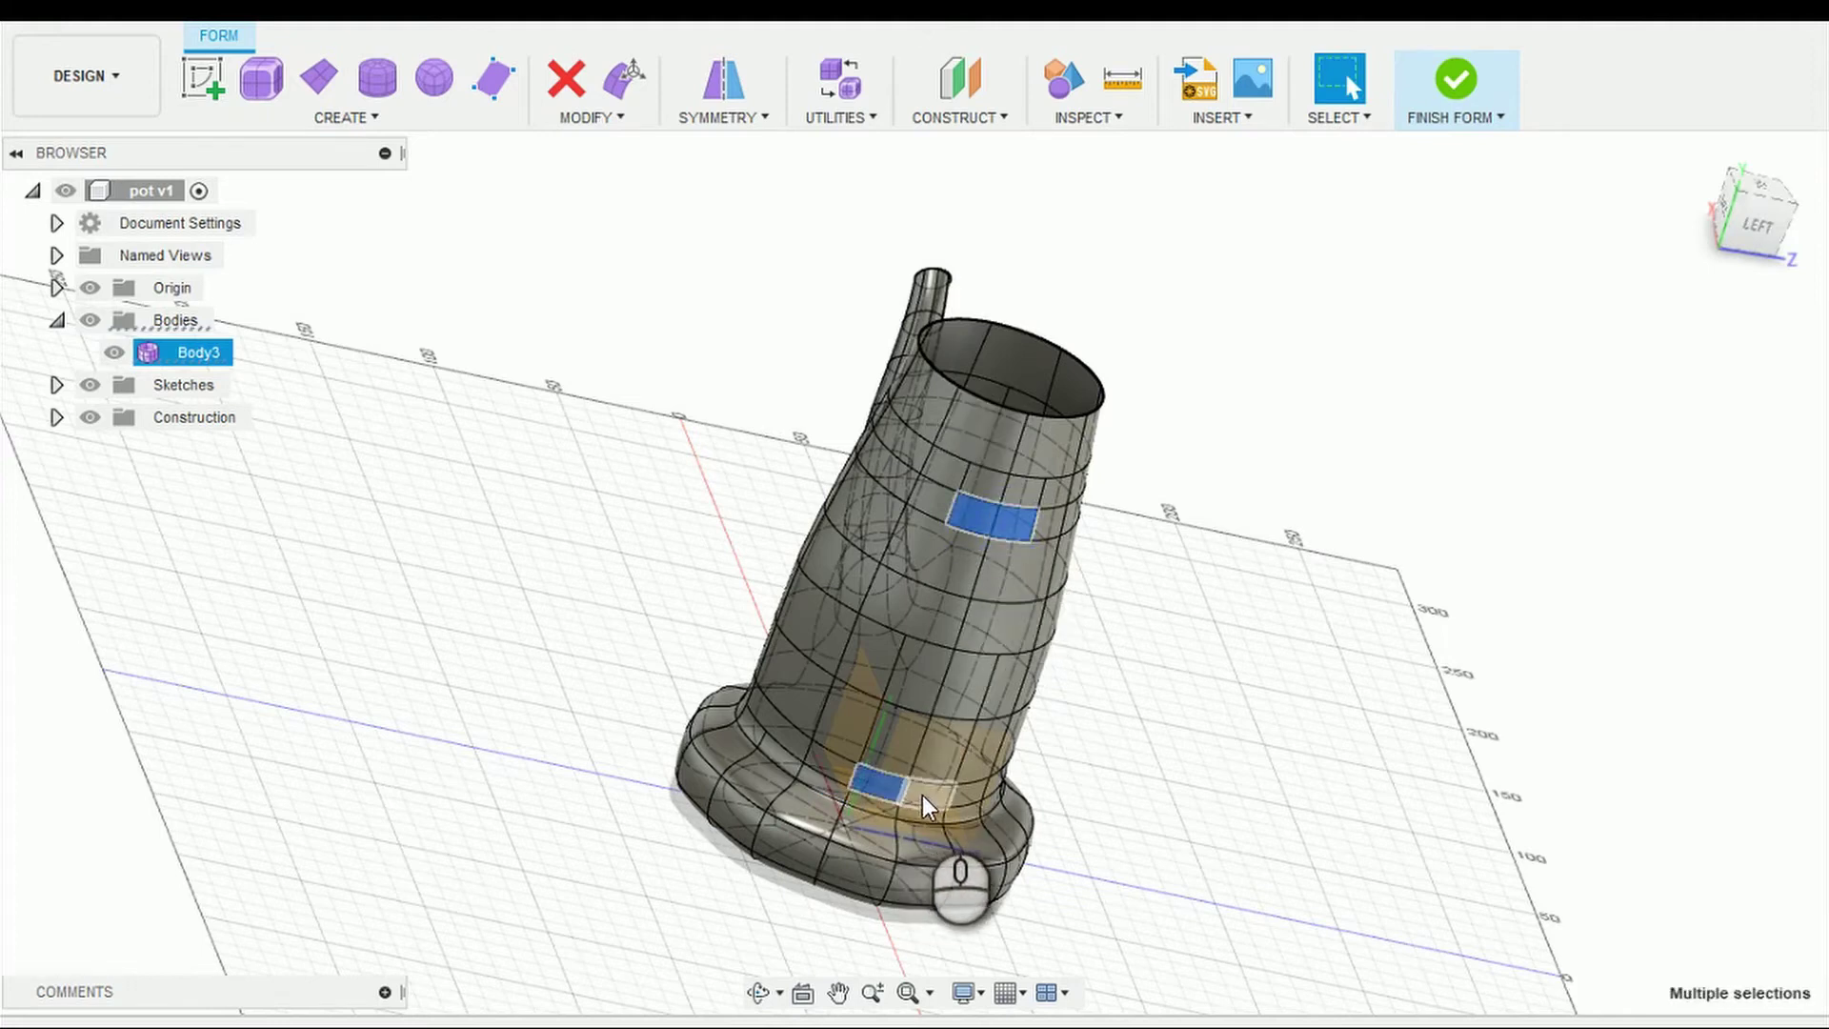
{"action": "left_click", "coordinate": [922, 794], "text": "shift"}
{"action": "right_click", "coordinate": [922, 795]}
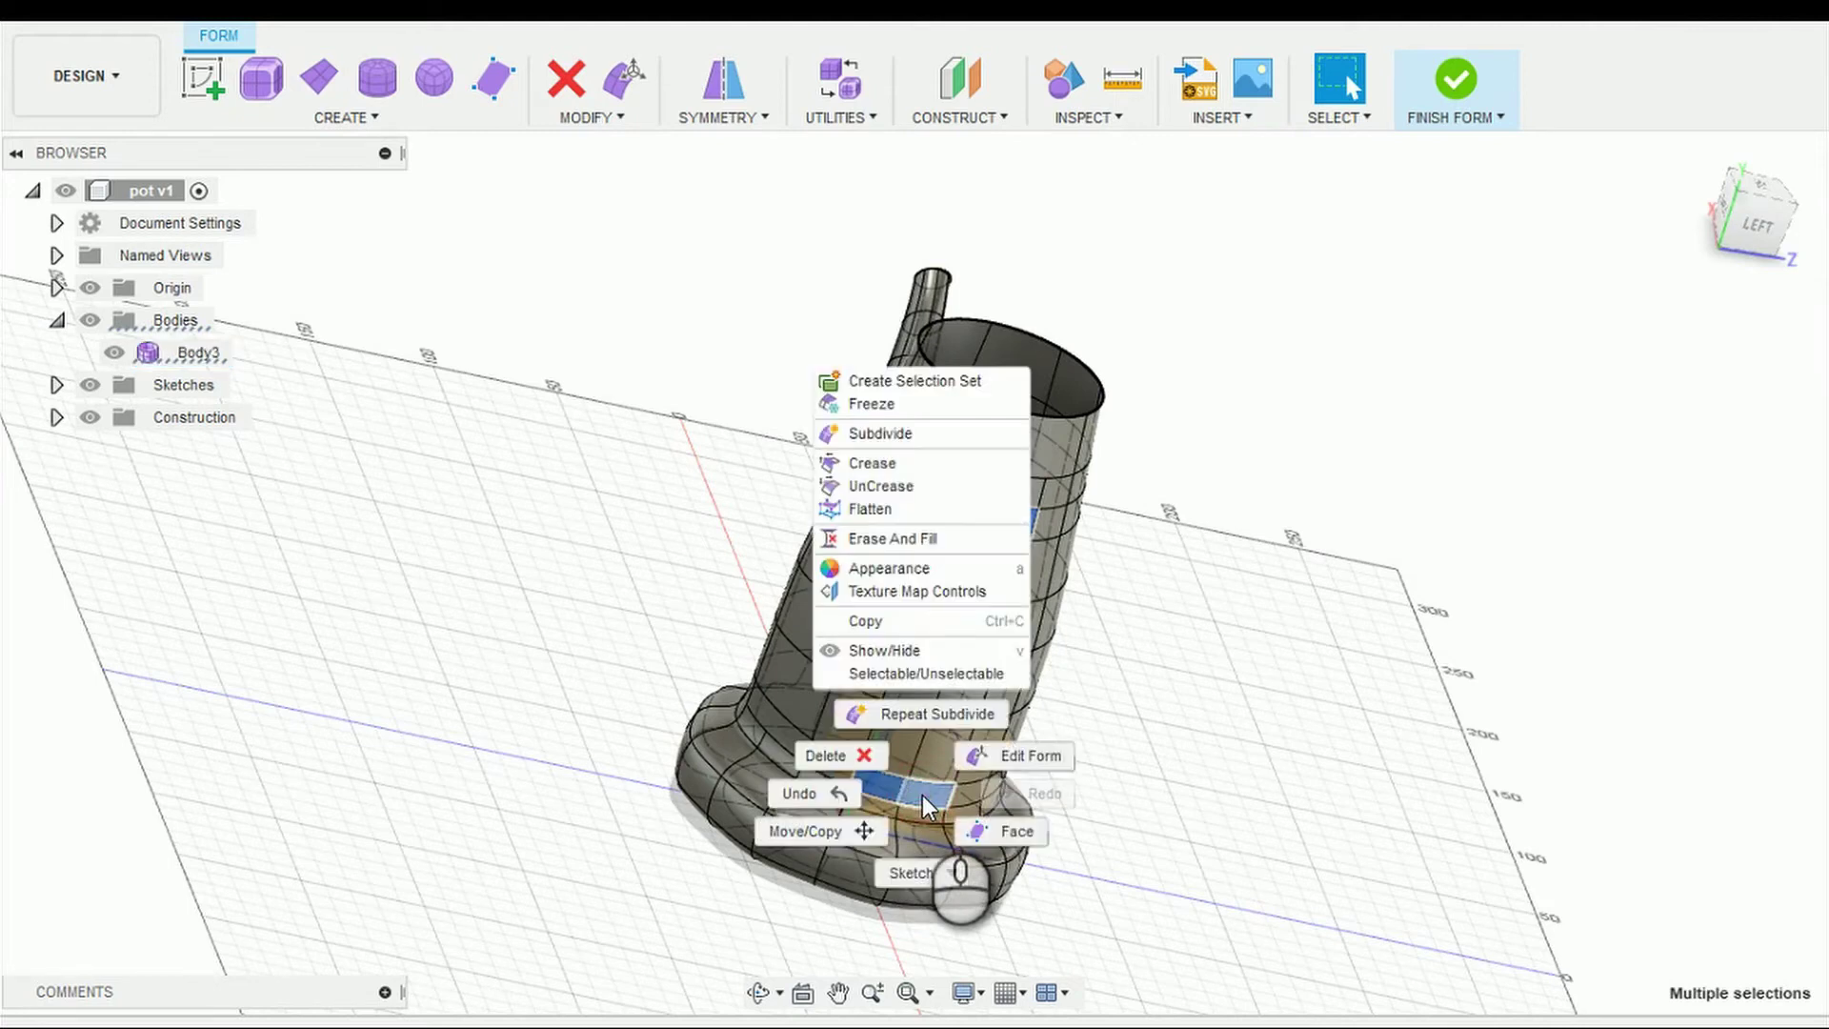
{"action": "left_click", "coordinate": [1018, 759]}
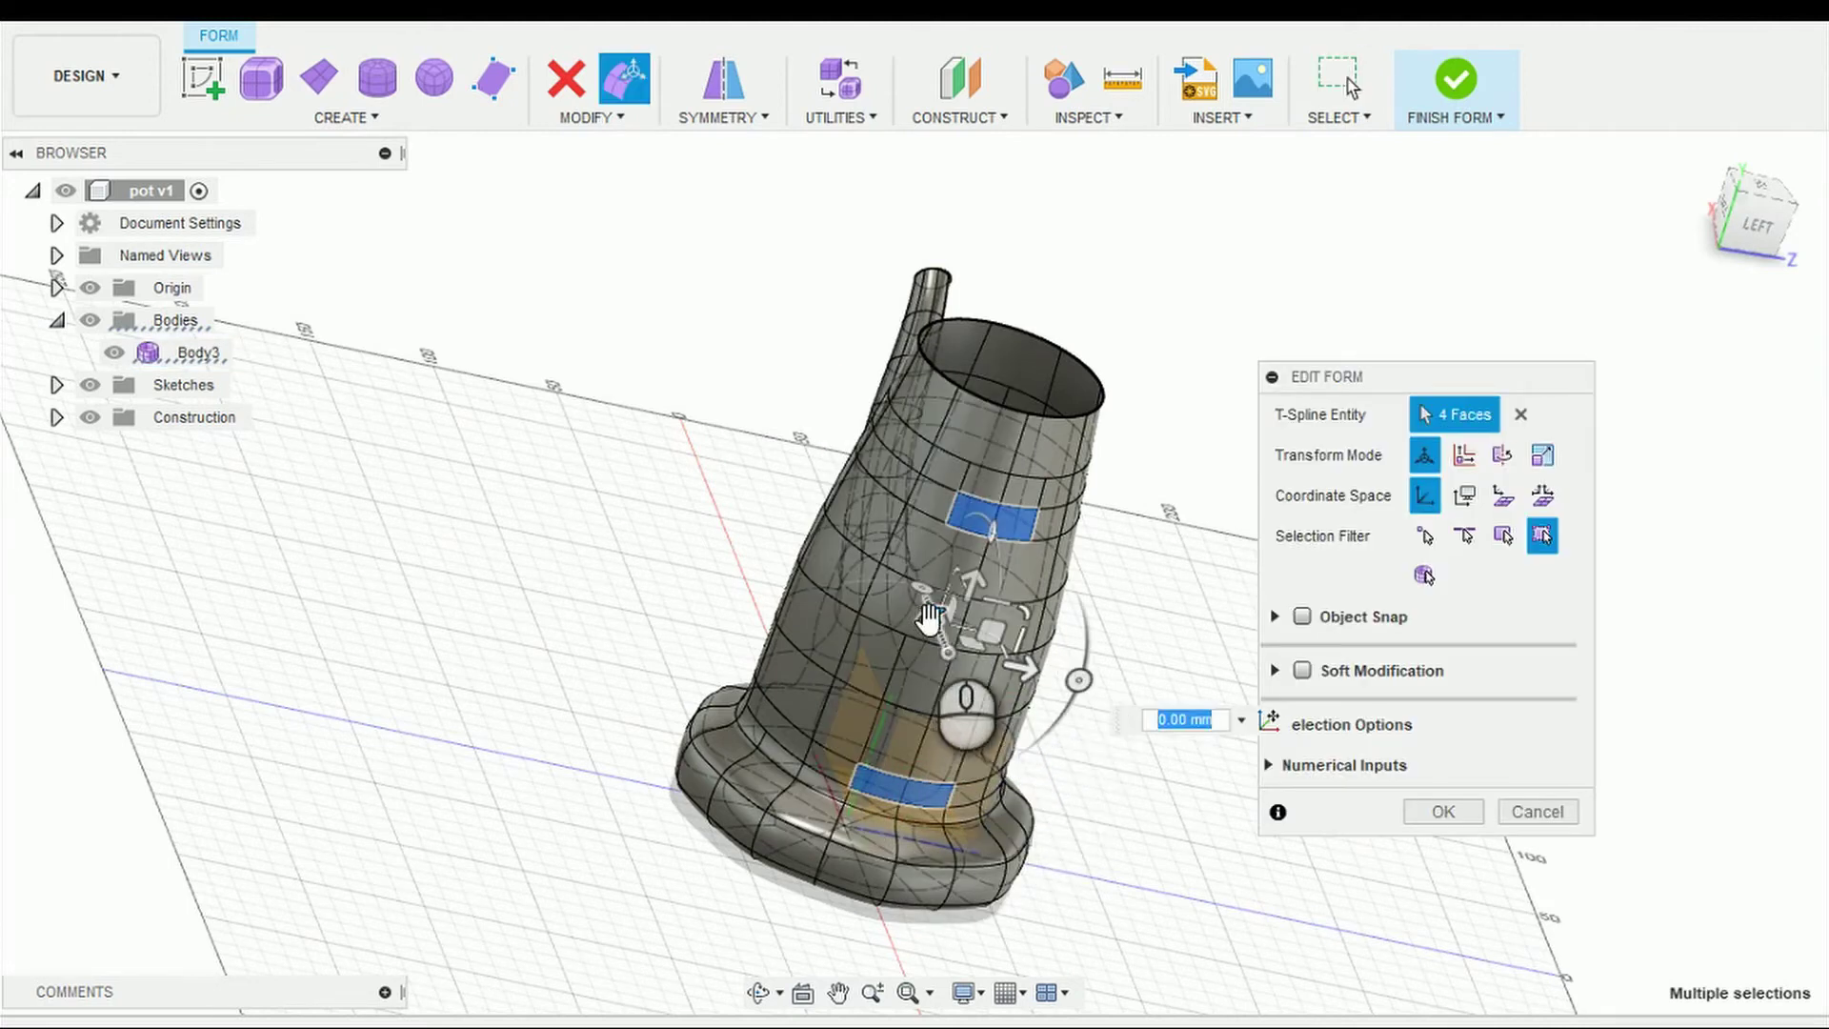
{"action": "left_click_drag", "start_coordinate": [928, 617], "coordinate": [963, 672]}
{"action": "key", "text": "Return"}
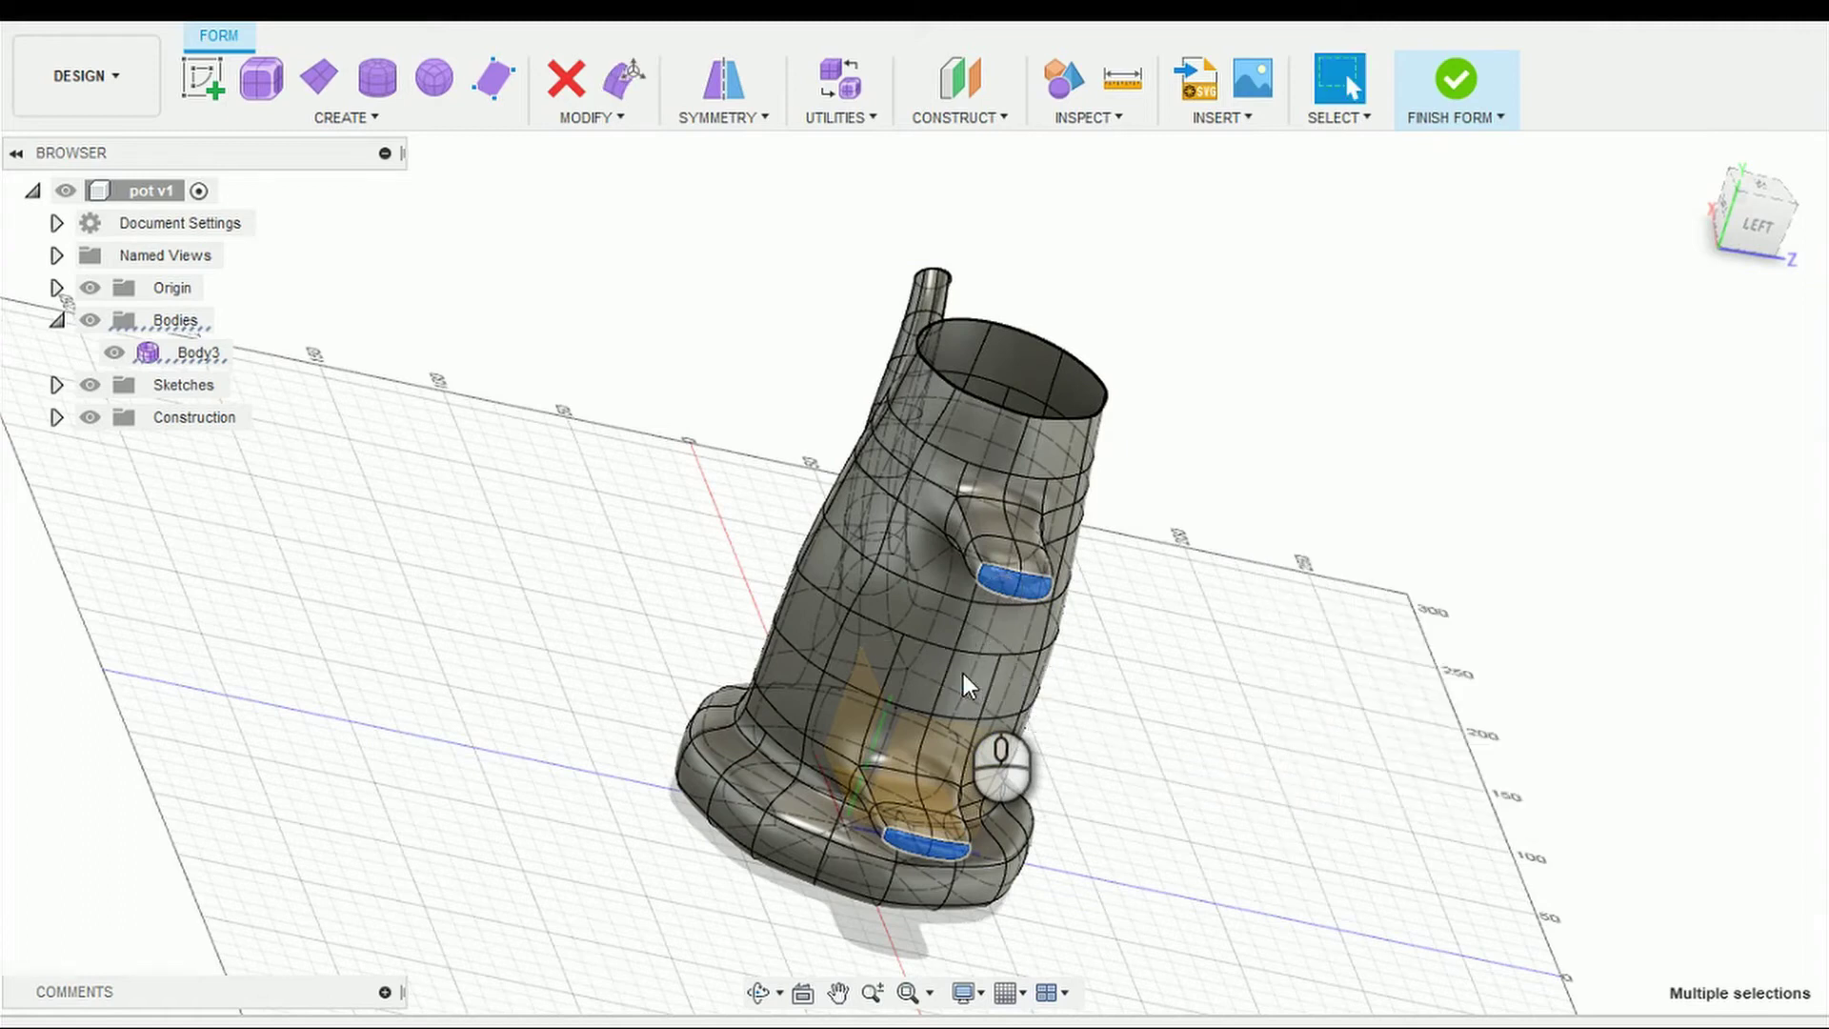
{"action": "left_click", "coordinate": [1133, 651]}
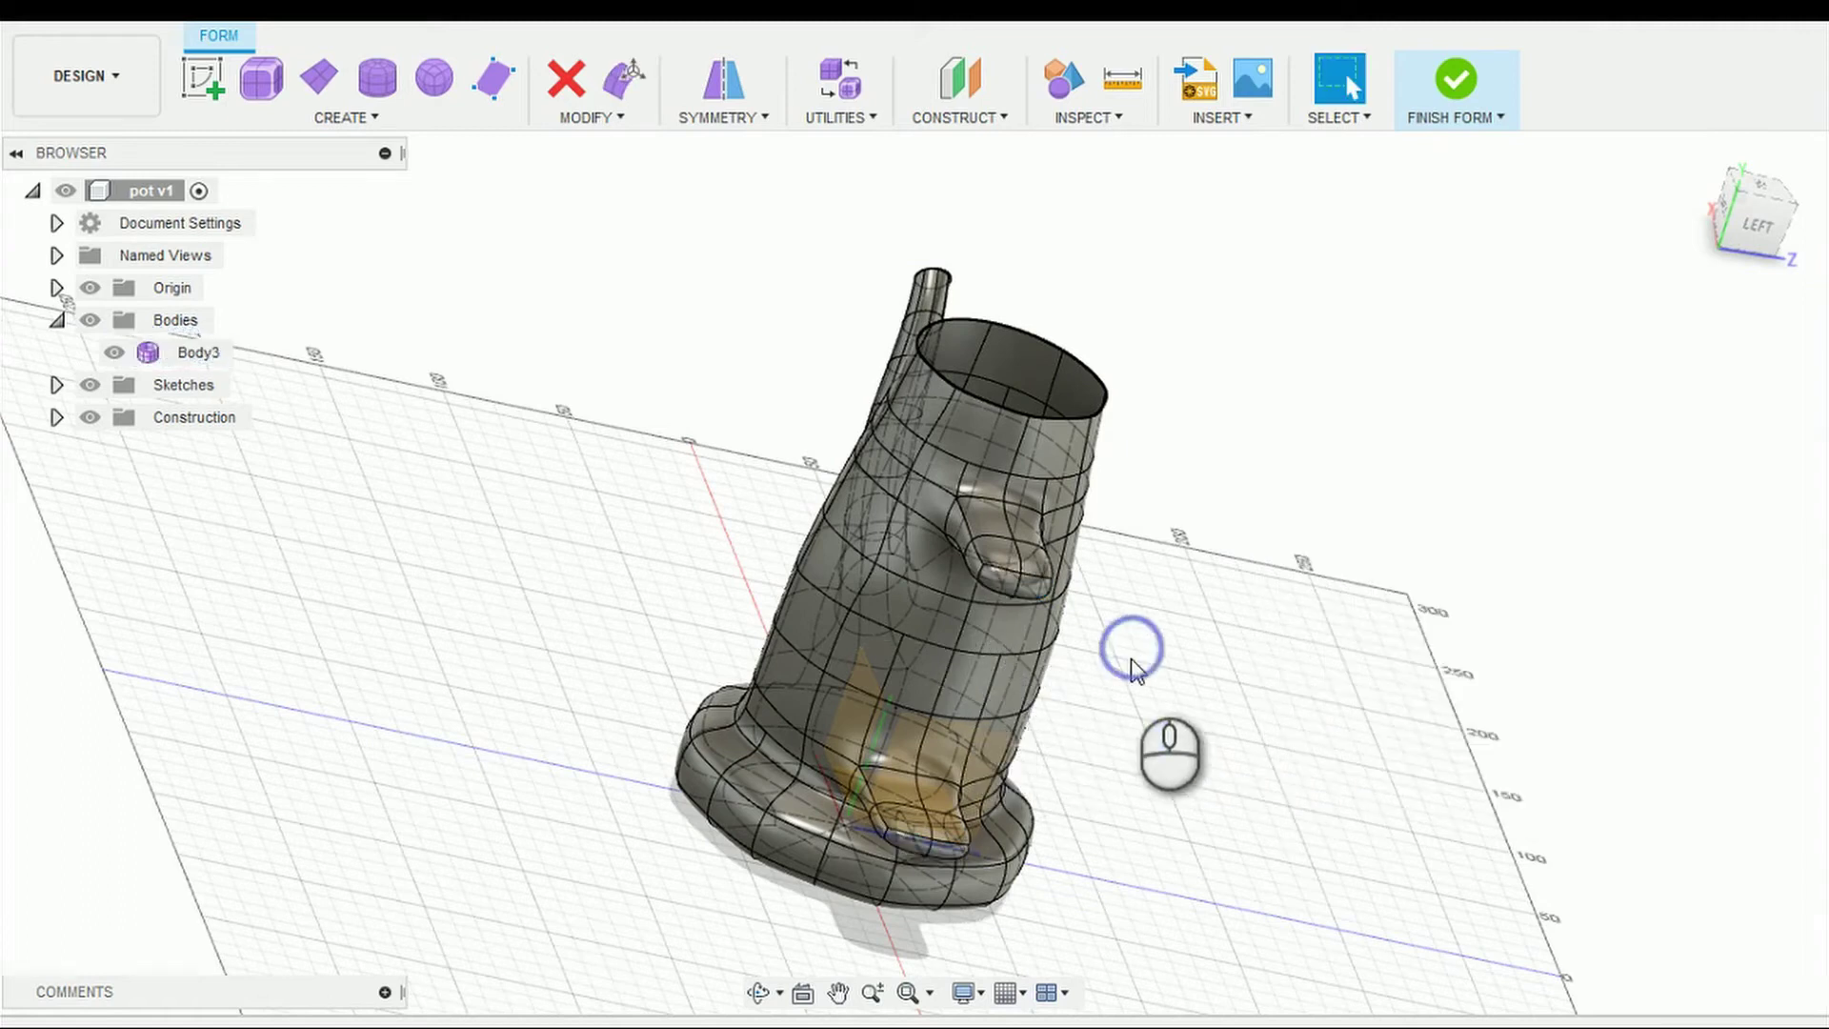
Step: Create a sketch on the front XY origin plane, facing the handle stubs and spout side-on
{"action": "left_click", "coordinate": [759, 993]}
{"action": "left_click_drag", "start_coordinate": [867, 806], "coordinate": [641, 657]}
{"action": "key", "text": "Escape"}
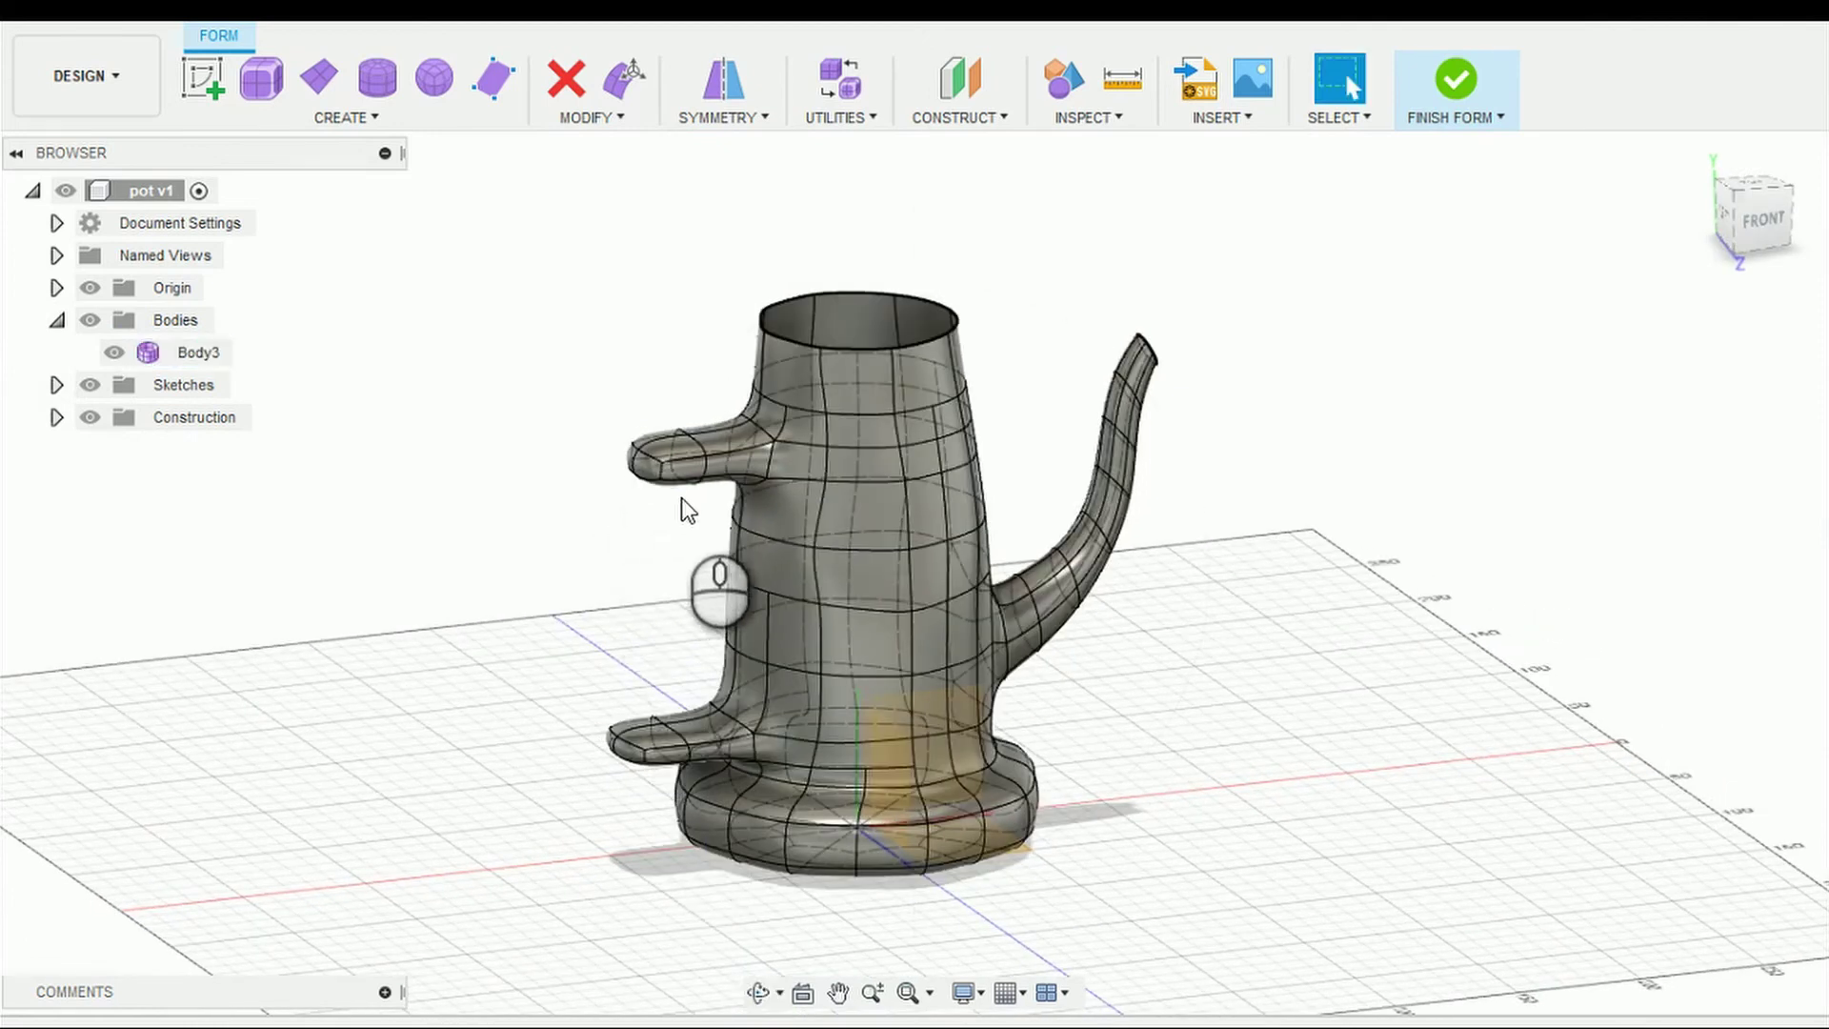
{"action": "left_click", "coordinate": [688, 834]}
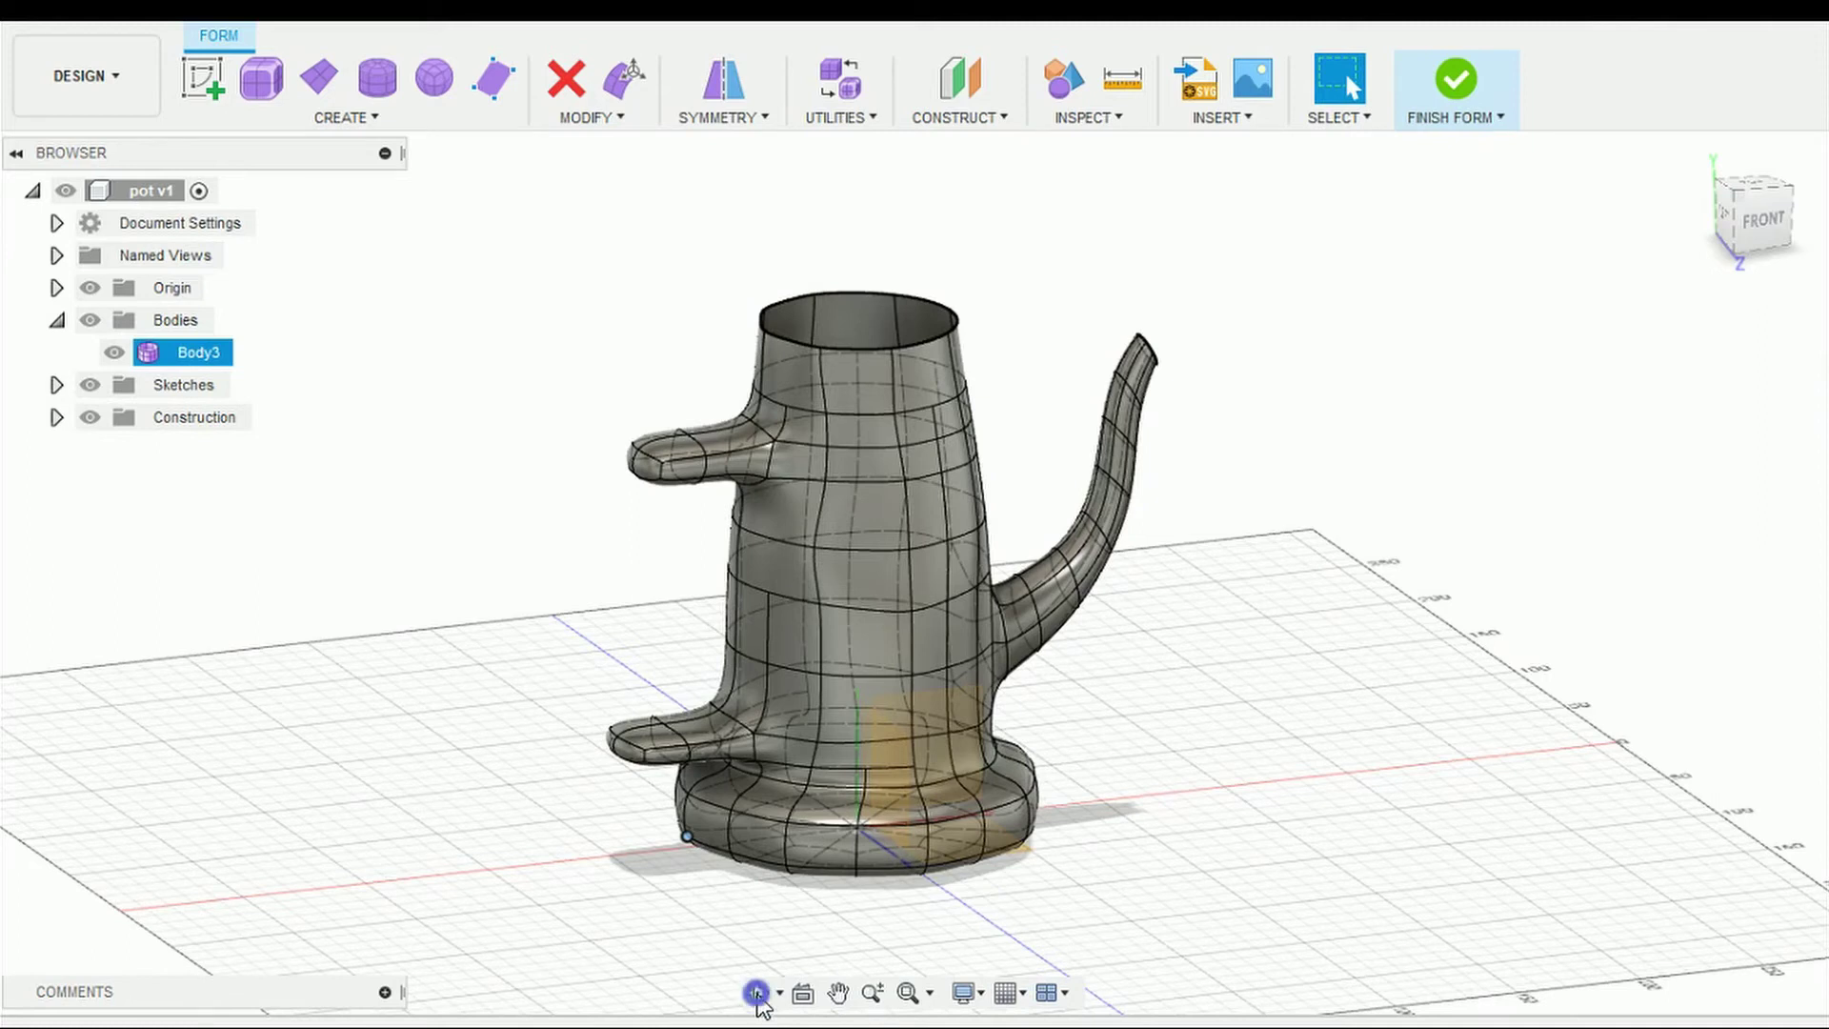
{"action": "left_click", "coordinate": [757, 994]}
{"action": "left_click_drag", "start_coordinate": [816, 755], "coordinate": [811, 678]}
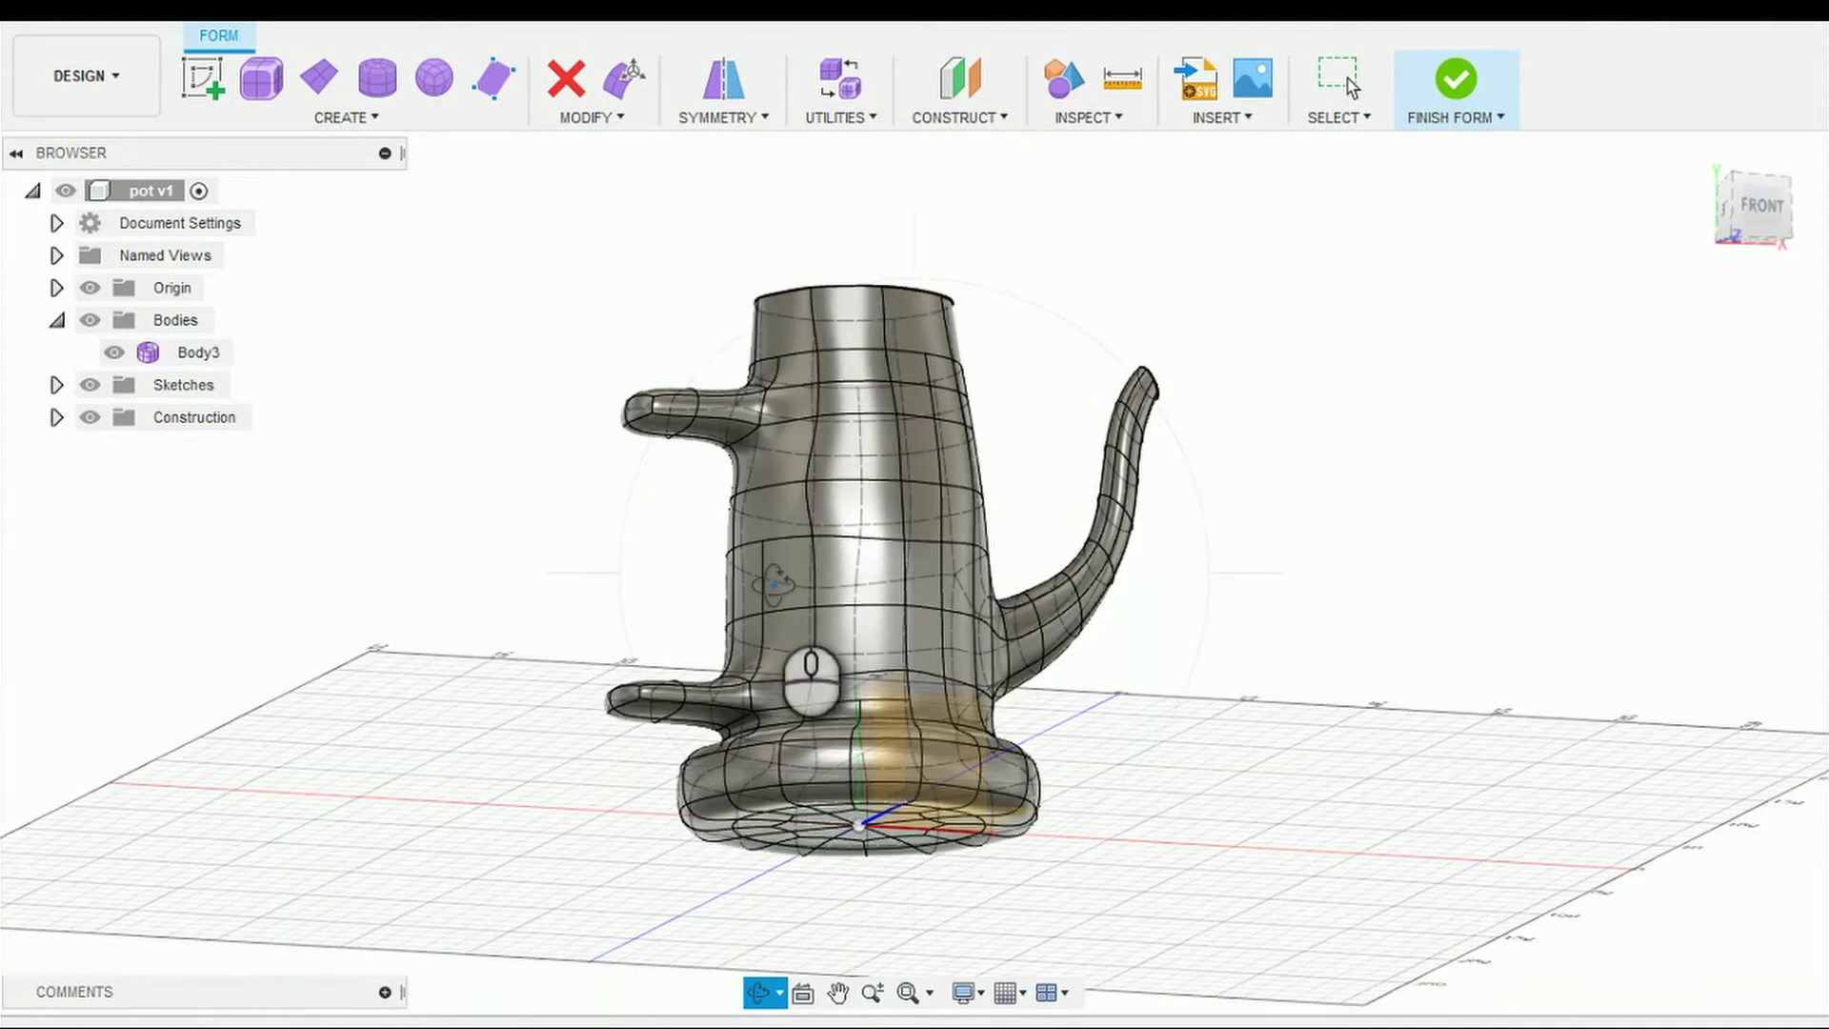
{"action": "key", "text": "Escape"}
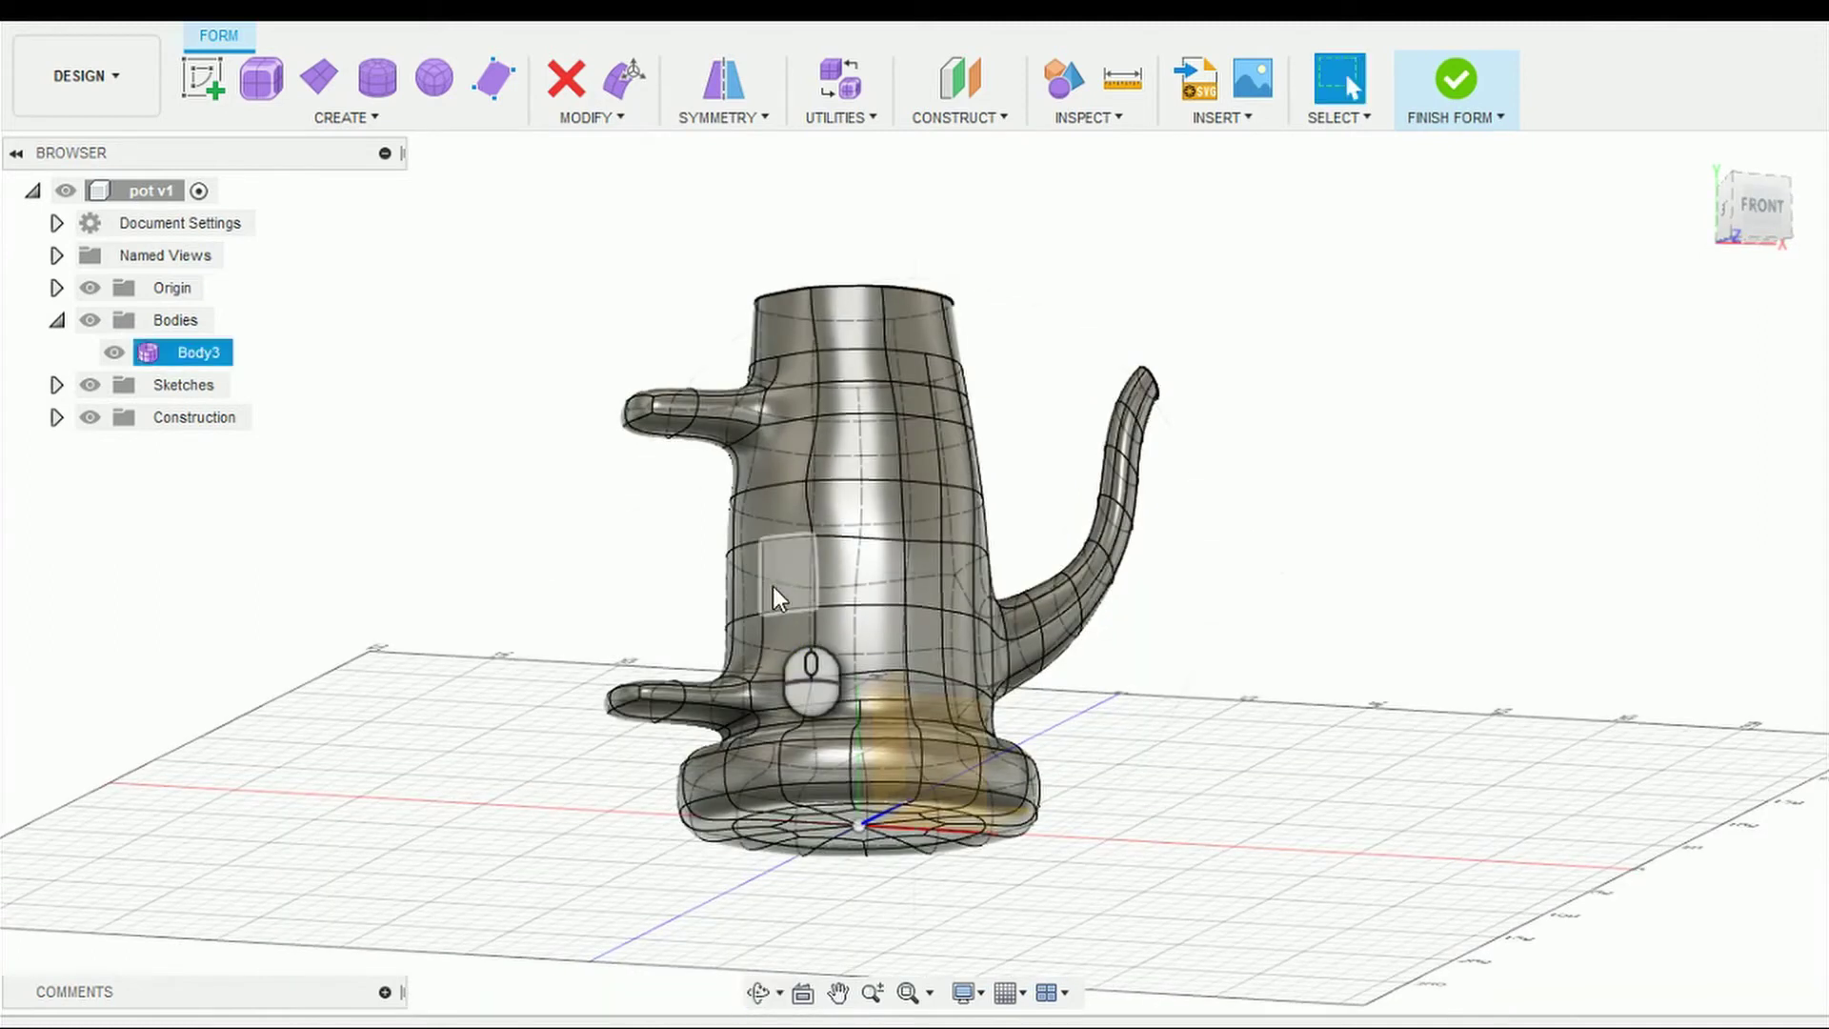
{"action": "left_click", "coordinate": [202, 76]}
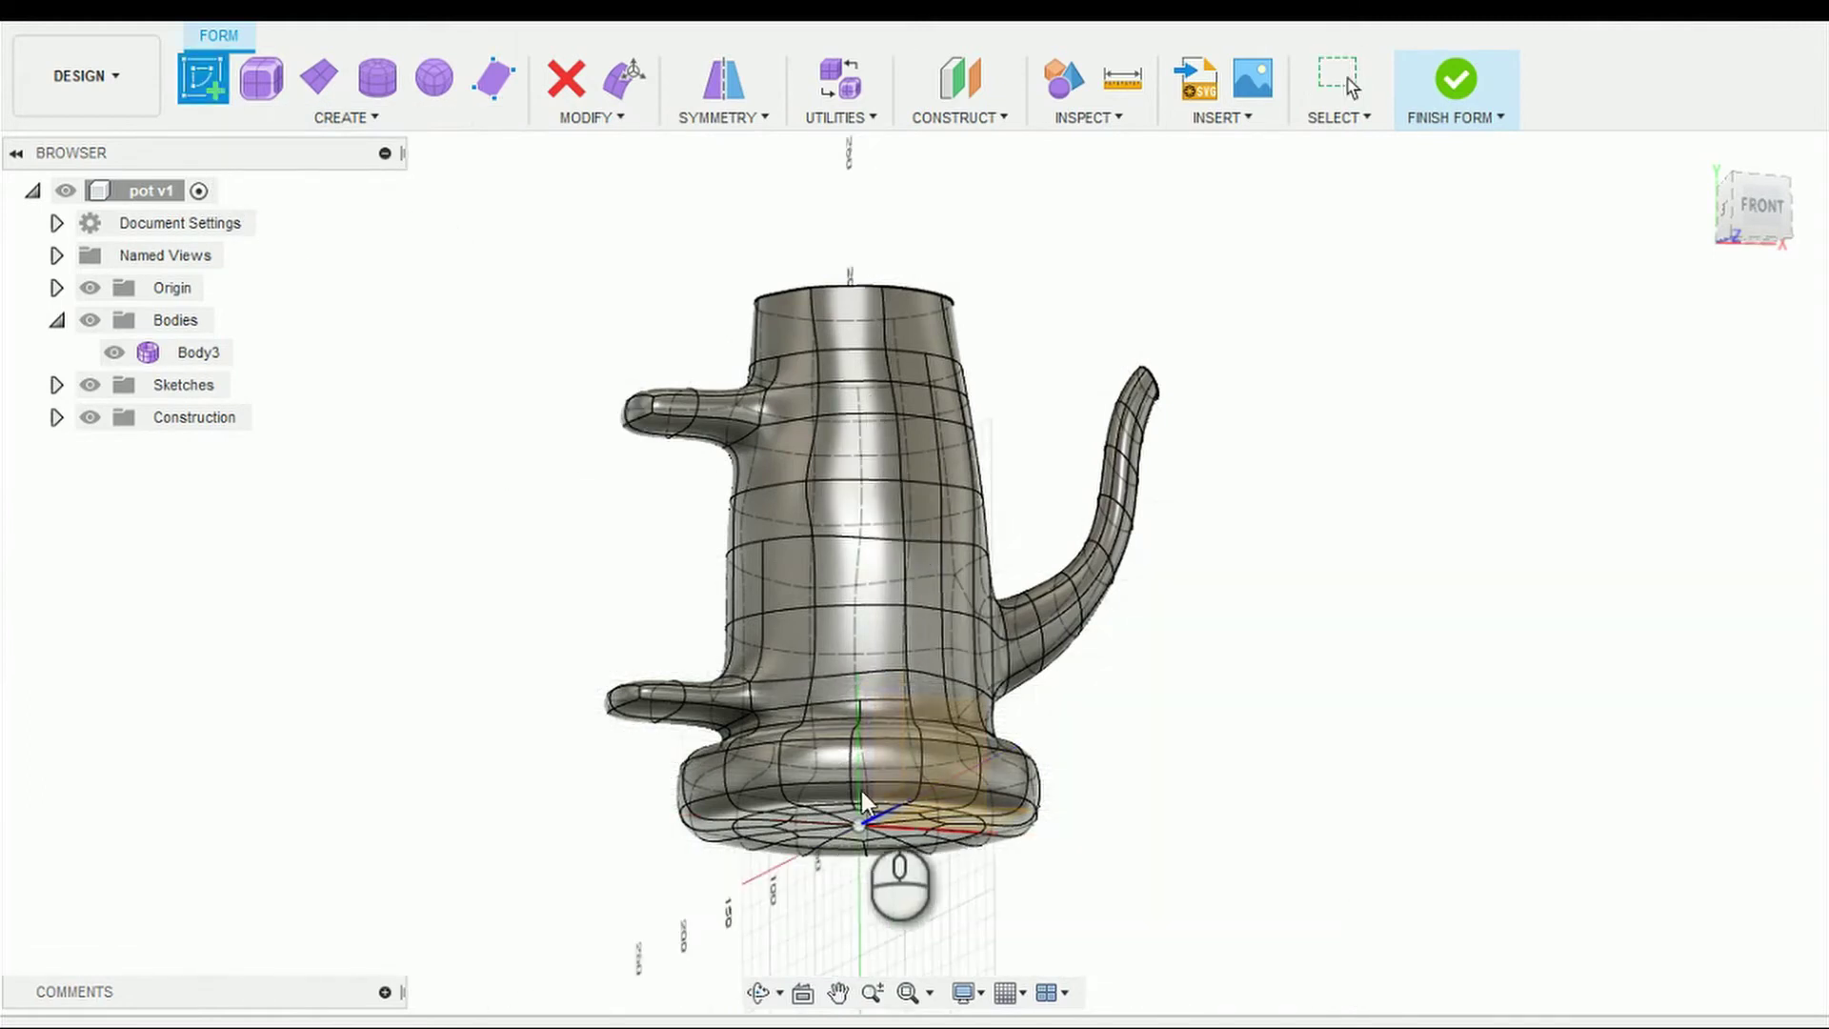
{"action": "left_click", "coordinate": [963, 728]}
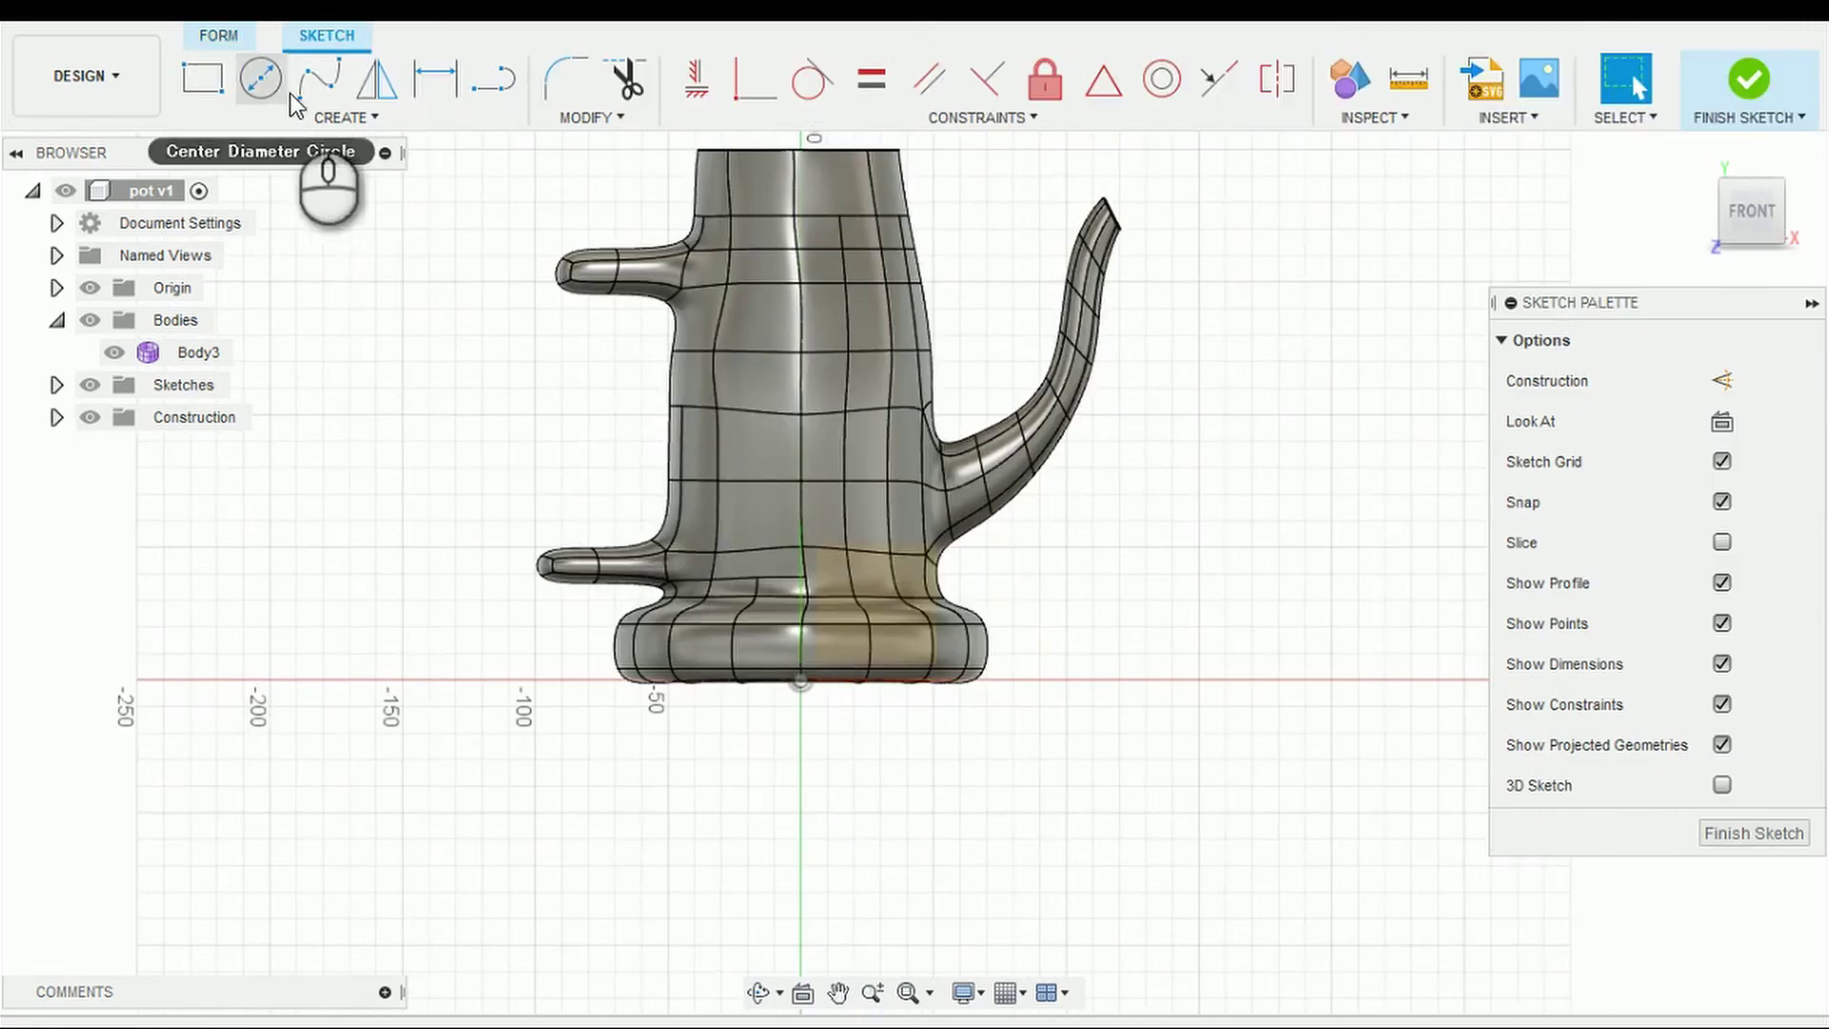
Step: Sketch a five-point fit spline bowing outwards from near the upper handle stub's tip to near the lower stub's tip
{"action": "left_click", "coordinate": [315, 82]}
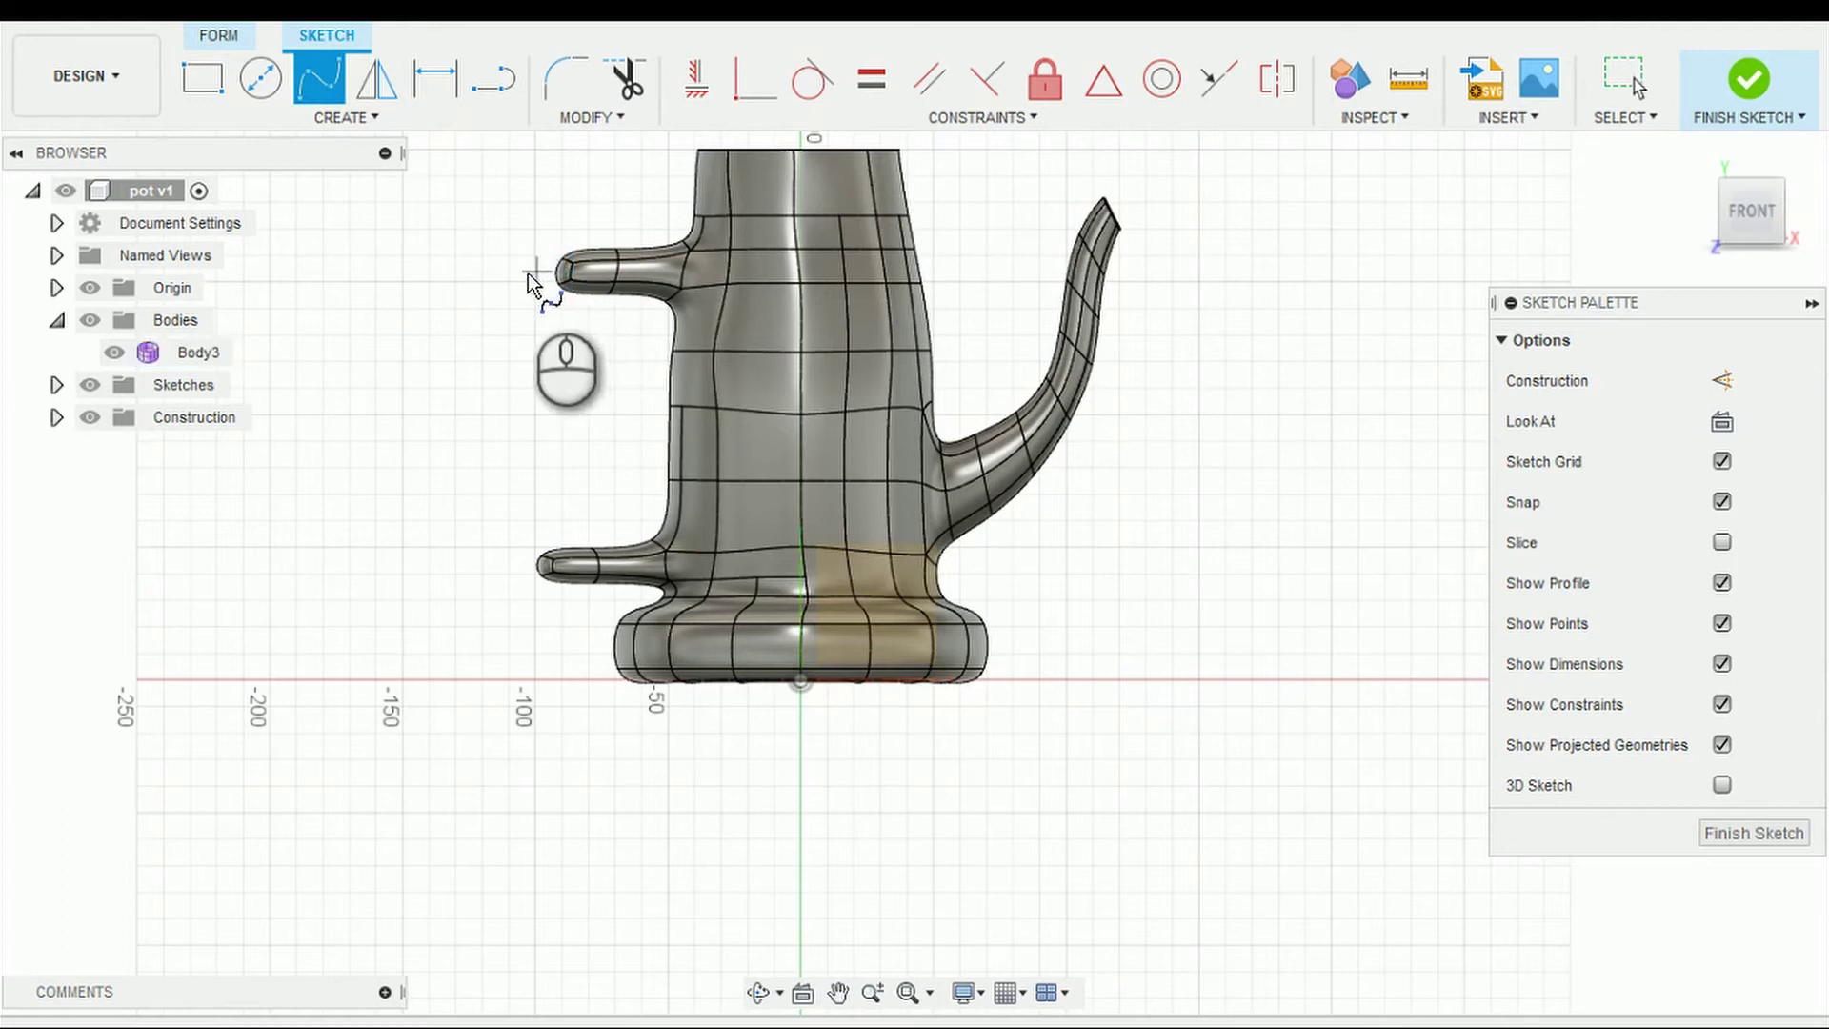
{"action": "left_click", "coordinate": [528, 272]}
{"action": "left_click", "coordinate": [483, 308]}
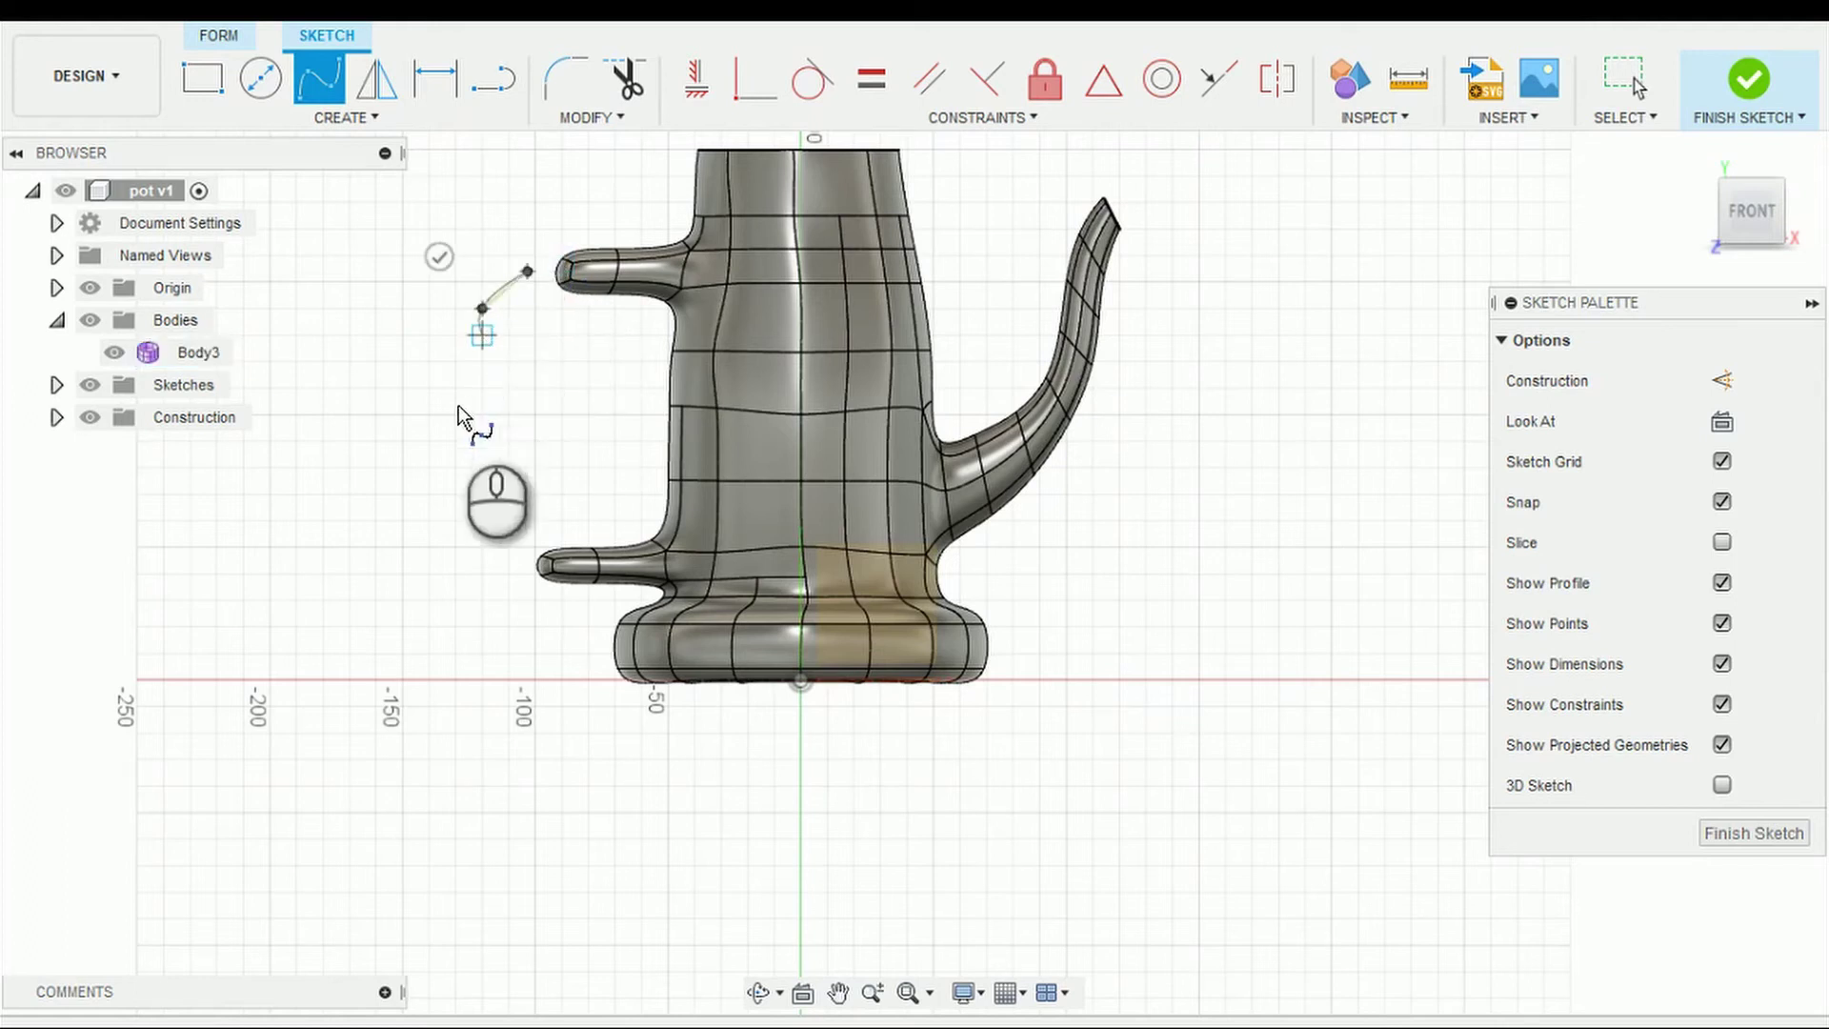
{"action": "left_click", "coordinate": [455, 413]}
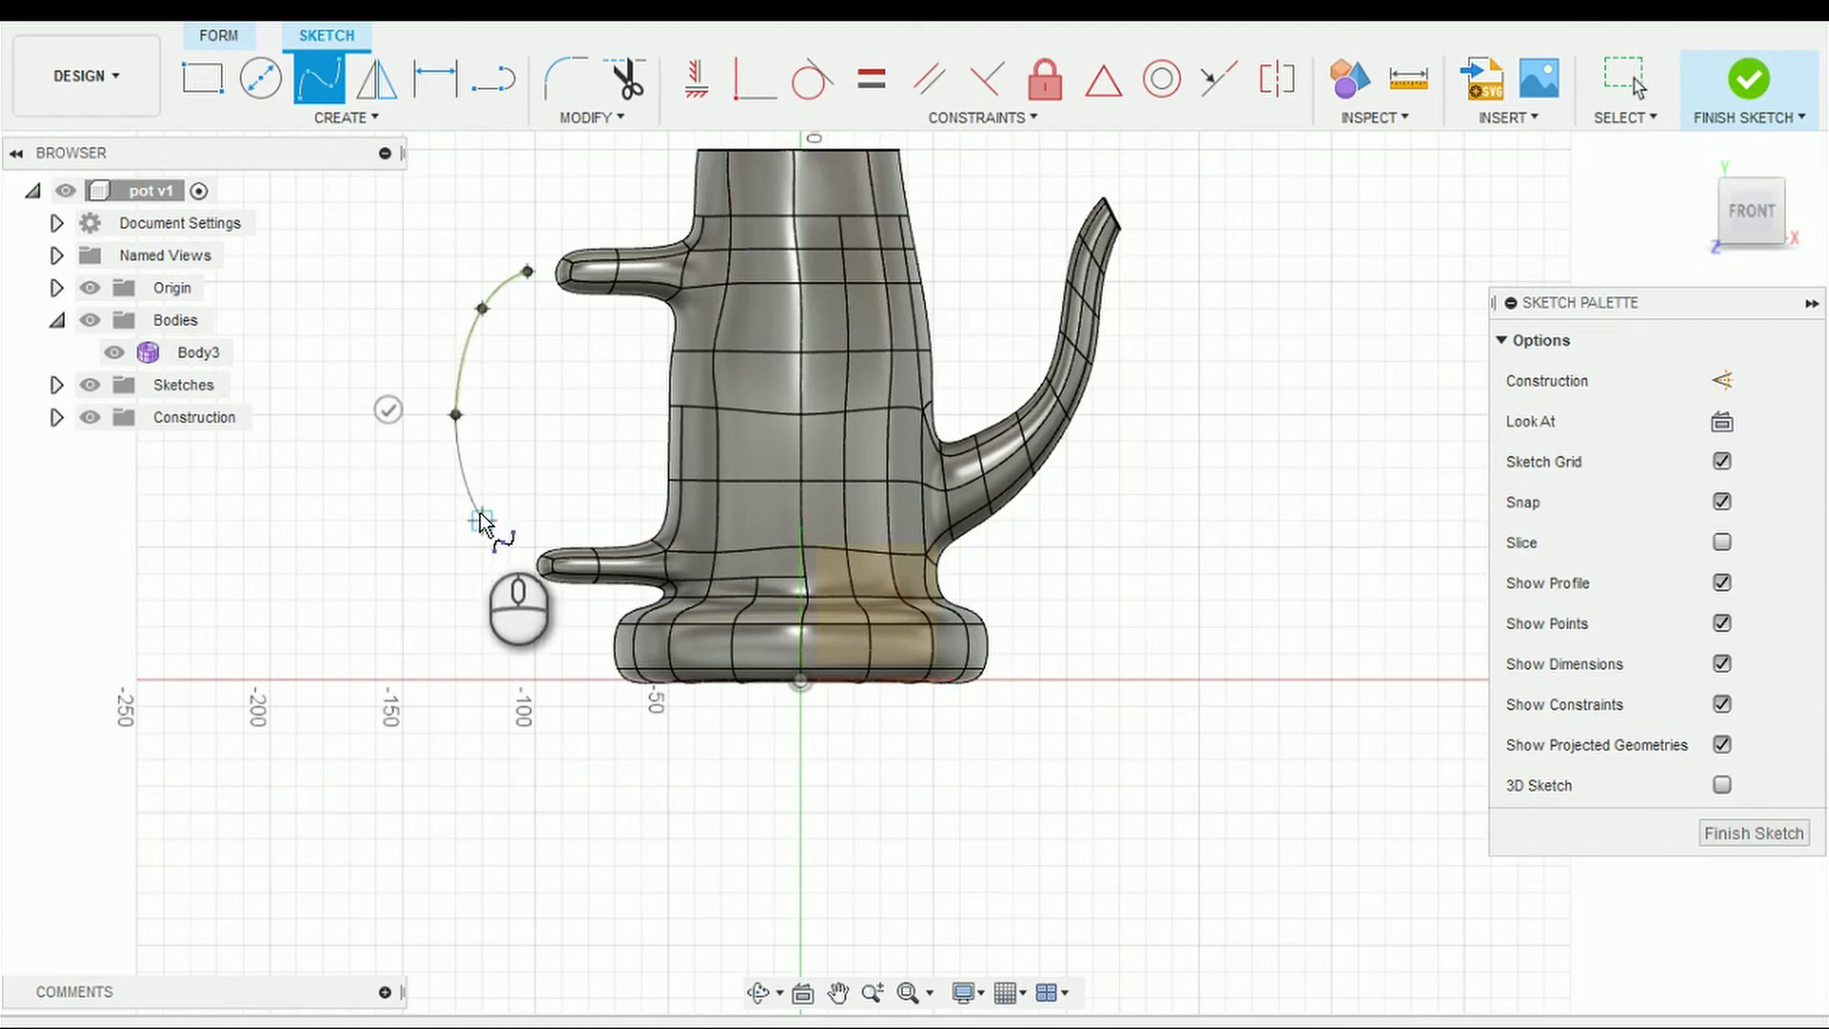
{"action": "left_click", "coordinate": [482, 520]}
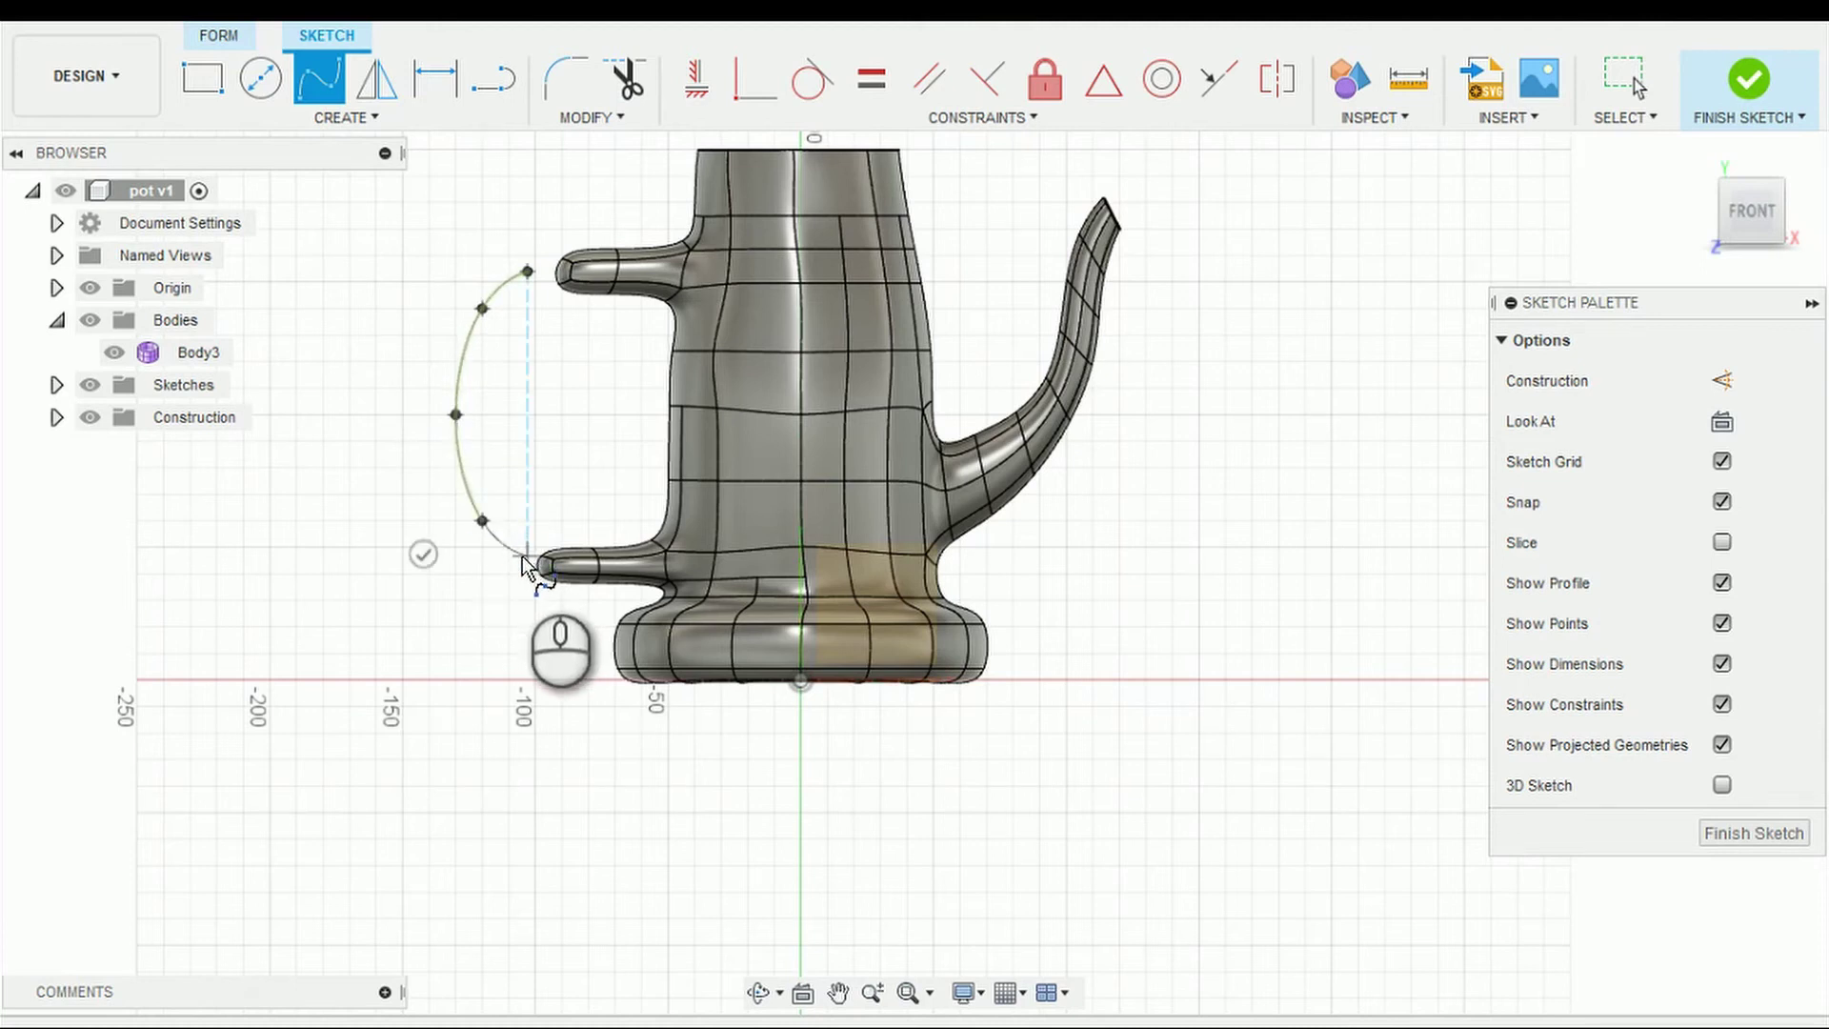
{"action": "double_click", "coordinate": [523, 556]}
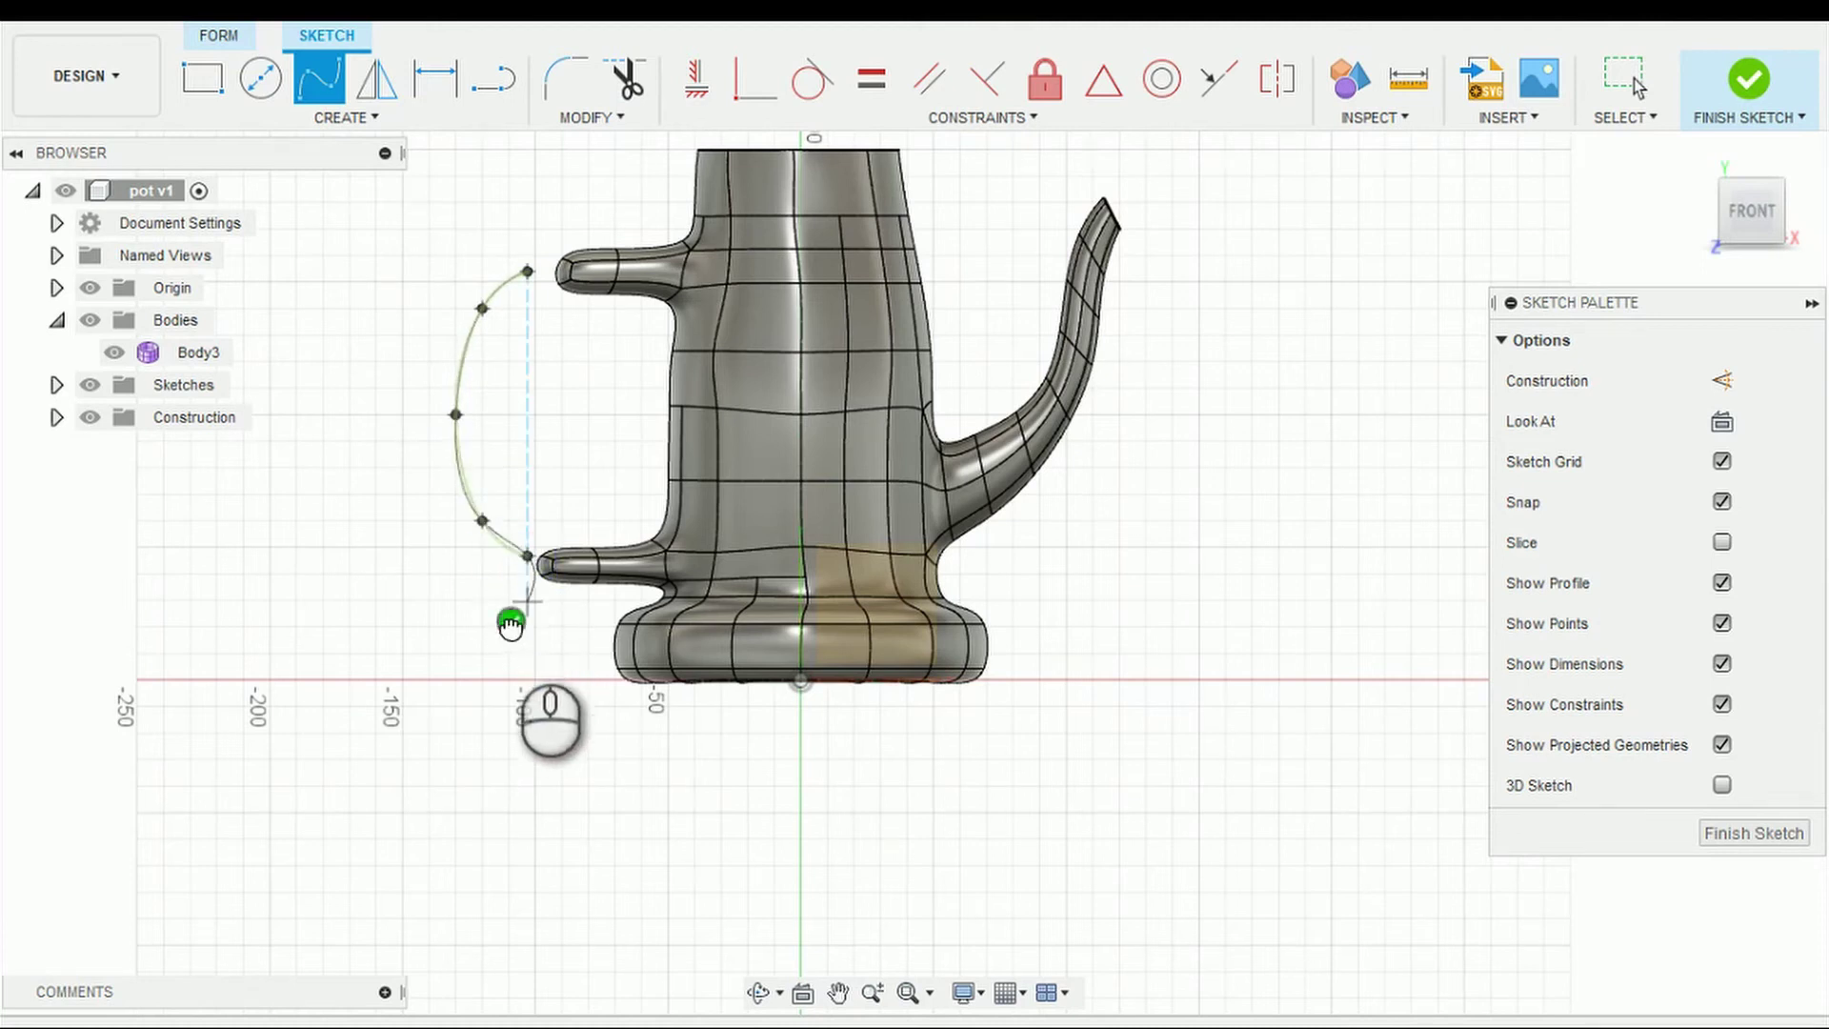
{"action": "key", "text": "Escape"}
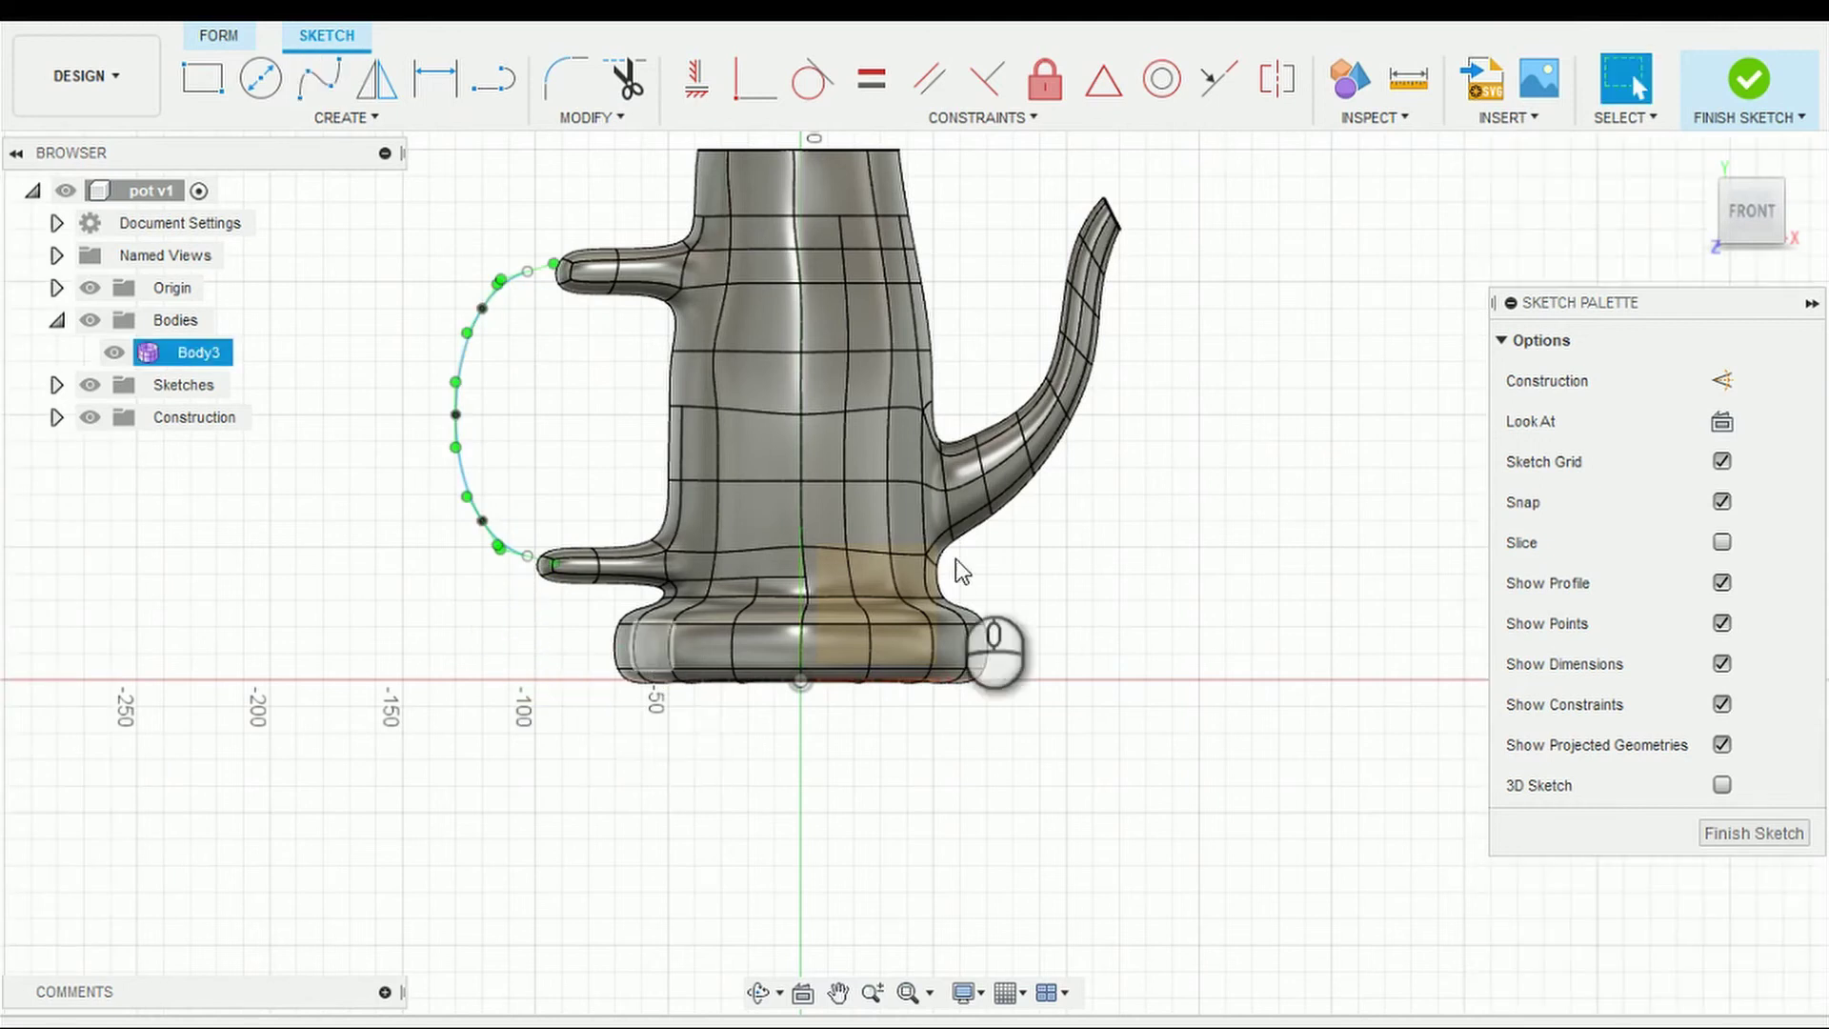
Step: Finish the sketch and bridge the end faces of the upper and lower handle stubs along the spline, using 3 faces
{"action": "left_click", "coordinate": [1768, 87]}
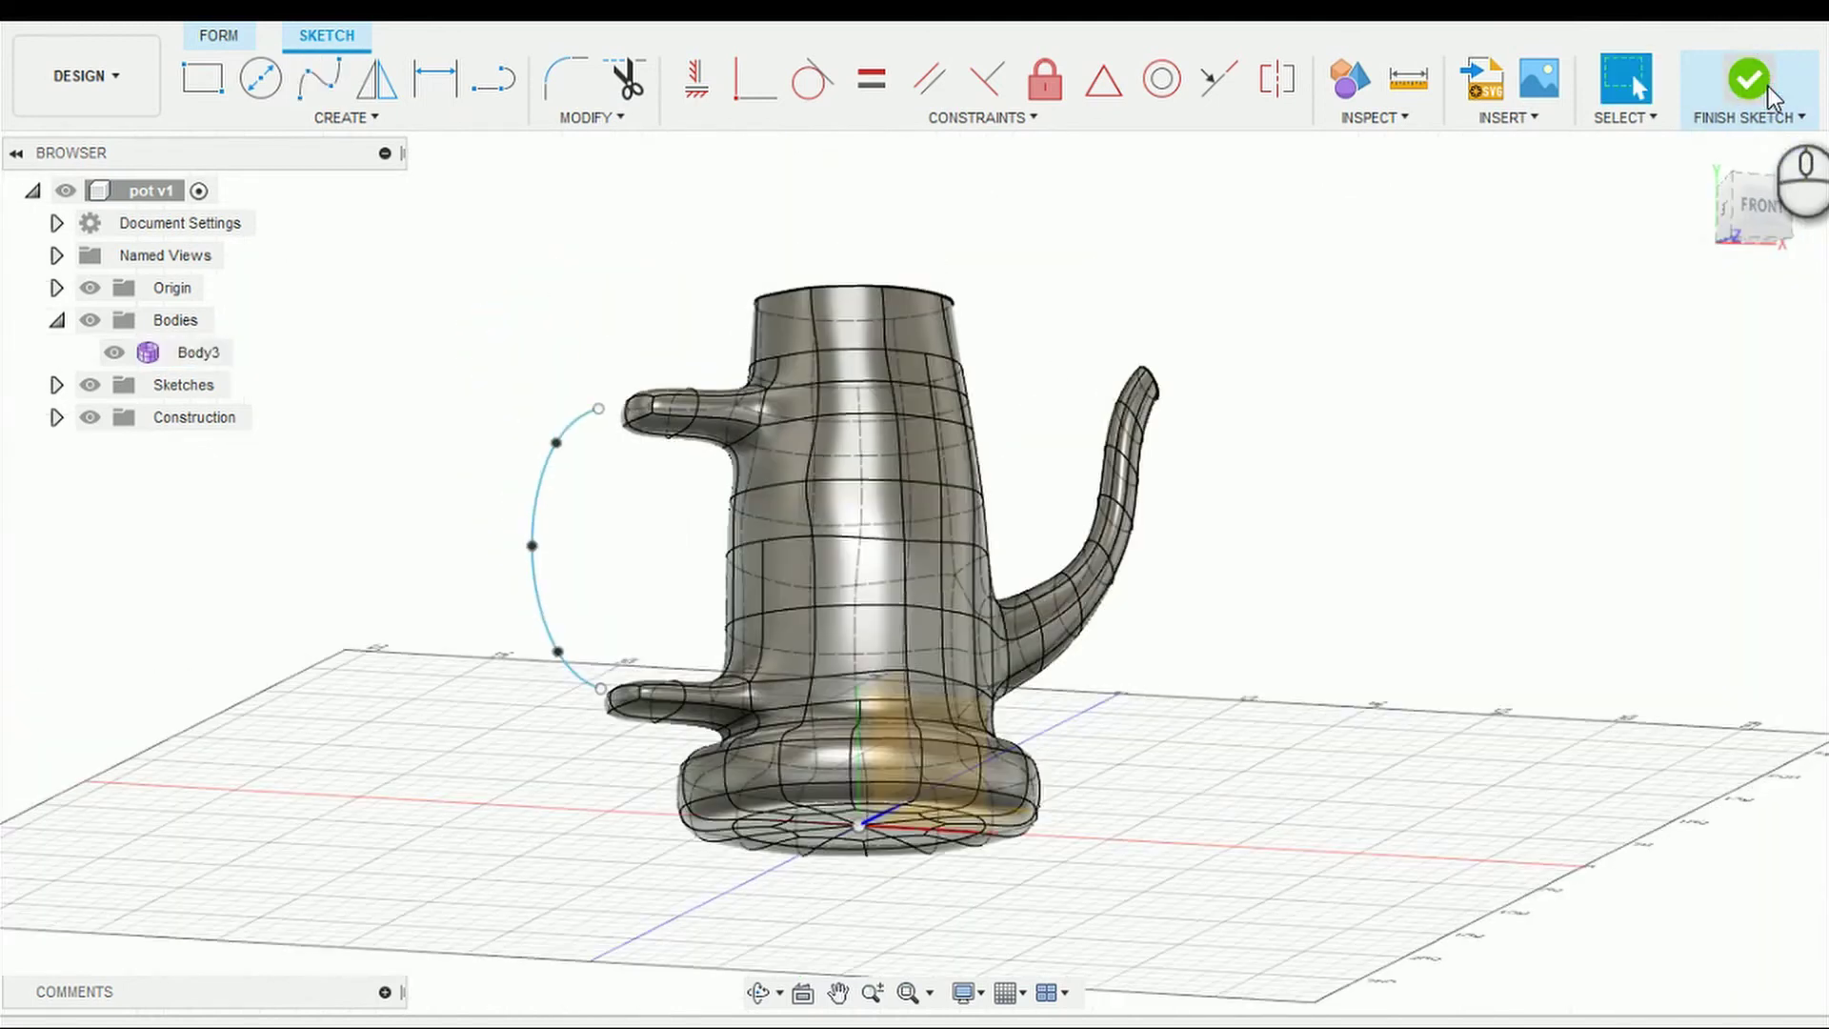
{"action": "left_click", "coordinate": [619, 116]}
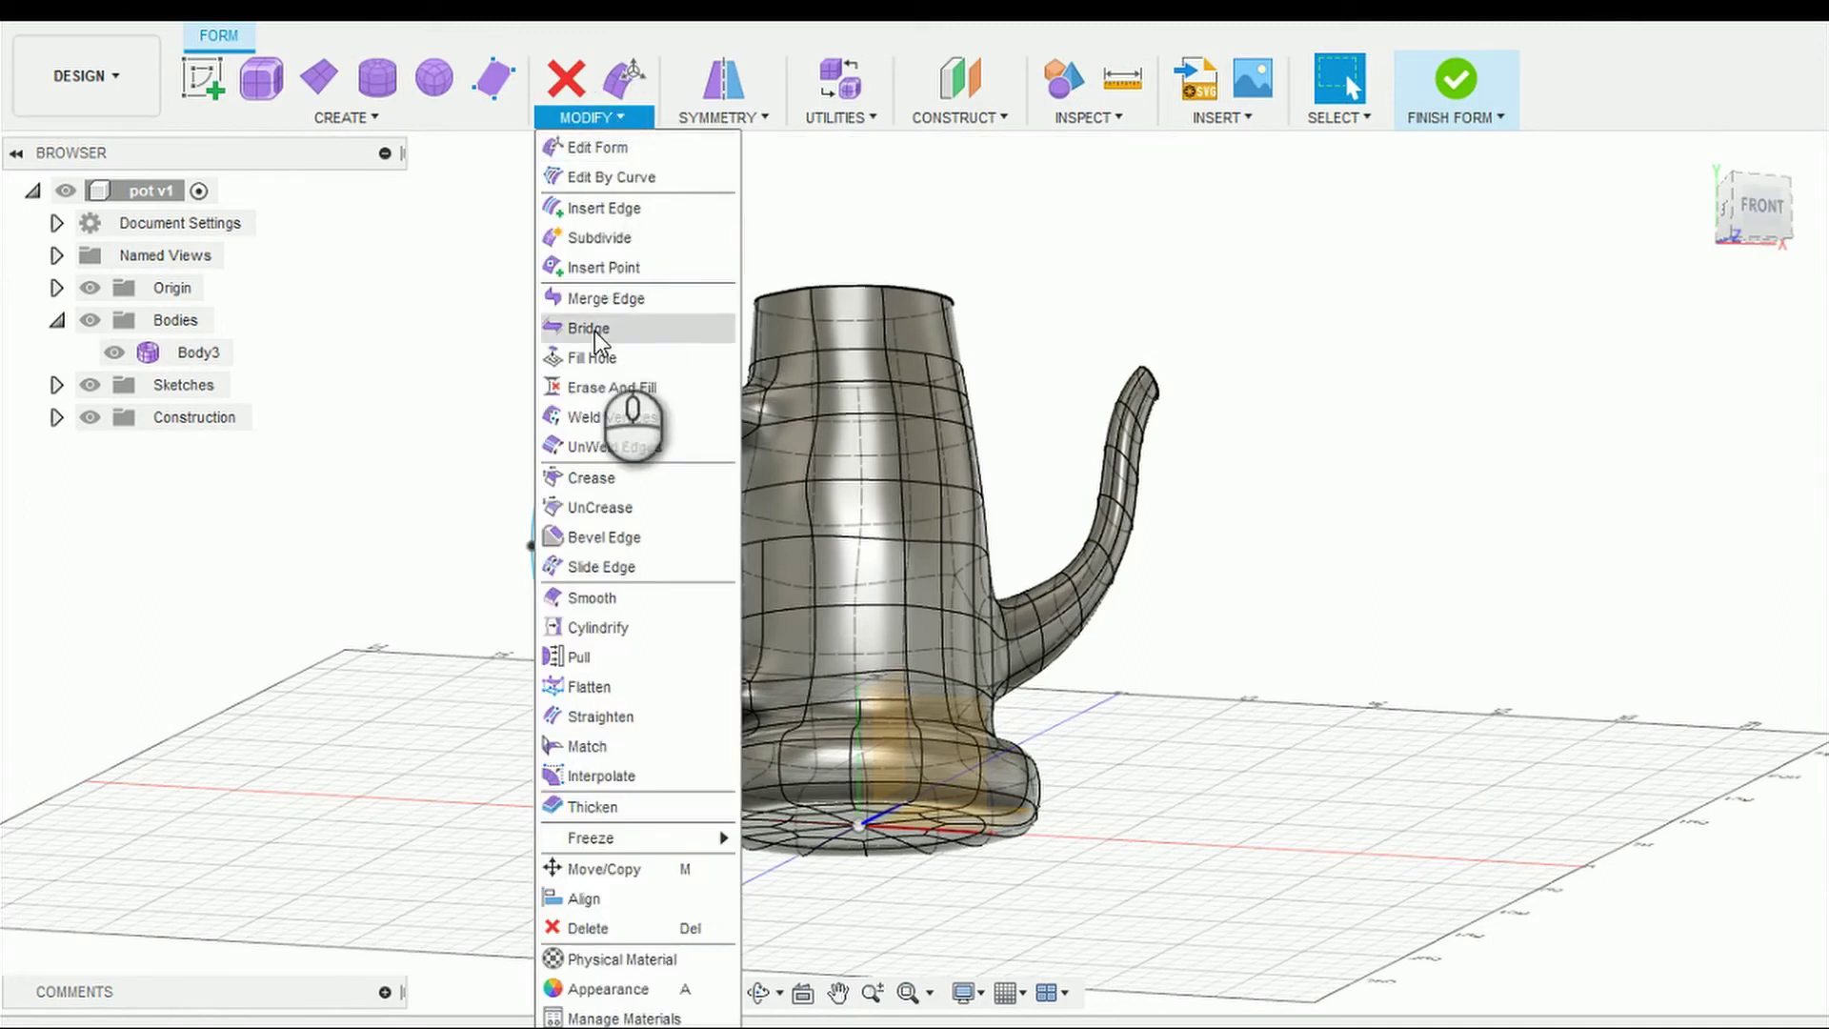
{"action": "left_click", "coordinate": [590, 328]}
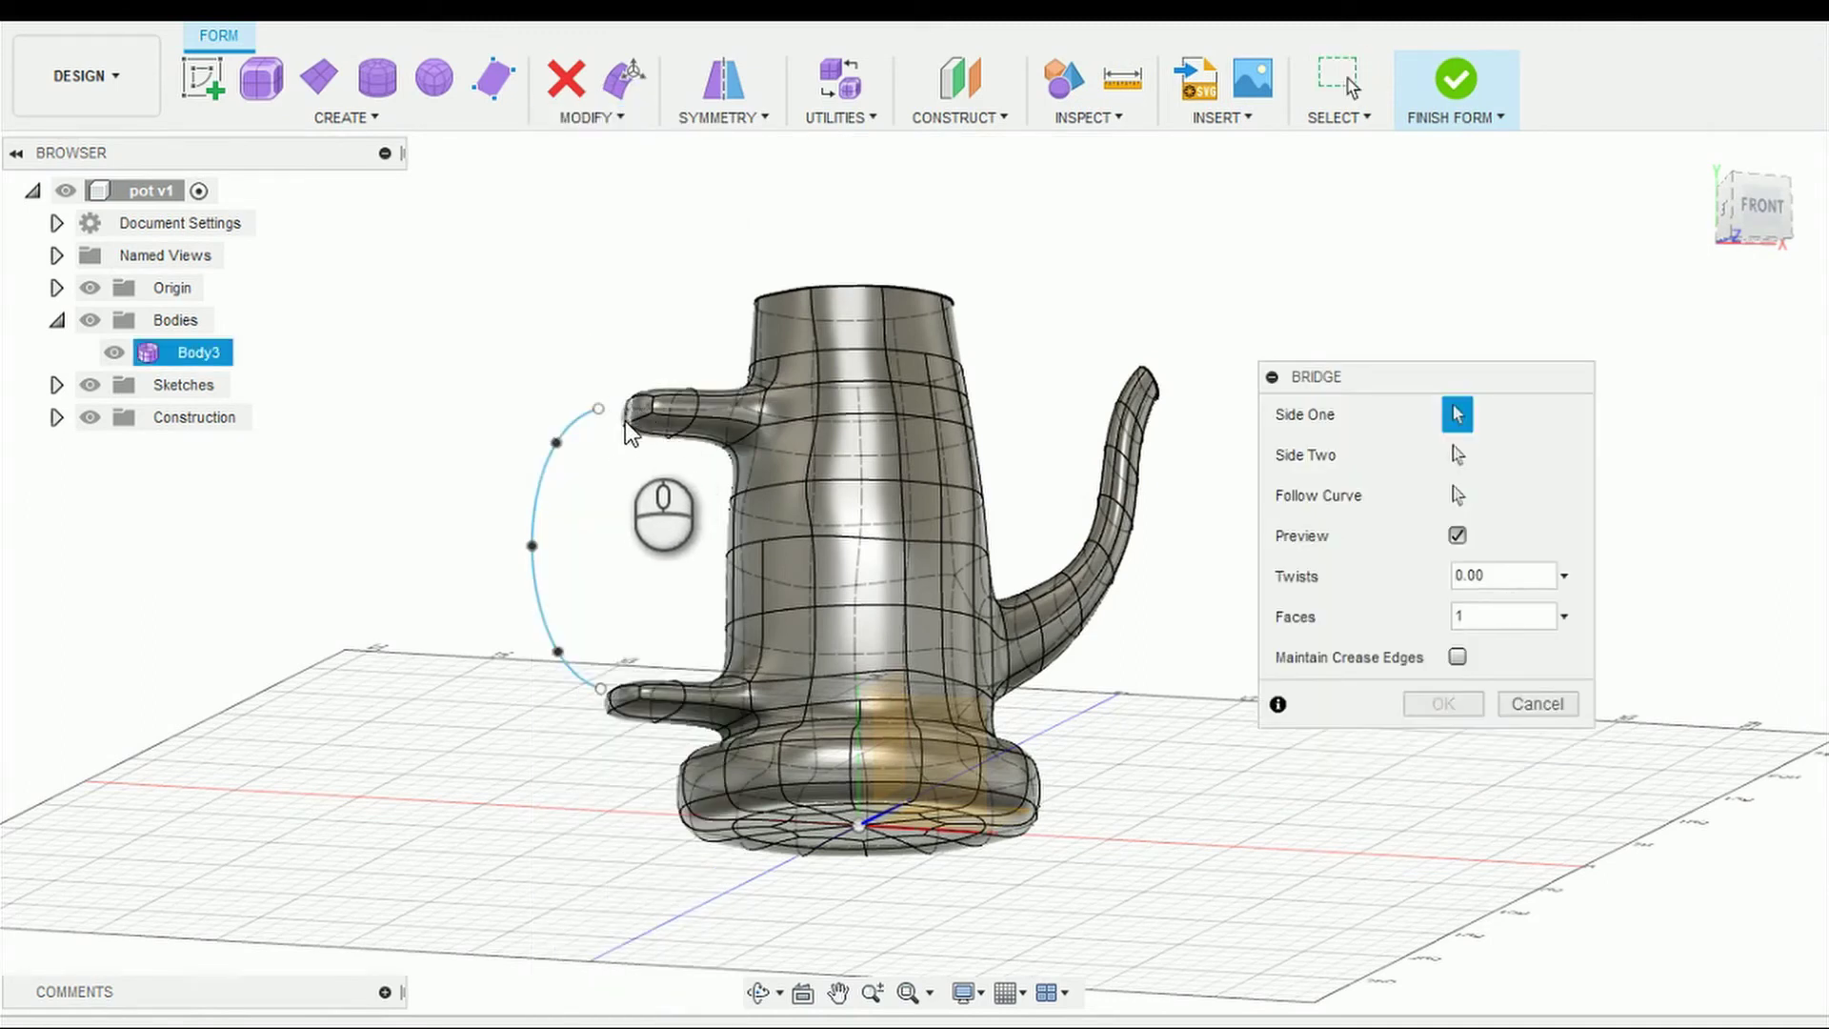
{"action": "left_click", "coordinate": [621, 415]}
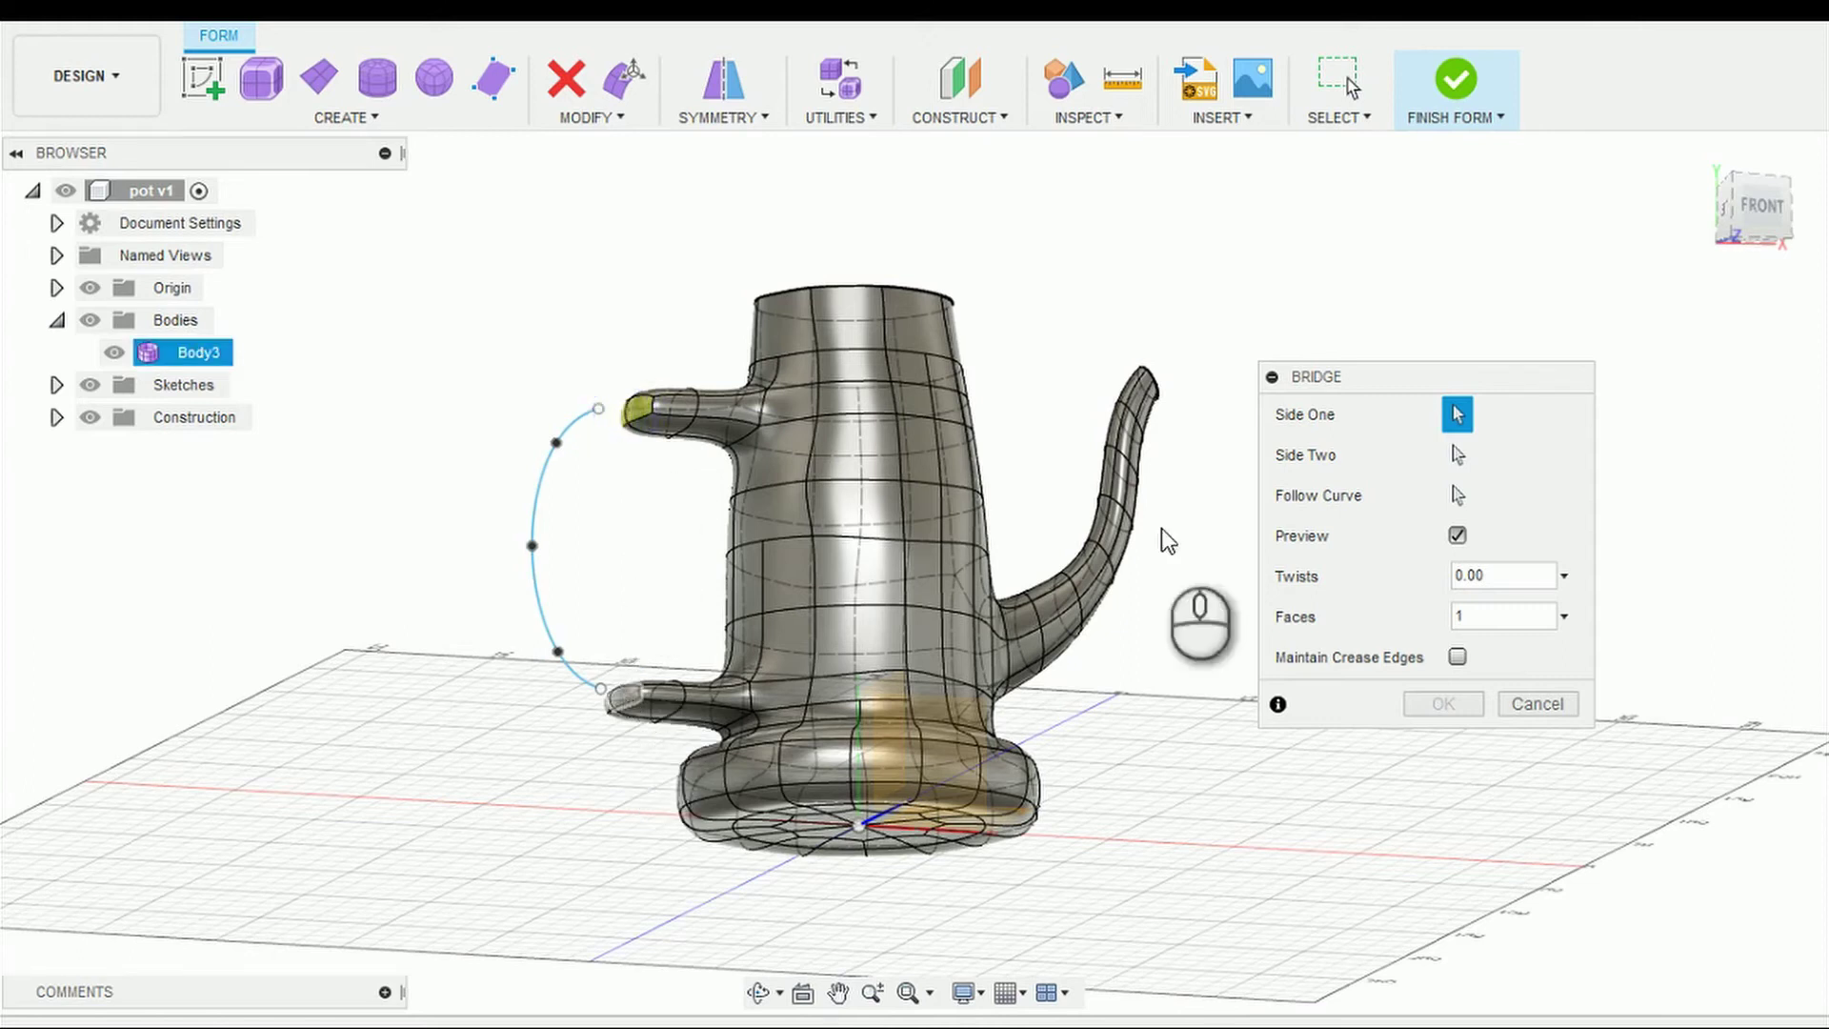
{"action": "left_click", "coordinate": [1457, 454]}
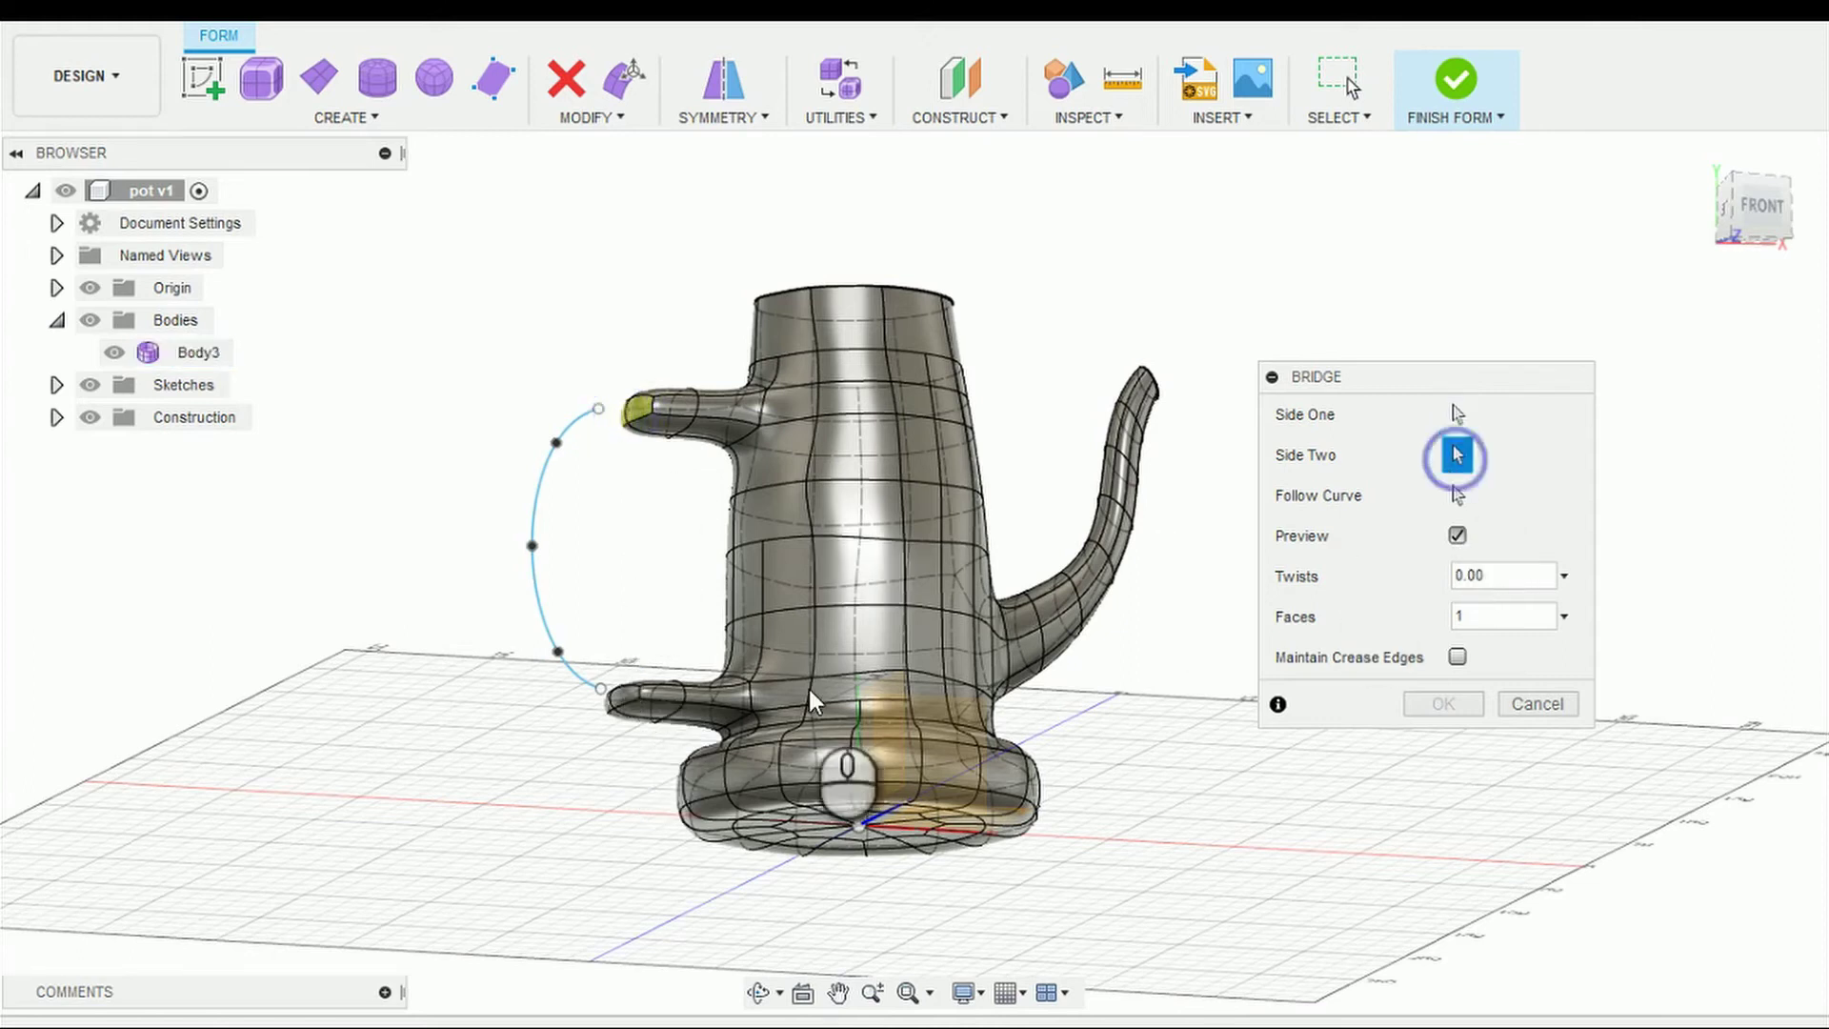
{"action": "left_click", "coordinate": [624, 691]}
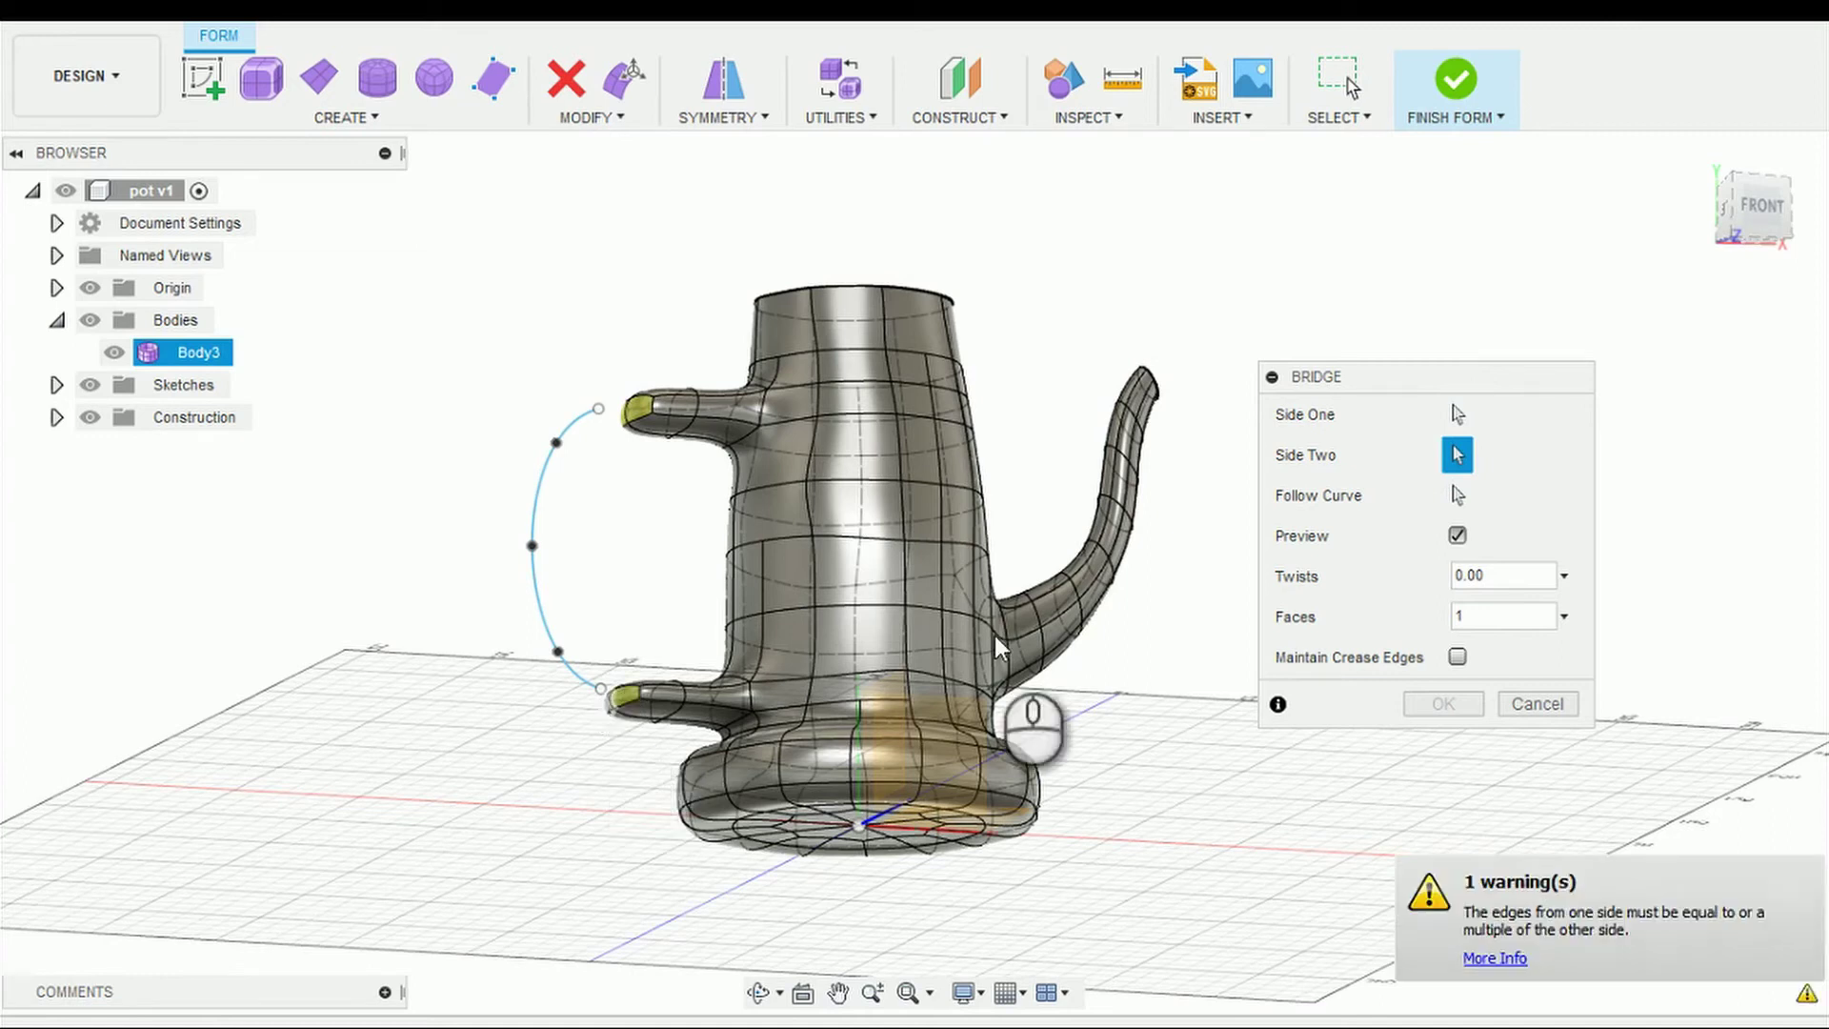
{"action": "left_click", "coordinate": [1457, 495]}
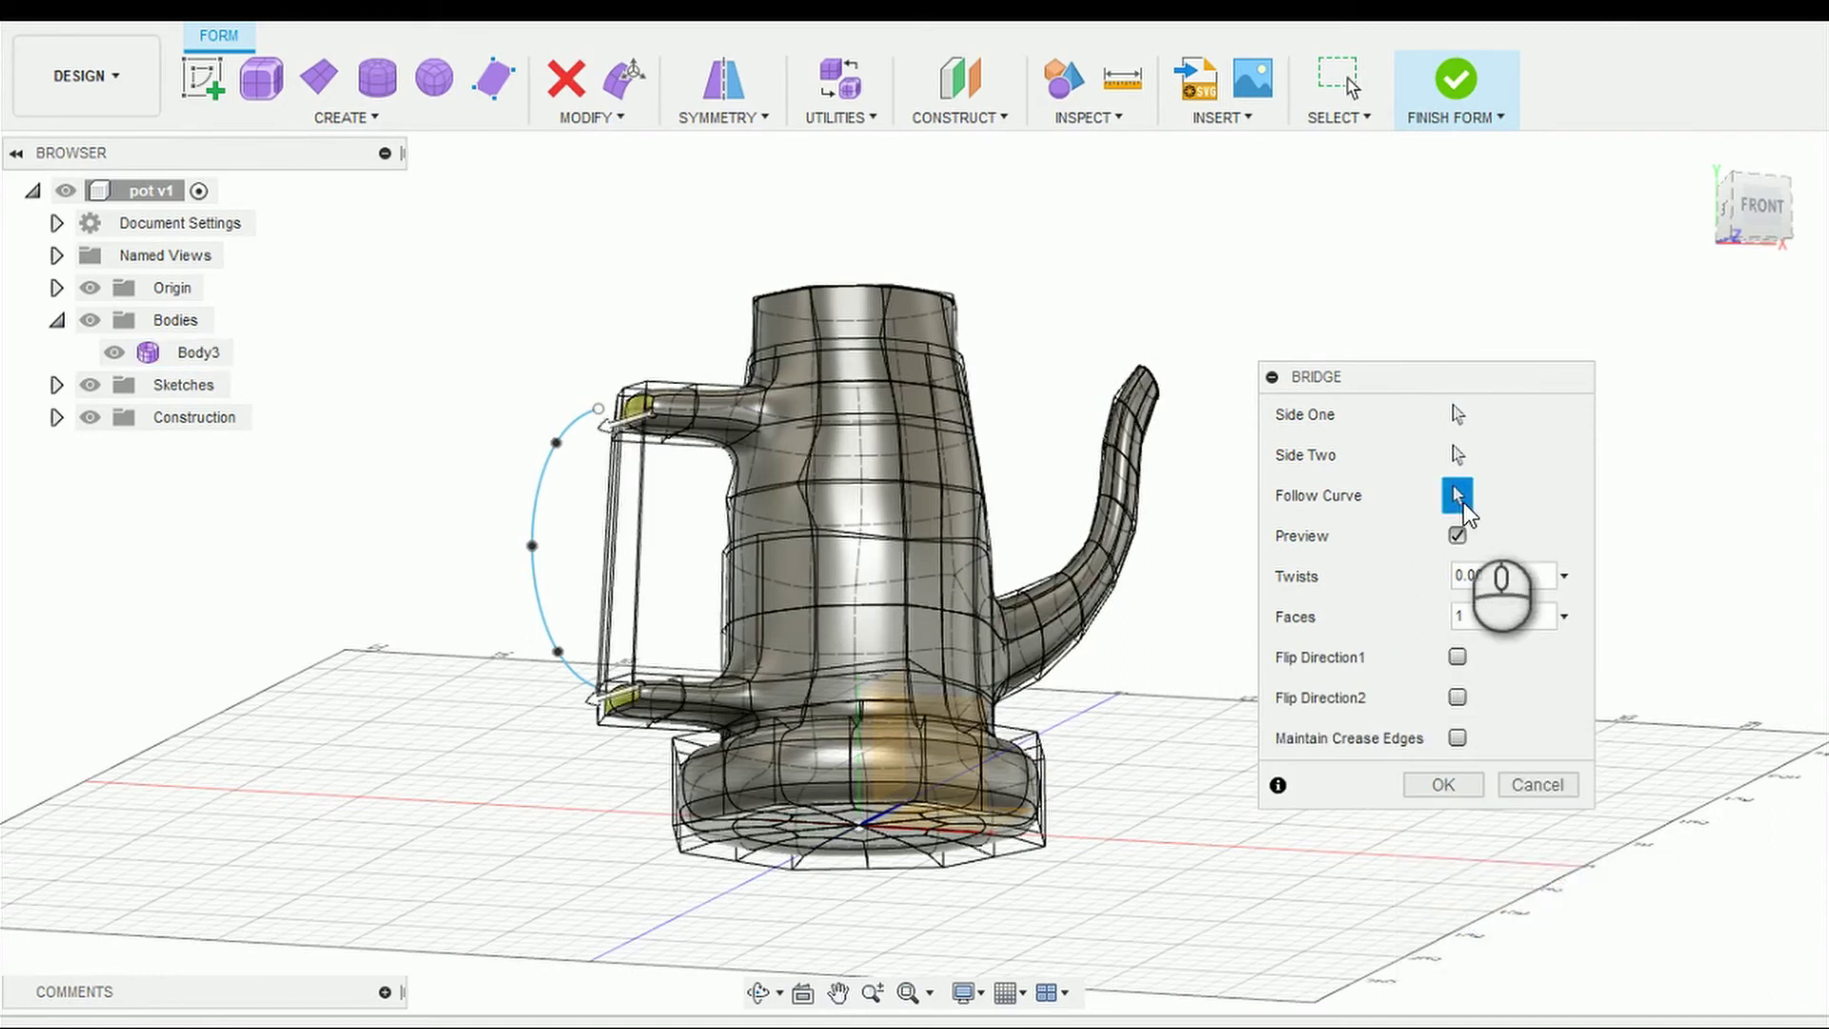
{"action": "left_click", "coordinate": [538, 540]}
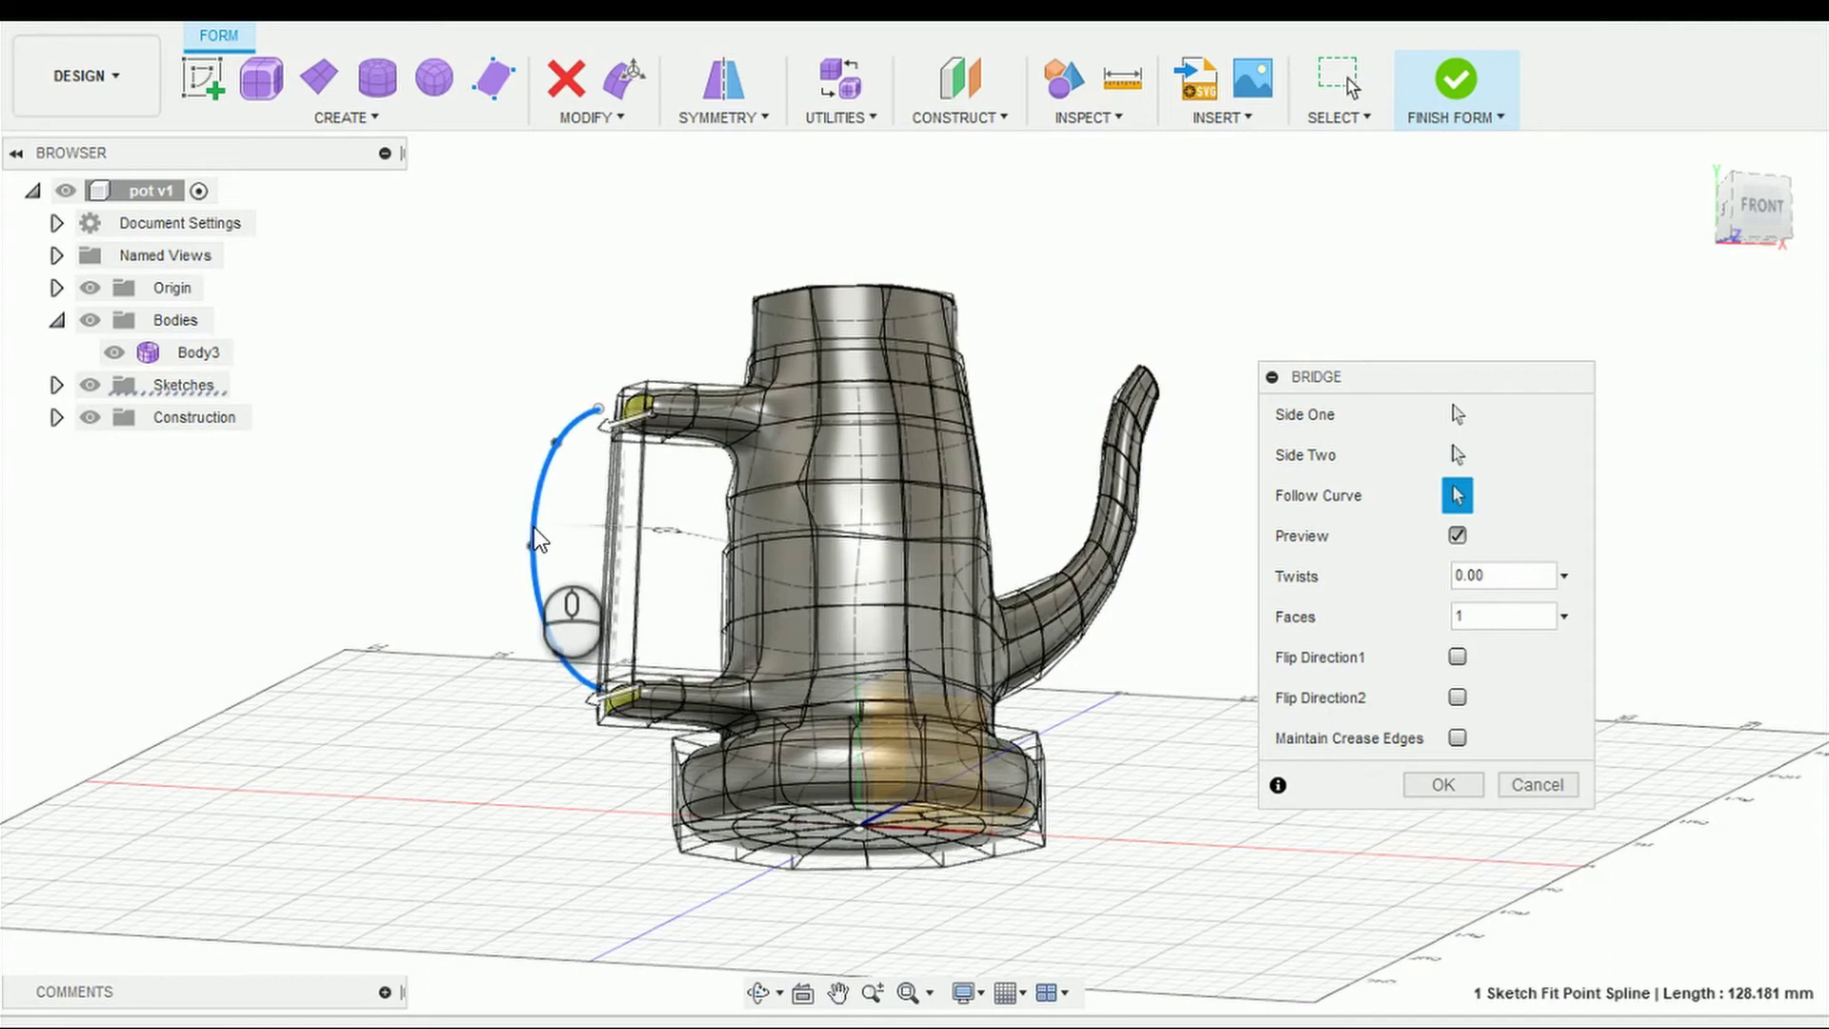
{"action": "left_click", "coordinate": [1512, 702]}
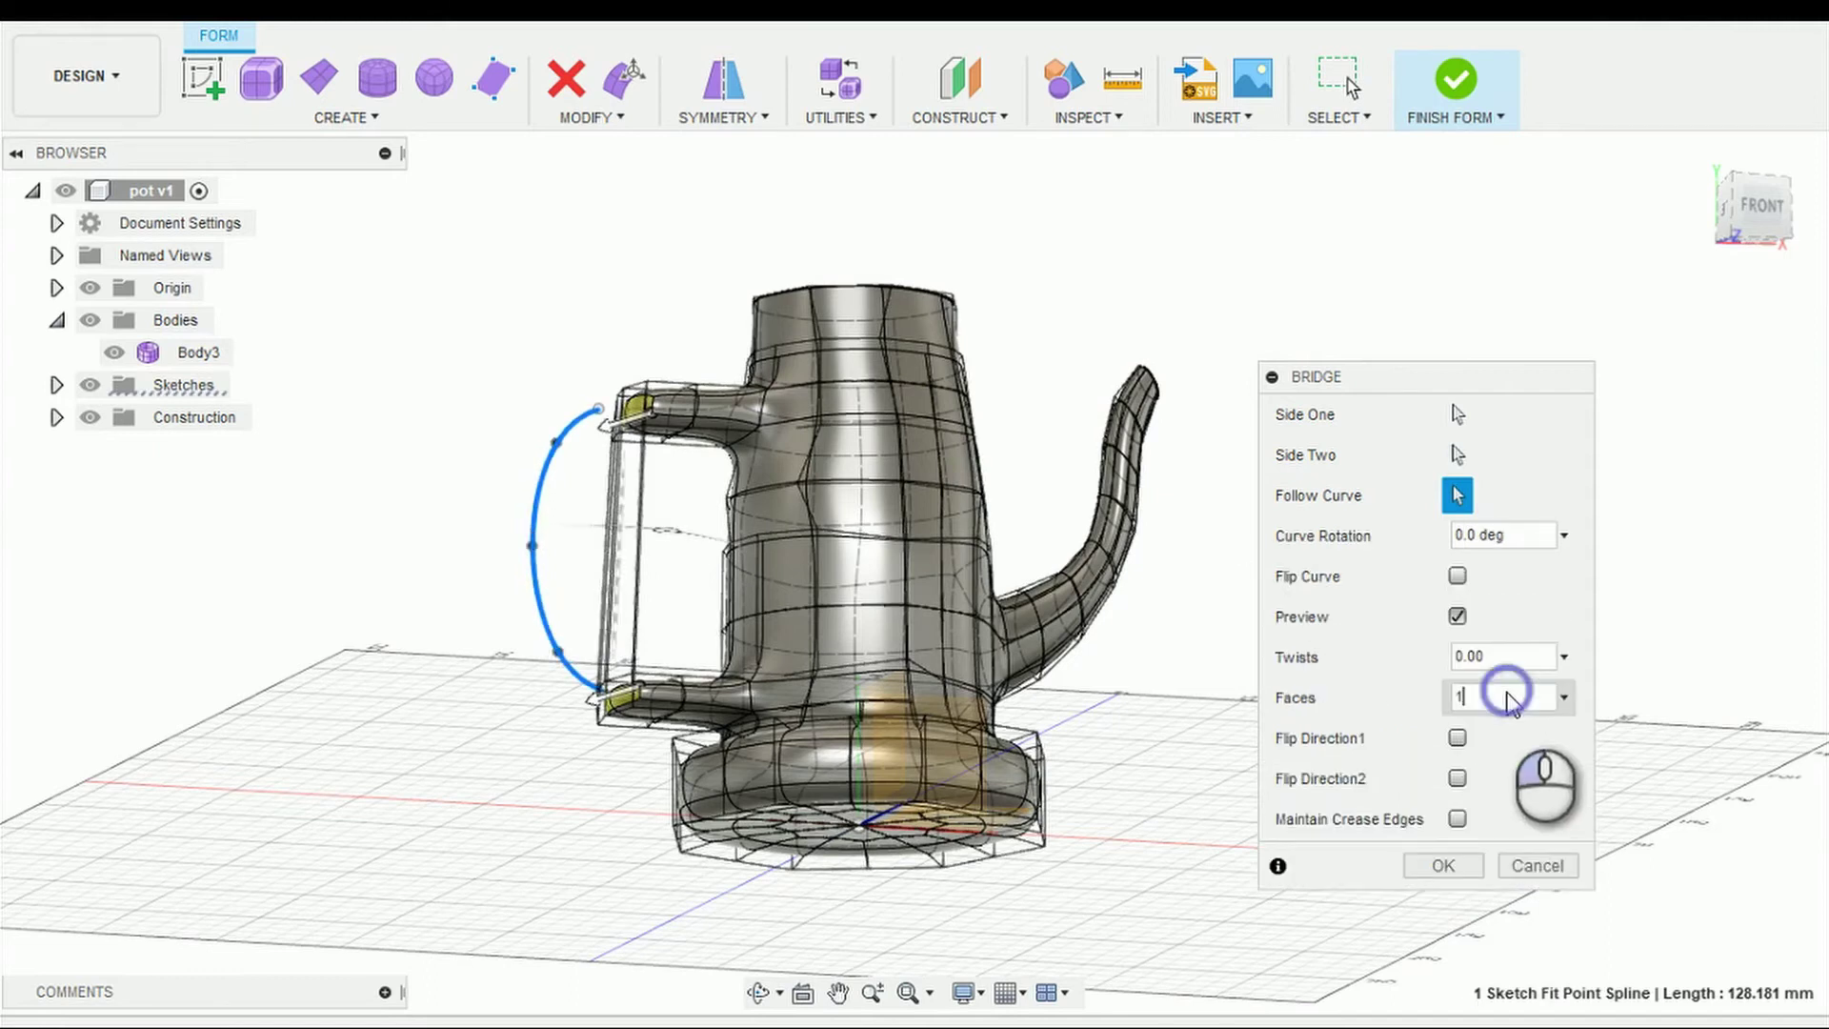
{"action": "key", "text": "BackSpace"}
{"action": "type", "text": "3"}
{"action": "key", "text": "Return"}
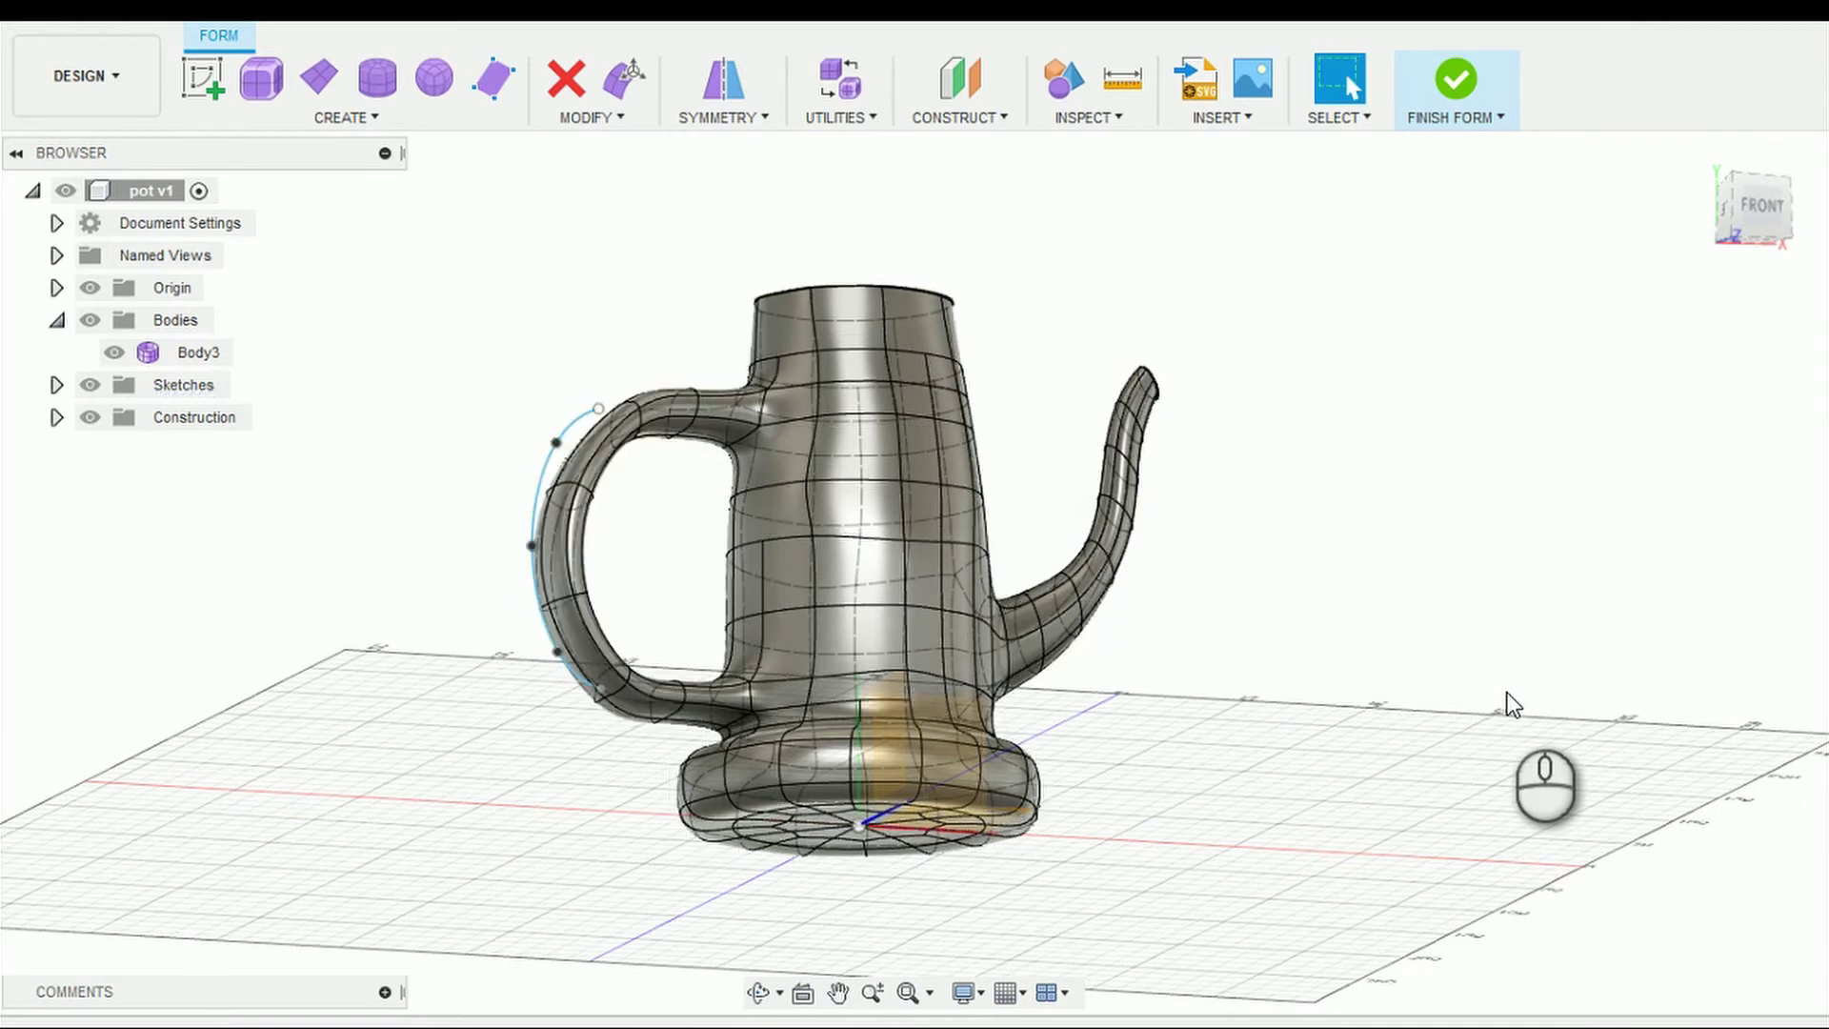
Step: Hide the sketch containing the handle's guide spline
{"action": "left_click", "coordinate": [759, 993]}
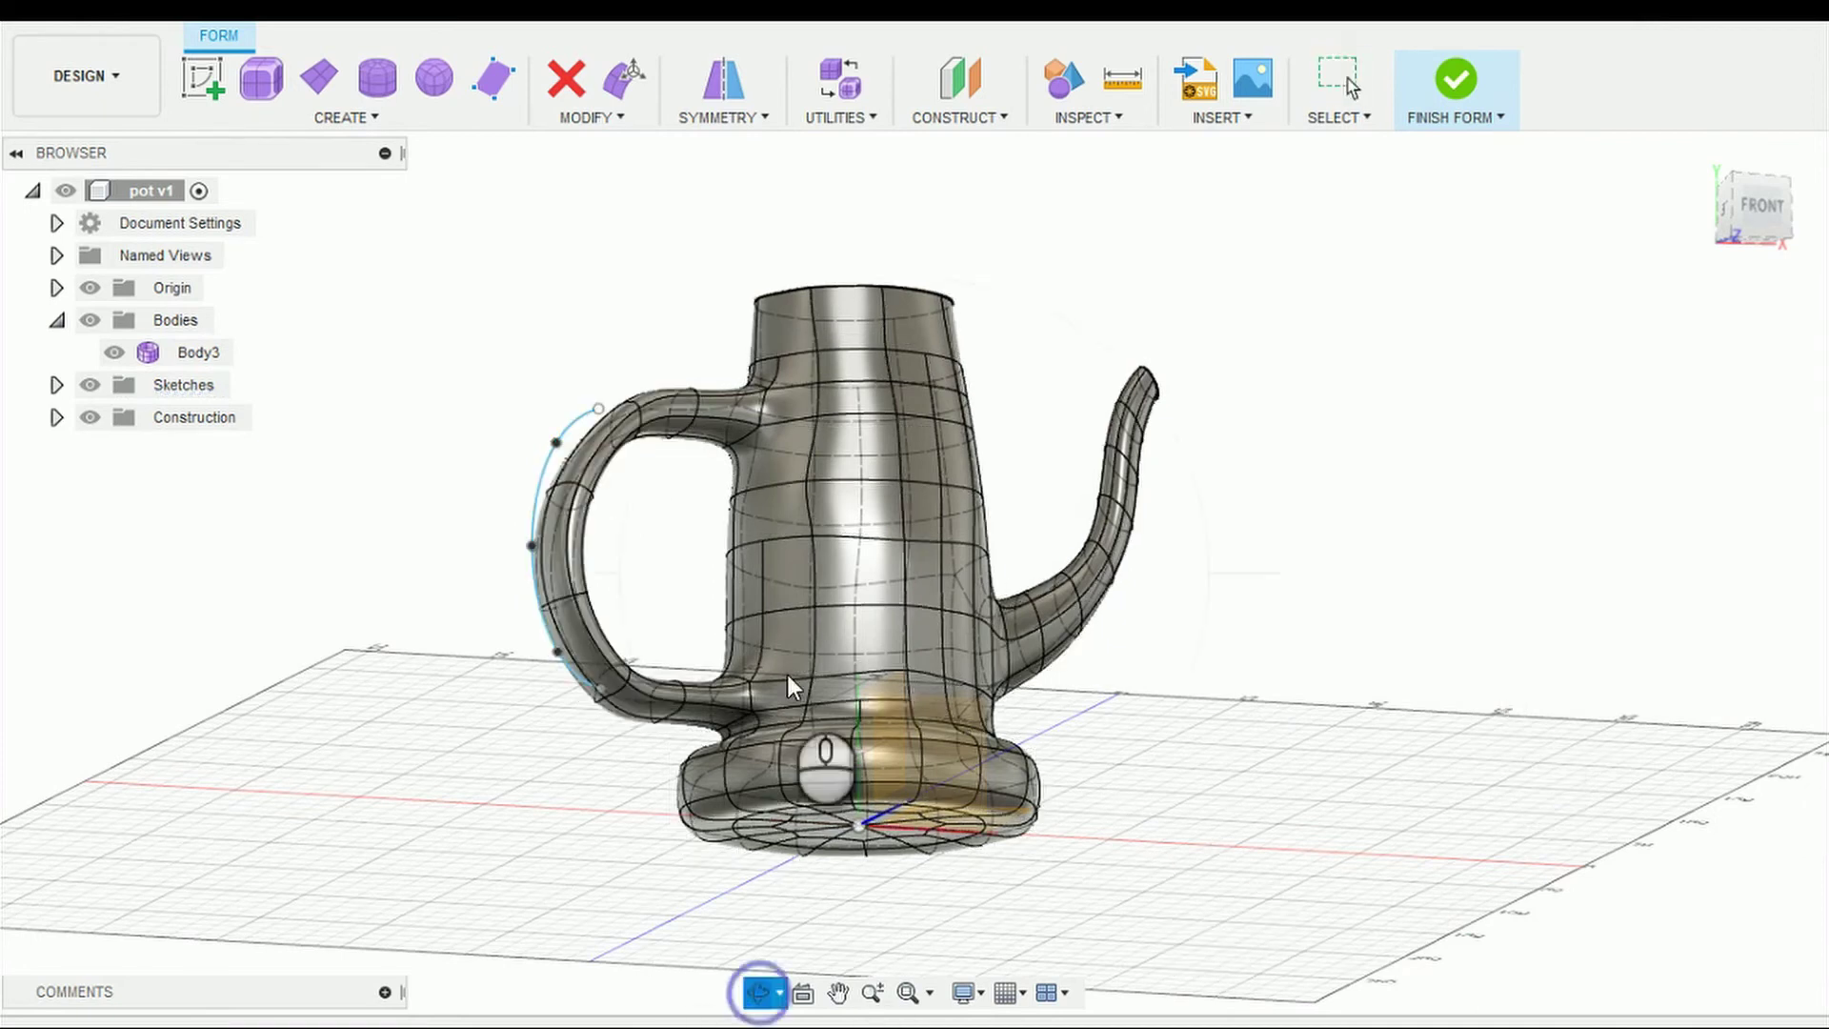
{"action": "left_click_drag", "start_coordinate": [796, 816], "coordinate": [828, 850]}
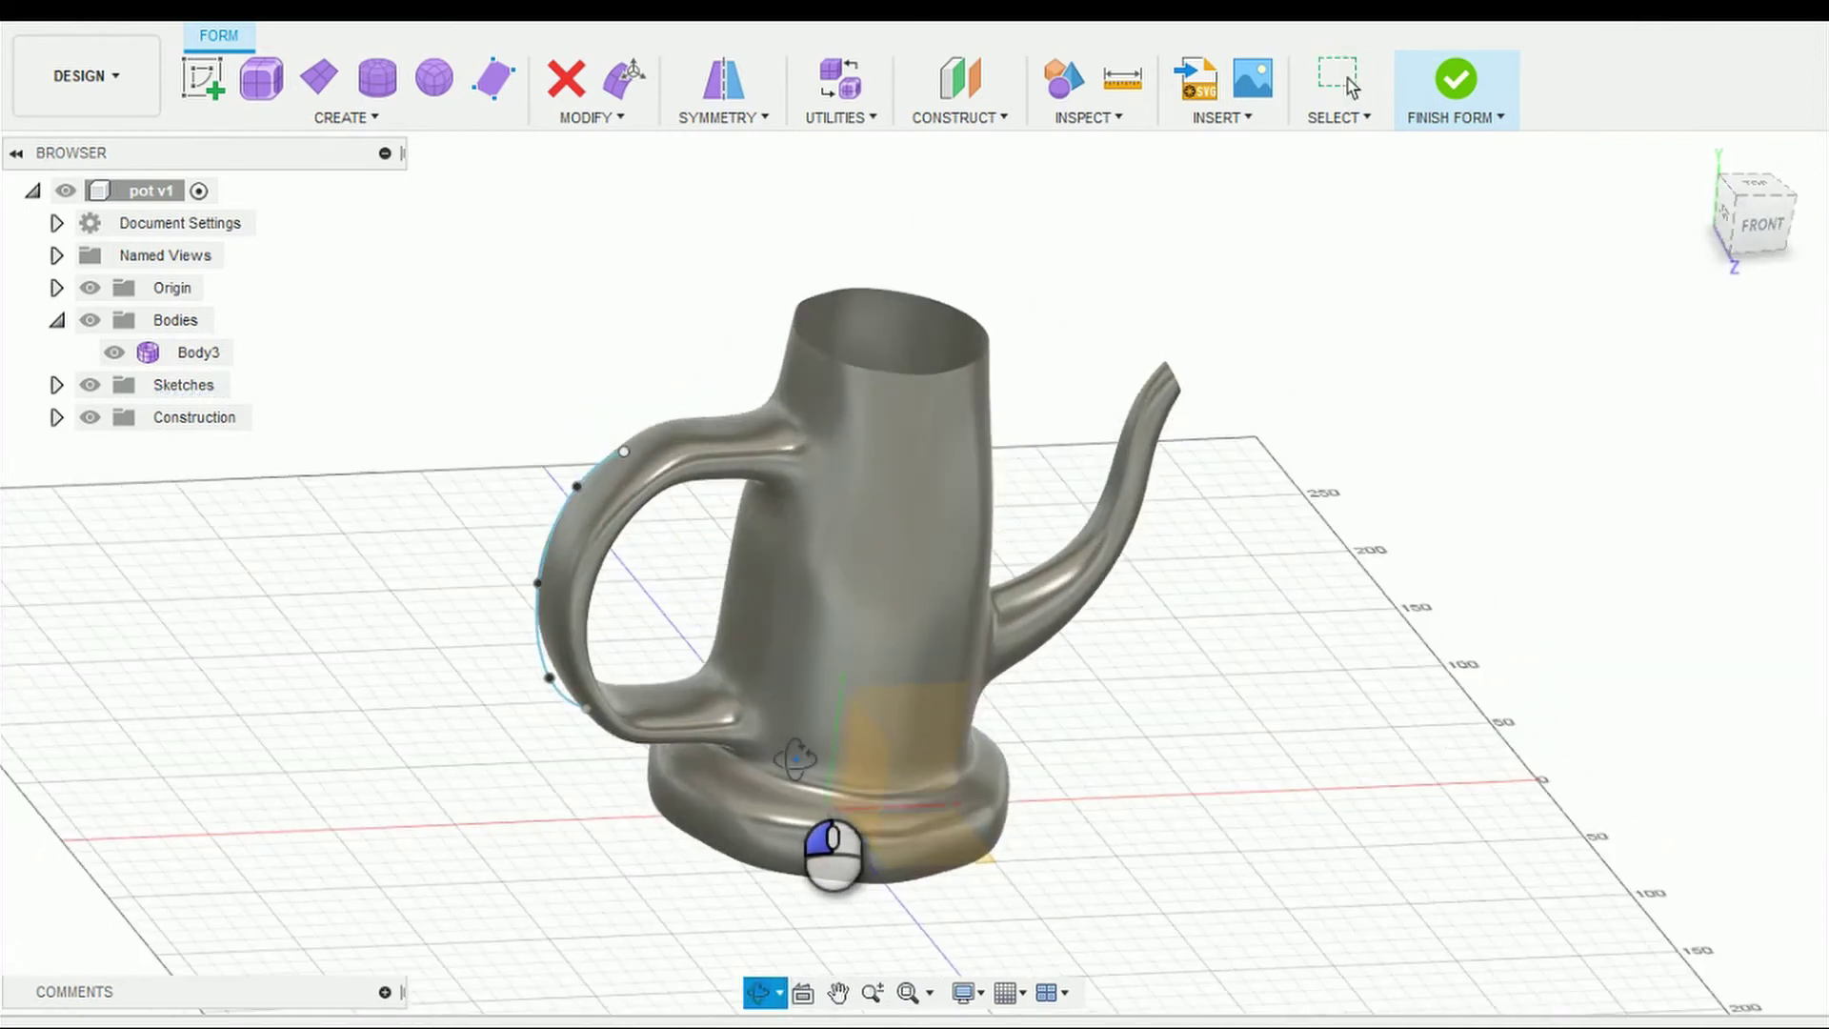
{"action": "left_click", "coordinate": [57, 384]}
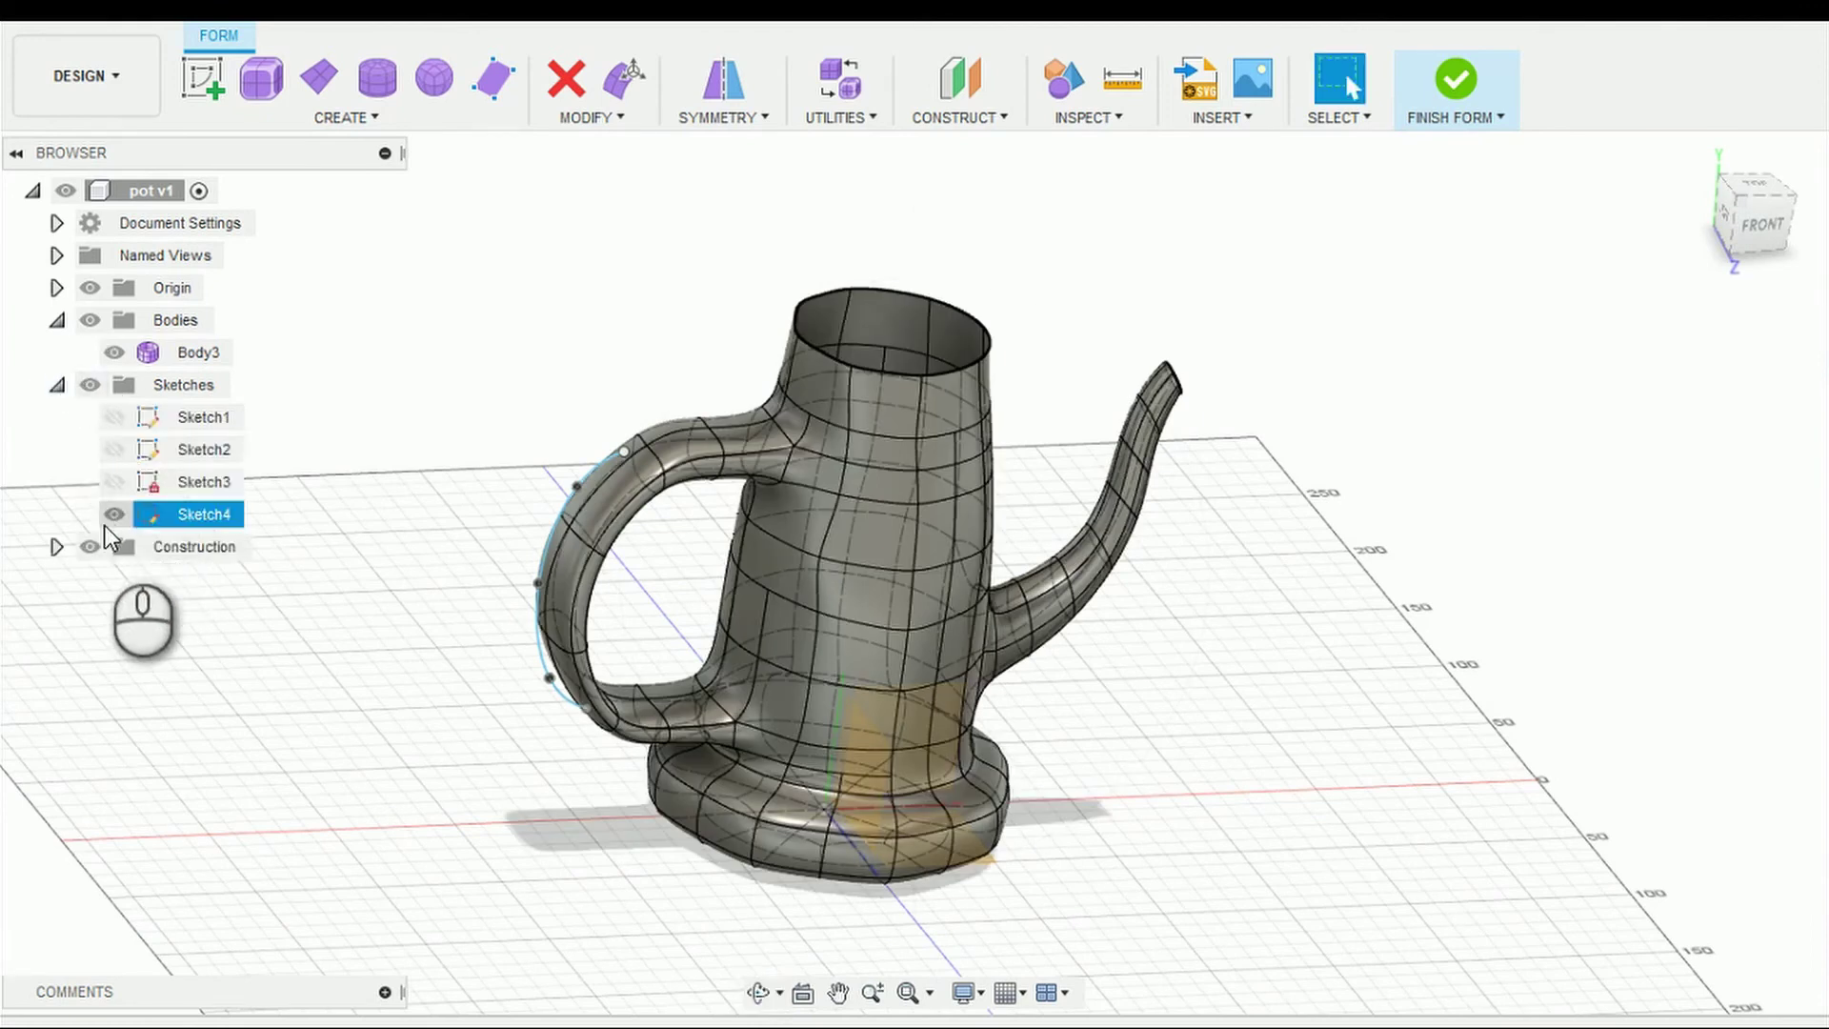
{"action": "left_click", "coordinate": [112, 519]}
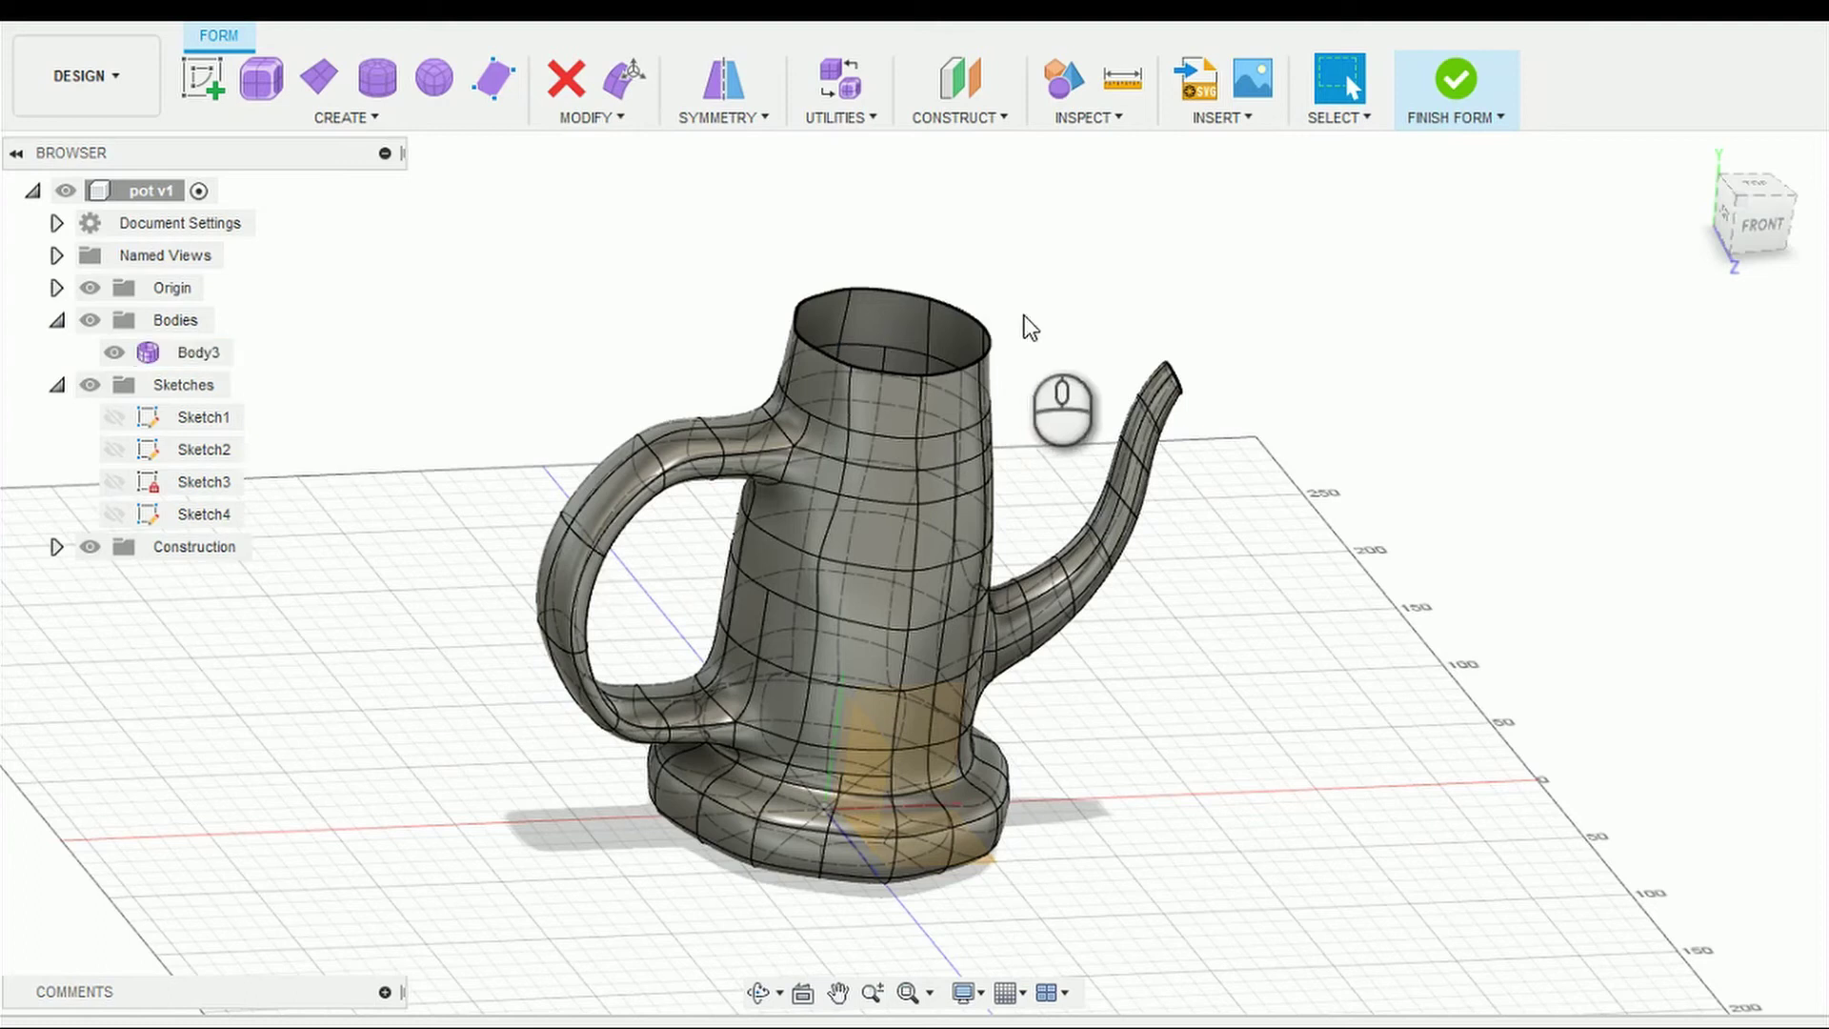
Step: Extrude the pot's open top edge loop outwards at scale 1.518 and upwards 20 mm with Edit Form
{"action": "double_click", "coordinate": [958, 366]}
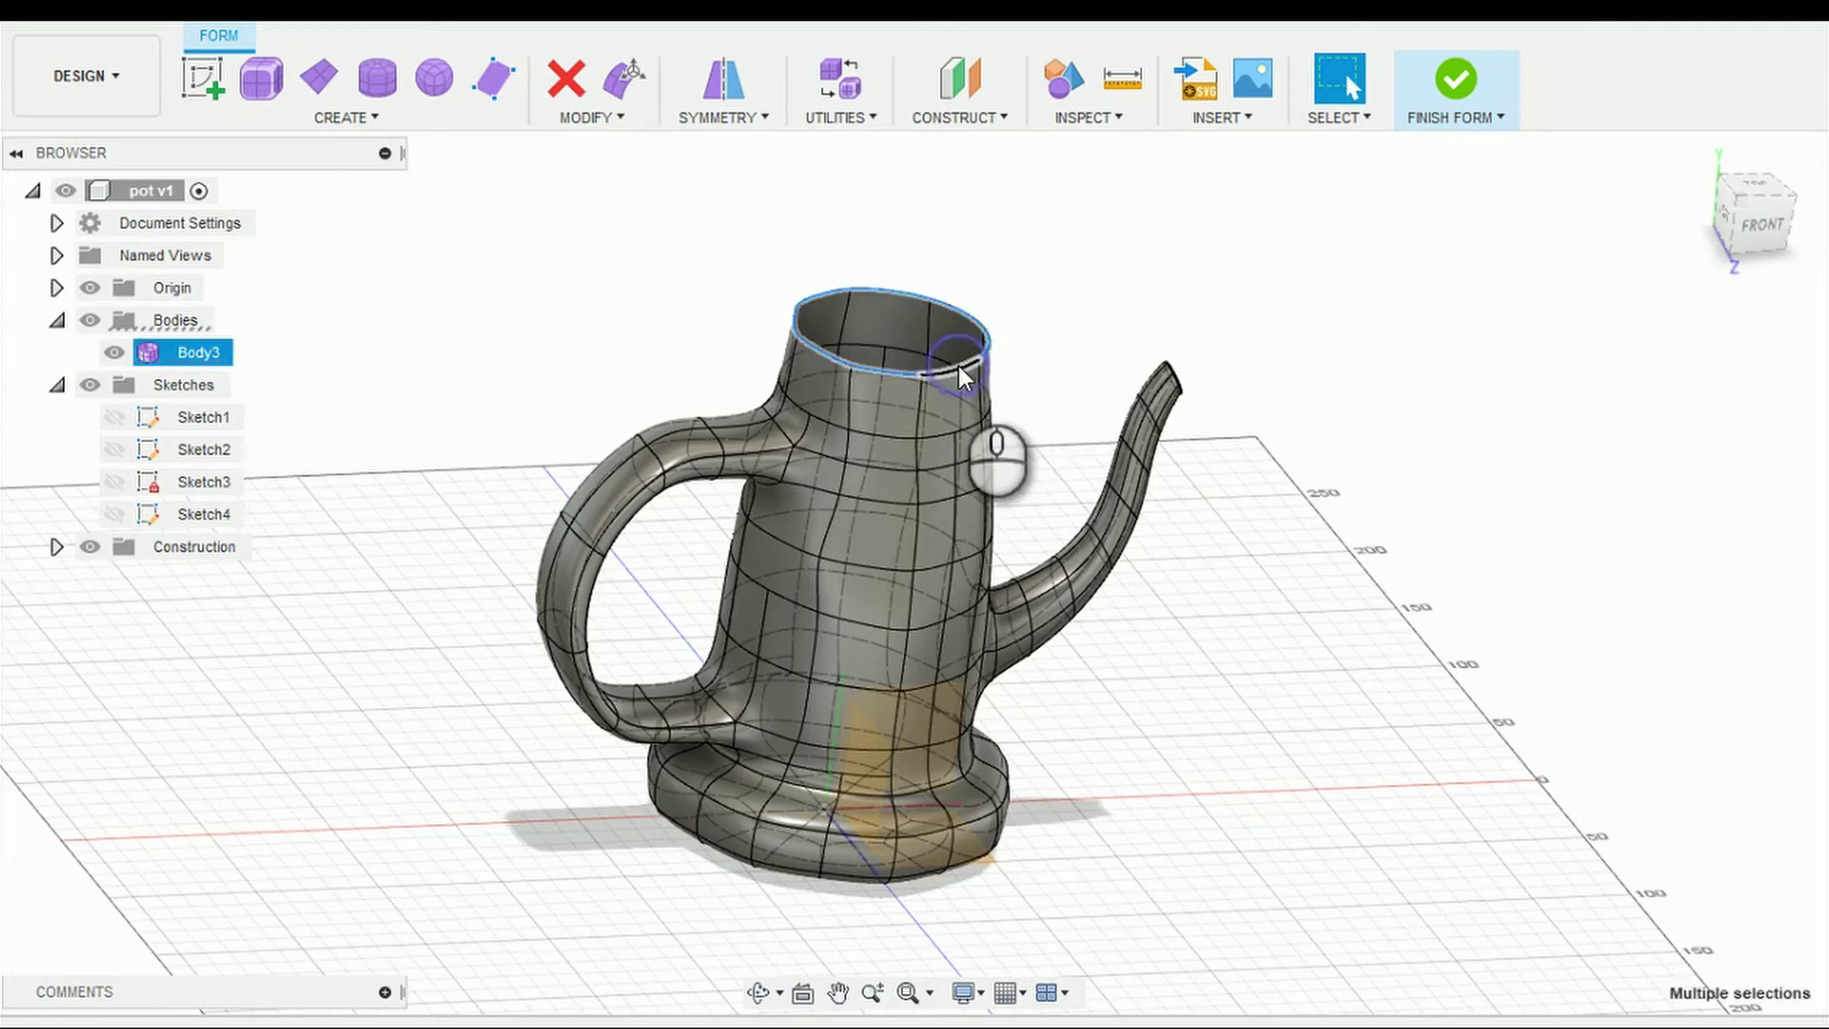
{"action": "right_click", "coordinate": [959, 366]}
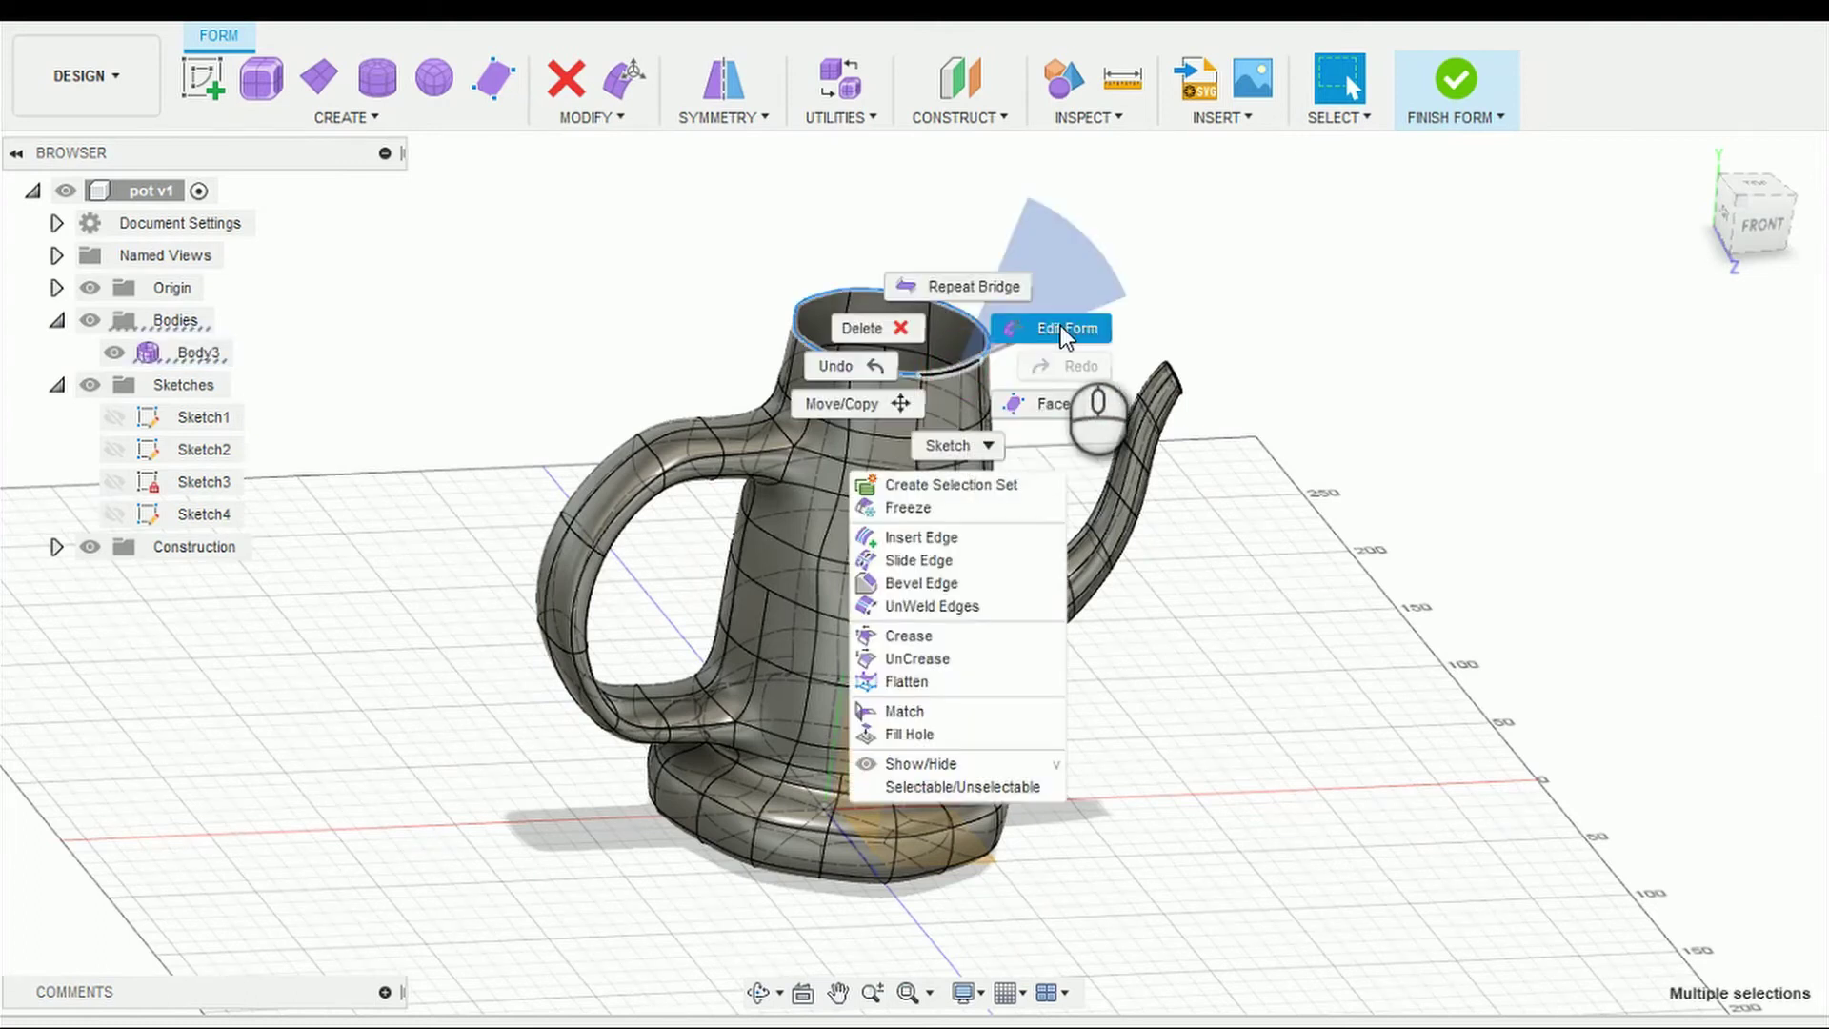
{"action": "left_click", "coordinate": [1060, 327]}
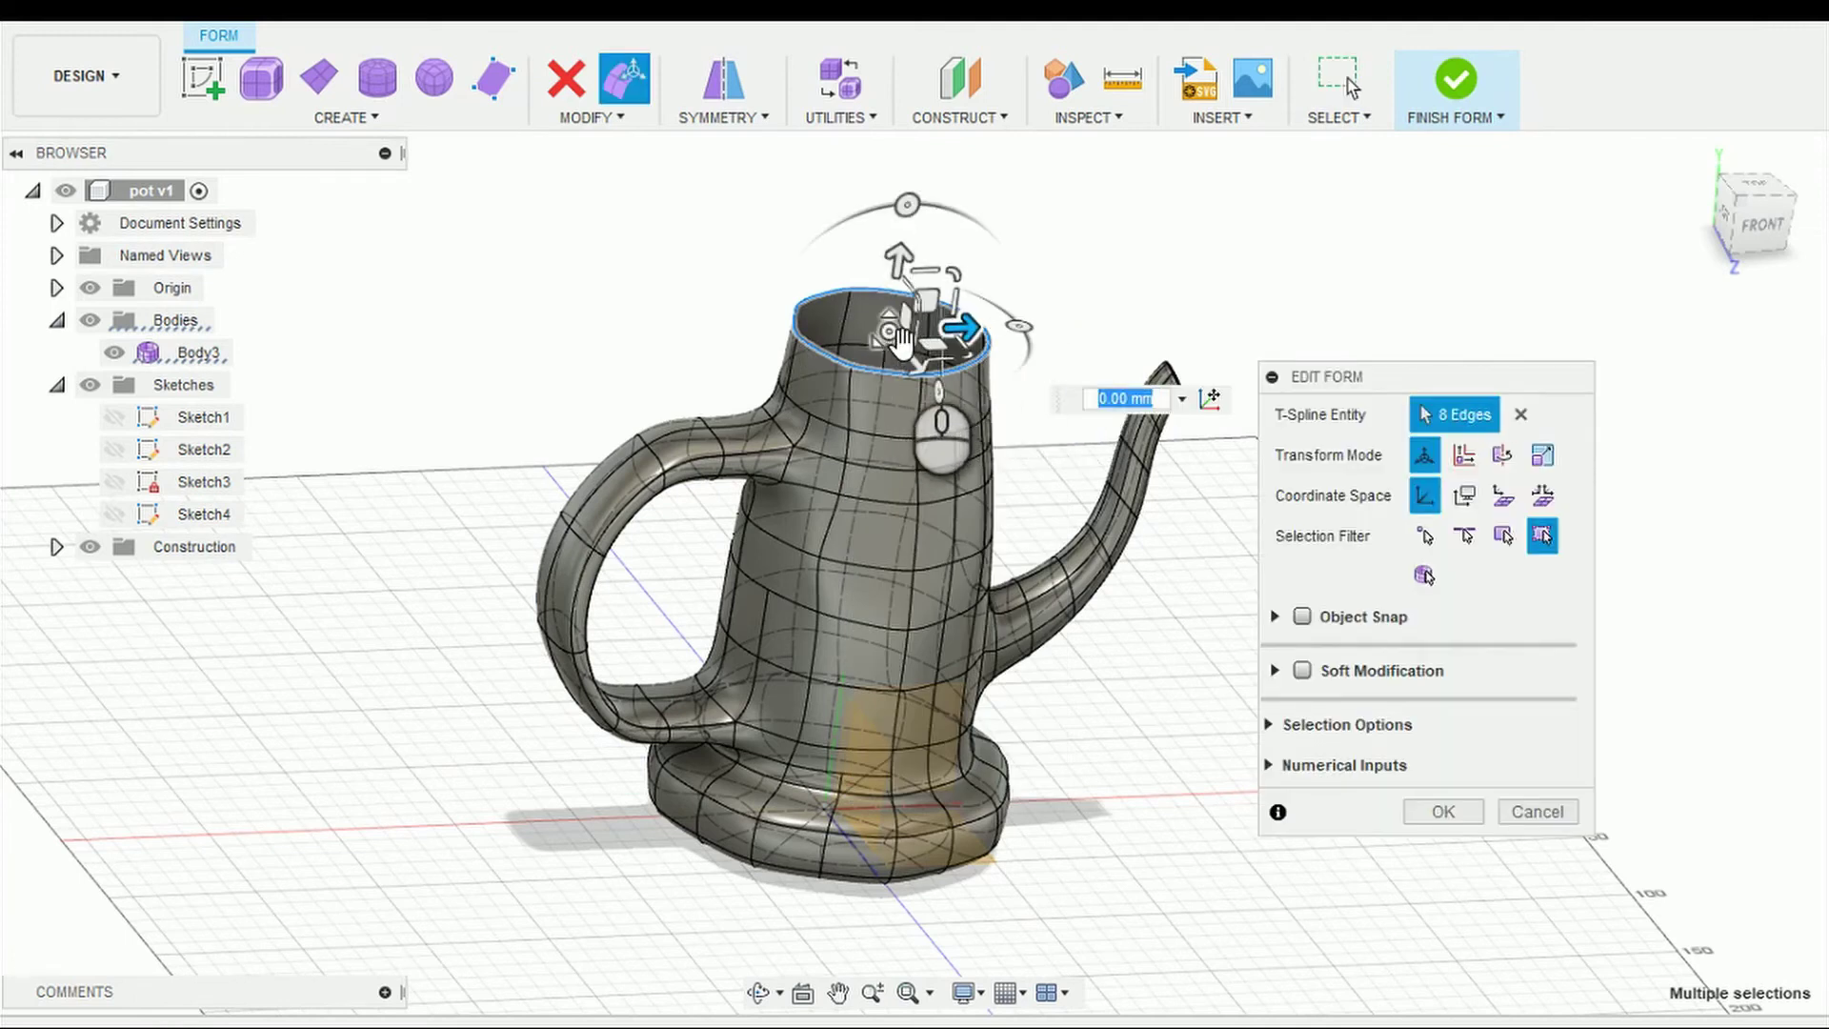
{"action": "left_click_drag", "start_coordinate": [900, 338], "coordinate": [937, 354]}
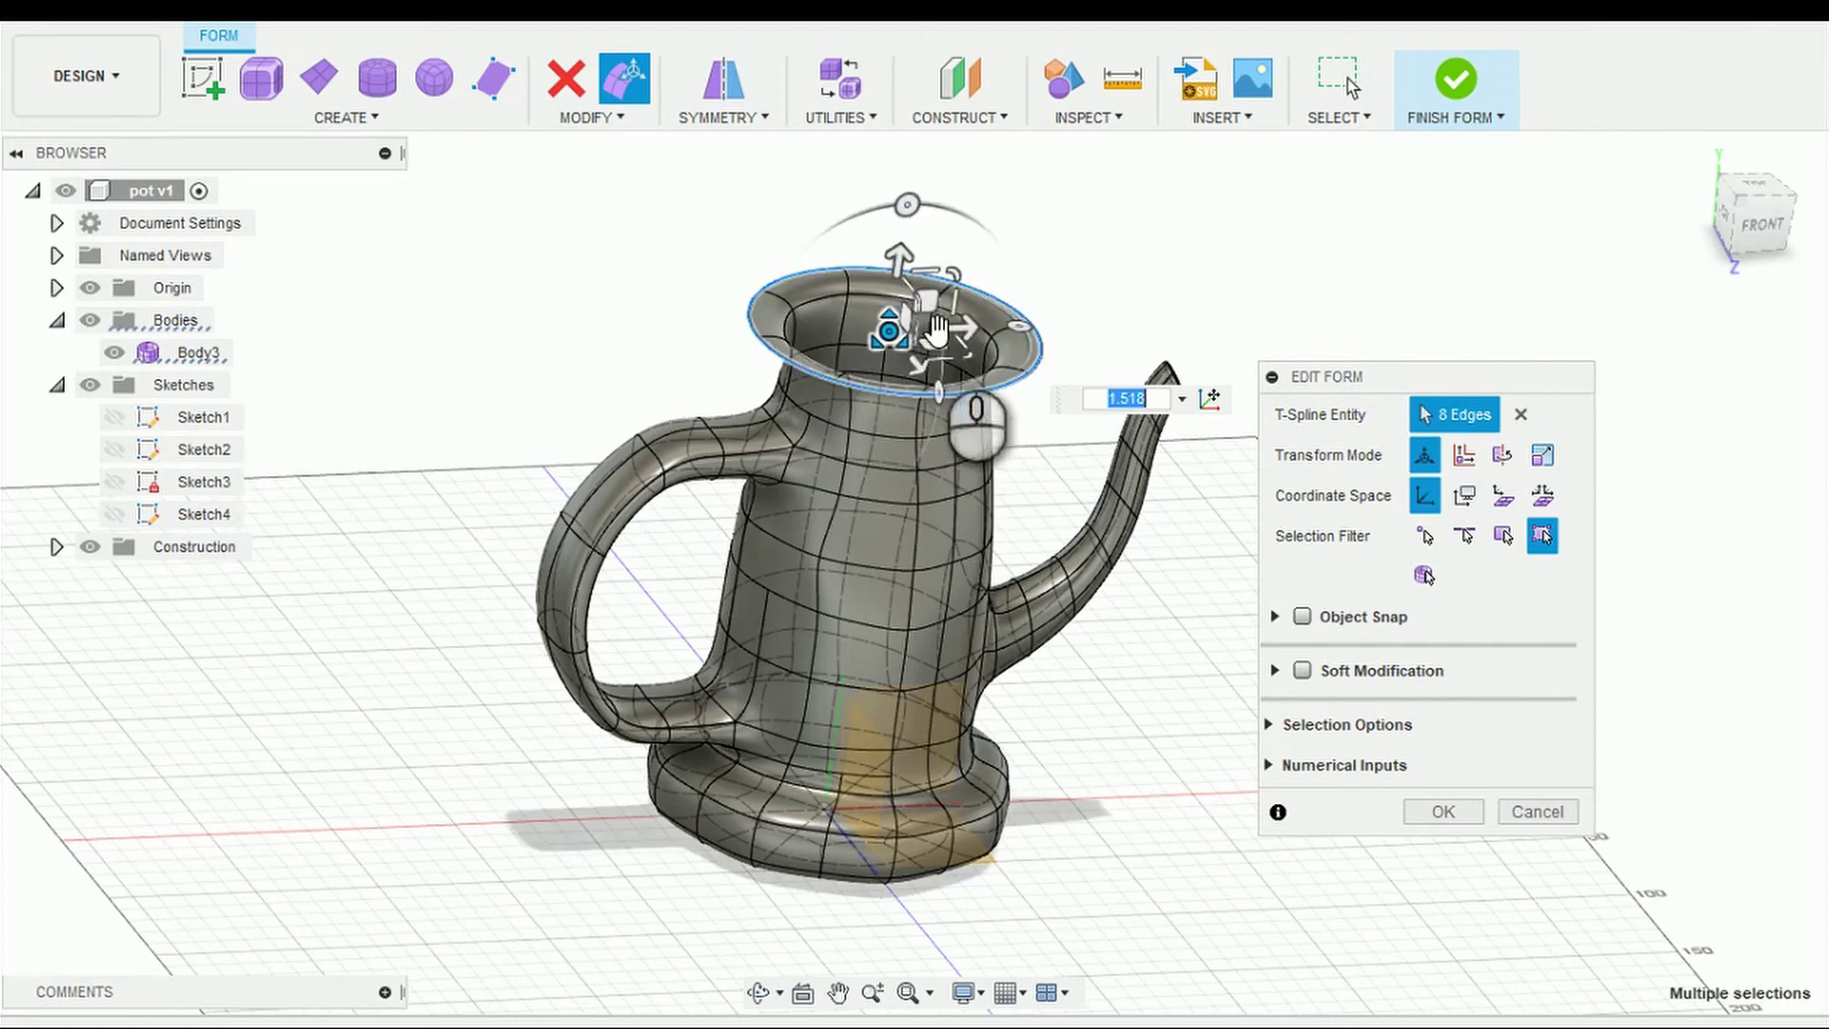
{"action": "left_click_drag", "start_coordinate": [899, 259], "coordinate": [899, 219]}
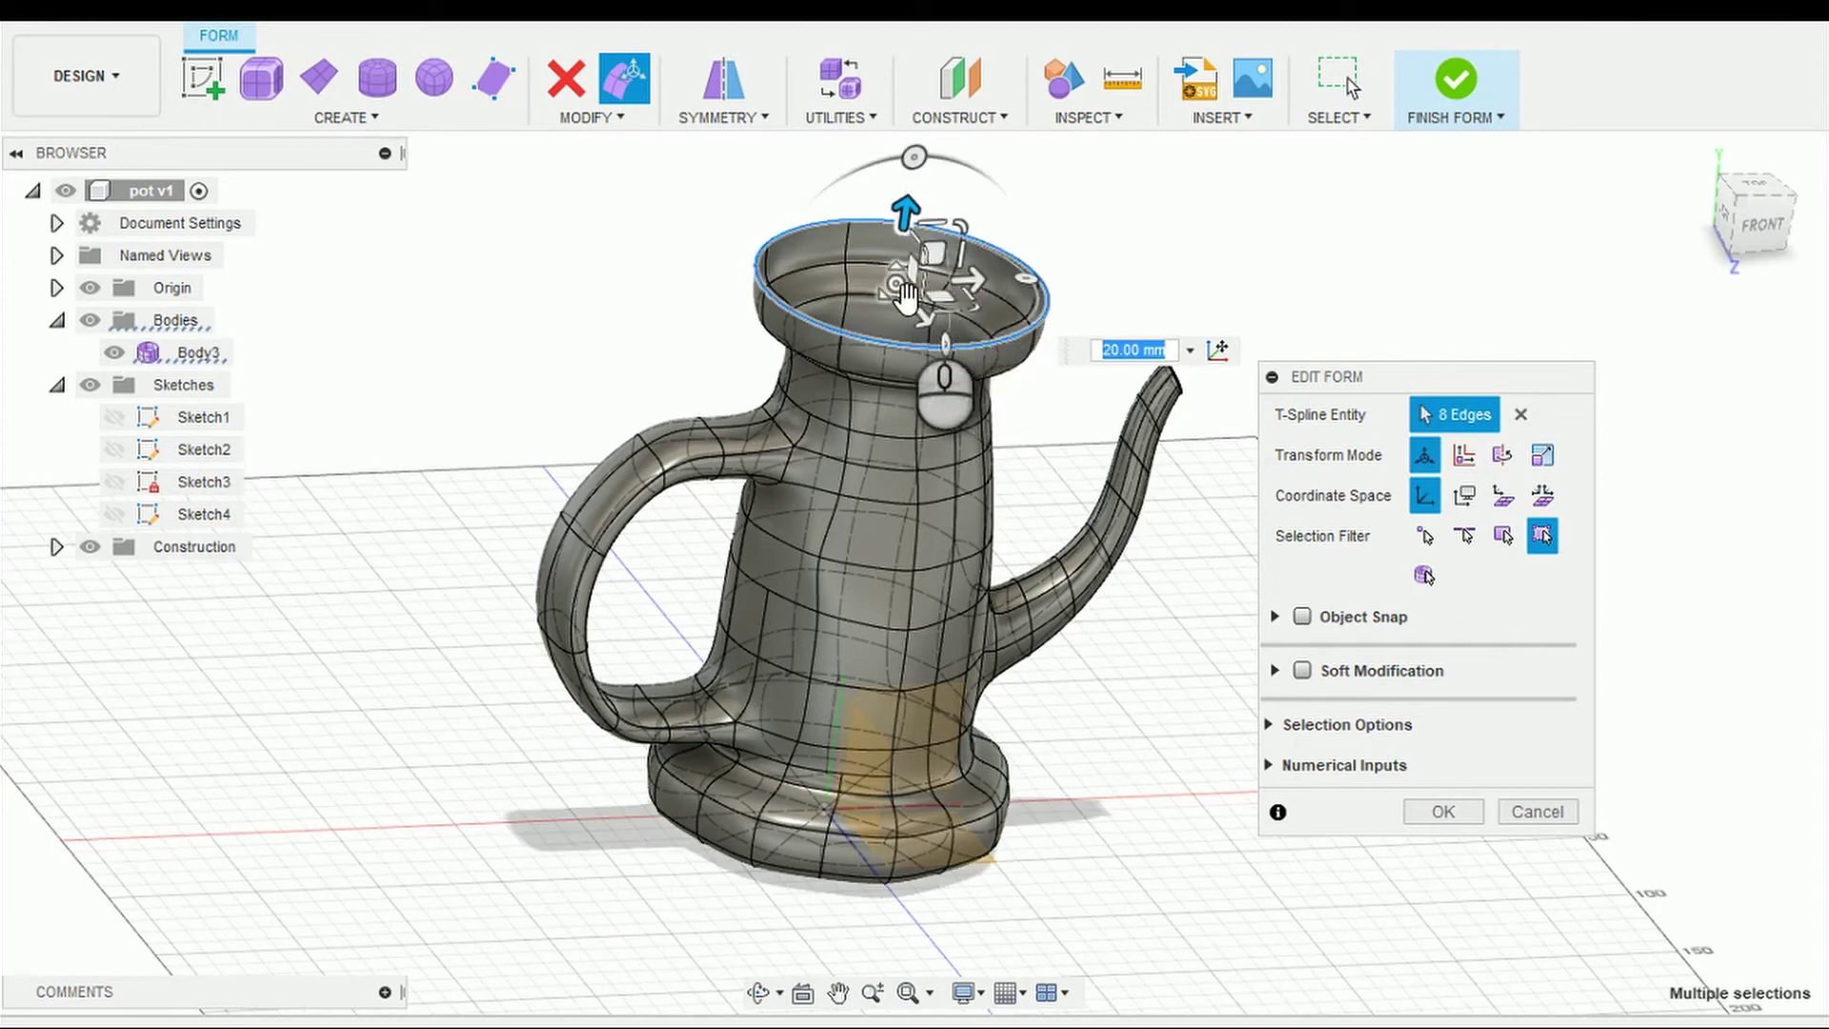
Step: Extrude the top edge loop into a stepped lid: inwards at scale 0.653, up 20 mm, inwards at 0.68 and 0.435, and up 10 mm
{"action": "left_click_drag", "start_coordinate": [896, 288], "coordinate": [874, 278]}
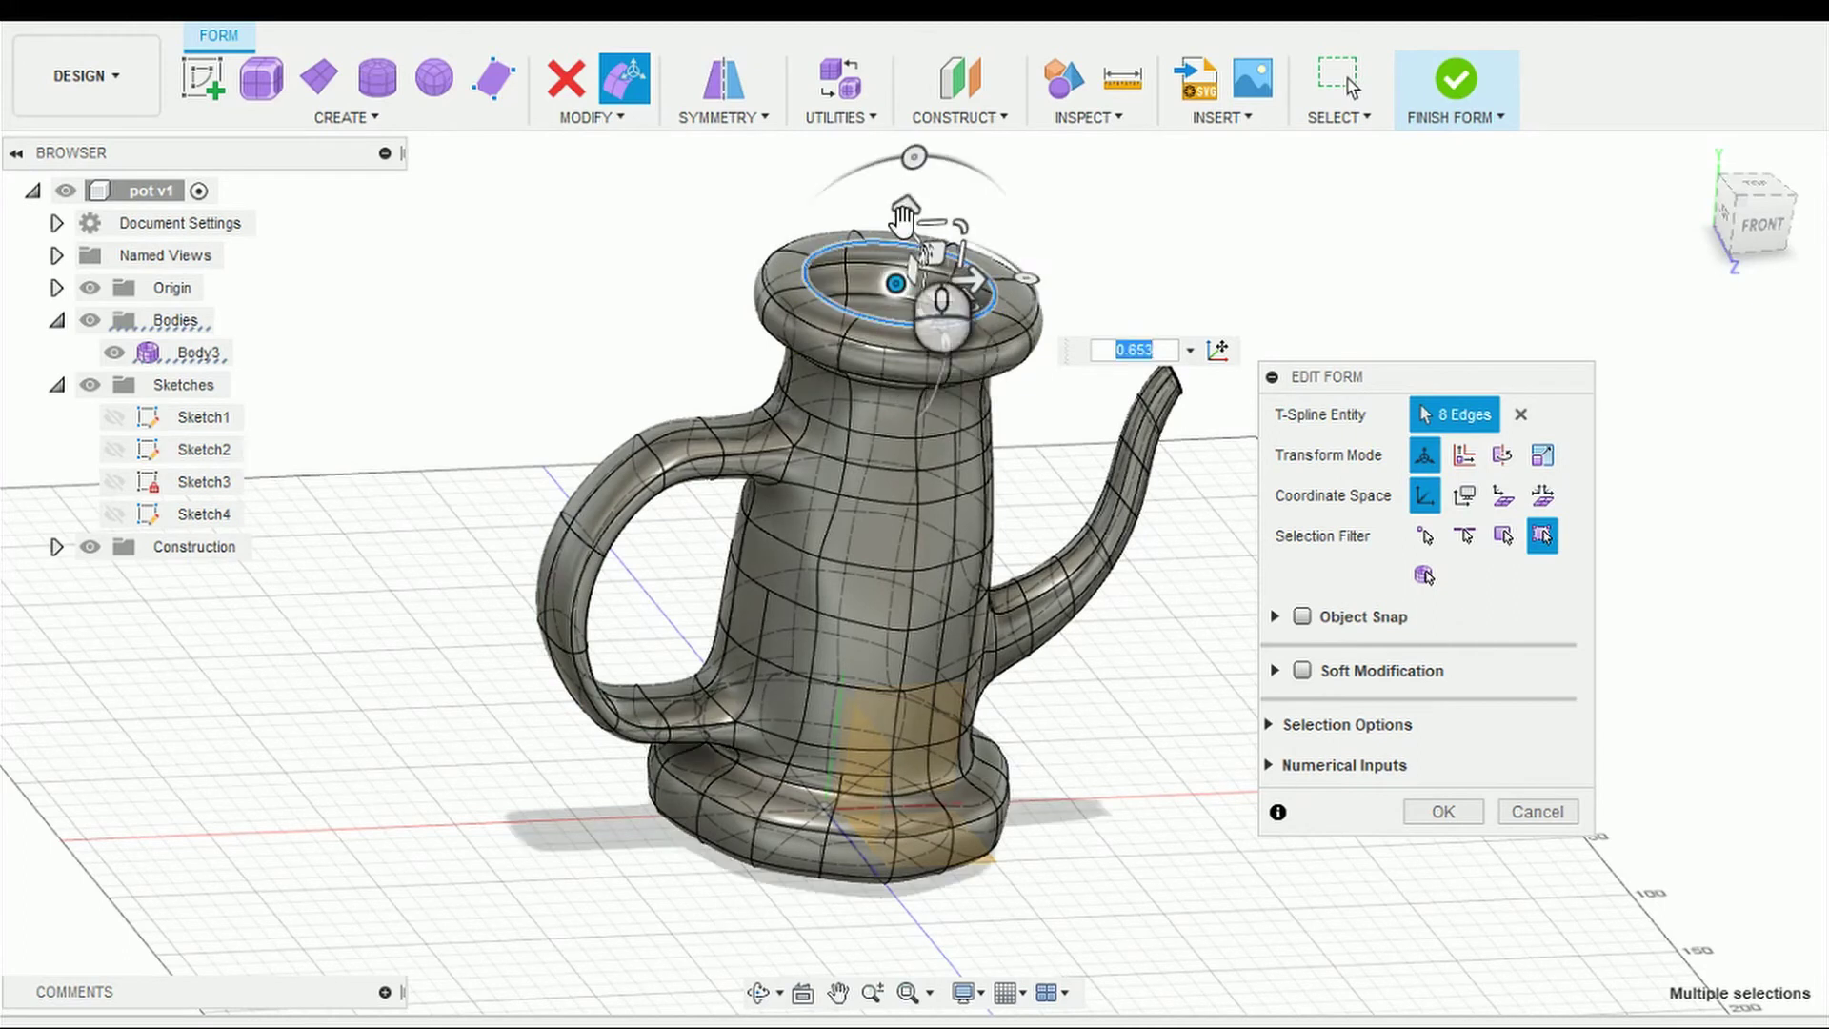
{"action": "left_click_drag", "start_coordinate": [903, 202], "coordinate": [910, 160]}
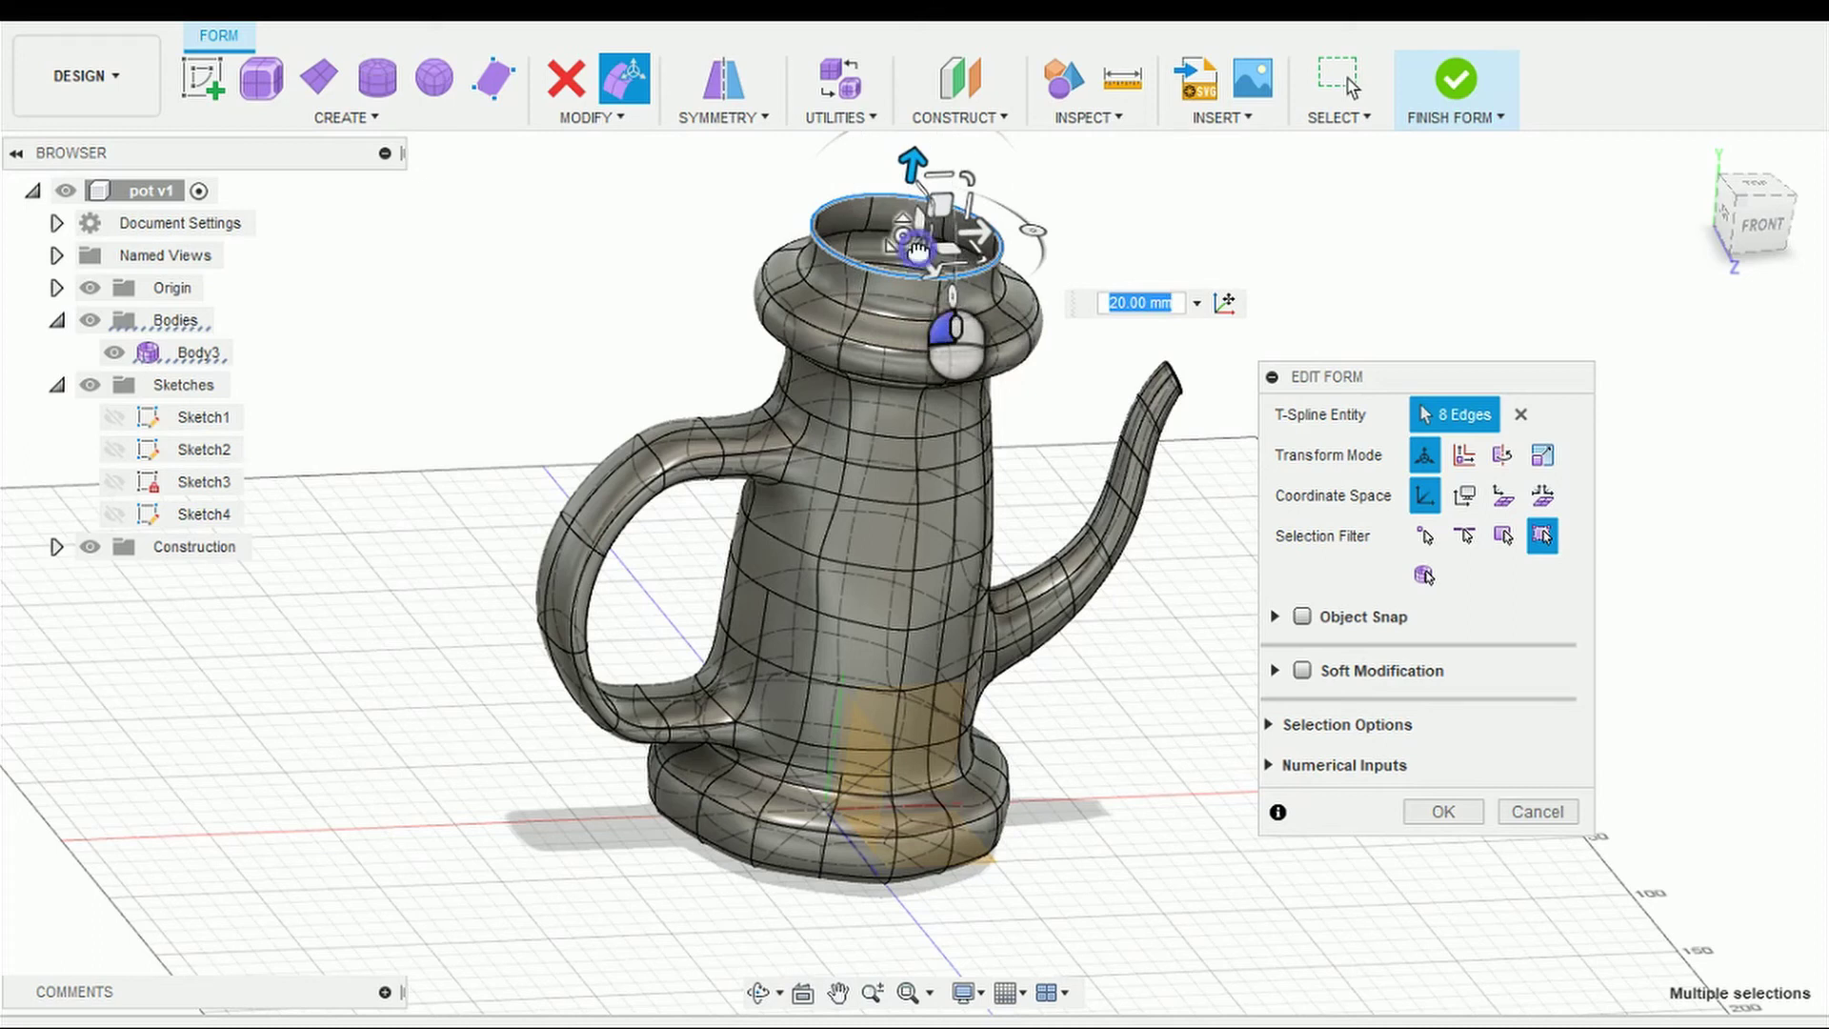
{"action": "left_click_drag", "start_coordinate": [918, 250], "coordinate": [892, 233]}
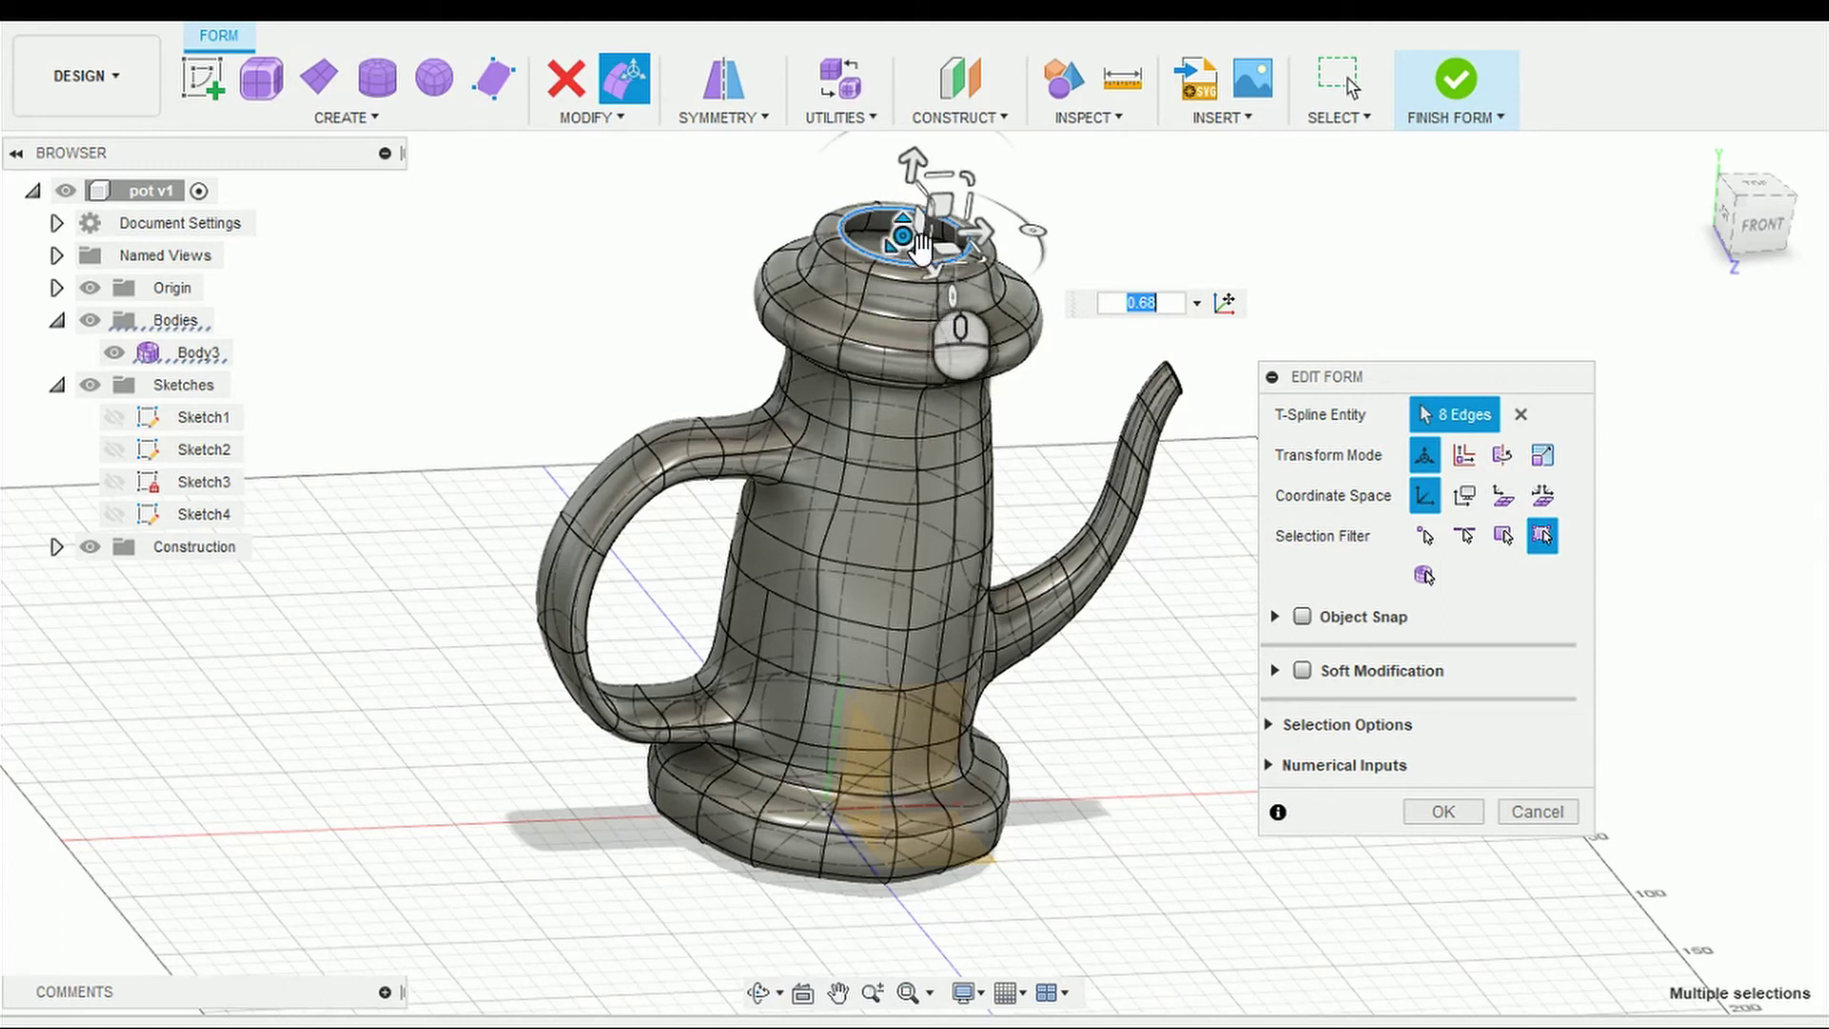
{"action": "left_click_drag", "start_coordinate": [920, 246], "coordinate": [891, 235]}
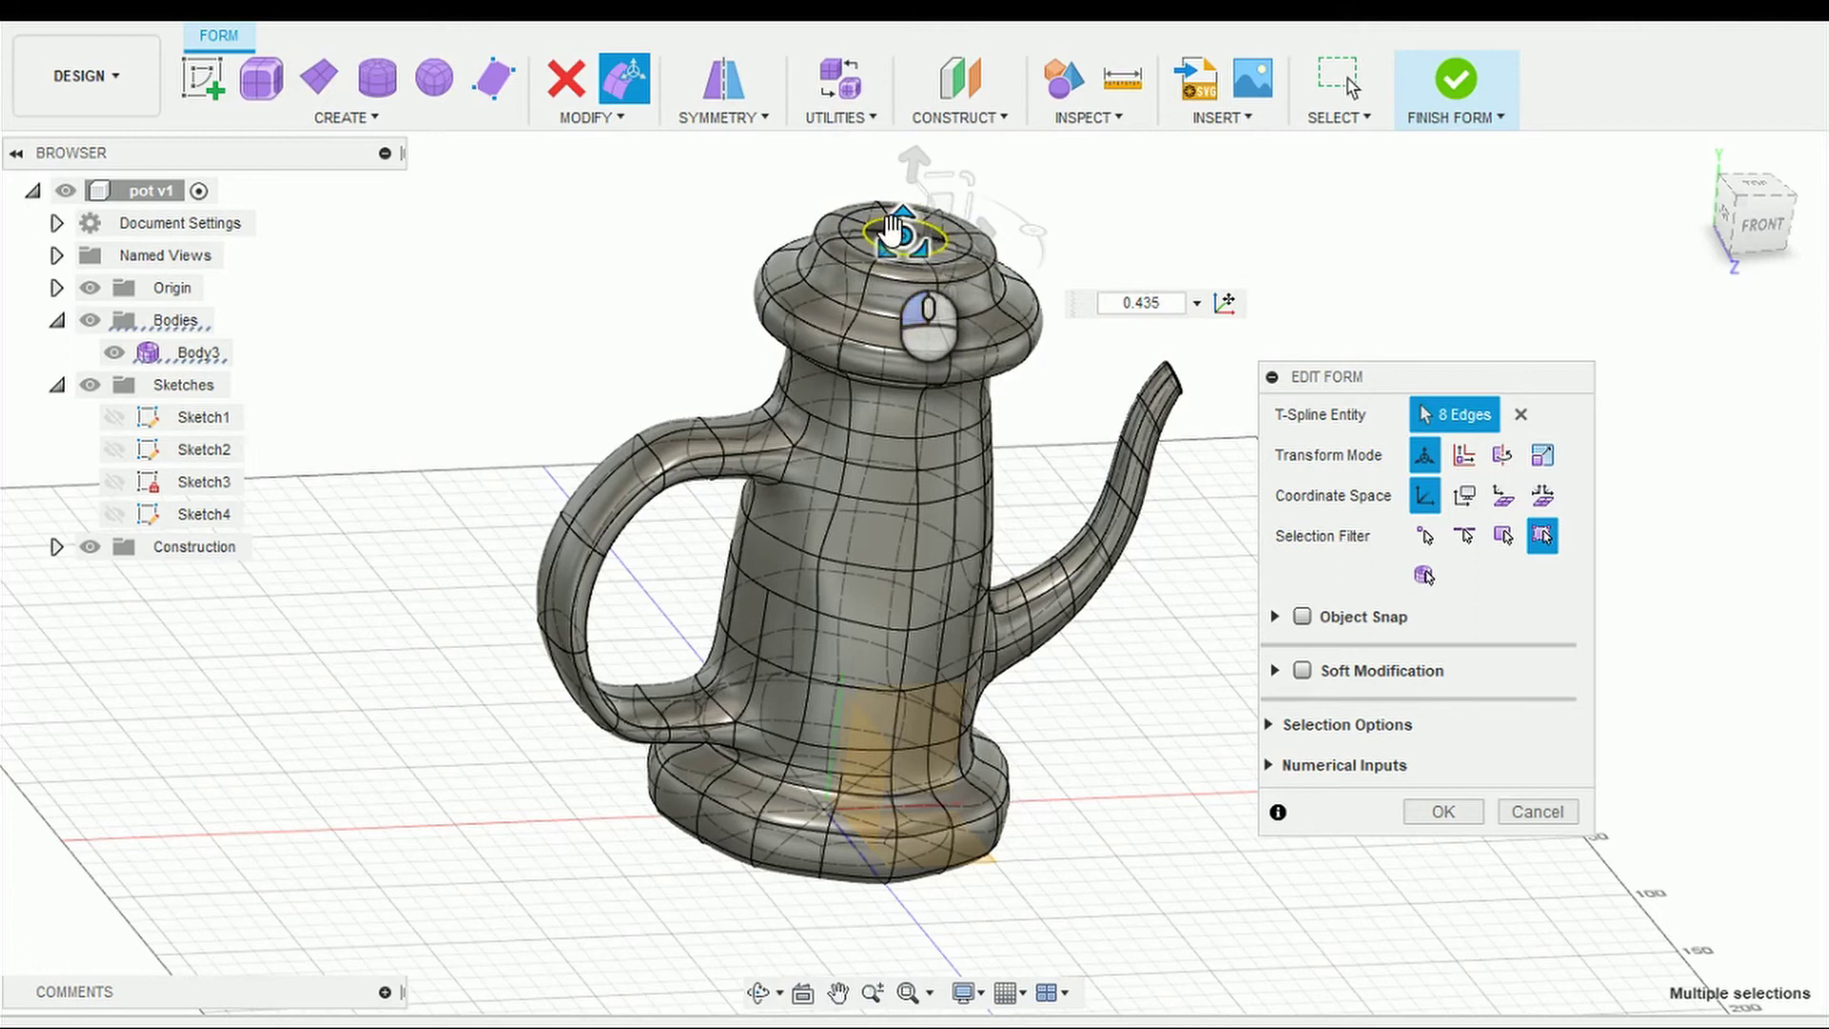
{"action": "left_click_drag", "start_coordinate": [916, 160], "coordinate": [922, 98]}
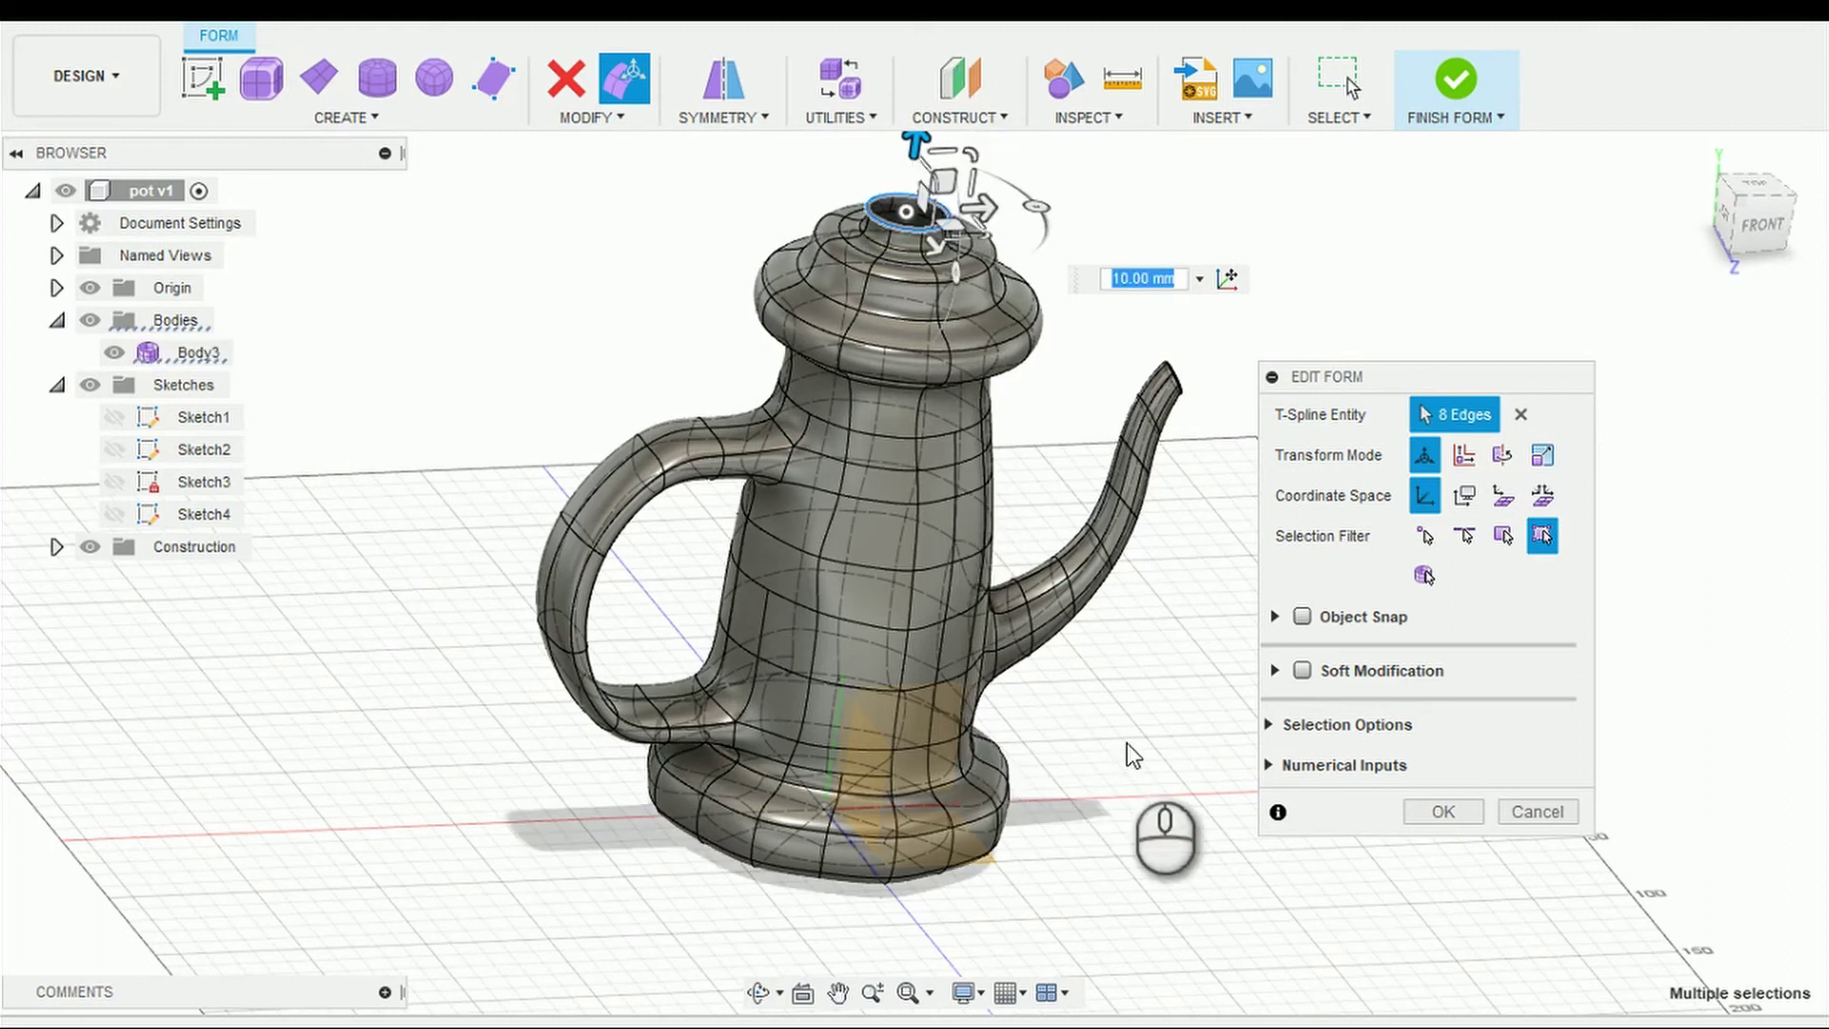
{"action": "key", "text": "Return"}
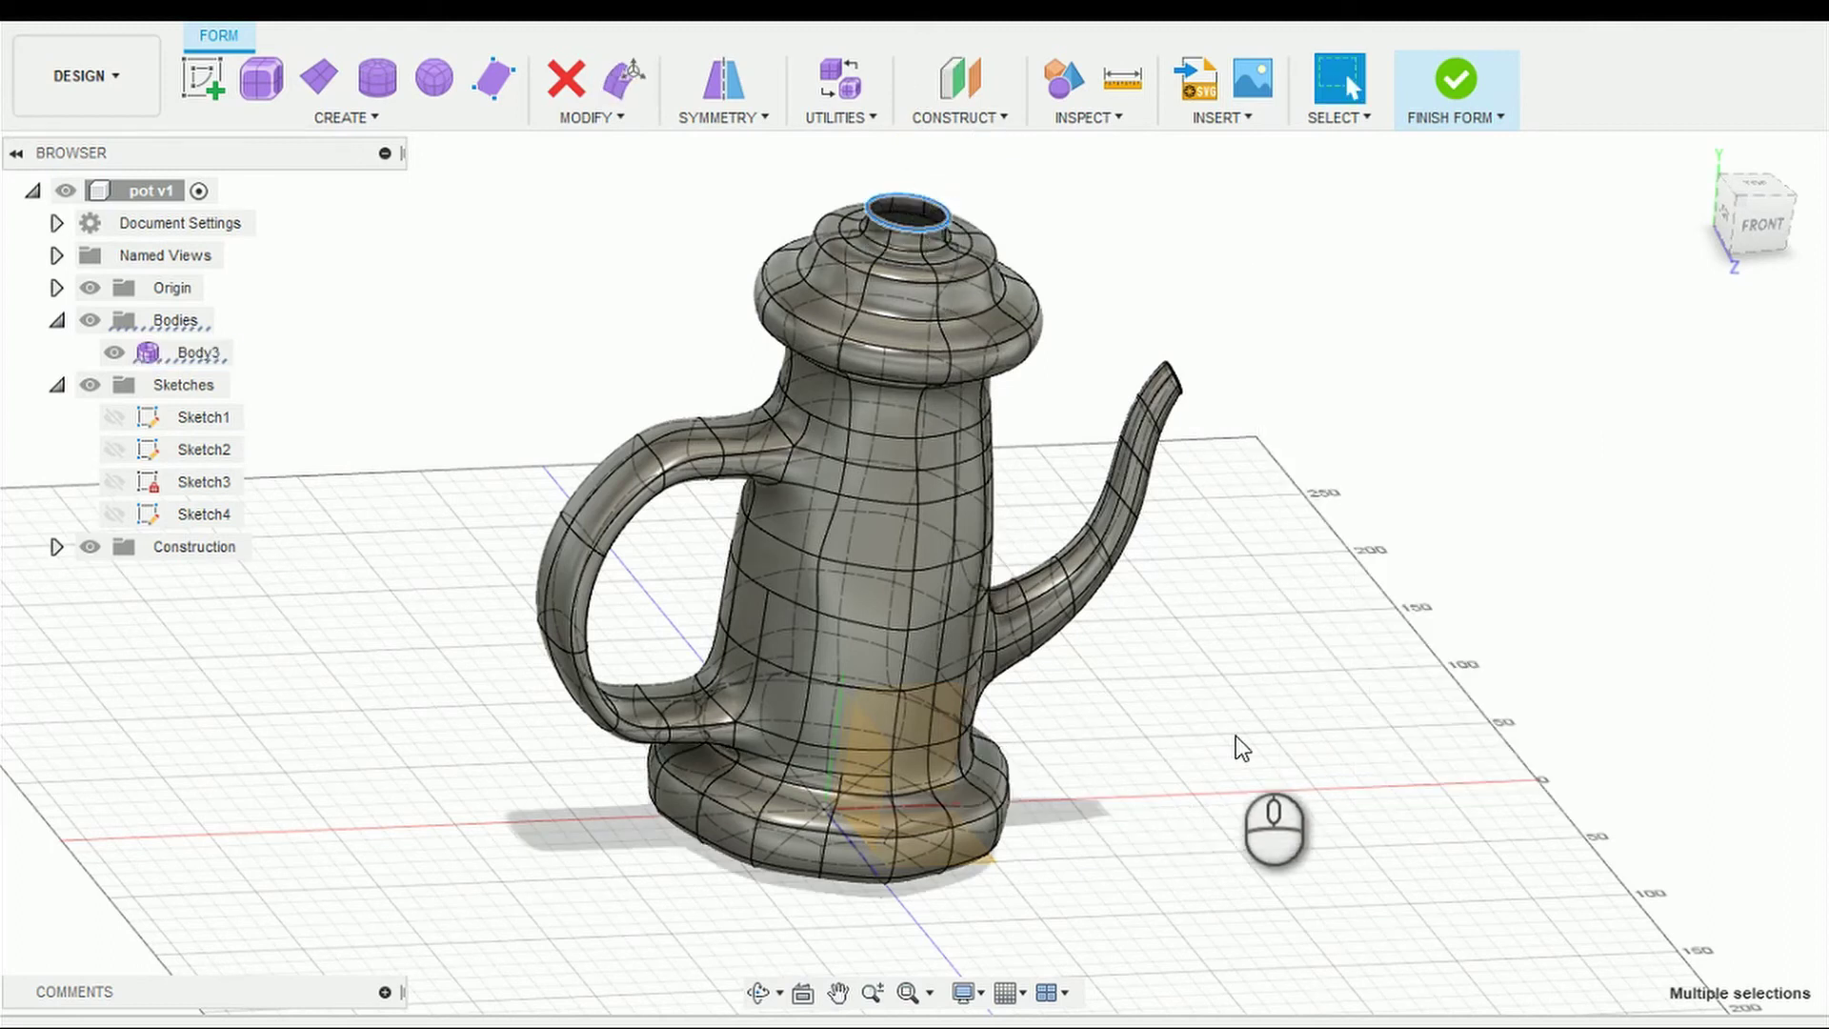
Step: Close the small round opening at the lid's tip with Fill Hole in Collapse mode, keeping the center vertices welded
{"action": "left_click", "coordinate": [1235, 733]}
{"action": "double_click", "coordinate": [906, 229]}
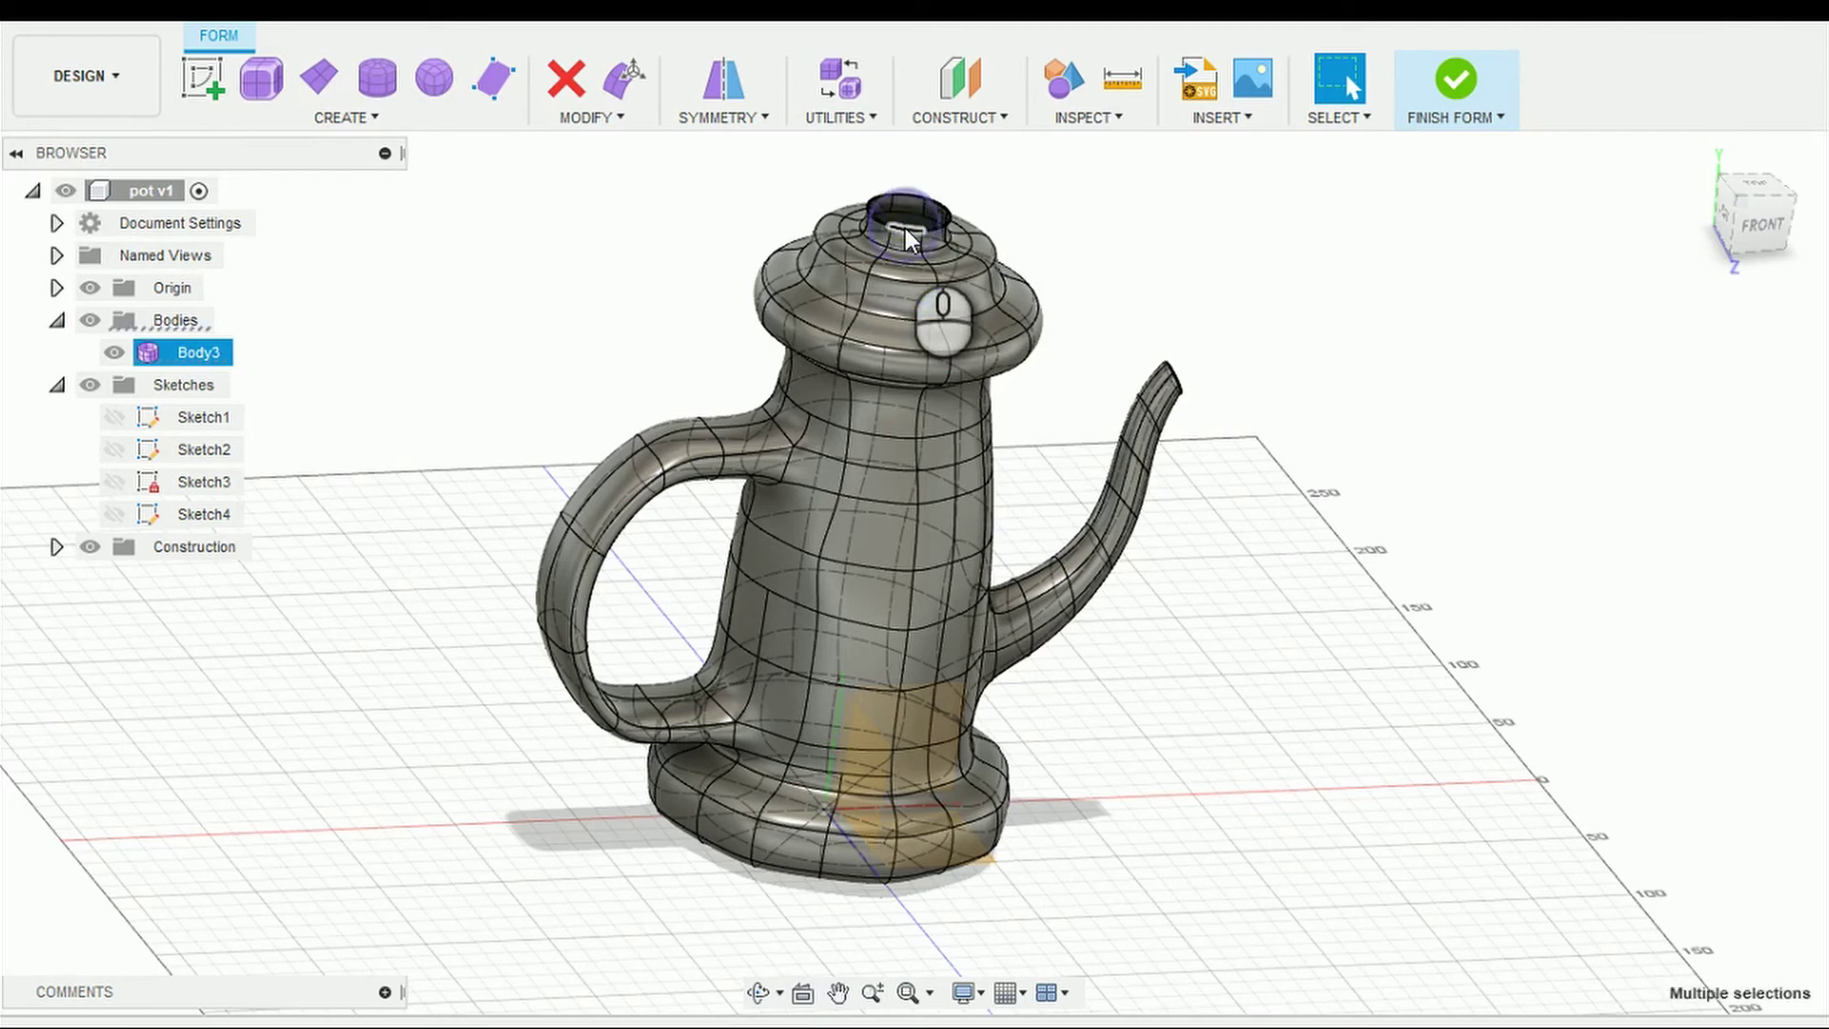
{"action": "right_click", "coordinate": [905, 226]}
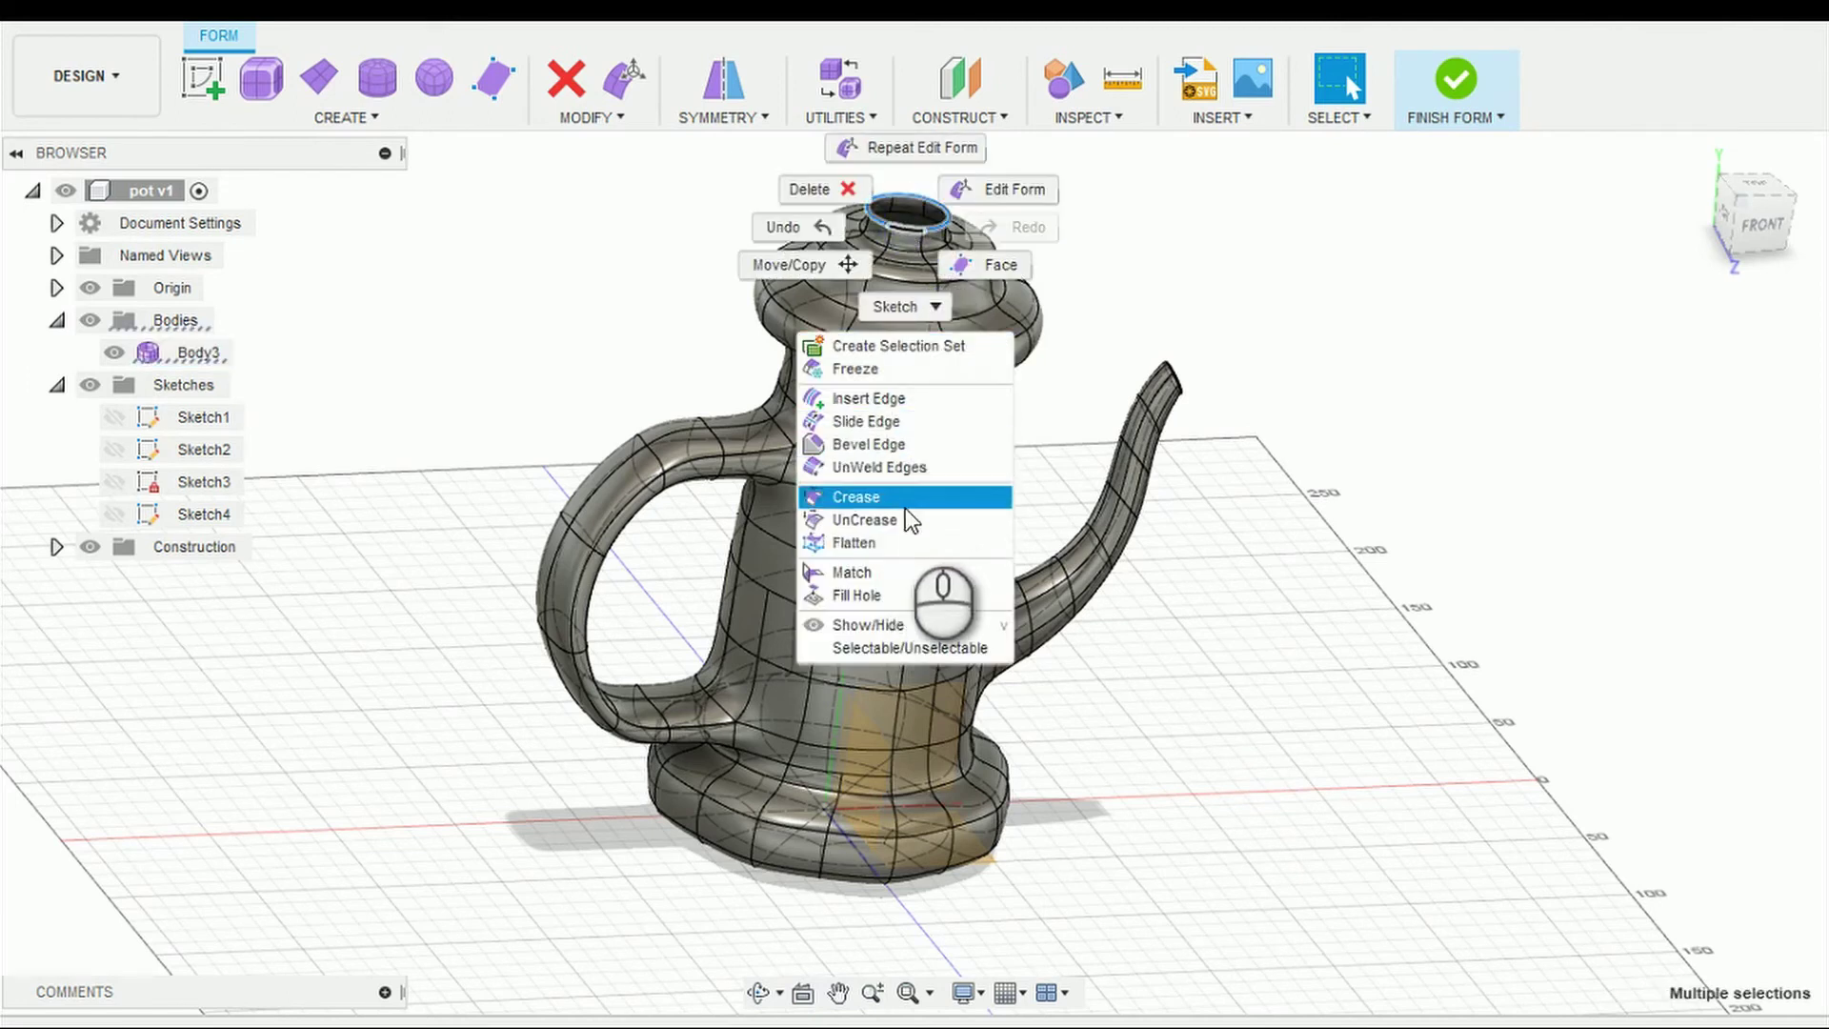
{"action": "left_click", "coordinate": [899, 591]}
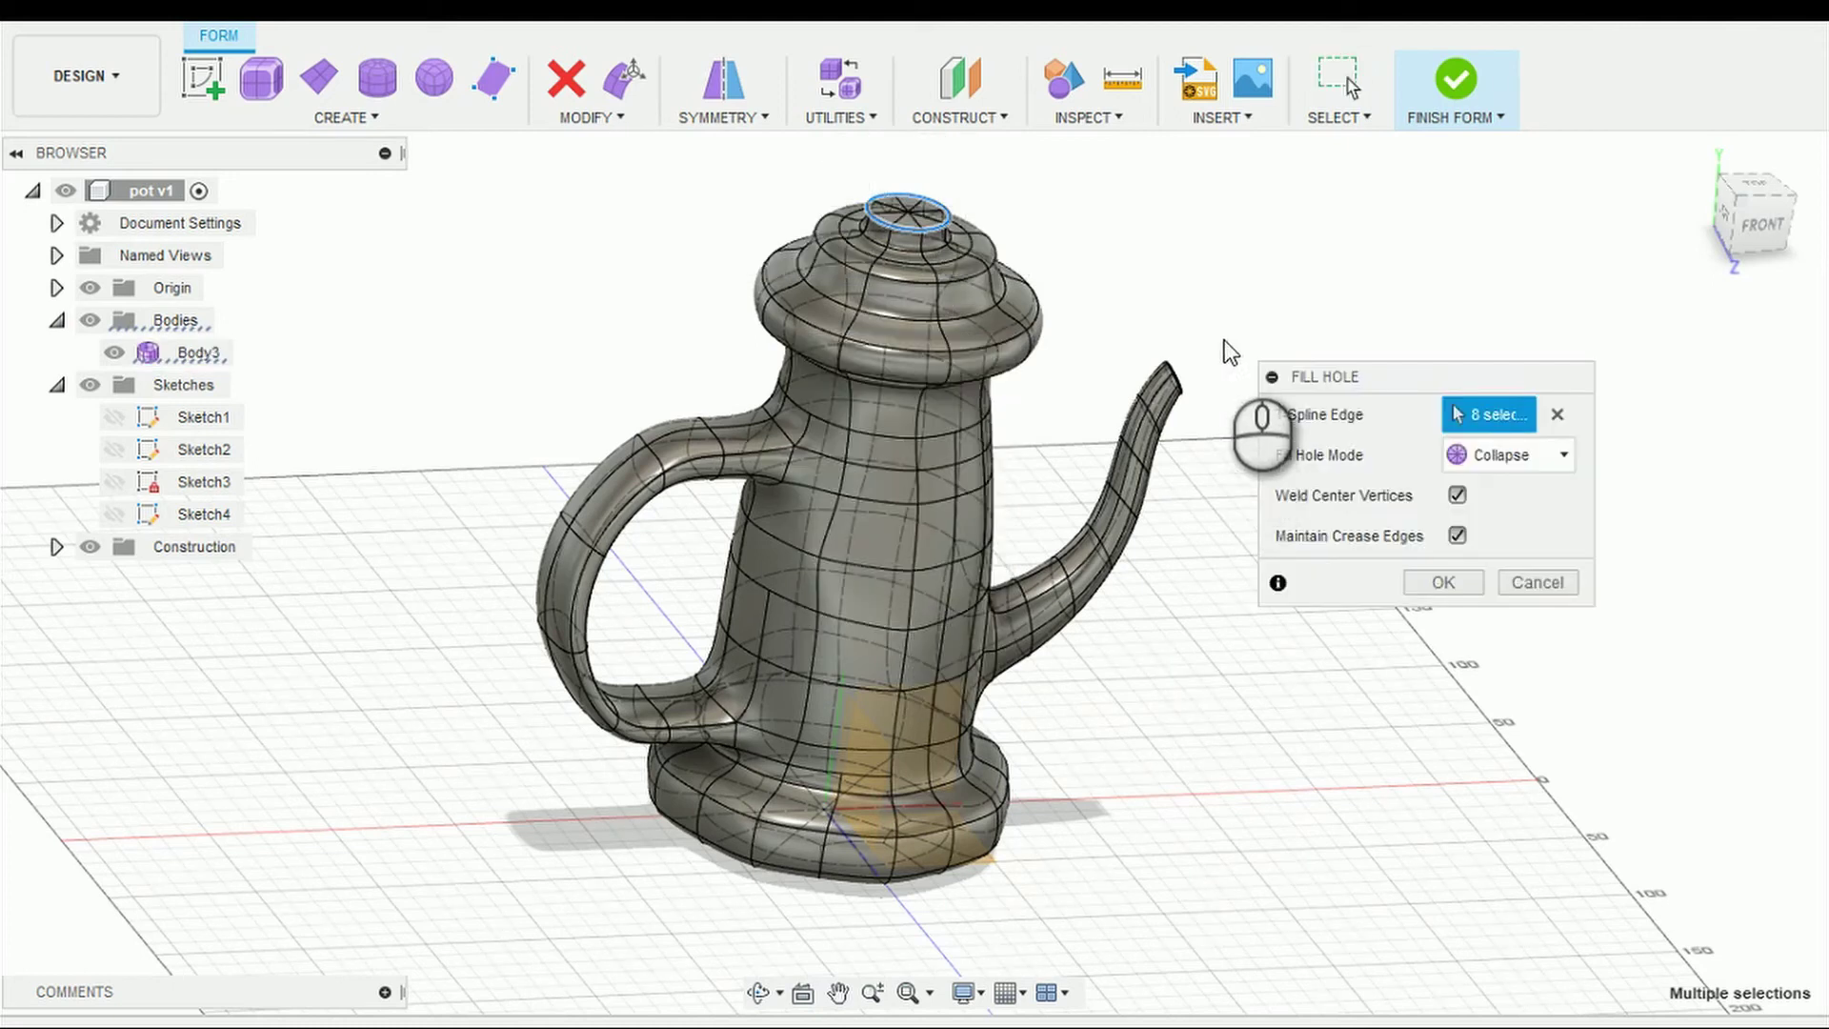
{"action": "key", "text": "Return"}
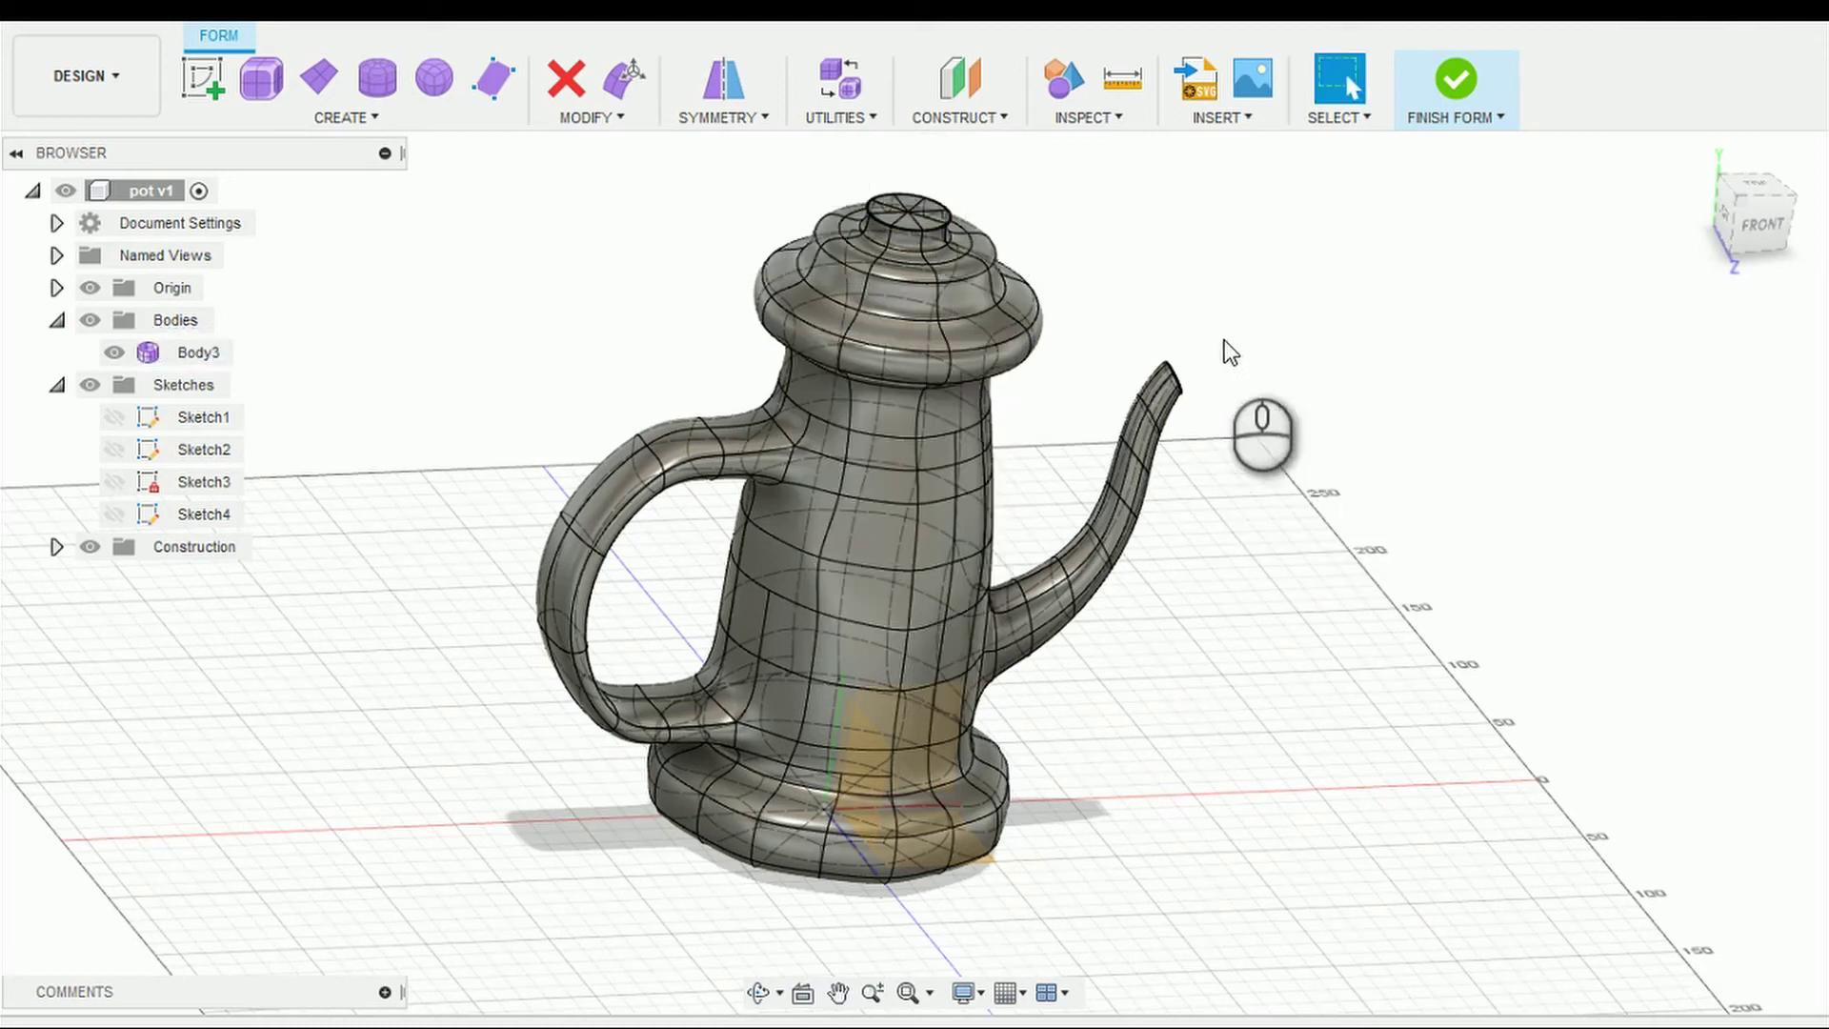
{"action": "left_click", "coordinate": [1326, 335]}
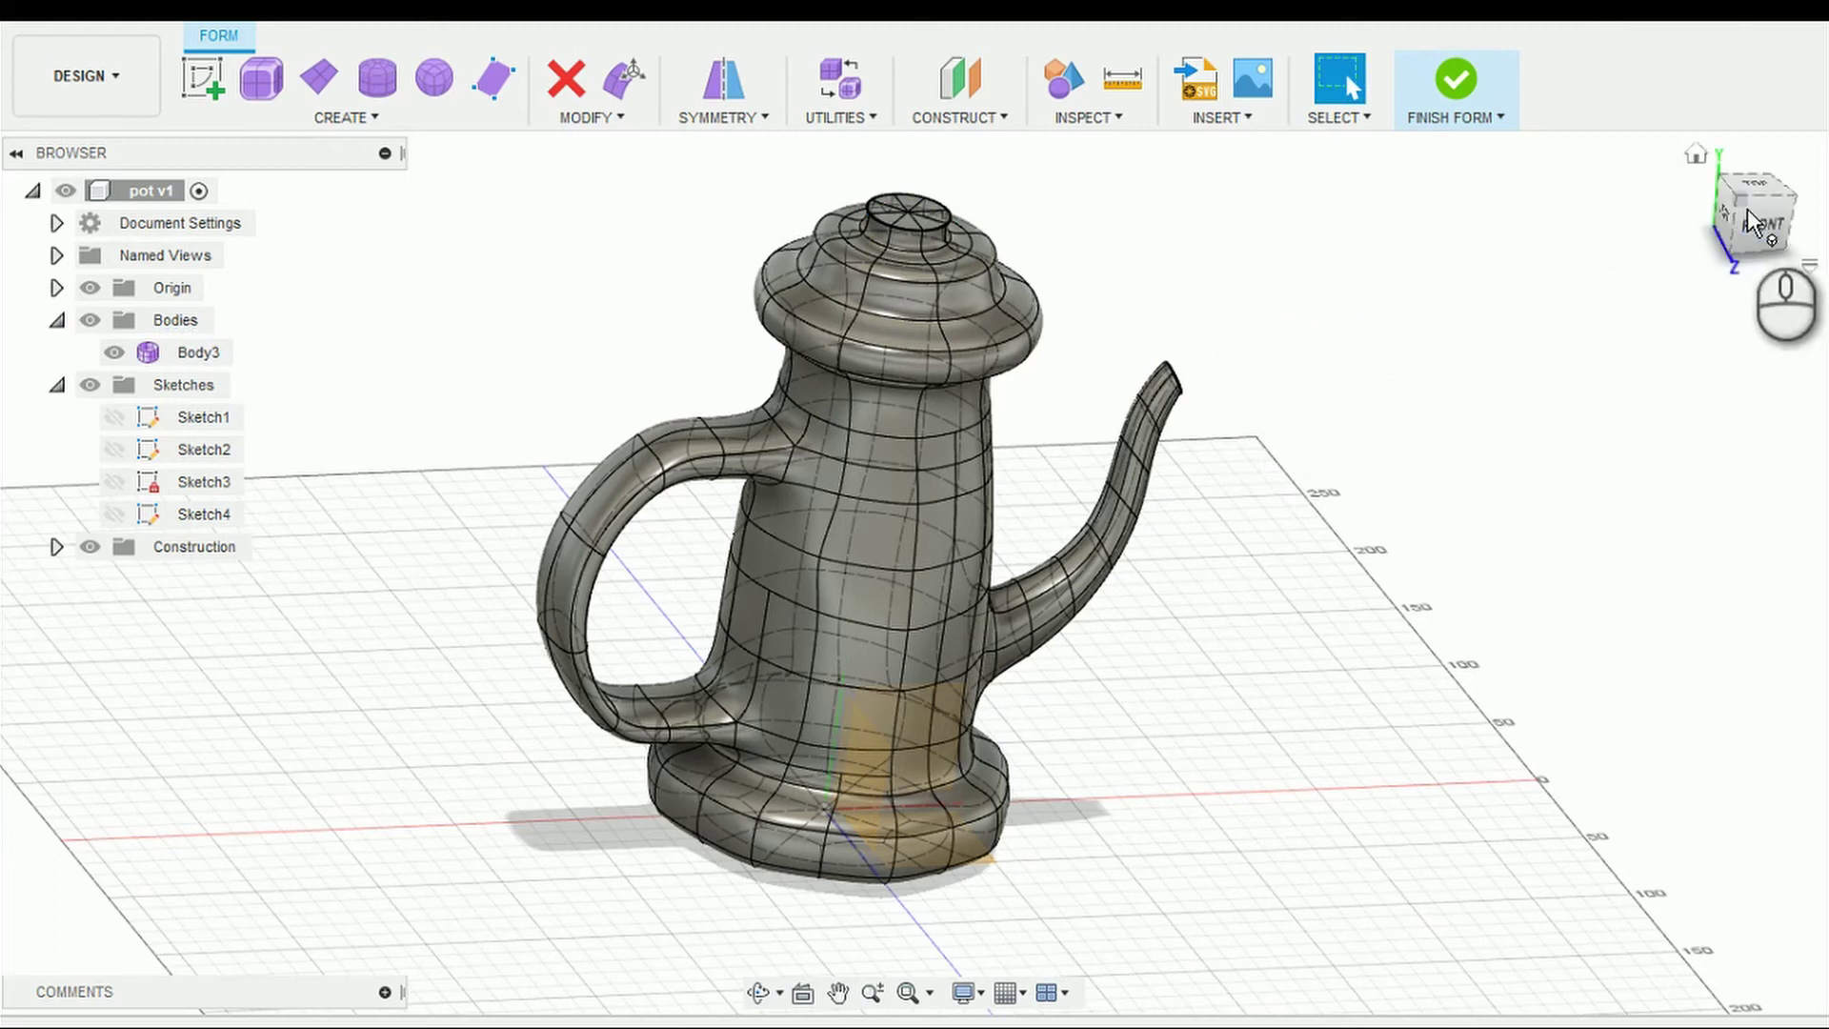
Step: Crease the upper and lower edge loops around the lid's wide rim
{"action": "left_click", "coordinate": [1691, 150]}
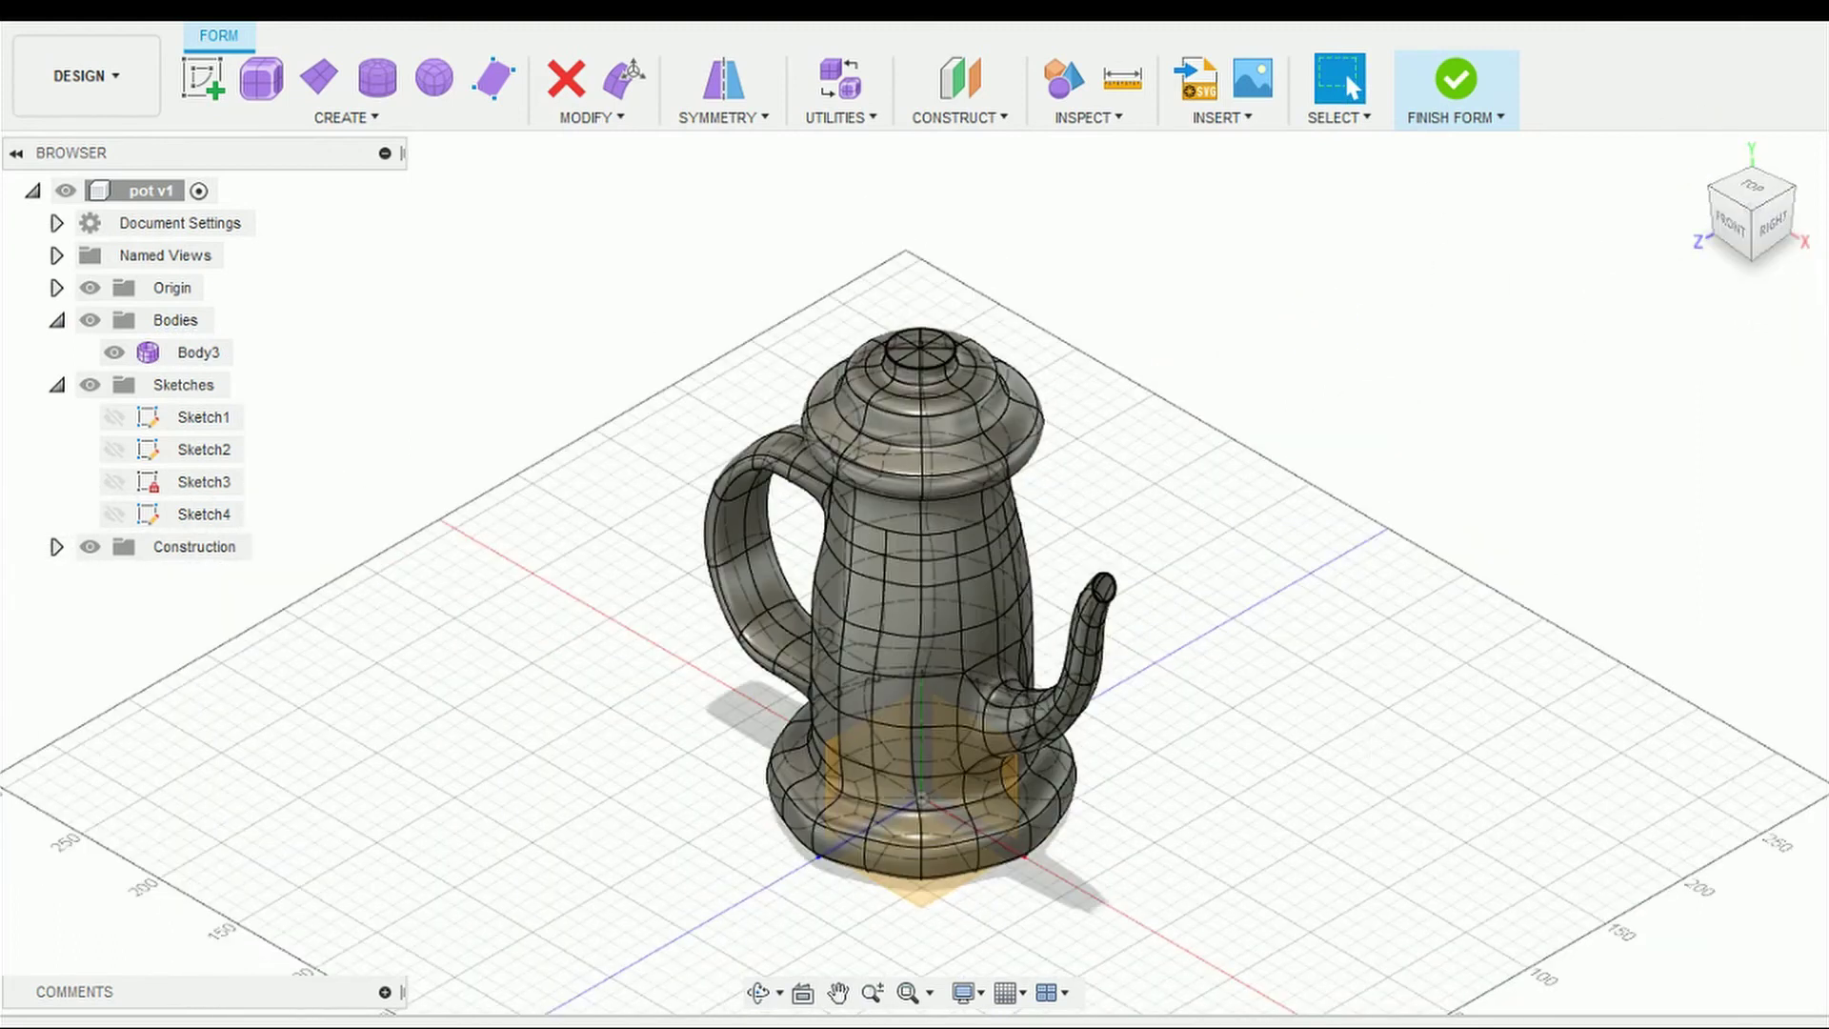
{"action": "left_click", "coordinate": [759, 992]}
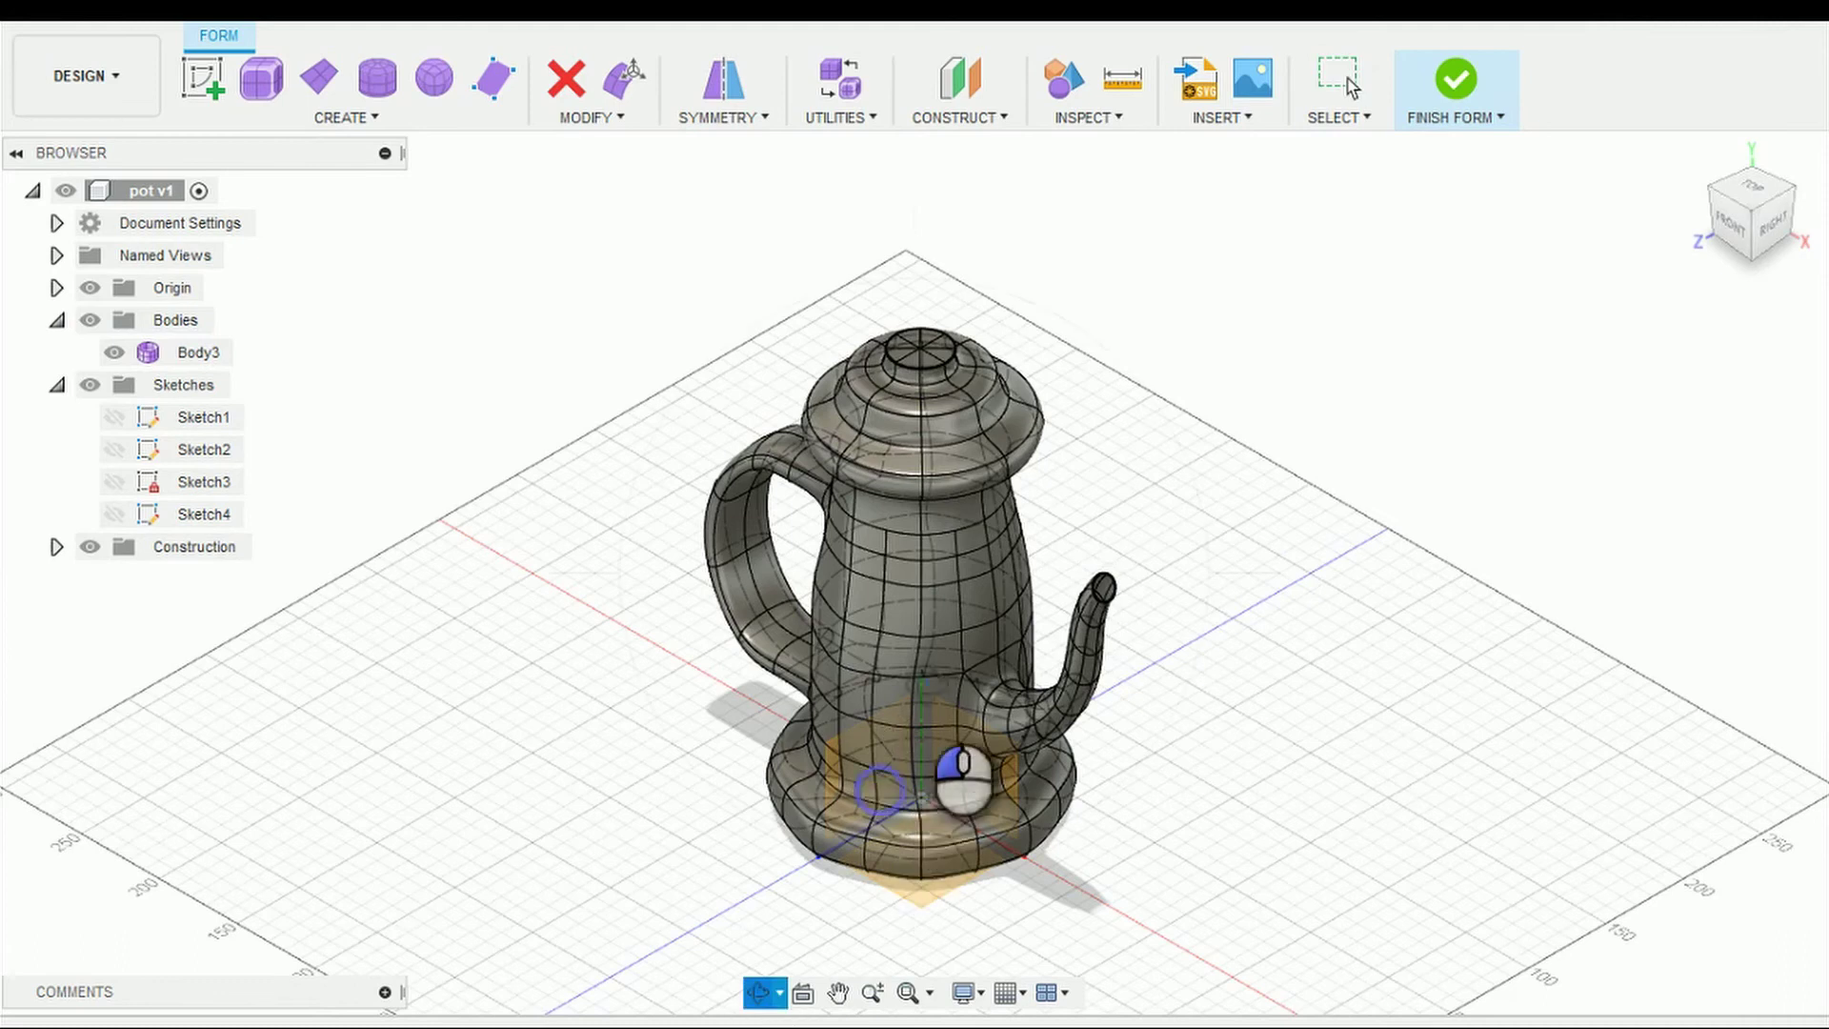
{"action": "left_click_drag", "start_coordinate": [967, 770], "coordinate": [954, 719]}
{"action": "left_click_drag", "start_coordinate": [993, 812], "coordinate": [934, 812]}
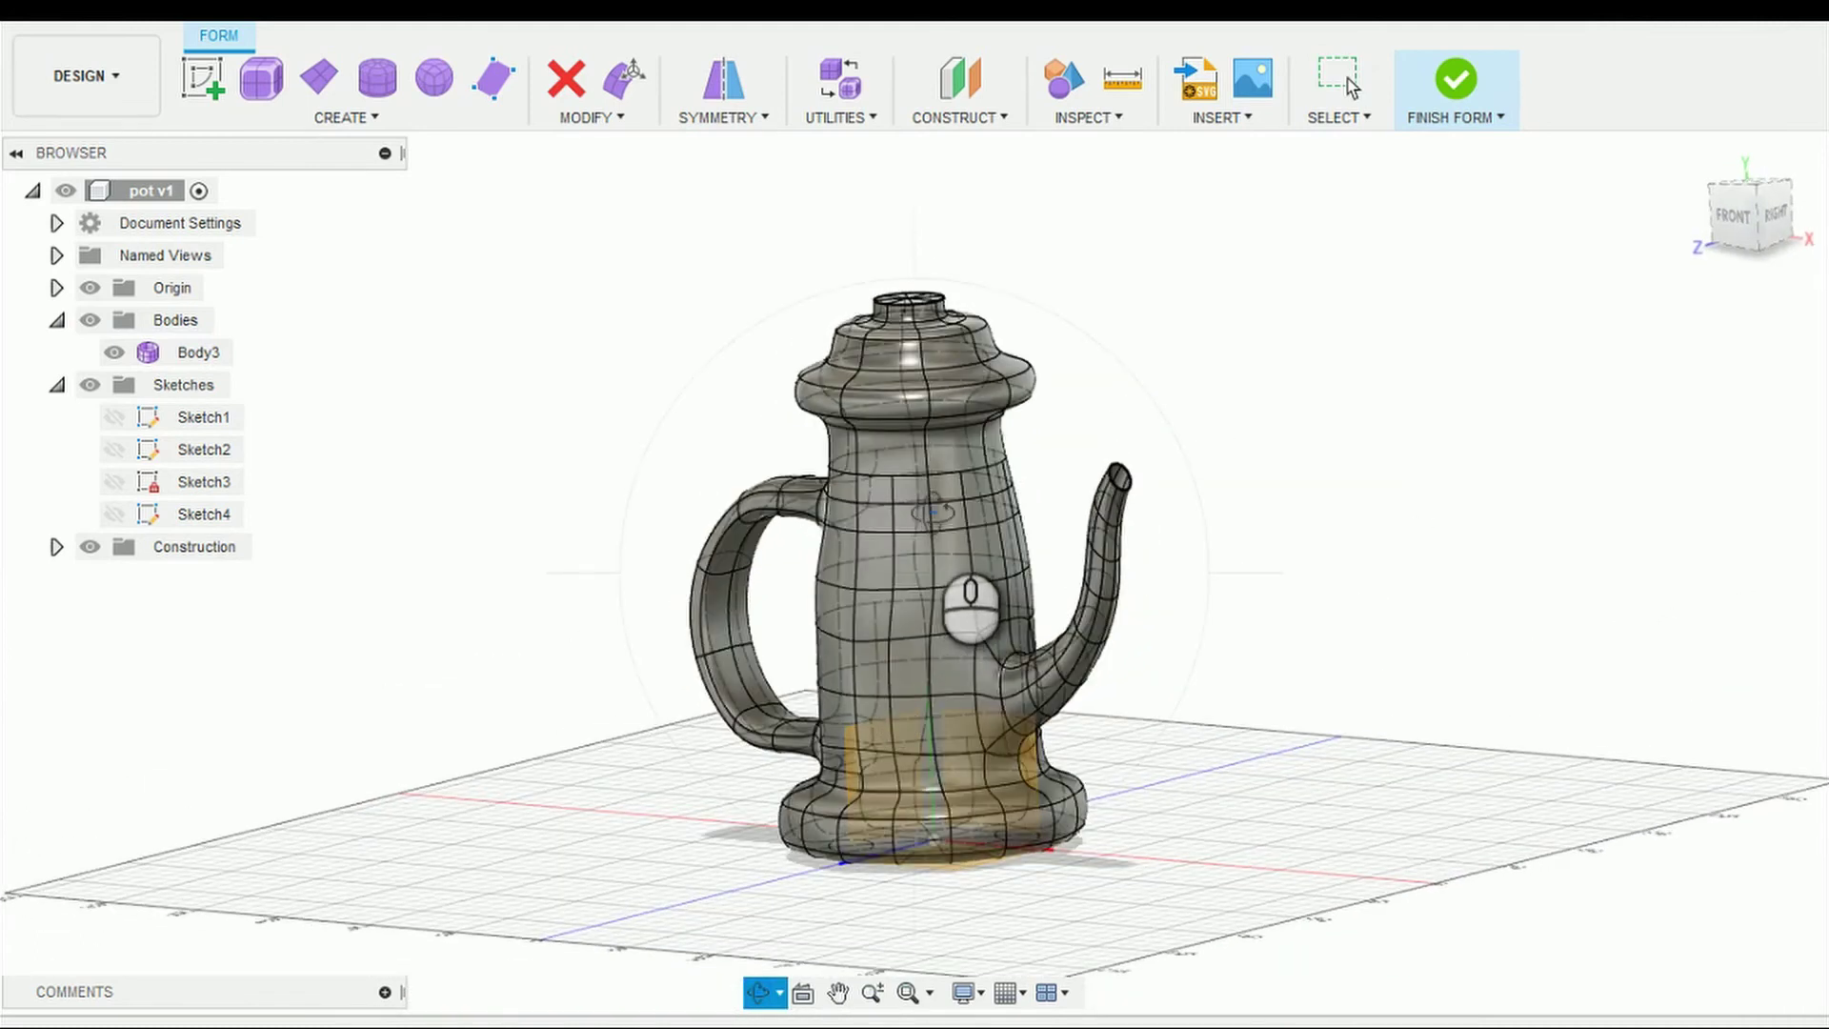
{"action": "key", "text": "Escape"}
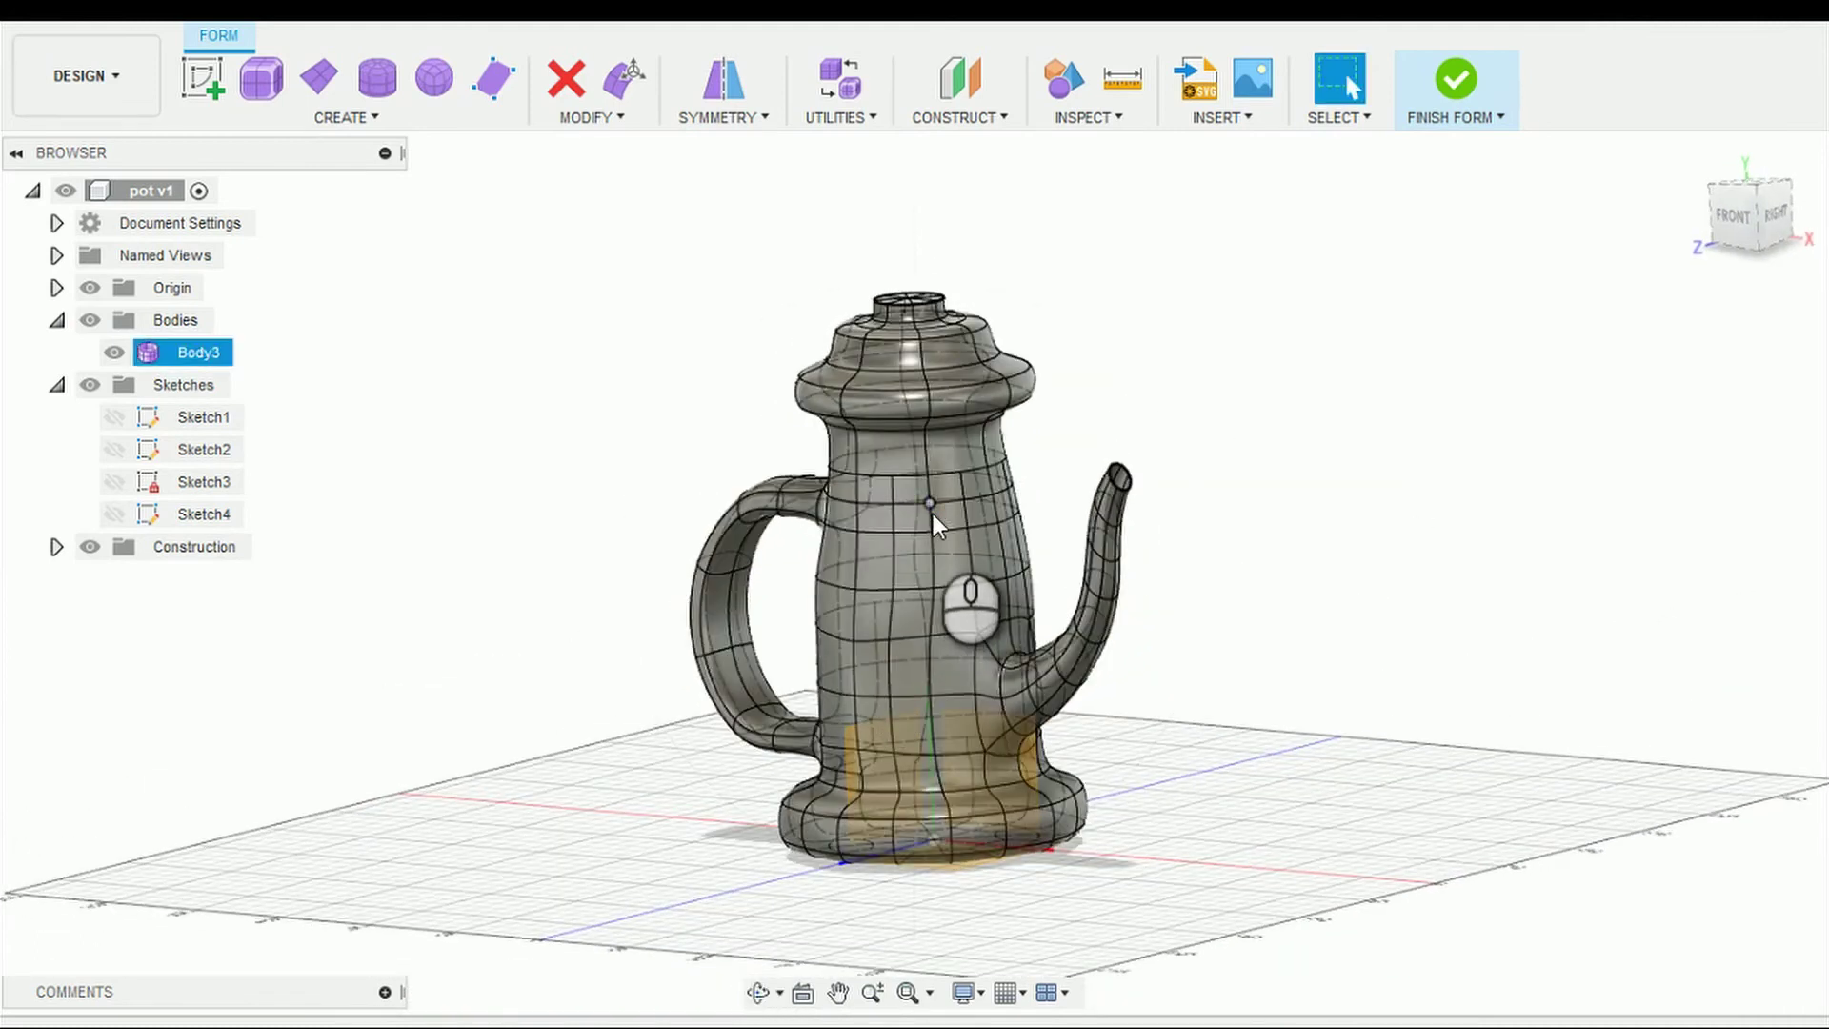
{"action": "double_click", "coordinate": [946, 385]}
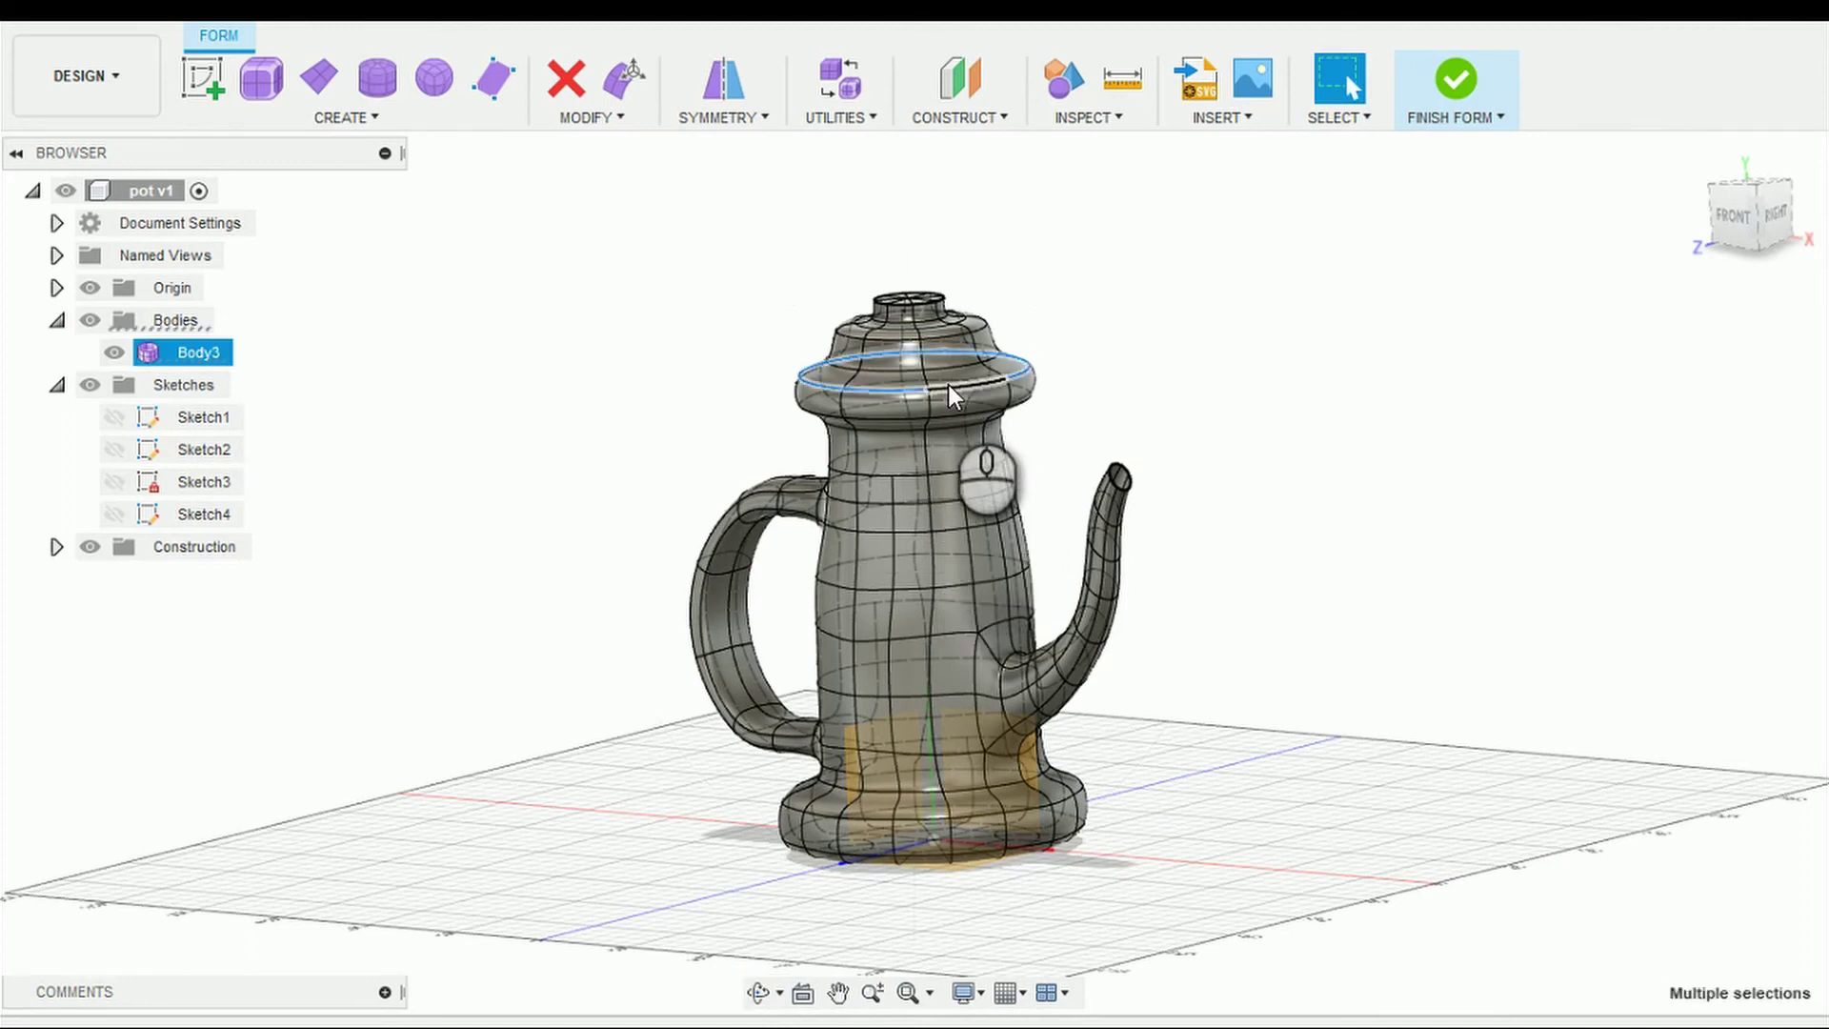
{"action": "right_click", "coordinate": [891, 421]}
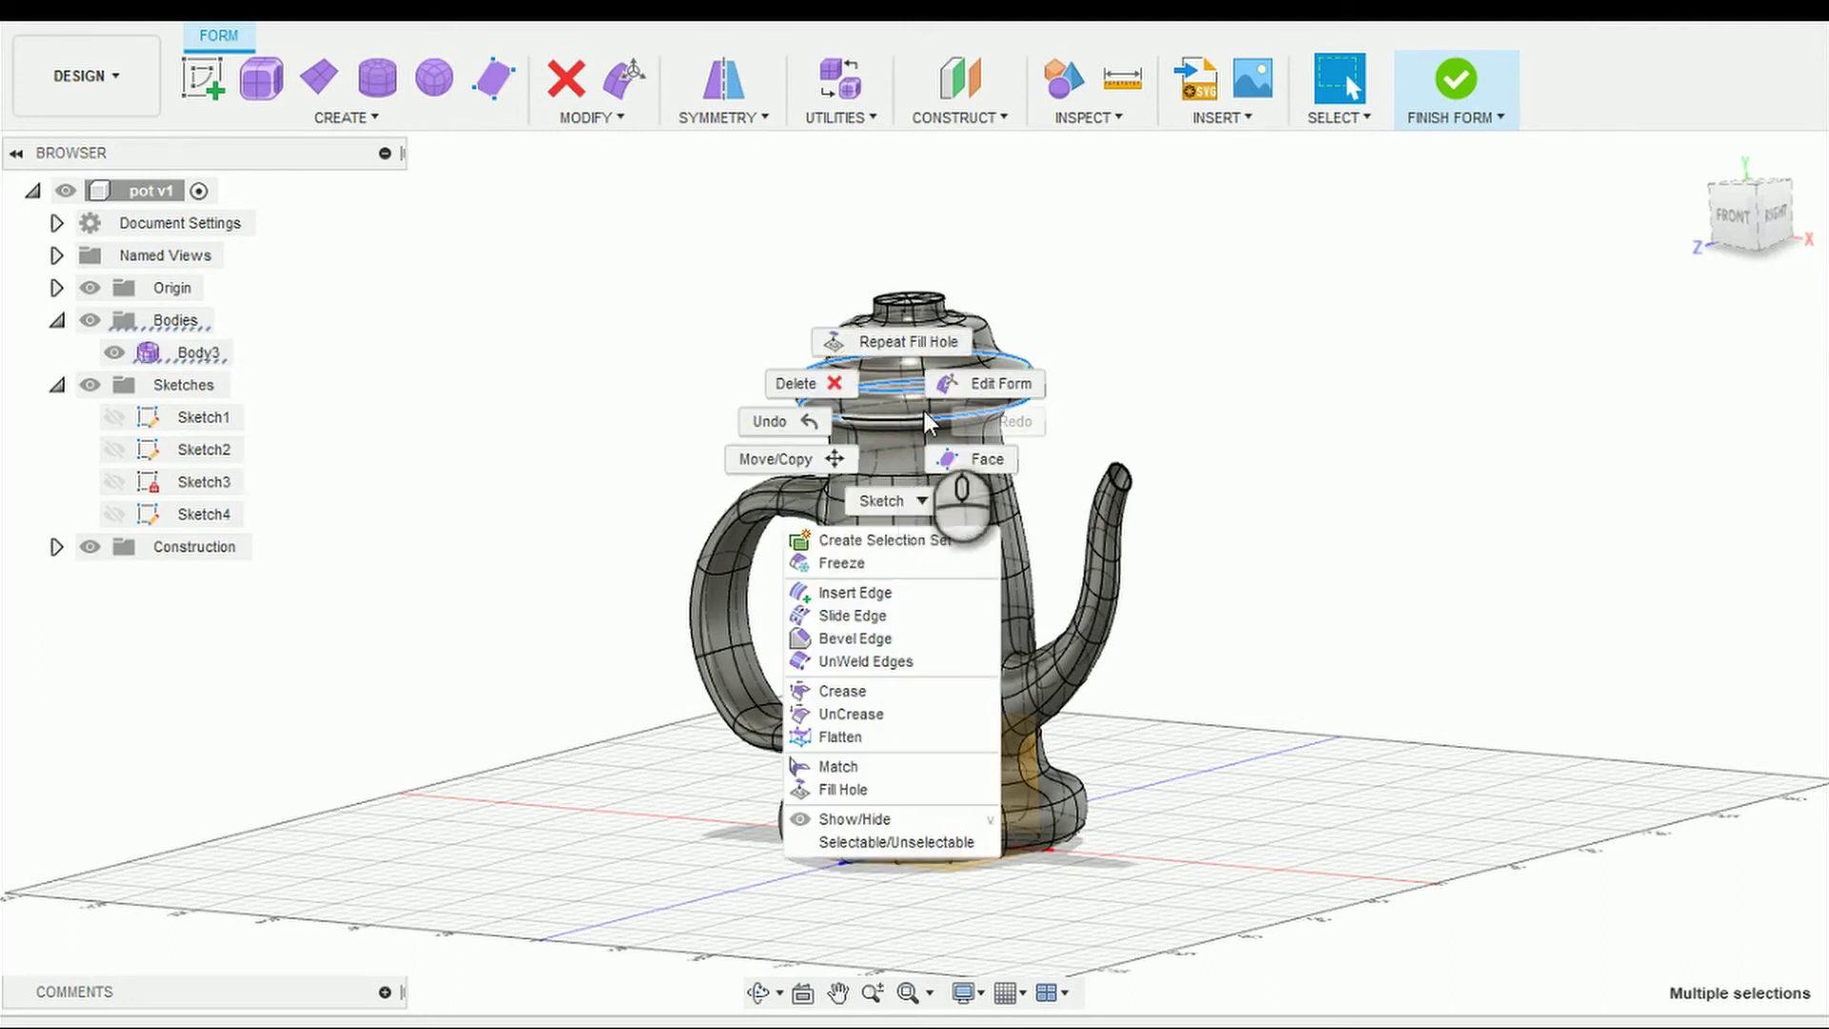
{"action": "left_click", "coordinate": [884, 690]}
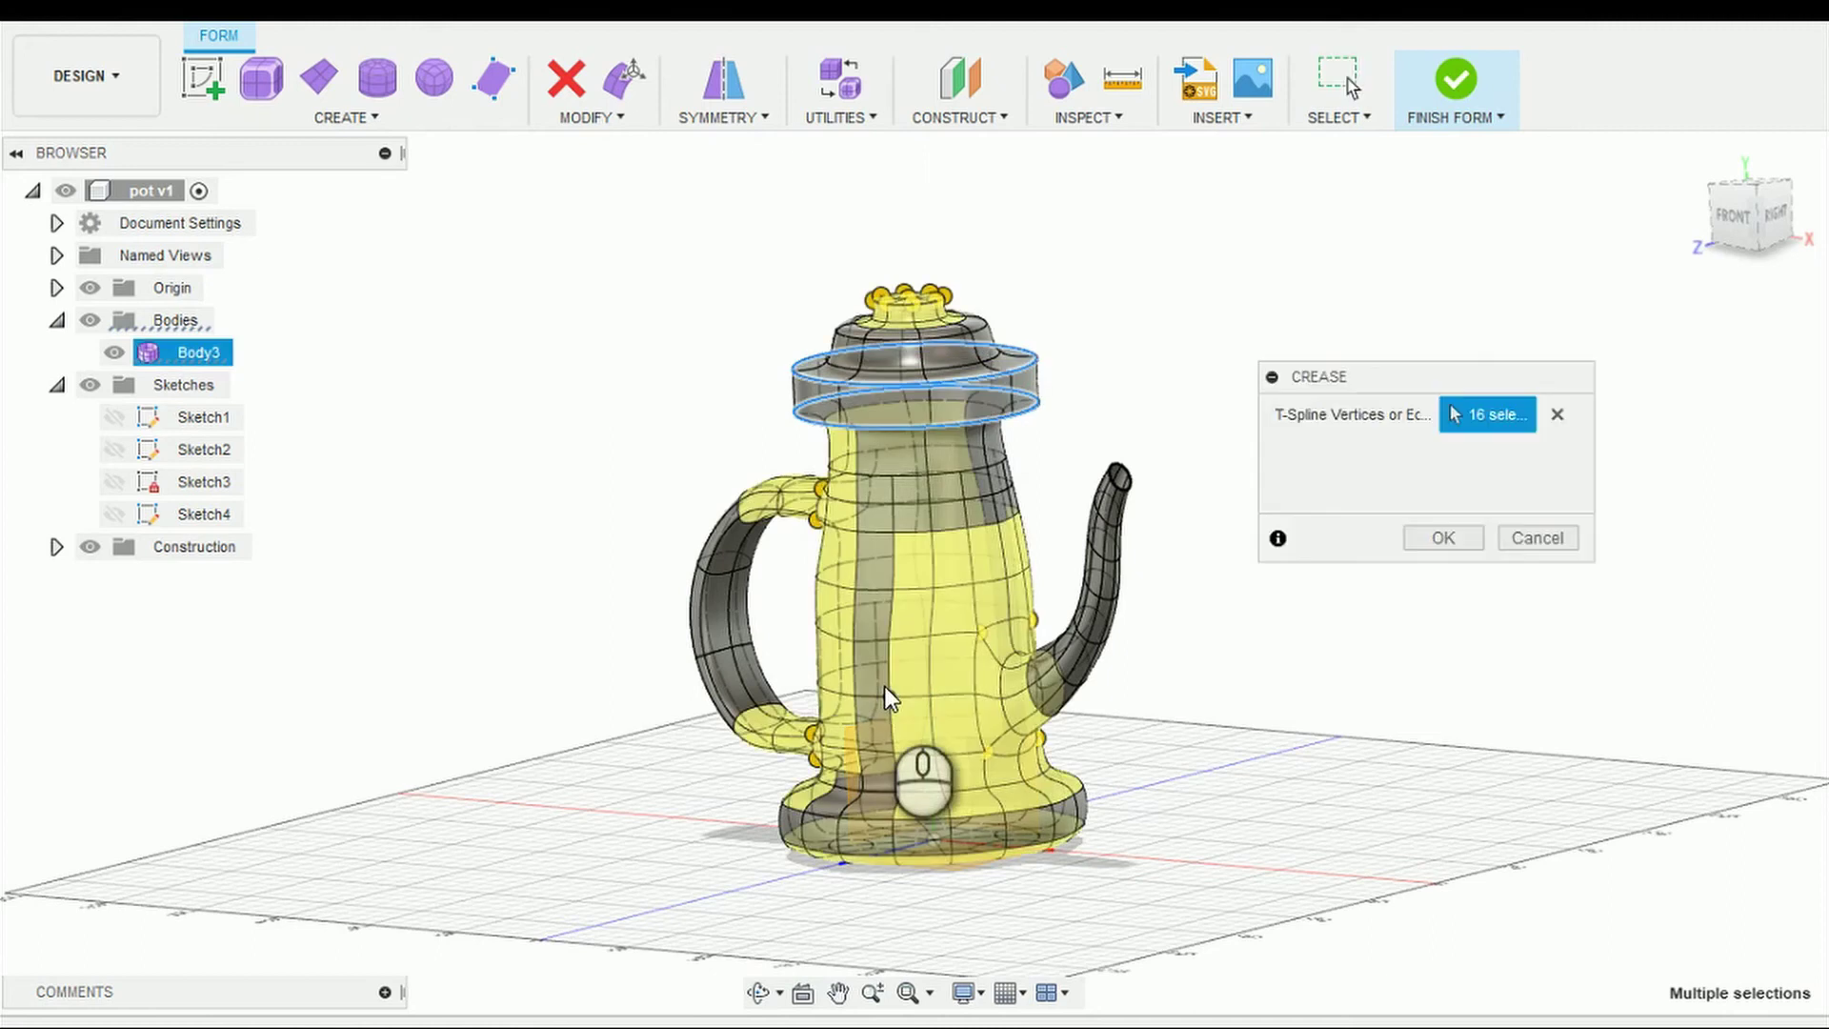
{"action": "key", "text": "Return"}
{"action": "left_click", "coordinate": [1326, 624]}
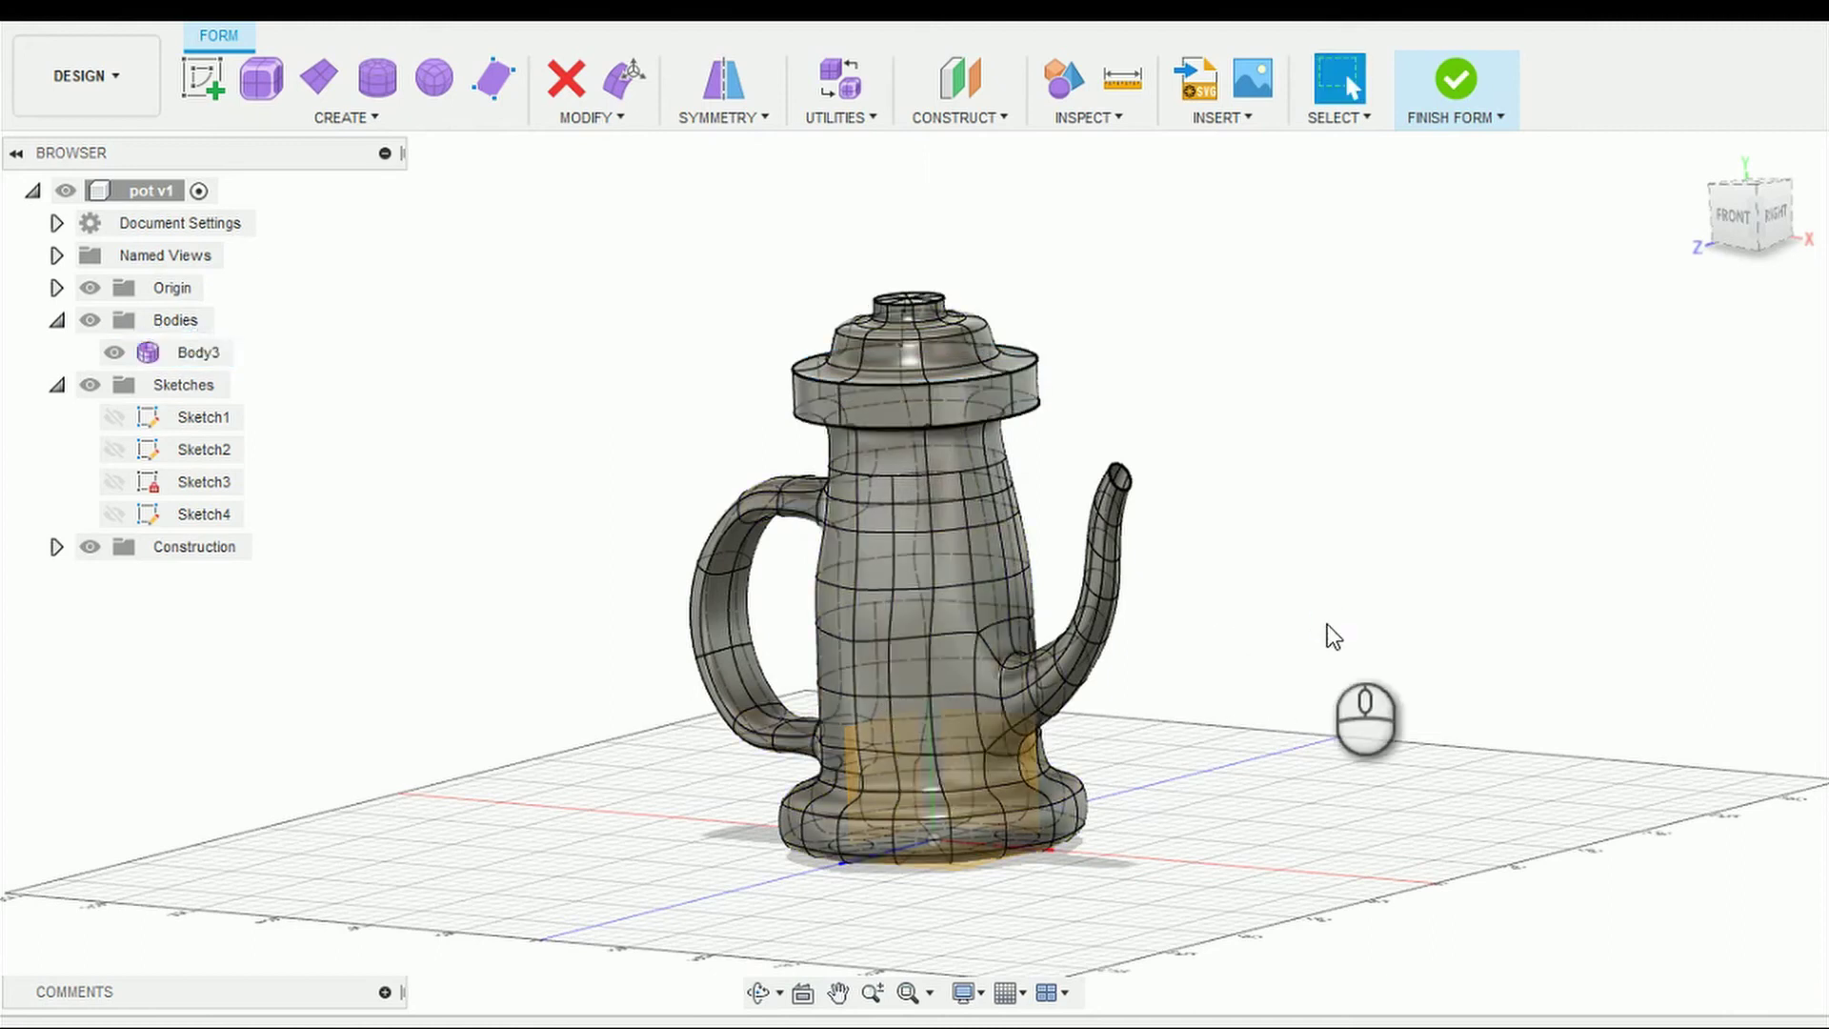
Step: Finish the form and thicken all faces of the pot outwards on one side as a new body
{"action": "left_click", "coordinate": [1455, 80]}
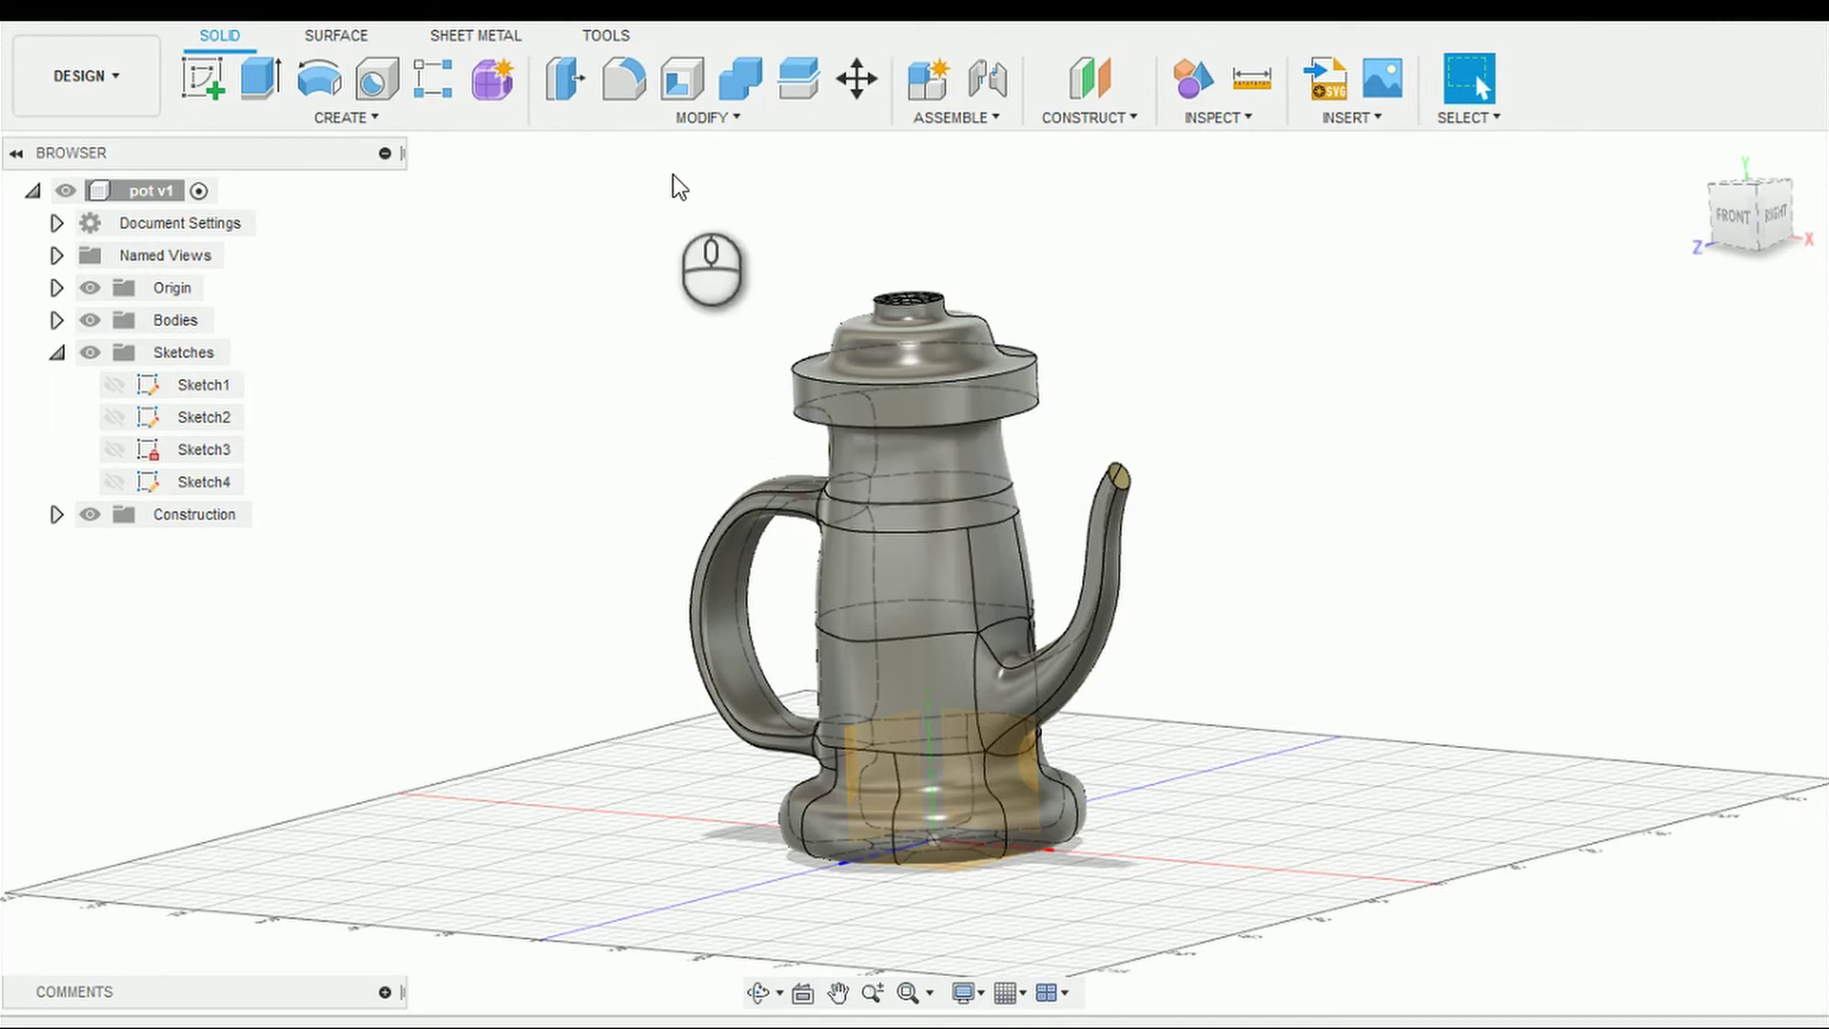
{"action": "left_click_drag", "start_coordinate": [606, 176], "coordinate": [1227, 949]}
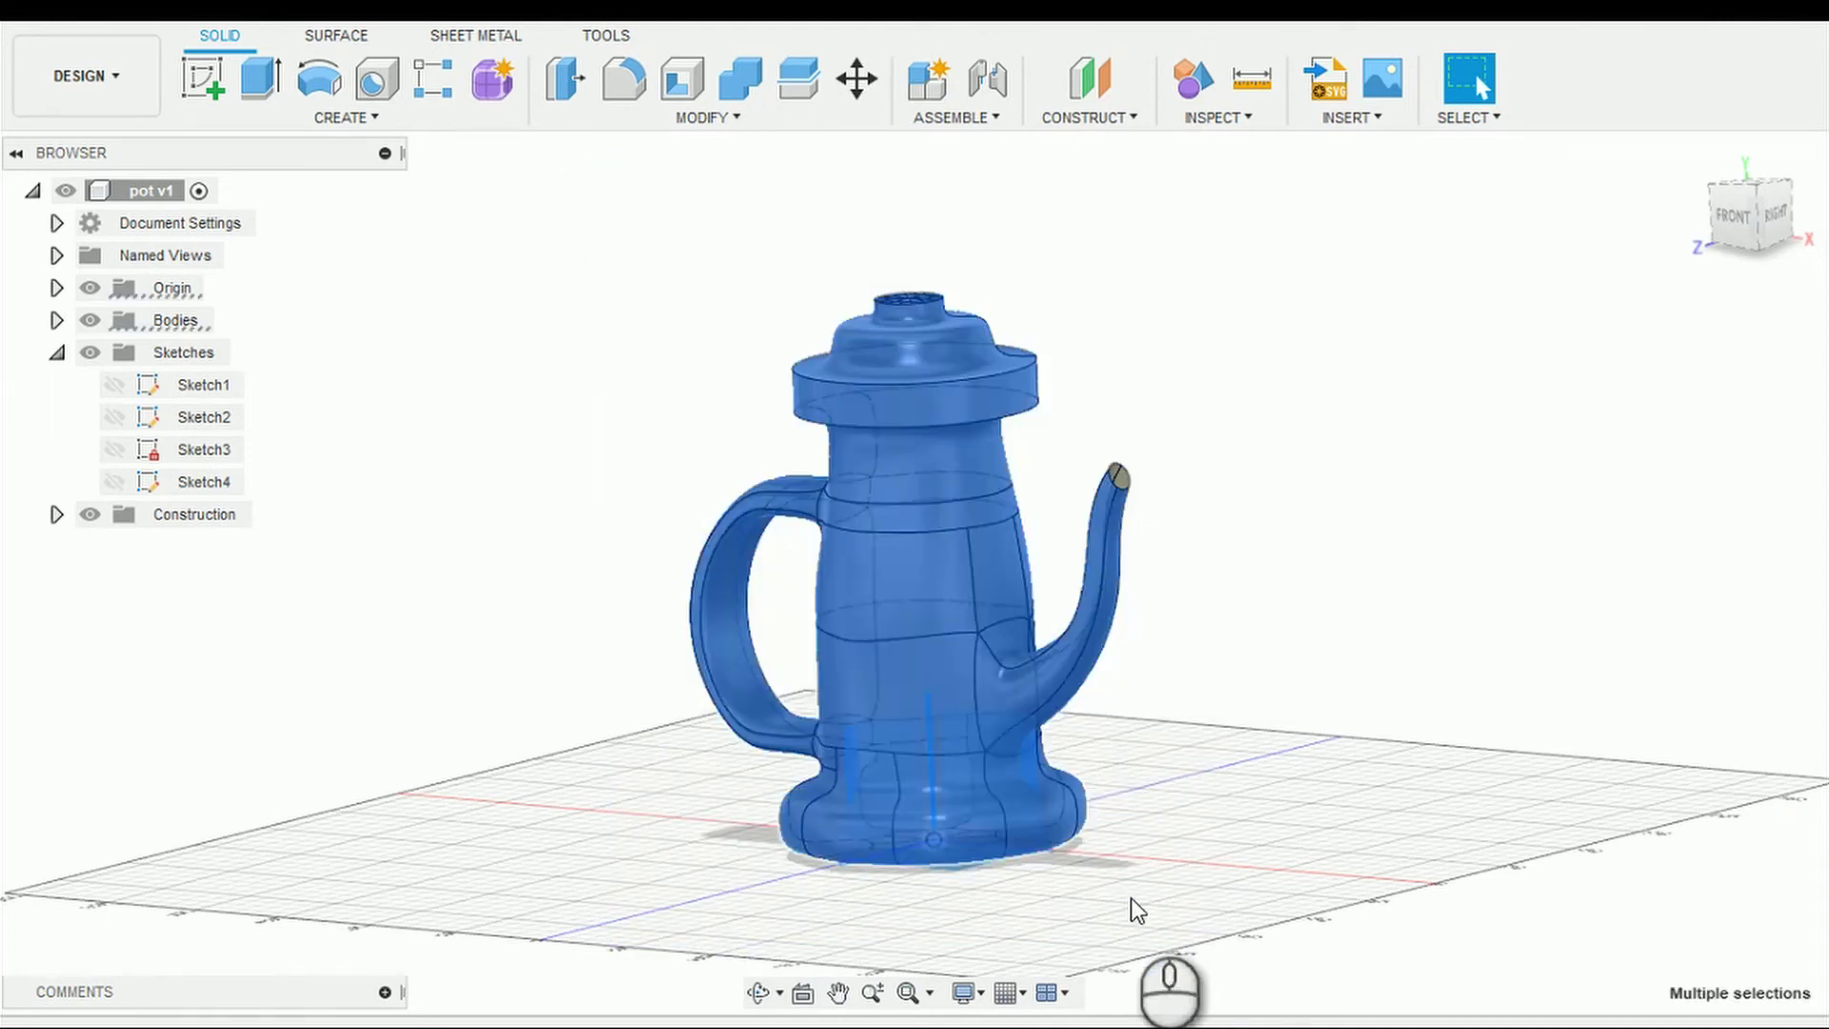
{"action": "left_click", "coordinate": [705, 117]}
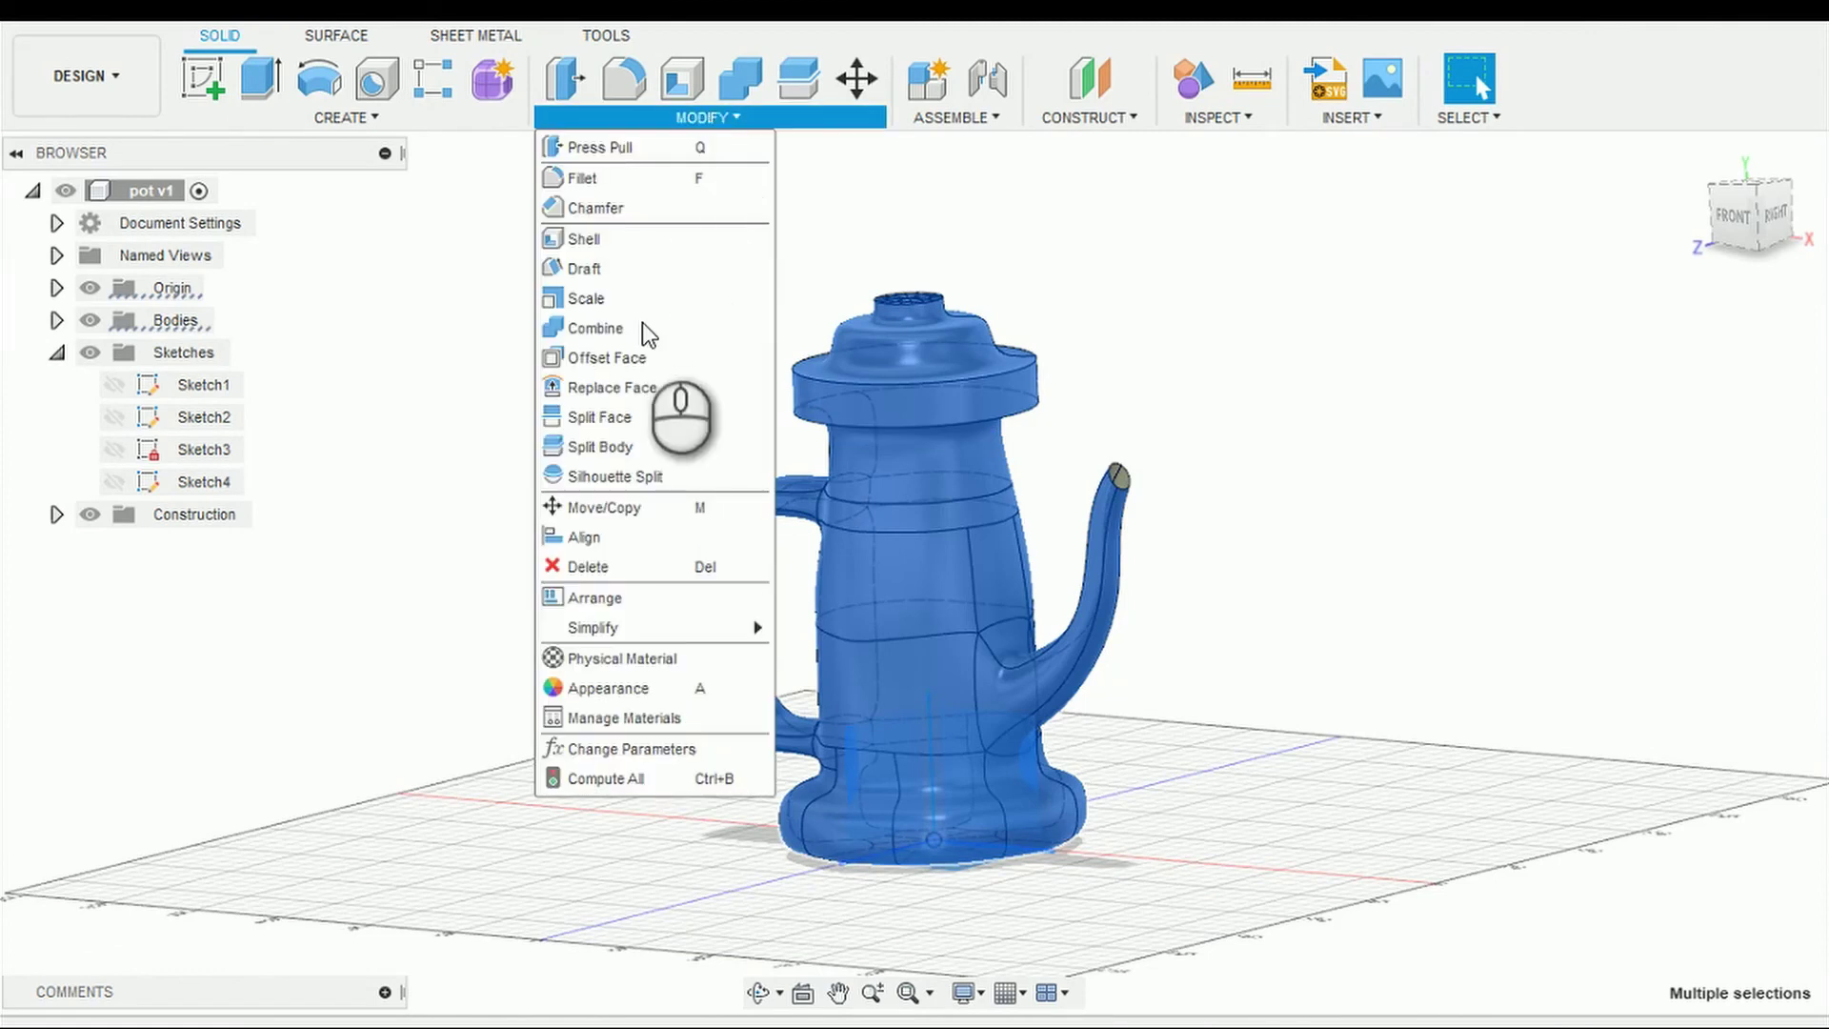
{"action": "left_click", "coordinate": [372, 115]}
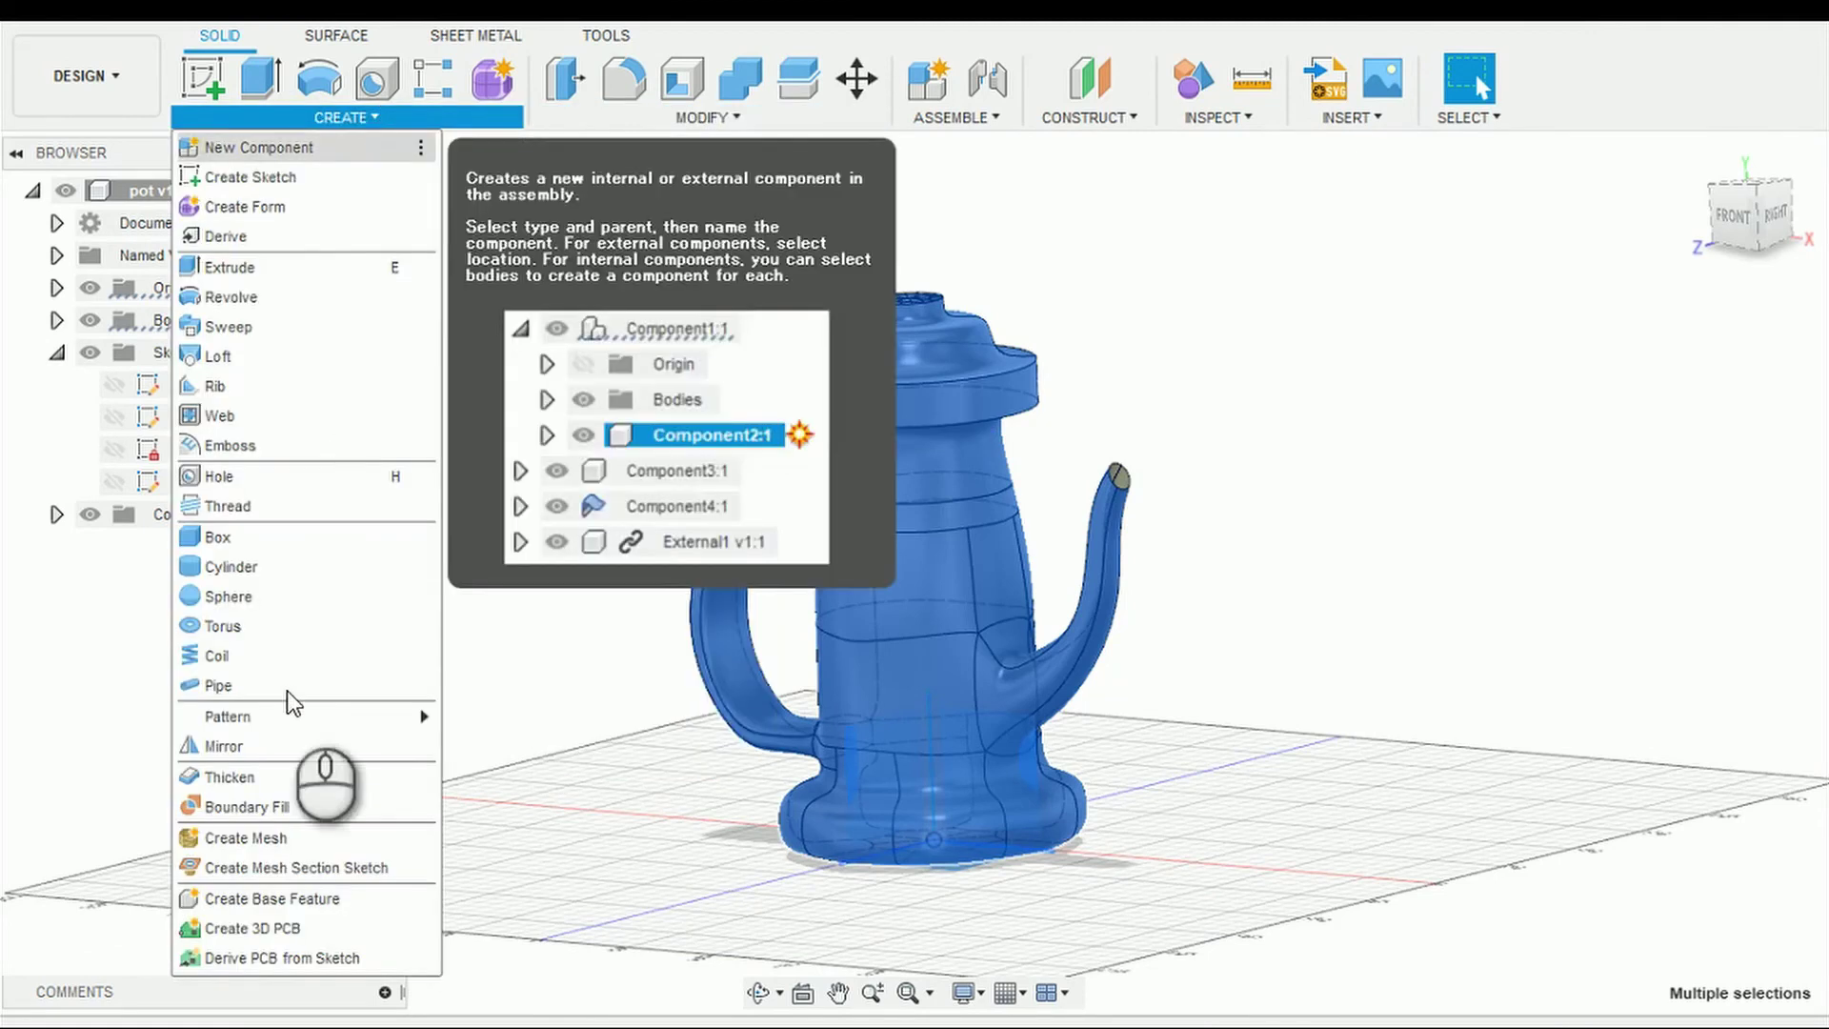
{"action": "left_click", "coordinate": [248, 777]}
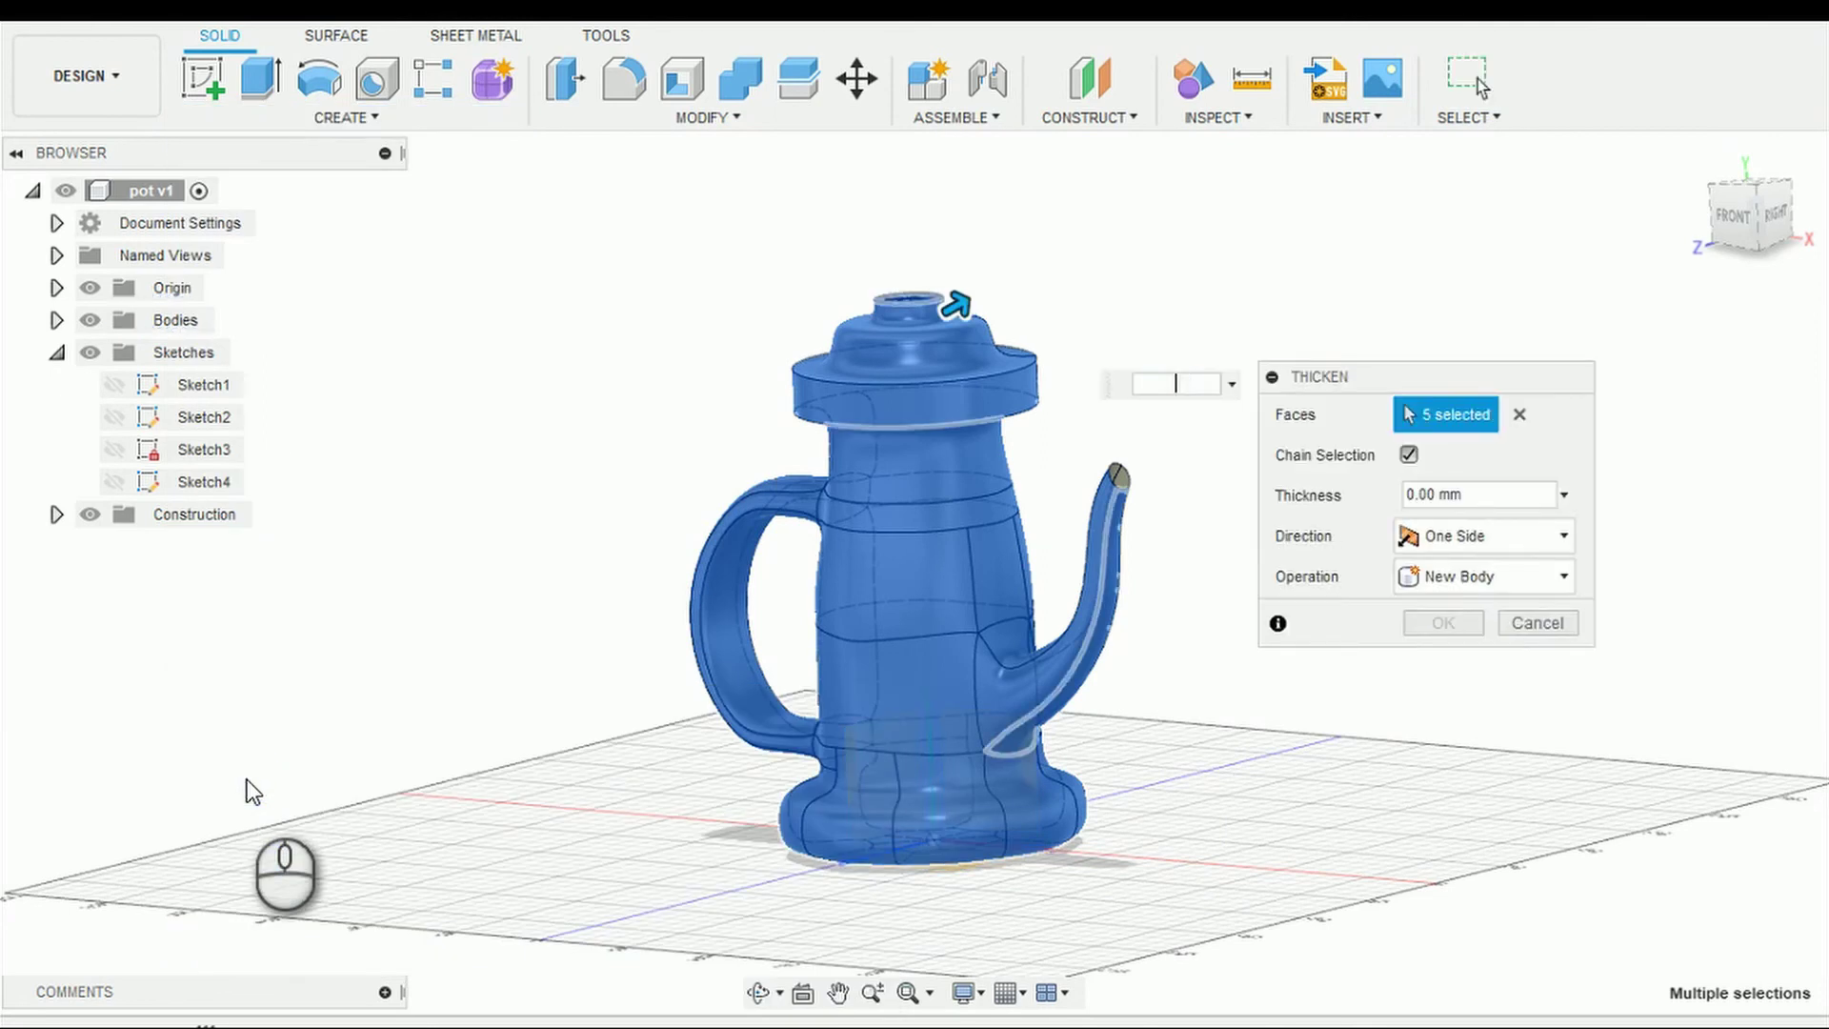
{"action": "left_click", "coordinate": [1457, 625]}
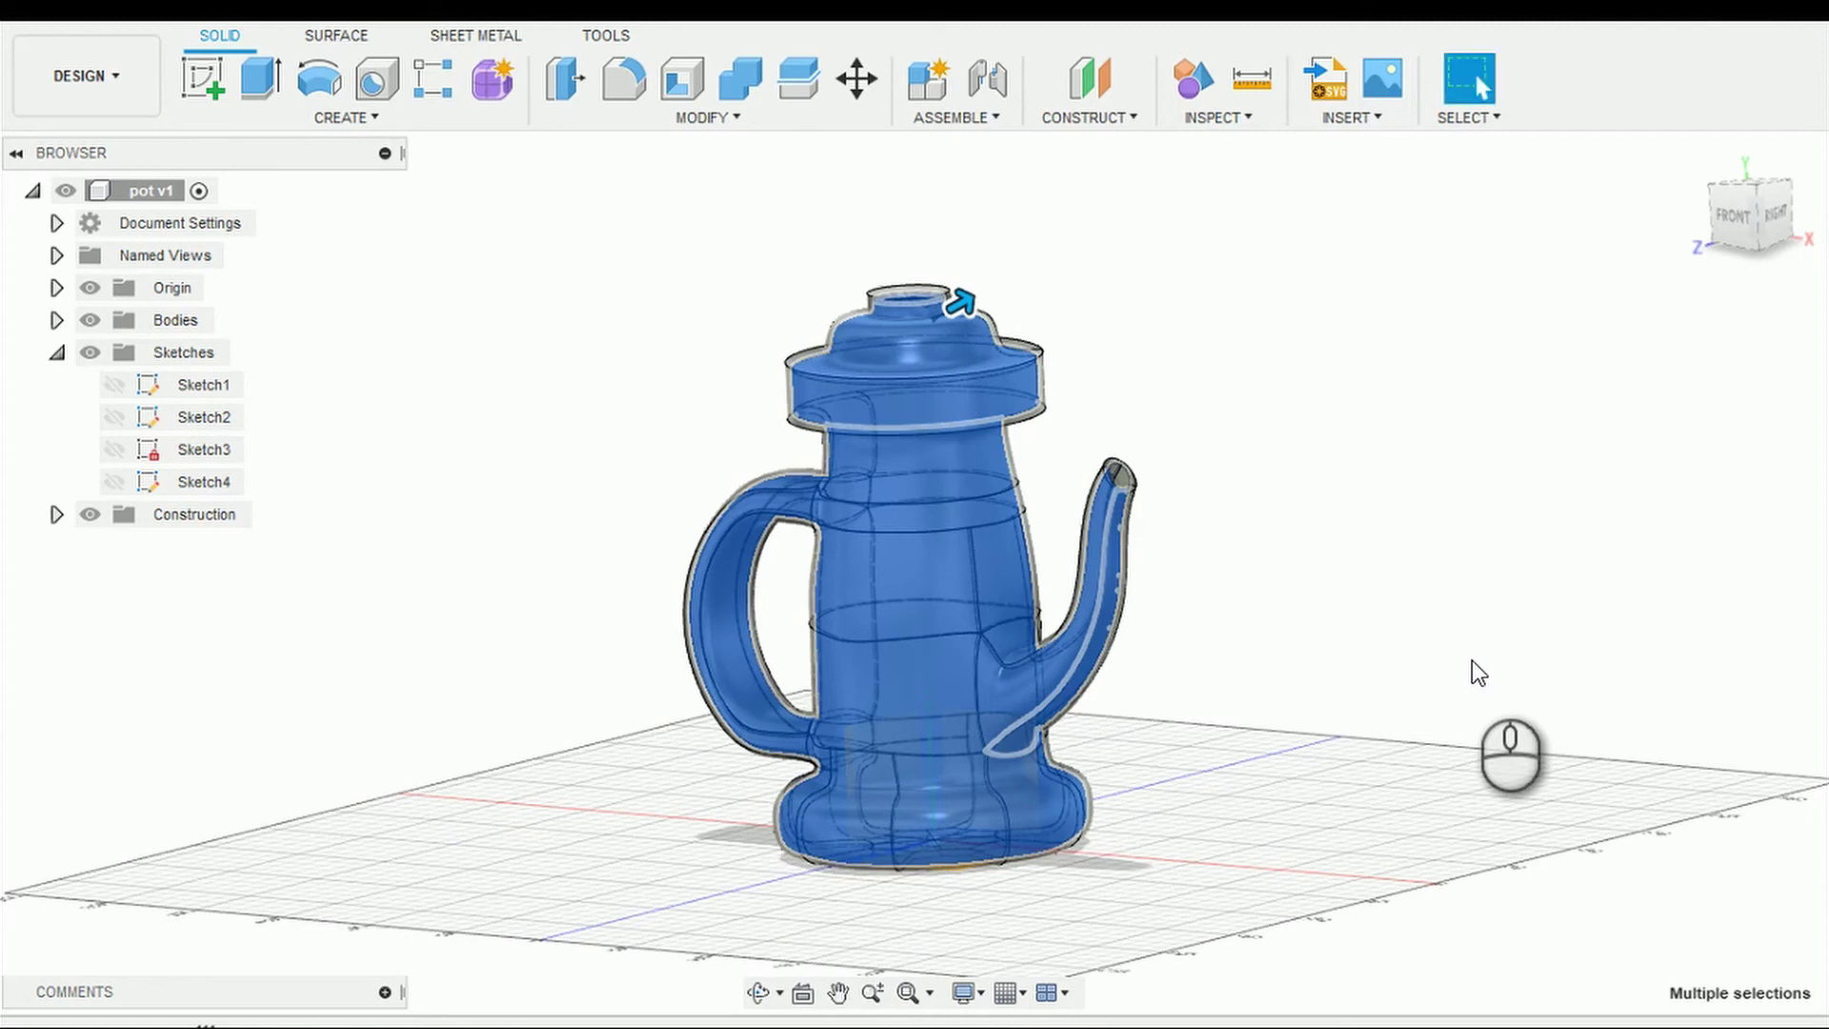
{"action": "left_click", "coordinate": [1472, 660]}
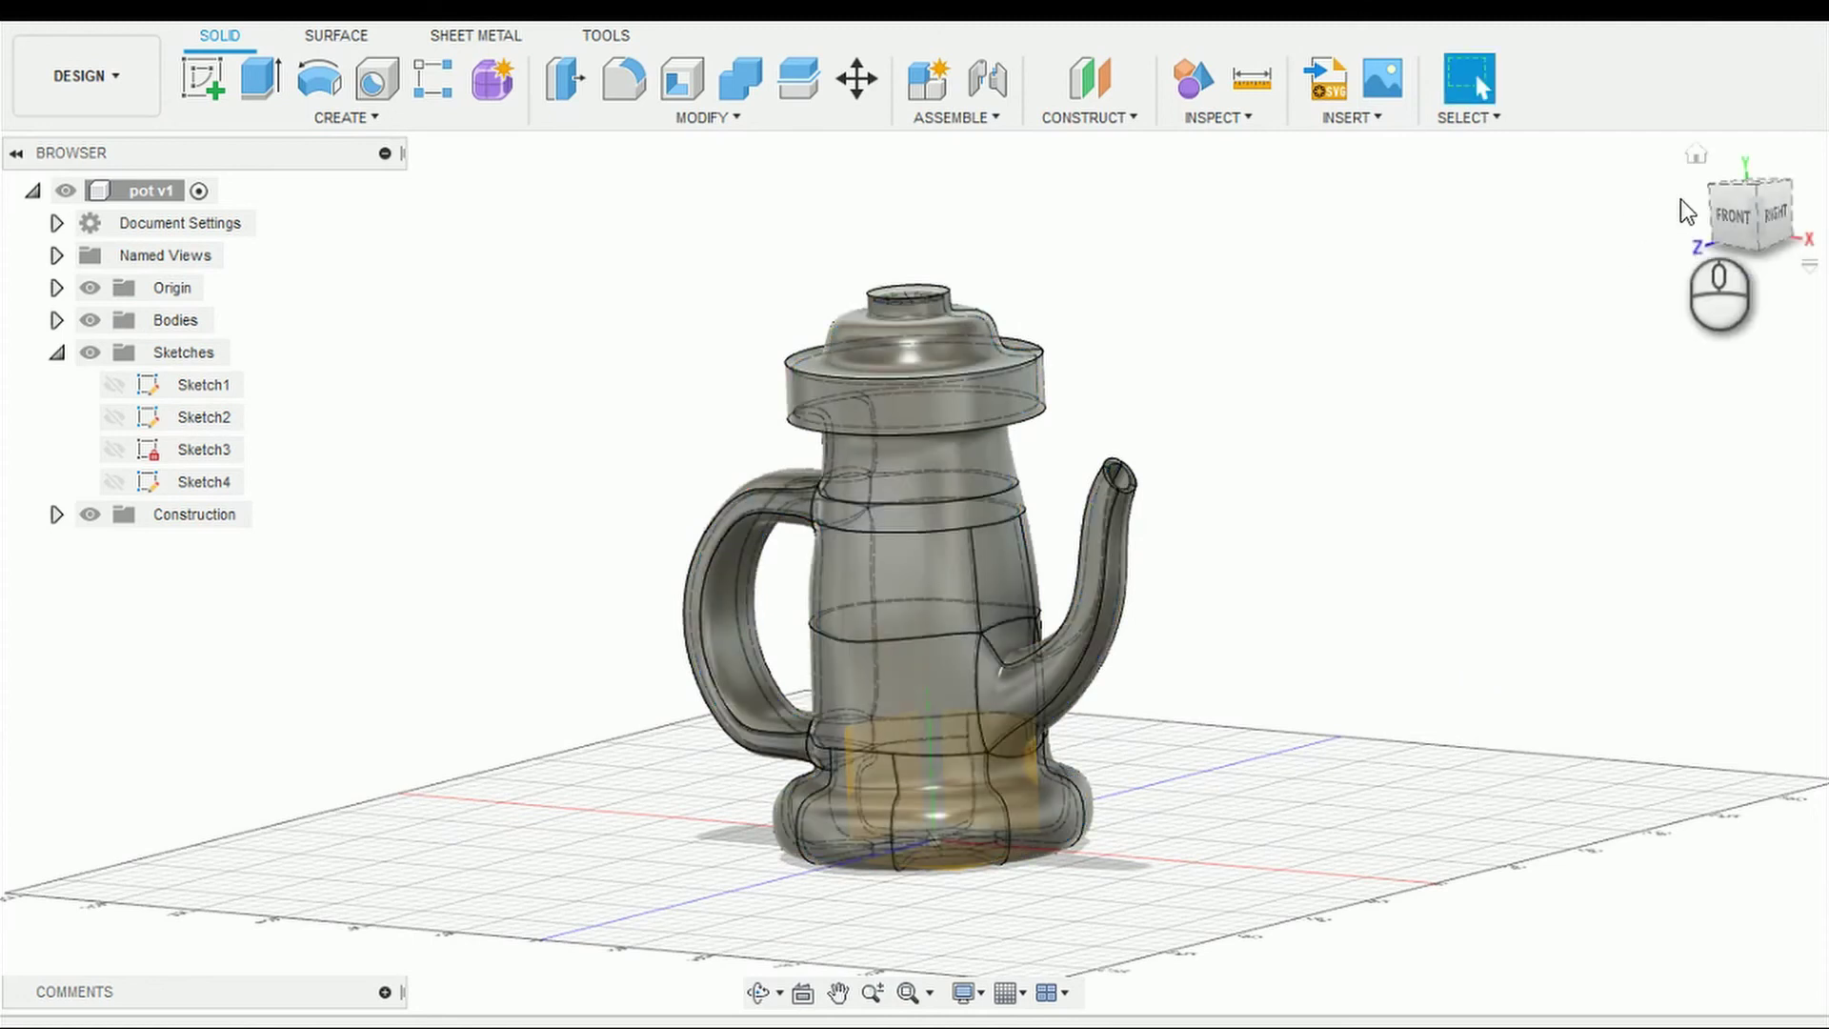
Step: Sketch a horizontal line about 180 mm long on the front plane, crossing the middle of the lid's rim and extending past both sides
{"action": "left_click", "coordinate": [1730, 209]}
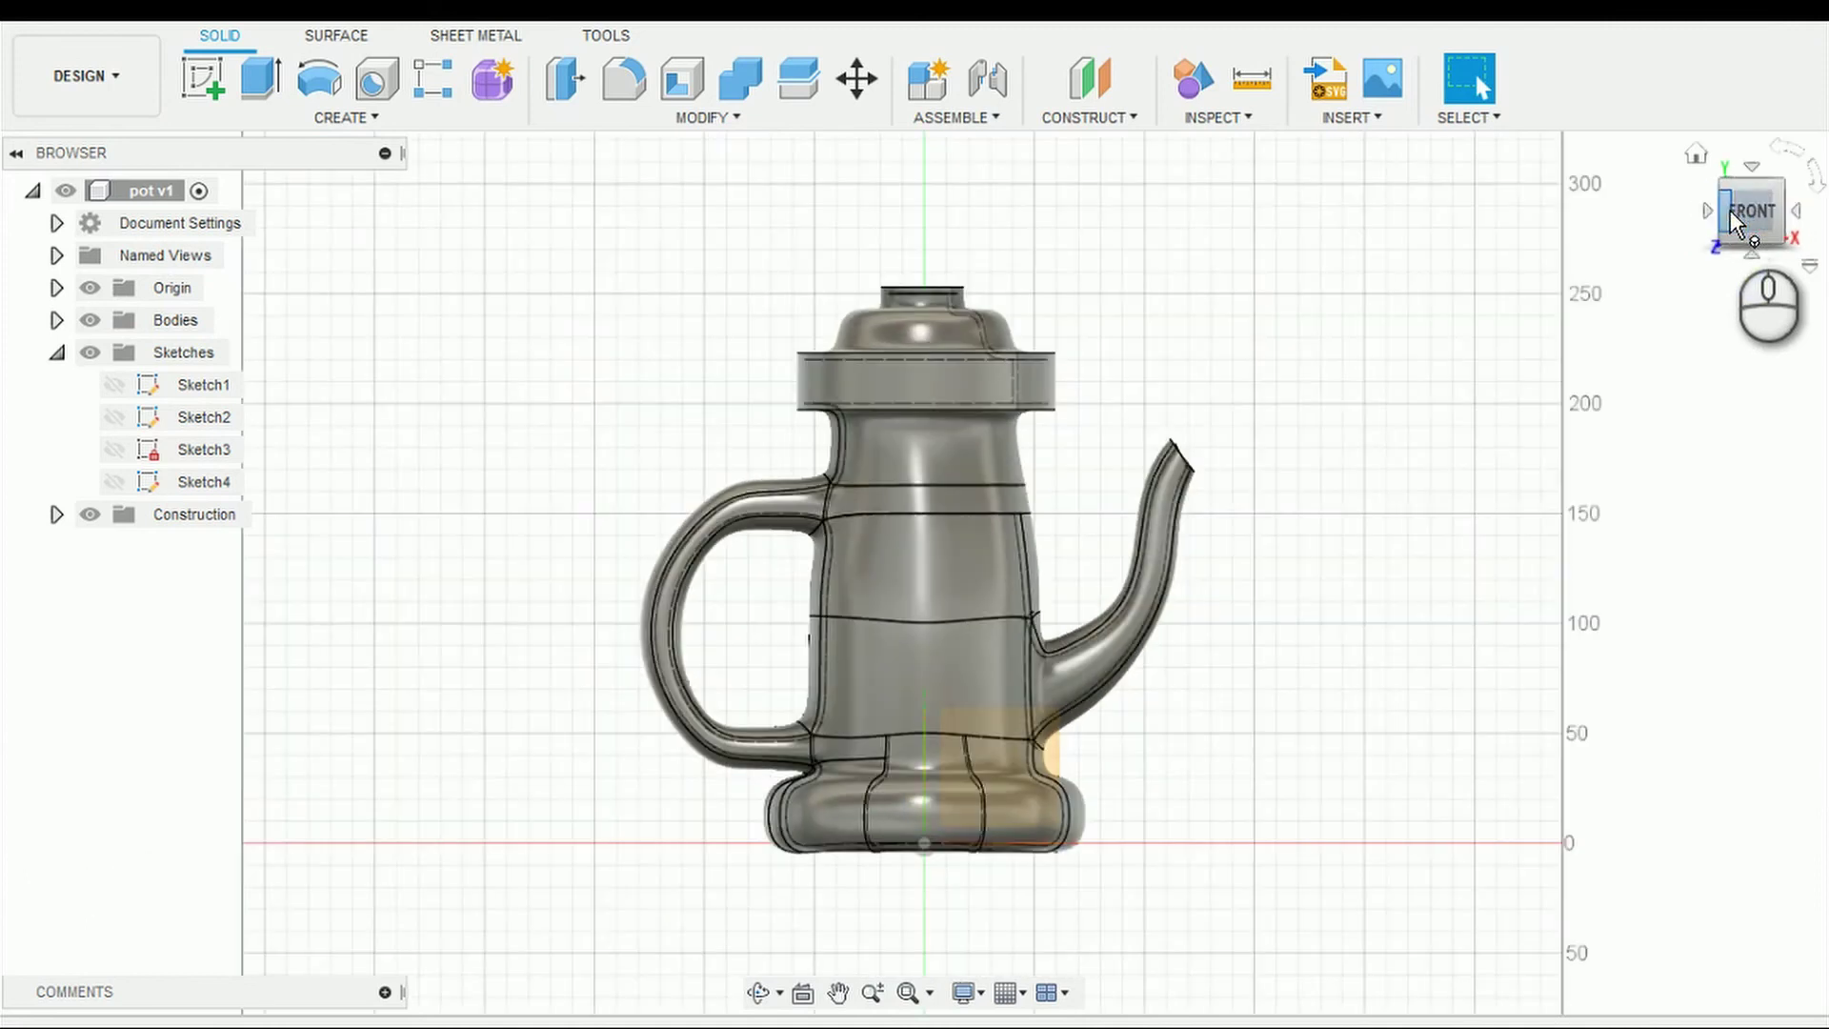
{"action": "left_click", "coordinate": [202, 76]}
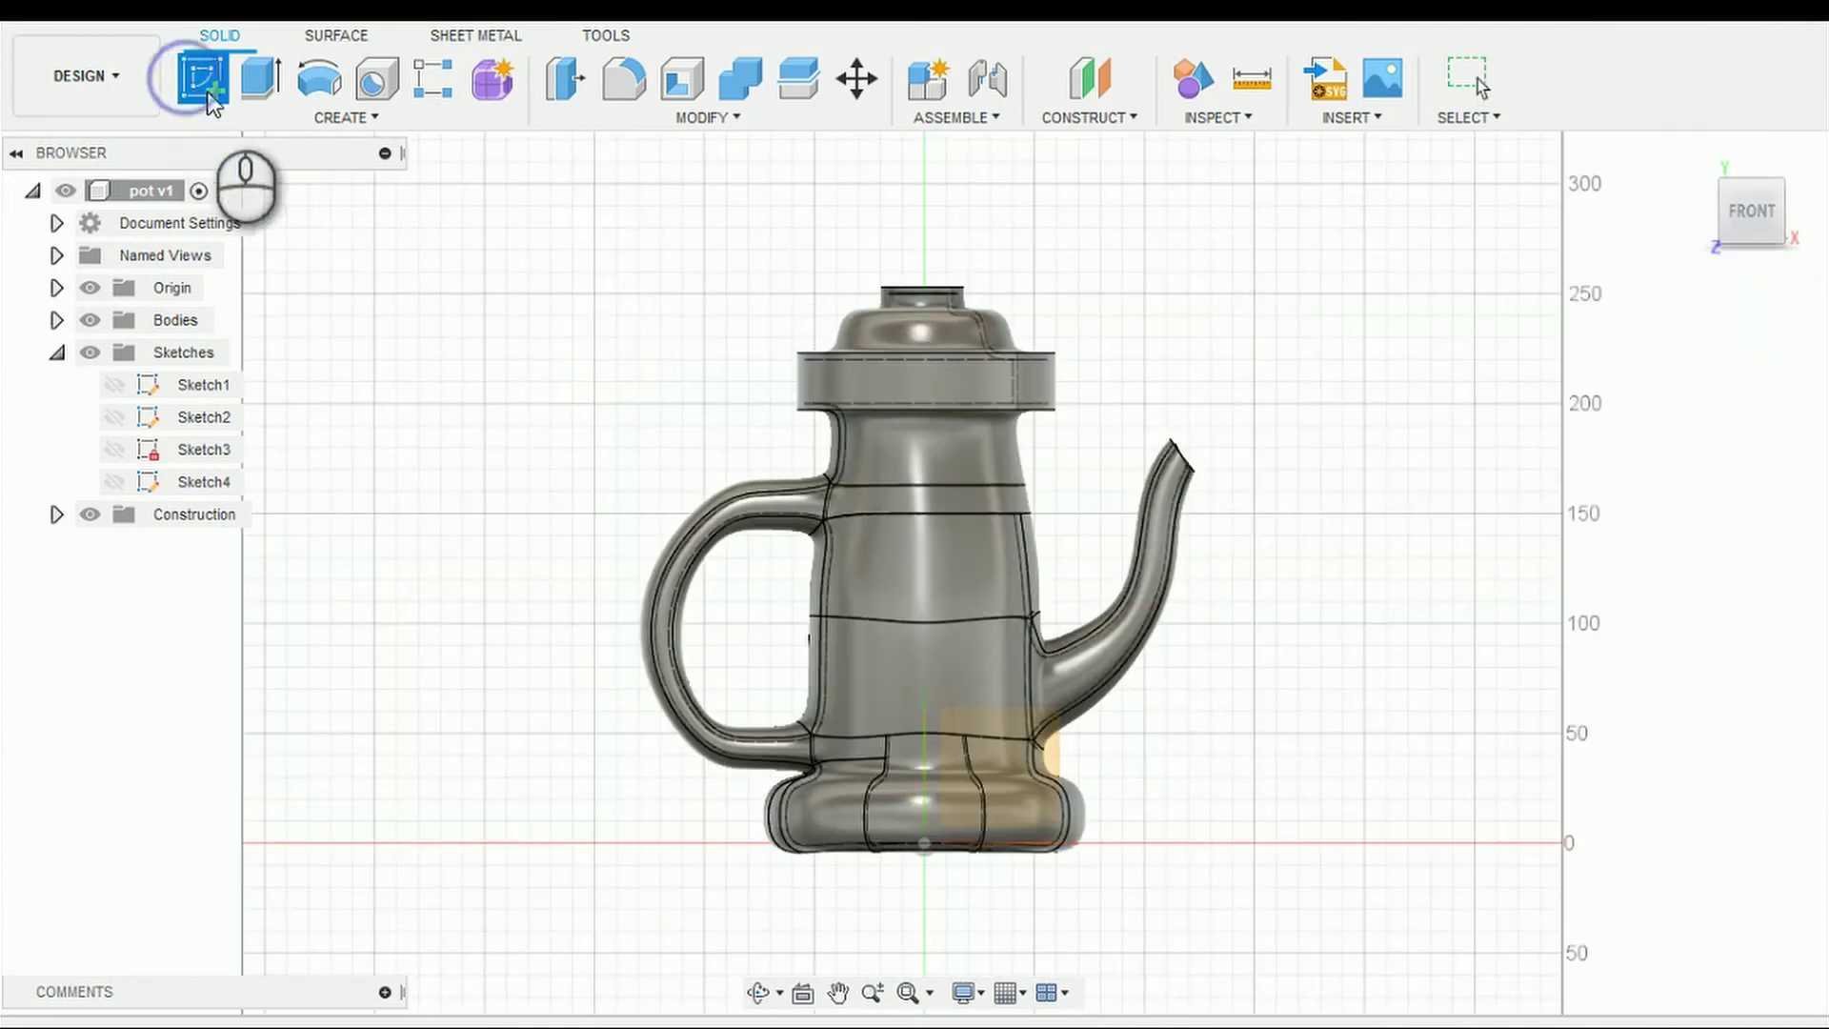
{"action": "left_click", "coordinate": [954, 474]}
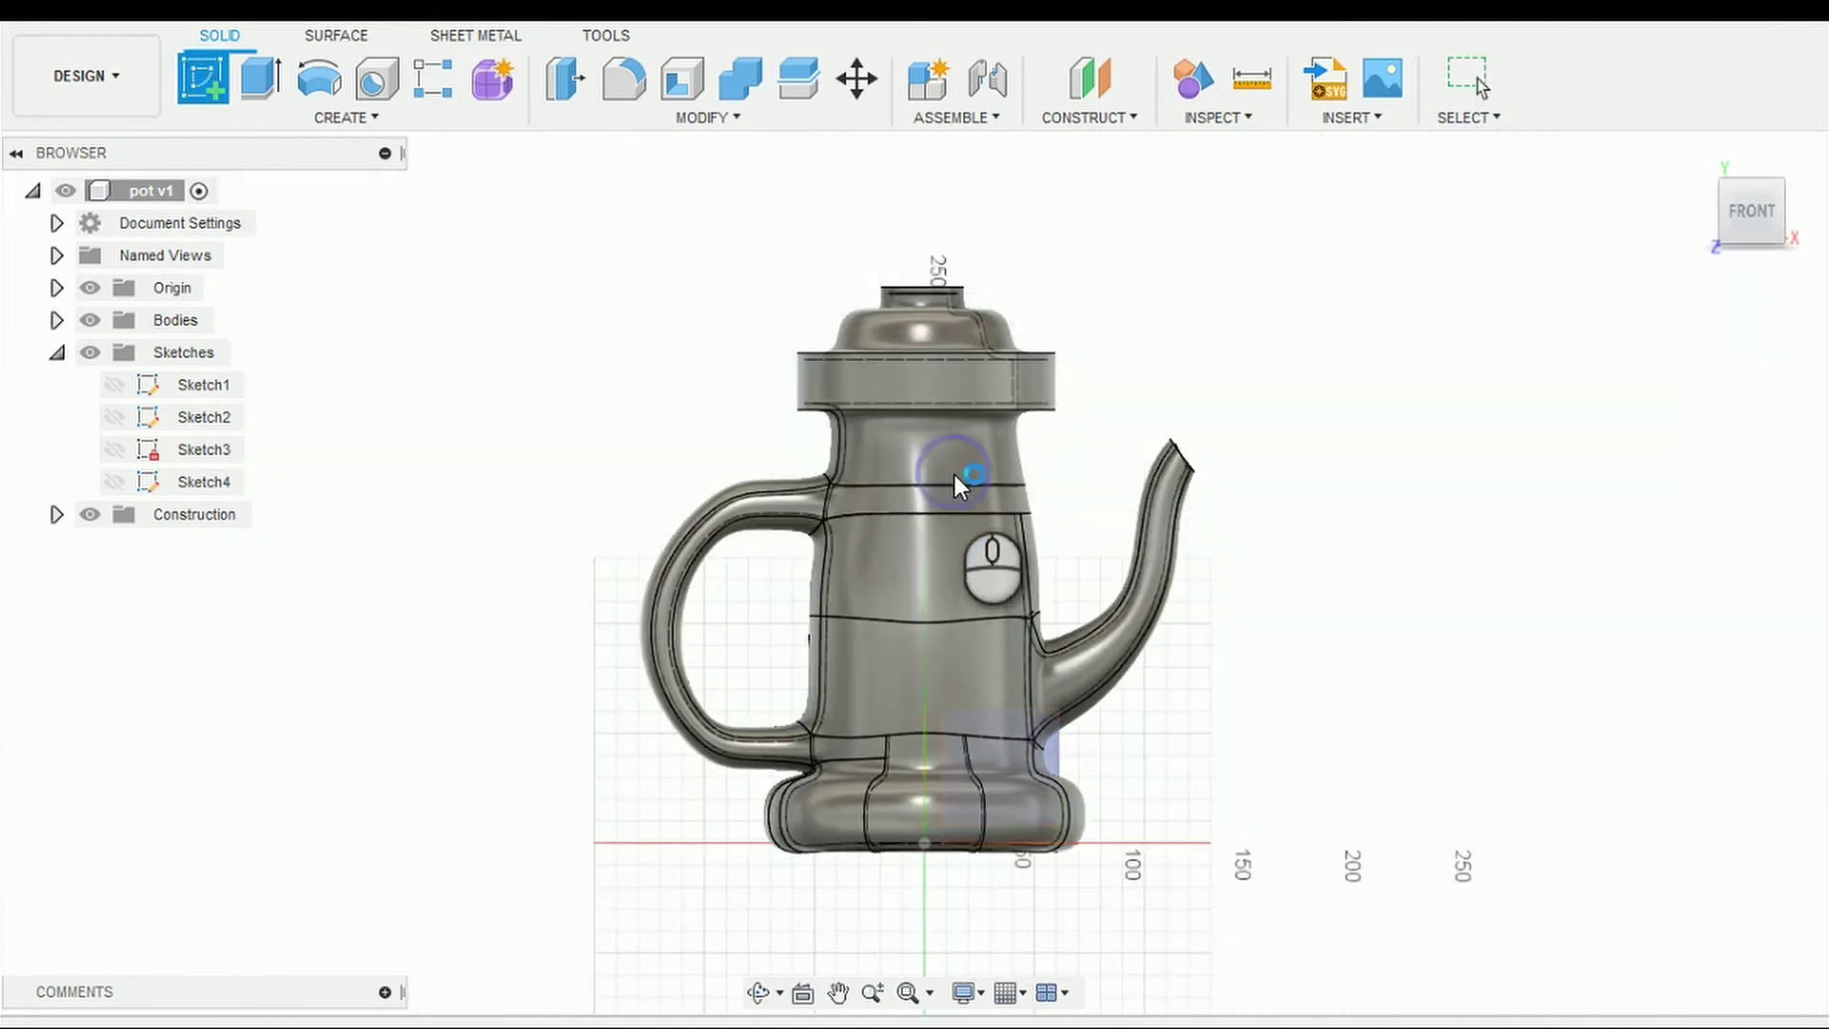
{"action": "left_click", "coordinate": [839, 992]}
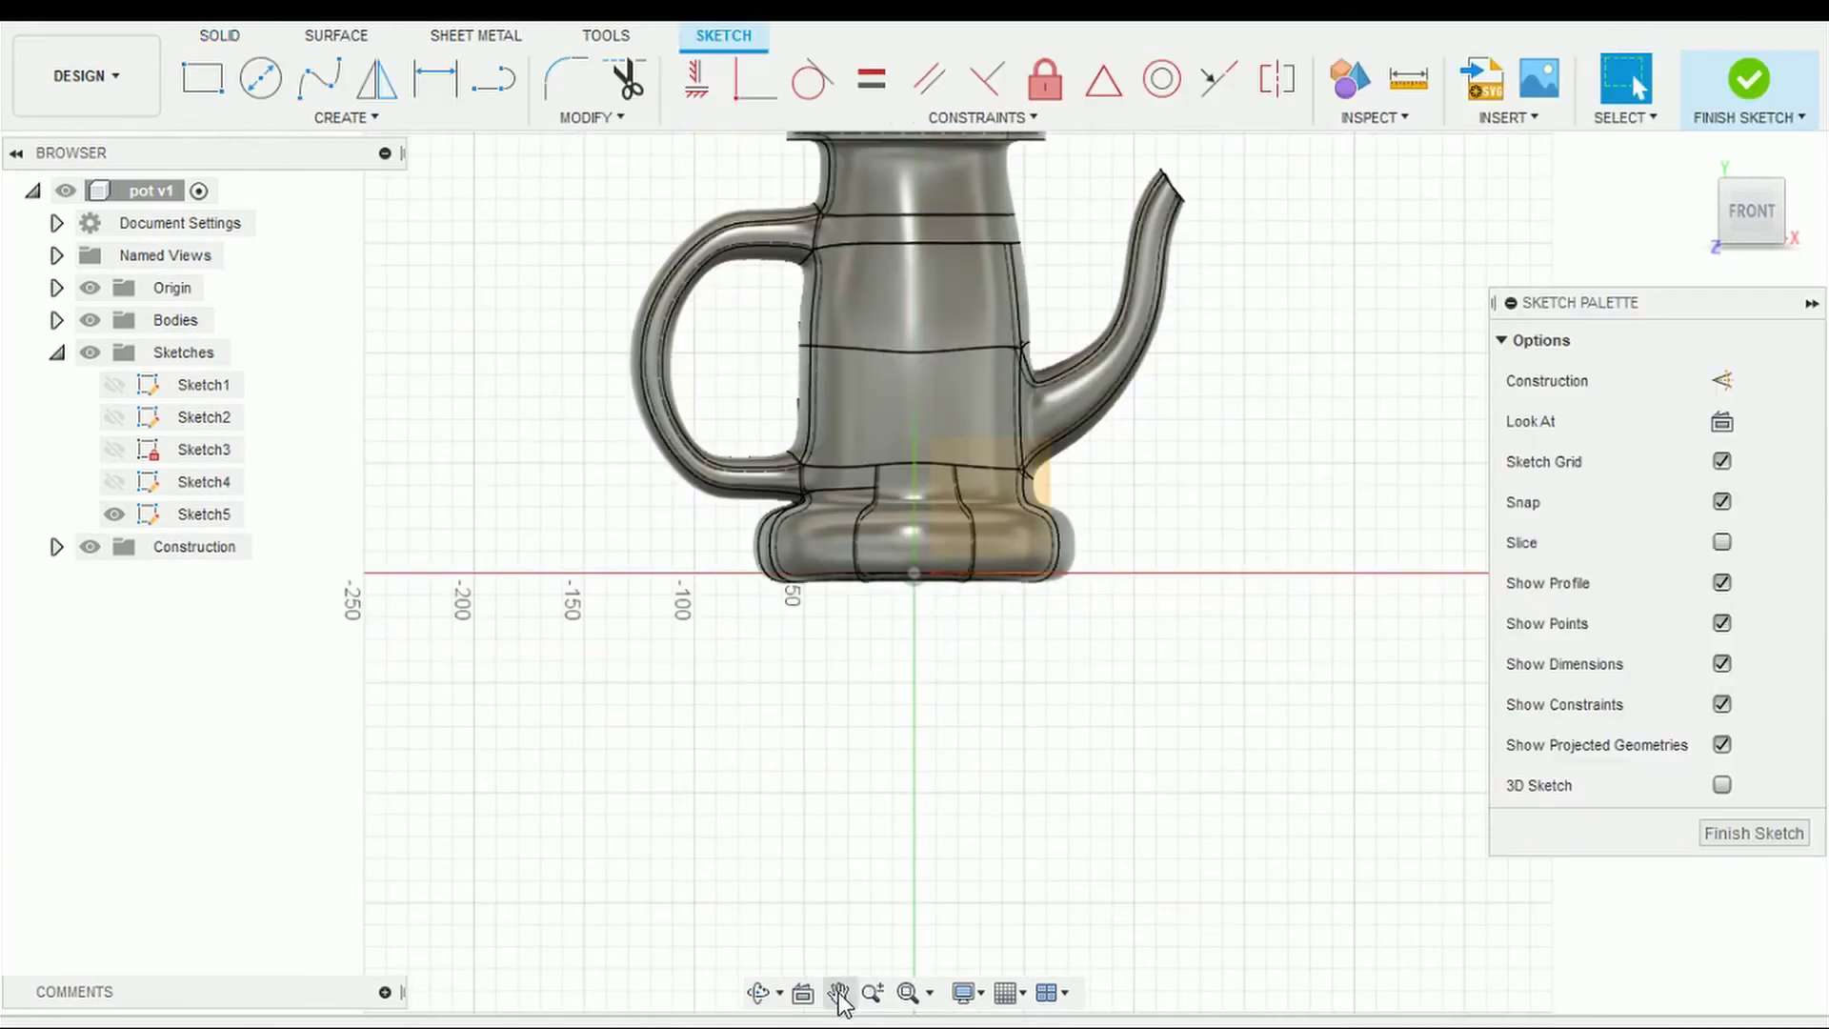
{"action": "left_click_drag", "start_coordinate": [1080, 704], "coordinate": [1070, 739]}
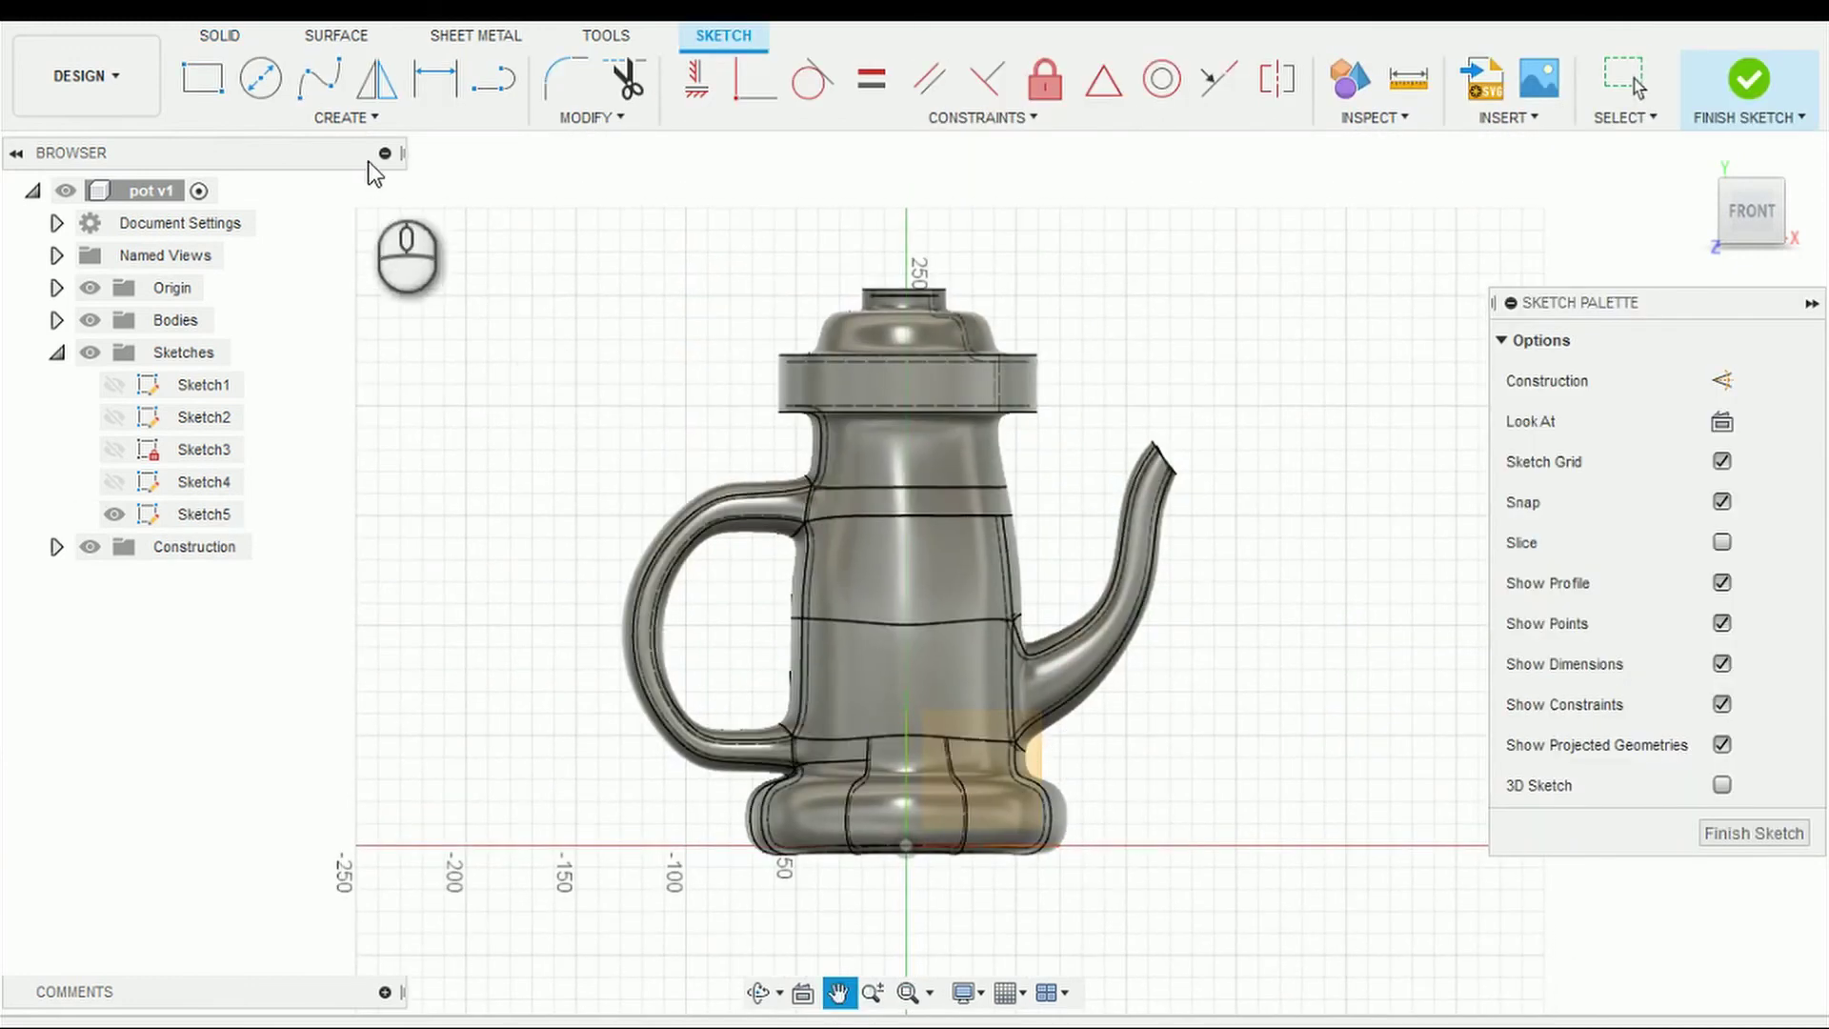
{"action": "left_click", "coordinate": [493, 78]}
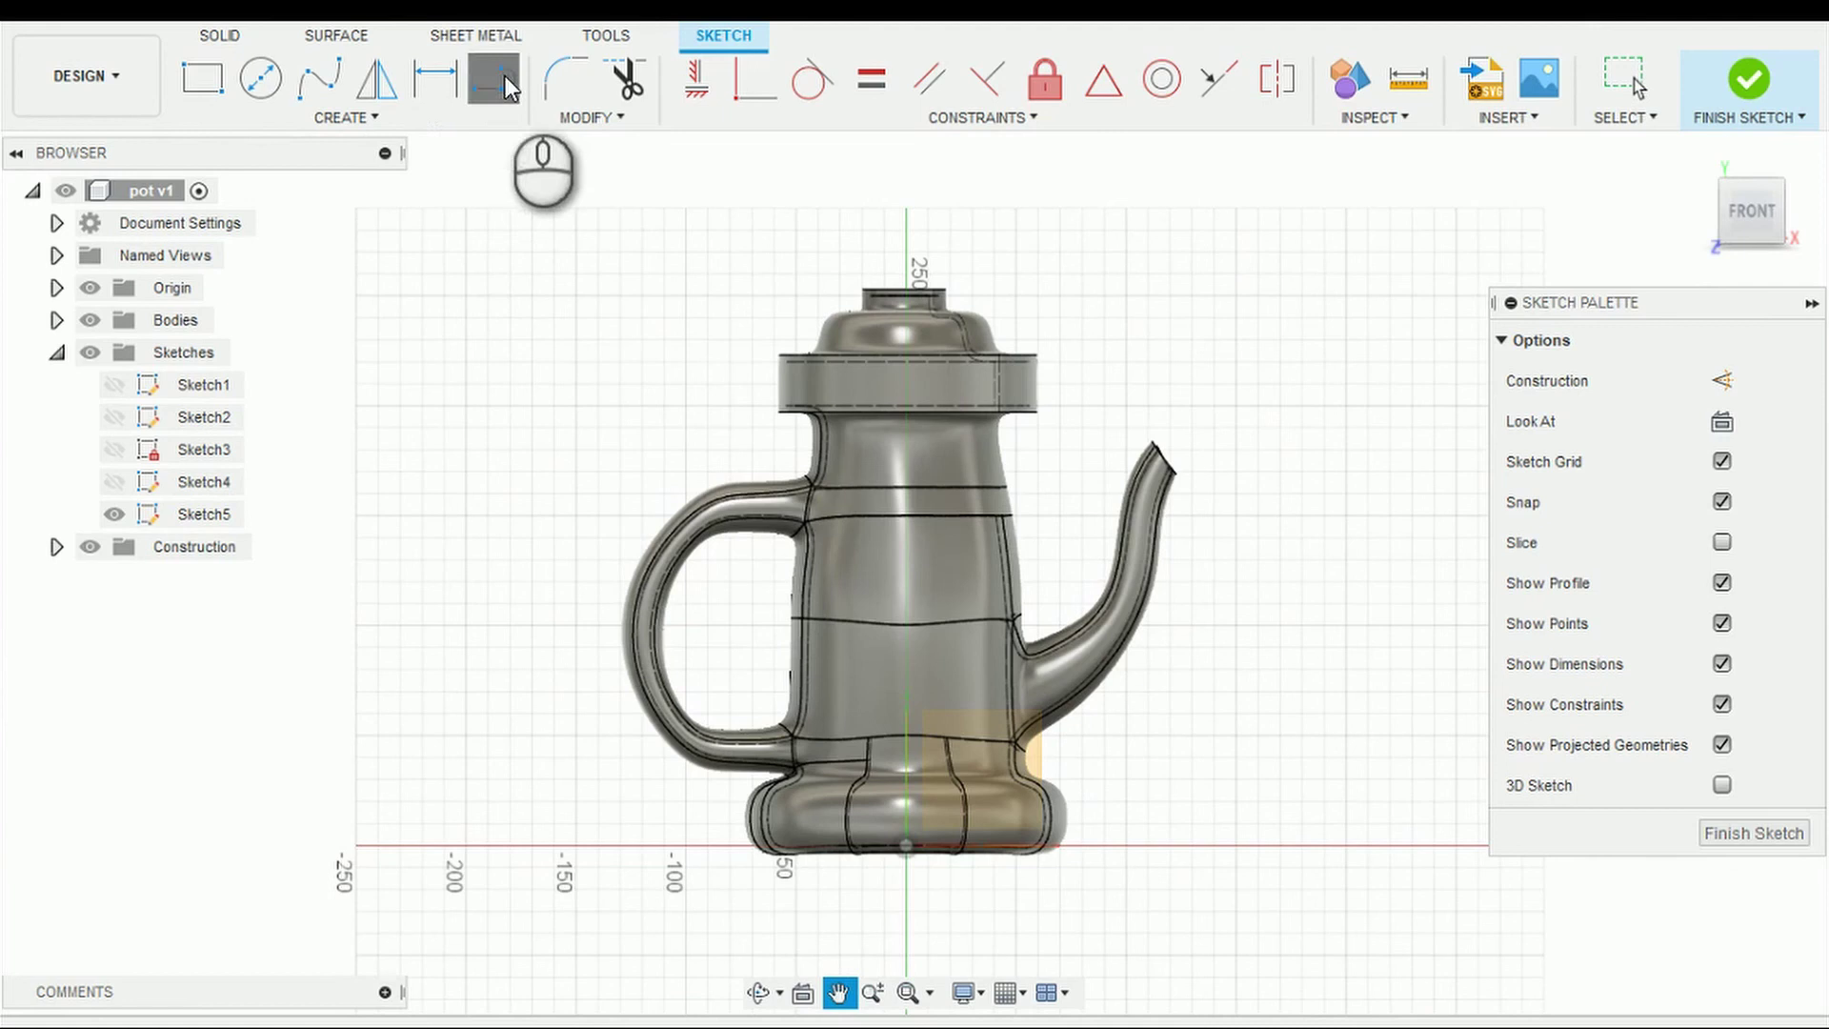
{"action": "left_click", "coordinate": [707, 382]}
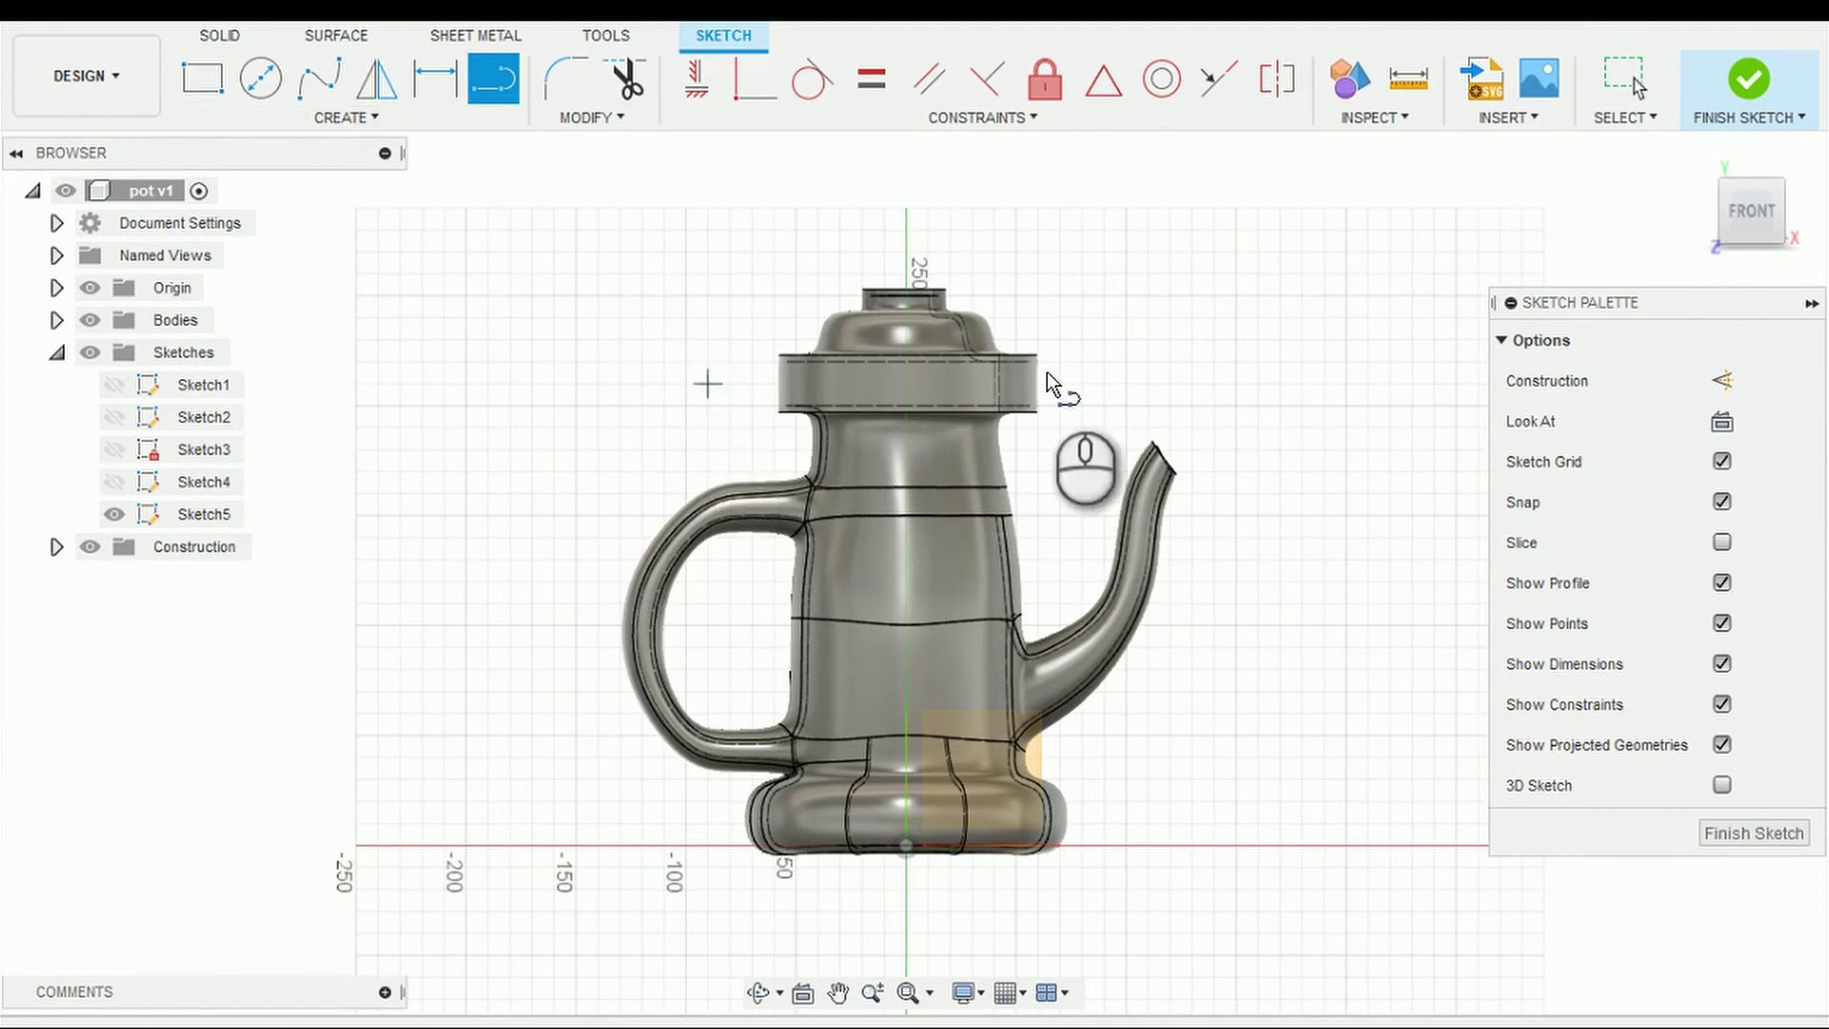
{"action": "left_click", "coordinate": [1105, 390]}
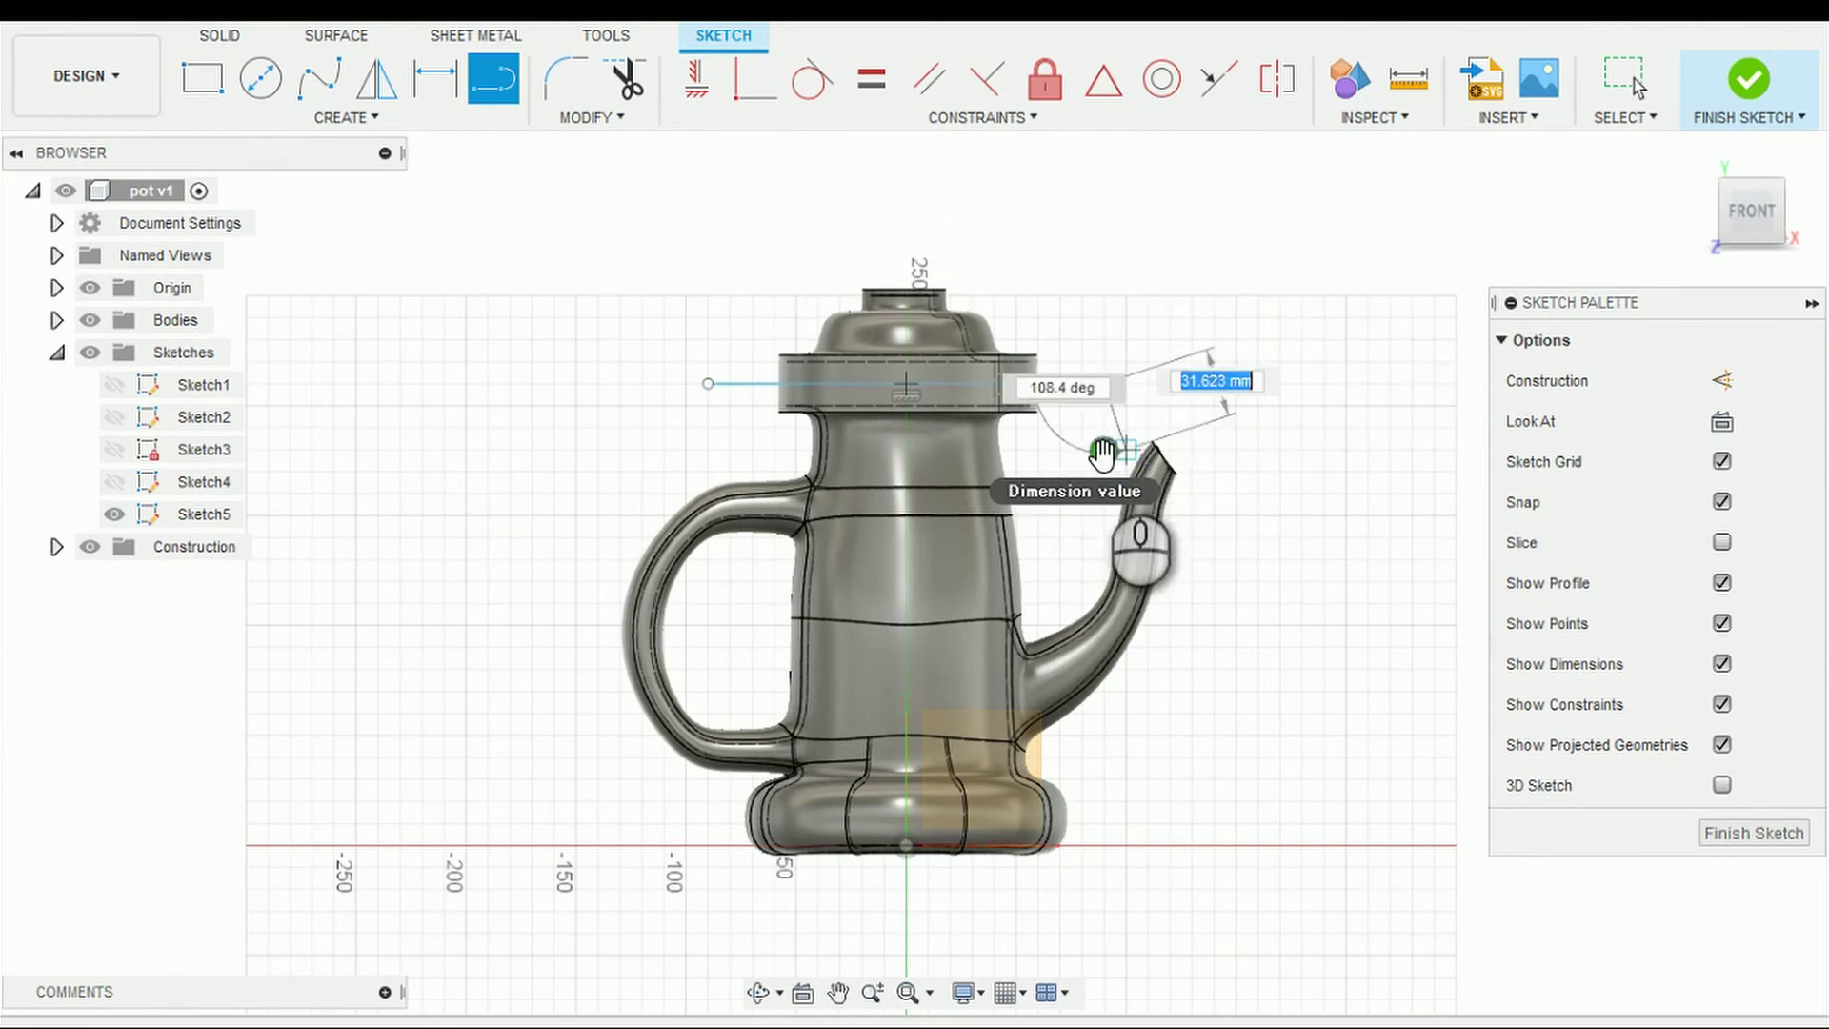
{"action": "left_click", "coordinate": [1102, 455]}
{"action": "left_click", "coordinate": [1755, 84]}
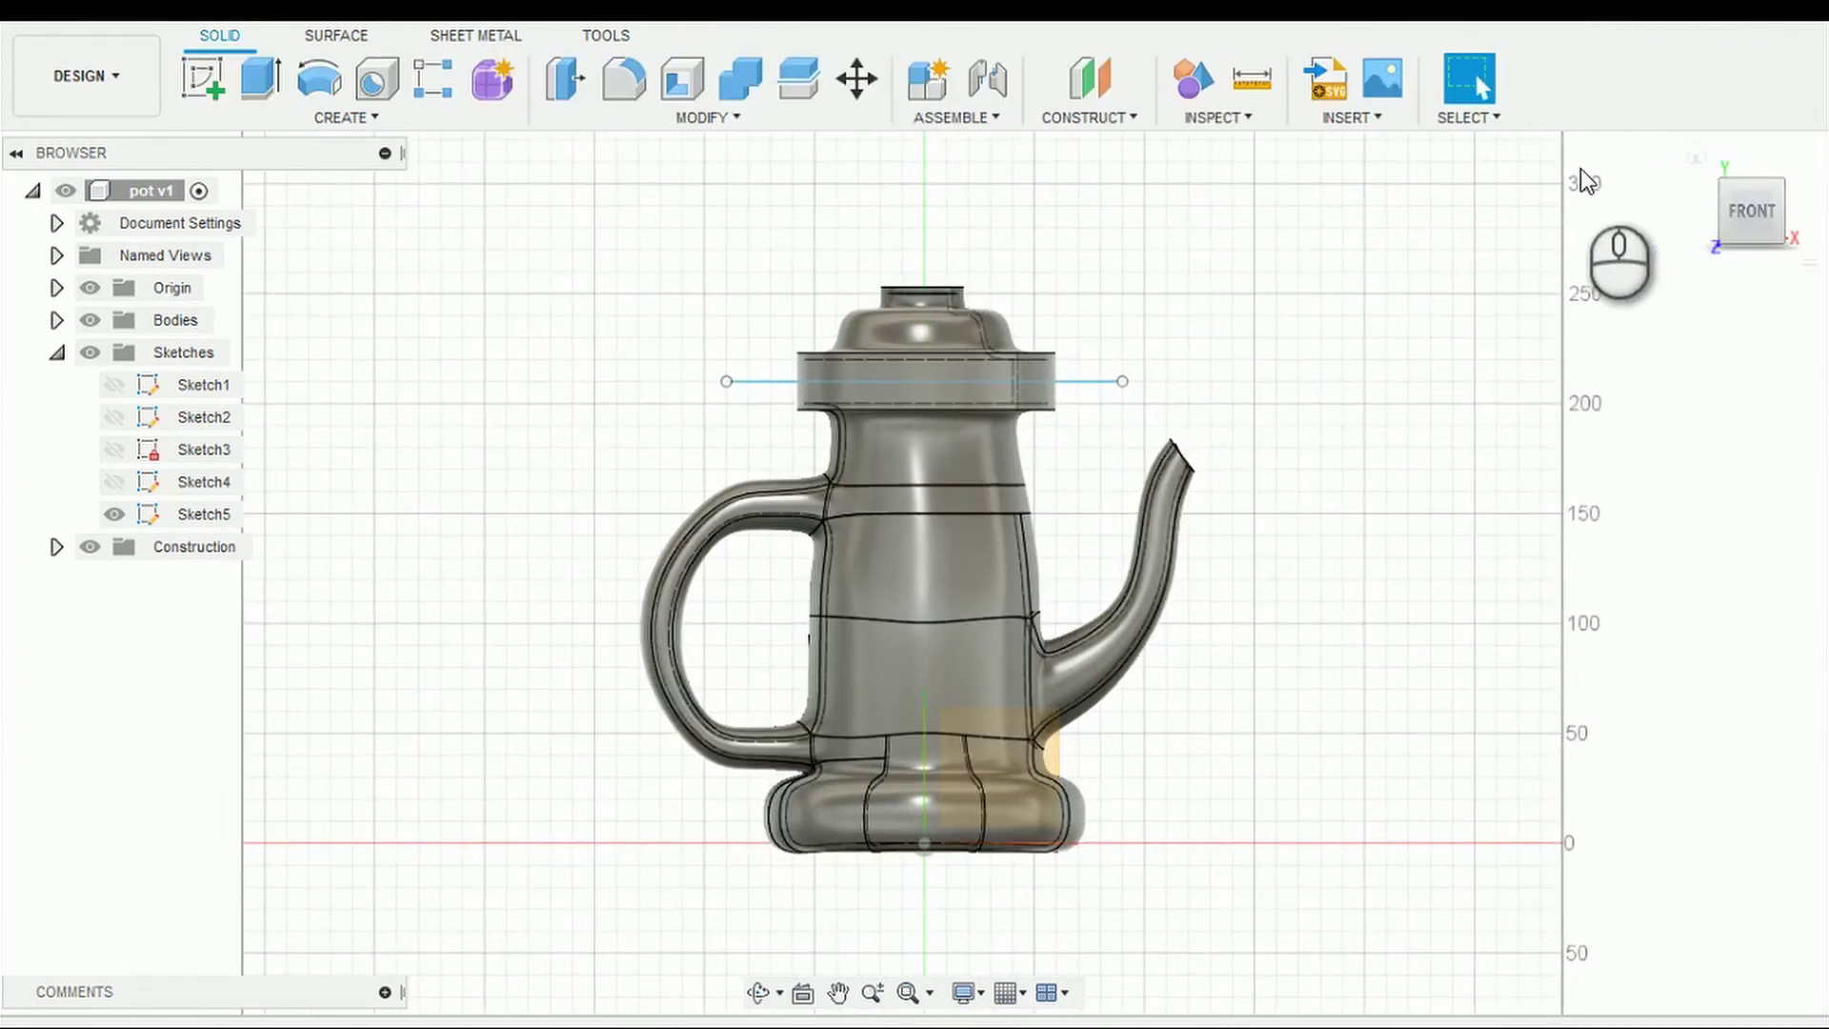
Step: Split the thickened pot body with the horizontal sketch line as the splitting tool, keeping Extend Splitting Tool(s) enabled
{"action": "left_click", "coordinate": [677, 117]}
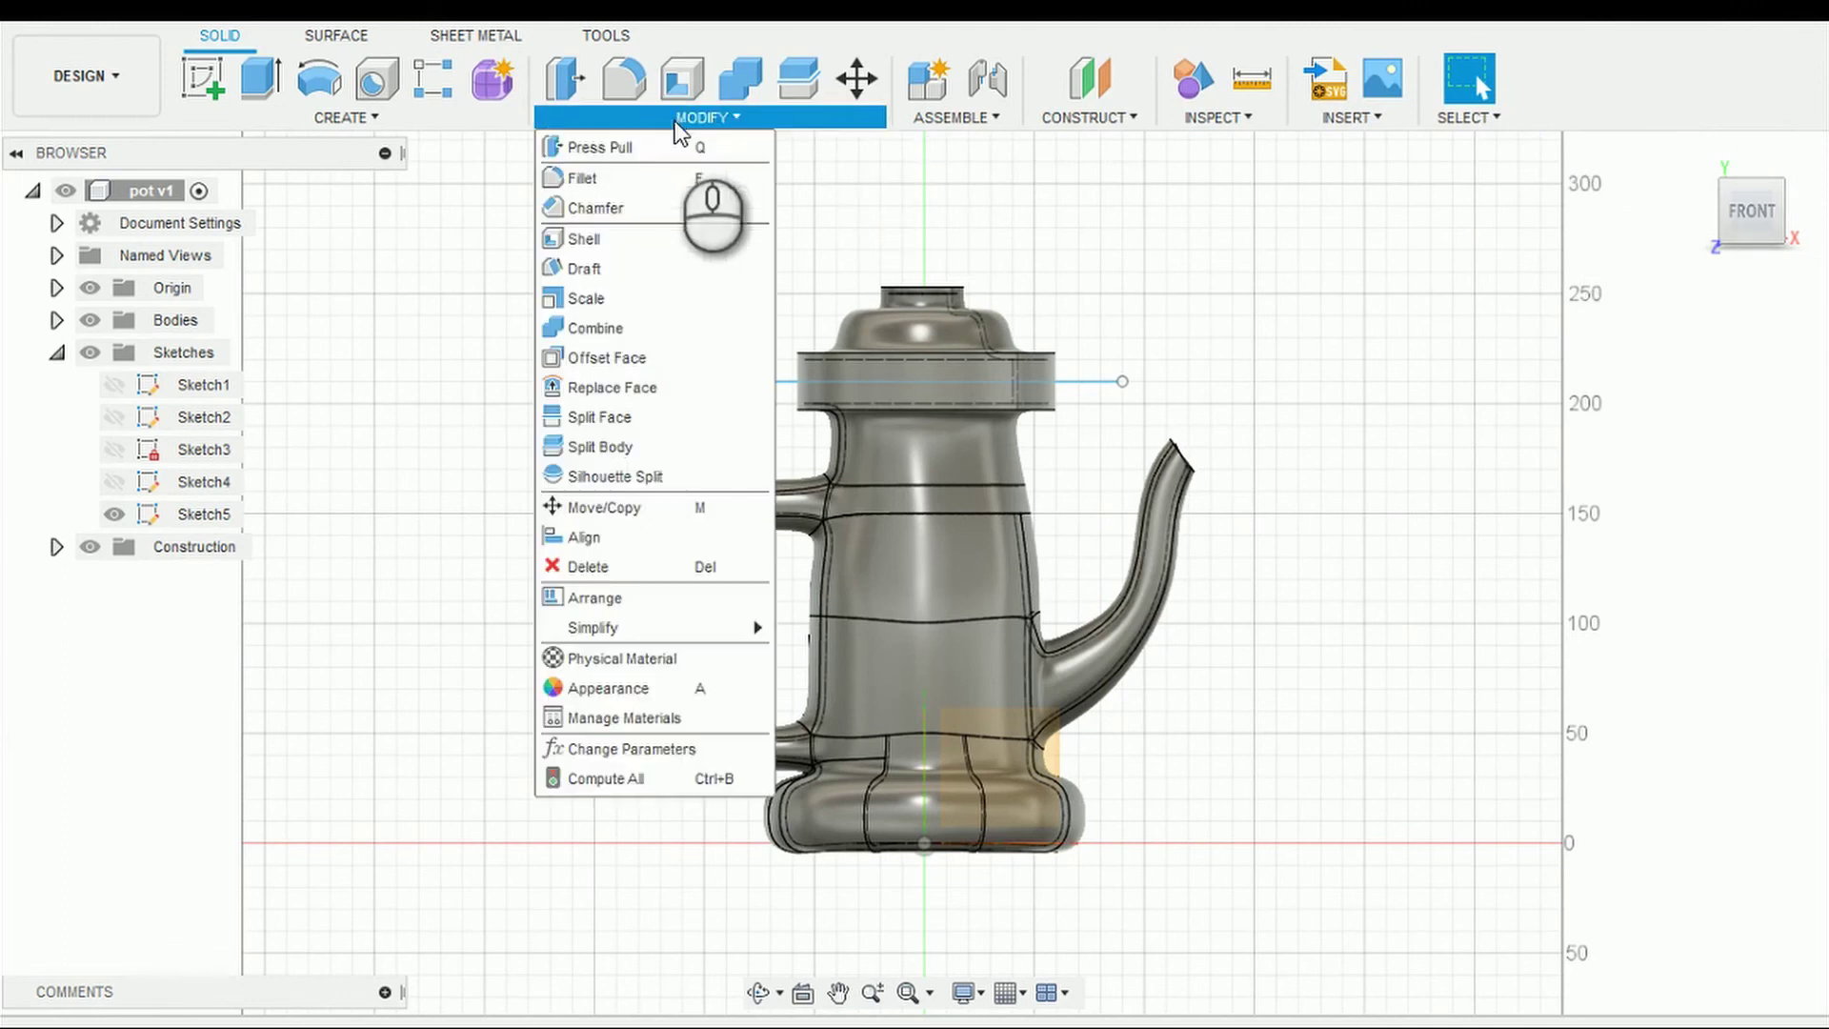
{"action": "left_click", "coordinate": [598, 447]}
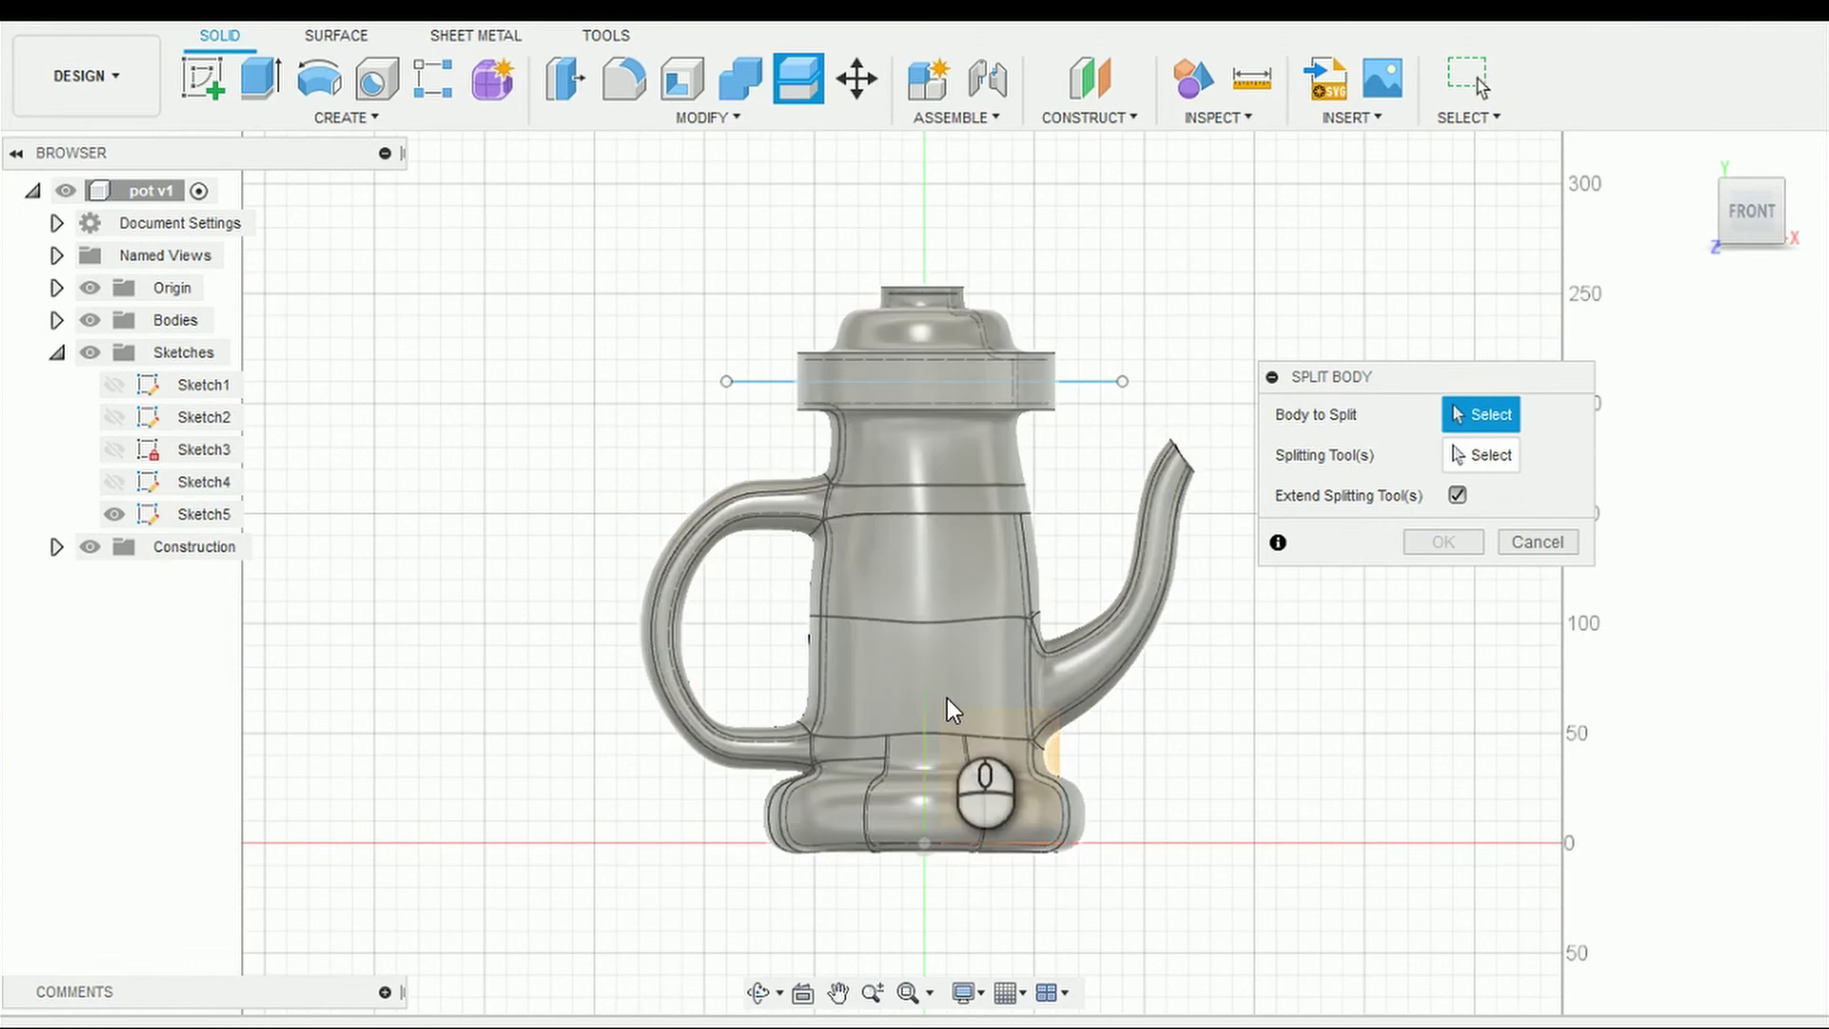
{"action": "left_click", "coordinate": [947, 698]}
{"action": "left_click", "coordinate": [1474, 454]}
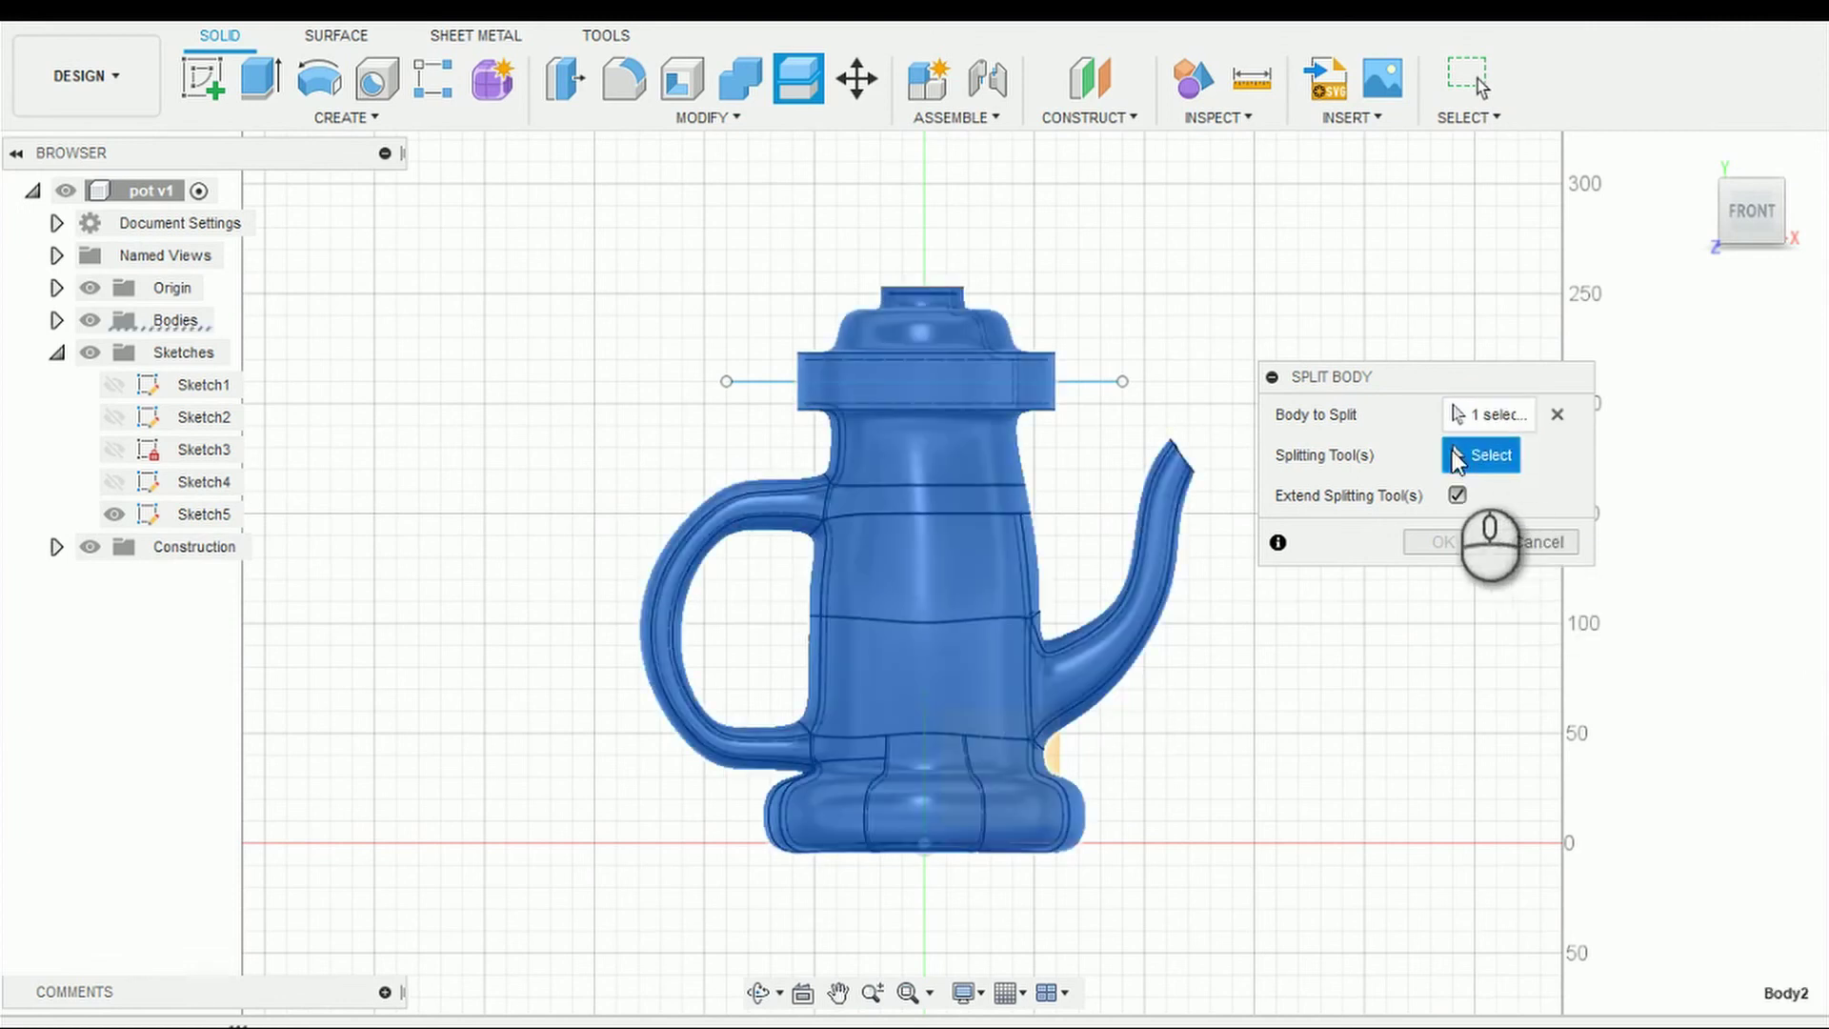
{"action": "left_click", "coordinate": [1098, 382]}
{"action": "key", "text": "Return"}
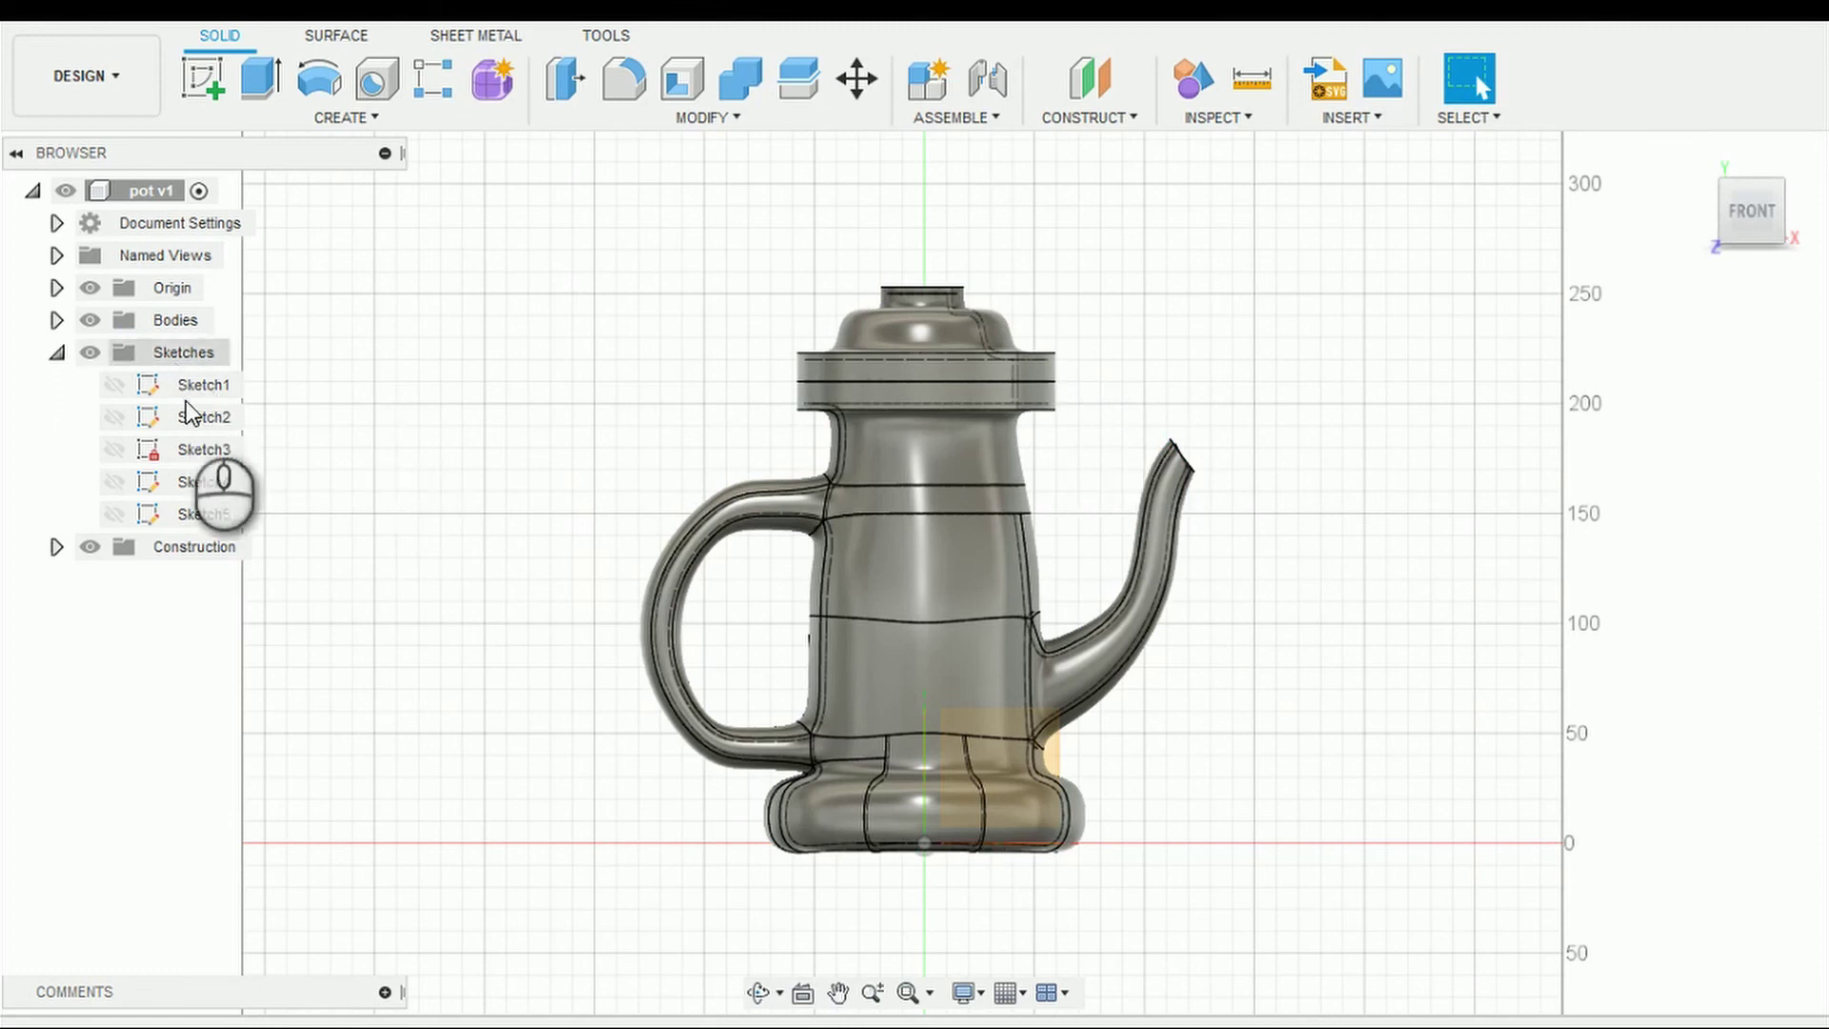
Step: Inspect the separated lid and pot by hiding and showing each of the two solid bodies in turn
{"action": "left_click", "coordinate": [759, 991]}
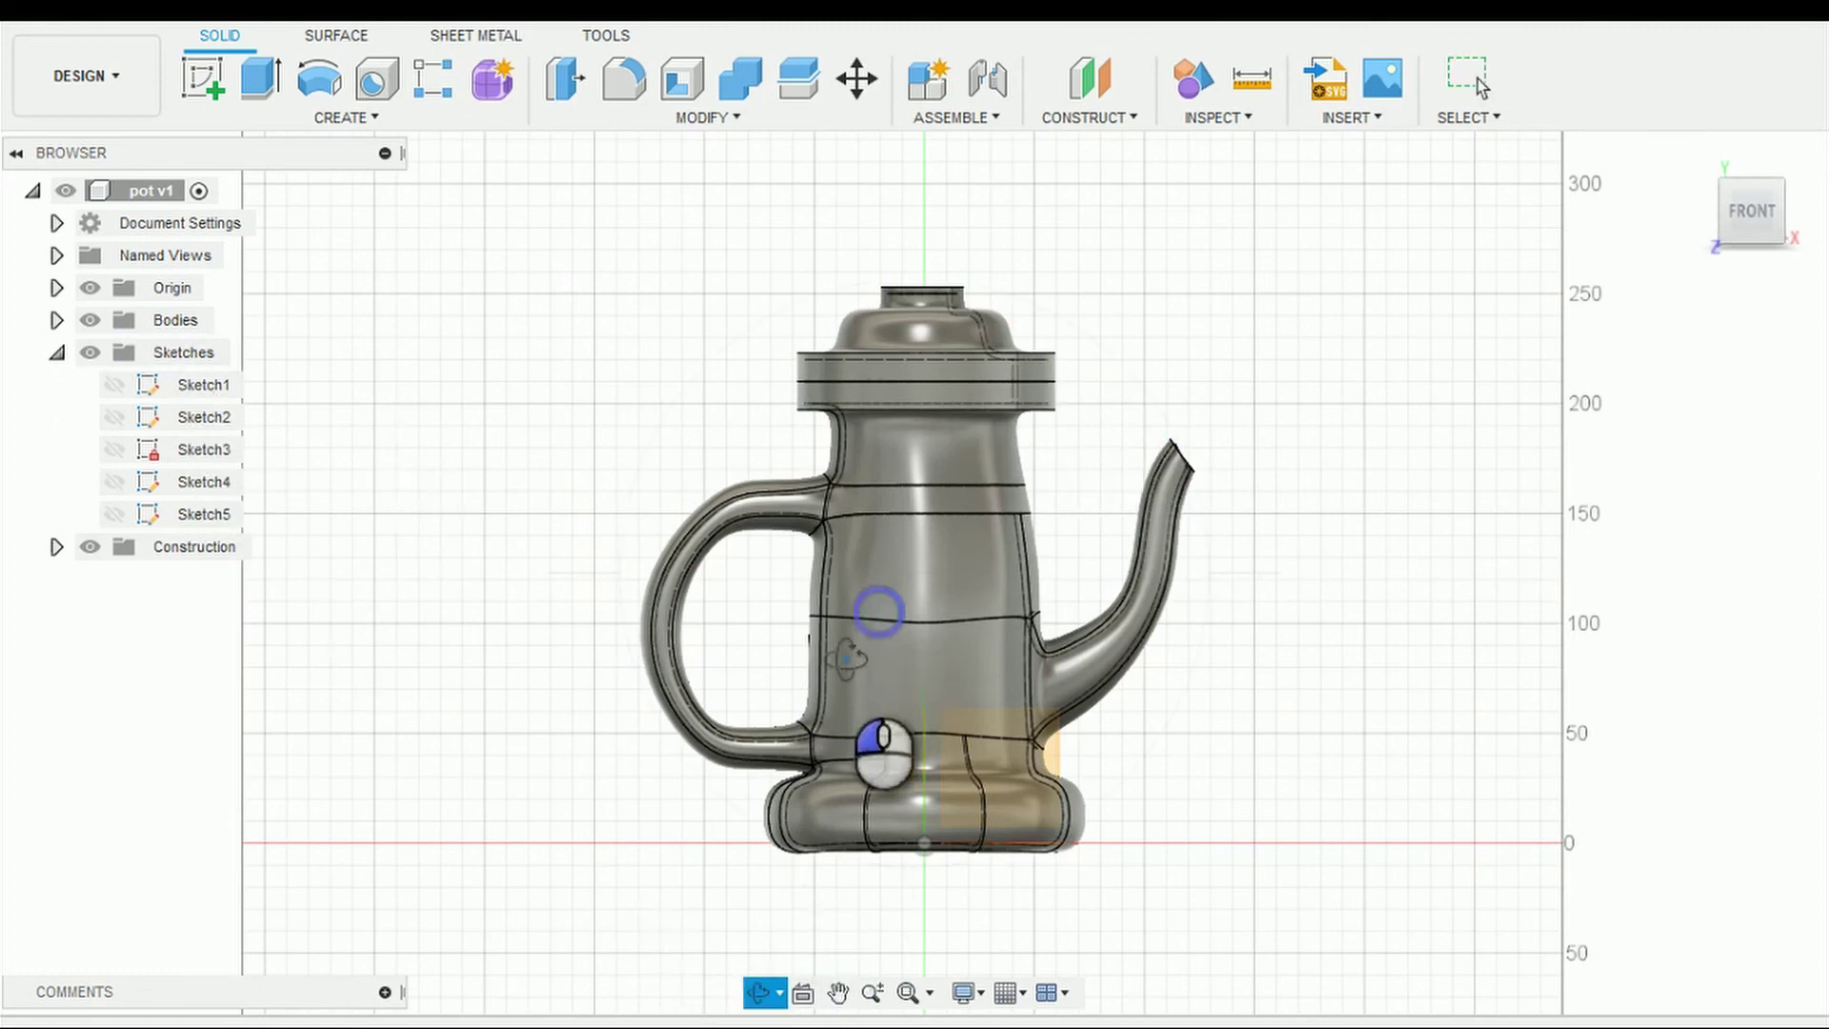
{"action": "left_click_drag", "start_coordinate": [838, 672], "coordinate": [838, 686]}
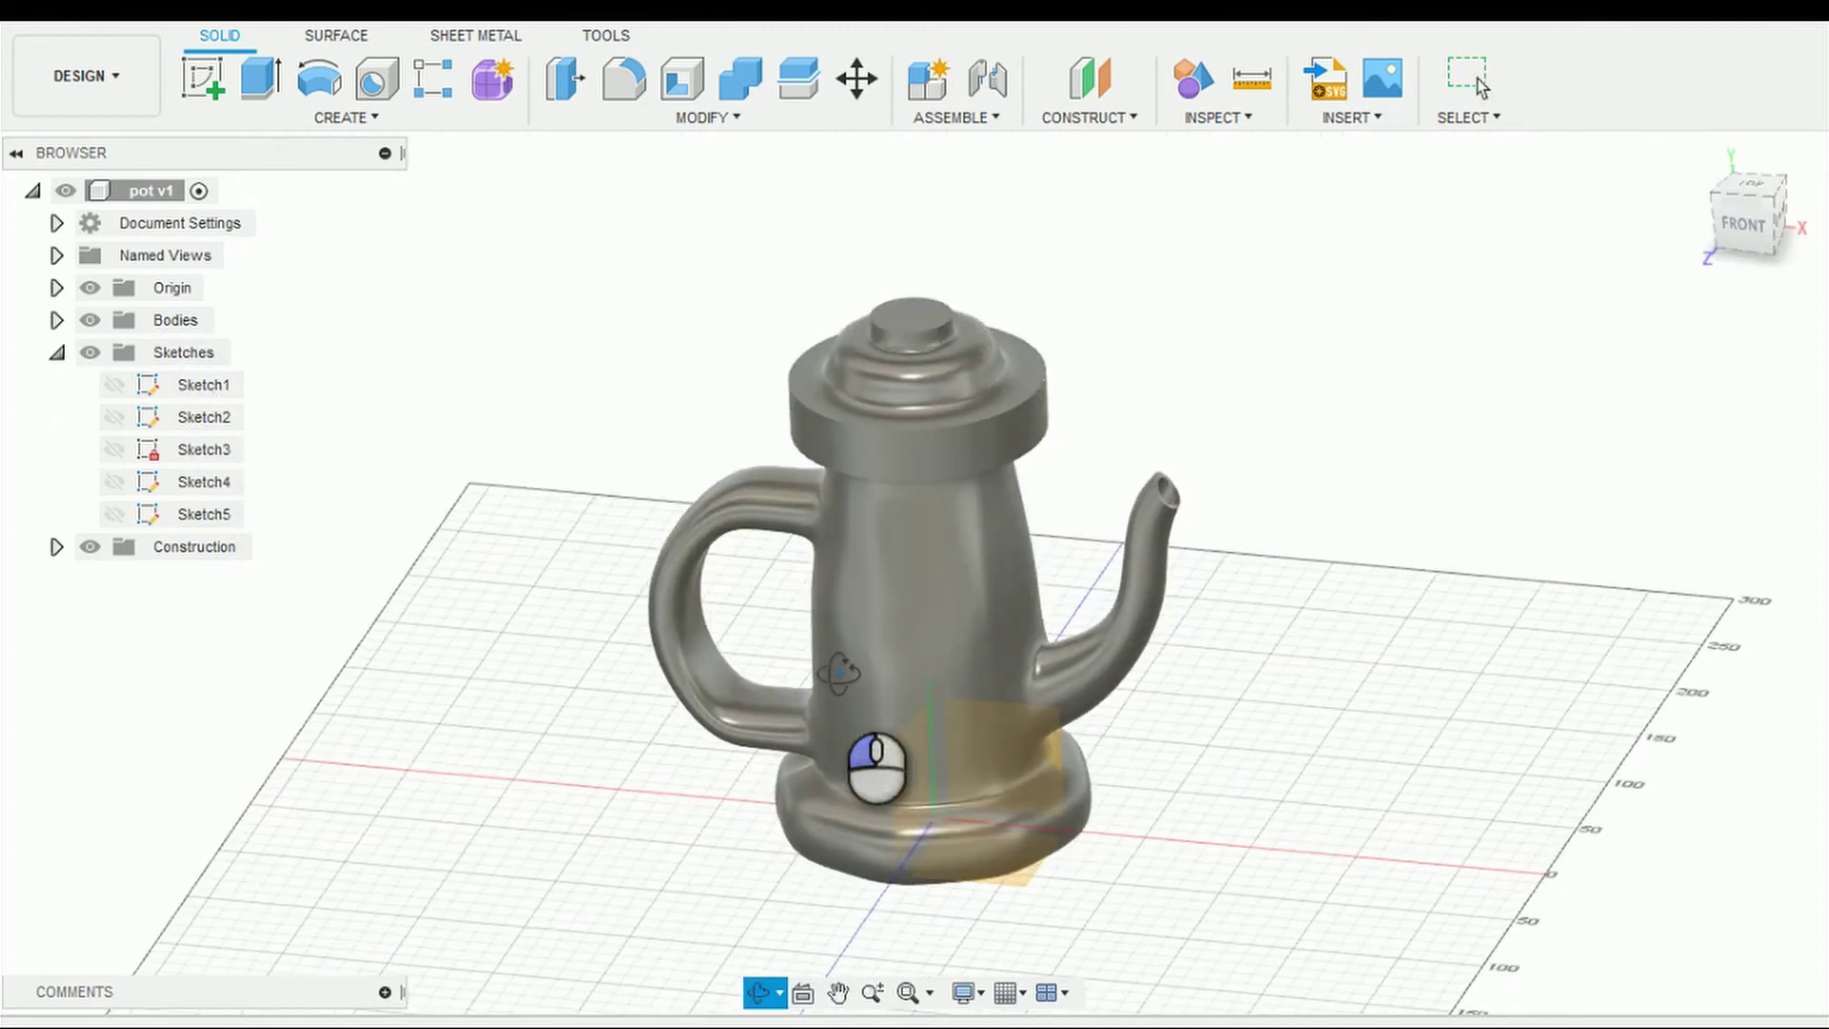
{"action": "left_click", "coordinate": [58, 352]}
{"action": "left_click", "coordinate": [57, 320]}
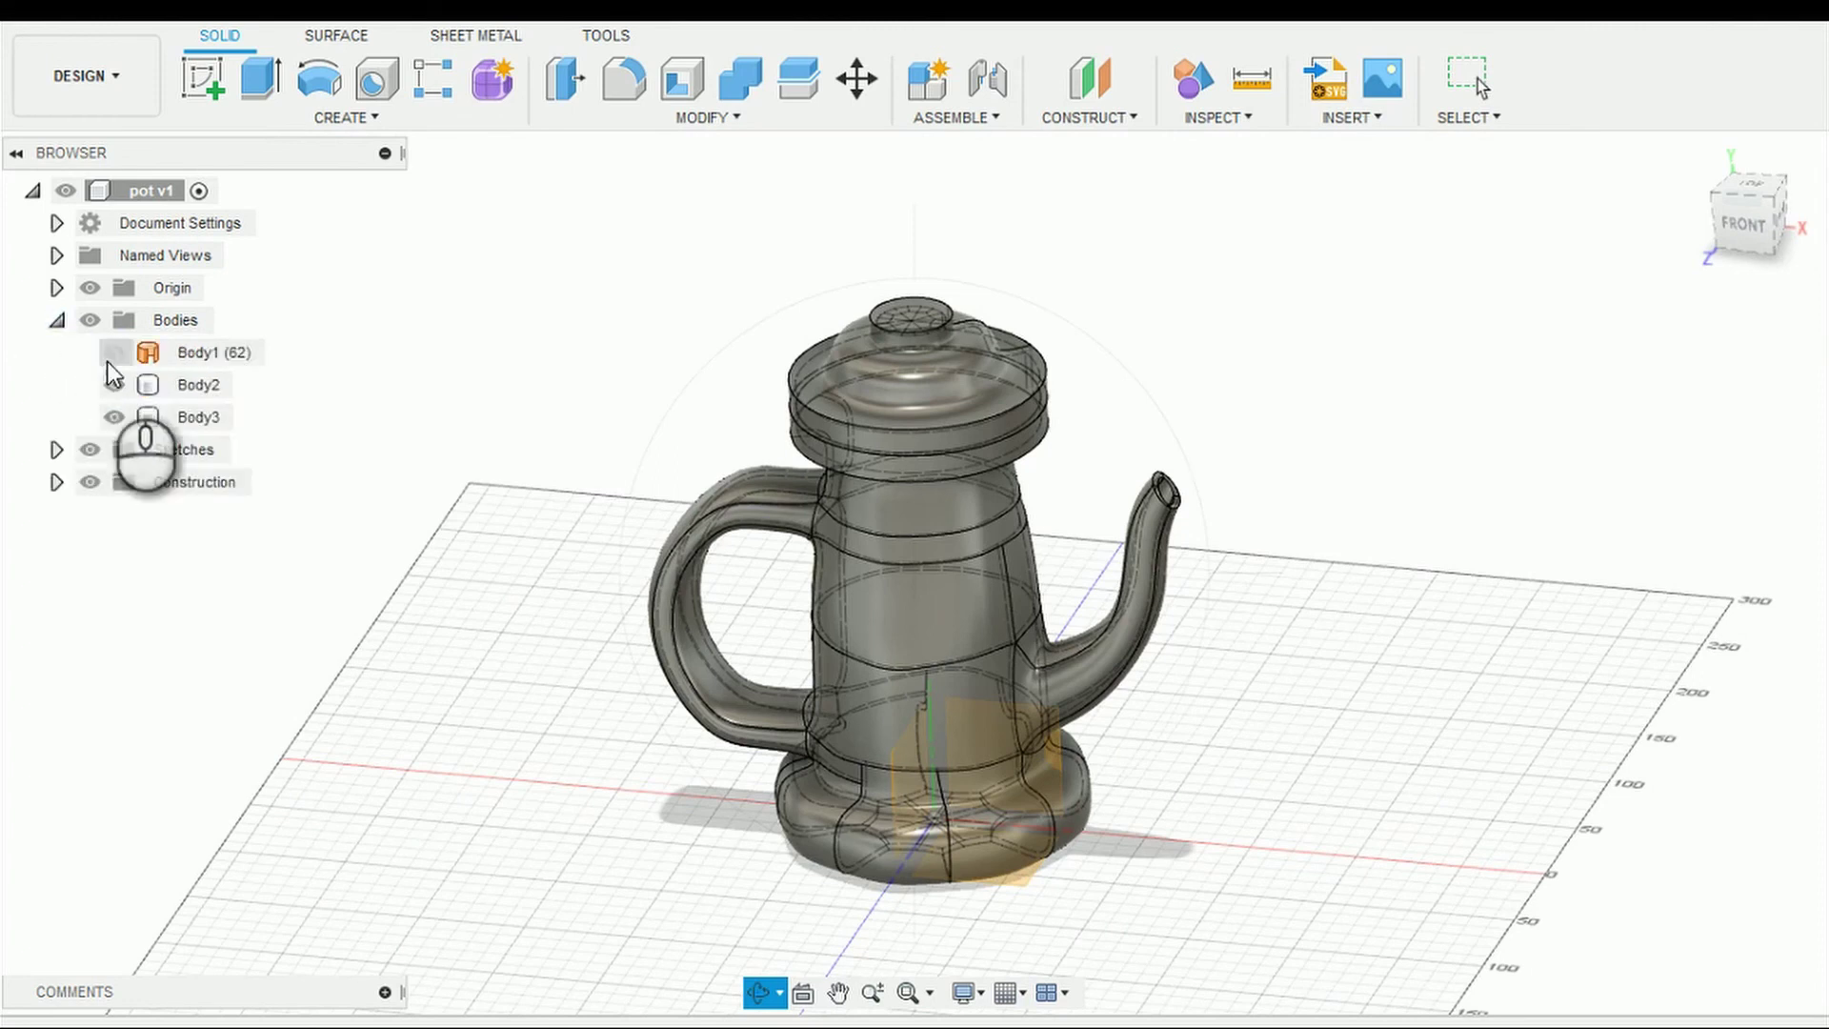
{"action": "left_click", "coordinate": [111, 384]}
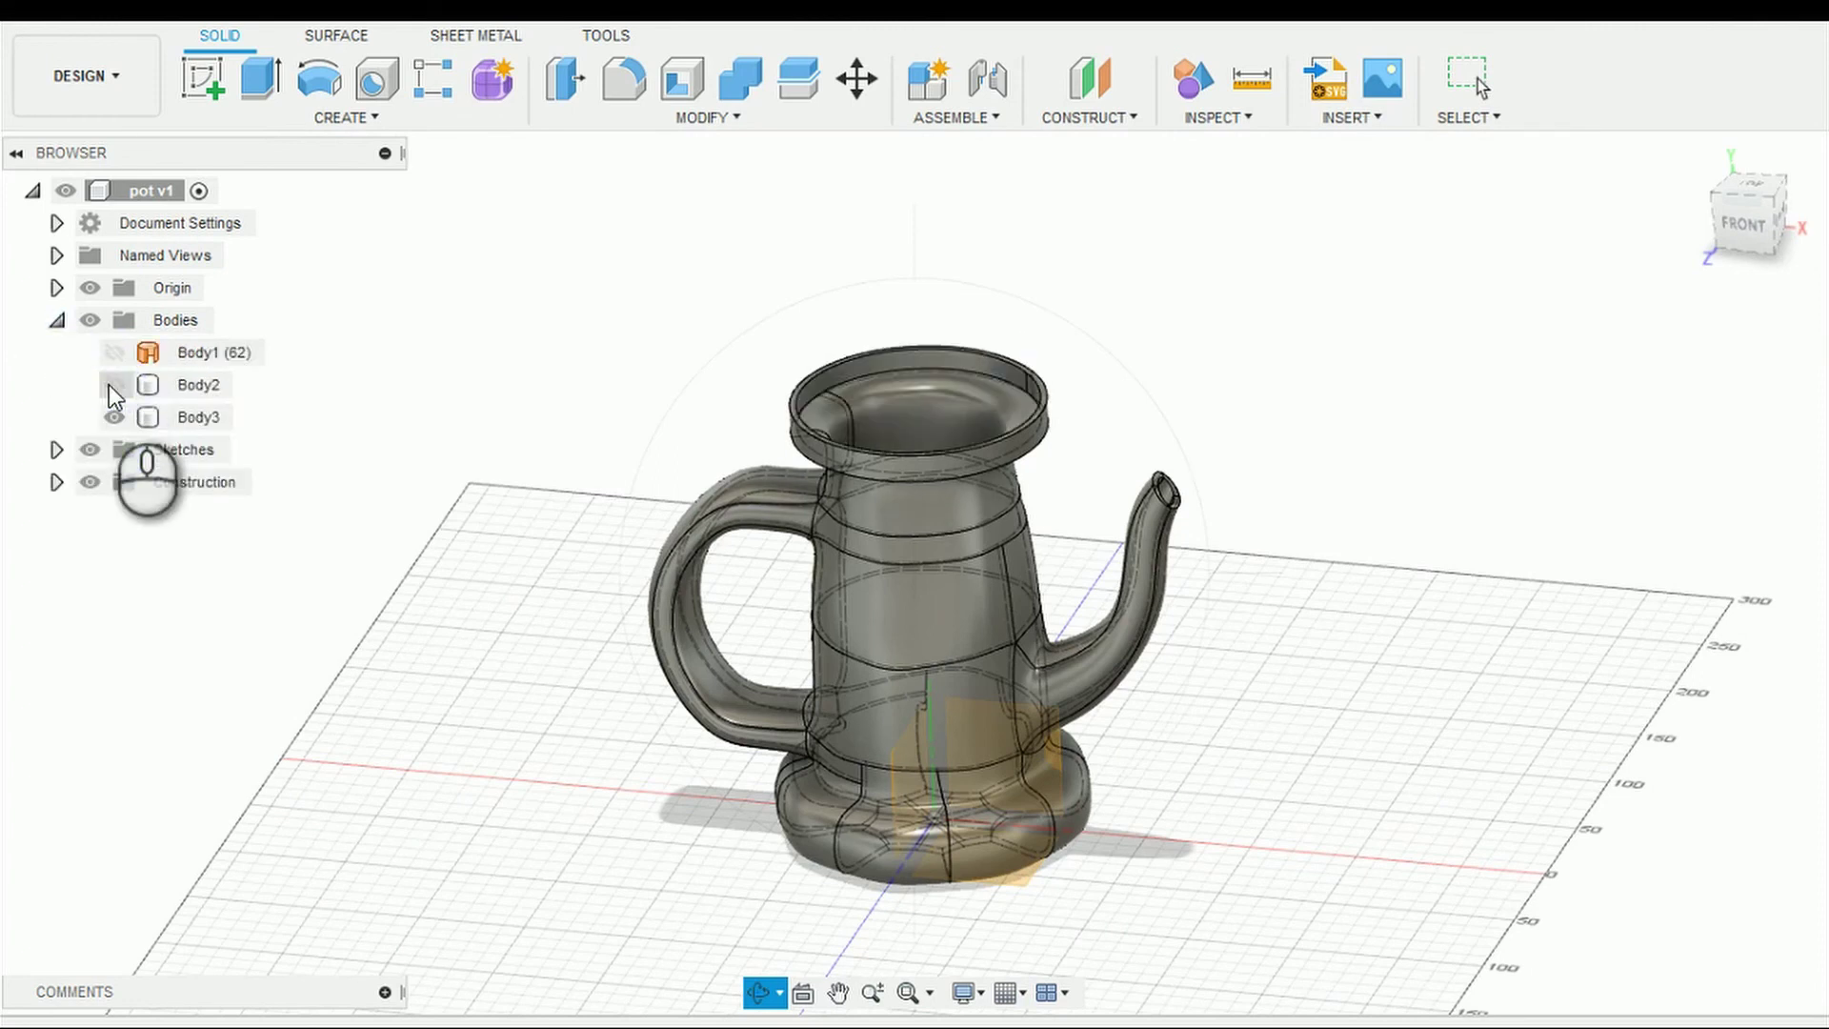
{"action": "left_click", "coordinate": [112, 384]}
{"action": "left_click", "coordinate": [113, 418]}
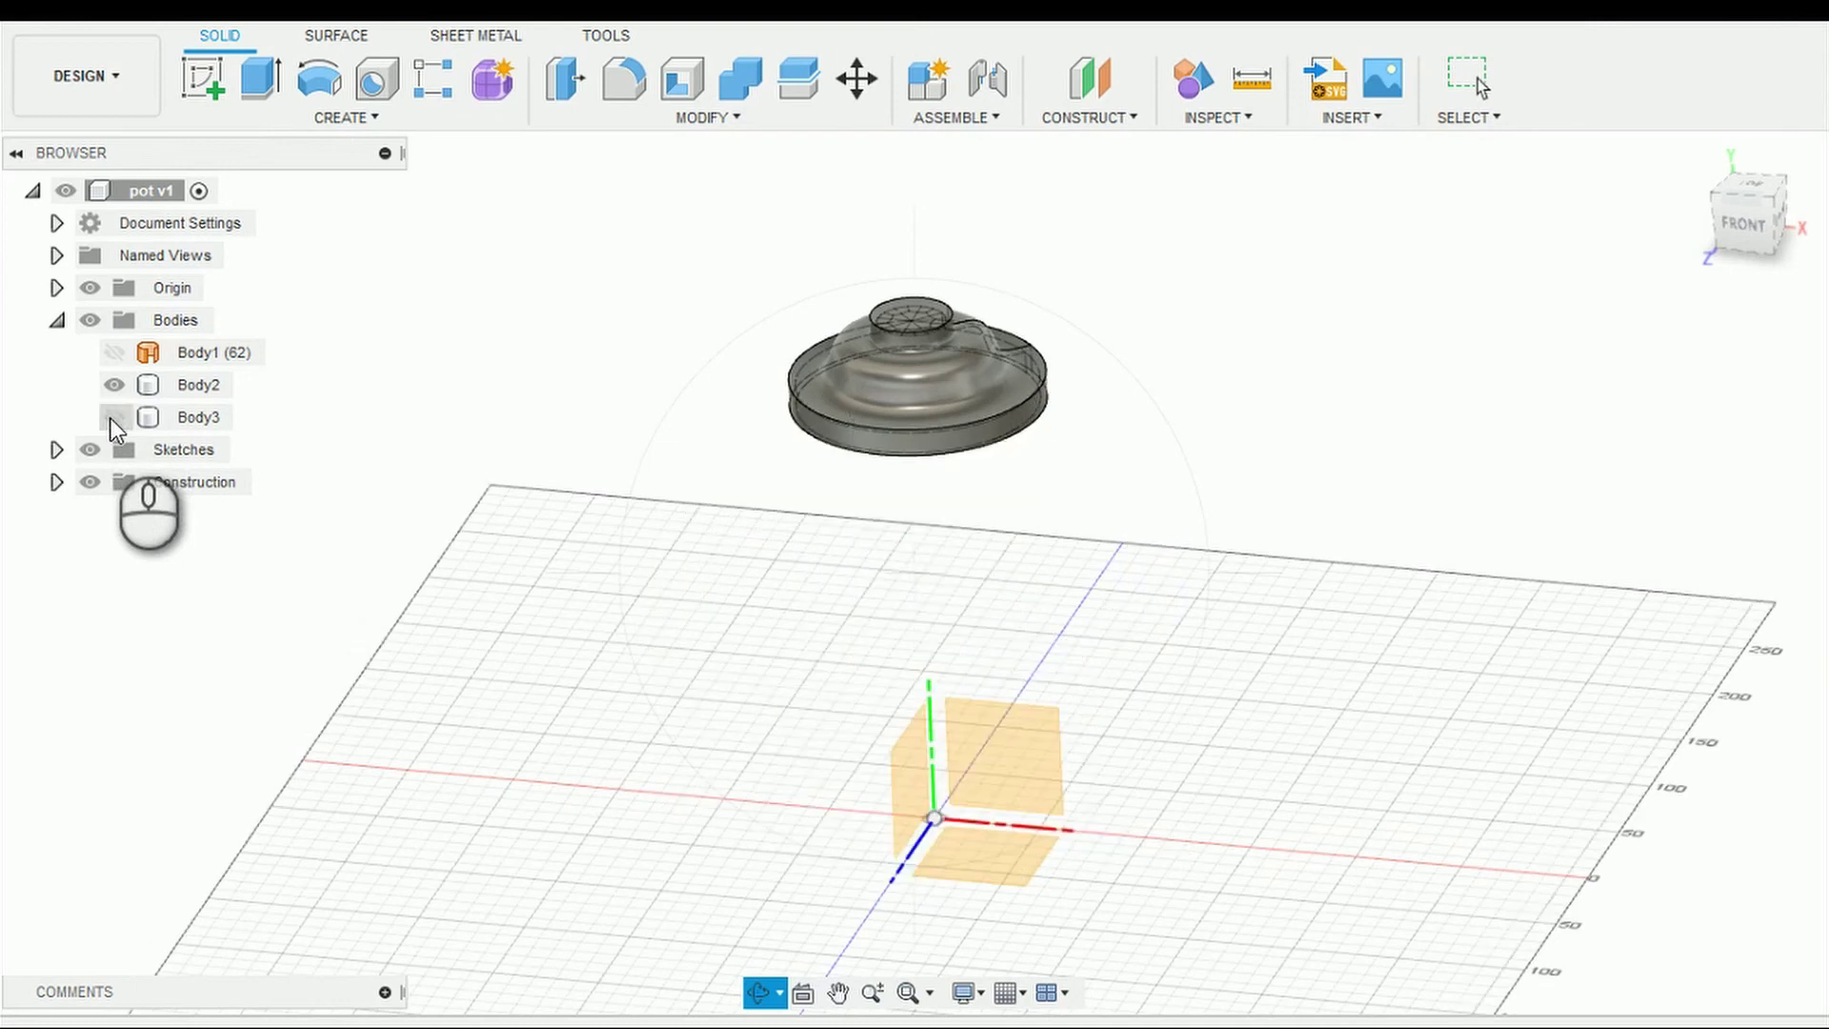
{"action": "left_click", "coordinate": [112, 418]}
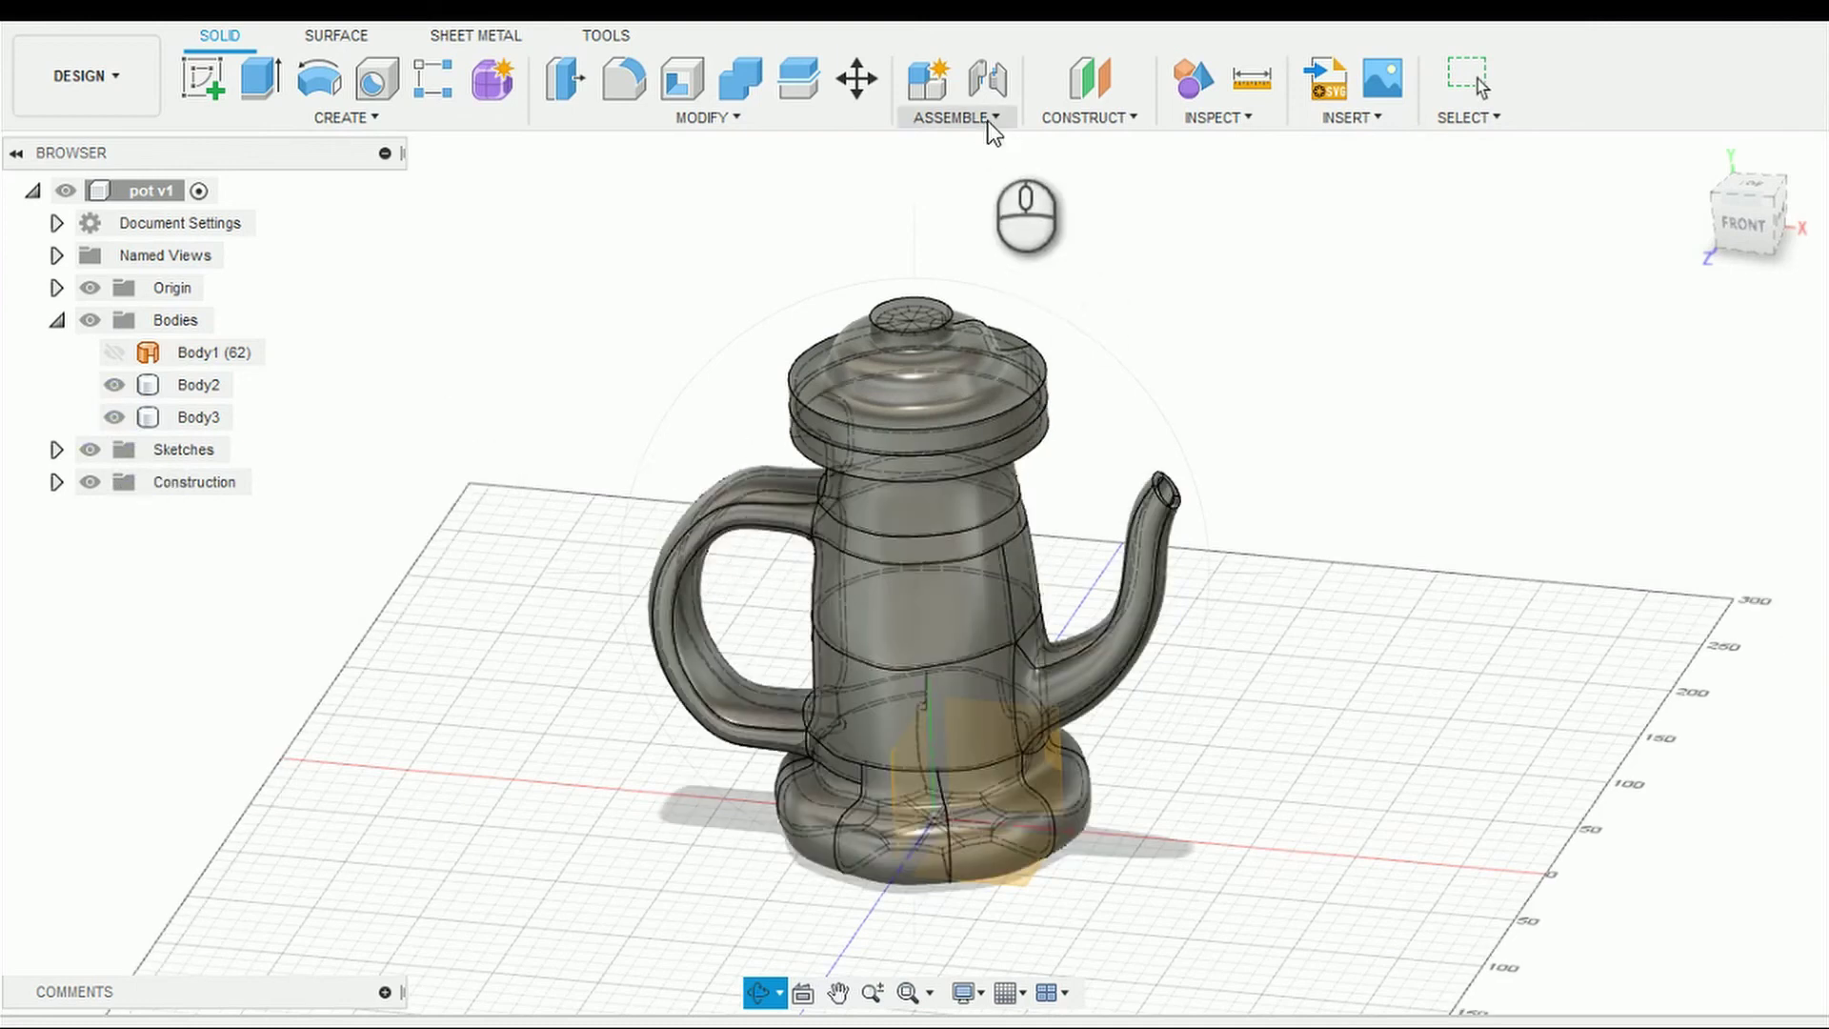
{"action": "key", "text": "Escape"}
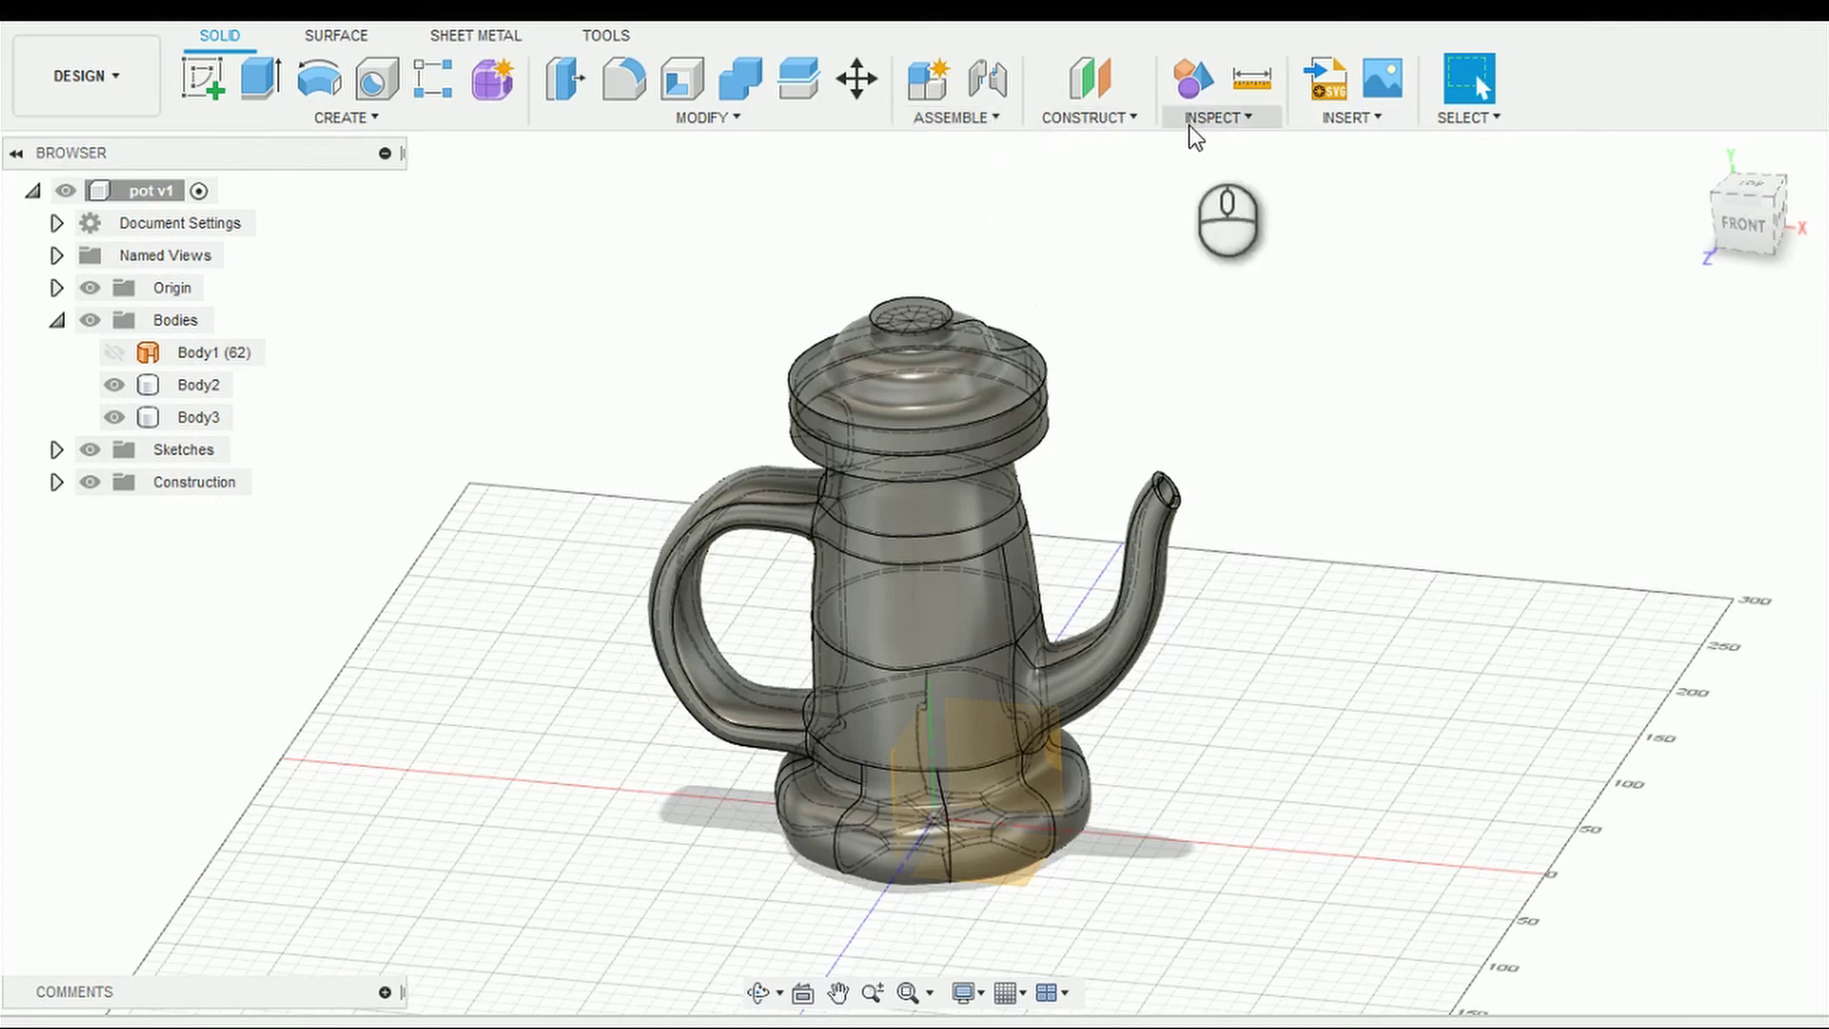
Step: Open the Appearance settings and browse the appearance library's Paint category, expanding its Glossy finishes
{"action": "left_click", "coordinate": [808, 122]}
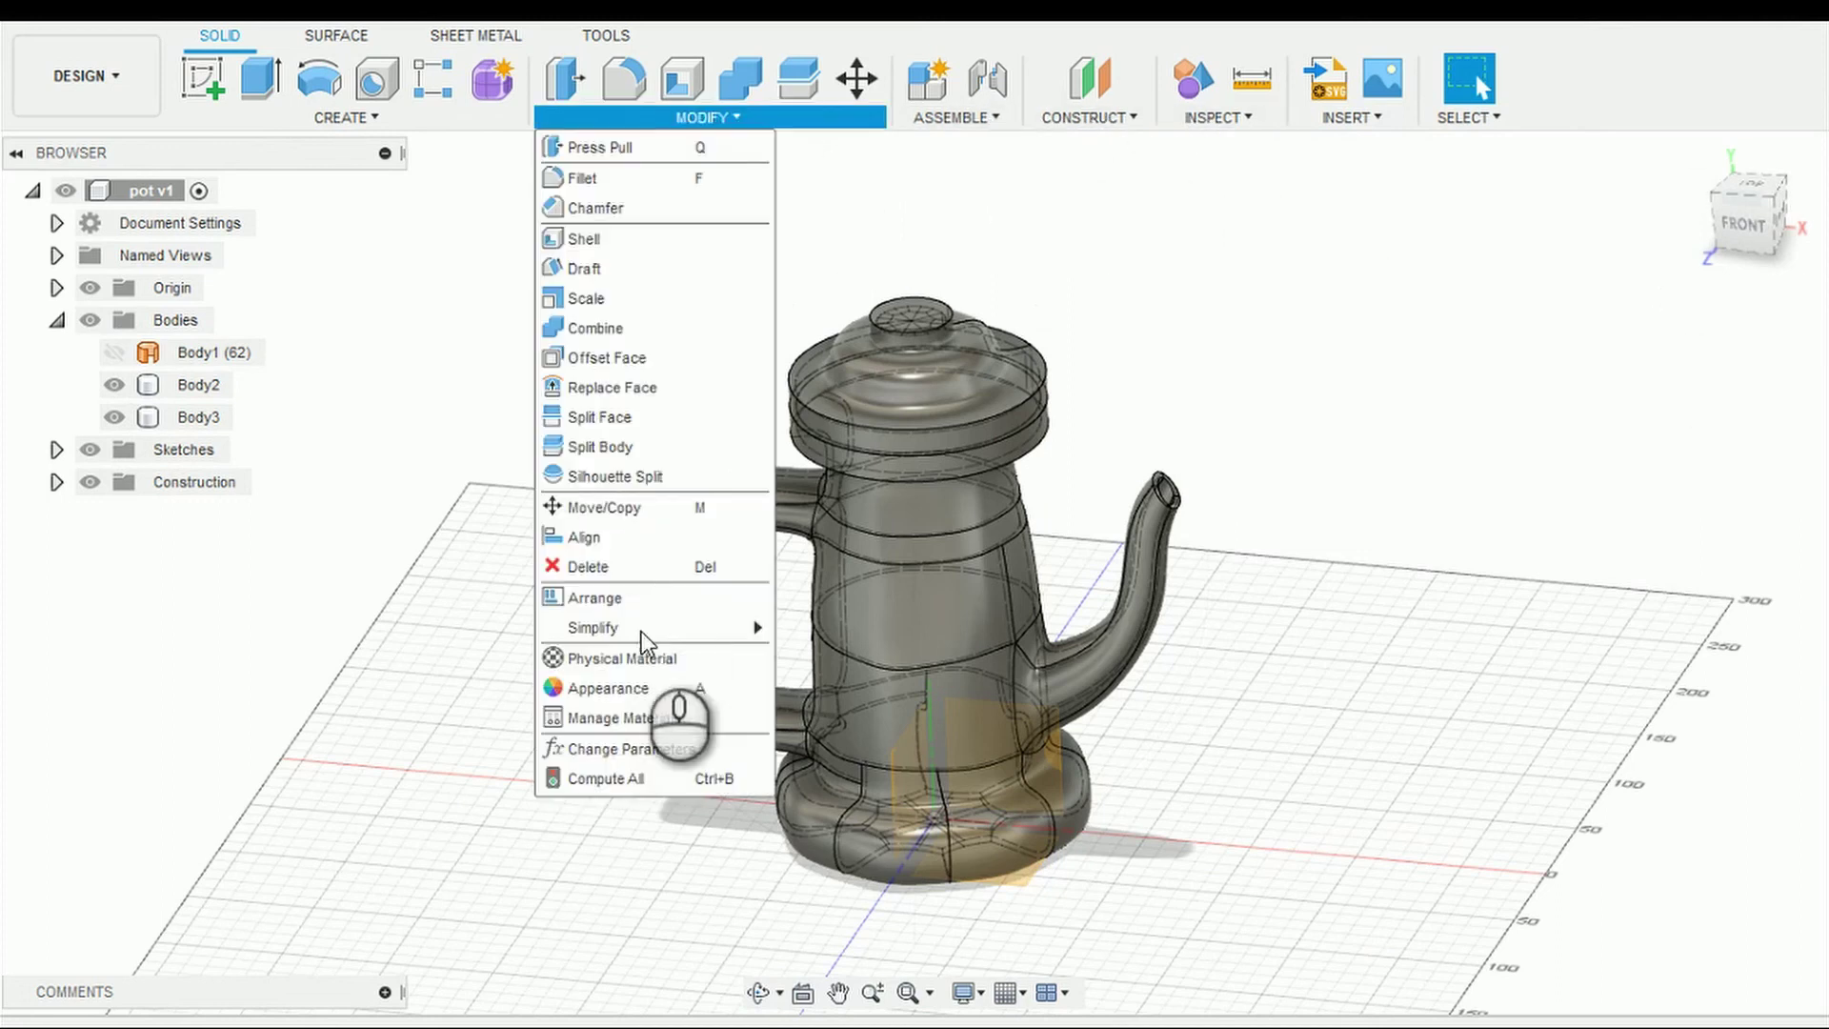
{"action": "left_click", "coordinate": [629, 682]}
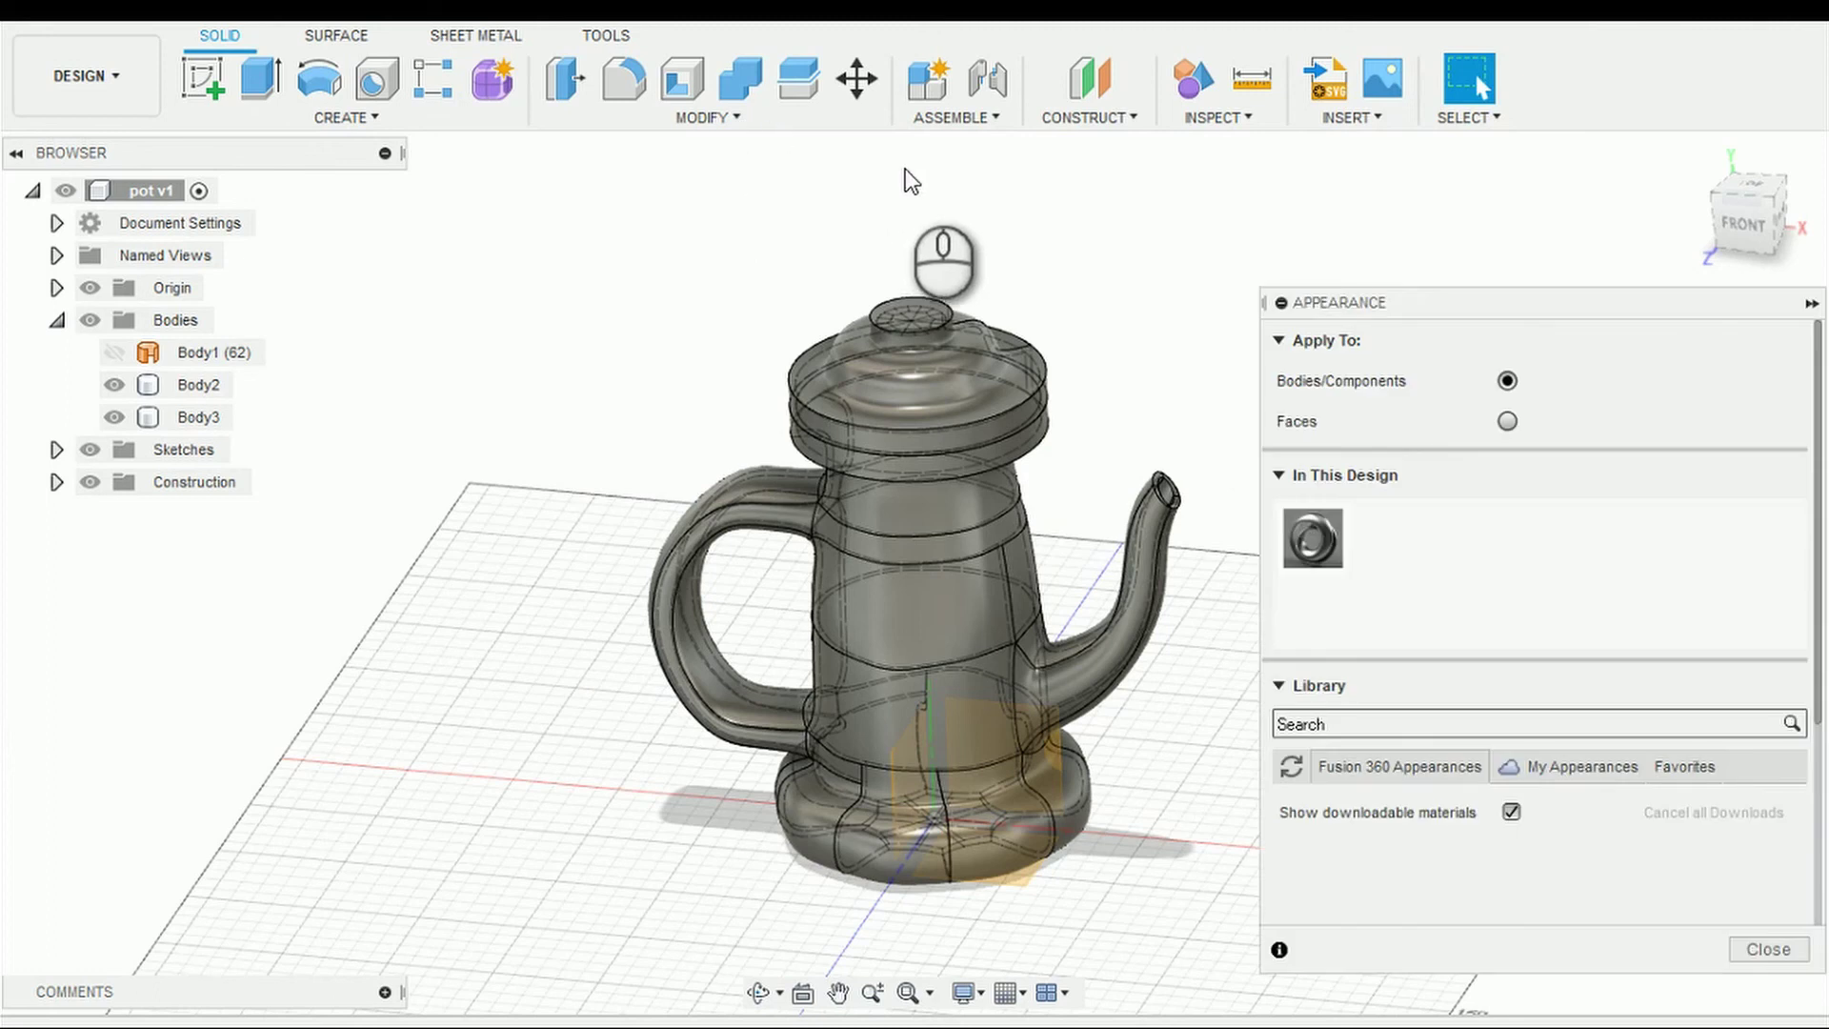
{"action": "left_click_drag", "start_coordinate": [1400, 303], "coordinate": [1330, 83]}
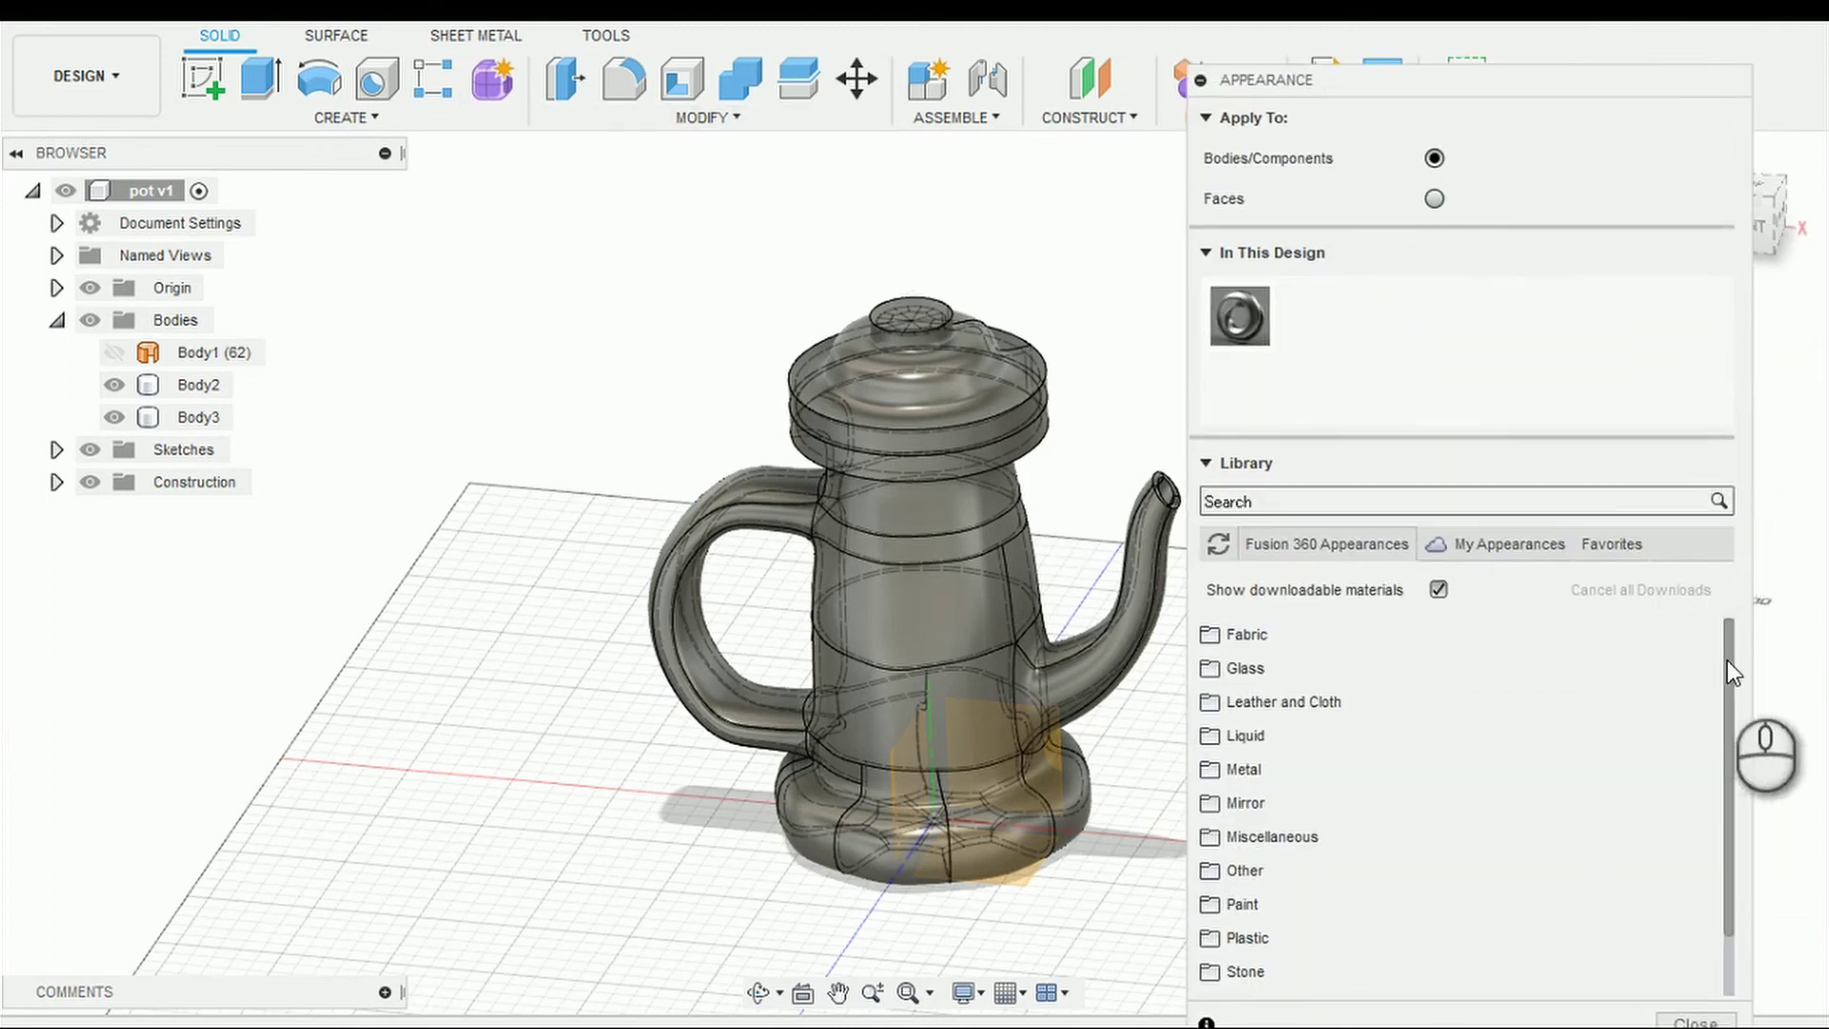
{"action": "left_click_drag", "start_coordinate": [1727, 660], "coordinate": [1728, 789]}
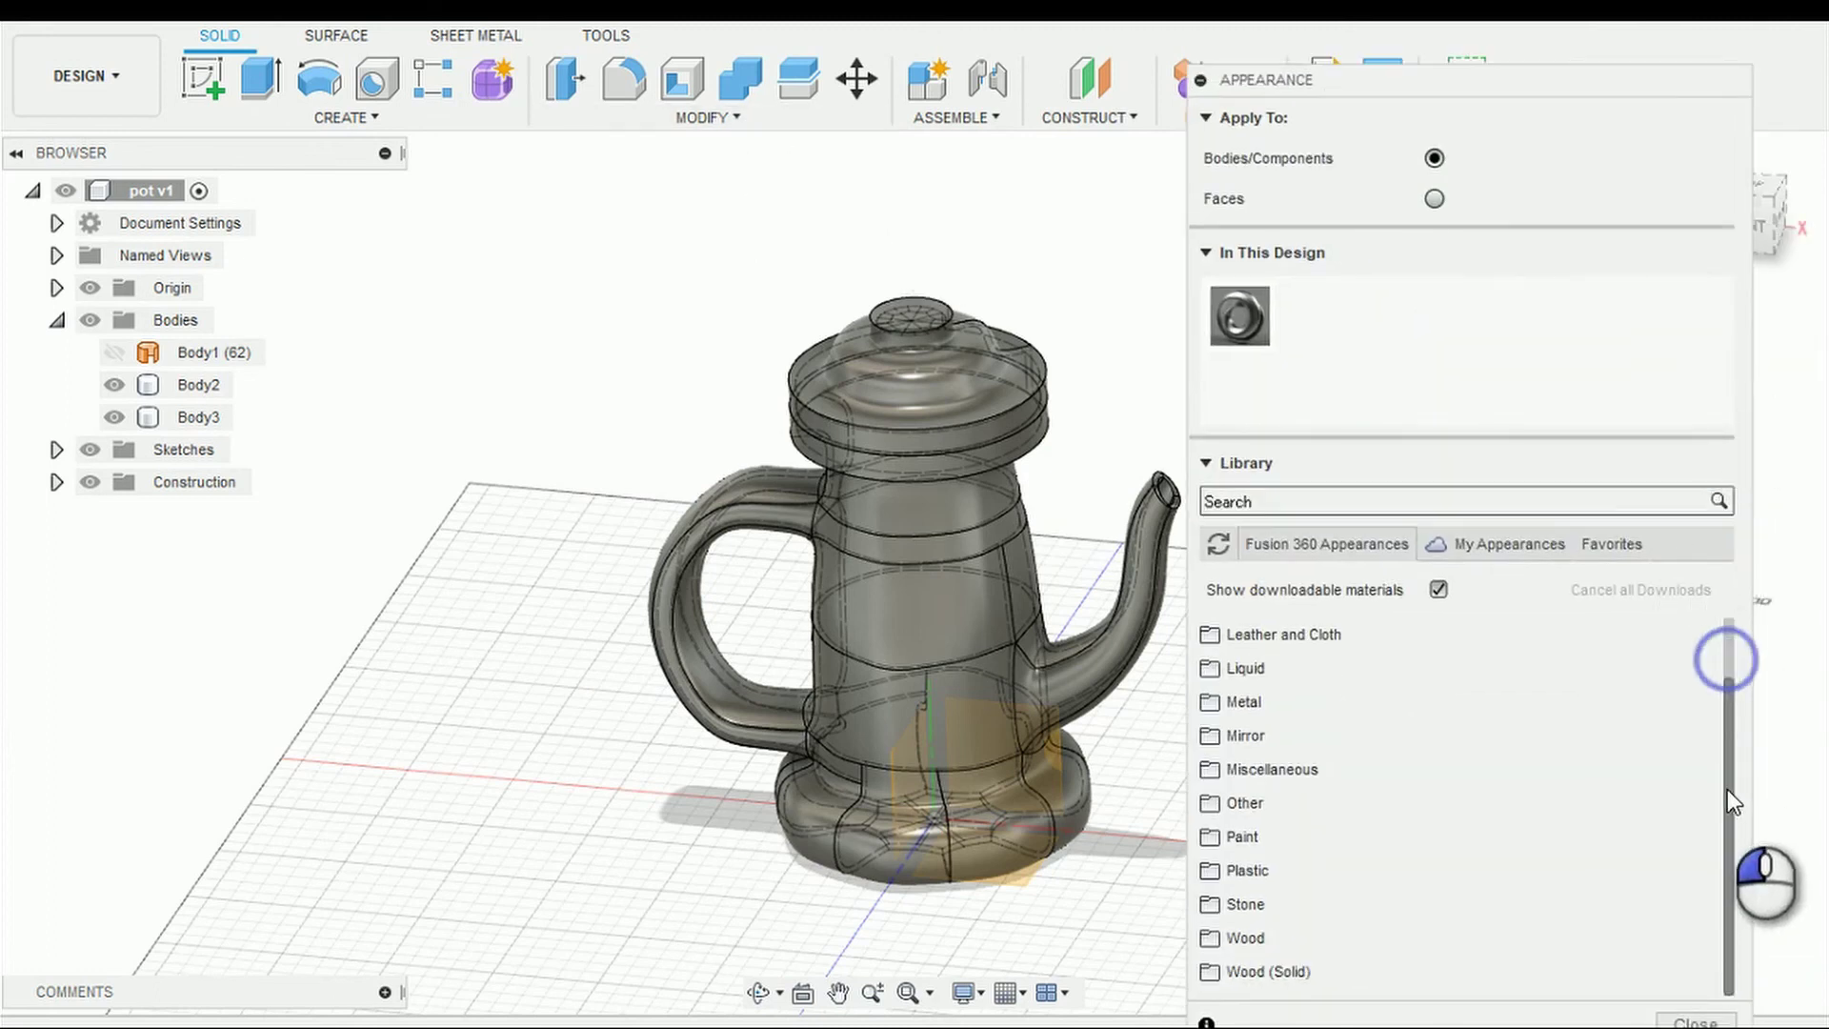
{"action": "left_click", "coordinate": [1228, 837]}
{"action": "left_click_drag", "start_coordinate": [1724, 745], "coordinate": [1716, 859]}
{"action": "left_click", "coordinate": [1228, 705]}
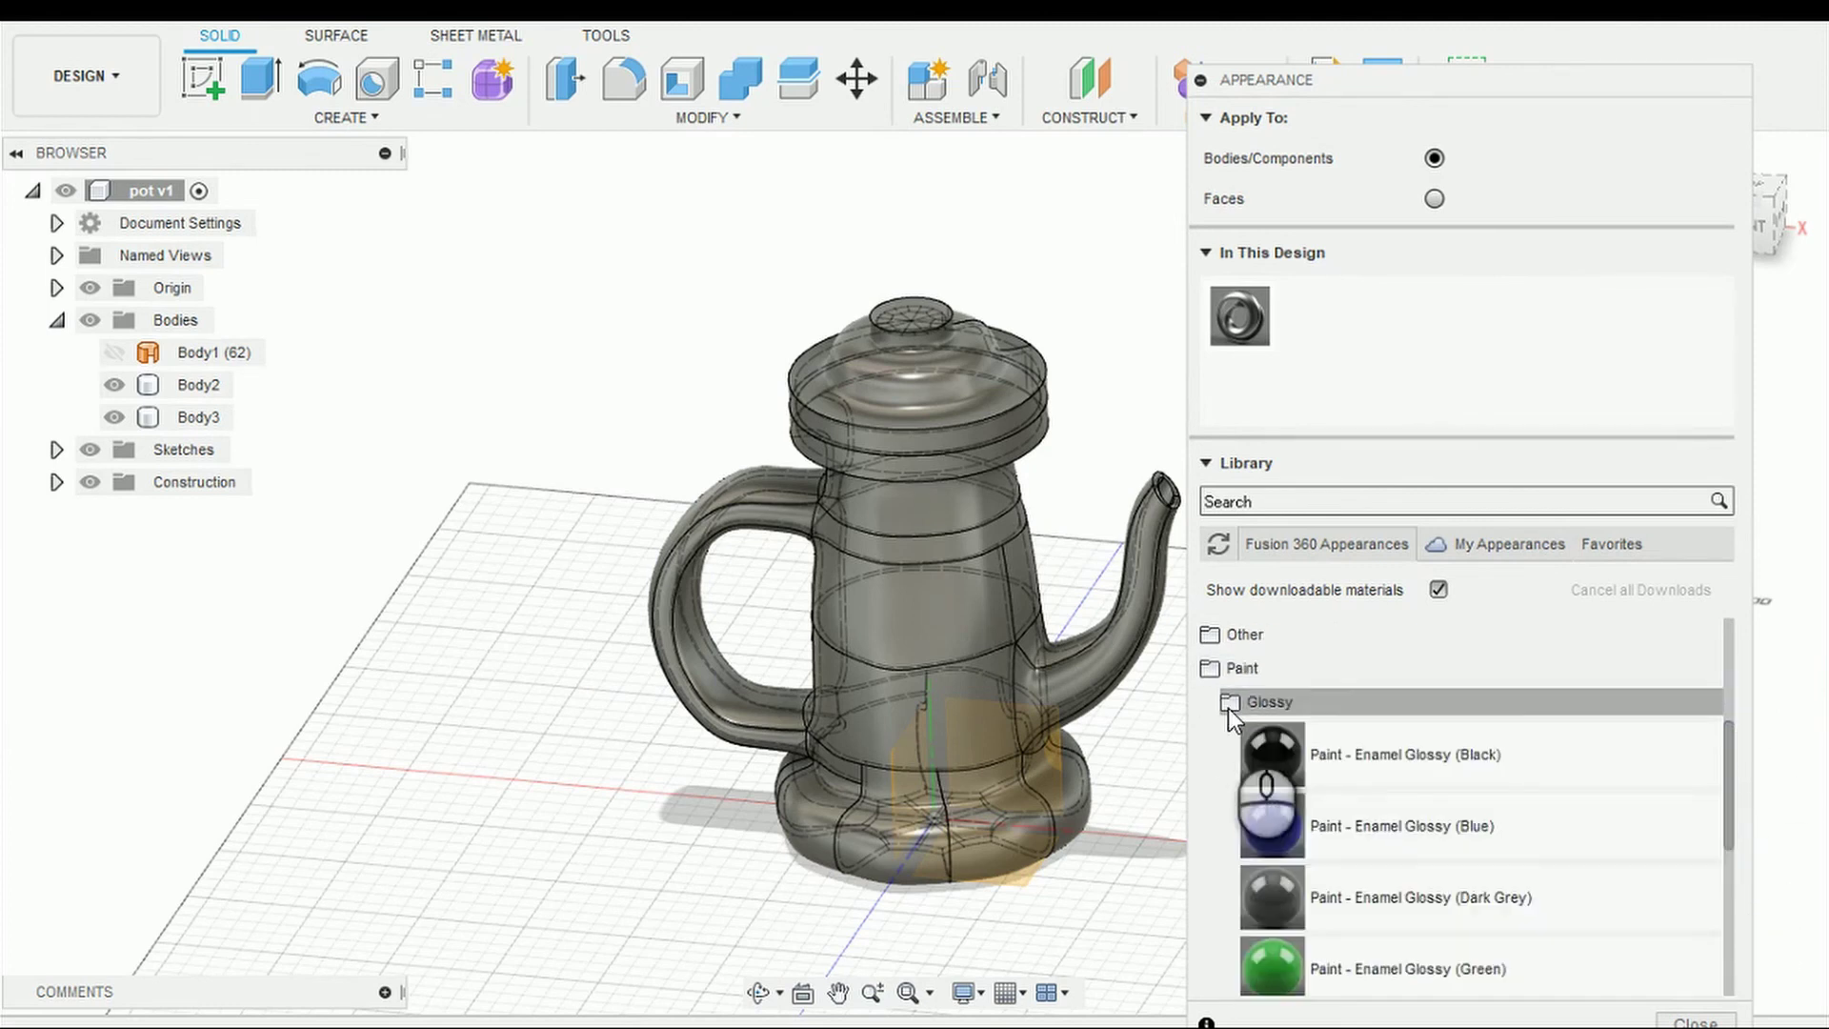
Step: Expand the Metallic paint finishes and apply Paint - Metallic (Silver) to the pot body
{"action": "left_click_drag", "start_coordinate": [1735, 854], "coordinate": [1735, 913]}
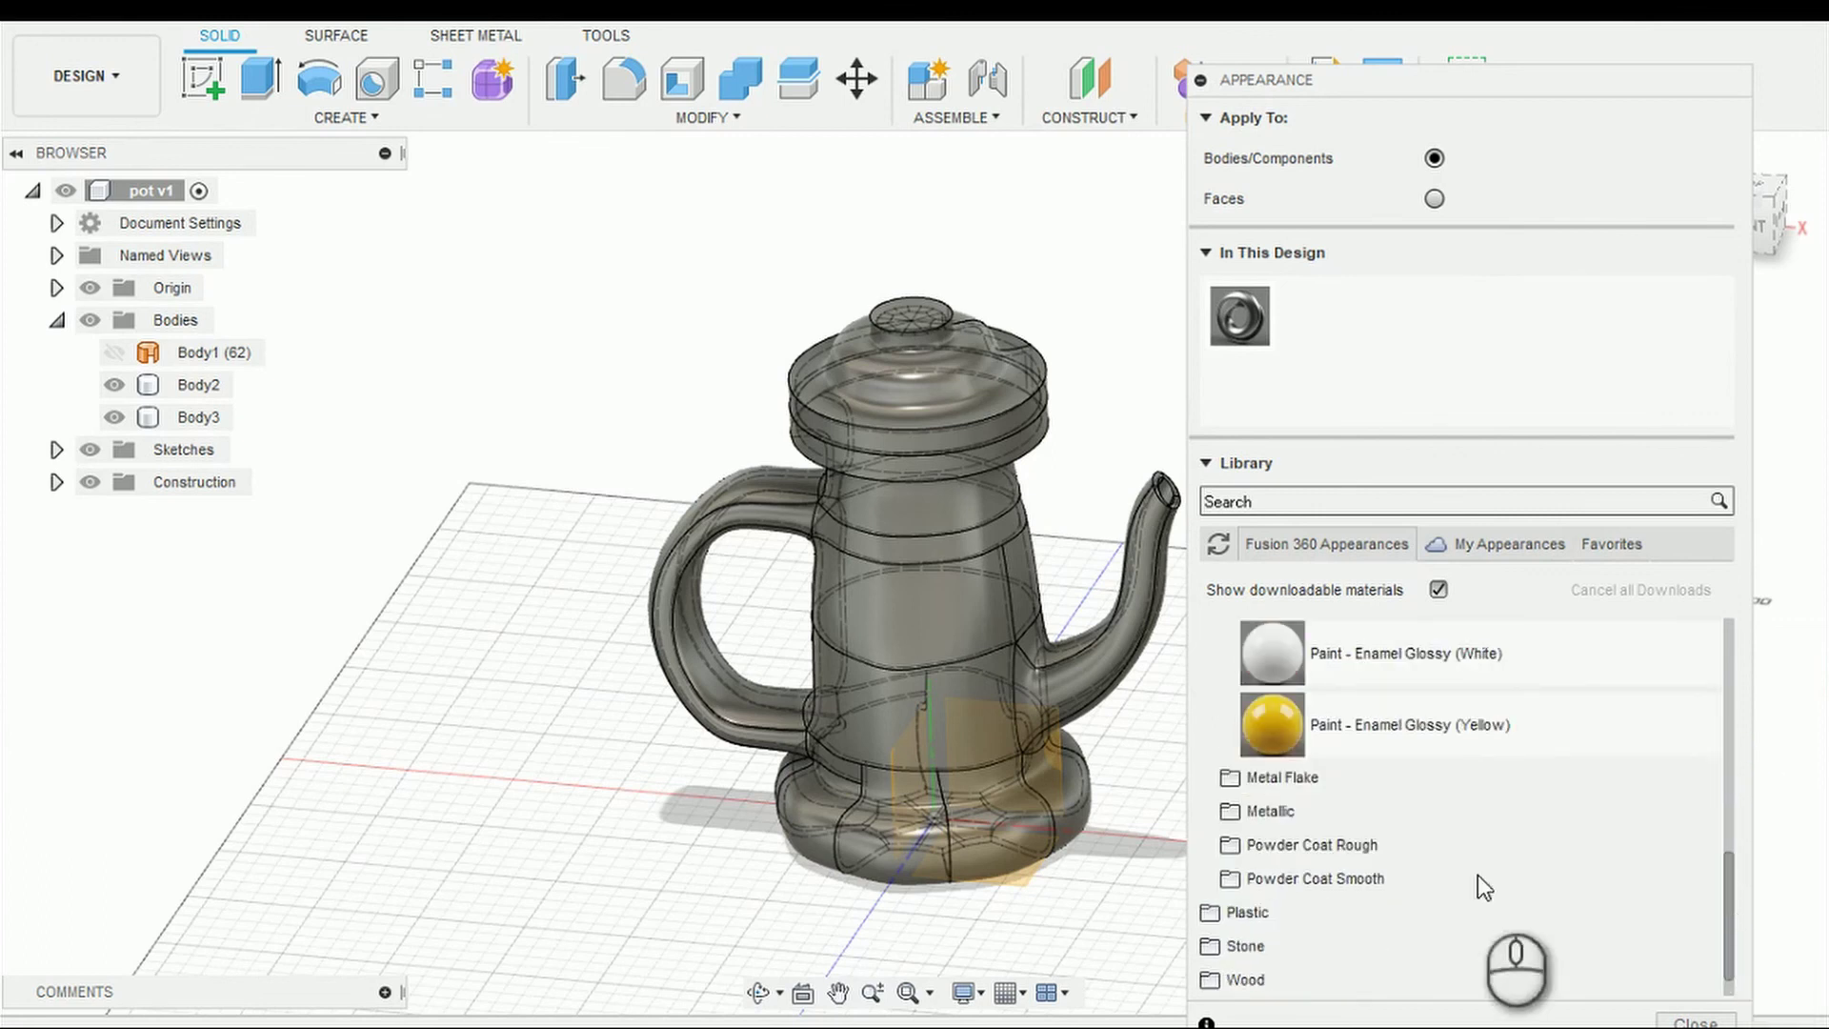
{"action": "left_click", "coordinate": [1338, 815]}
{"action": "left_click_drag", "start_coordinate": [1730, 828], "coordinate": [1716, 916]}
{"action": "mouse_move", "coordinate": [1360, 775]}
{"action": "left_mouse_down"}
{"action": "mouse_move", "coordinate": [981, 752]}
{"action": "mouse_move", "coordinate": [1119, 759]}
{"action": "mouse_move", "coordinate": [1048, 752]}
{"action": "left_mouse_up"}
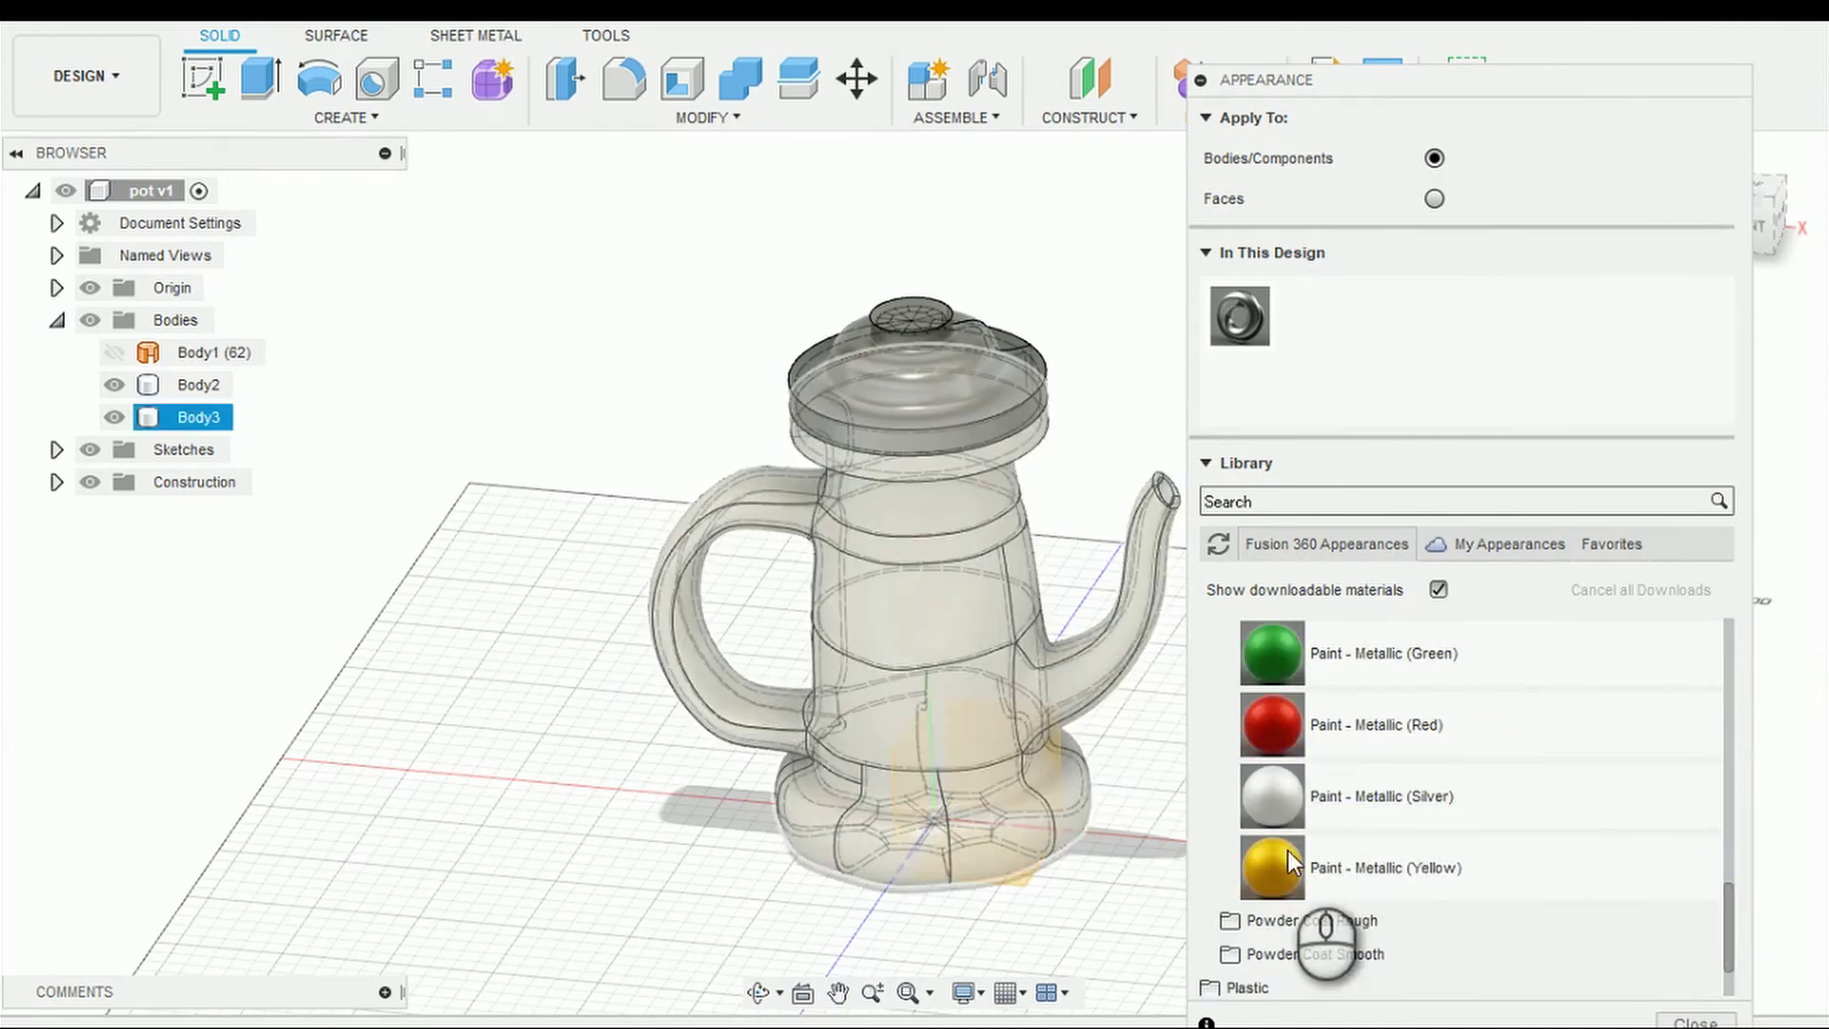
Step: Apply Paint - Metallic (Silver) to the lid, then collapse the Appearance settings to show the whole pot in the home view
{"action": "left_click_drag", "start_coordinate": [1329, 814], "coordinate": [945, 420]}
{"action": "left_click", "coordinate": [1202, 78]}
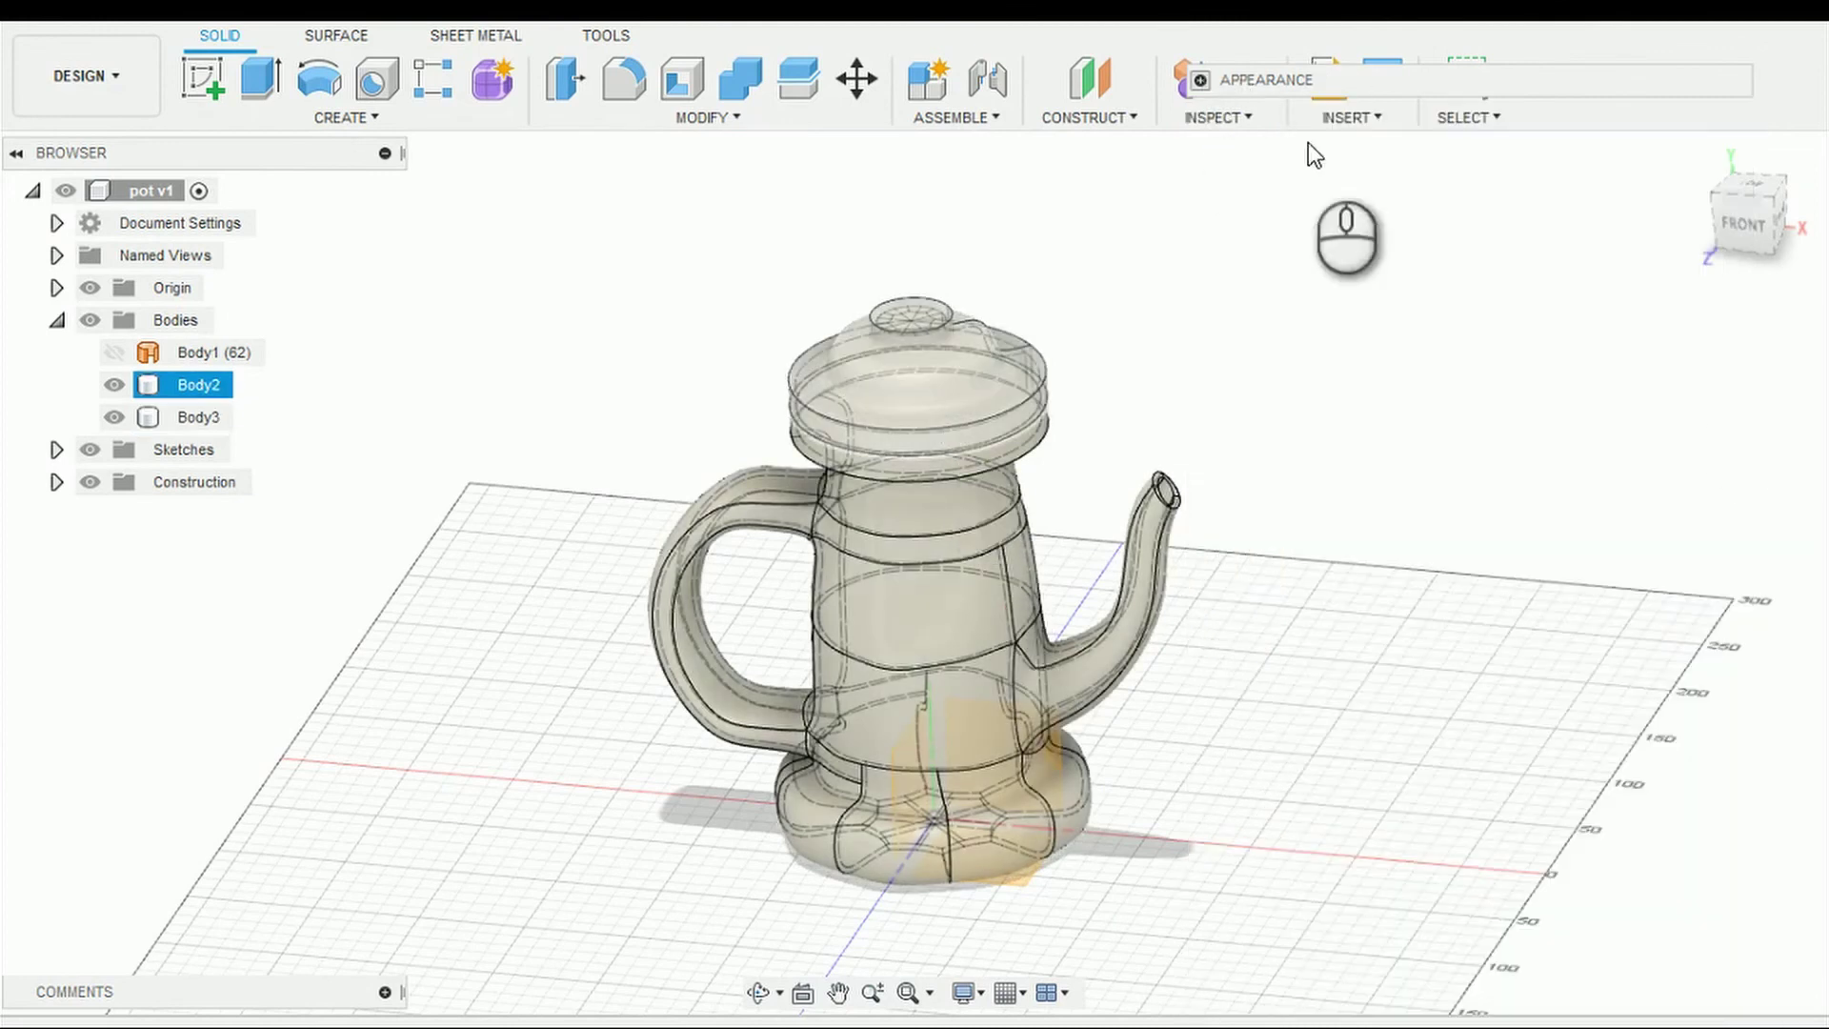
{"action": "left_click", "coordinate": [1695, 155]}
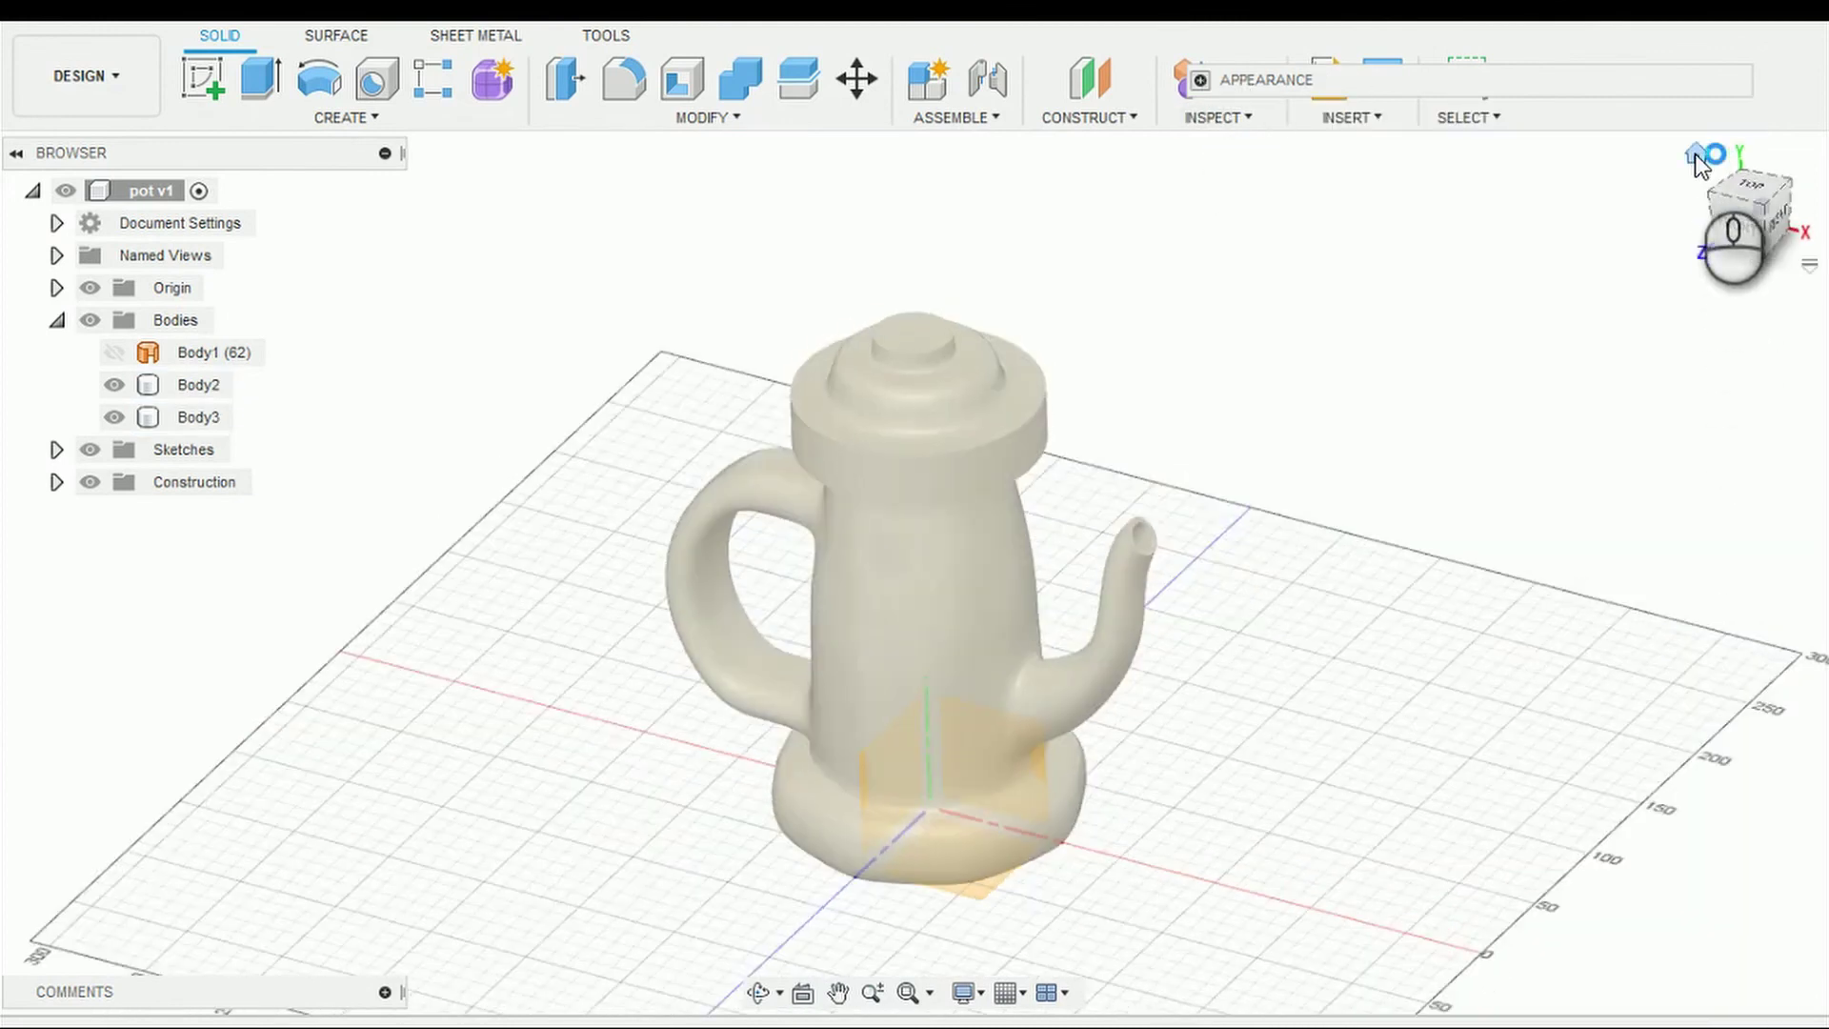